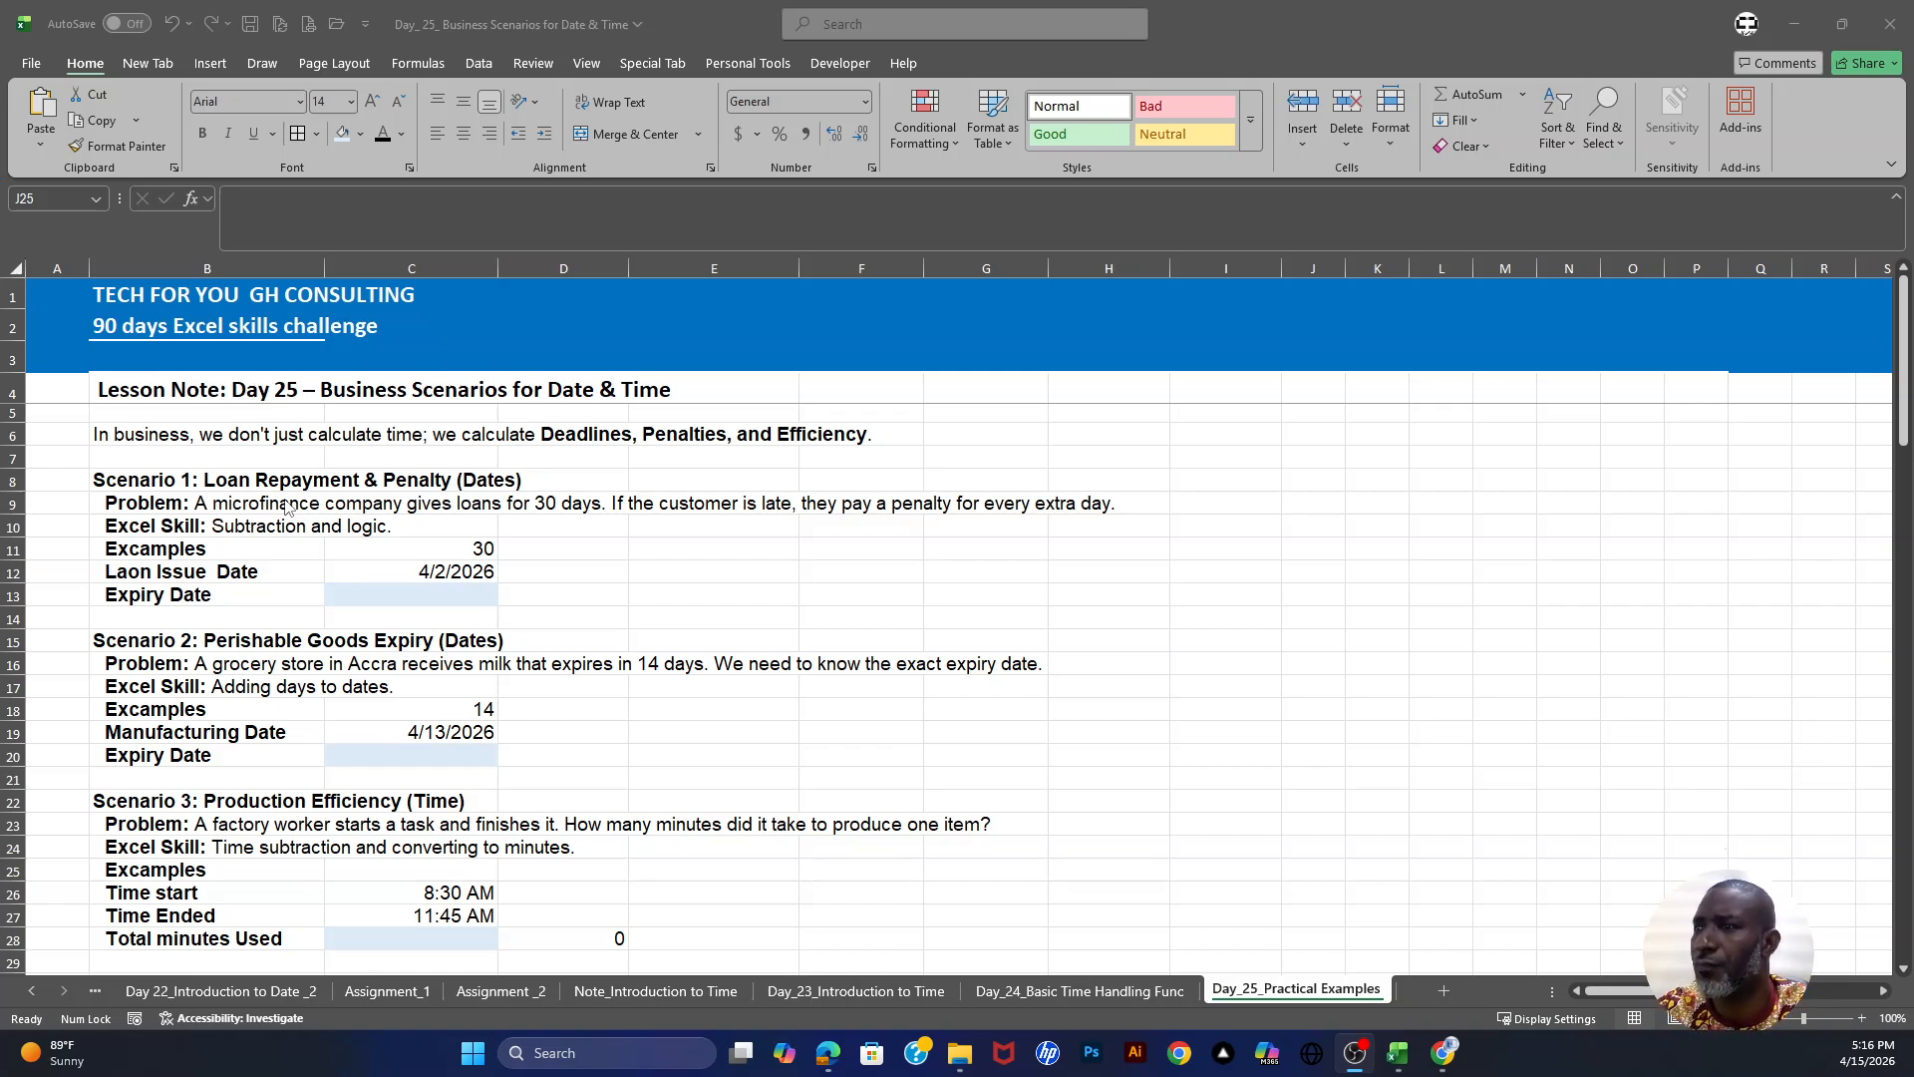
# - Calculate the loan expiry date in C13 with the formula =C12+C11, adding the 30 days to the issue date
pyautogui.click(430, 574)
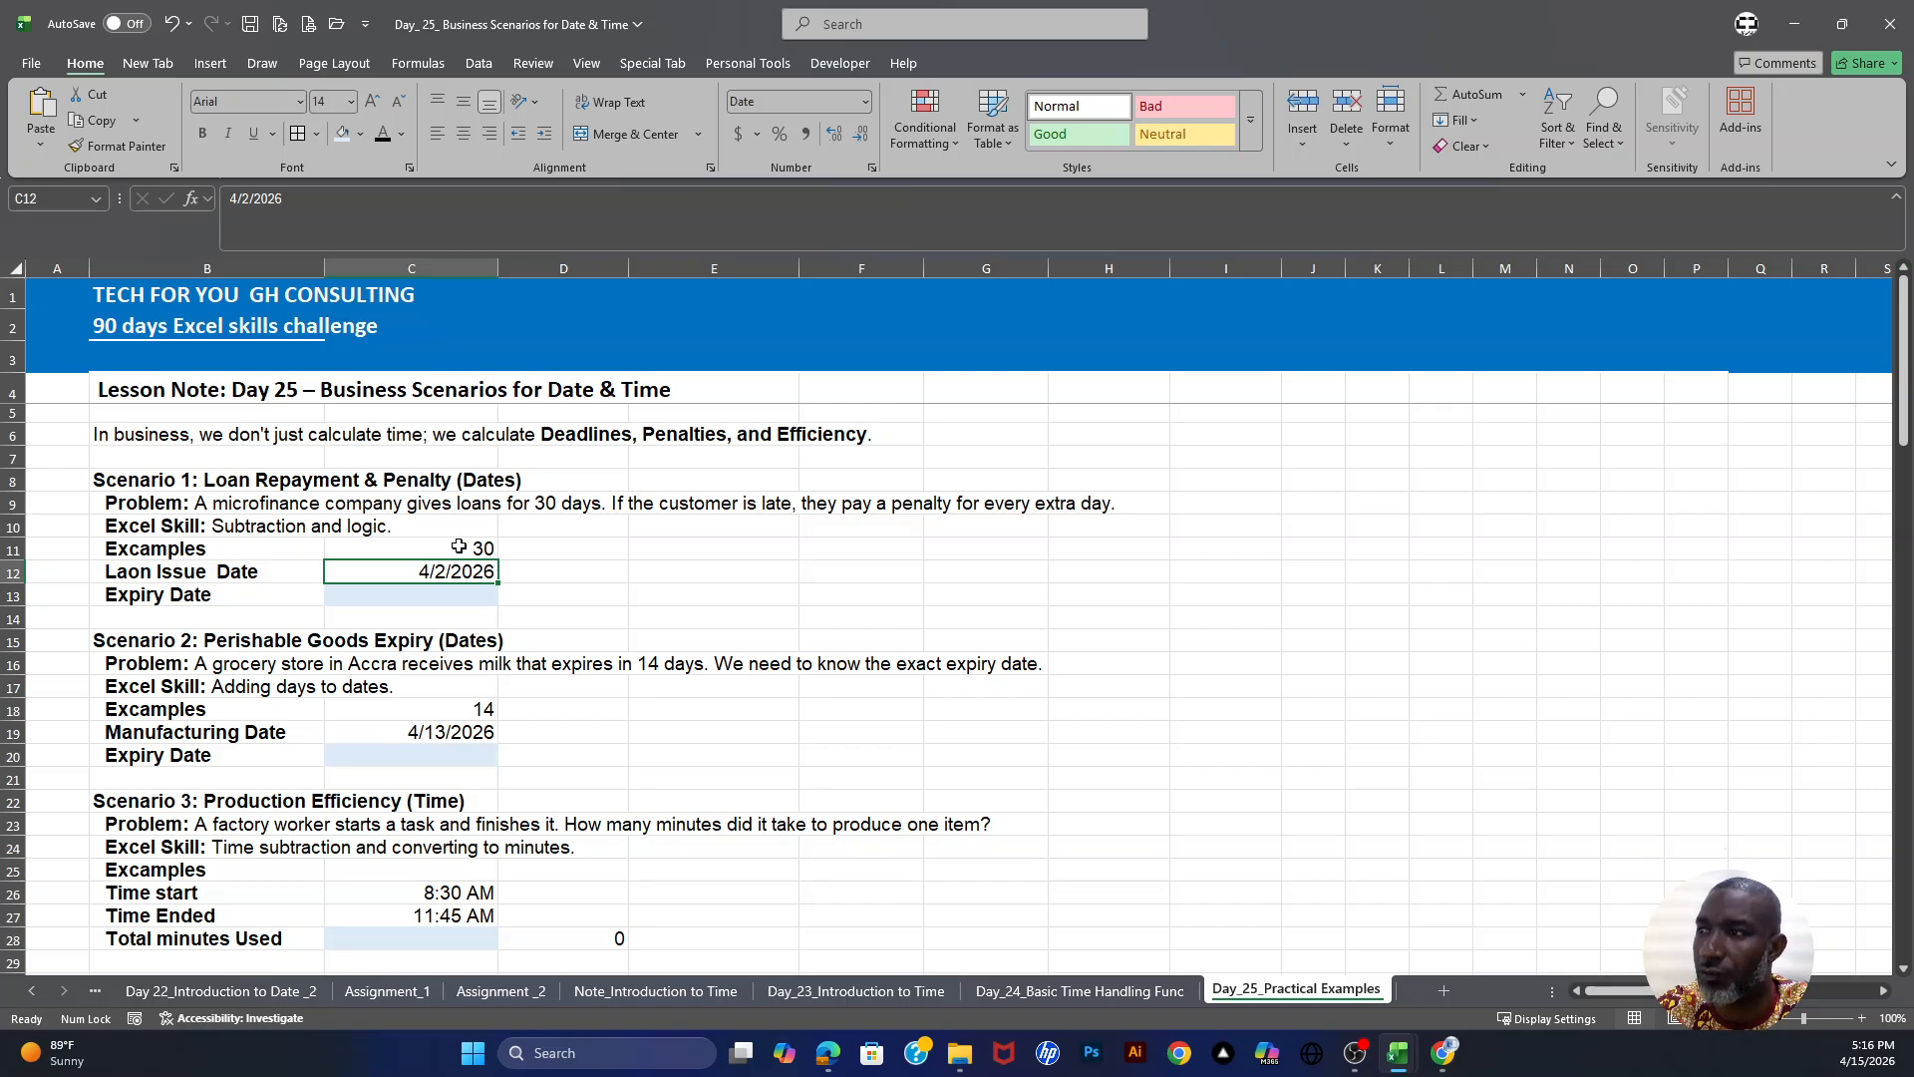
pyautogui.click(436, 598)
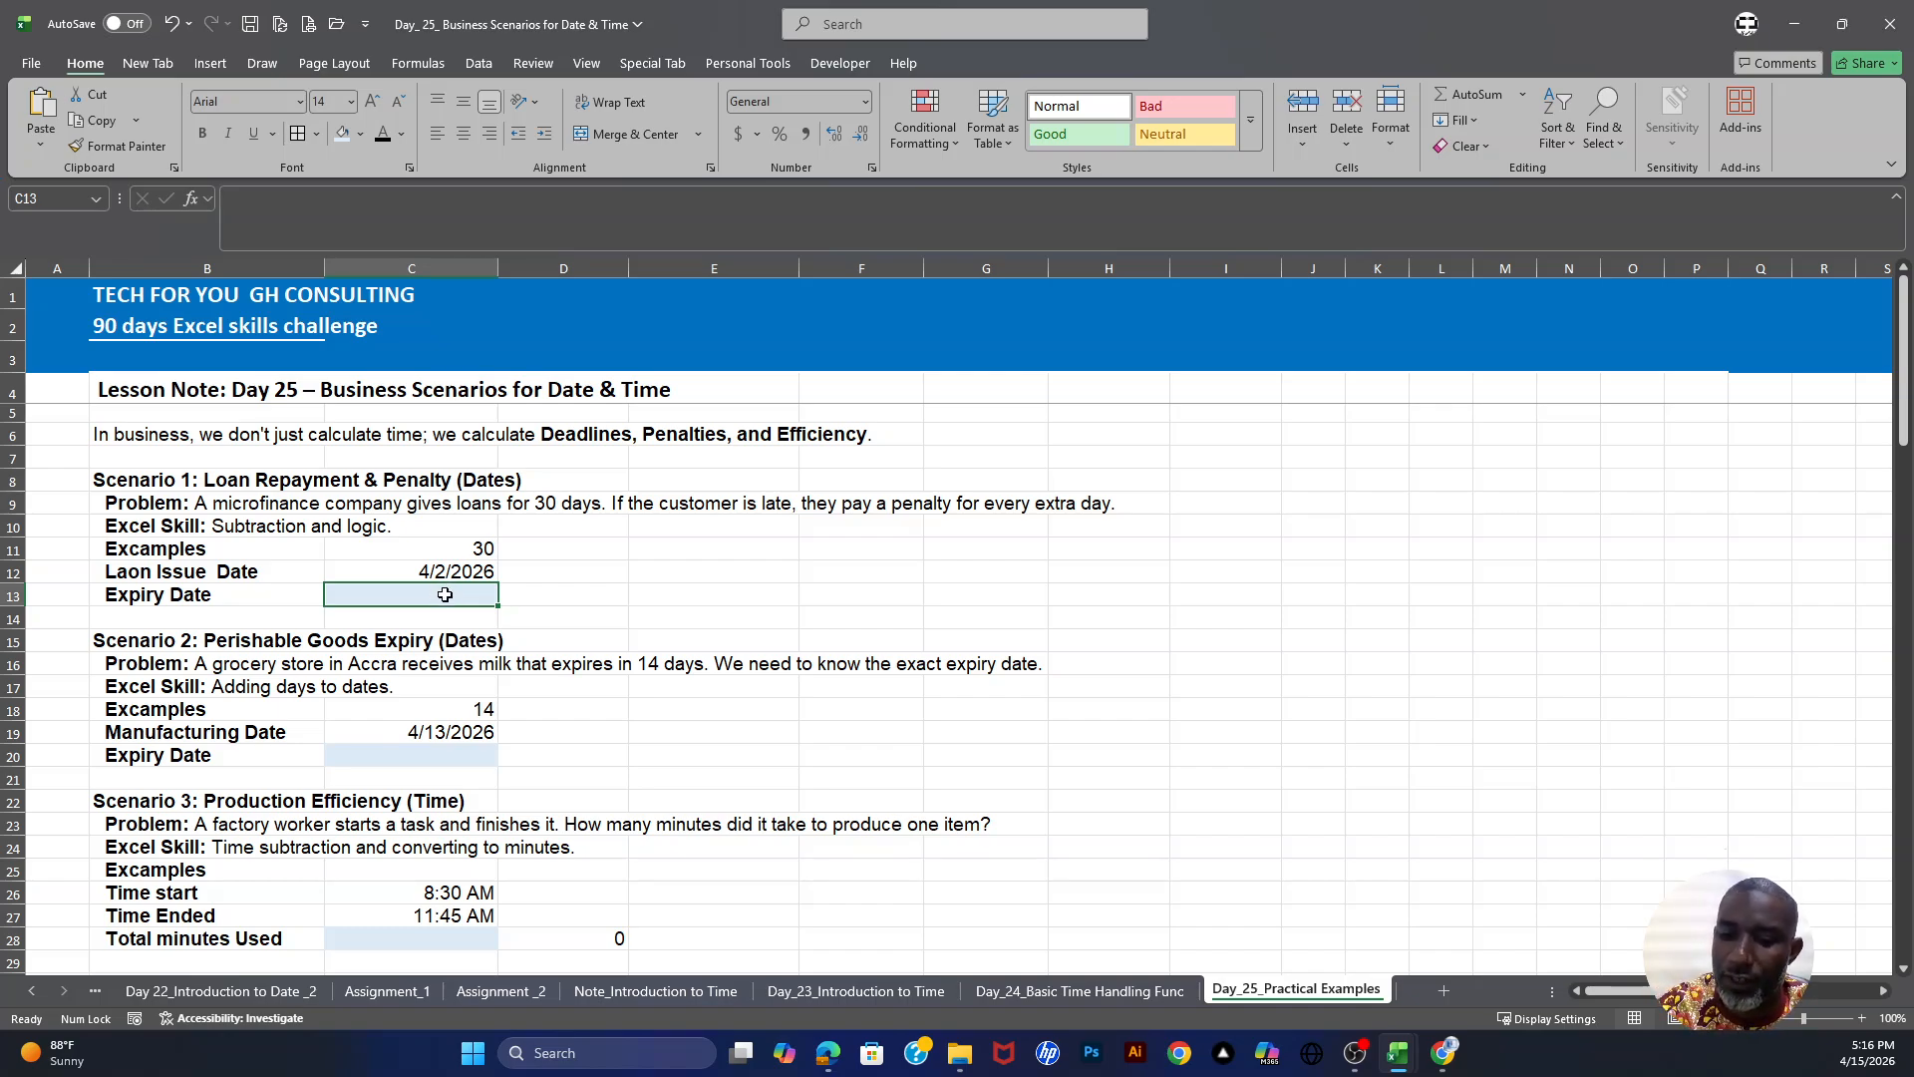
pyautogui.write('=')
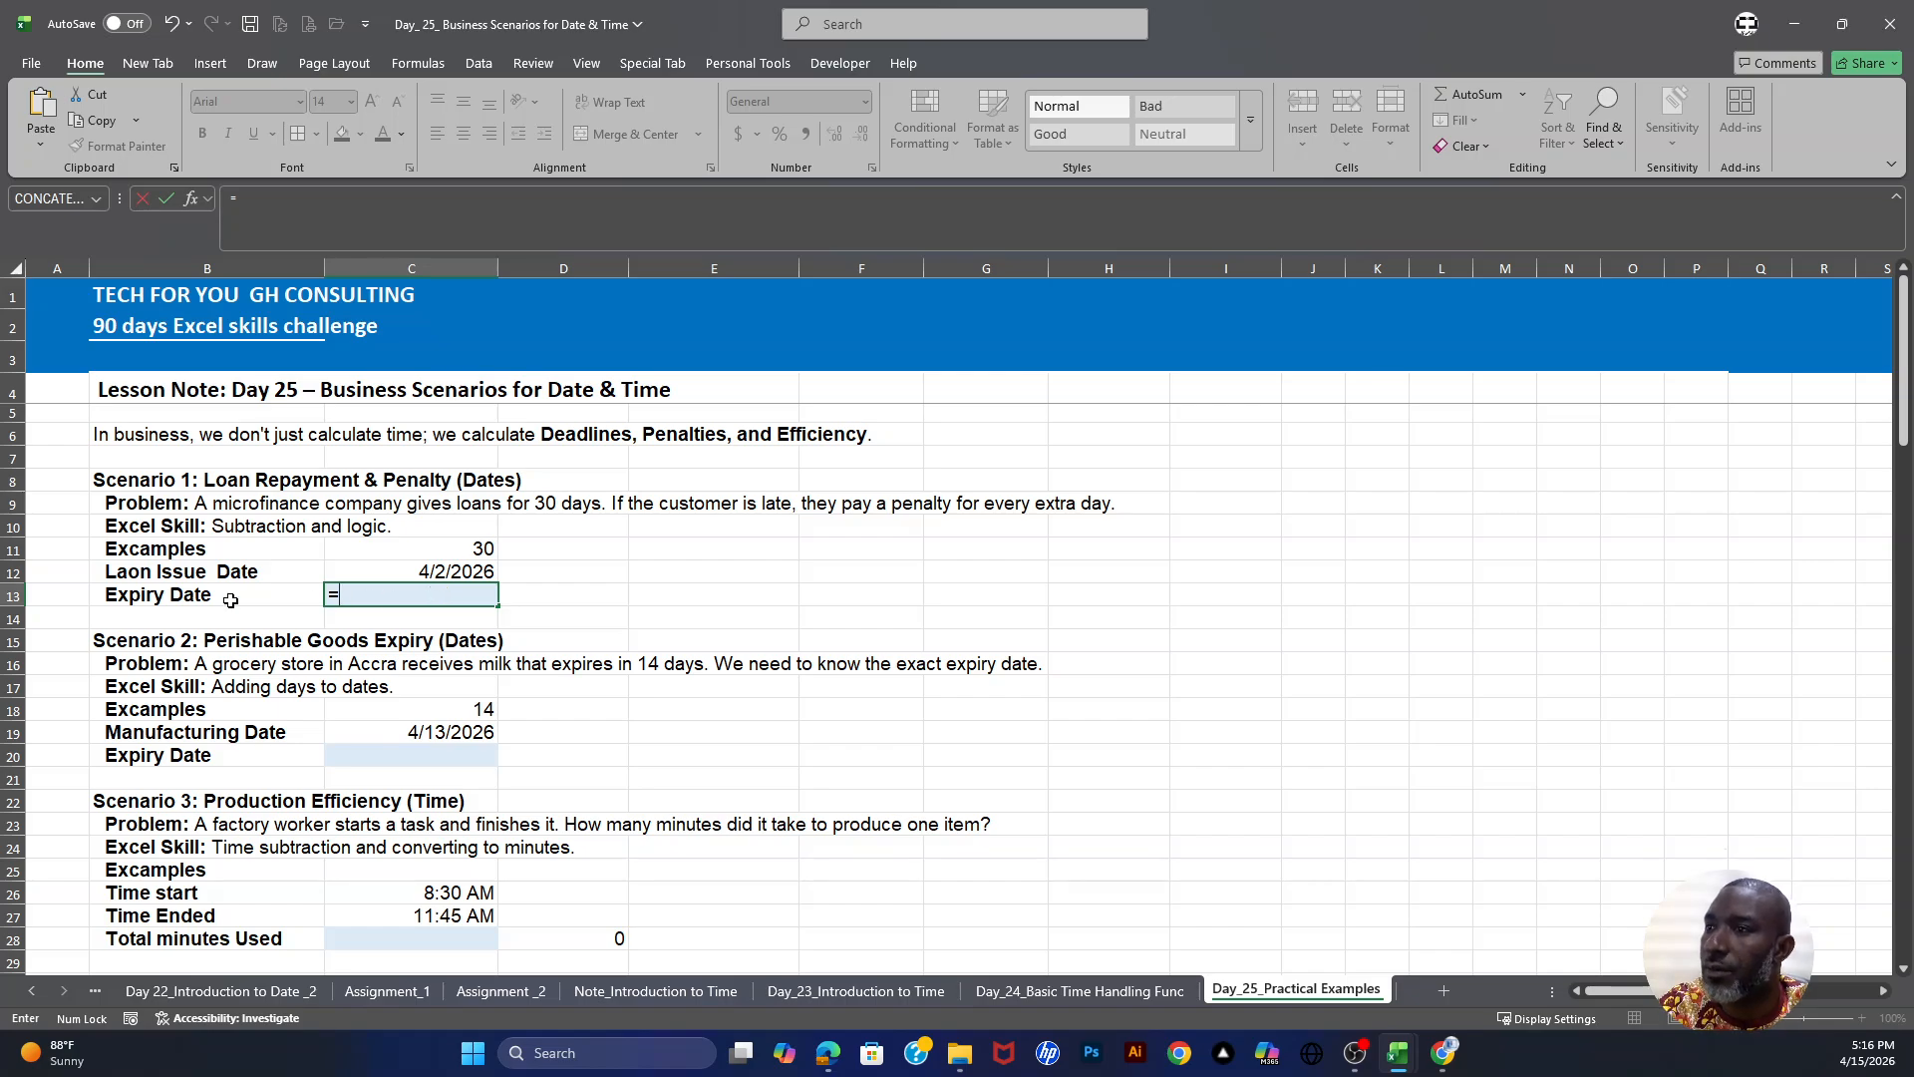
pyautogui.click(444, 570)
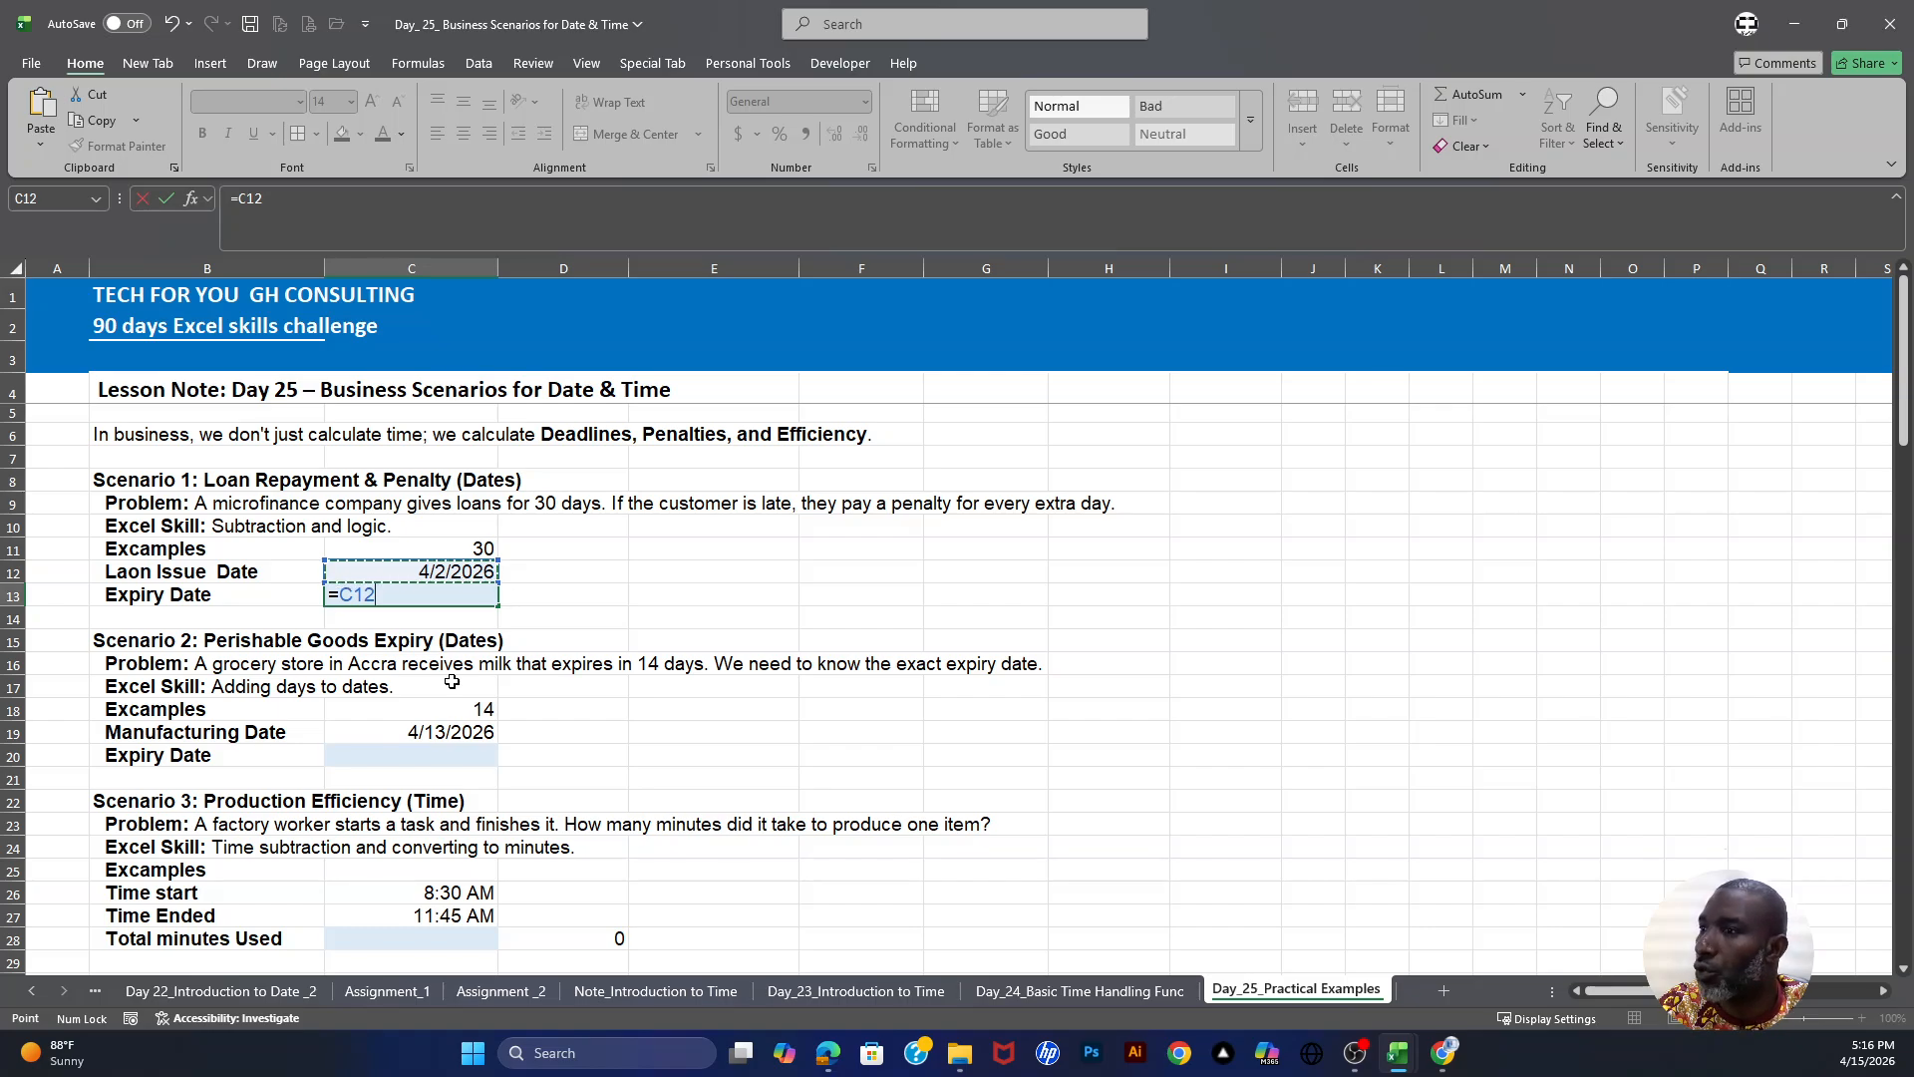
pyautogui.write('+')
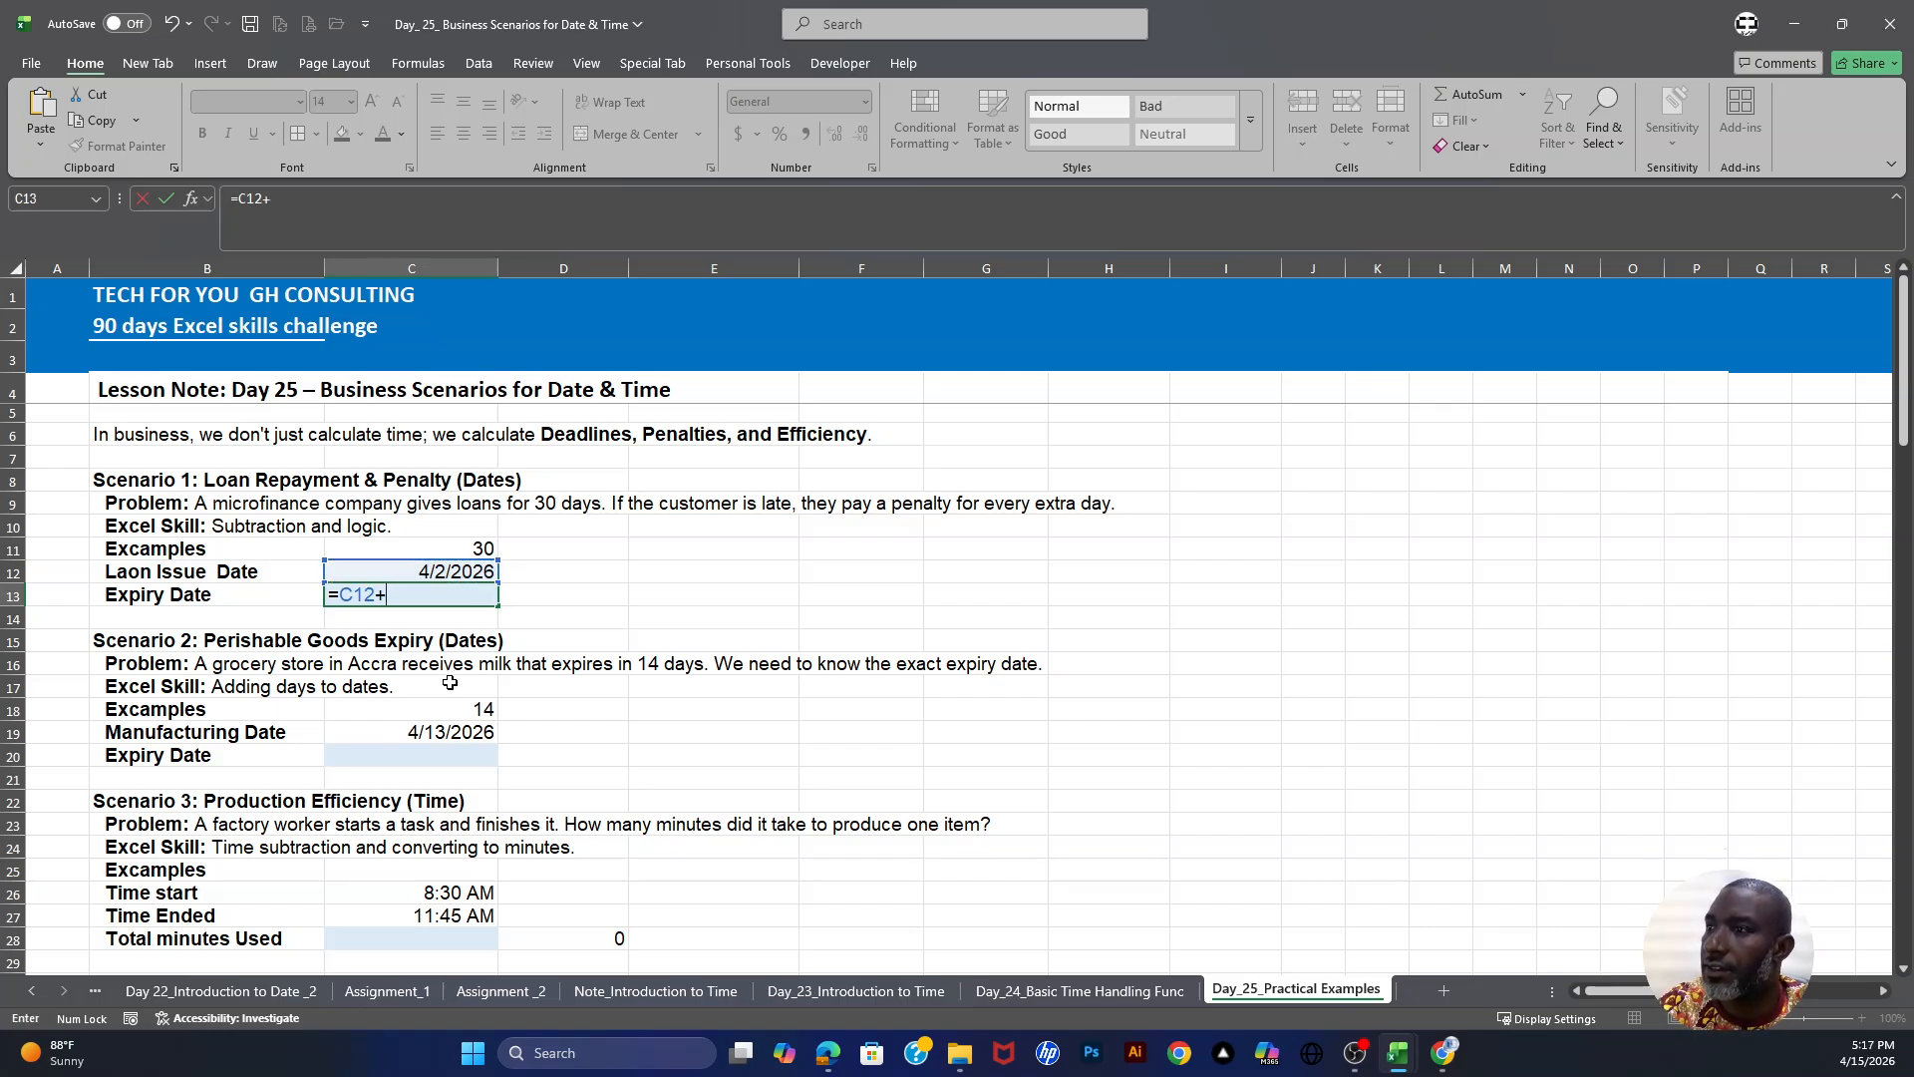
pyautogui.click(485, 547)
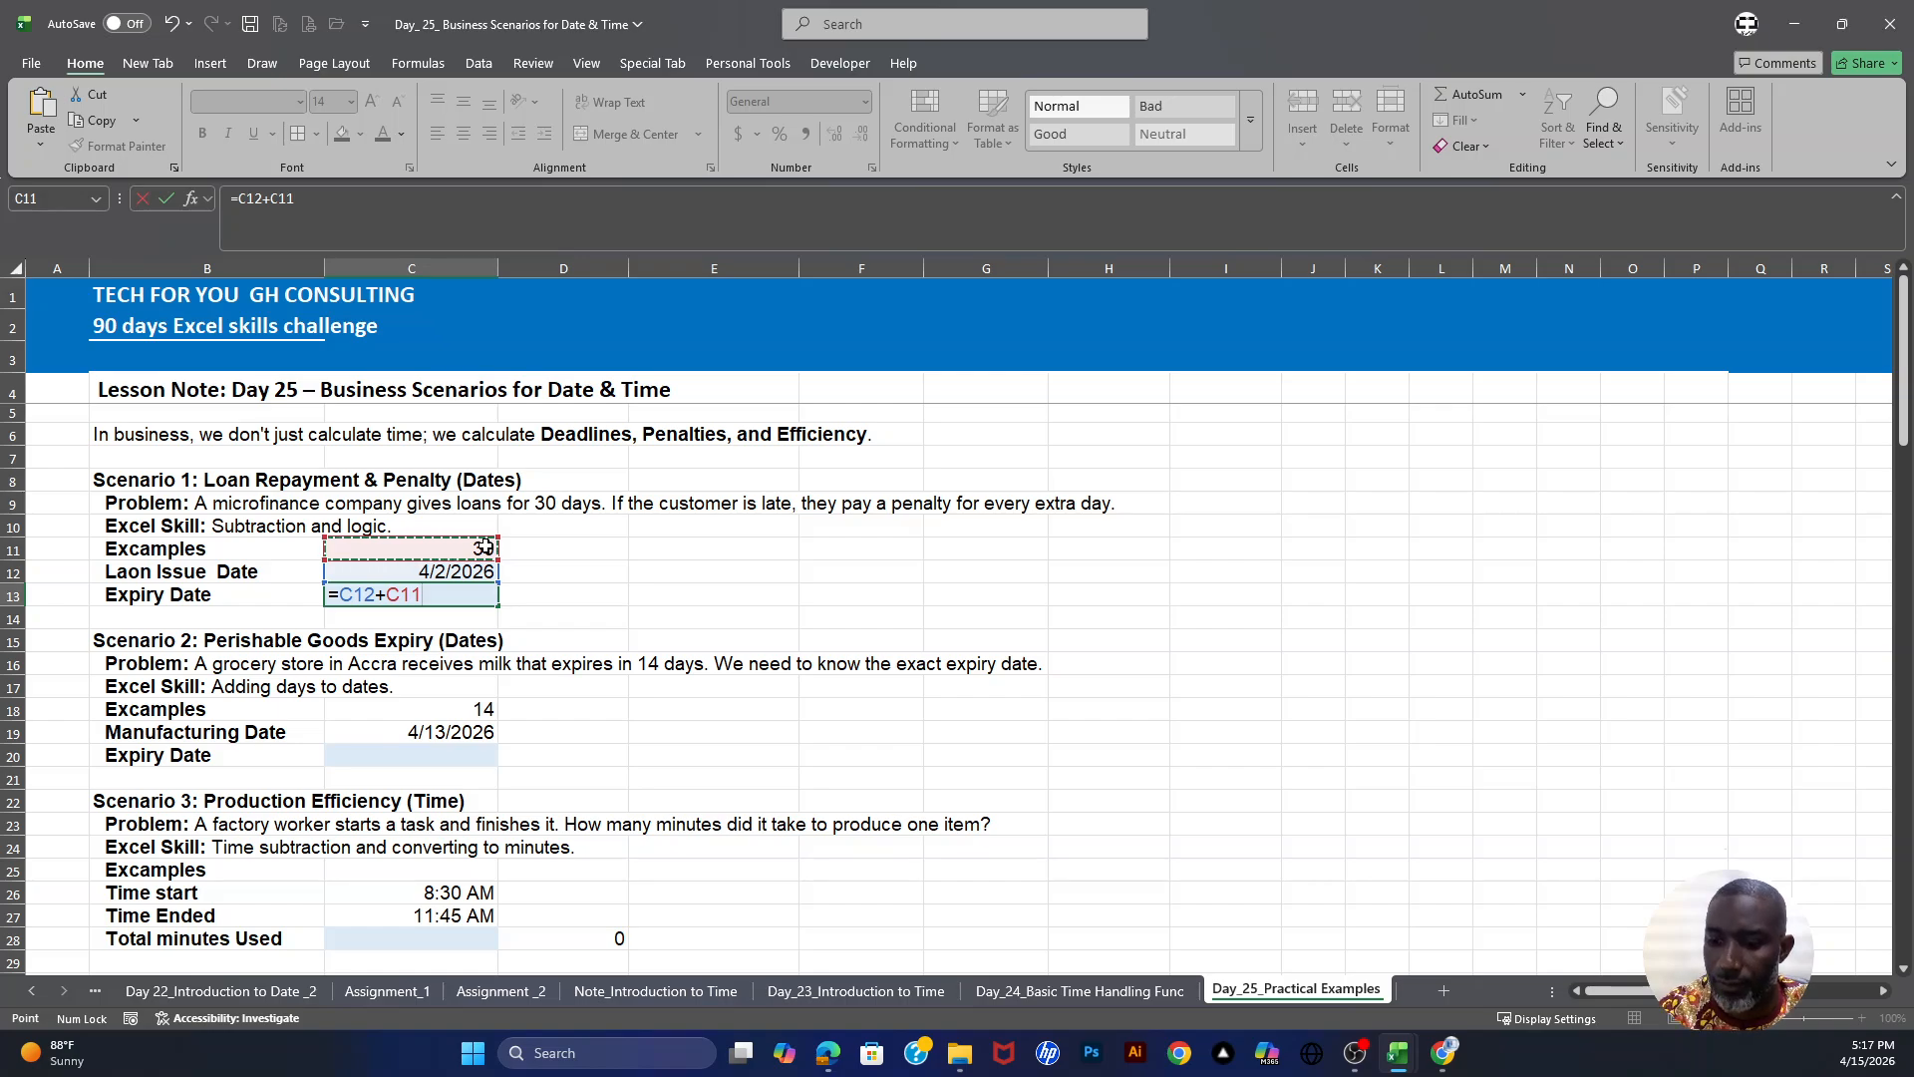
pyautogui.press('Return')
pyautogui.click(439, 590)
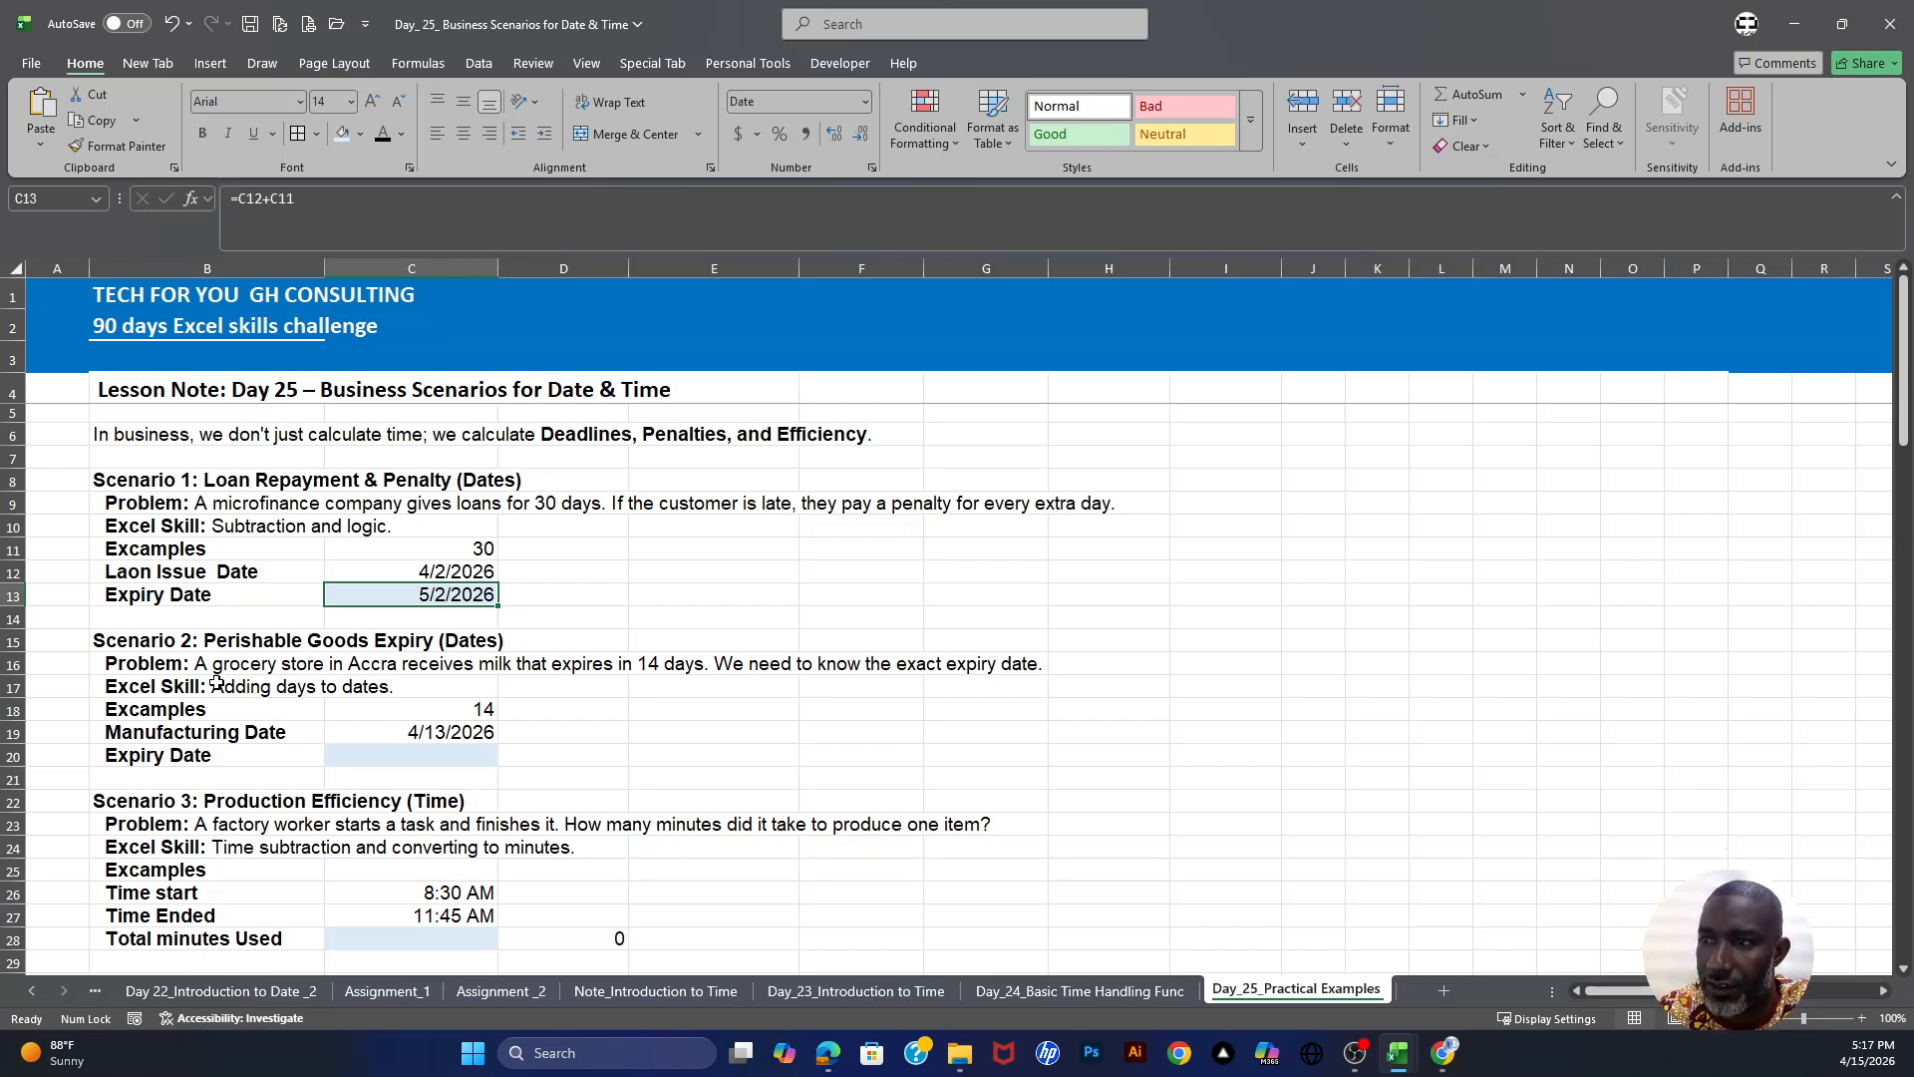
# - Calculate the milk expiry date in C20 with the formula =C19+C18, adding the 14 days to the manufacturing date
pyautogui.click(454, 733)
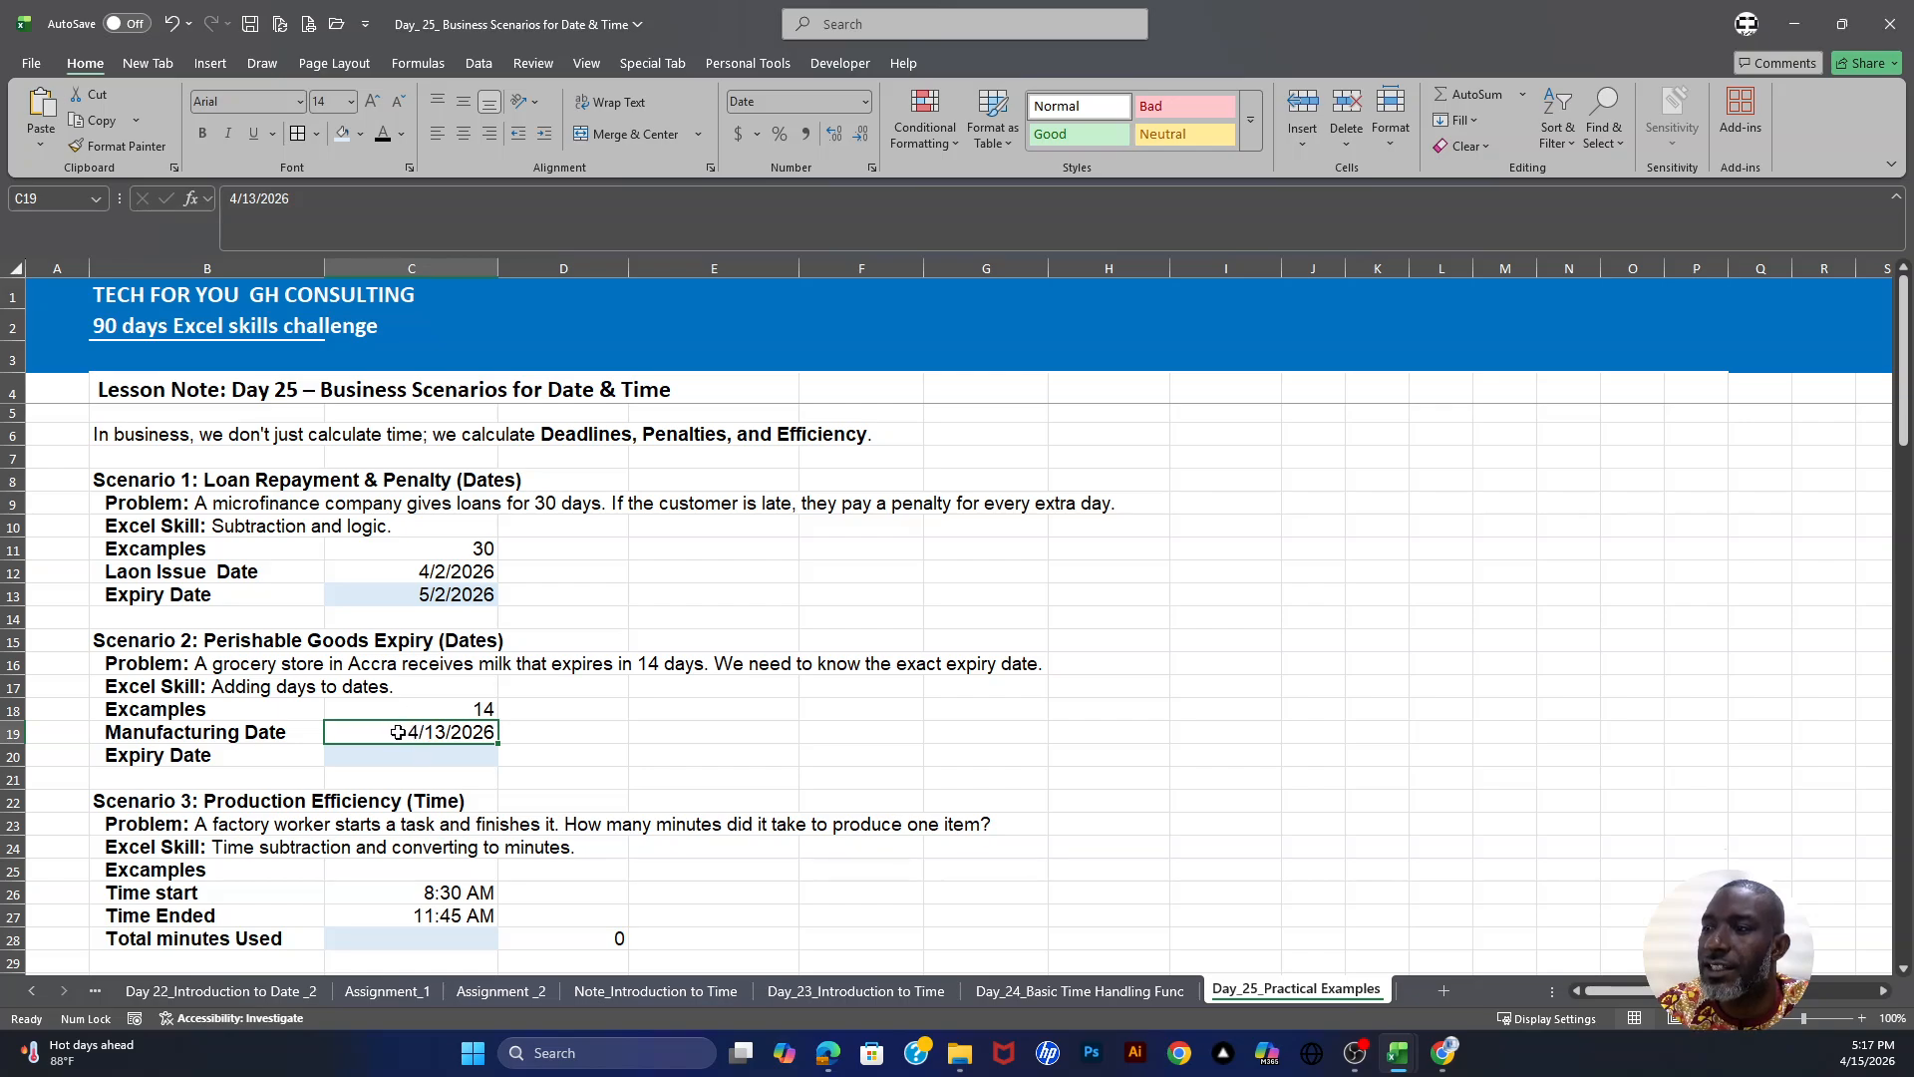
pyautogui.press('Up')
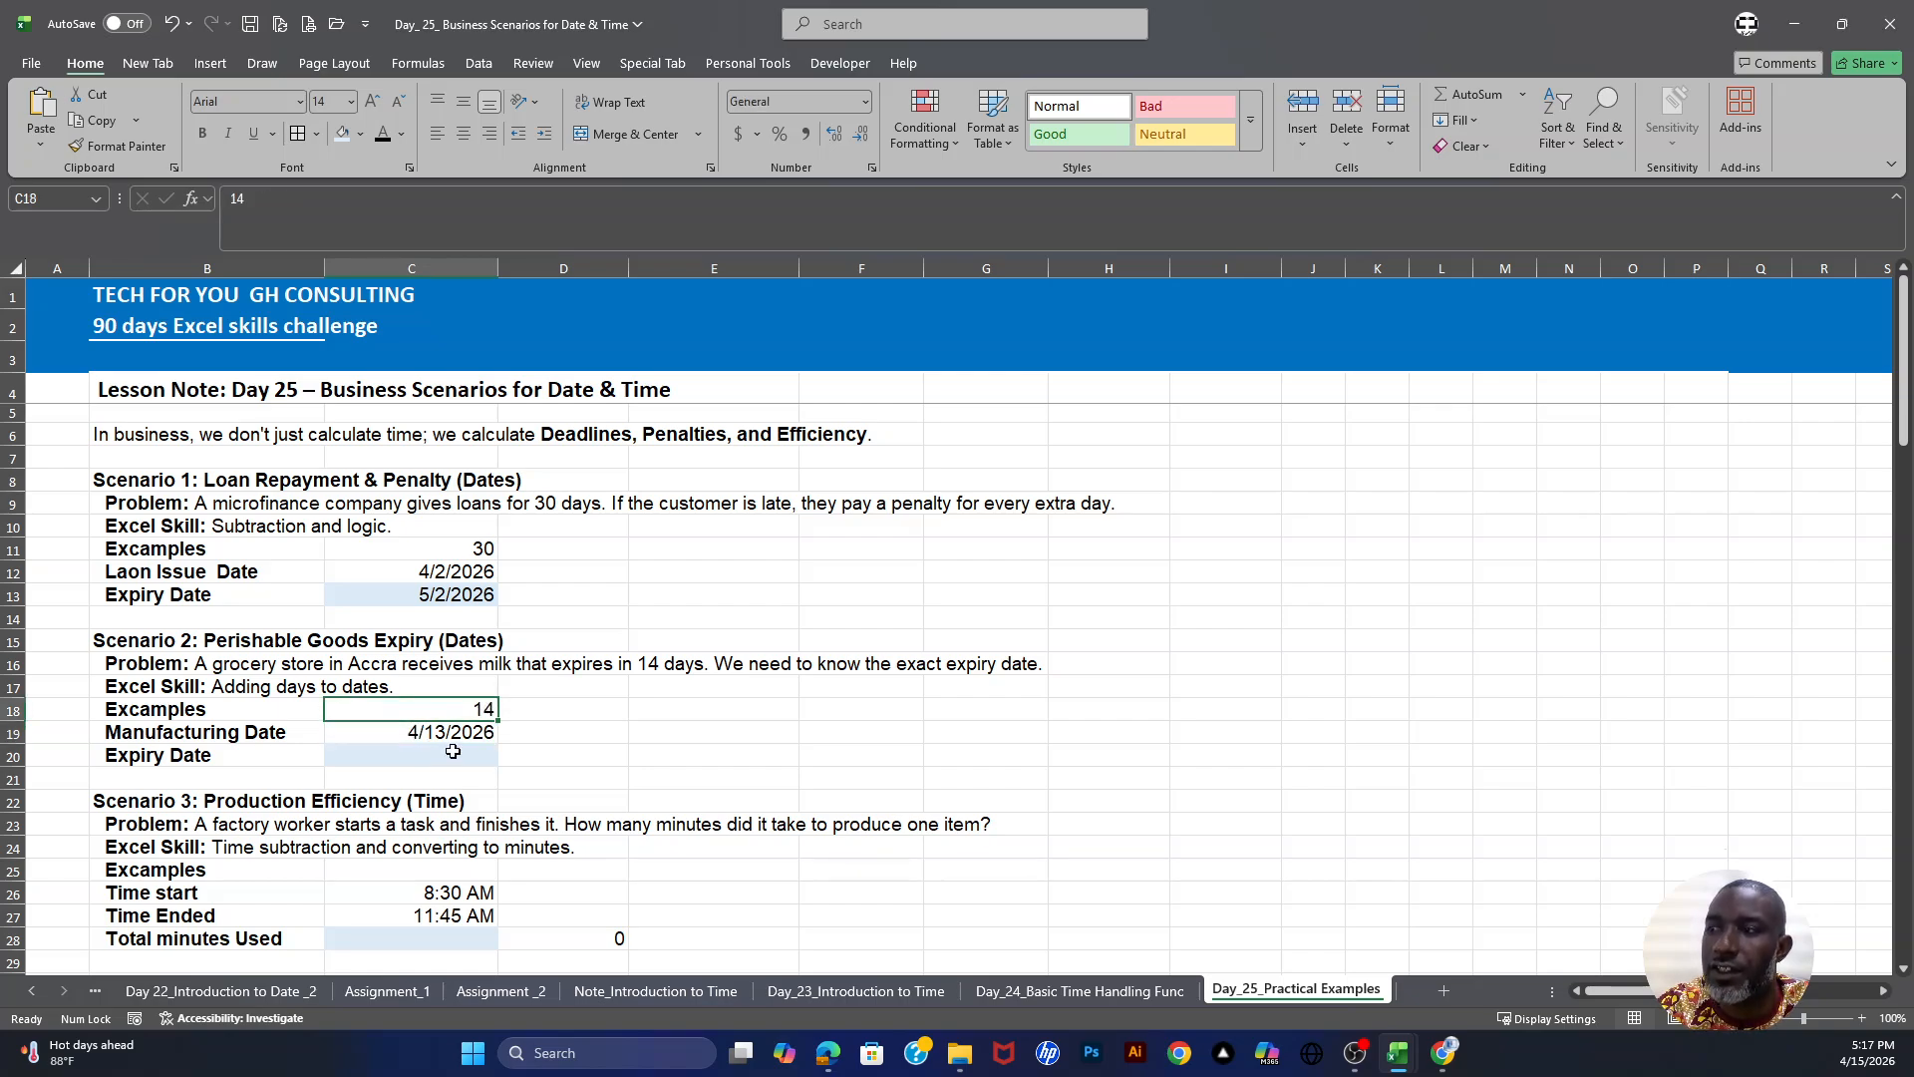
pyautogui.click(177, 756)
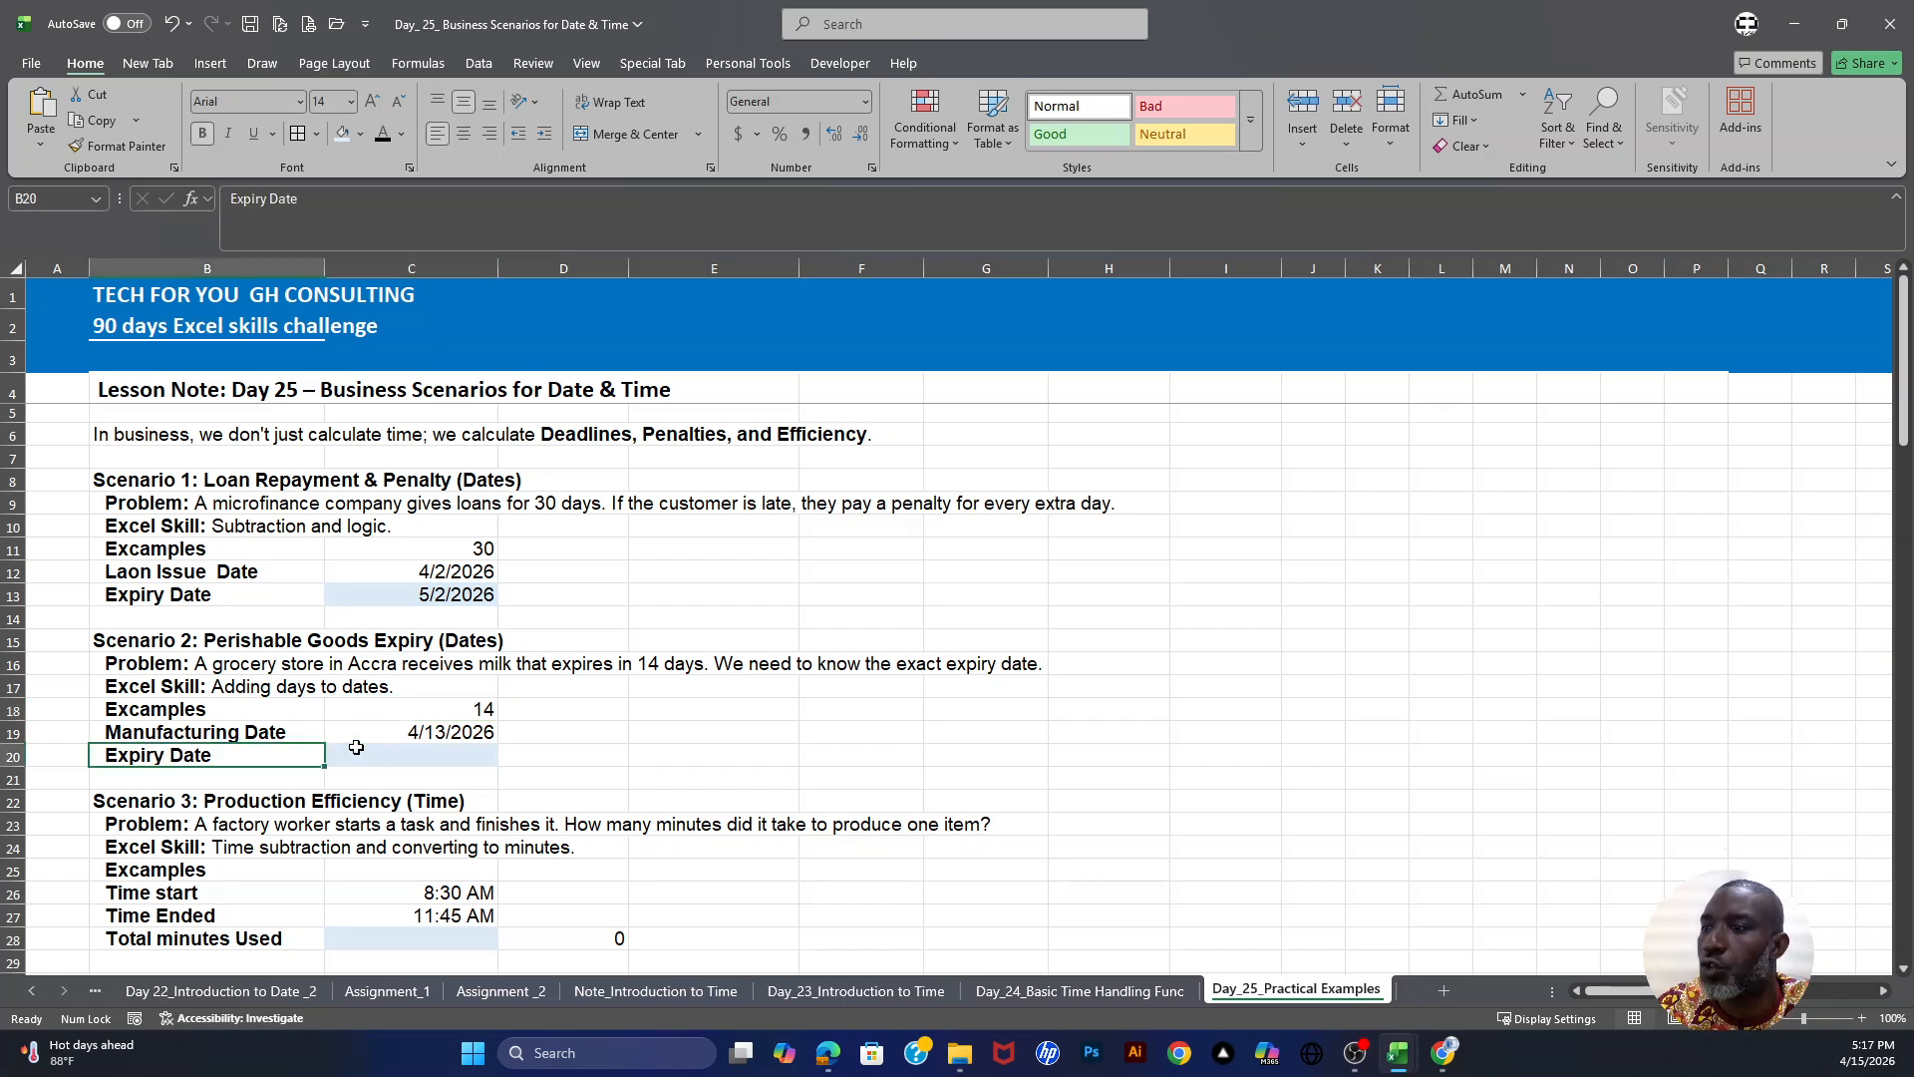
pyautogui.click(415, 757)
pyautogui.write('=')
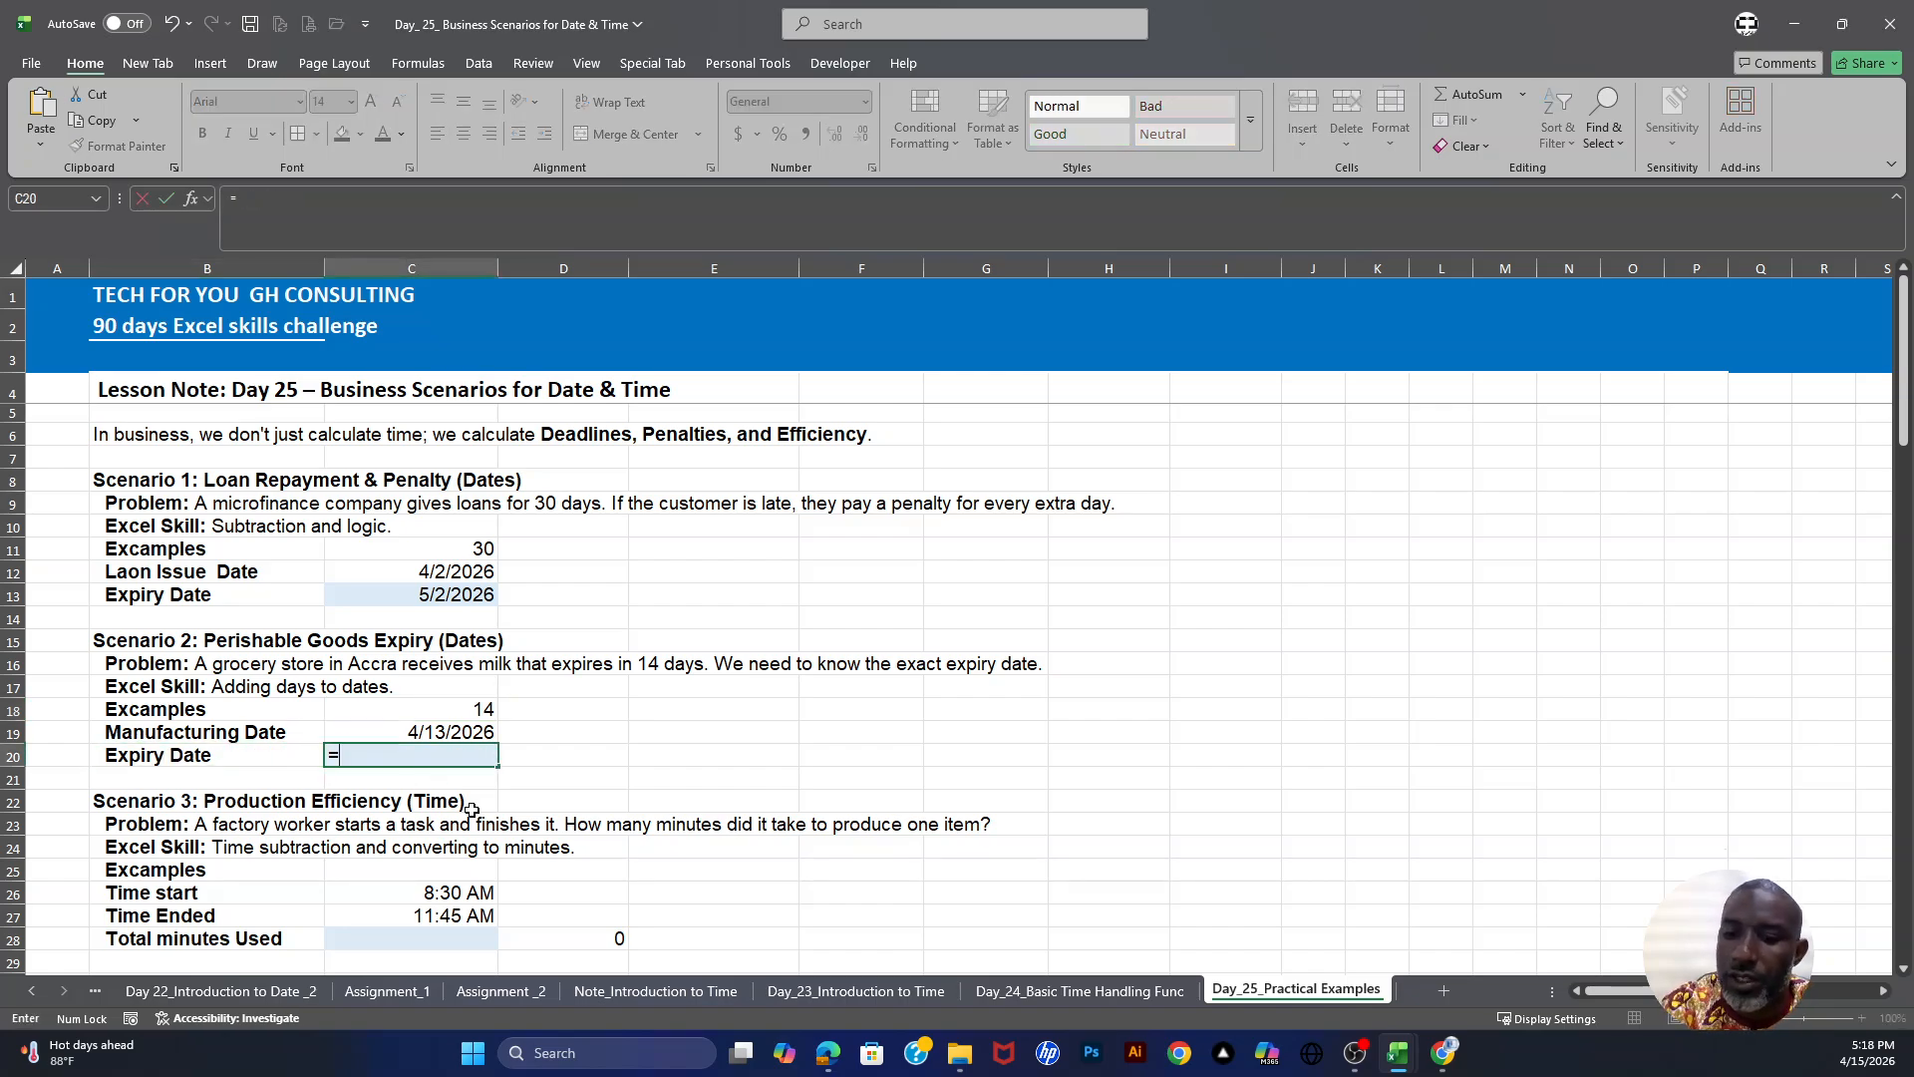
pyautogui.click(474, 733)
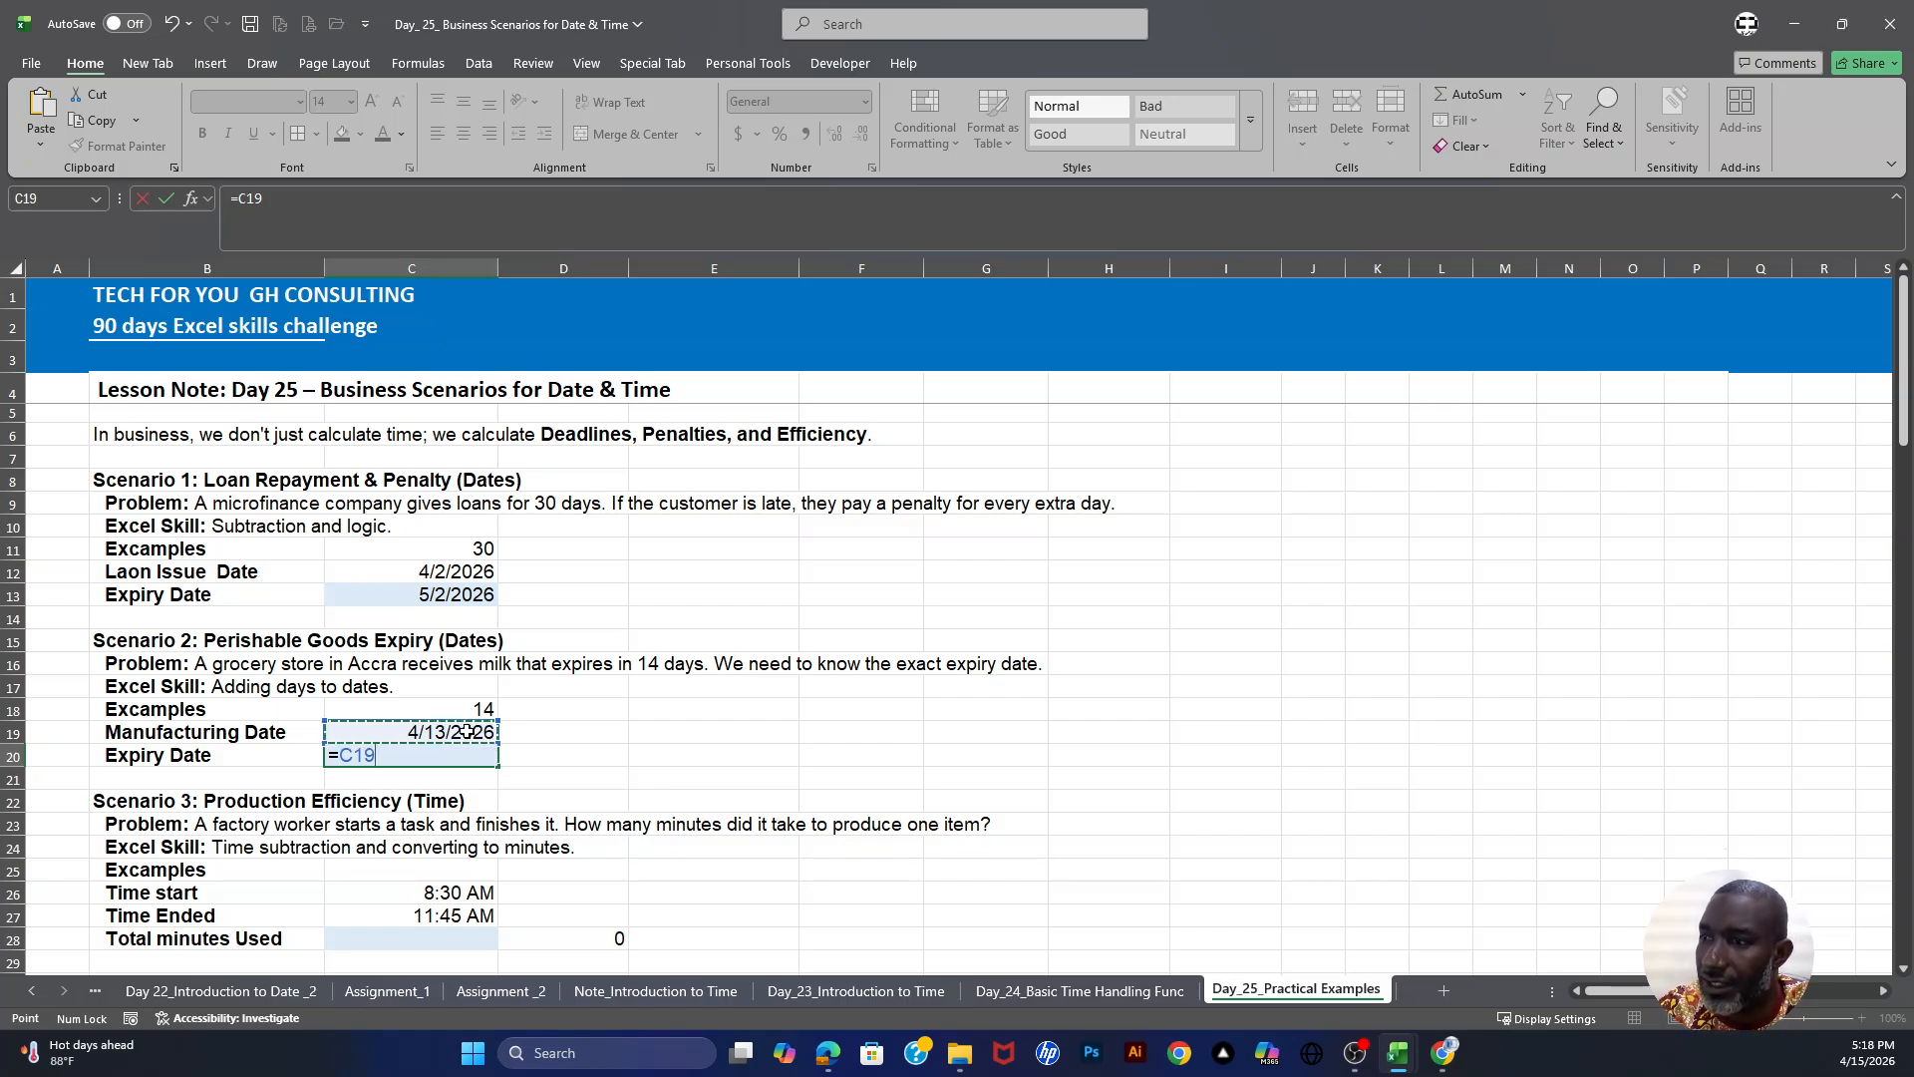
pyautogui.write('+')
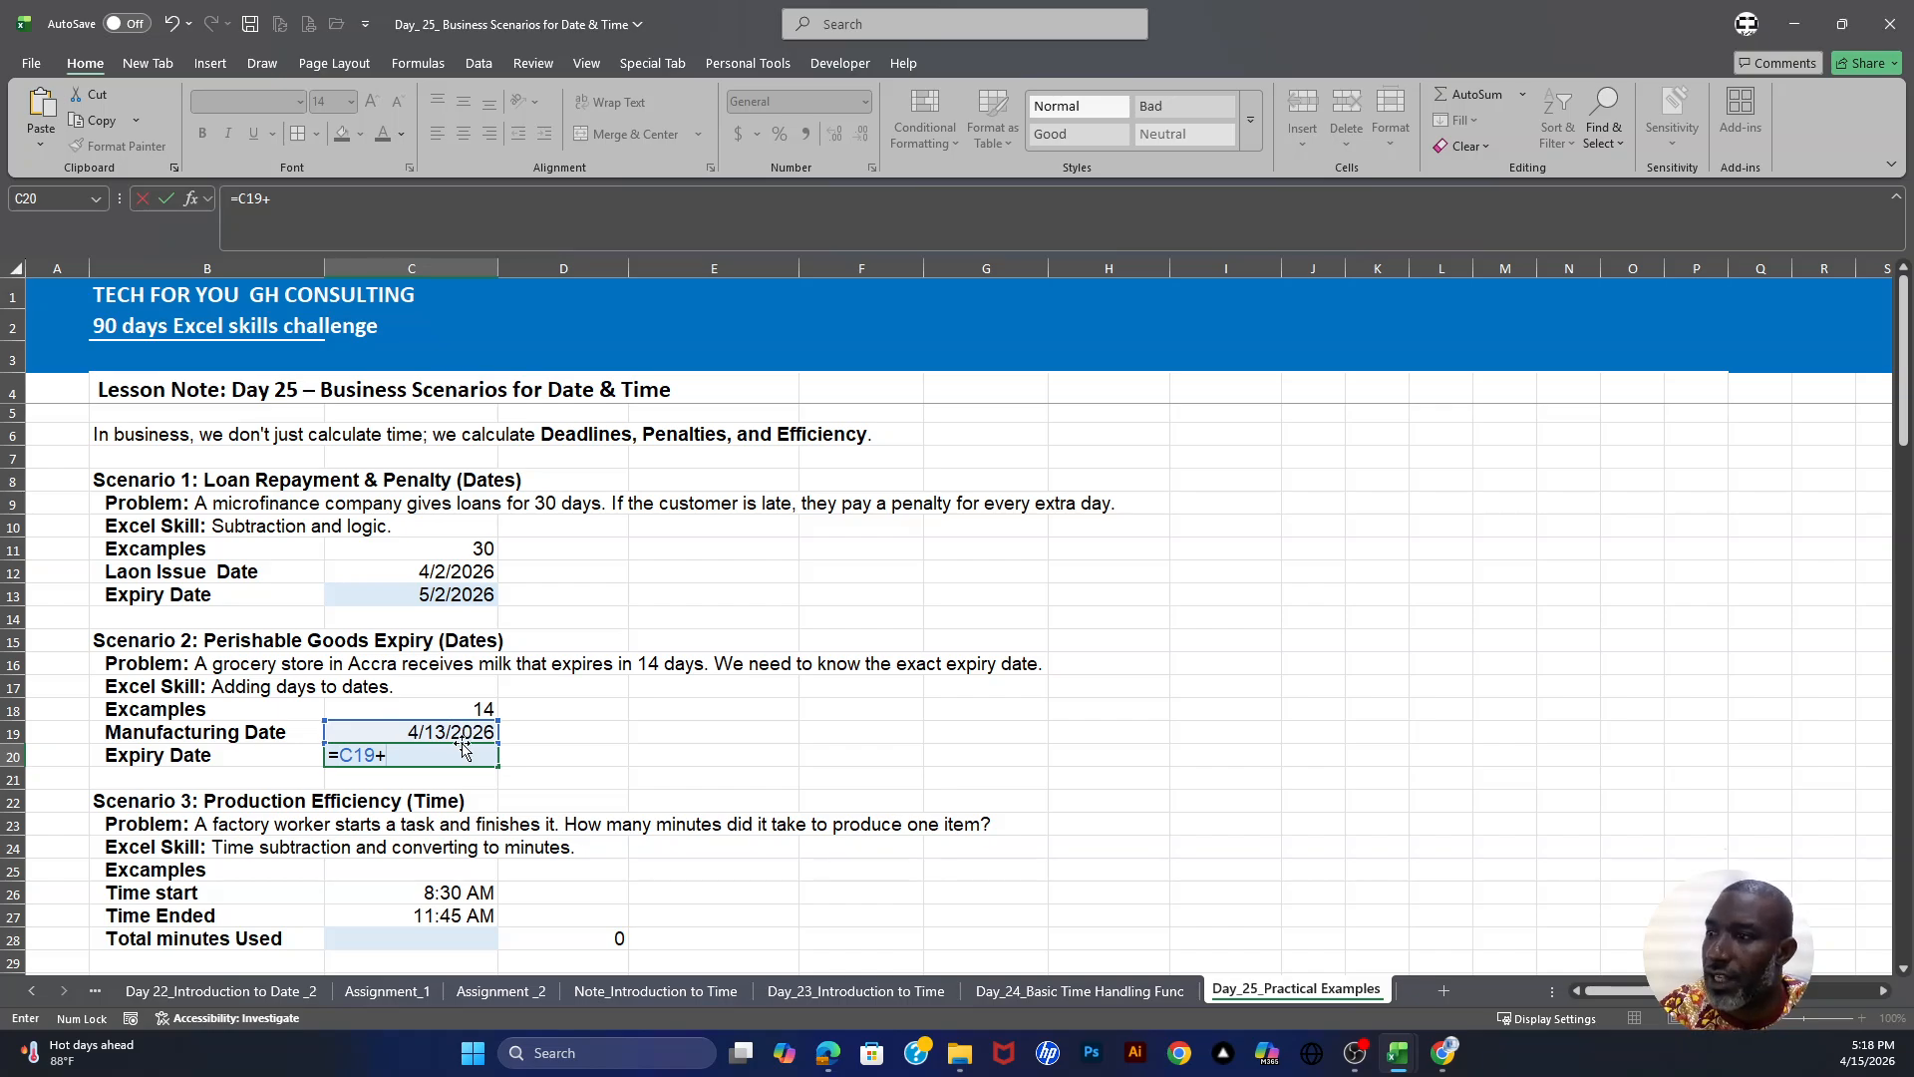
pyautogui.click(469, 704)
pyautogui.press('Return')
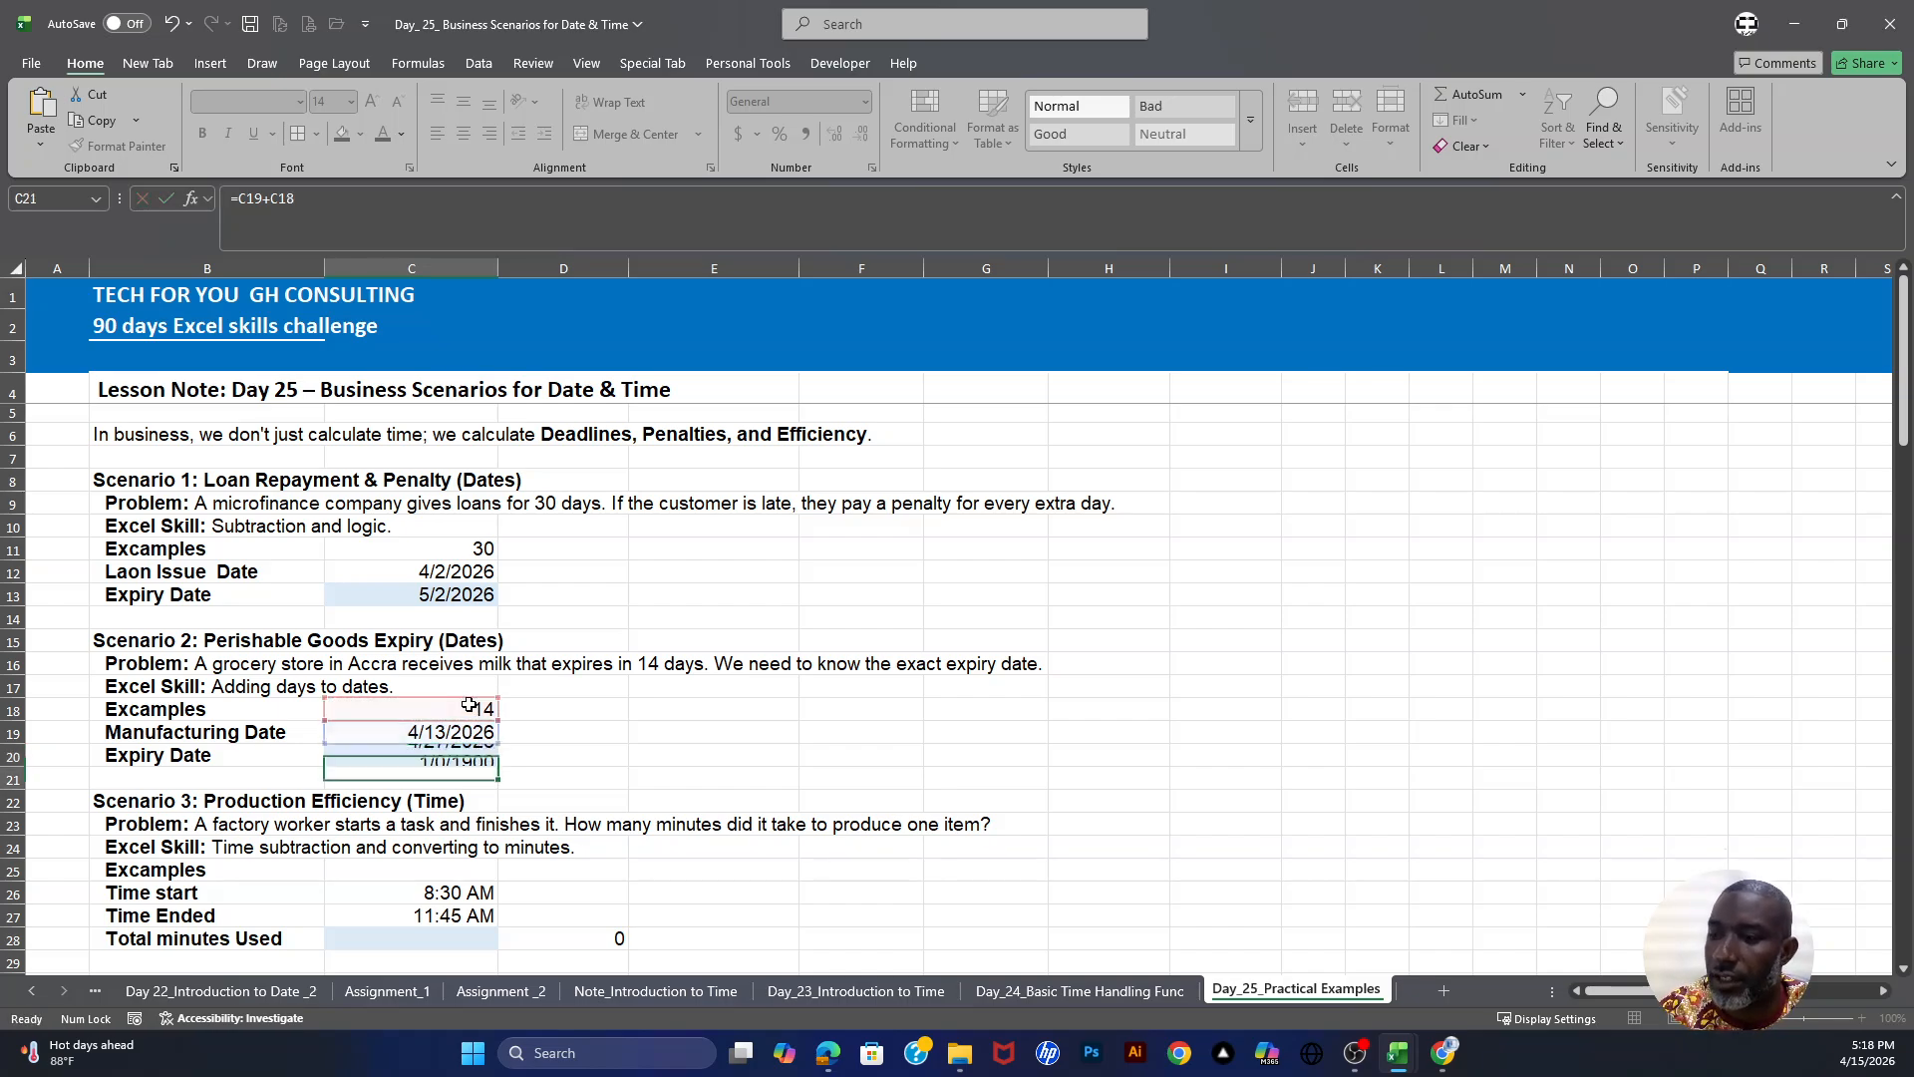
pyautogui.click(409, 757)
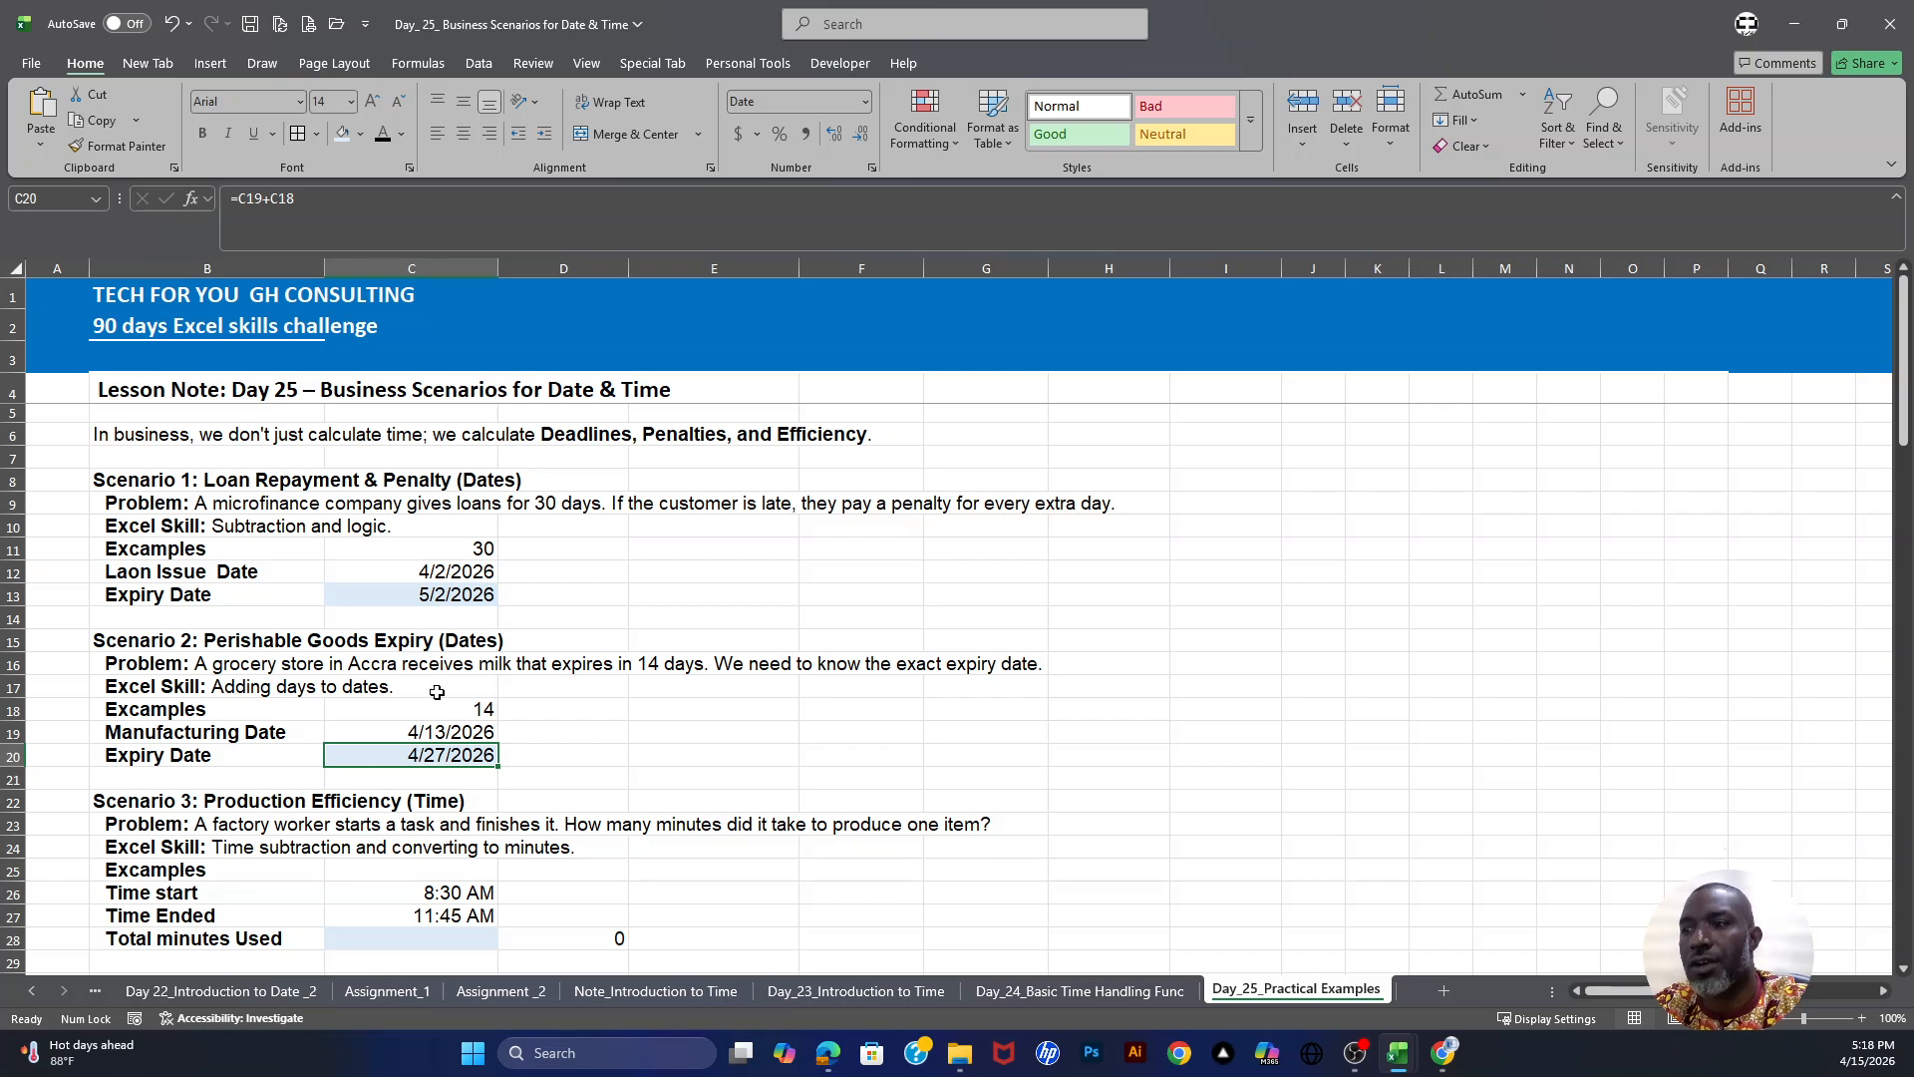
# - Examine the production efficiency scenario's start time, end time and total minutes used cells
pyautogui.scroll(-1, 437, 692)
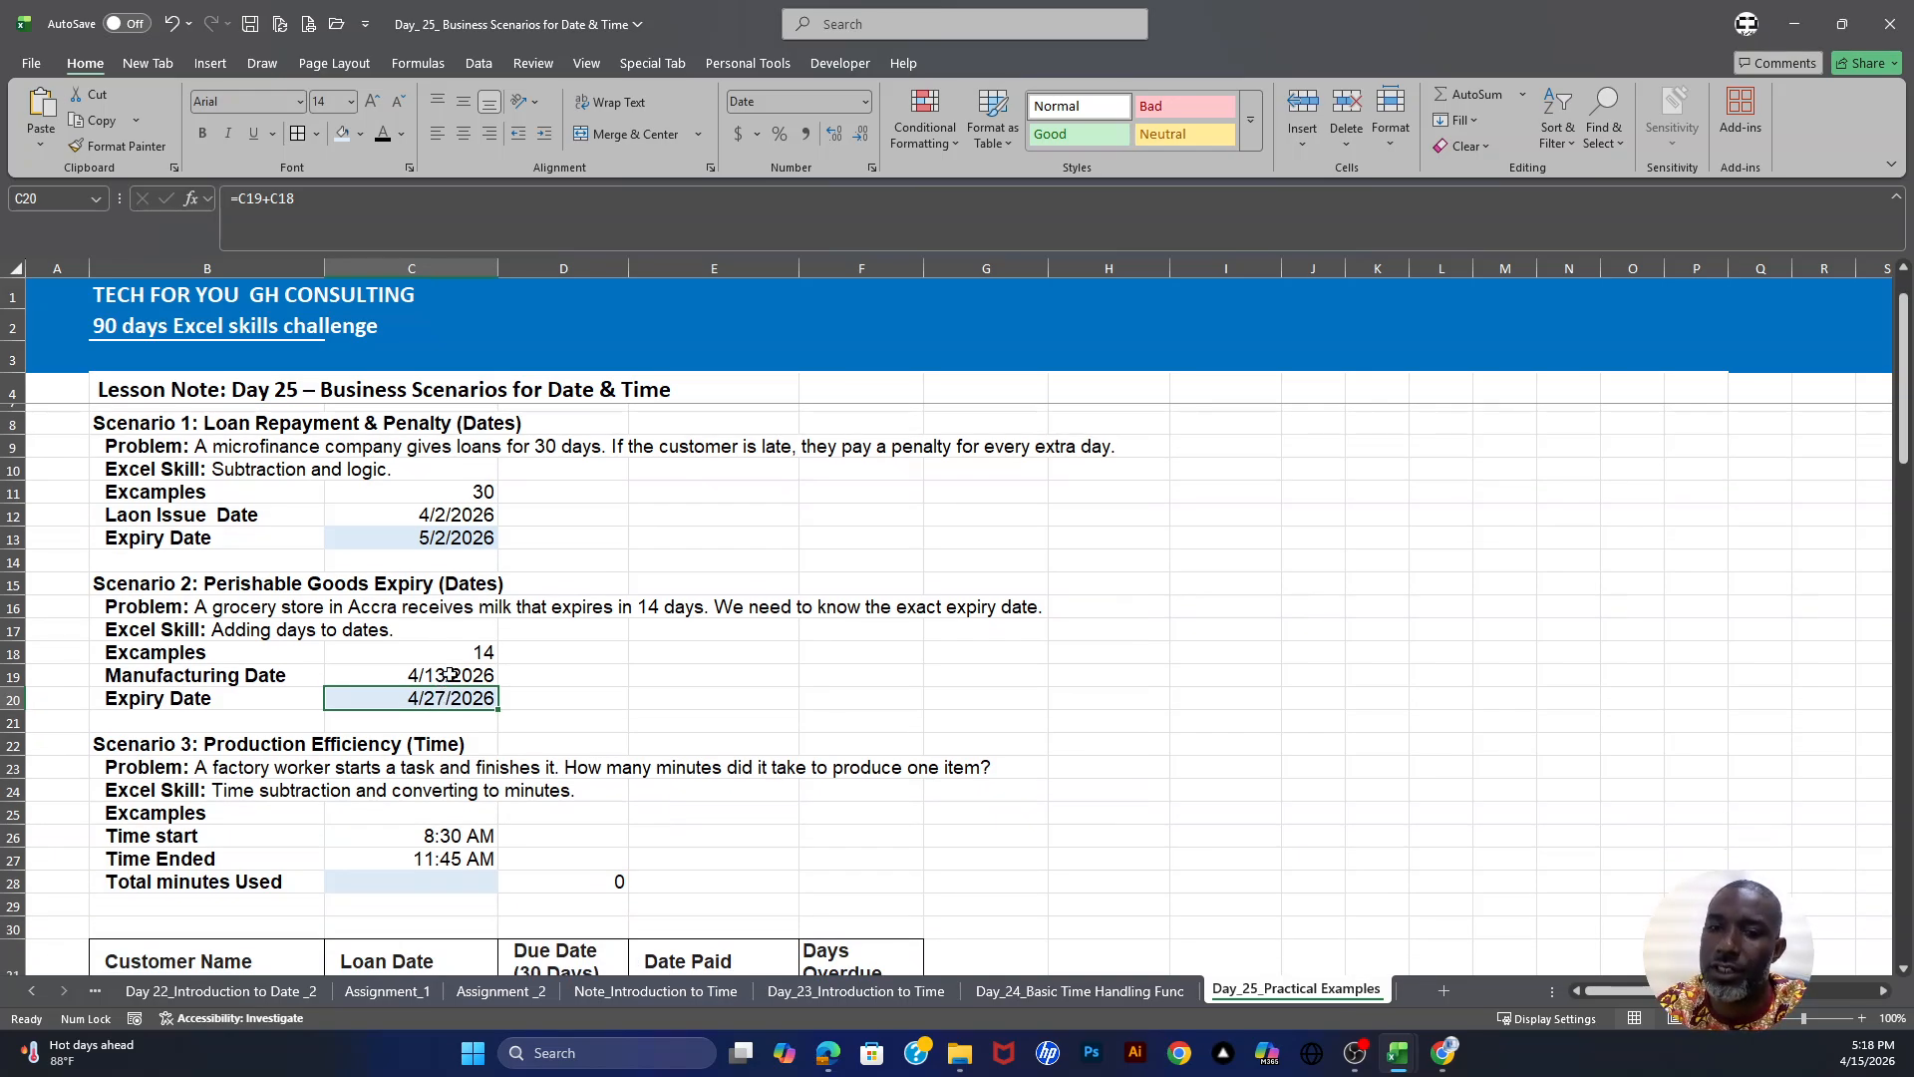
pyautogui.scroll(-1, 450, 675)
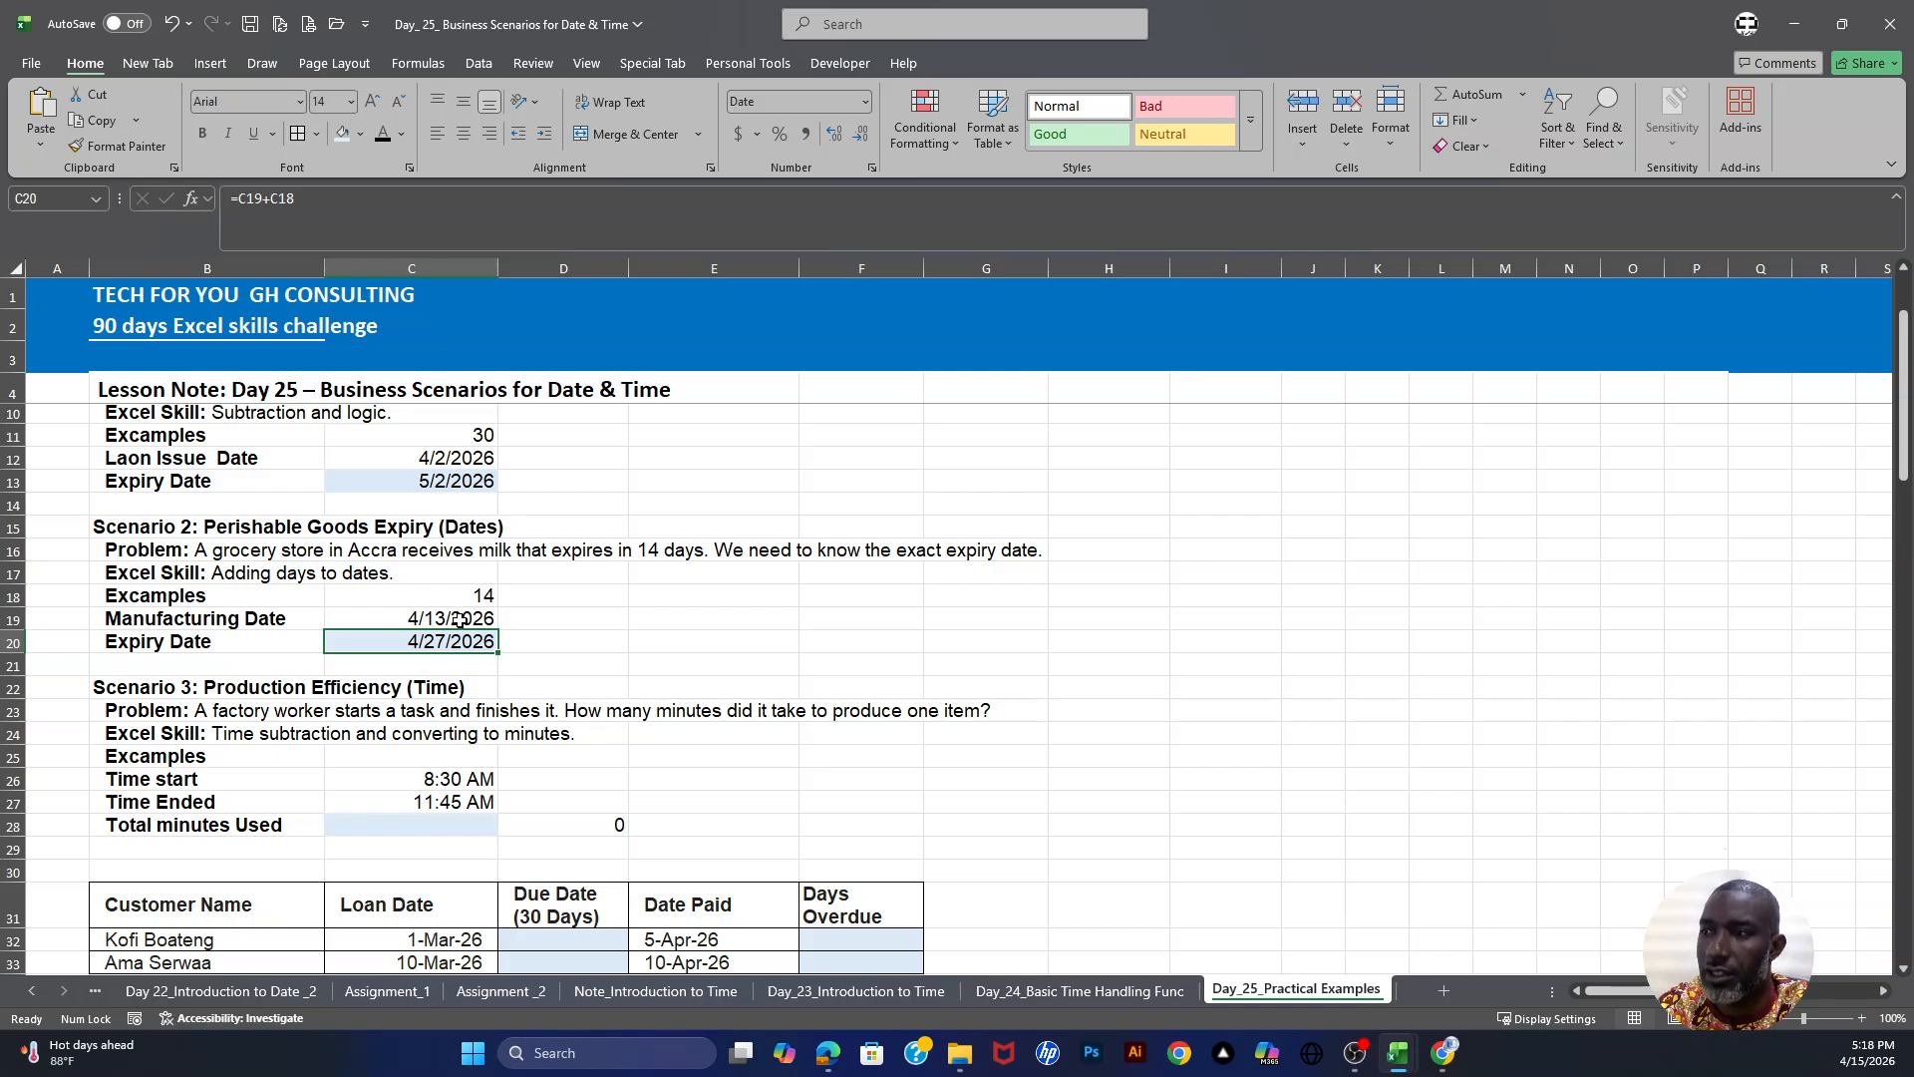
pyautogui.scroll(-2, 389, 698)
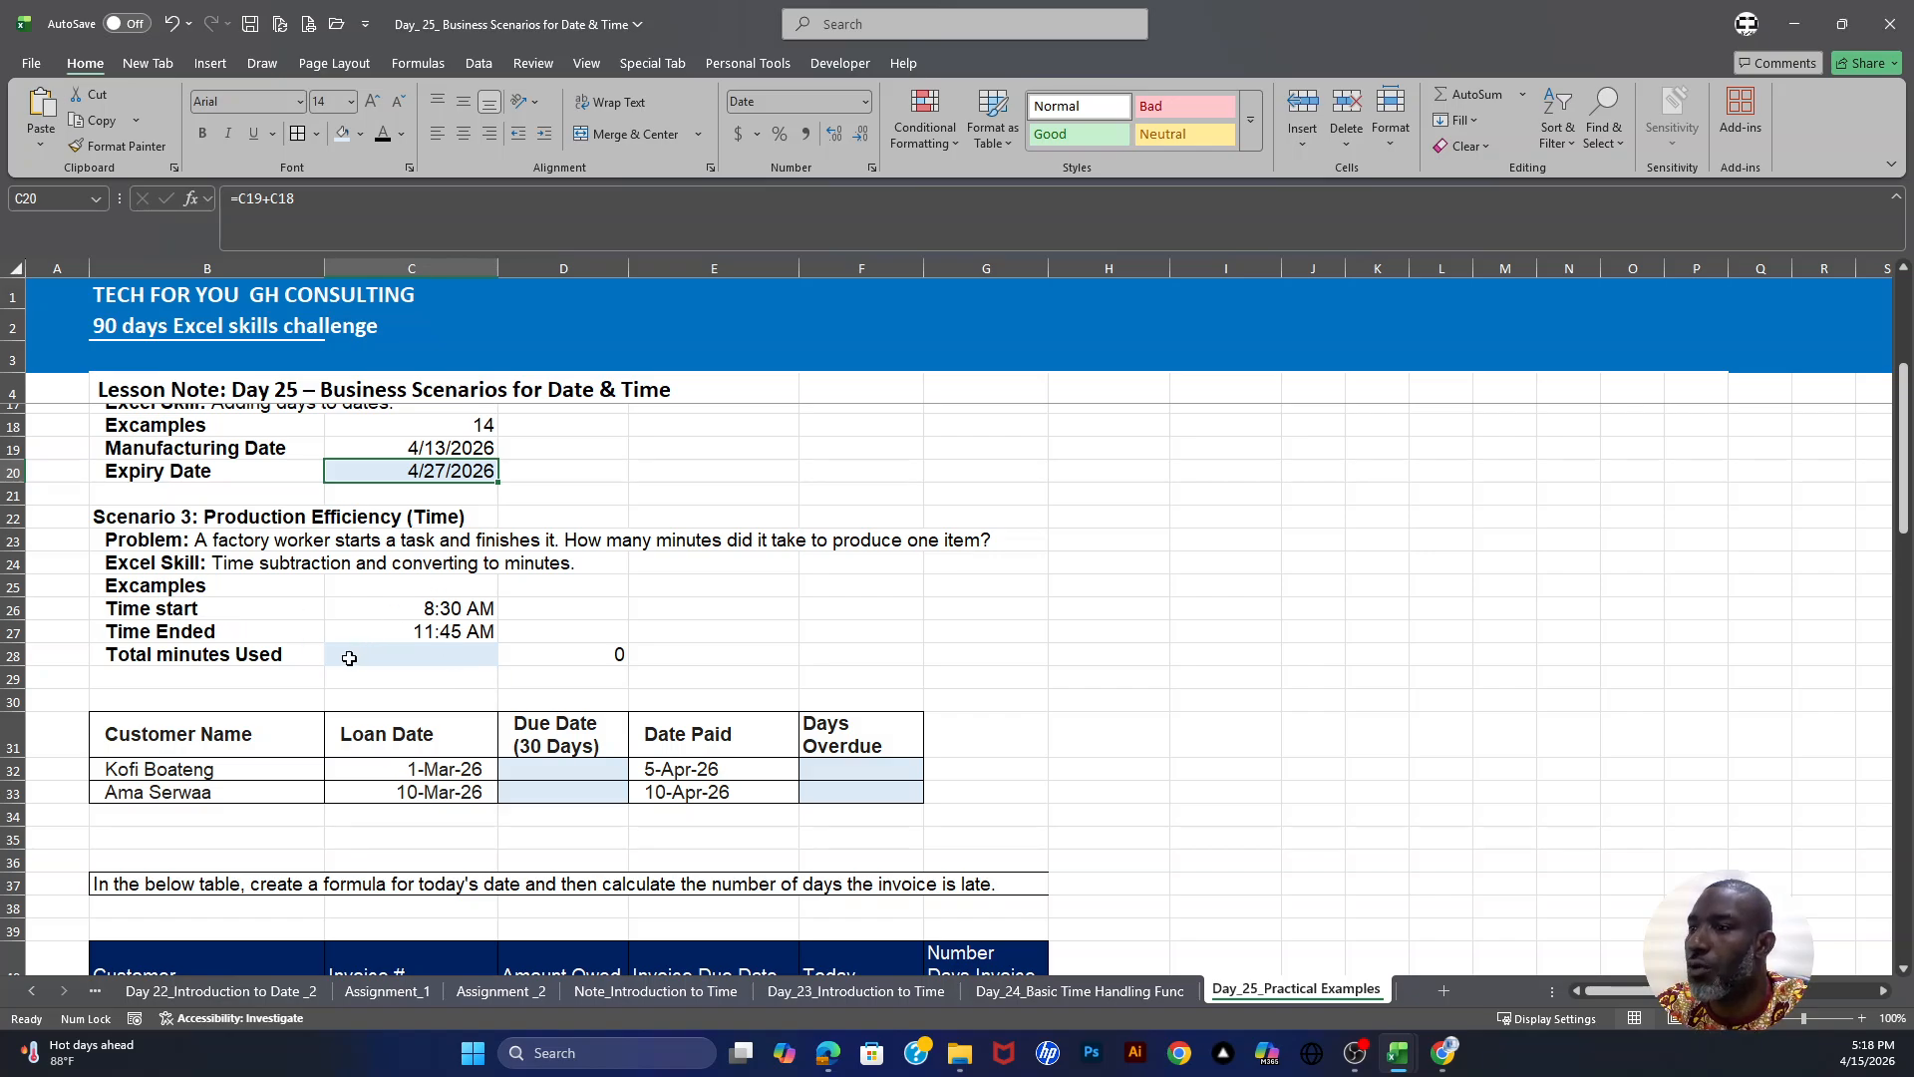
pyautogui.click(385, 655)
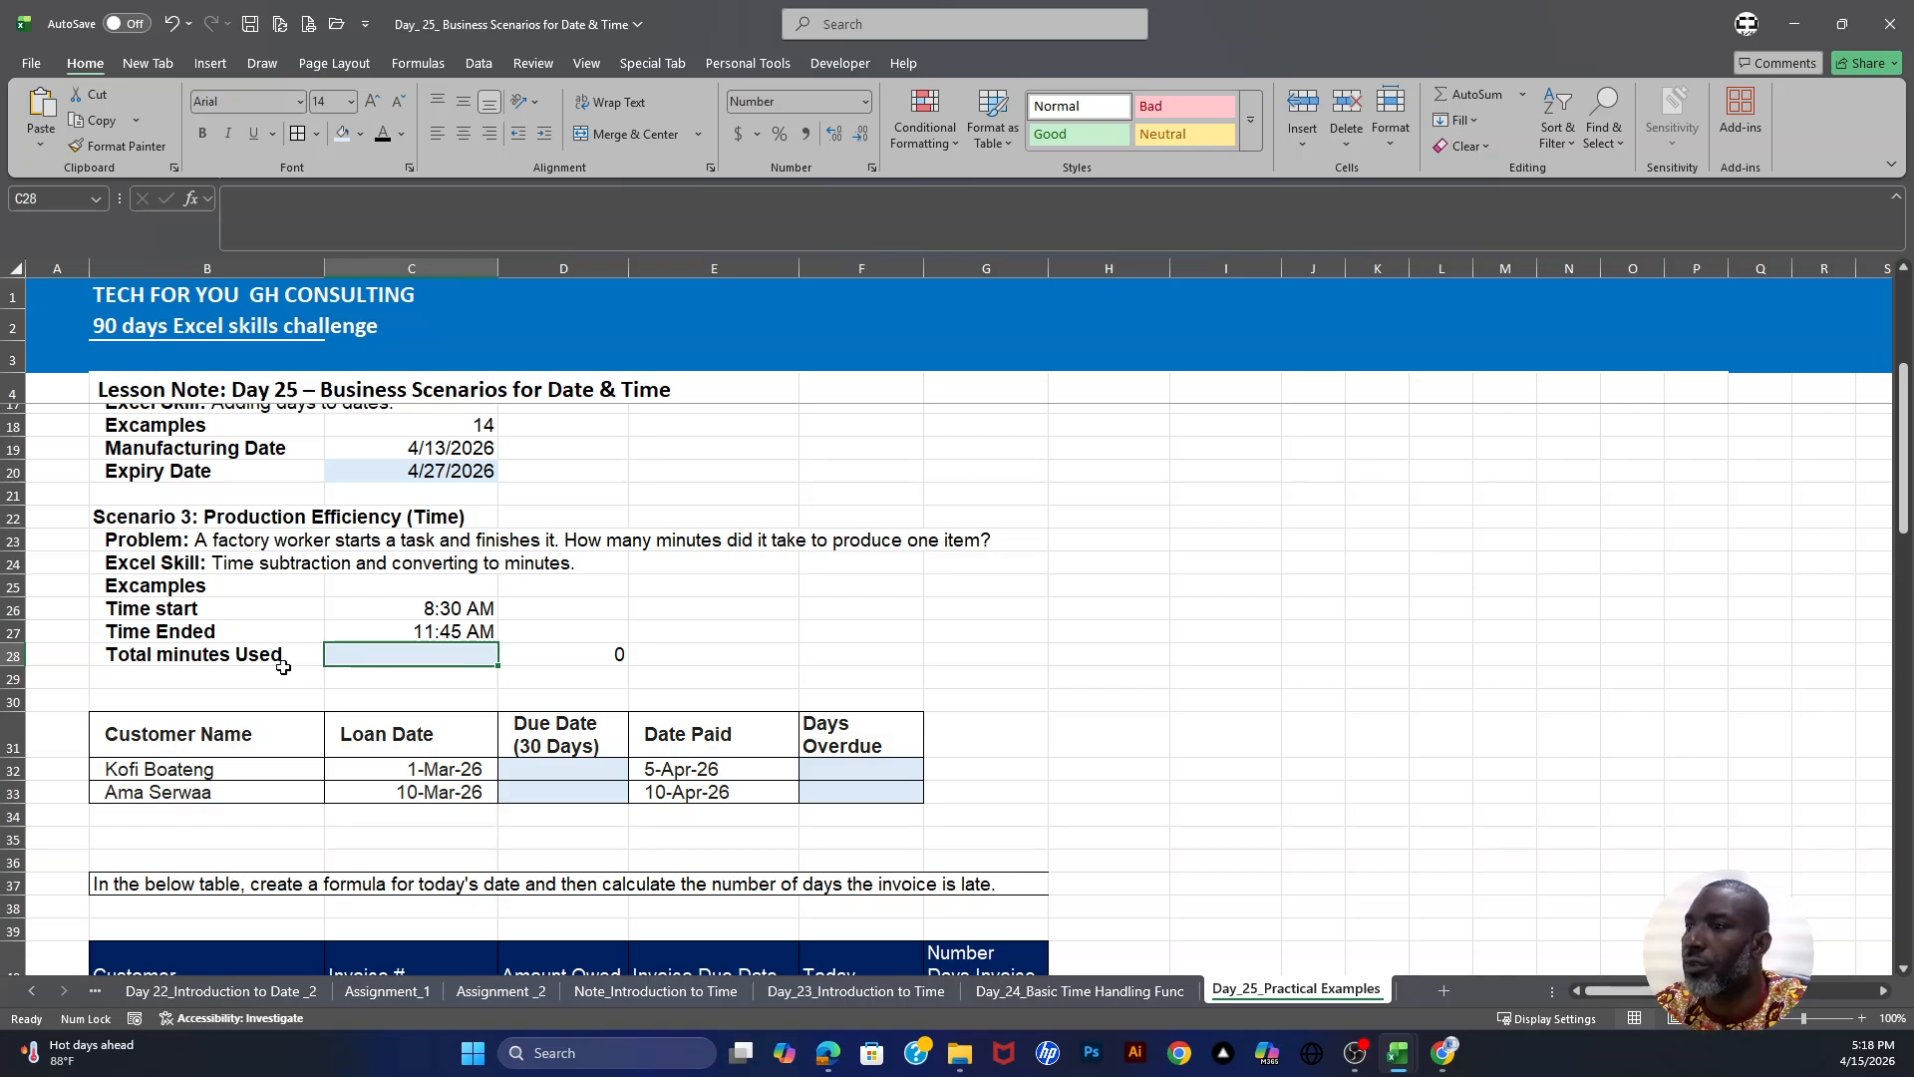
pyautogui.click(153, 659)
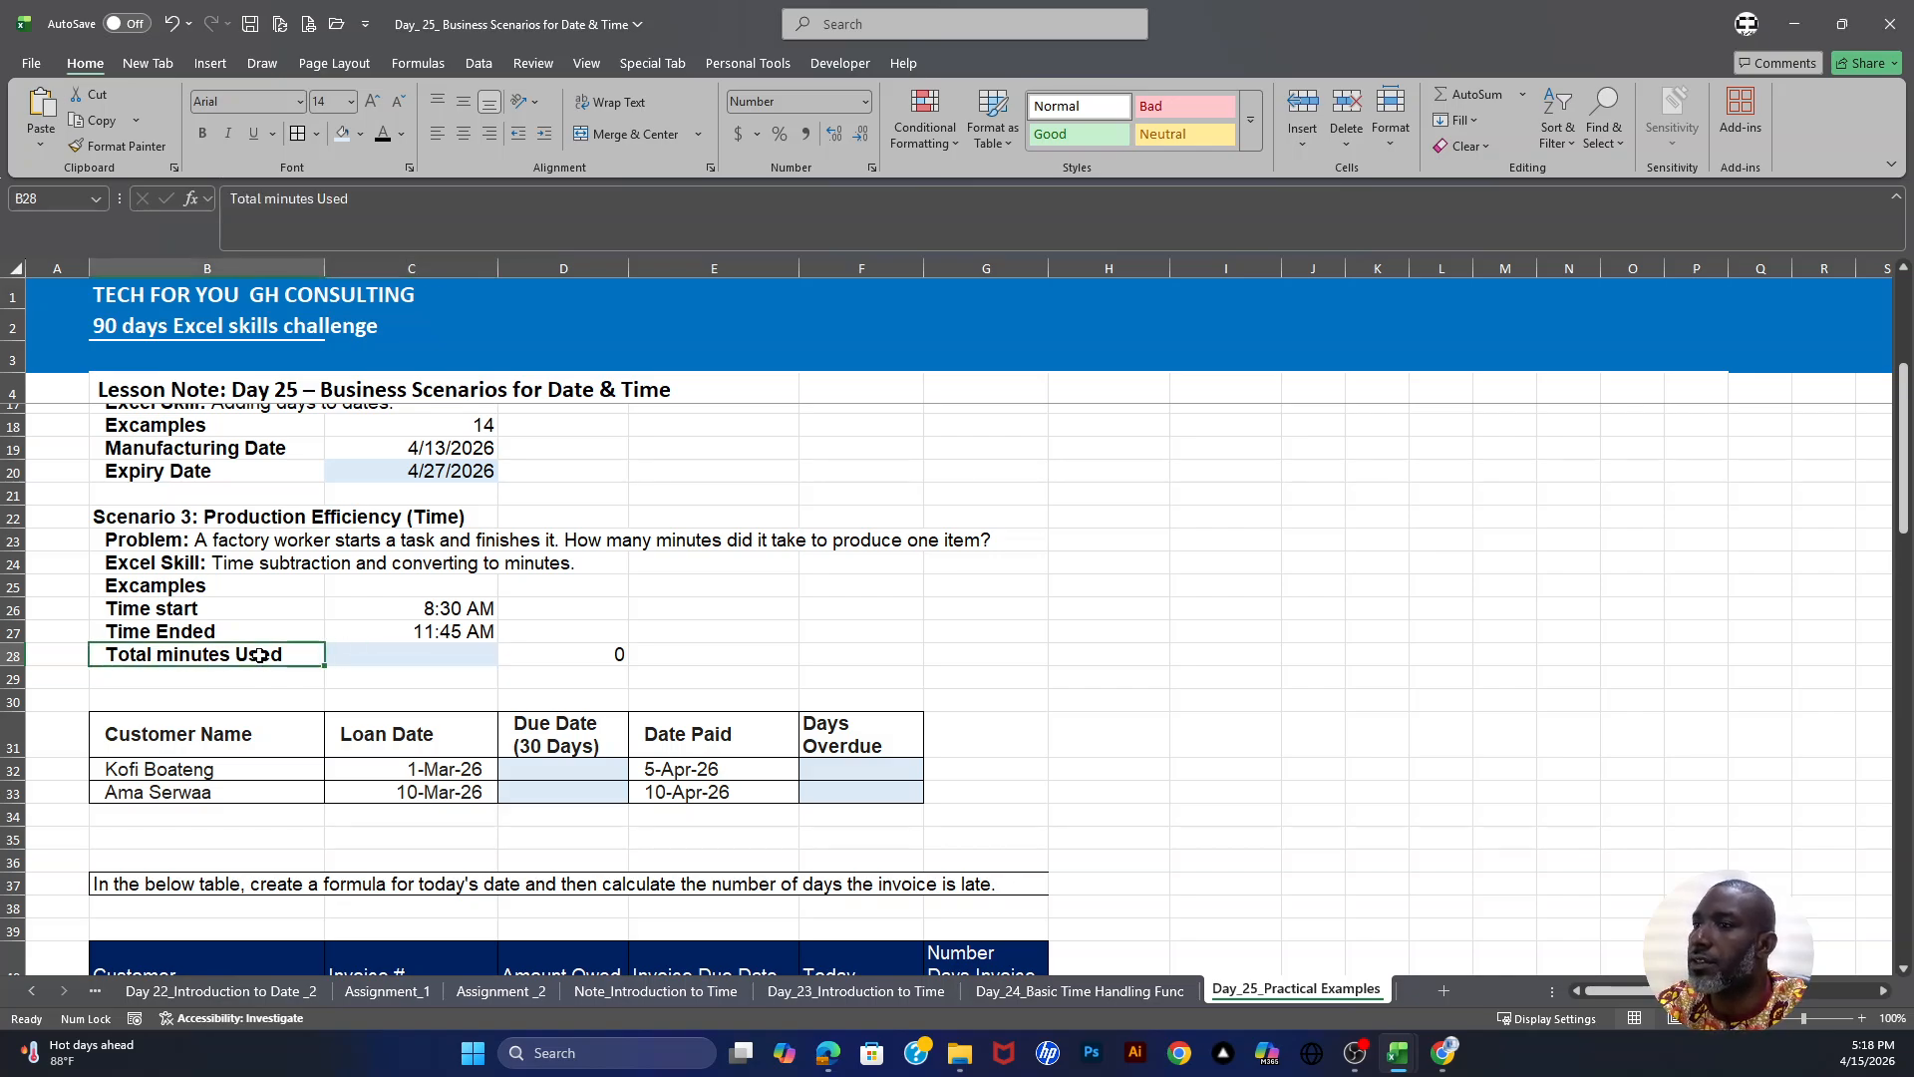
pyautogui.click(399, 655)
pyautogui.click(249, 655)
pyautogui.click(344, 655)
pyautogui.moveTo(437, 608); pyautogui.dragTo(428, 633)
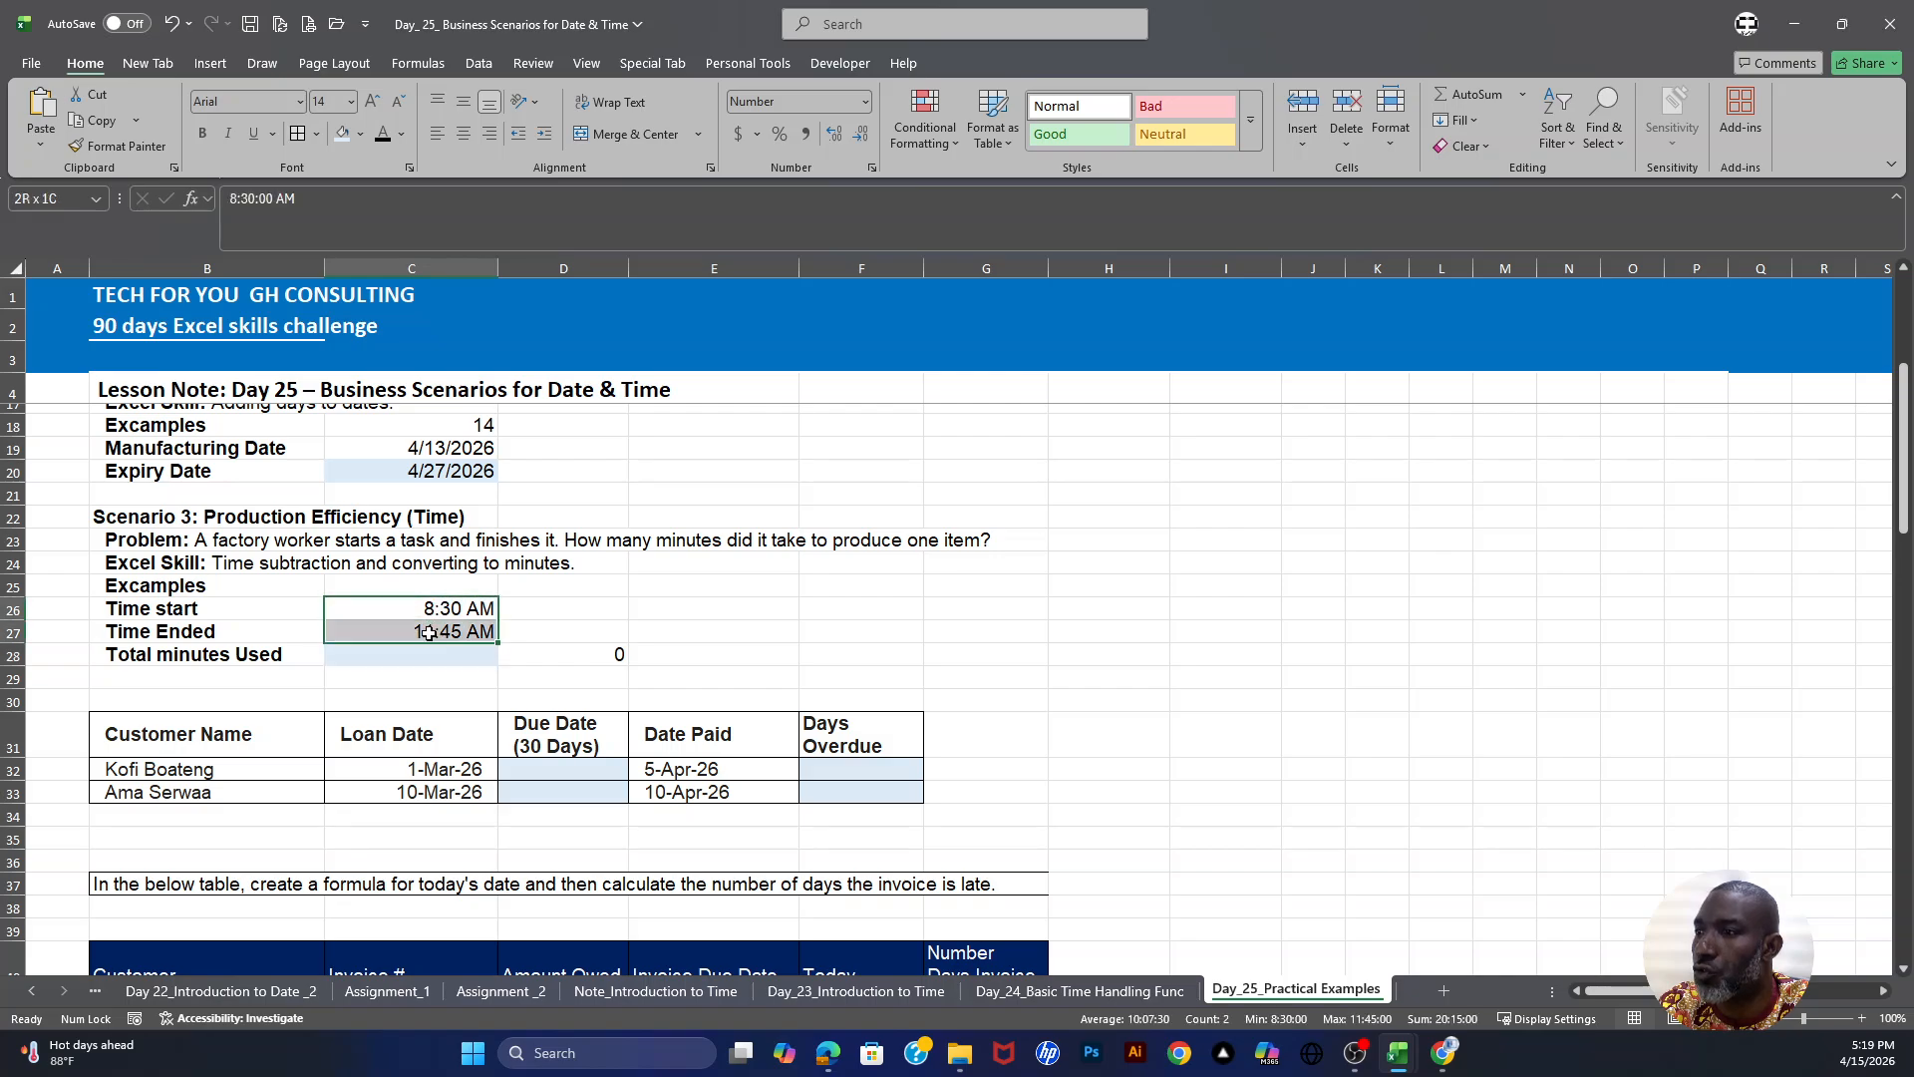
pyautogui.moveTo(189, 609); pyautogui.dragTo(399, 610)
pyautogui.moveTo(241, 635); pyautogui.dragTo(423, 631)
pyautogui.click(423, 602)
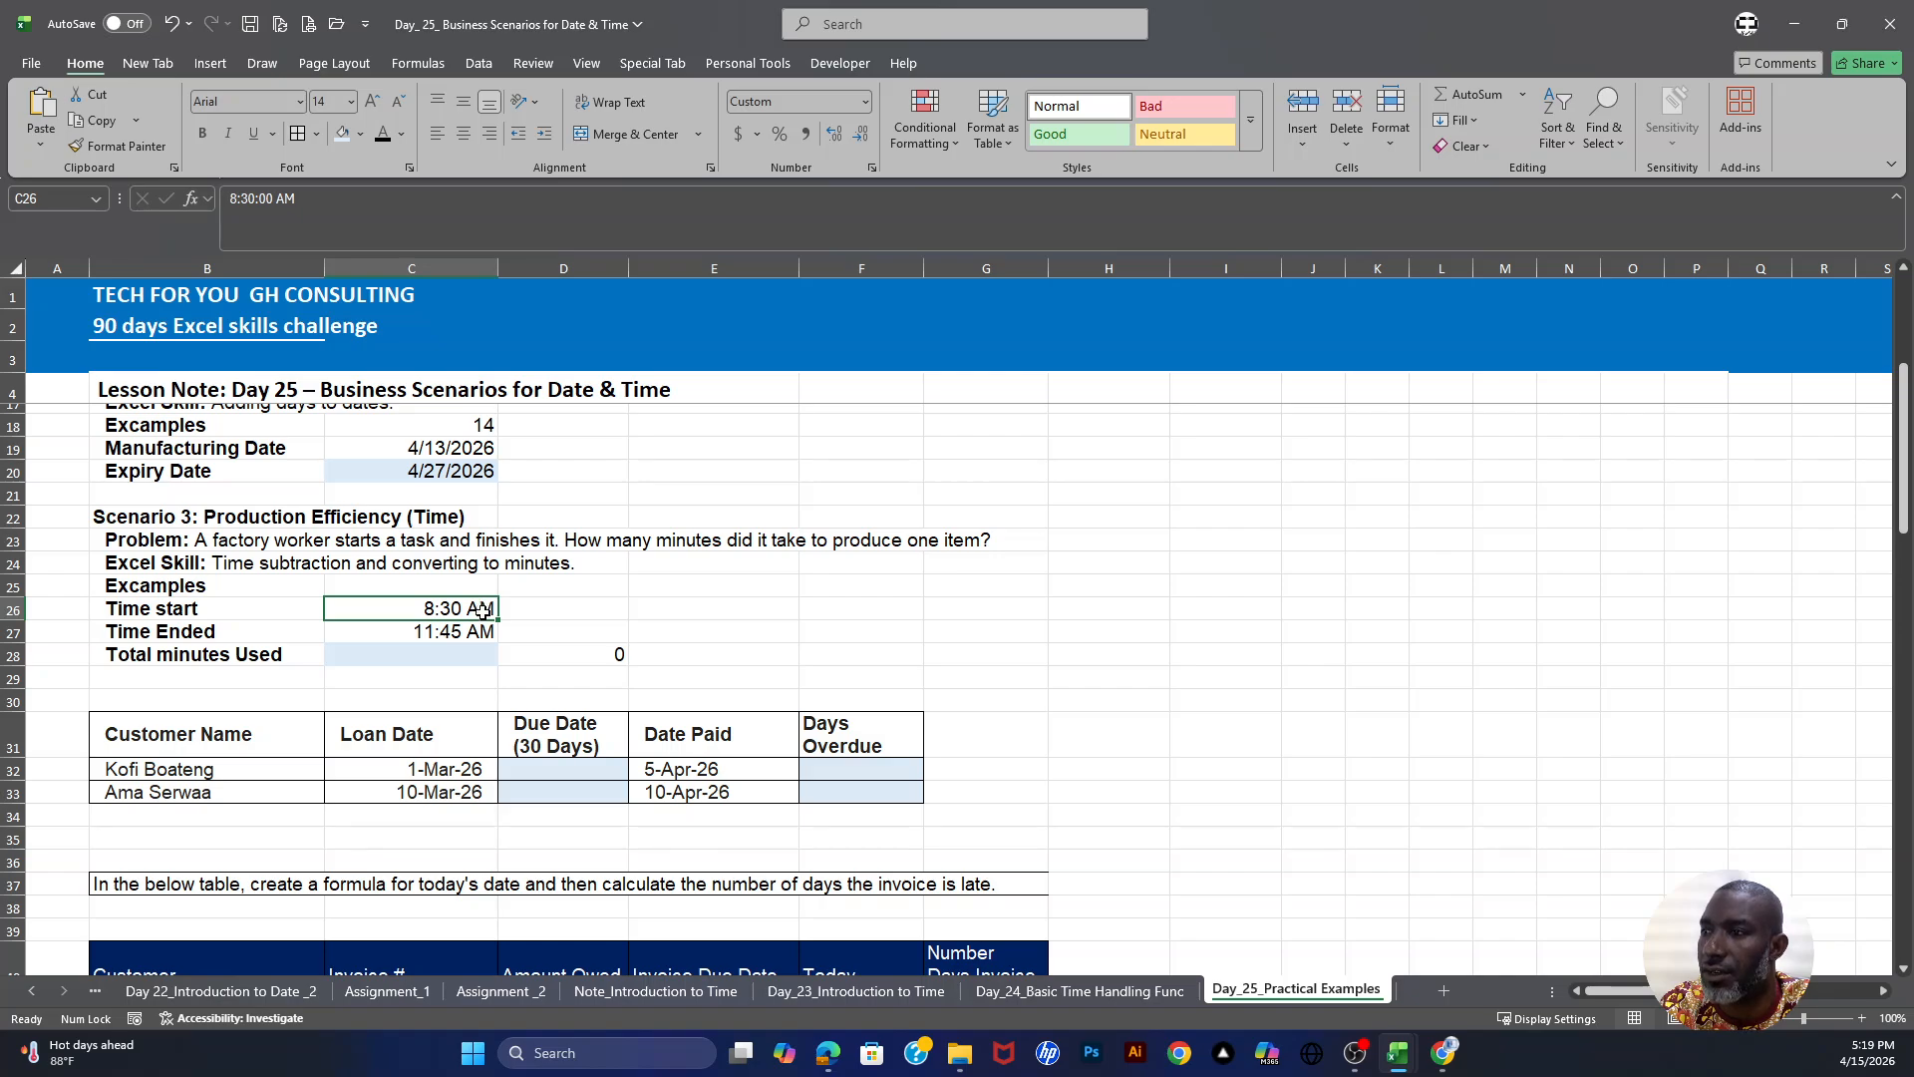
pyautogui.click(249, 631)
pyautogui.moveTo(250, 631); pyautogui.dragTo(350, 632)
pyautogui.click(449, 632)
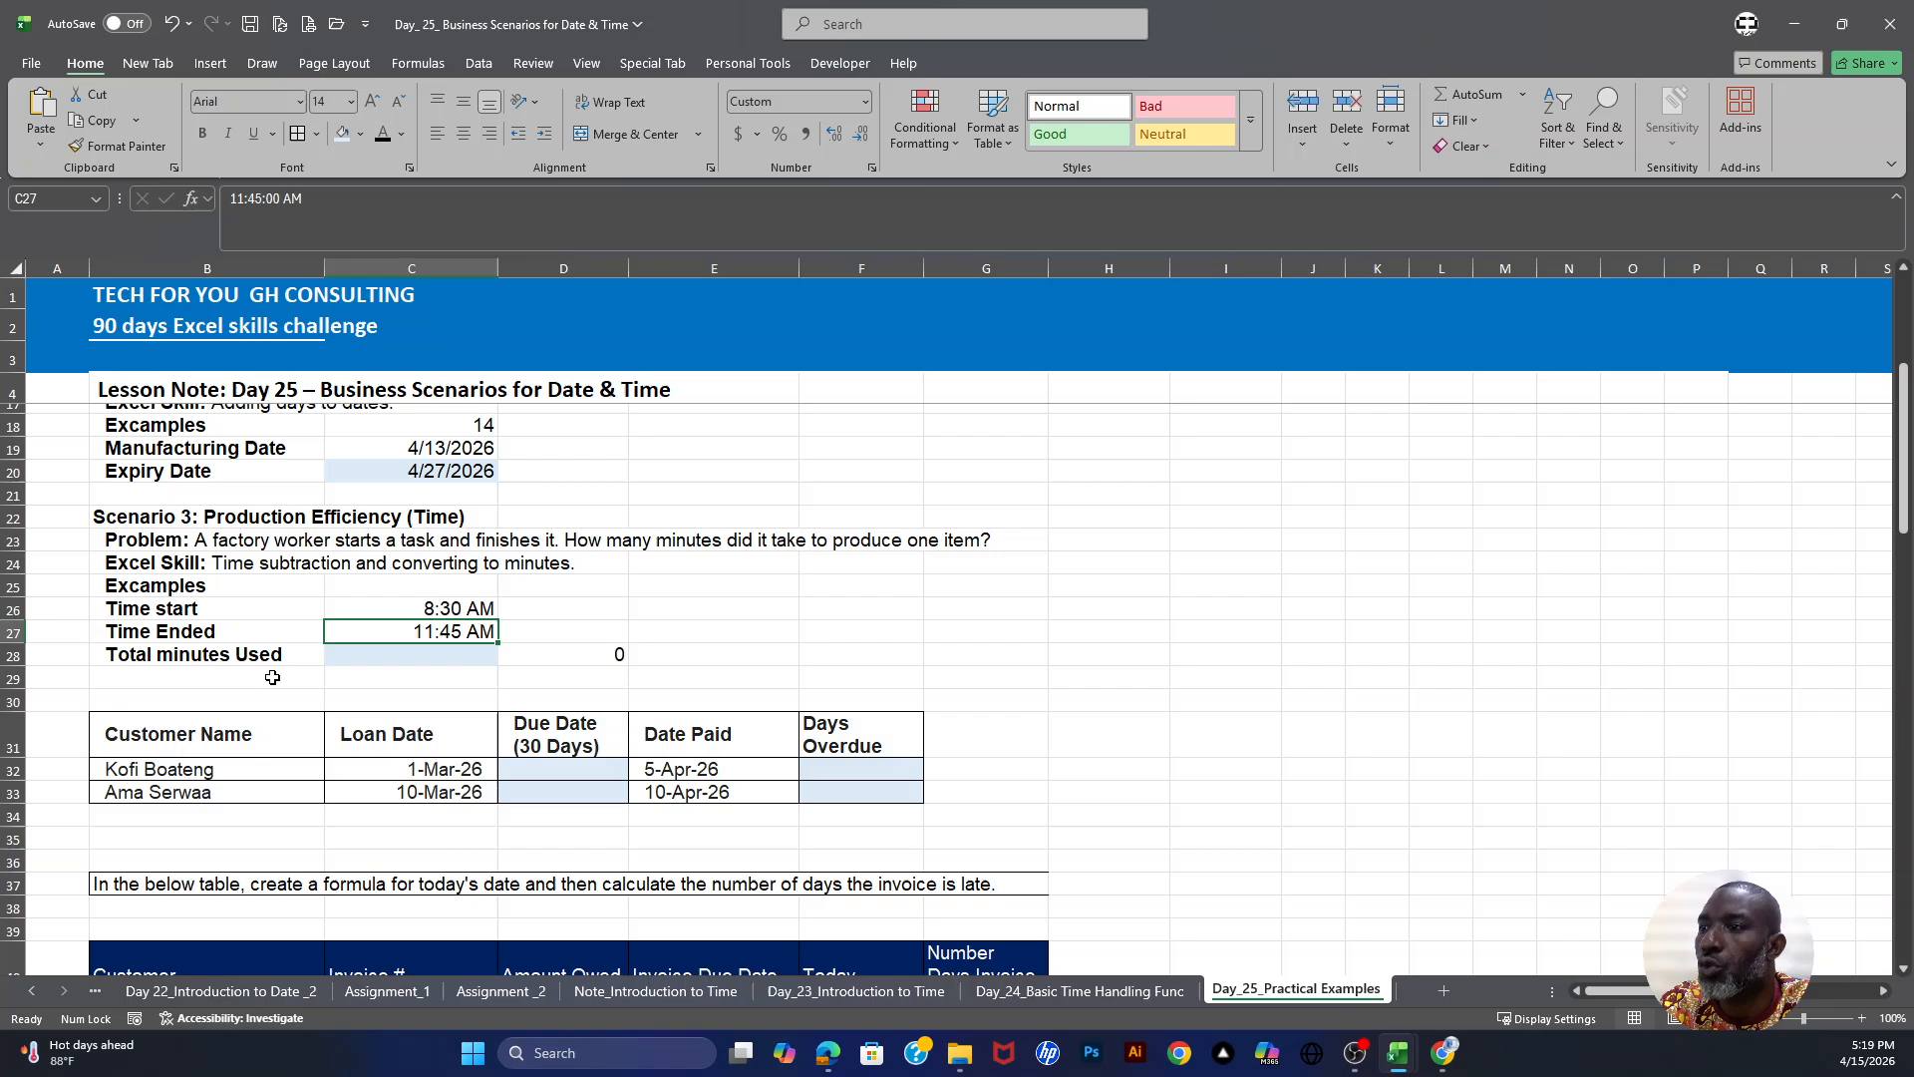
# - Enter =(C27-C26)*24 in the total minutes used cell C28 to get the hours between start and end times
pyautogui.click(389, 655)
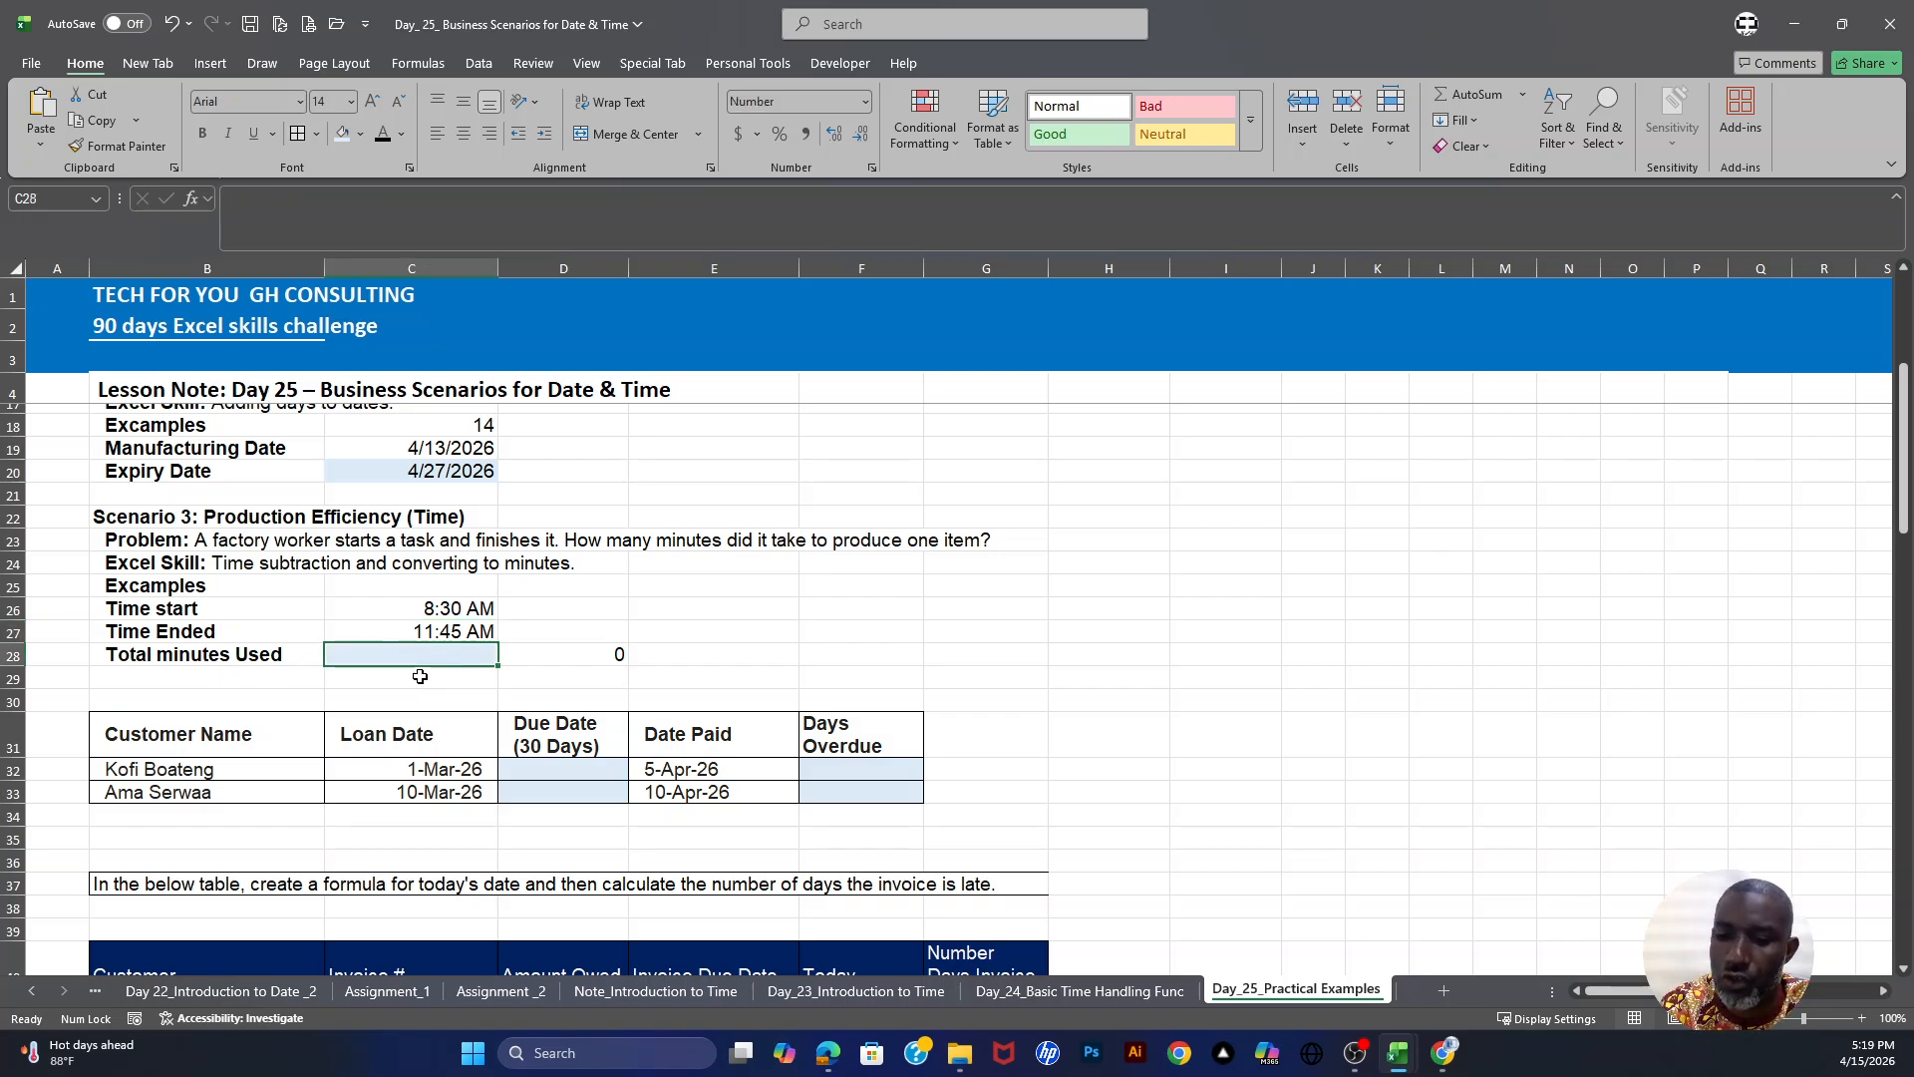
pyautogui.write('=')
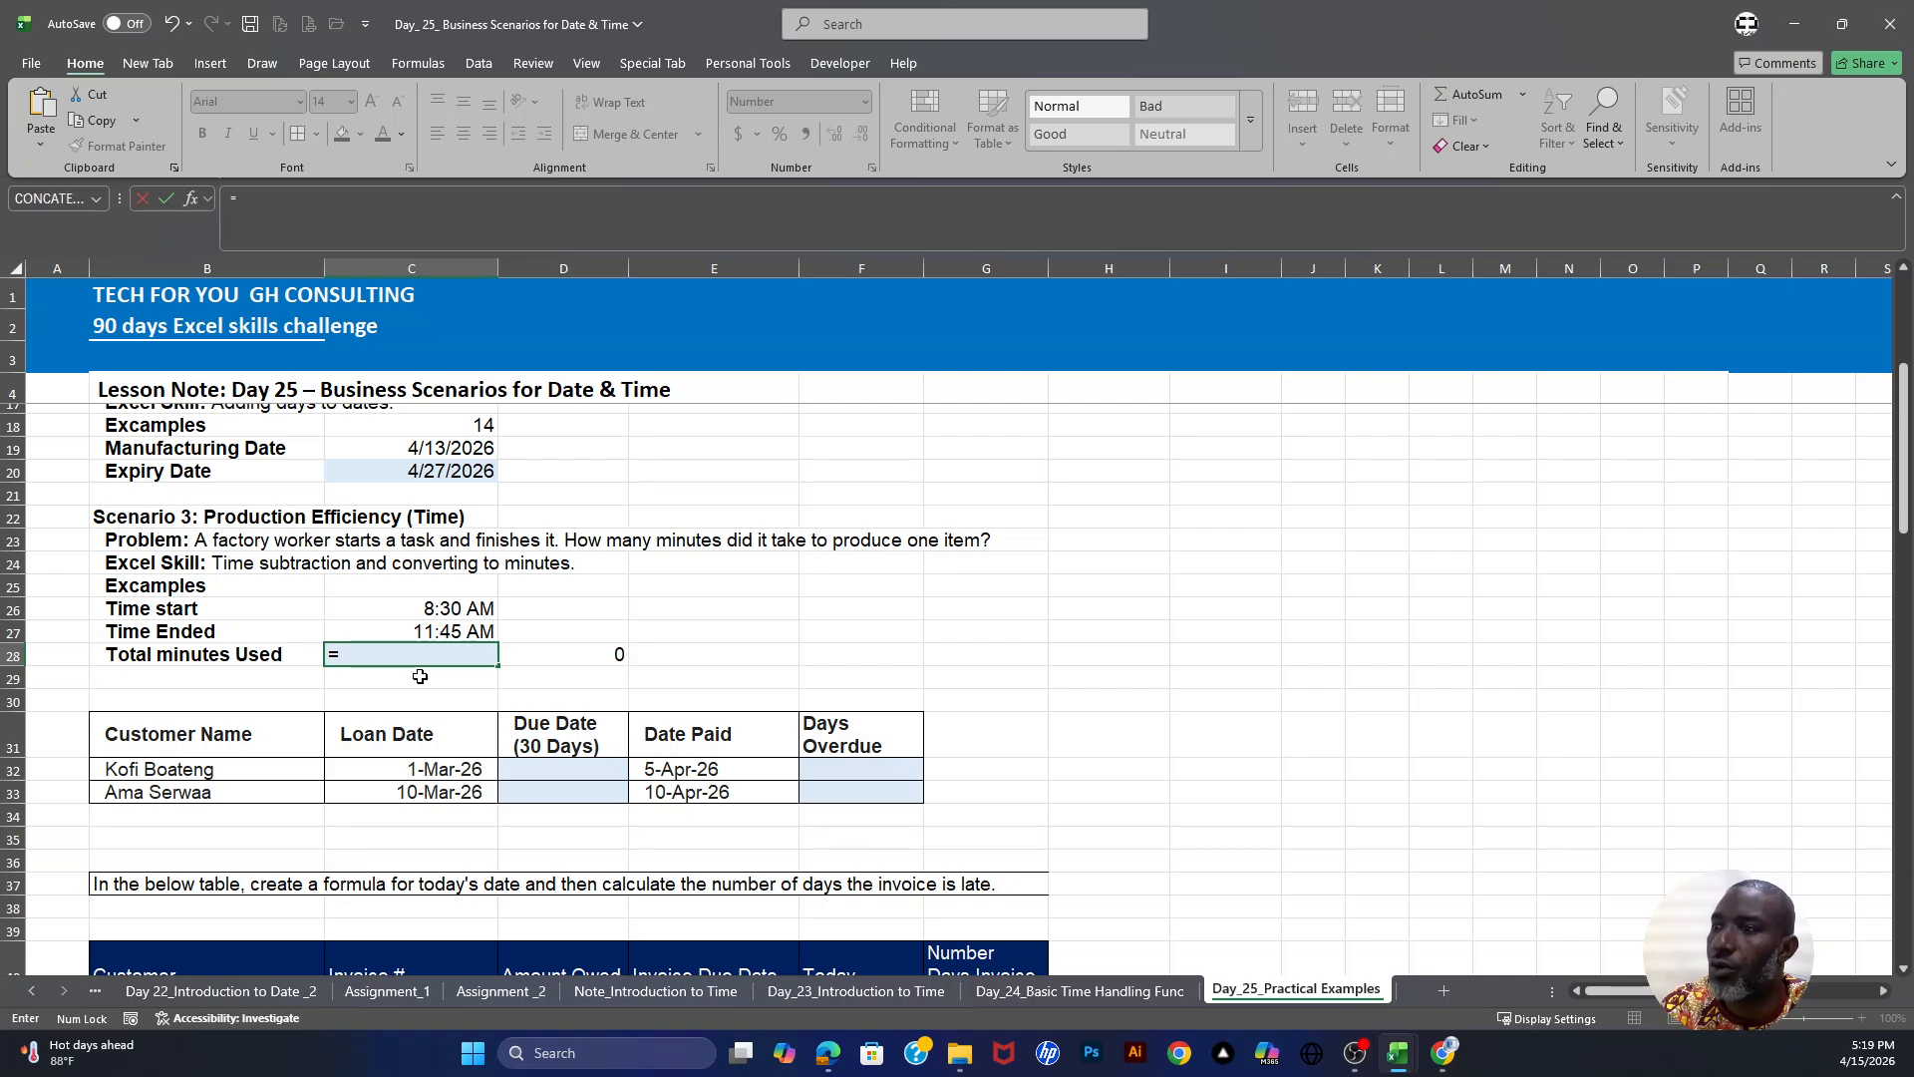
pyautogui.click(449, 630)
pyautogui.write('-')
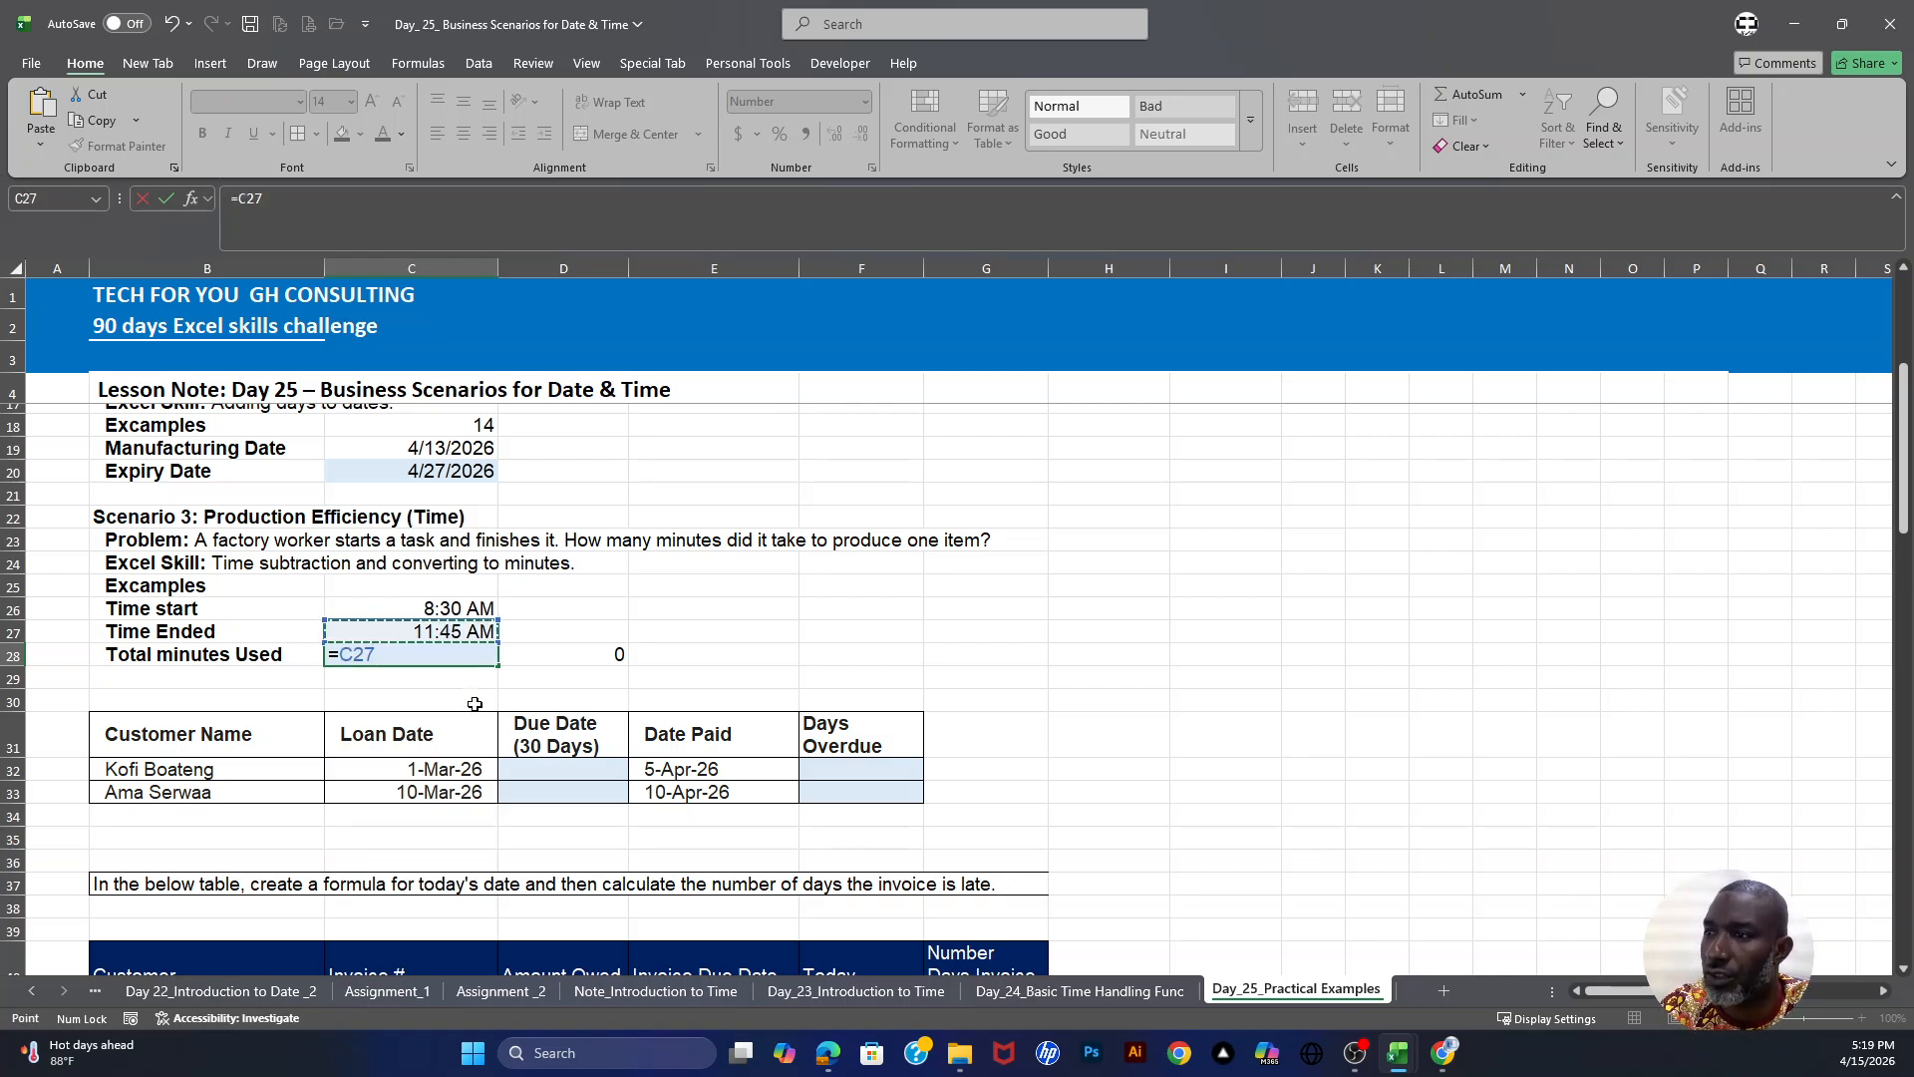
pyautogui.click(455, 612)
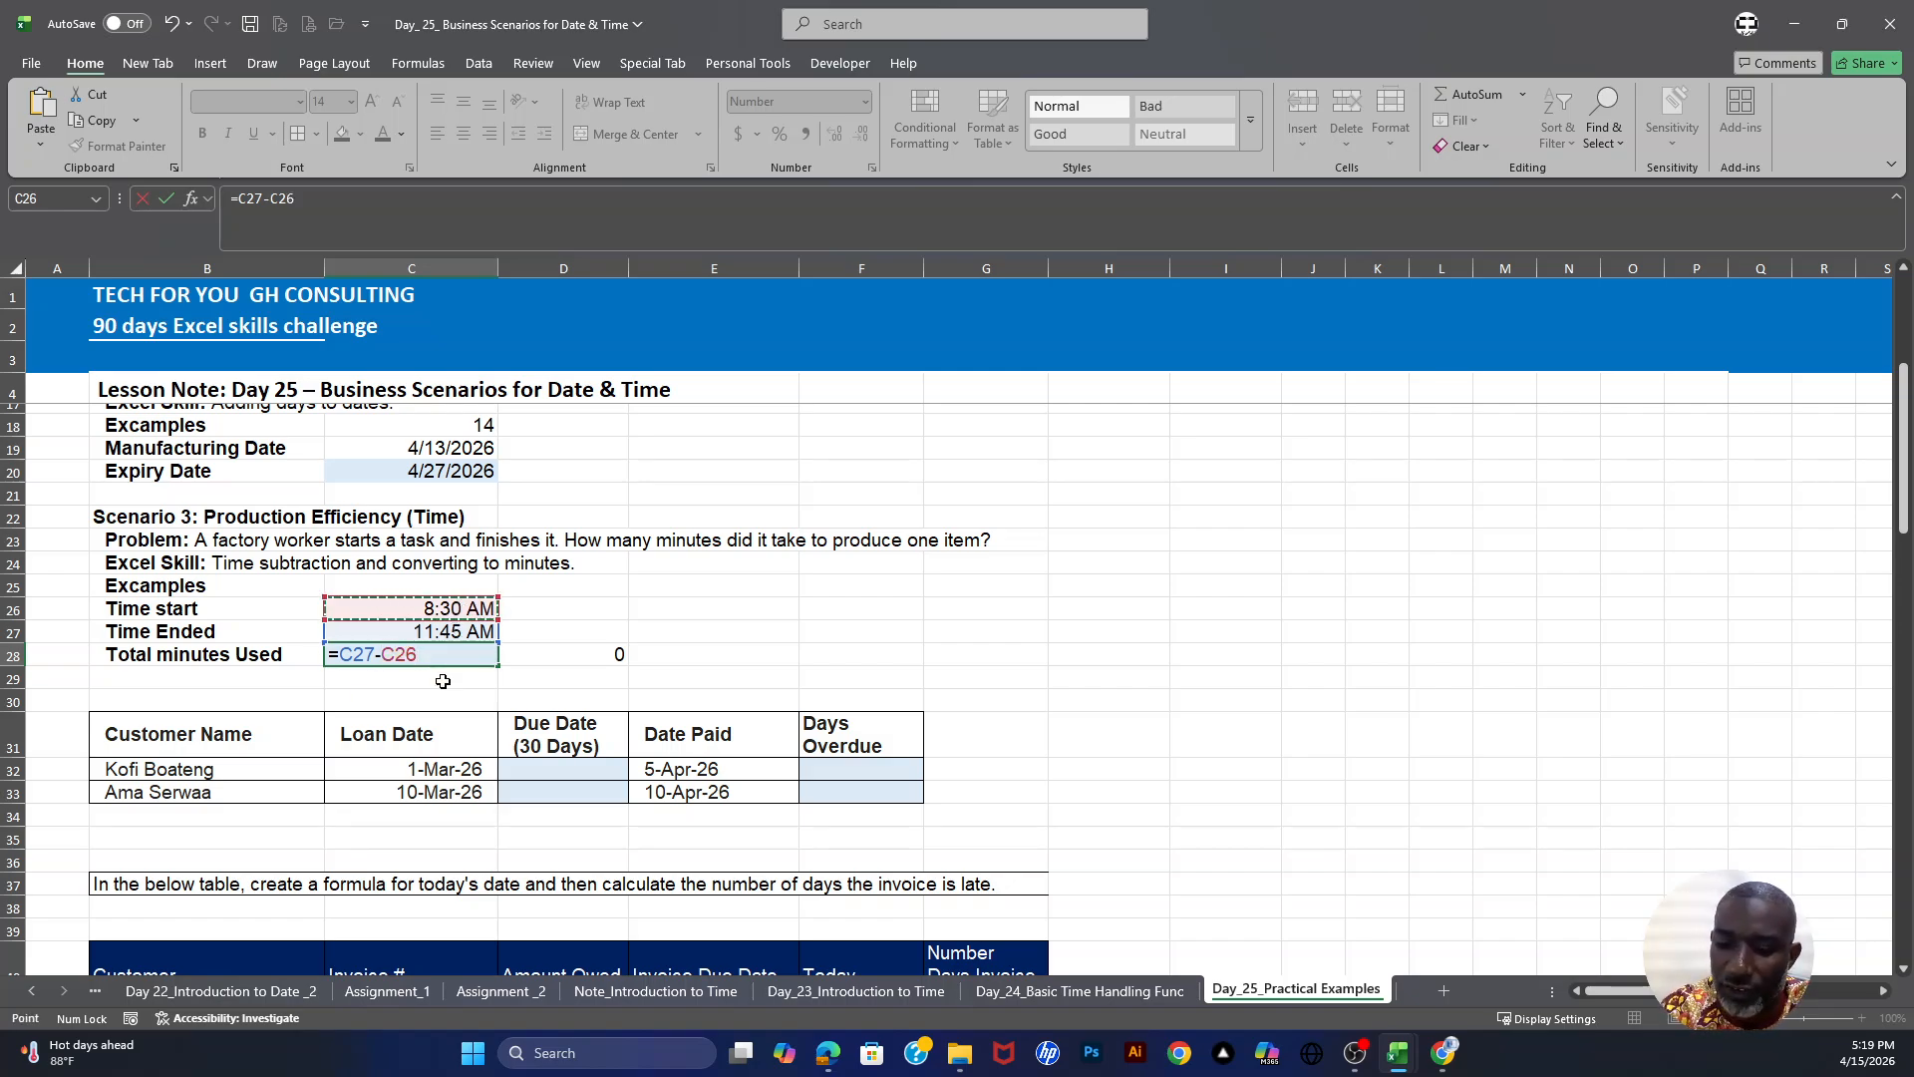
pyautogui.write(')')
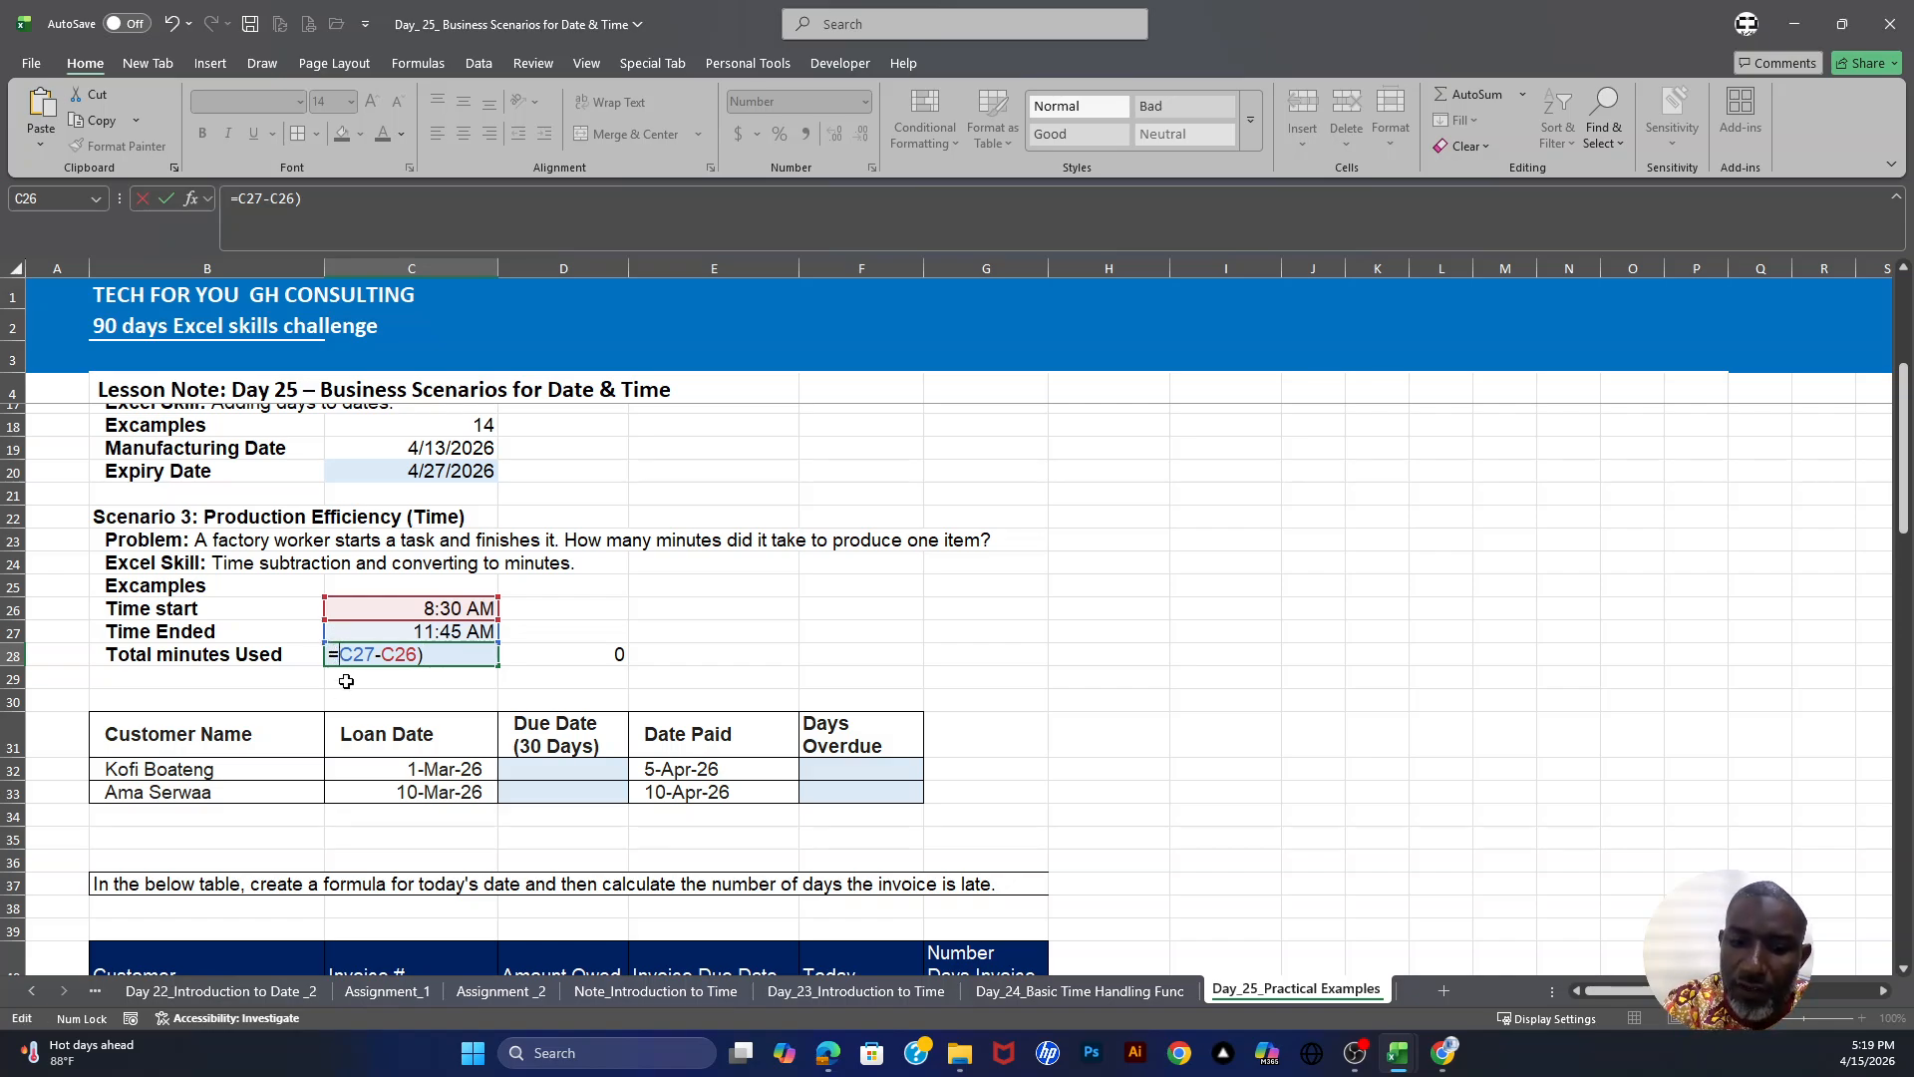
pyautogui.write('(')
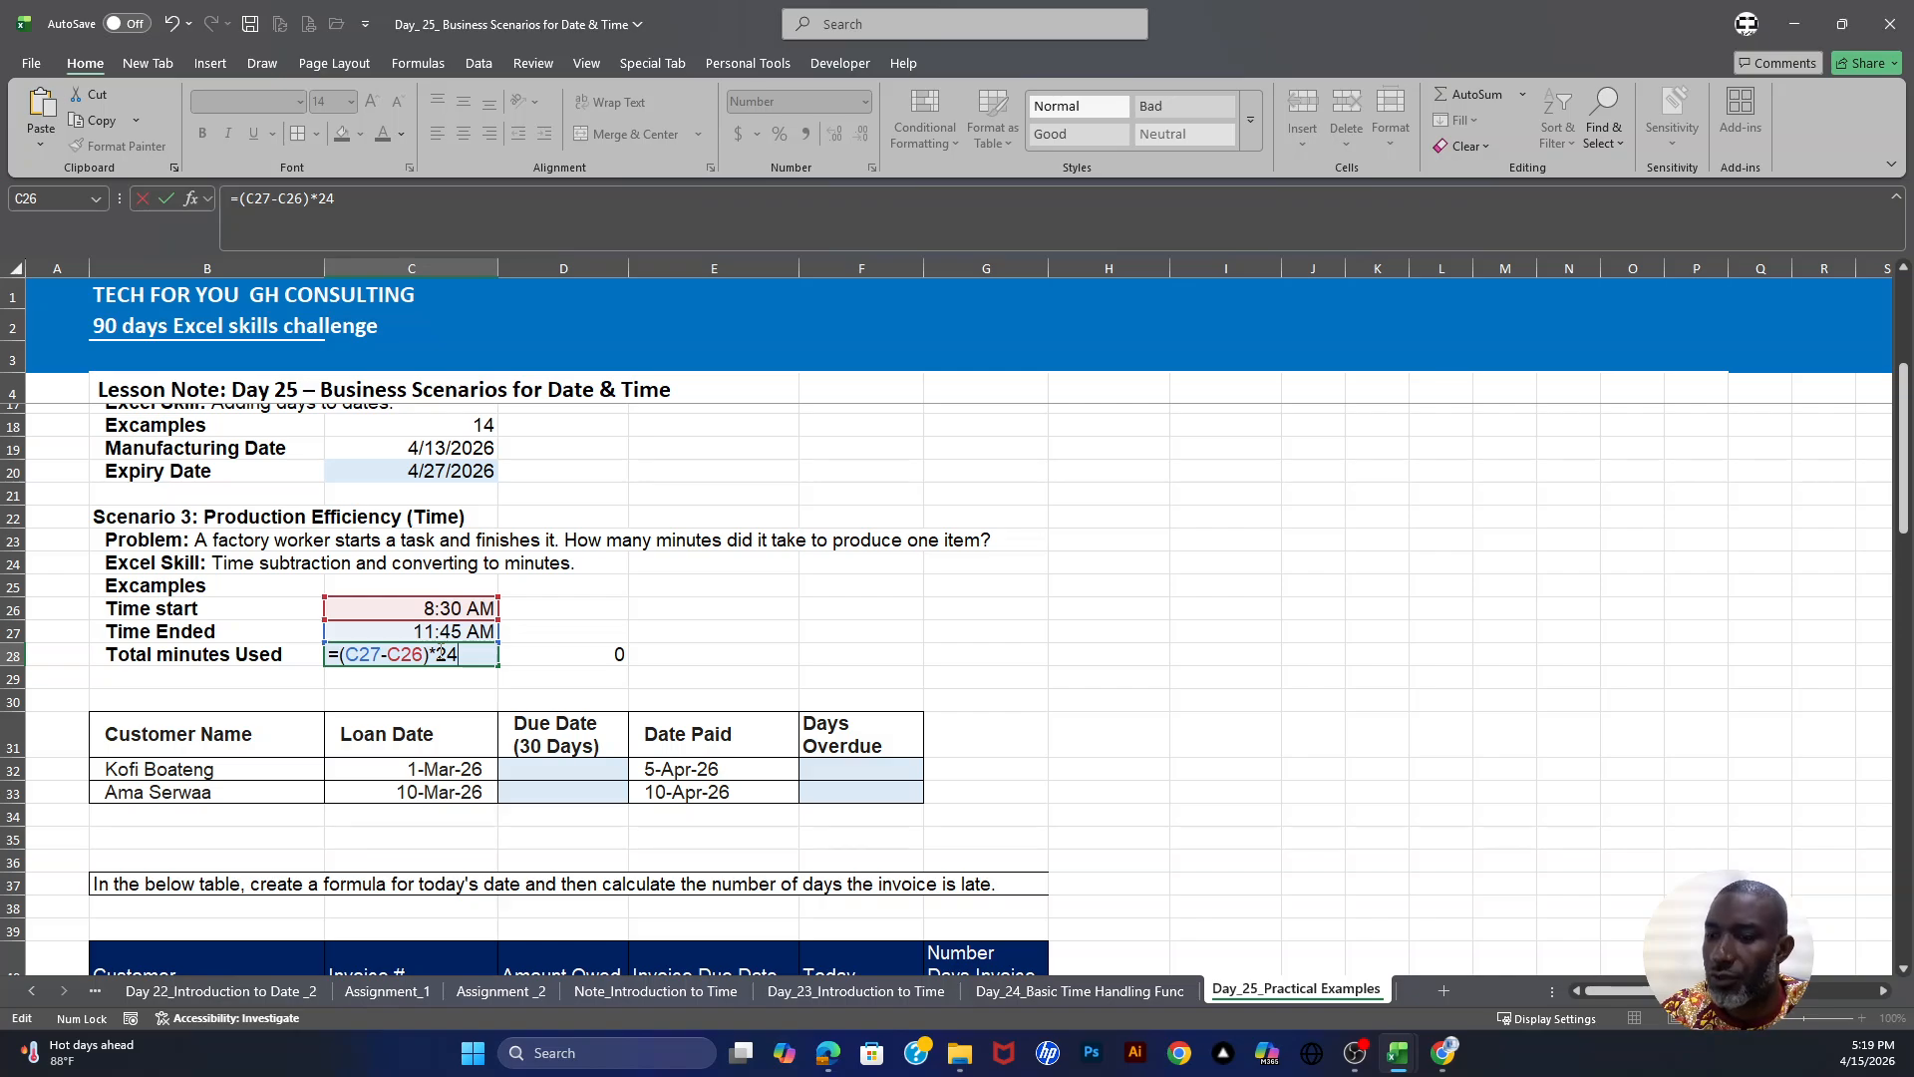
pyautogui.press('Return')
pyautogui.click(440, 656)
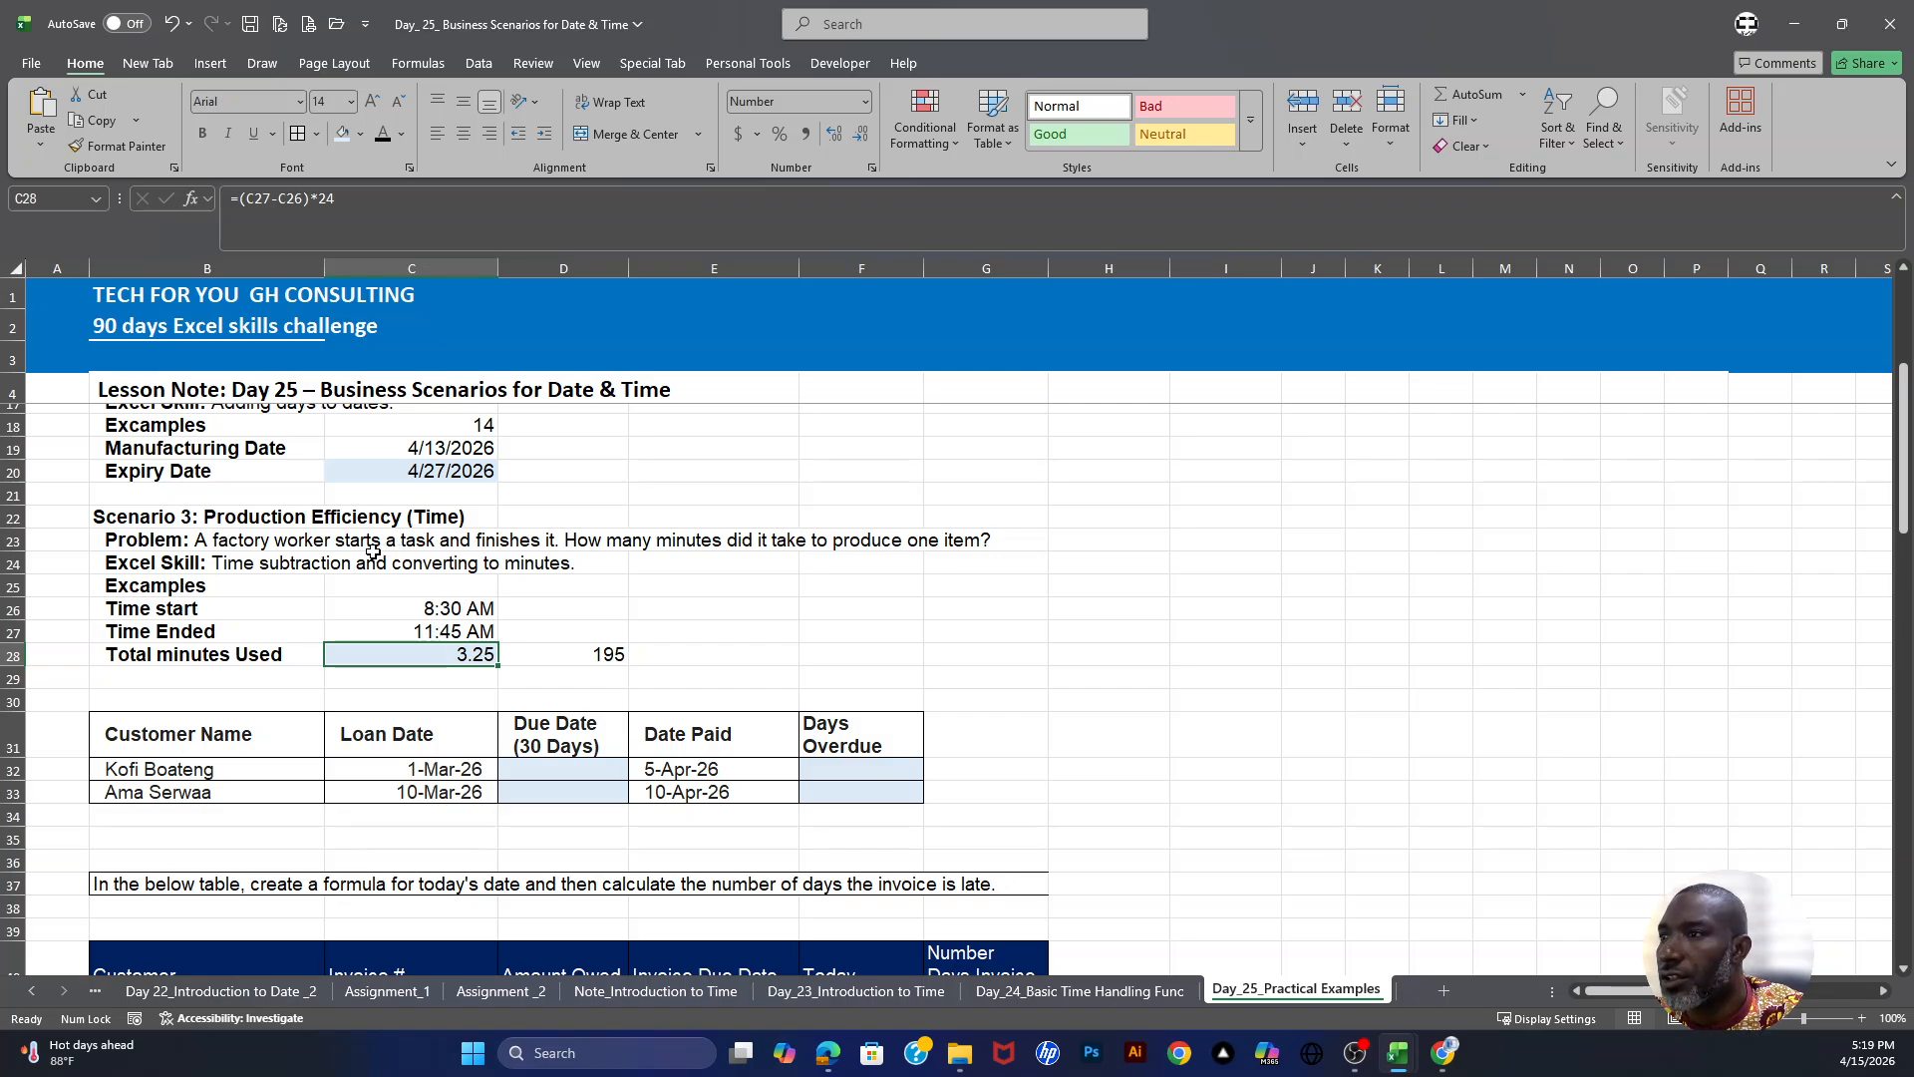
# - Inspect the minutes formula in D28 next to the hours result in C28
pyautogui.click(583, 658)
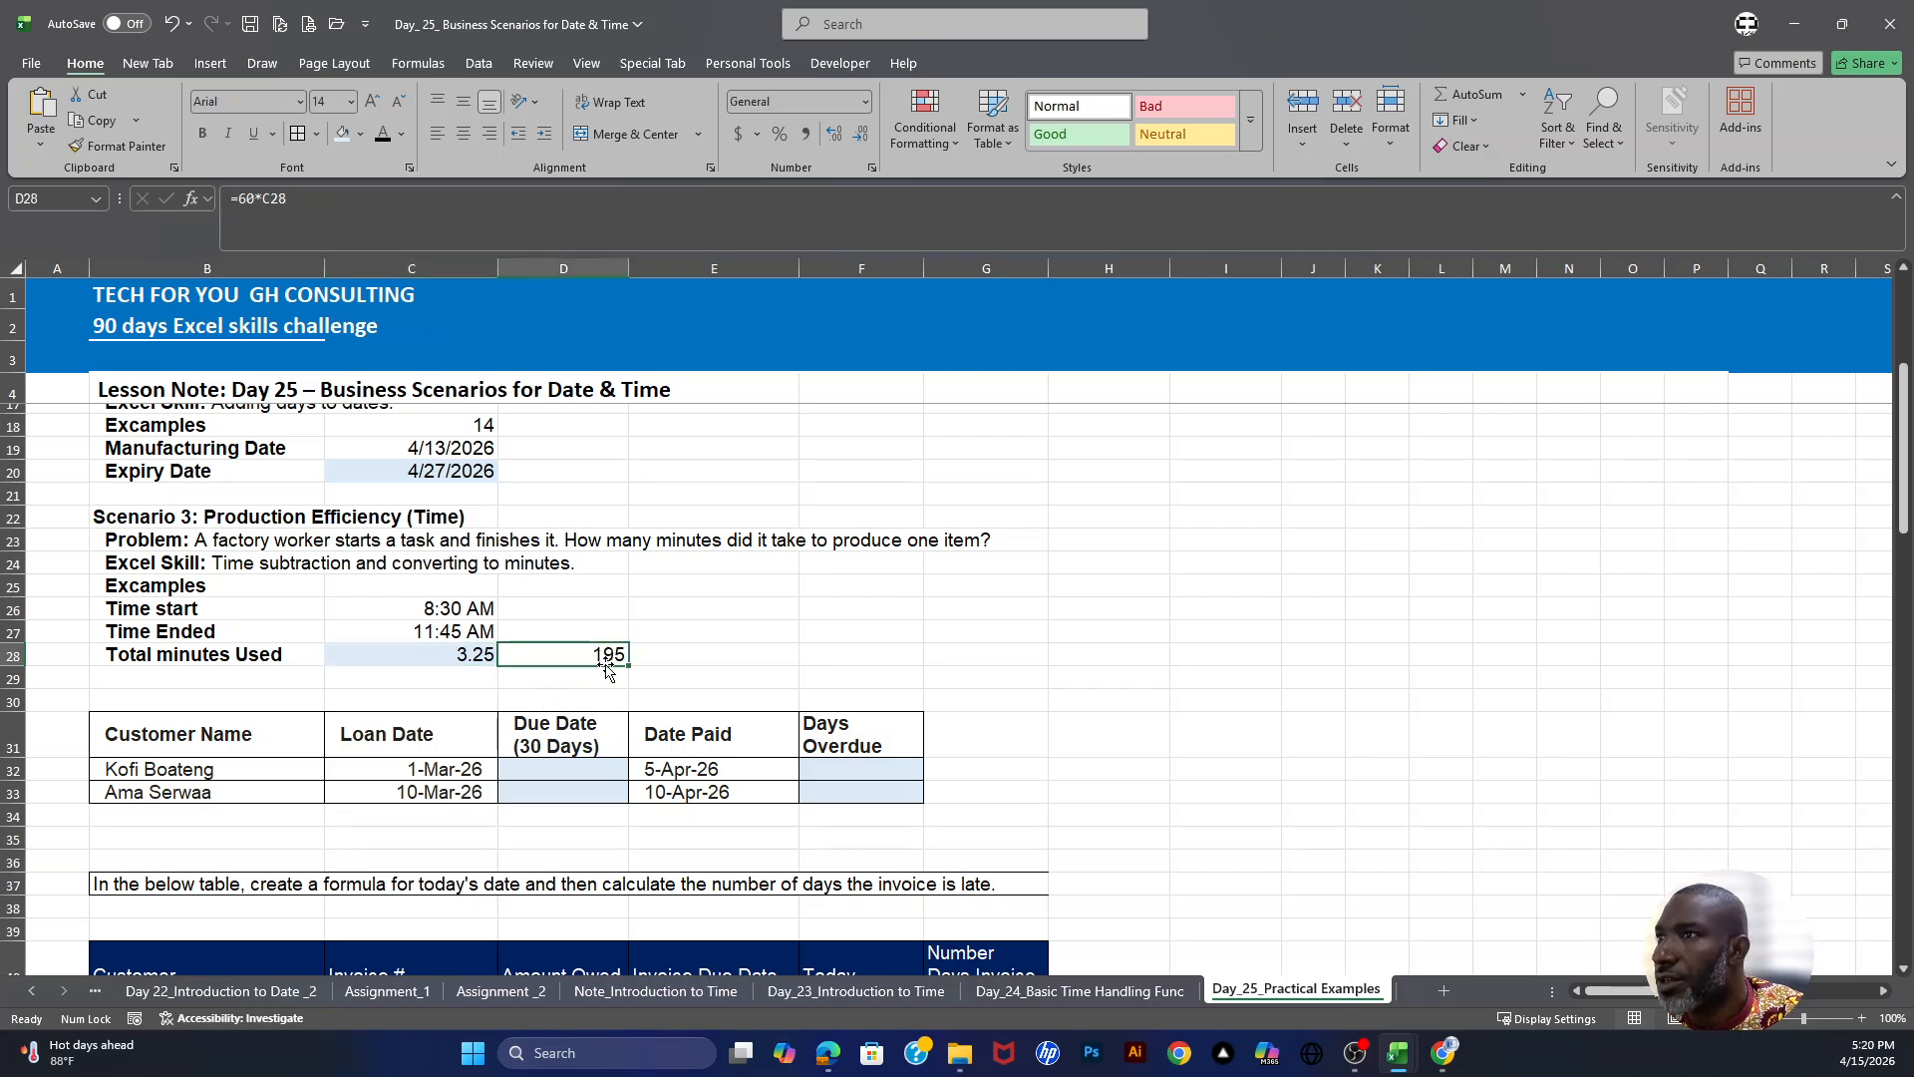
pyautogui.click(475, 658)
pyautogui.click(595, 656)
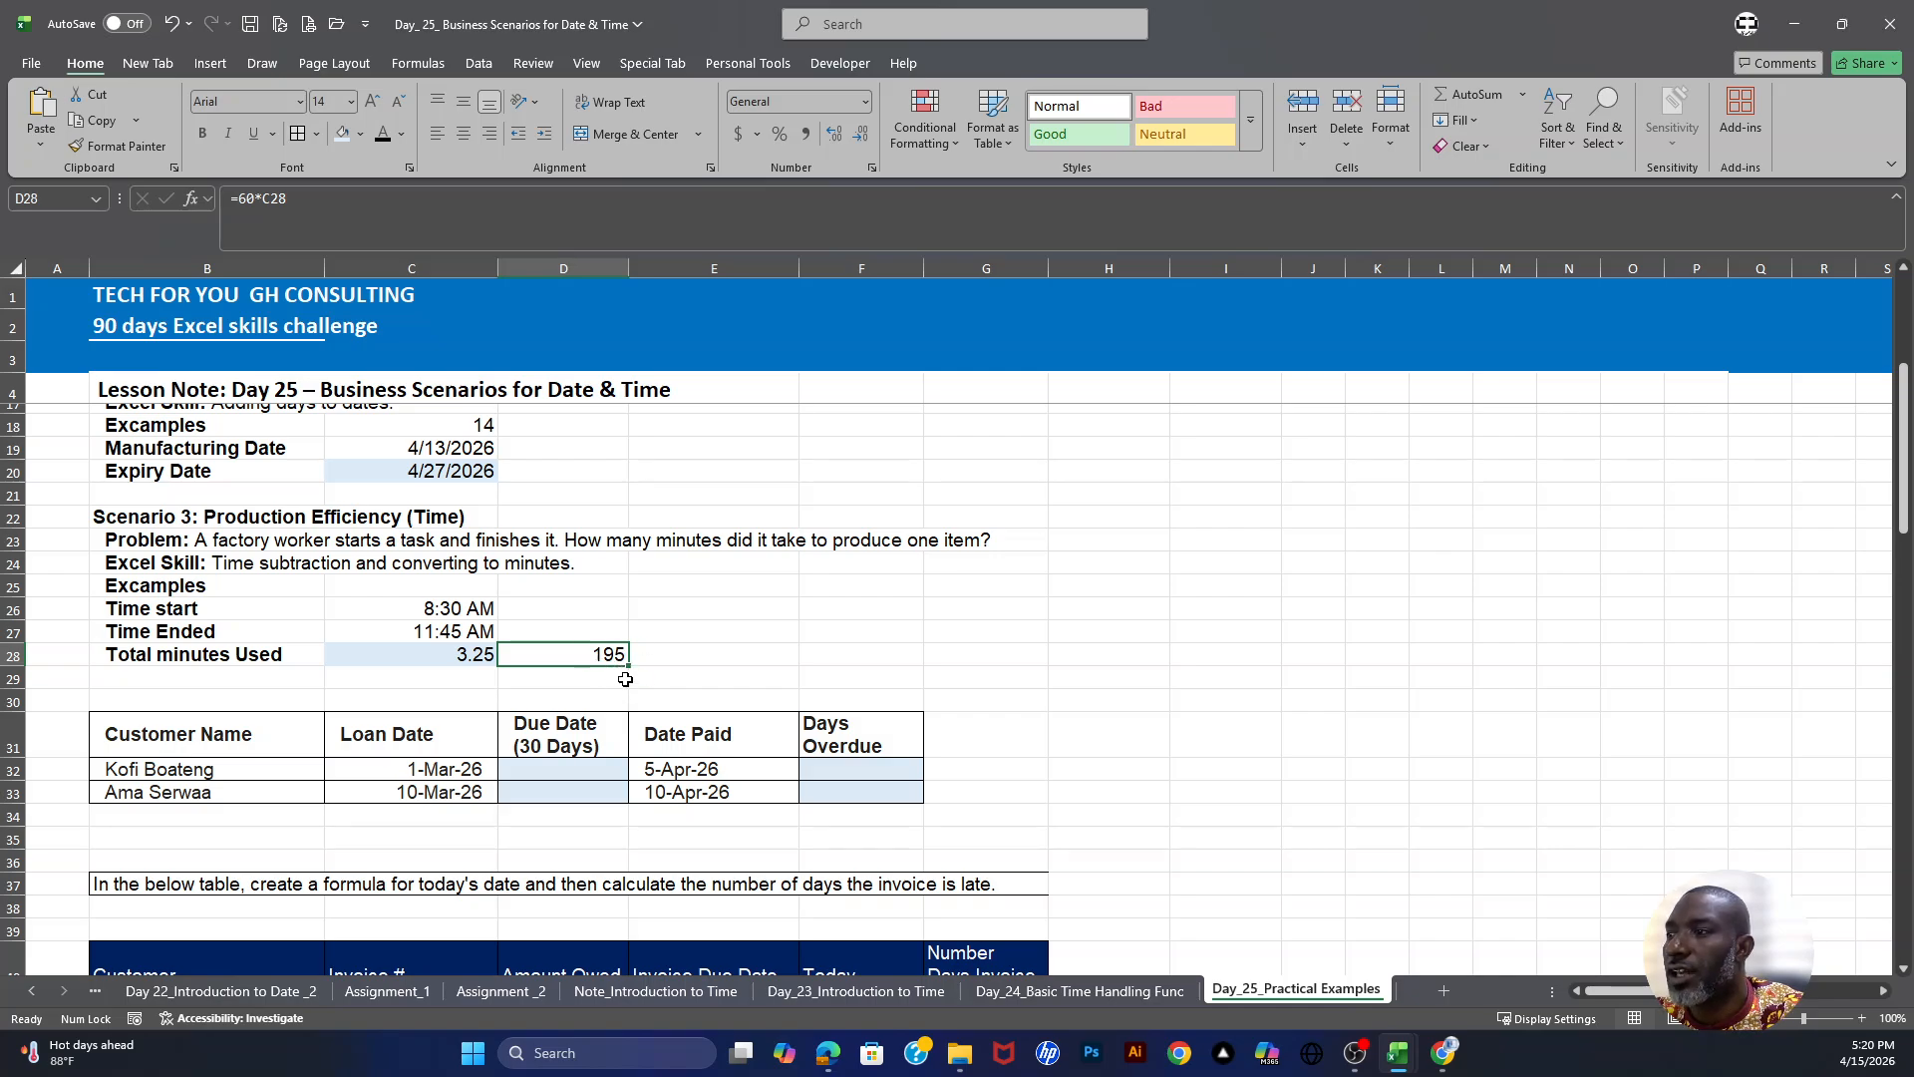
pyautogui.click(660, 662)
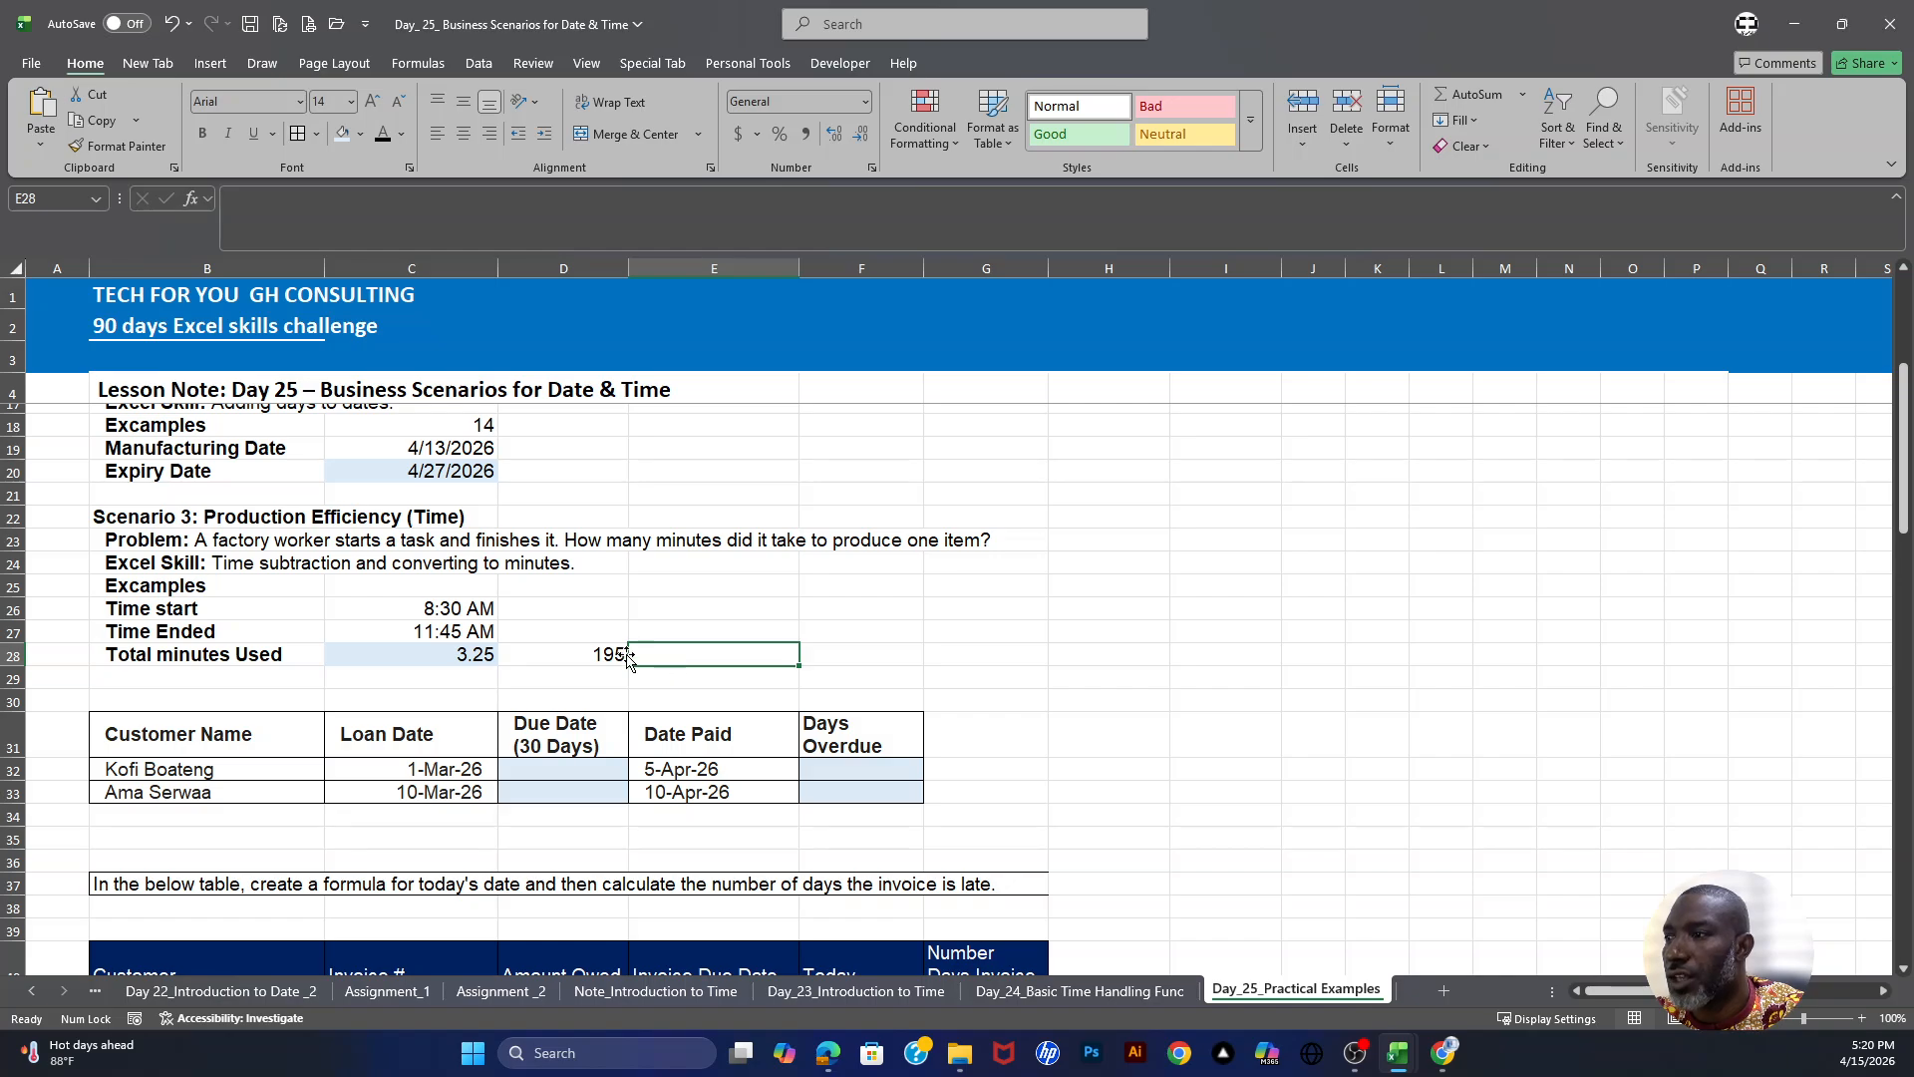
pyautogui.click(619, 657)
pyautogui.click(674, 654)
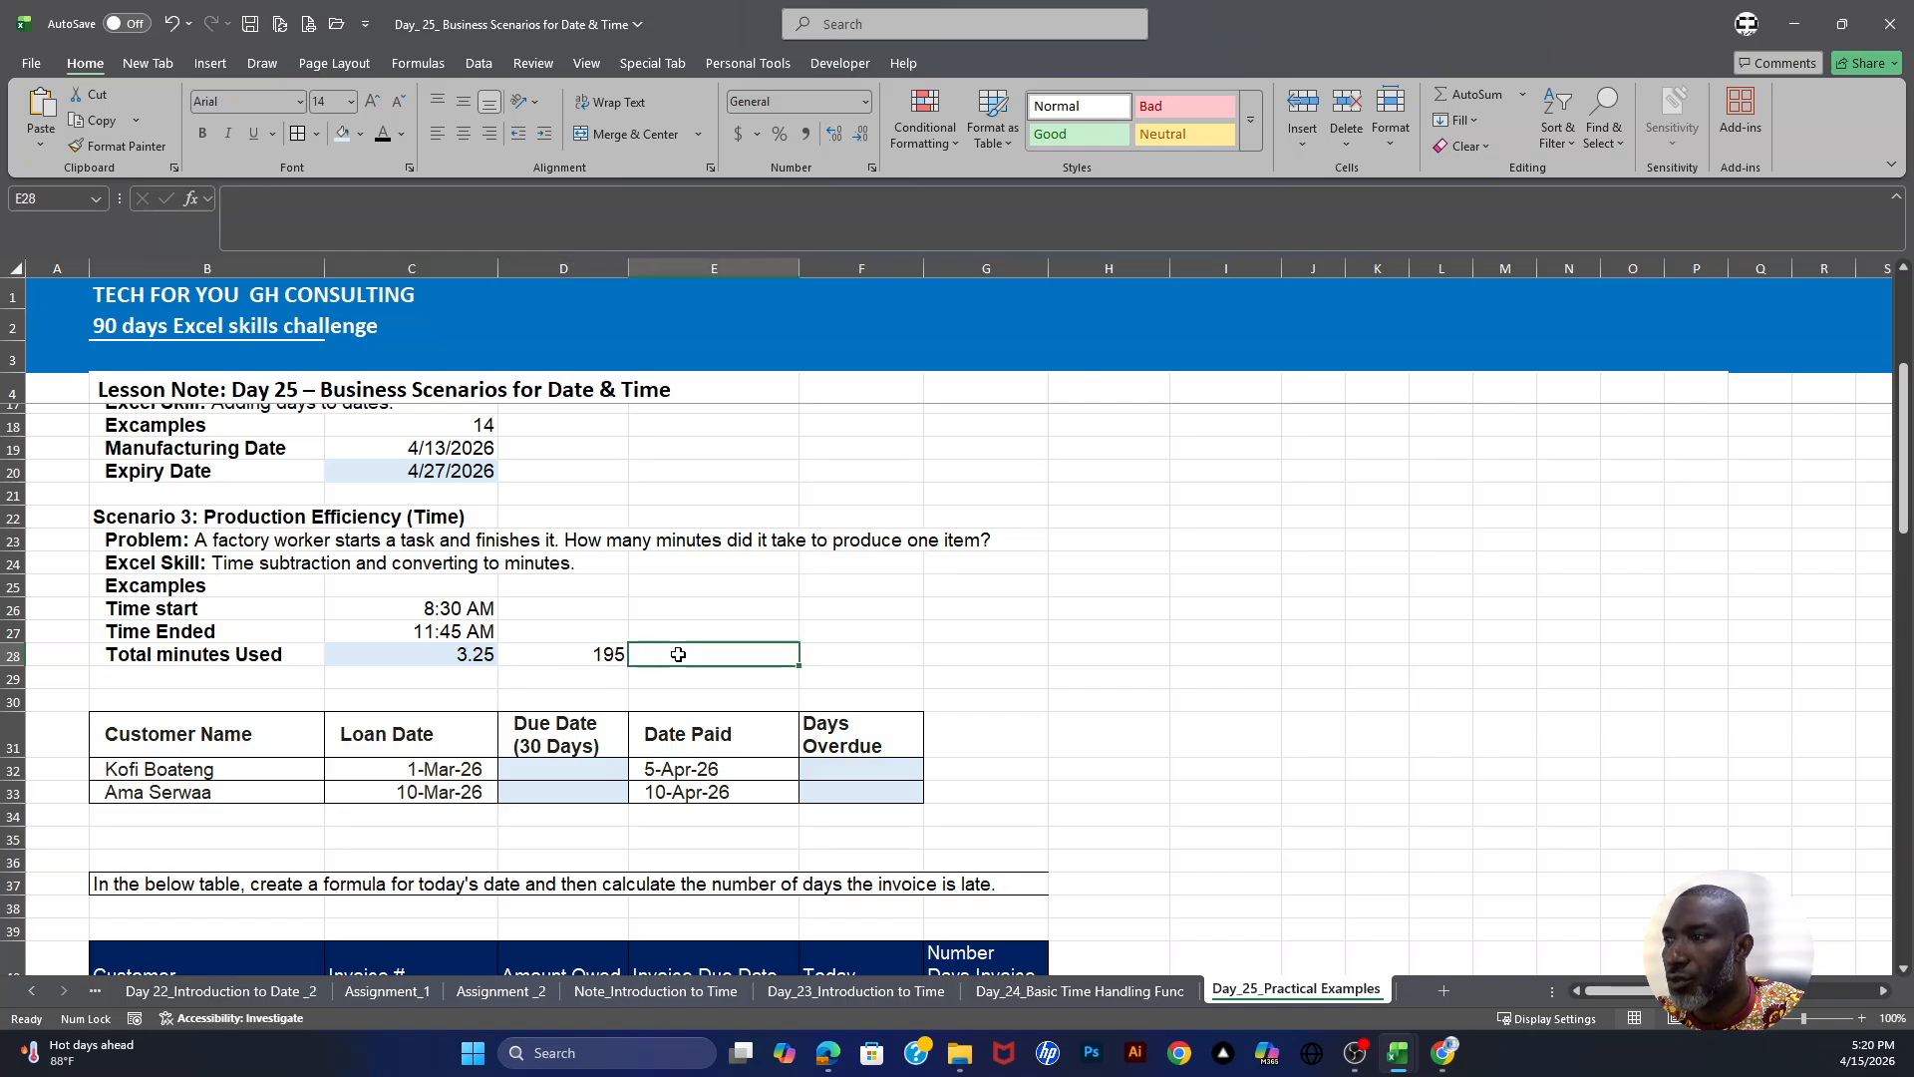
pyautogui.click(696, 575)
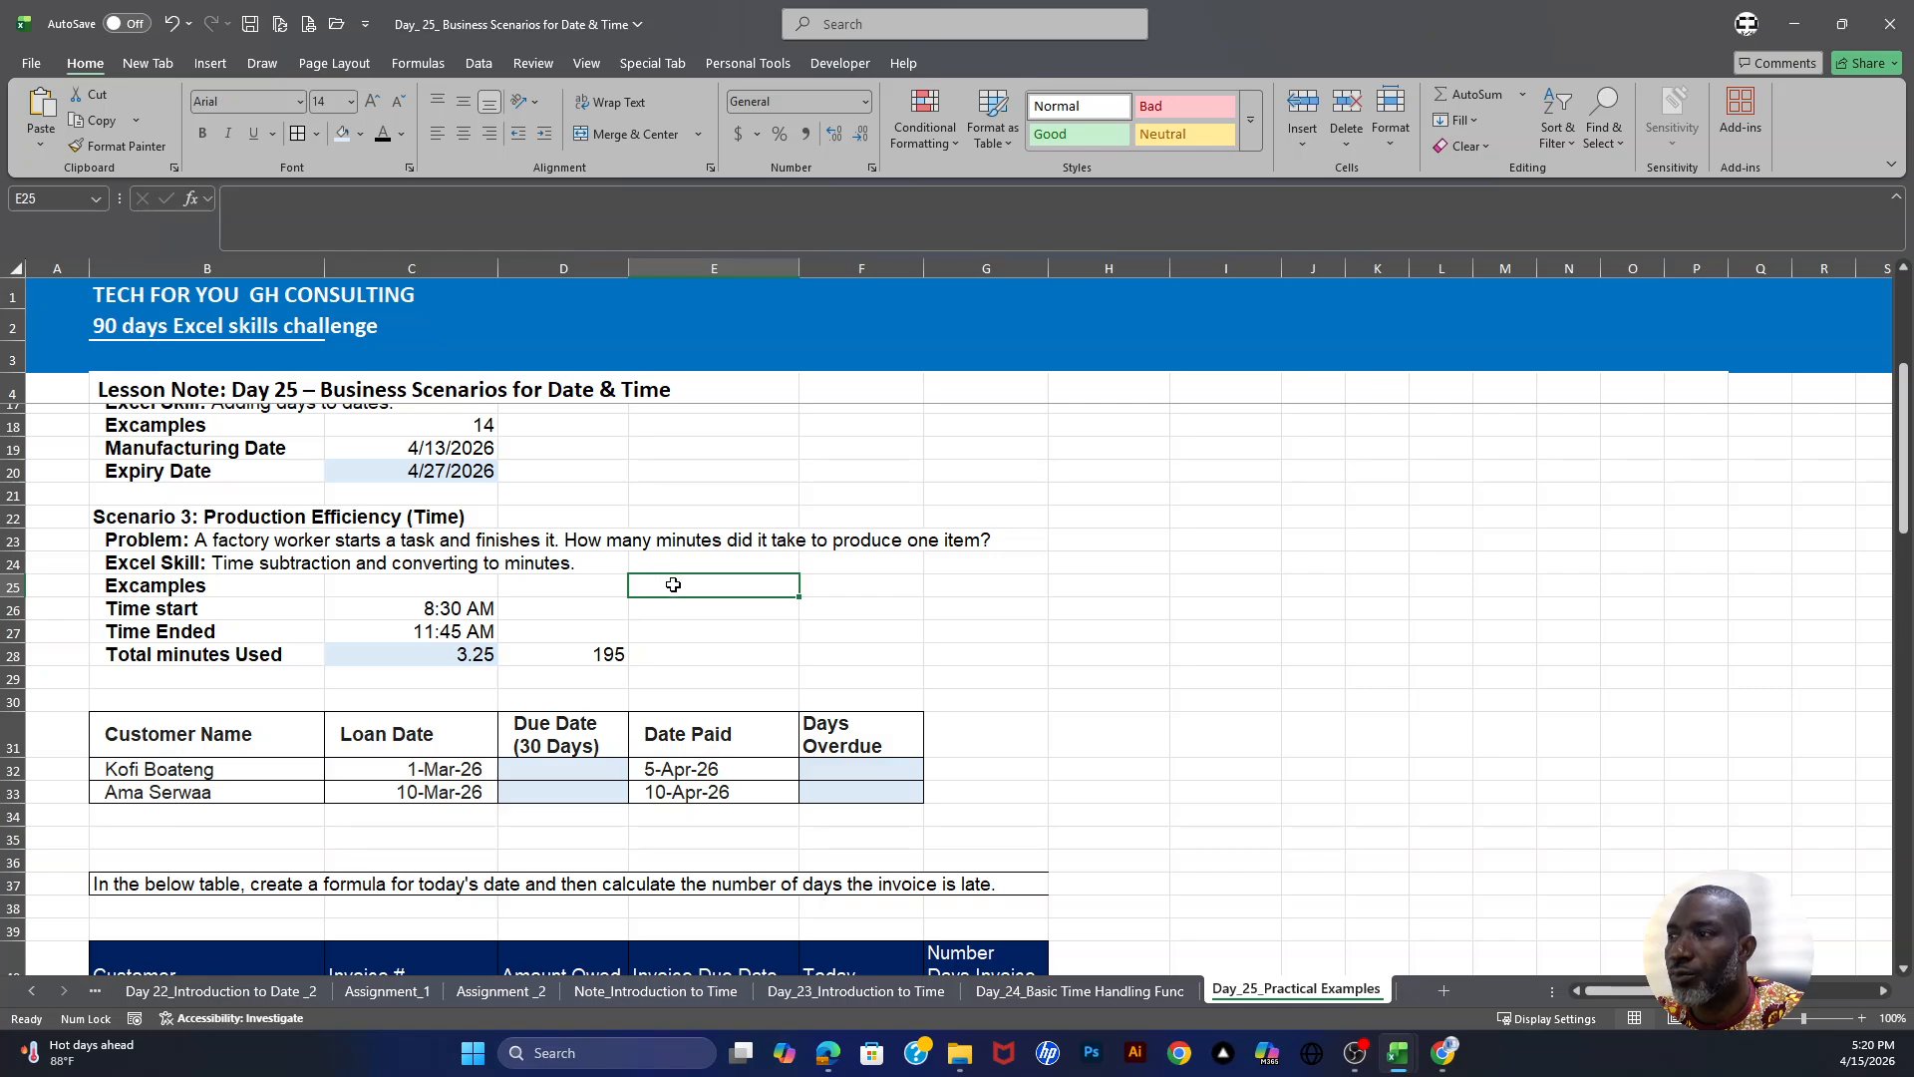
# - Enter 500 as the example quantity in cell E25 of the production efficiency scenario
pyautogui.click(605, 653)
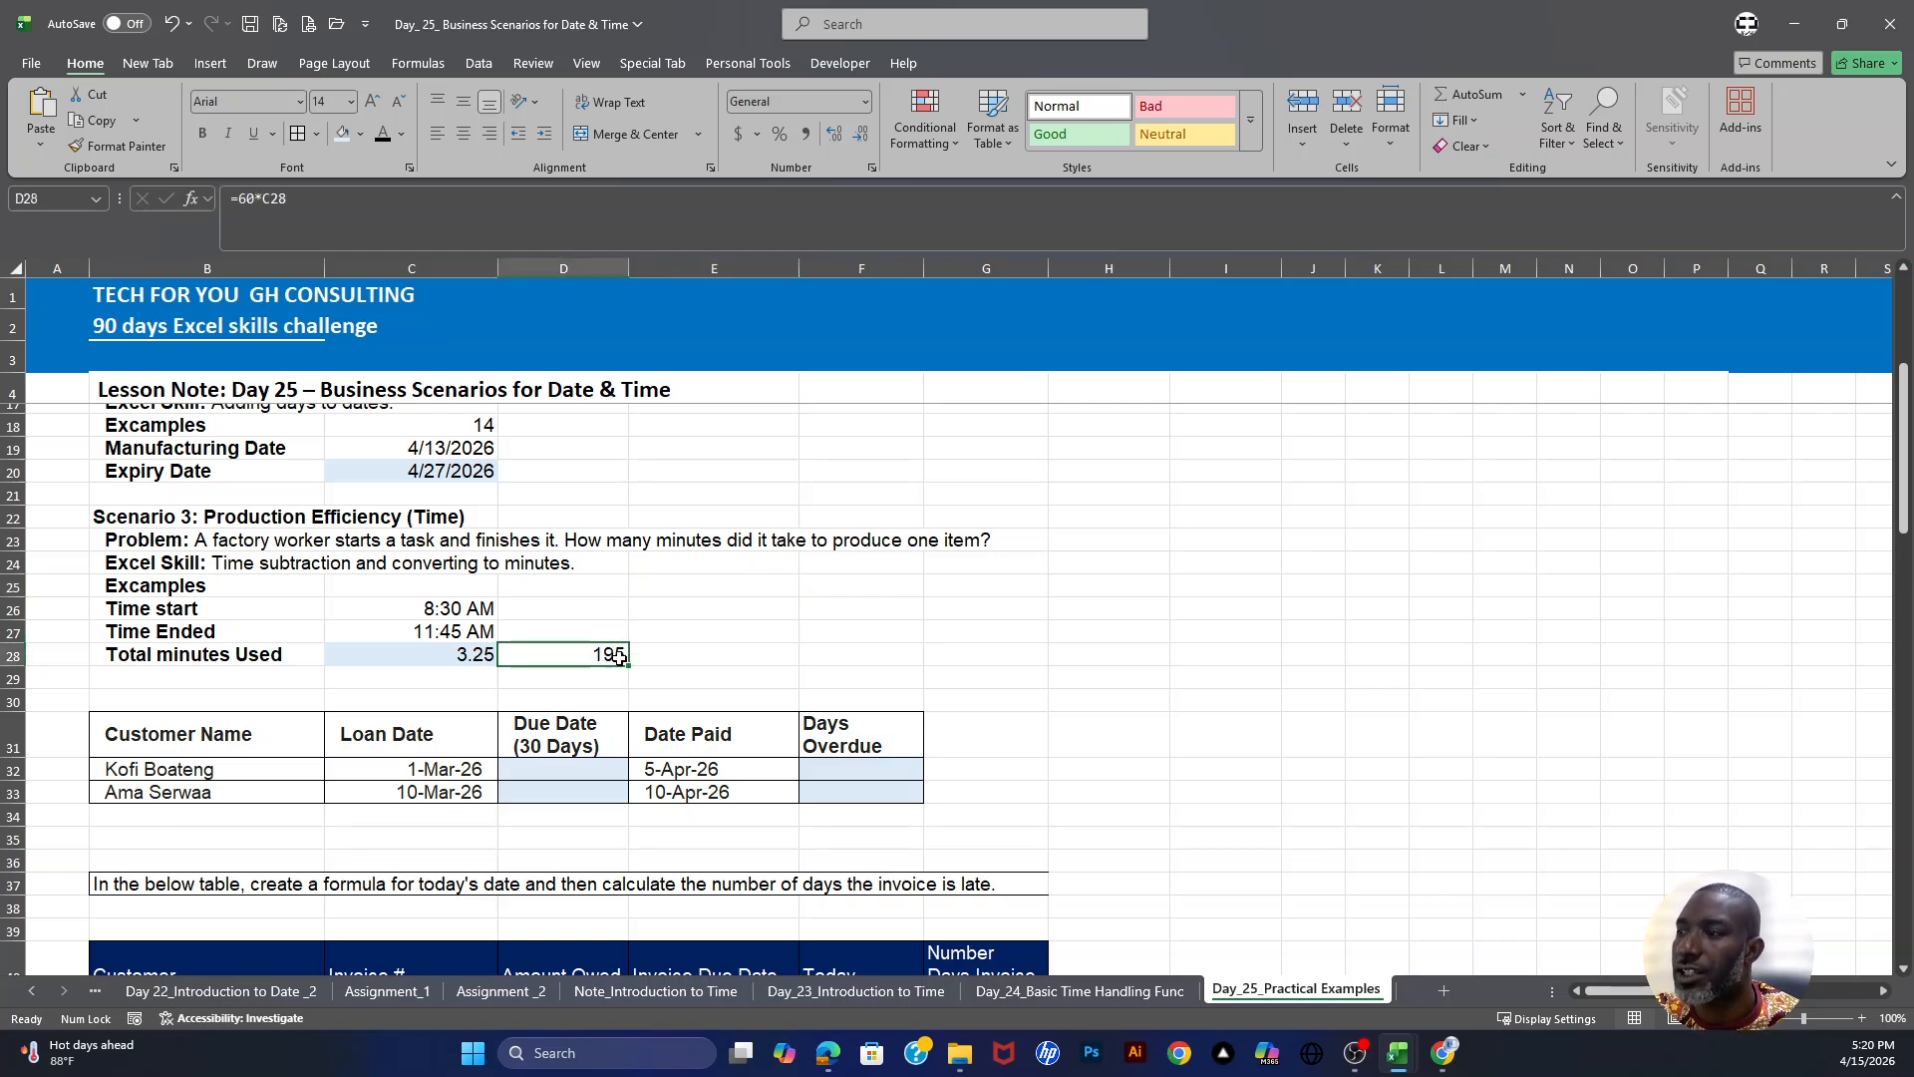
pyautogui.click(642, 657)
pyautogui.moveTo(660, 581); pyautogui.dragTo(666, 646)
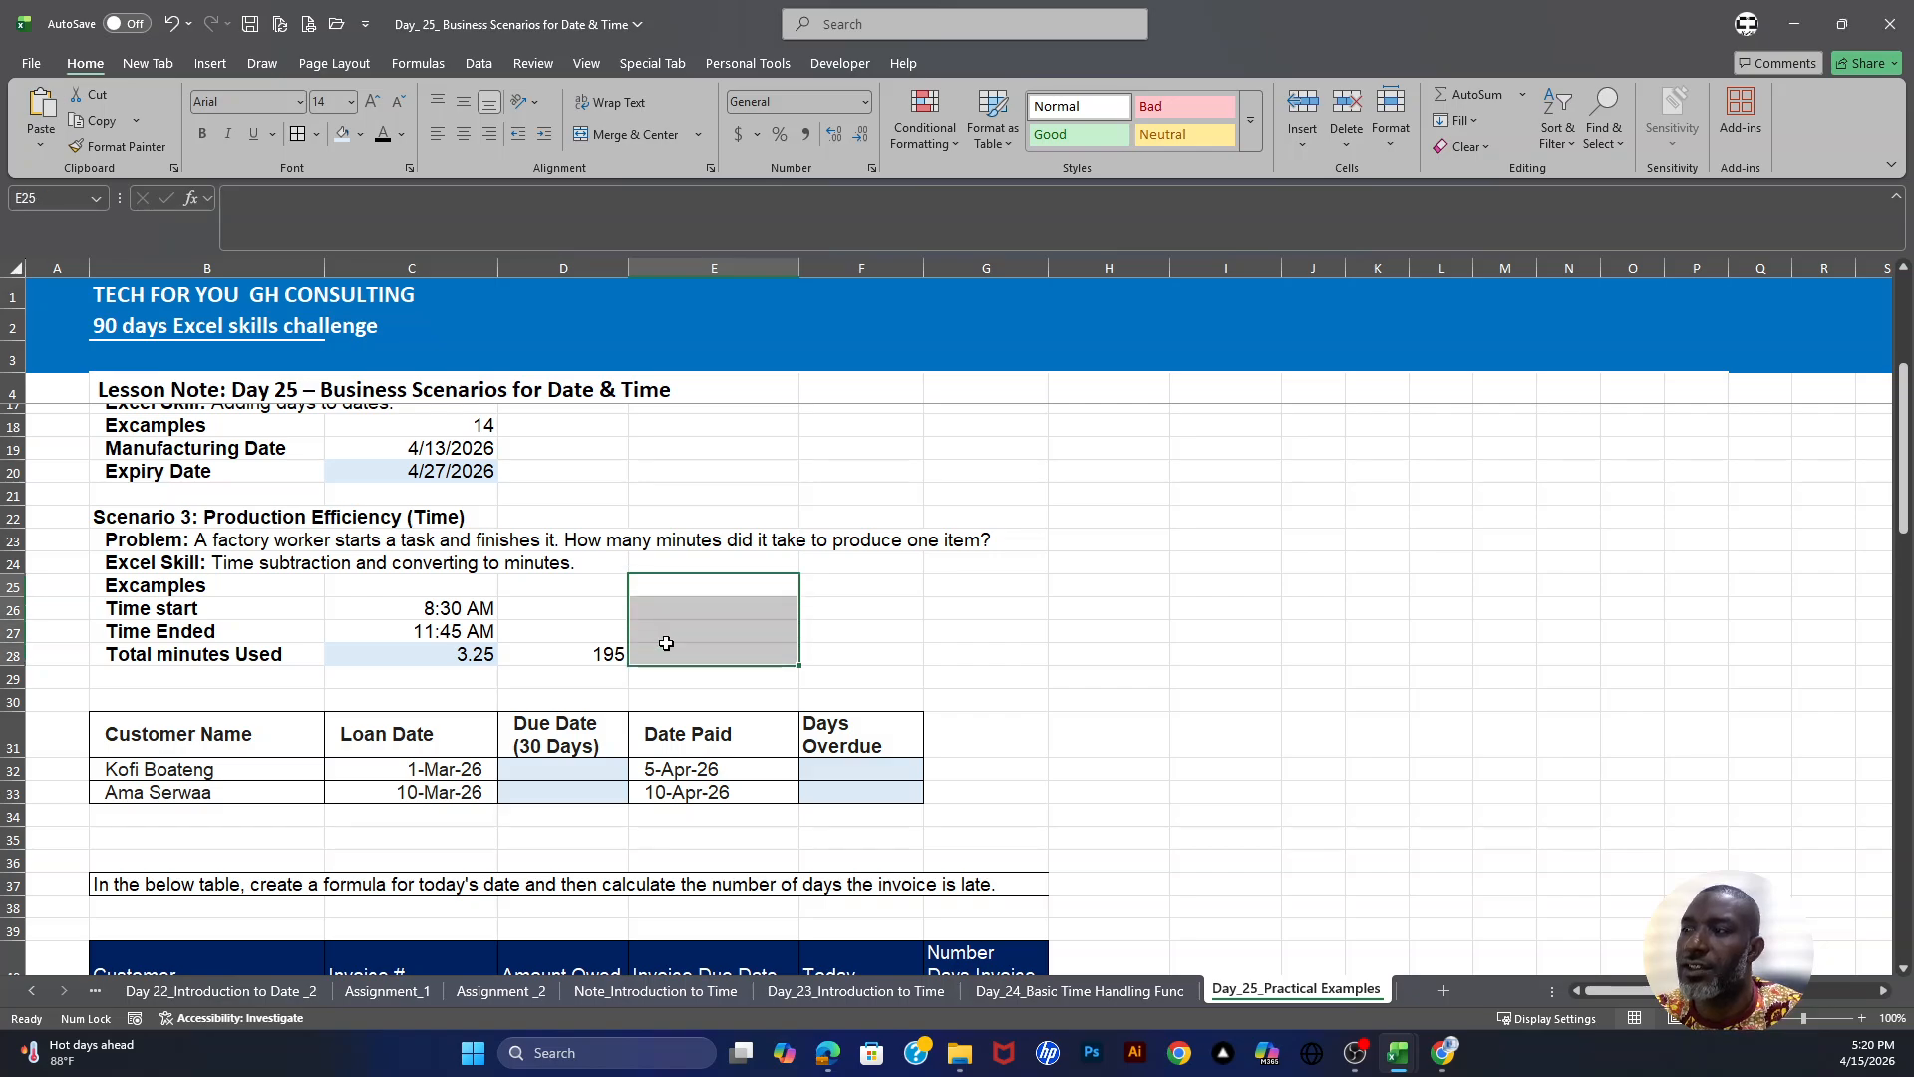
pyautogui.click(674, 630)
pyautogui.click(672, 588)
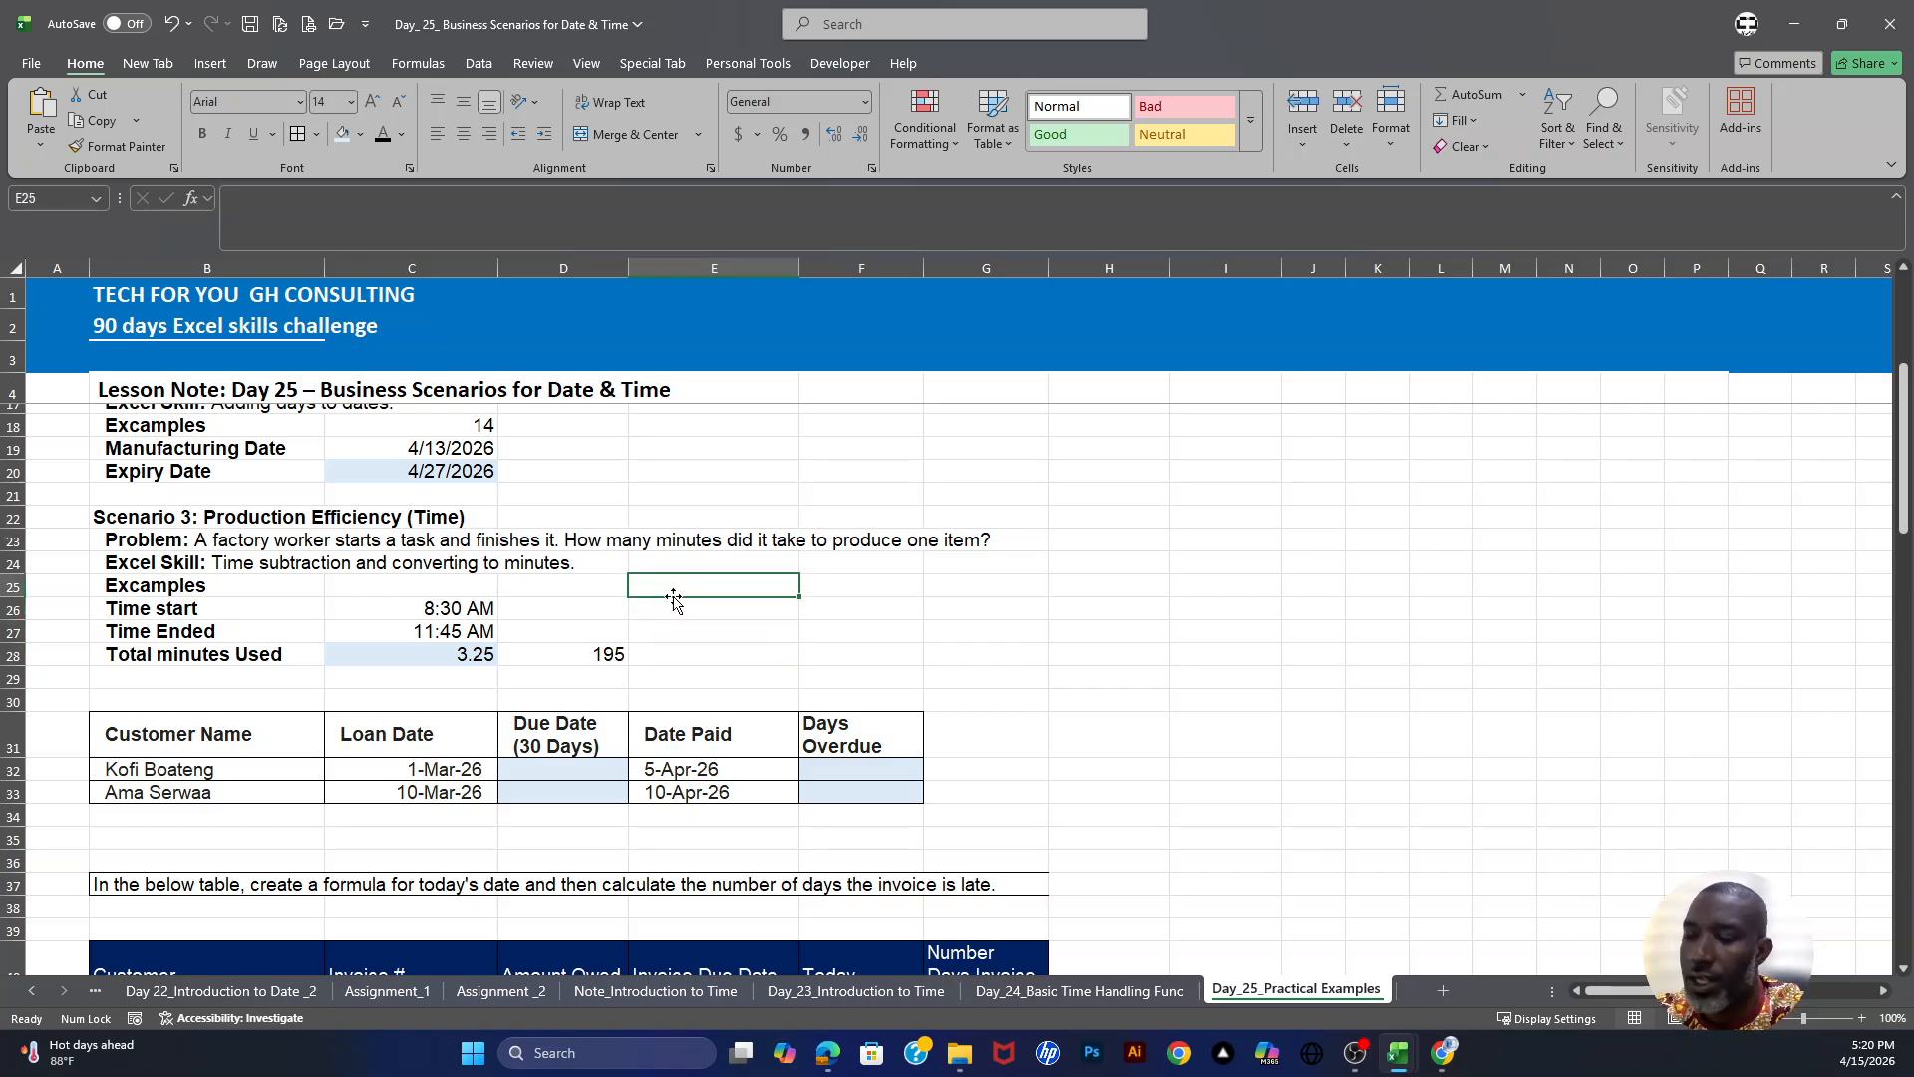
pyautogui.write('500')
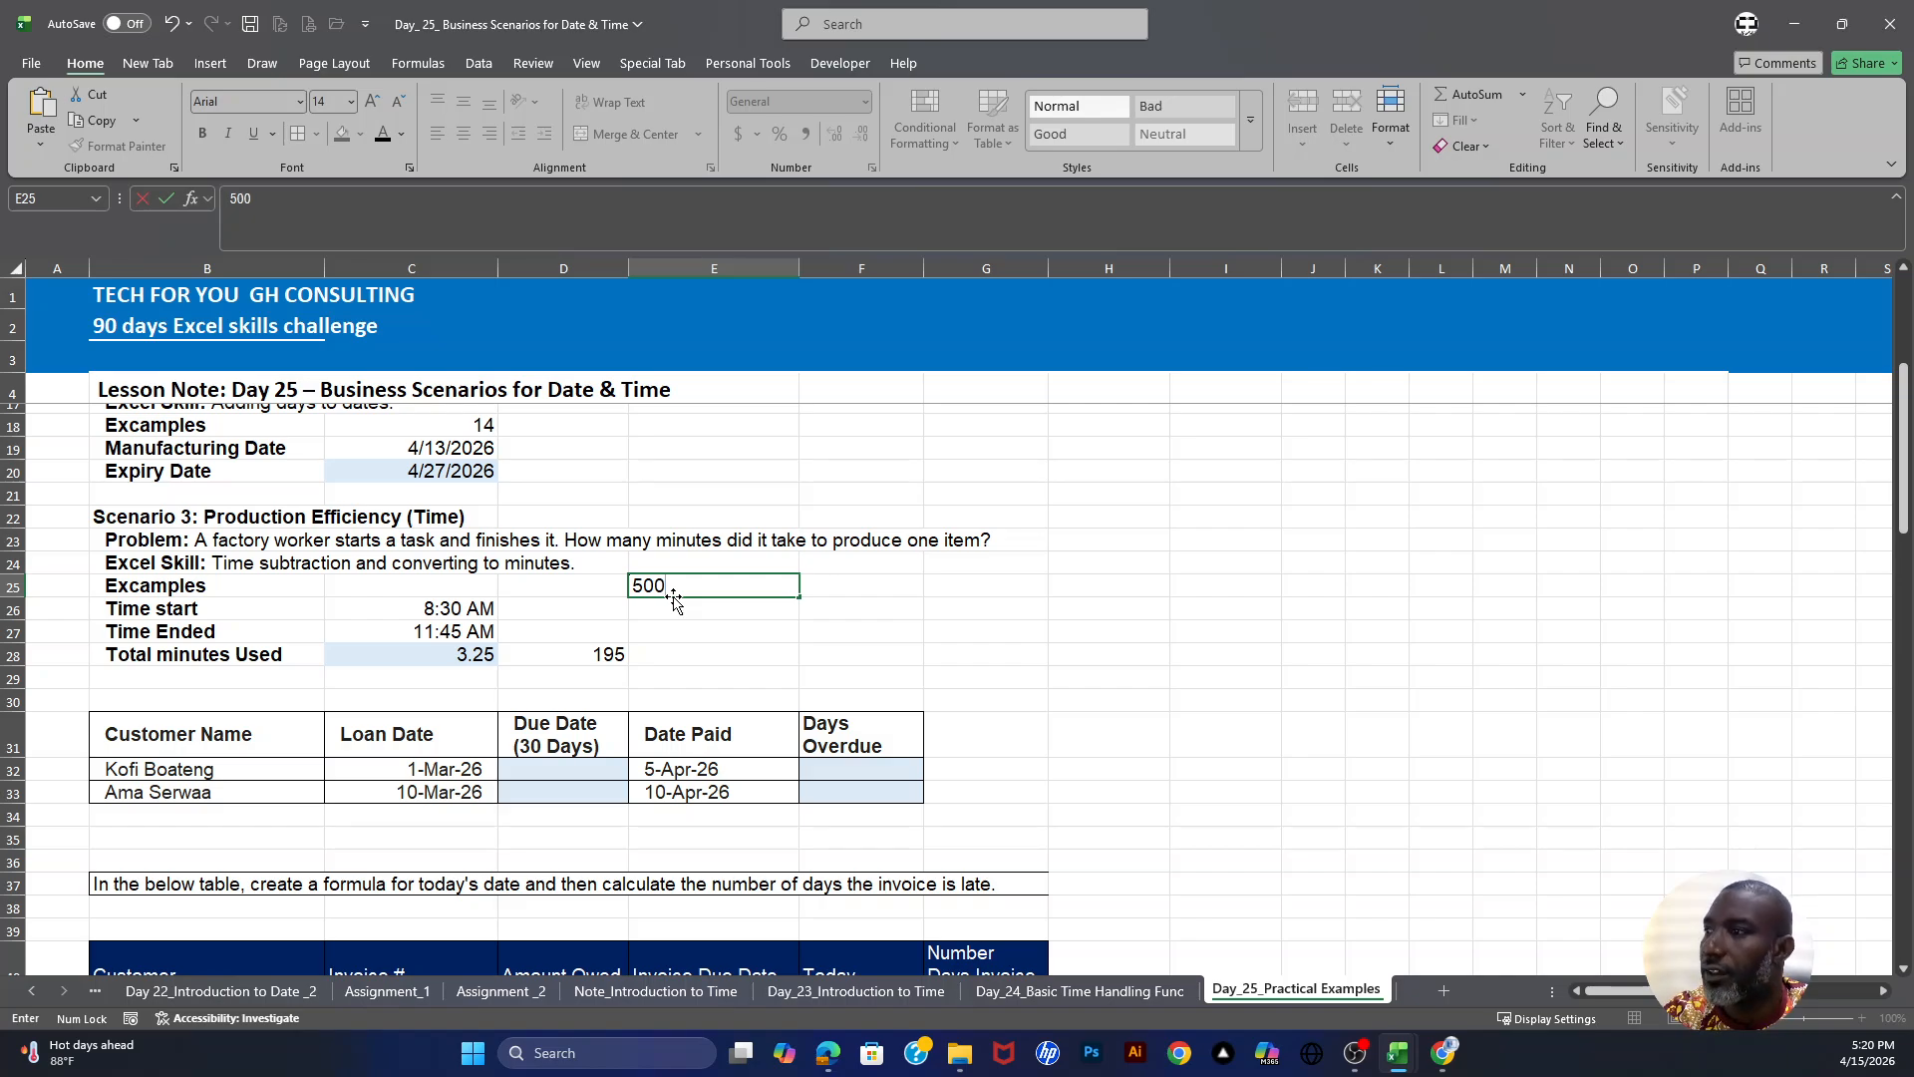
pyautogui.click(776, 634)
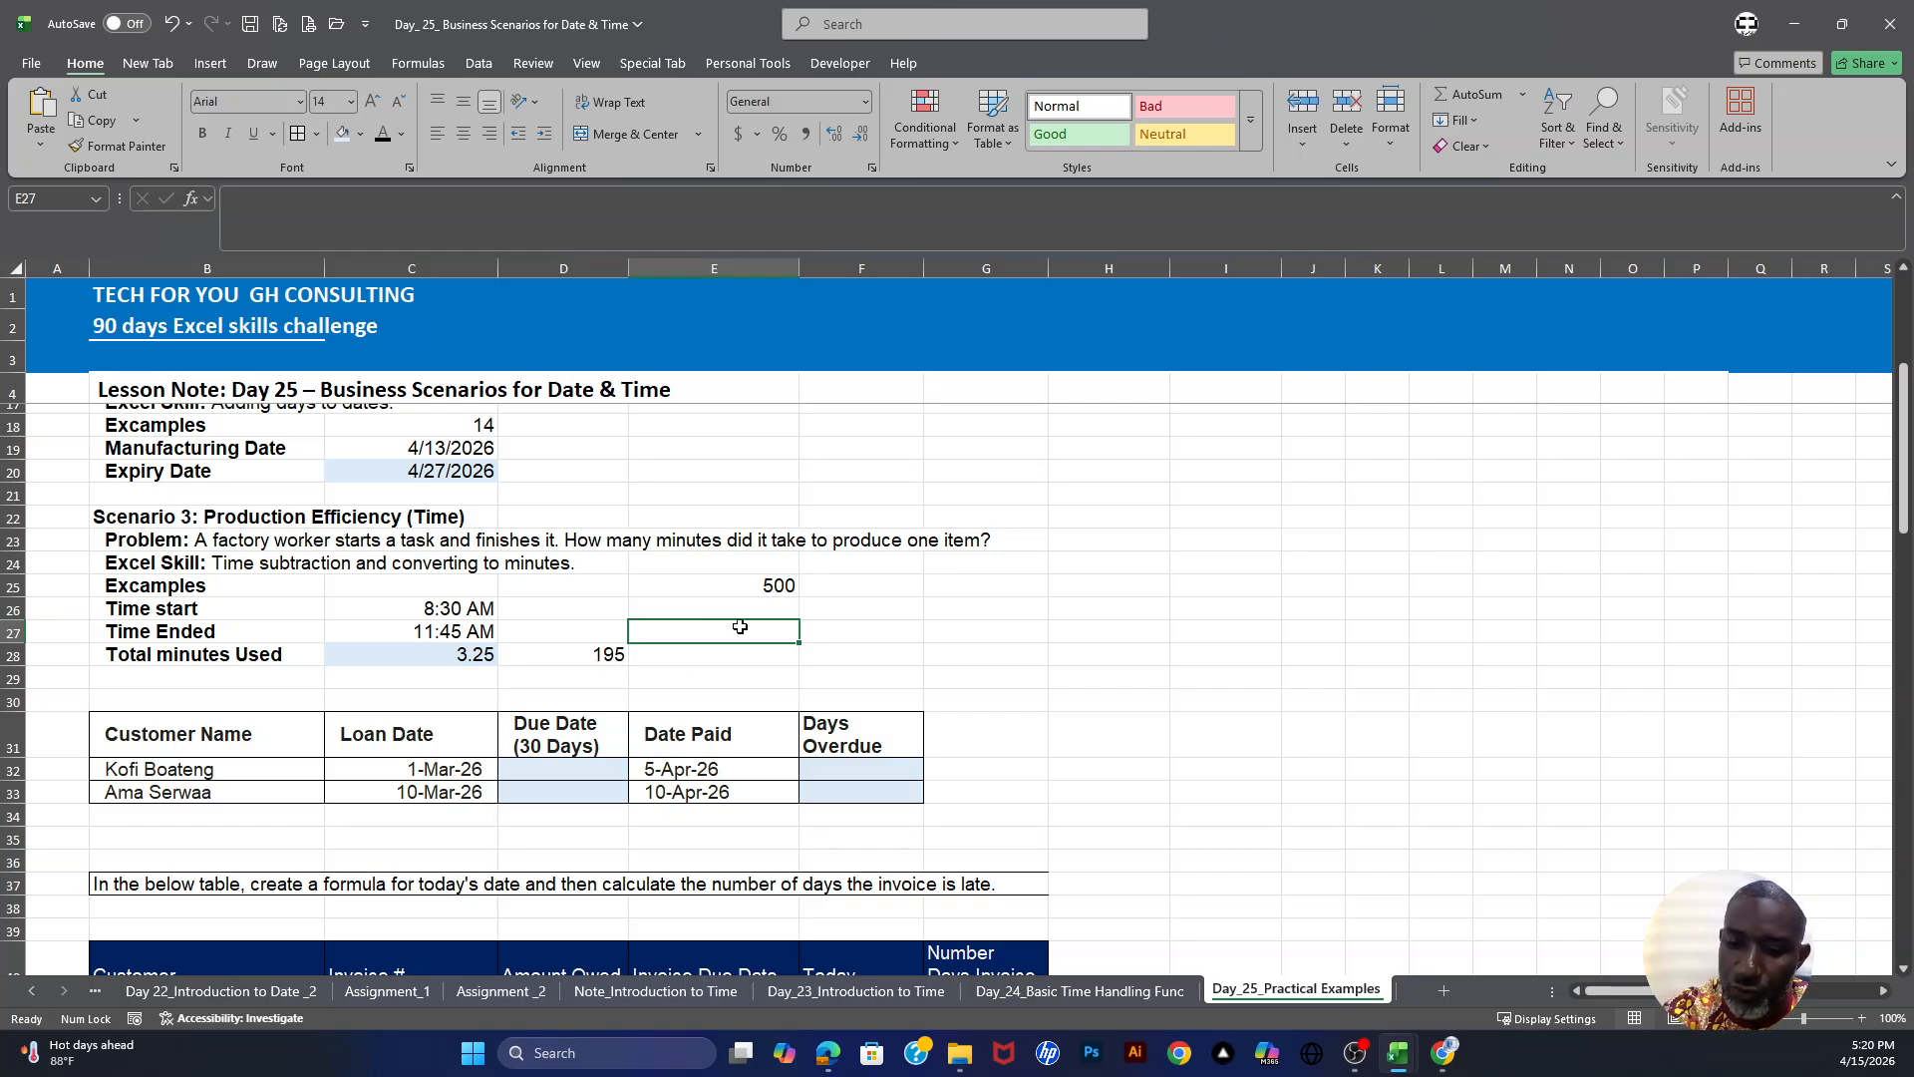
# - Enter =E25/D28 in E27 and apply comma style to the result
pyautogui.write('=')
pyautogui.click(756, 586)
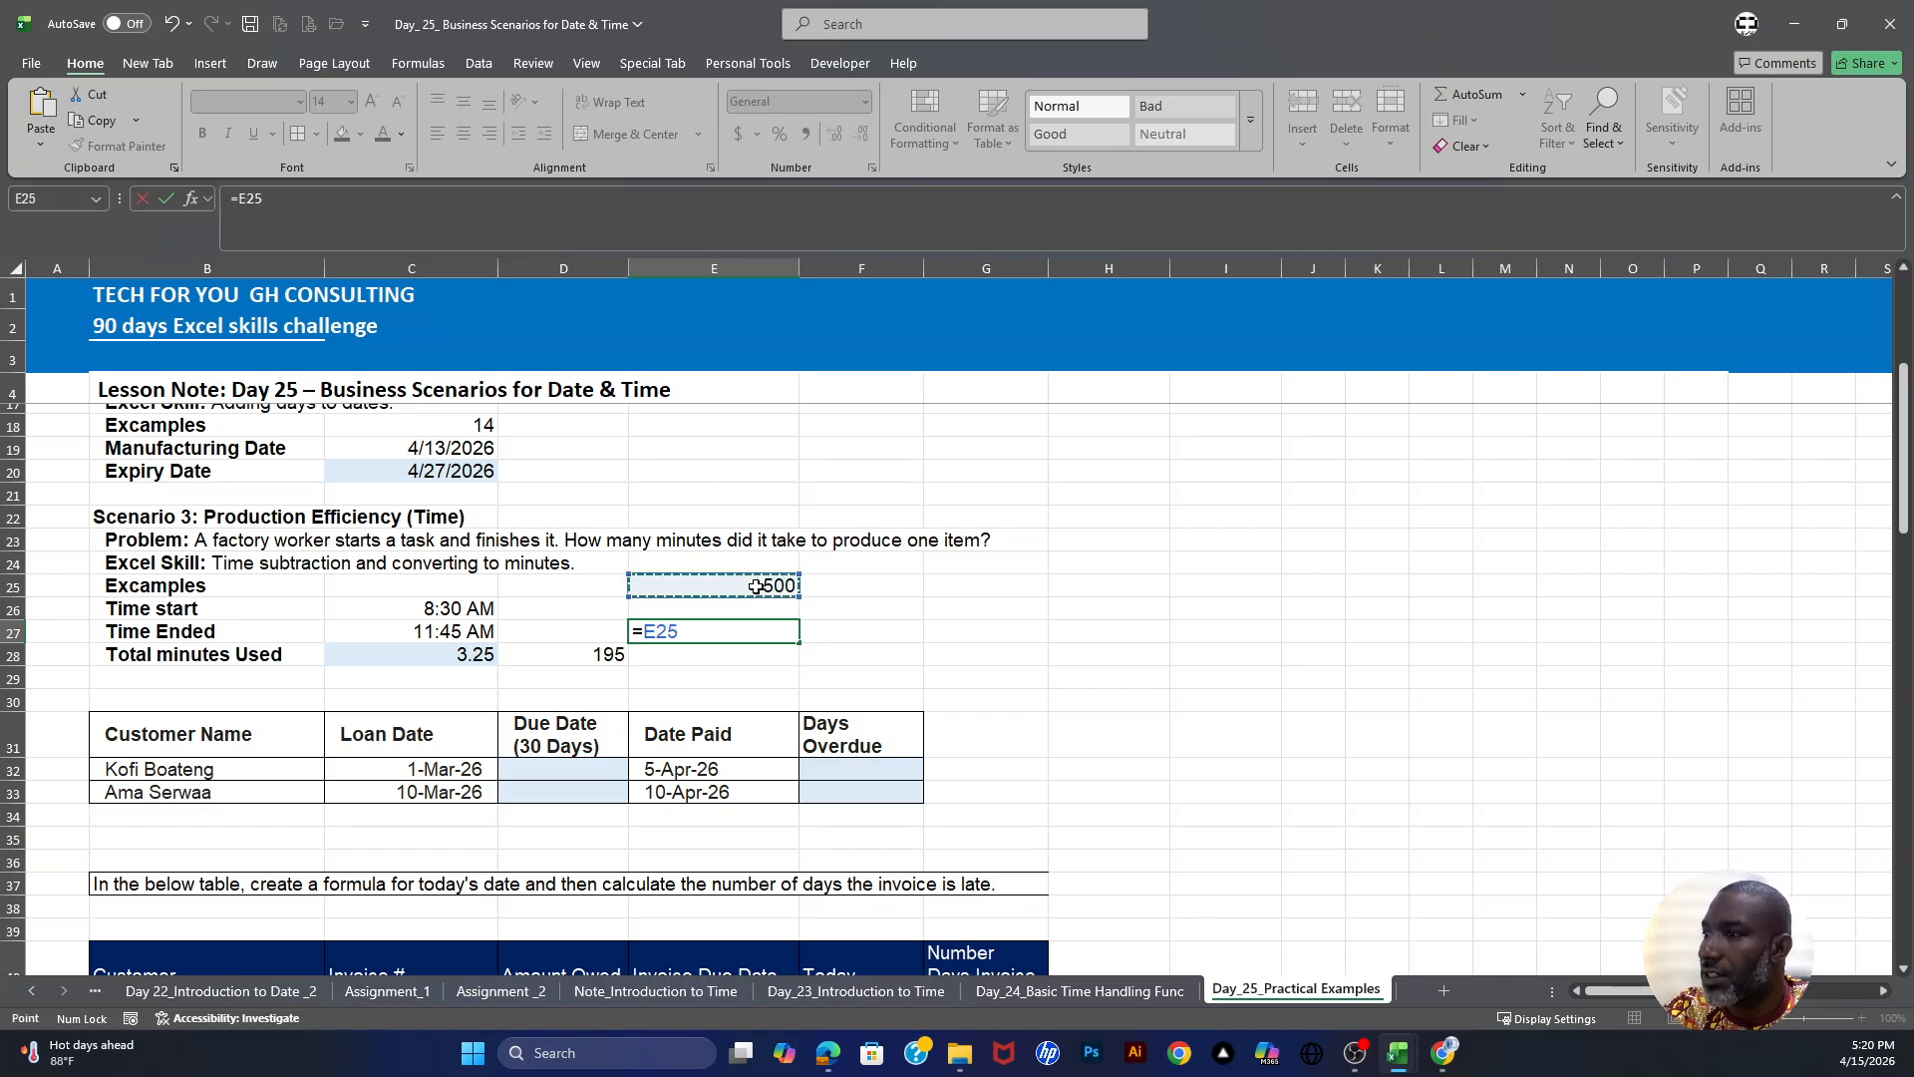
pyautogui.write('/')
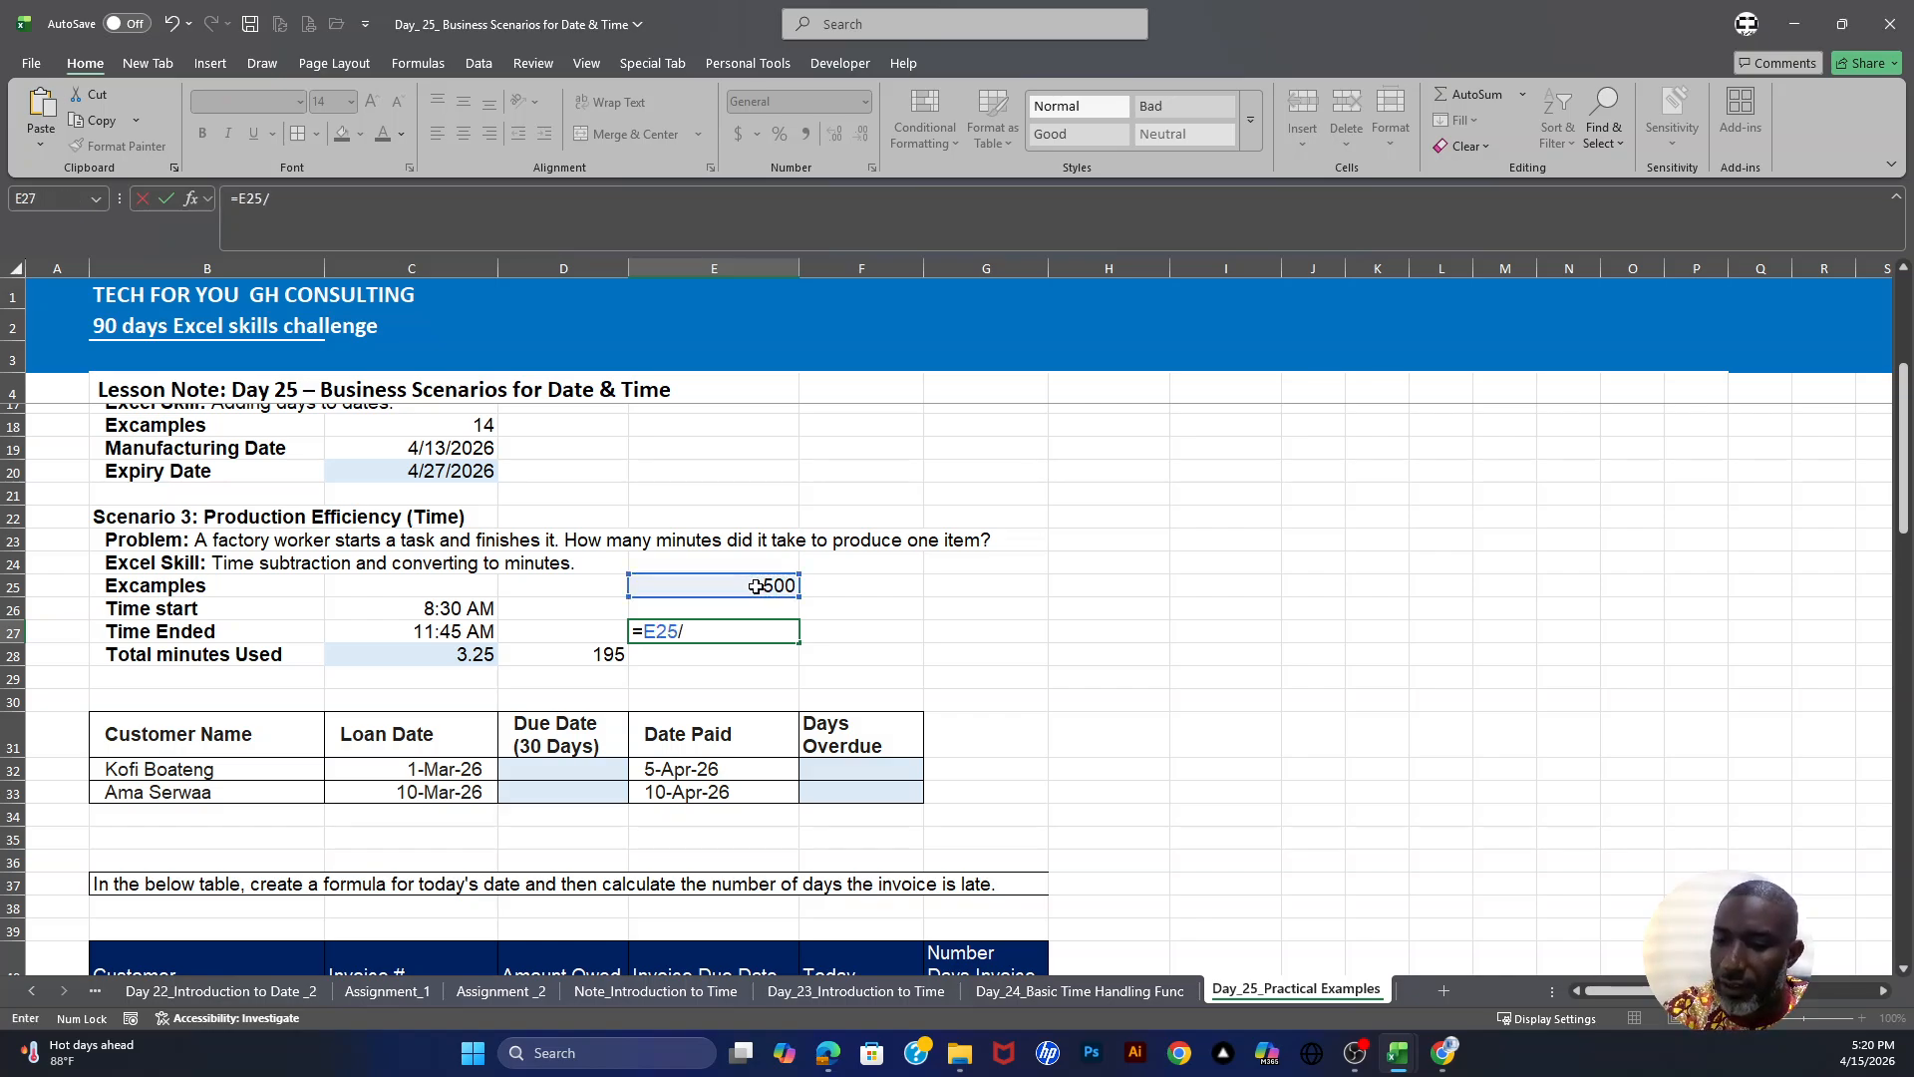
pyautogui.click(576, 651)
pyautogui.hotkey('ctrl', 'Return')
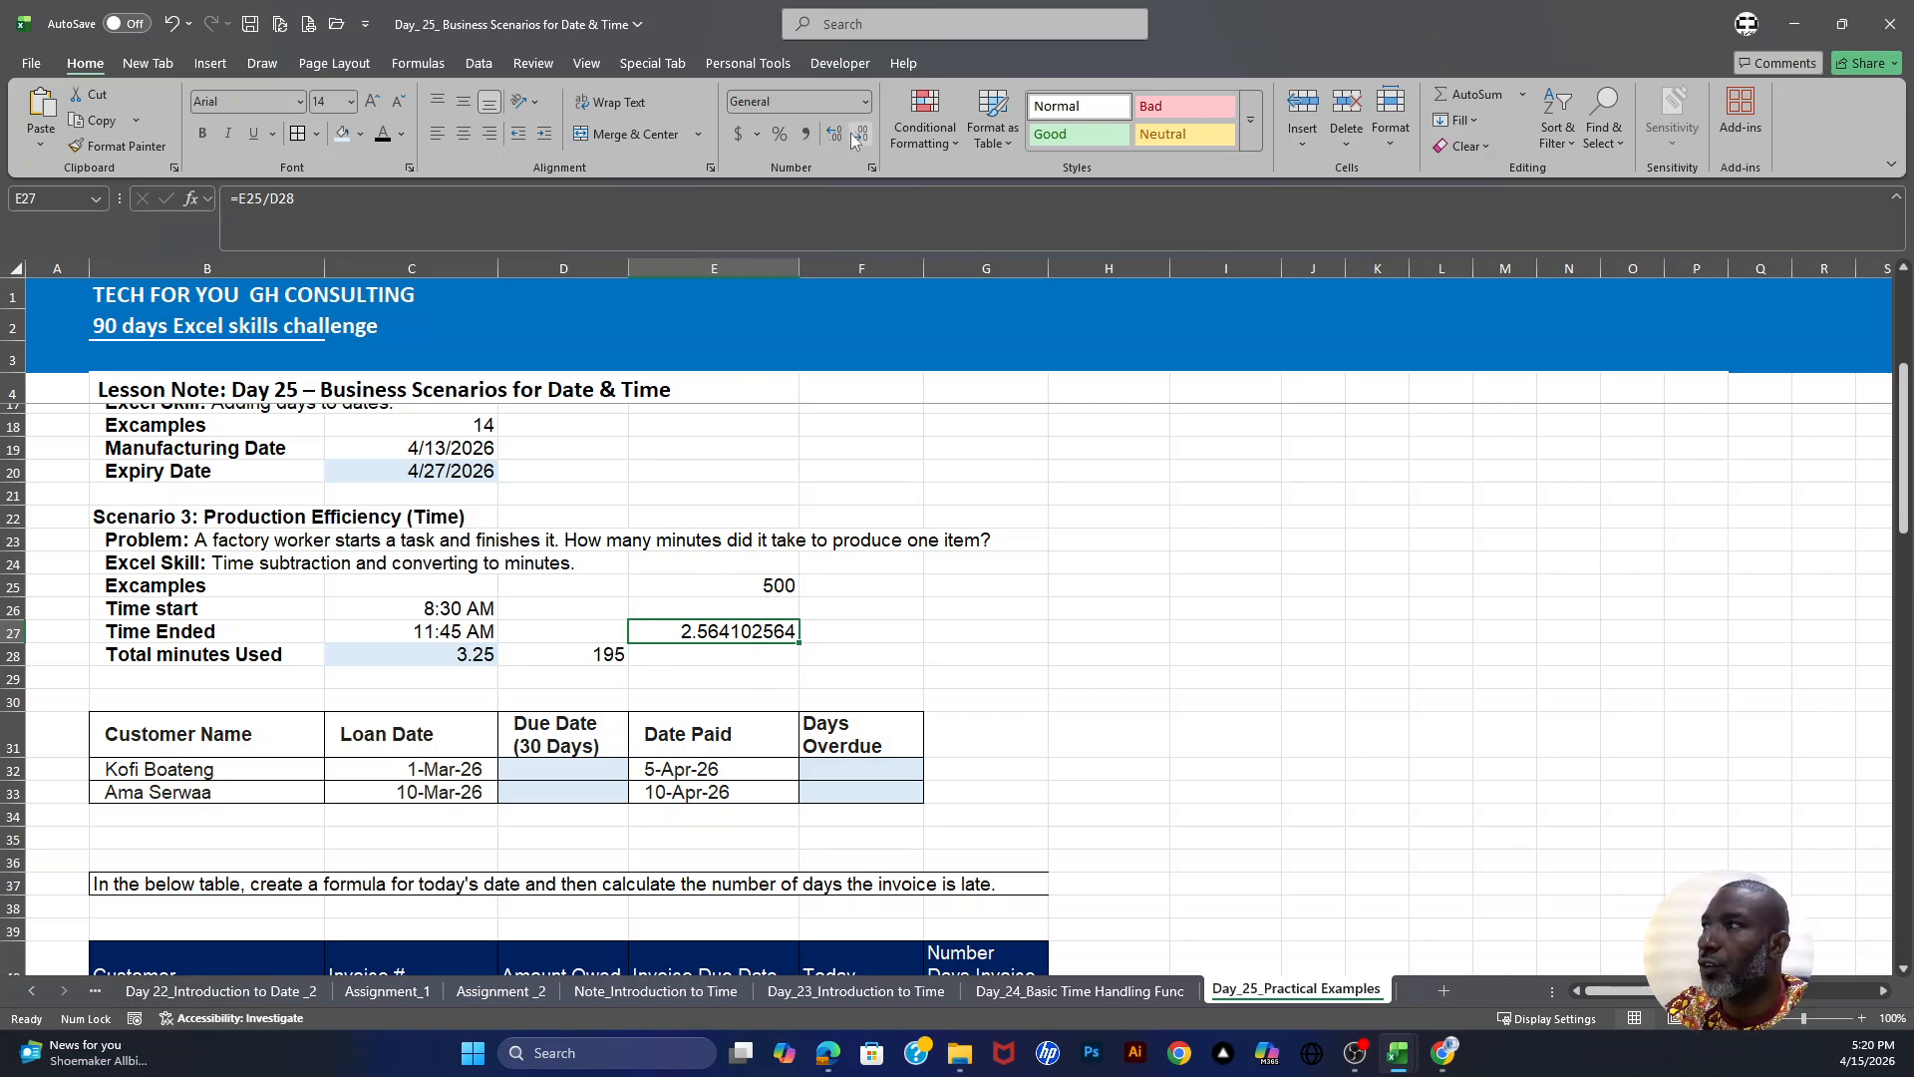
pyautogui.click(807, 132)
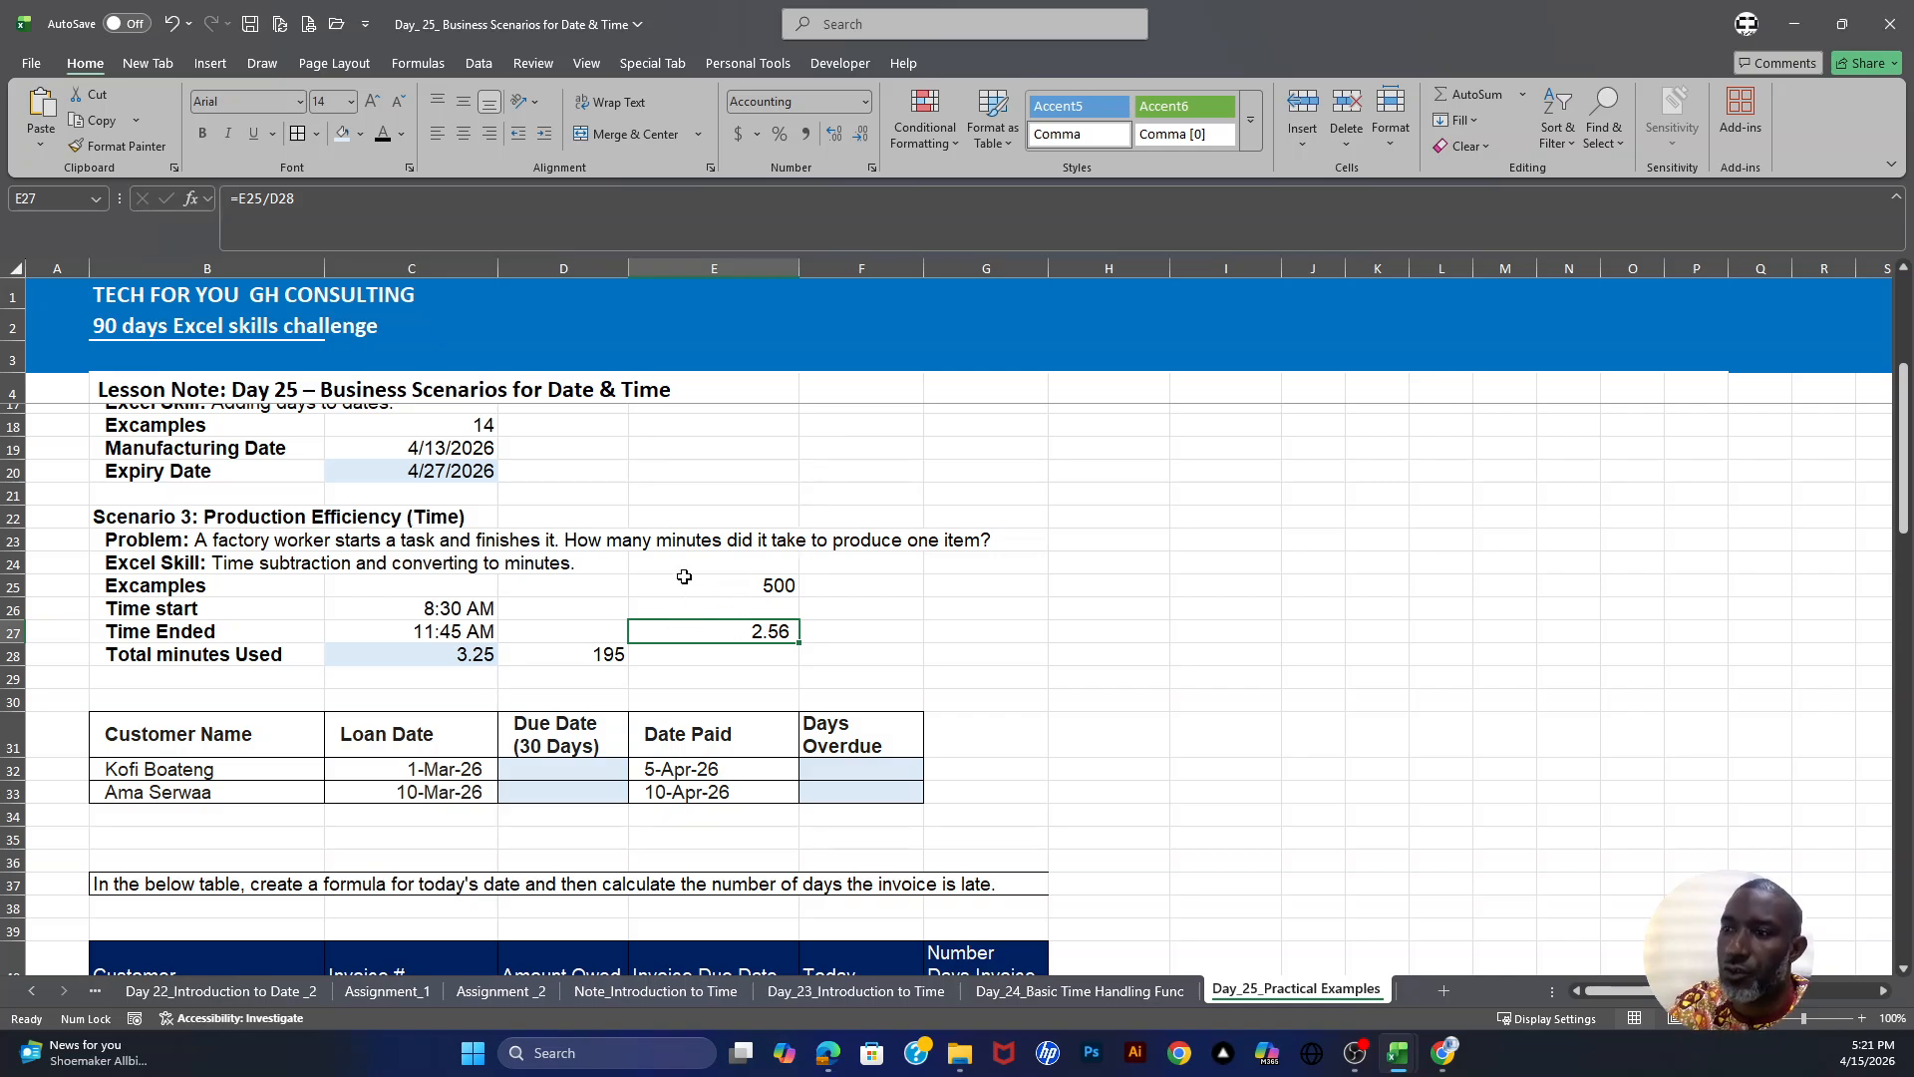
# - Examine the loan table's loan date, due date, date paid and days overdue columns
pyautogui.scroll(-3, 684, 576)
pyautogui.moveTo(104, 558); pyautogui.dragTo(835, 579)
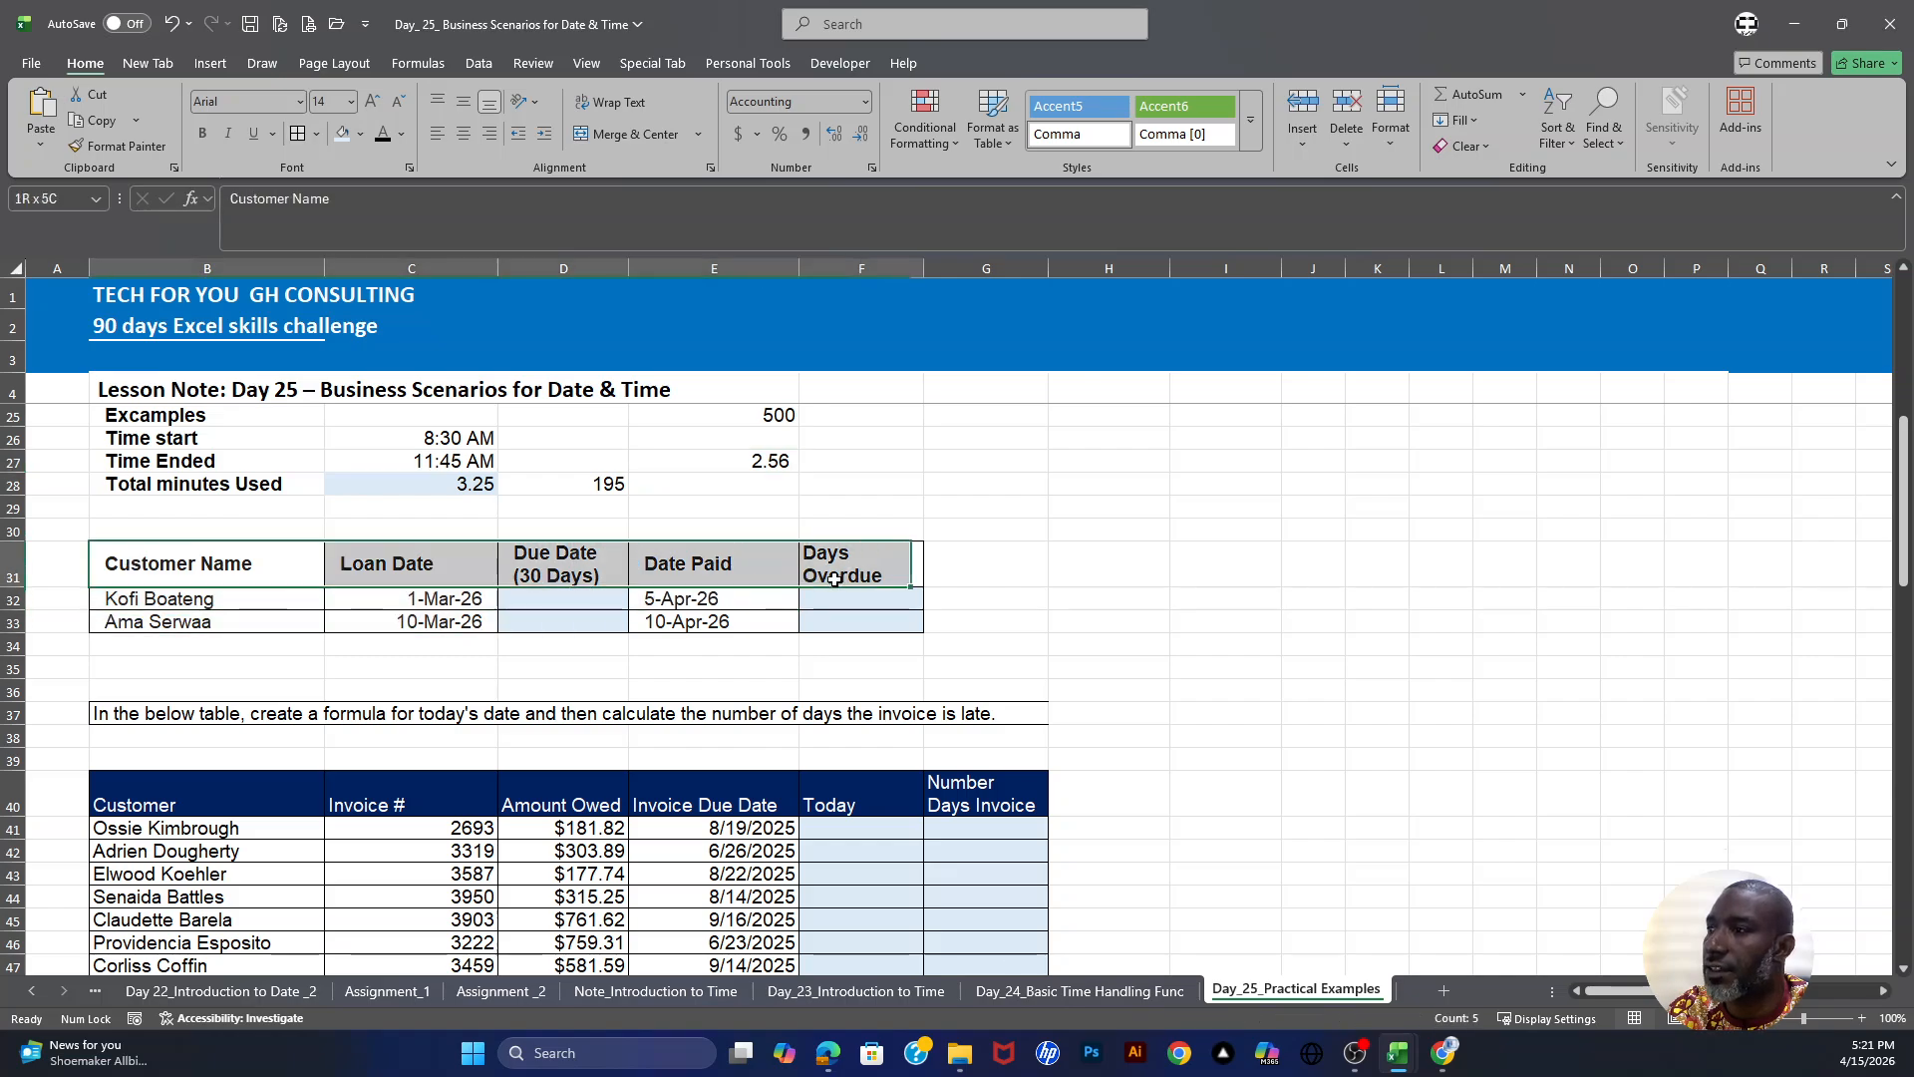
pyautogui.click(138, 595)
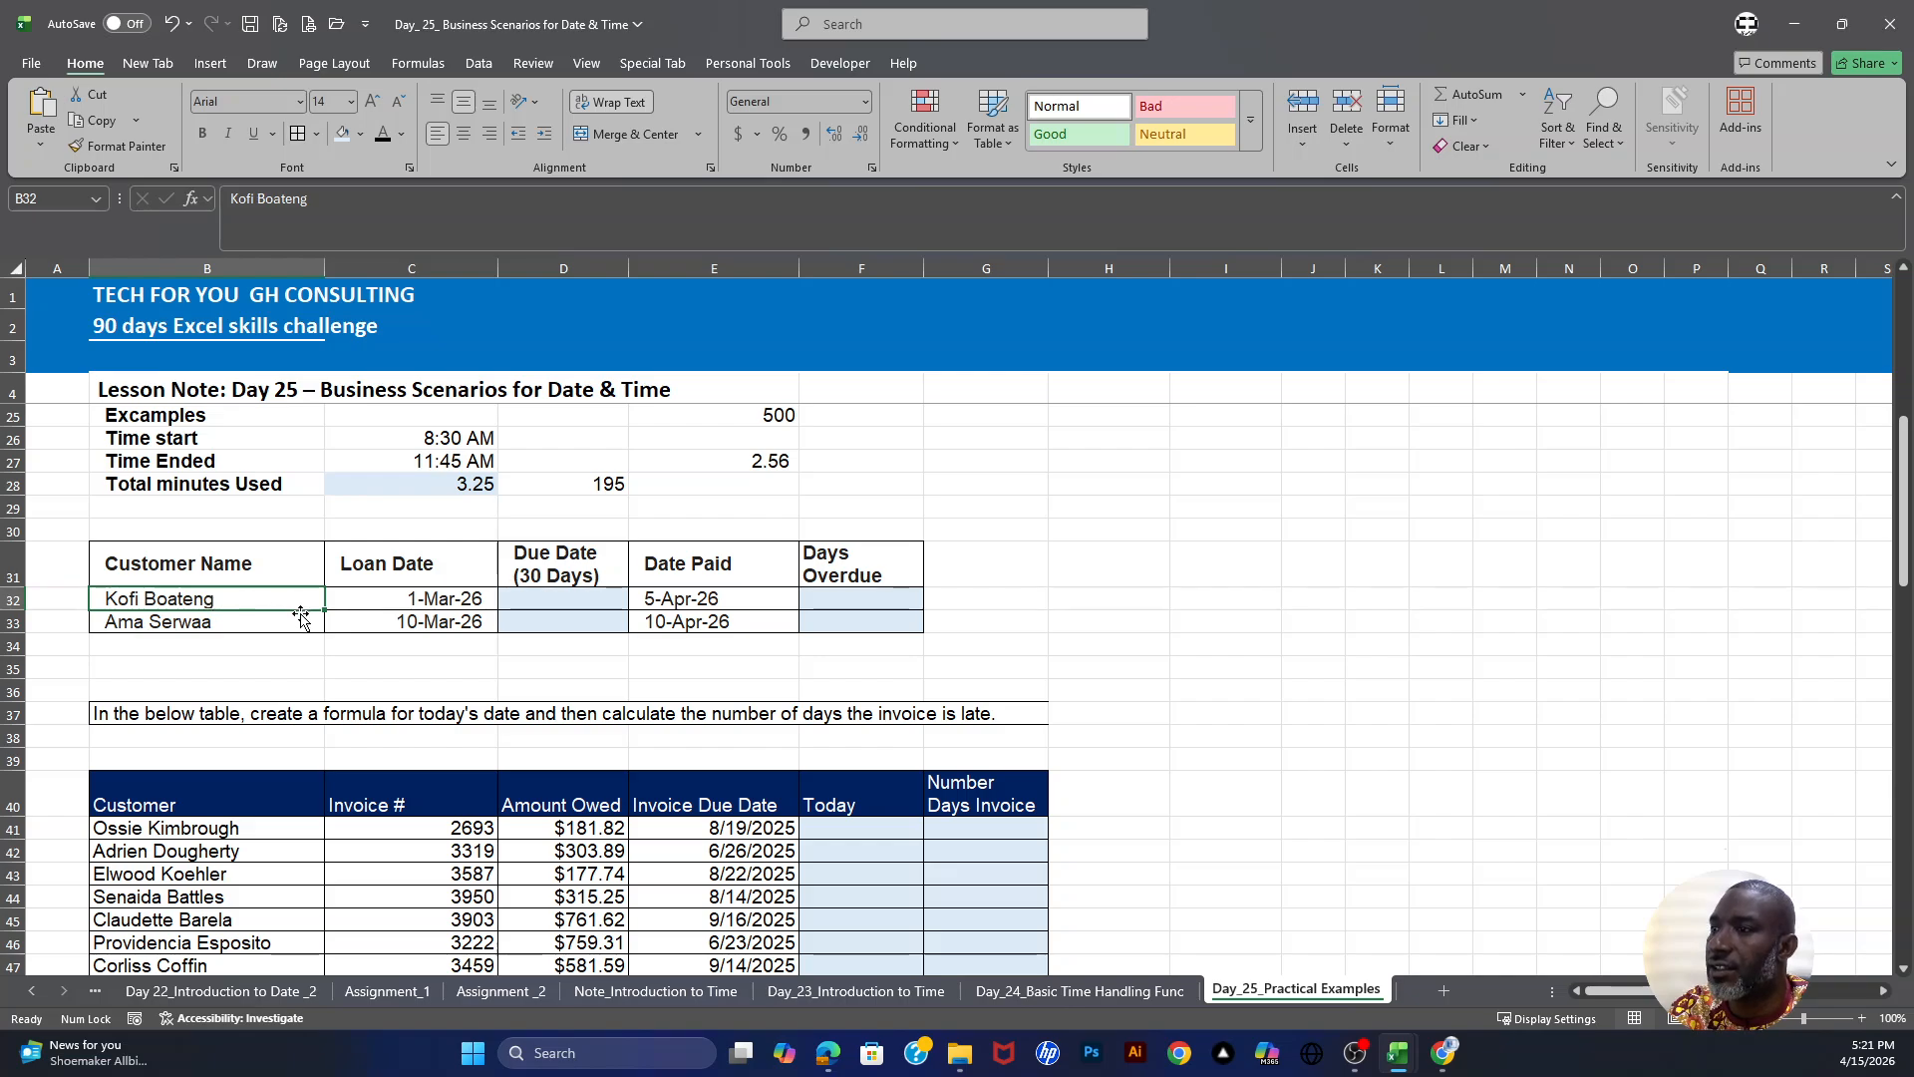
pyautogui.click(421, 598)
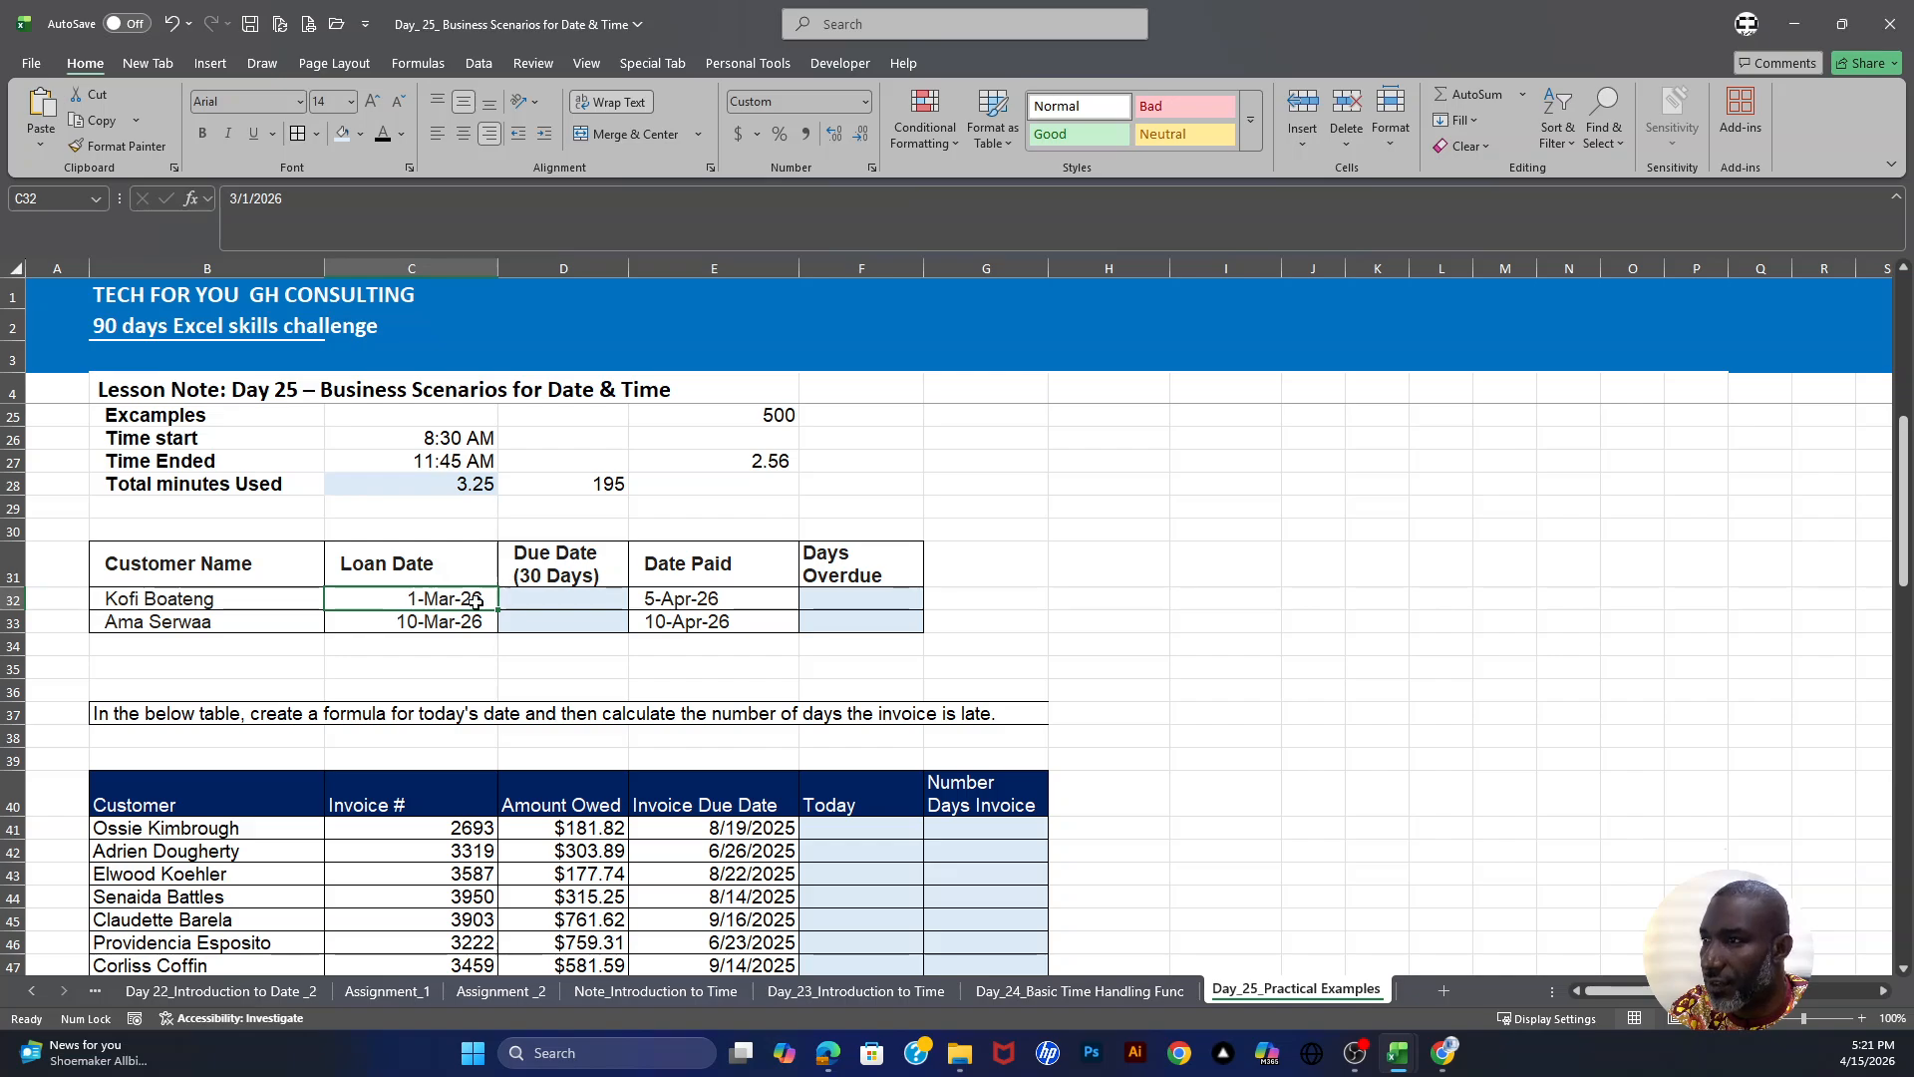
pyautogui.click(564, 572)
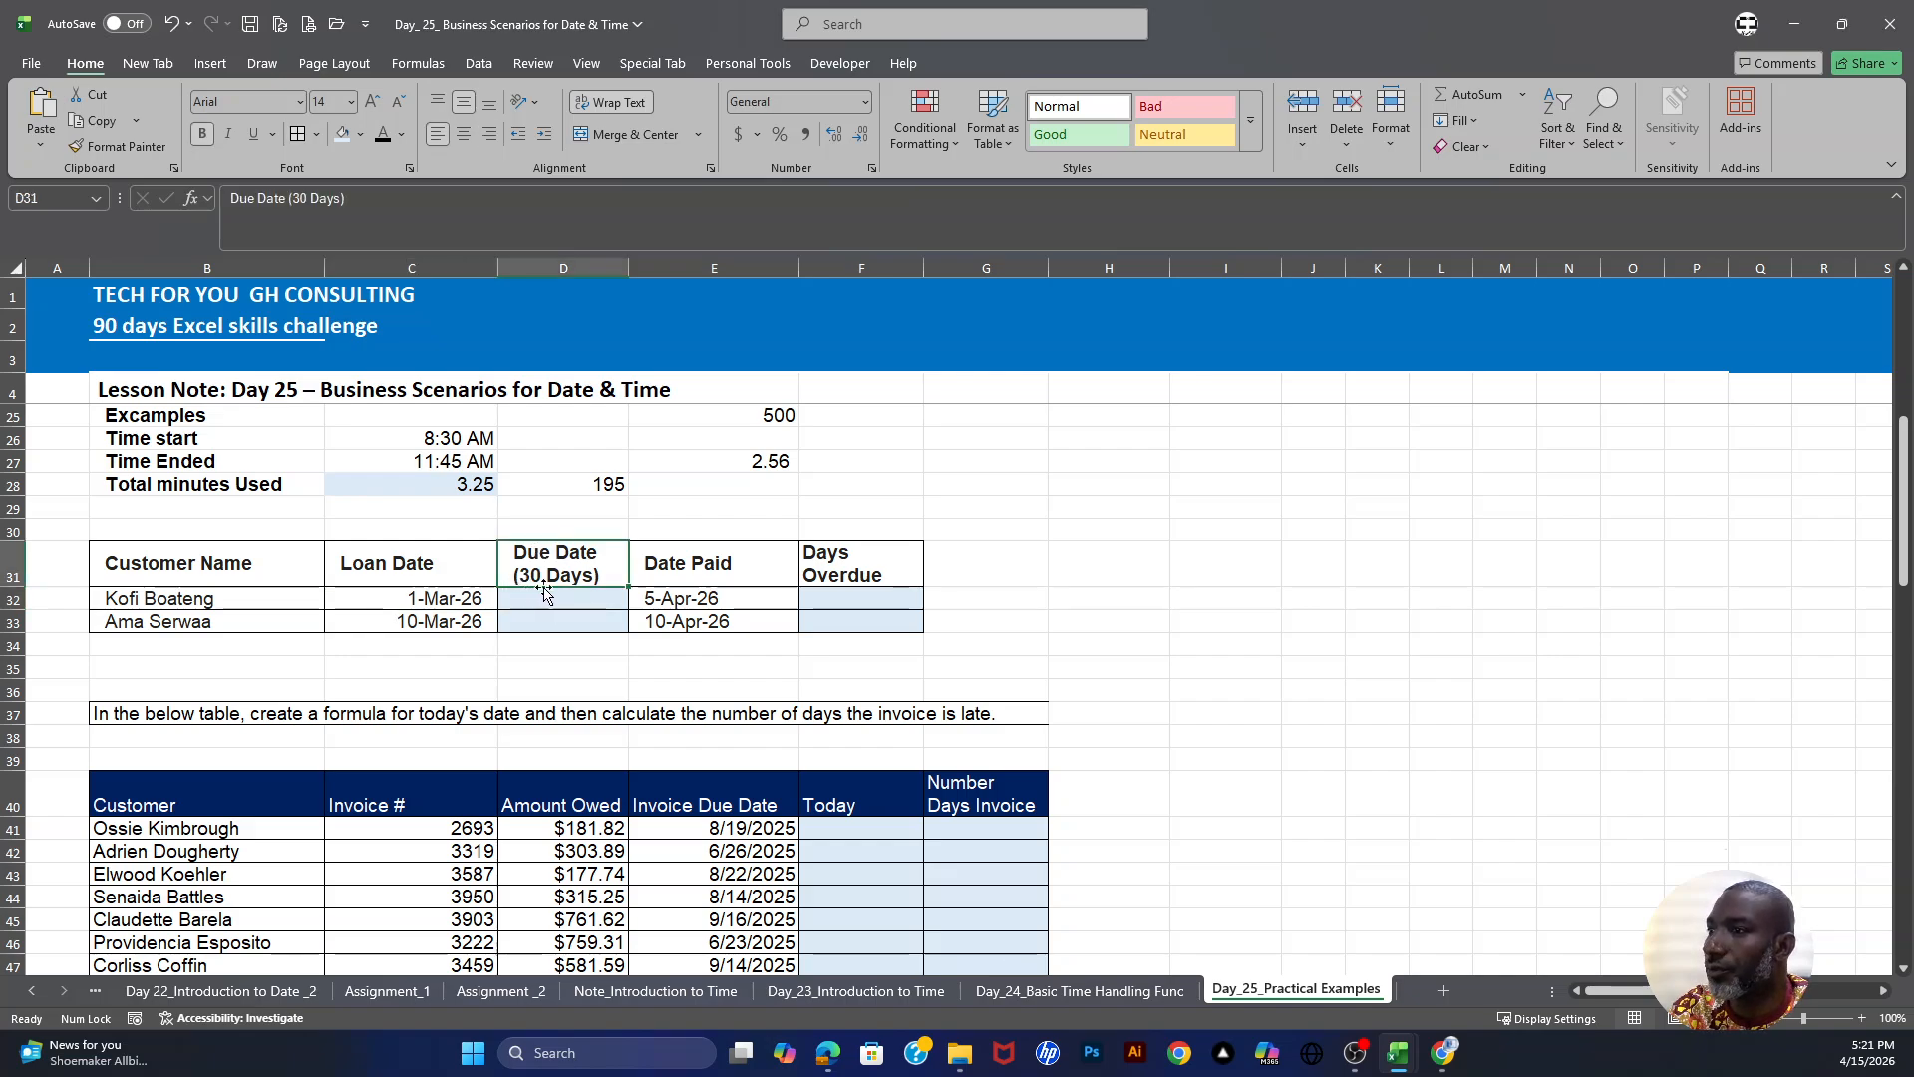
pyautogui.click(544, 595)
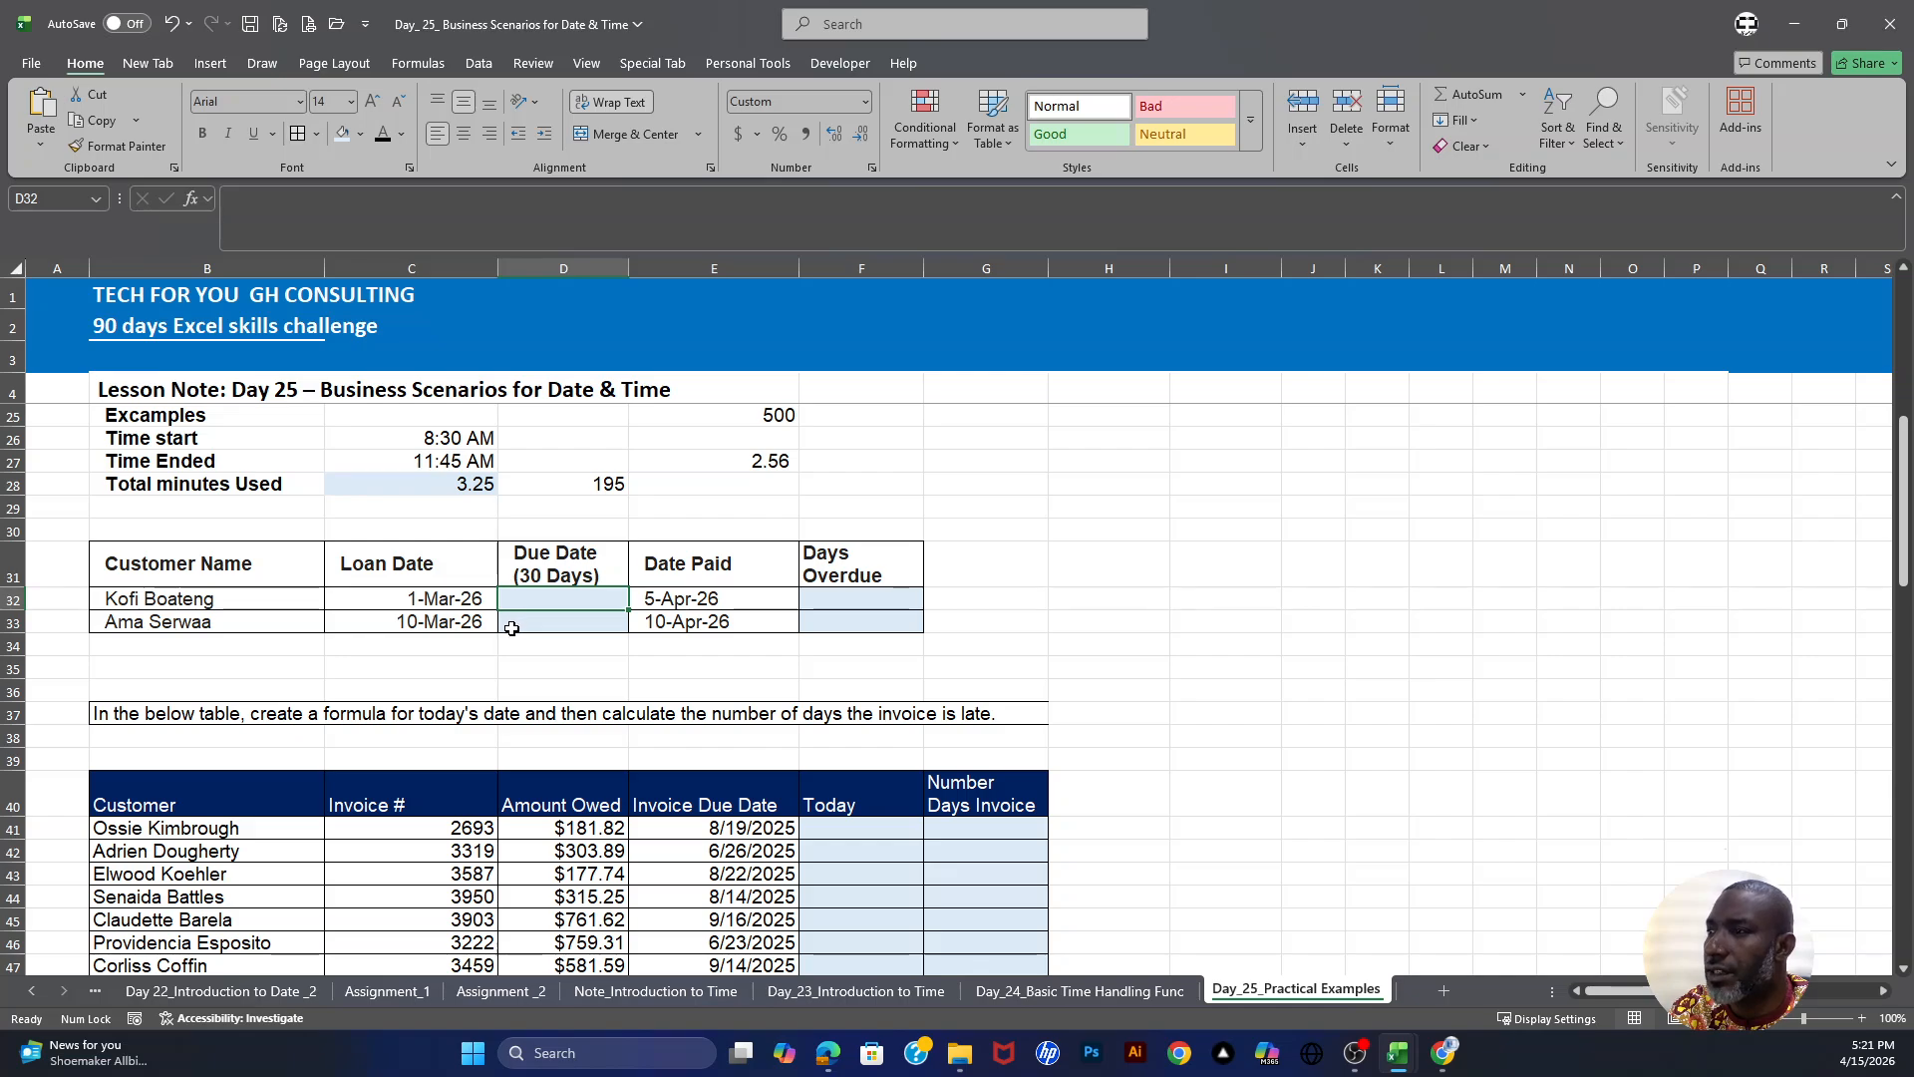
pyautogui.click(692, 605)
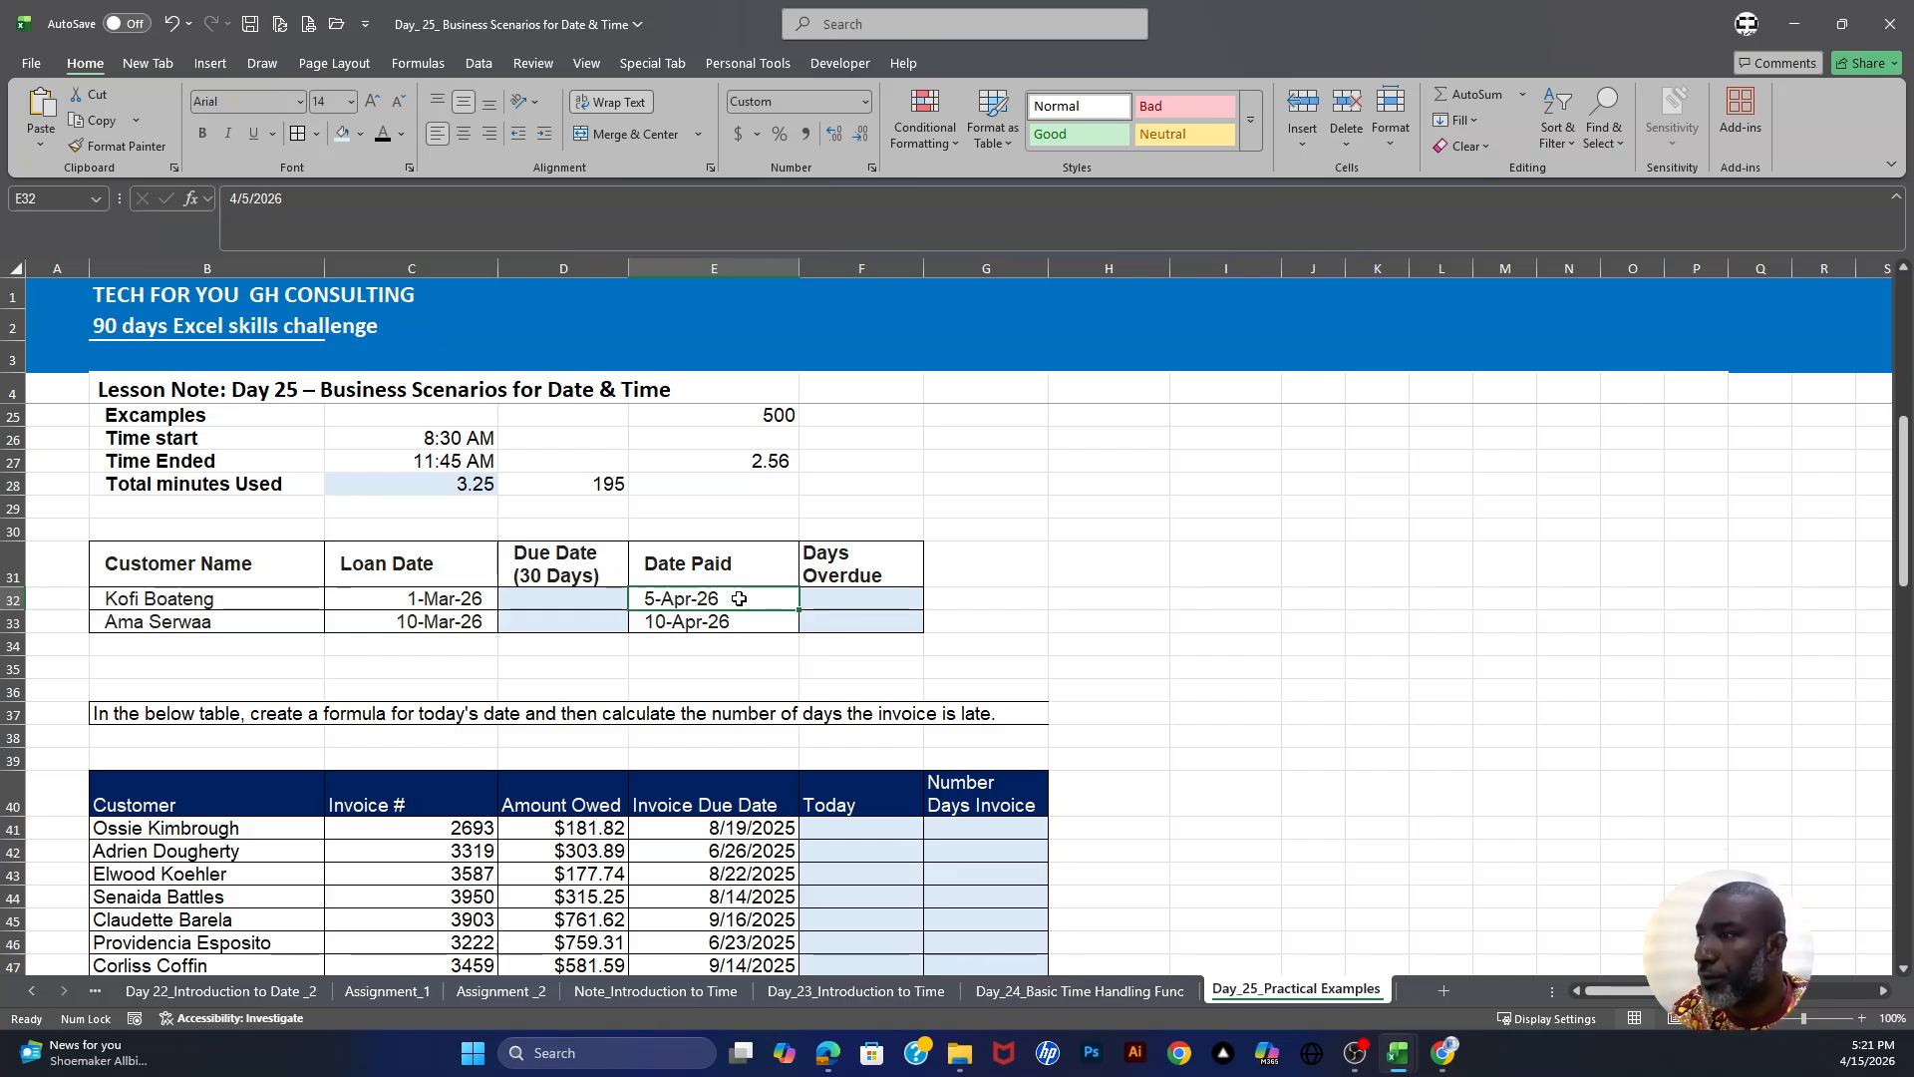
pyautogui.click(860, 597)
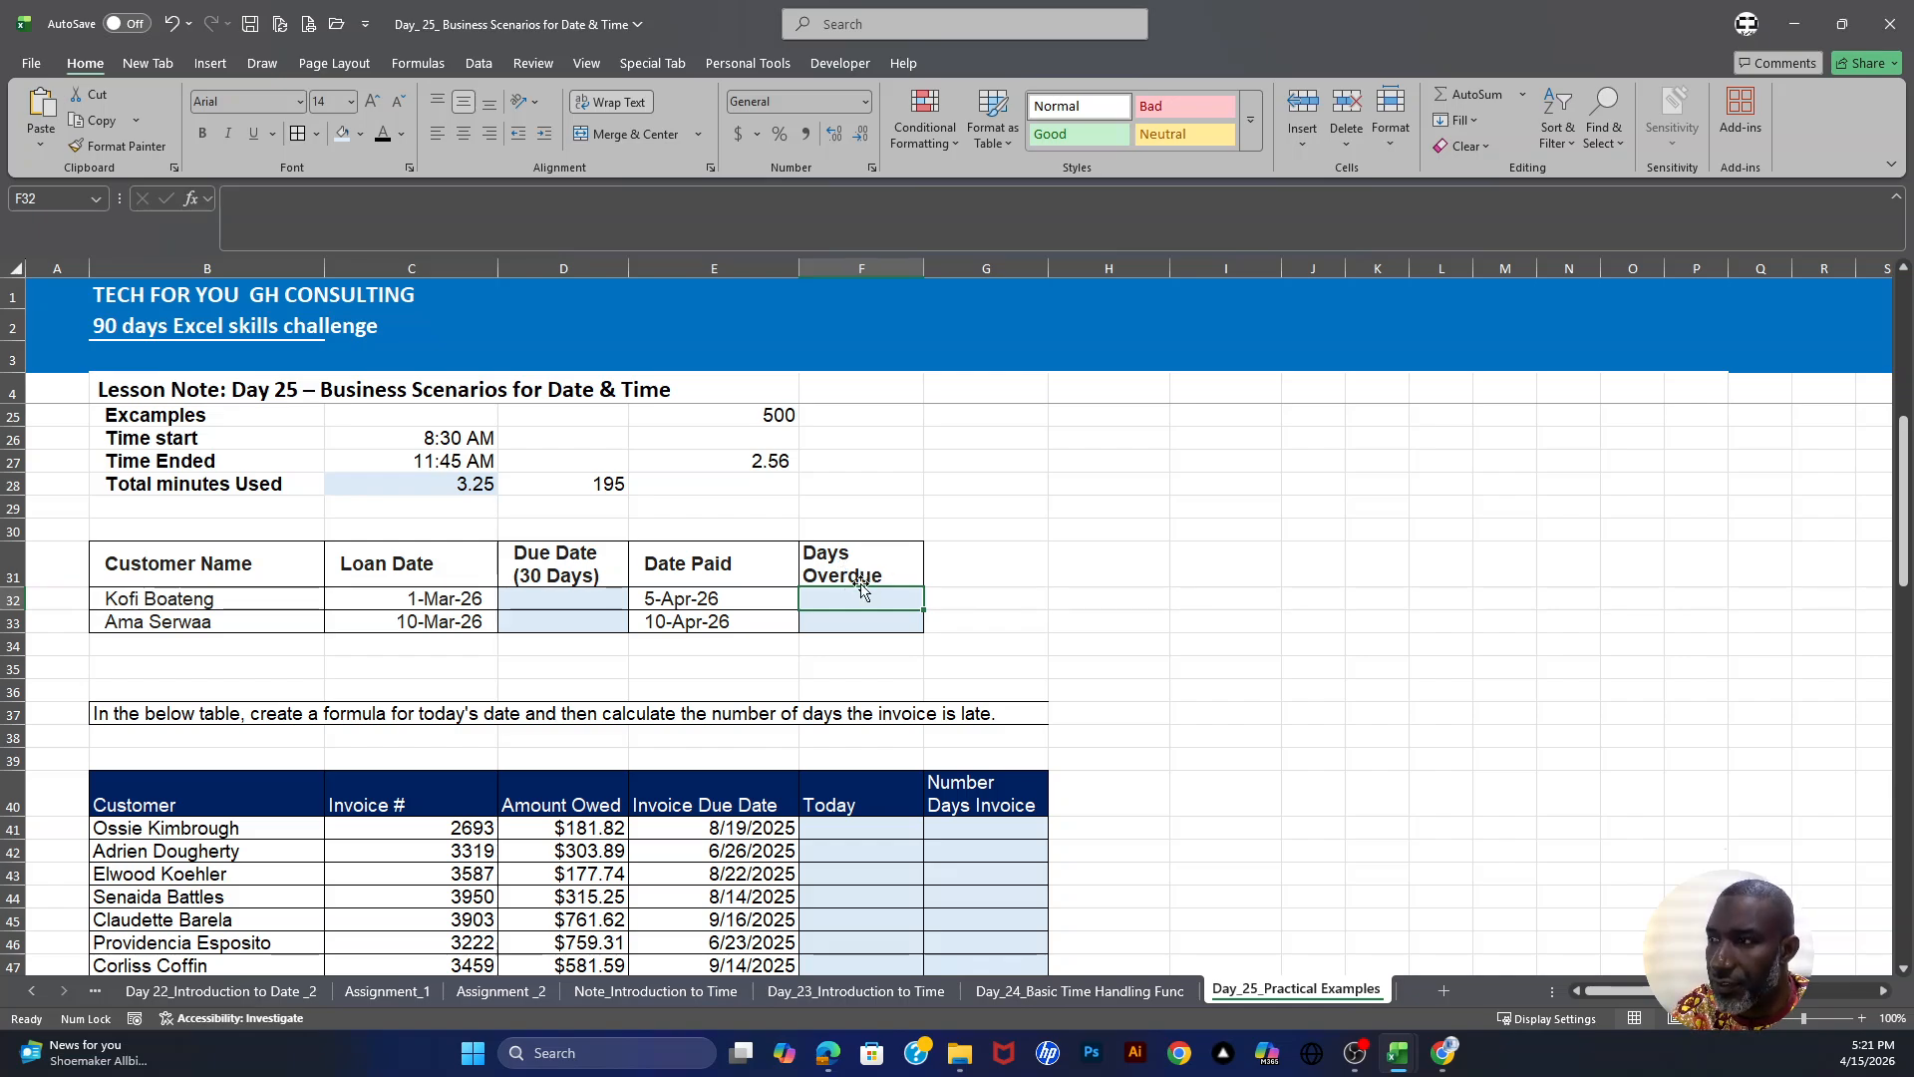
# - Enter =C32+30 in D32 to calculate the first customer's 30-day due date
pyautogui.click(573, 600)
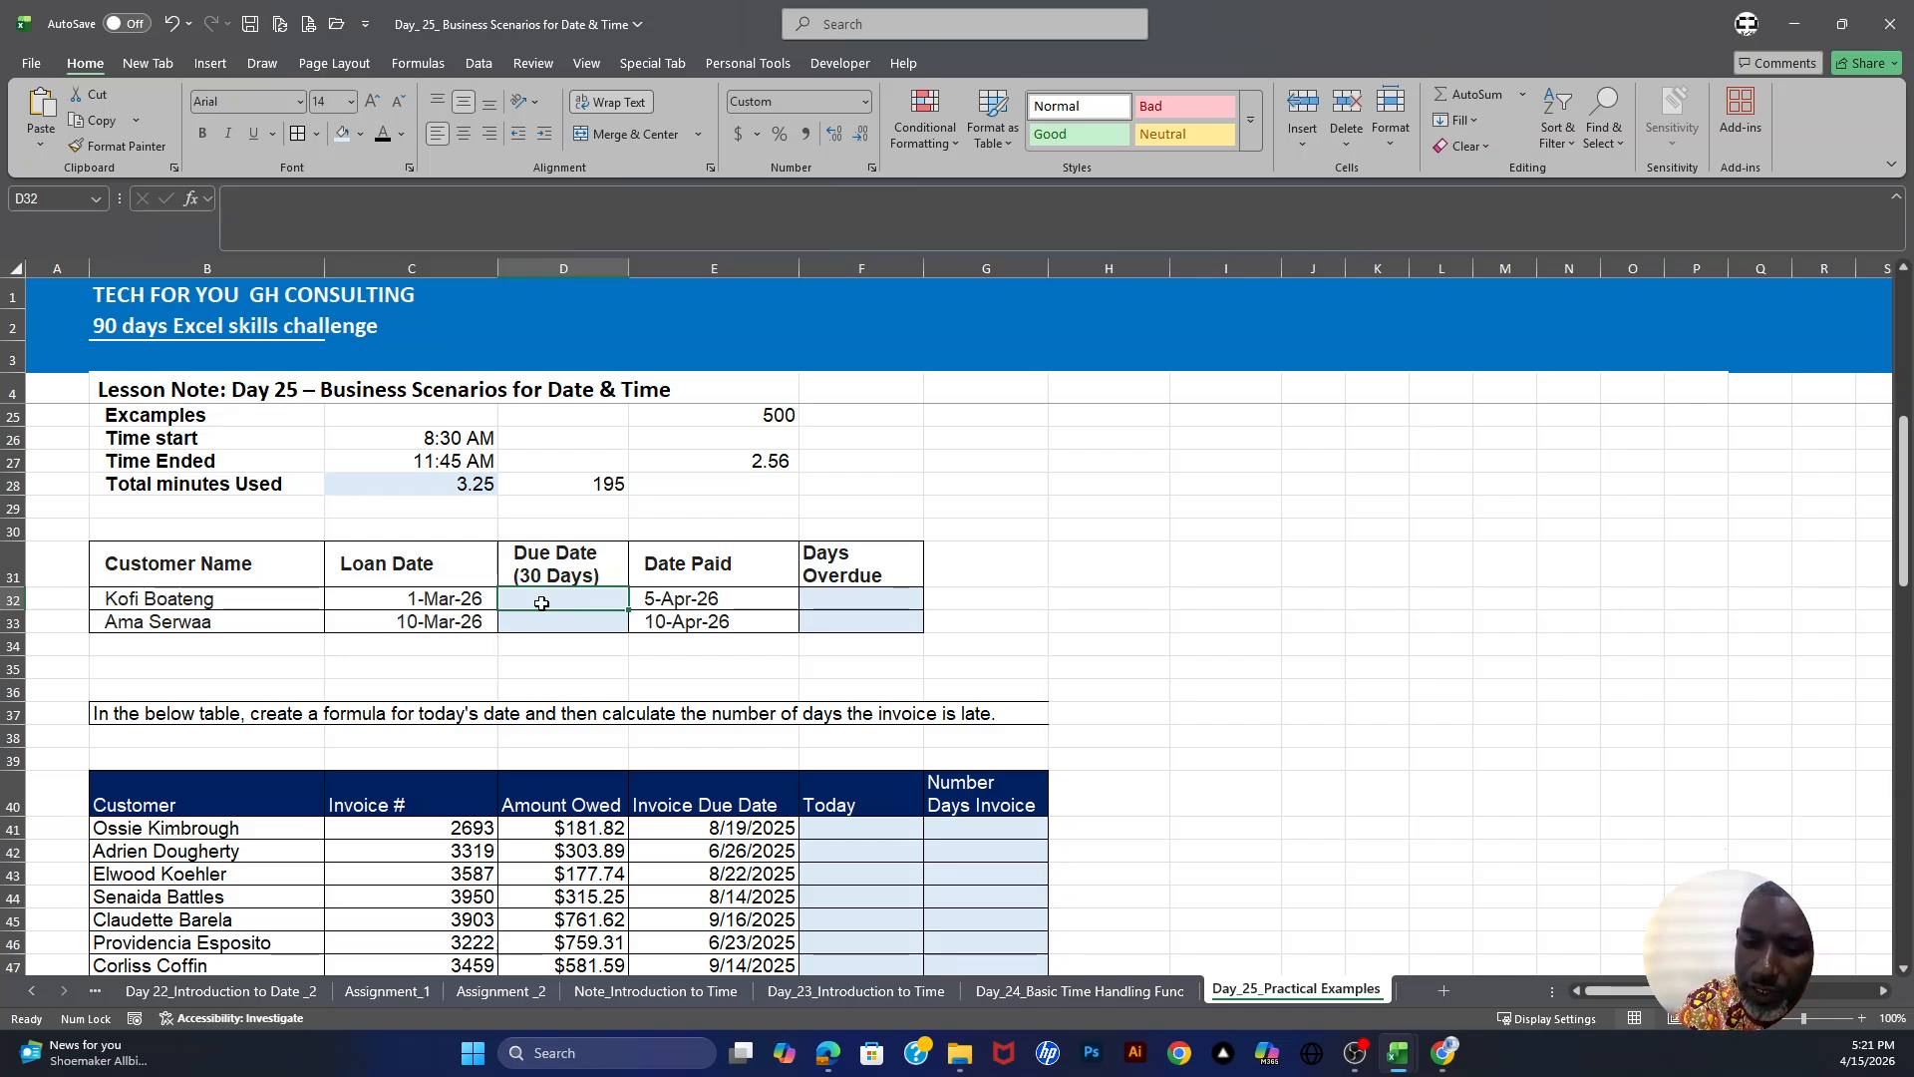
pyautogui.write('=')
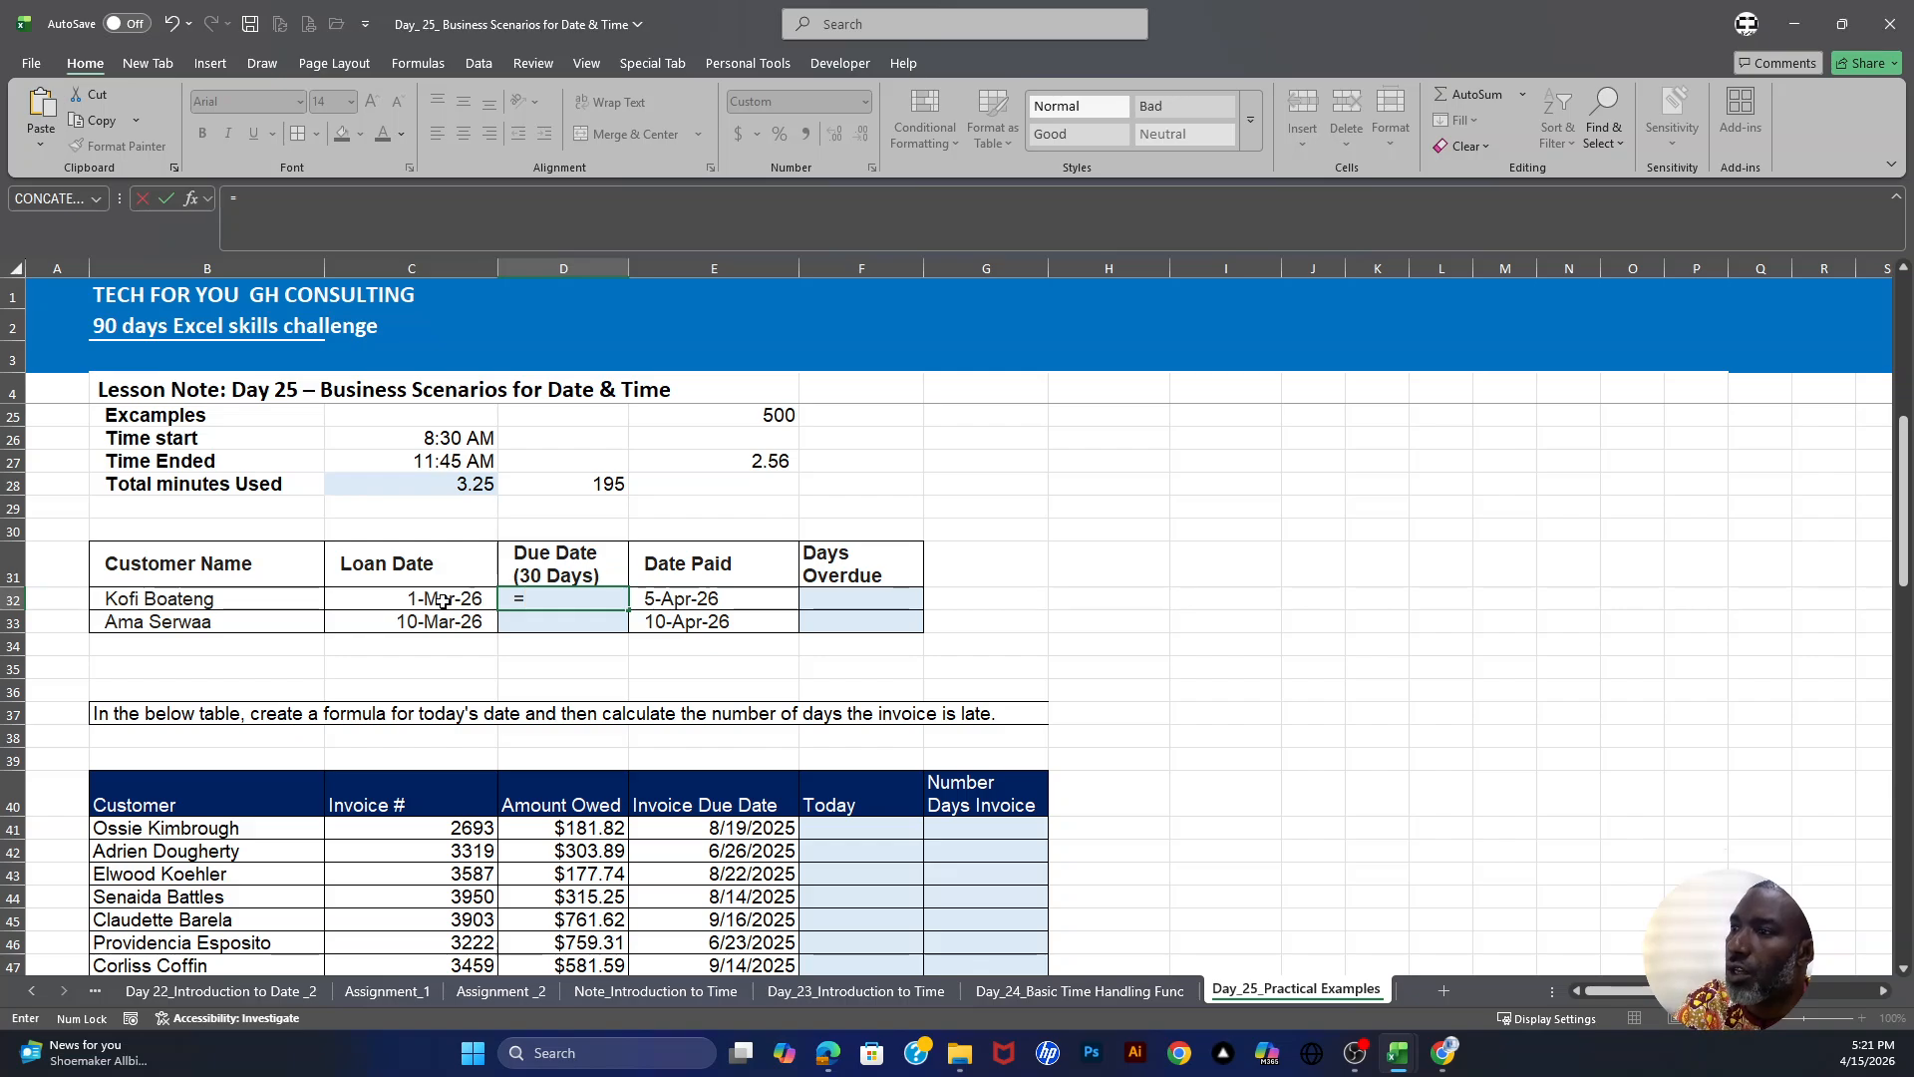
pyautogui.click(442, 600)
pyautogui.write('+30')
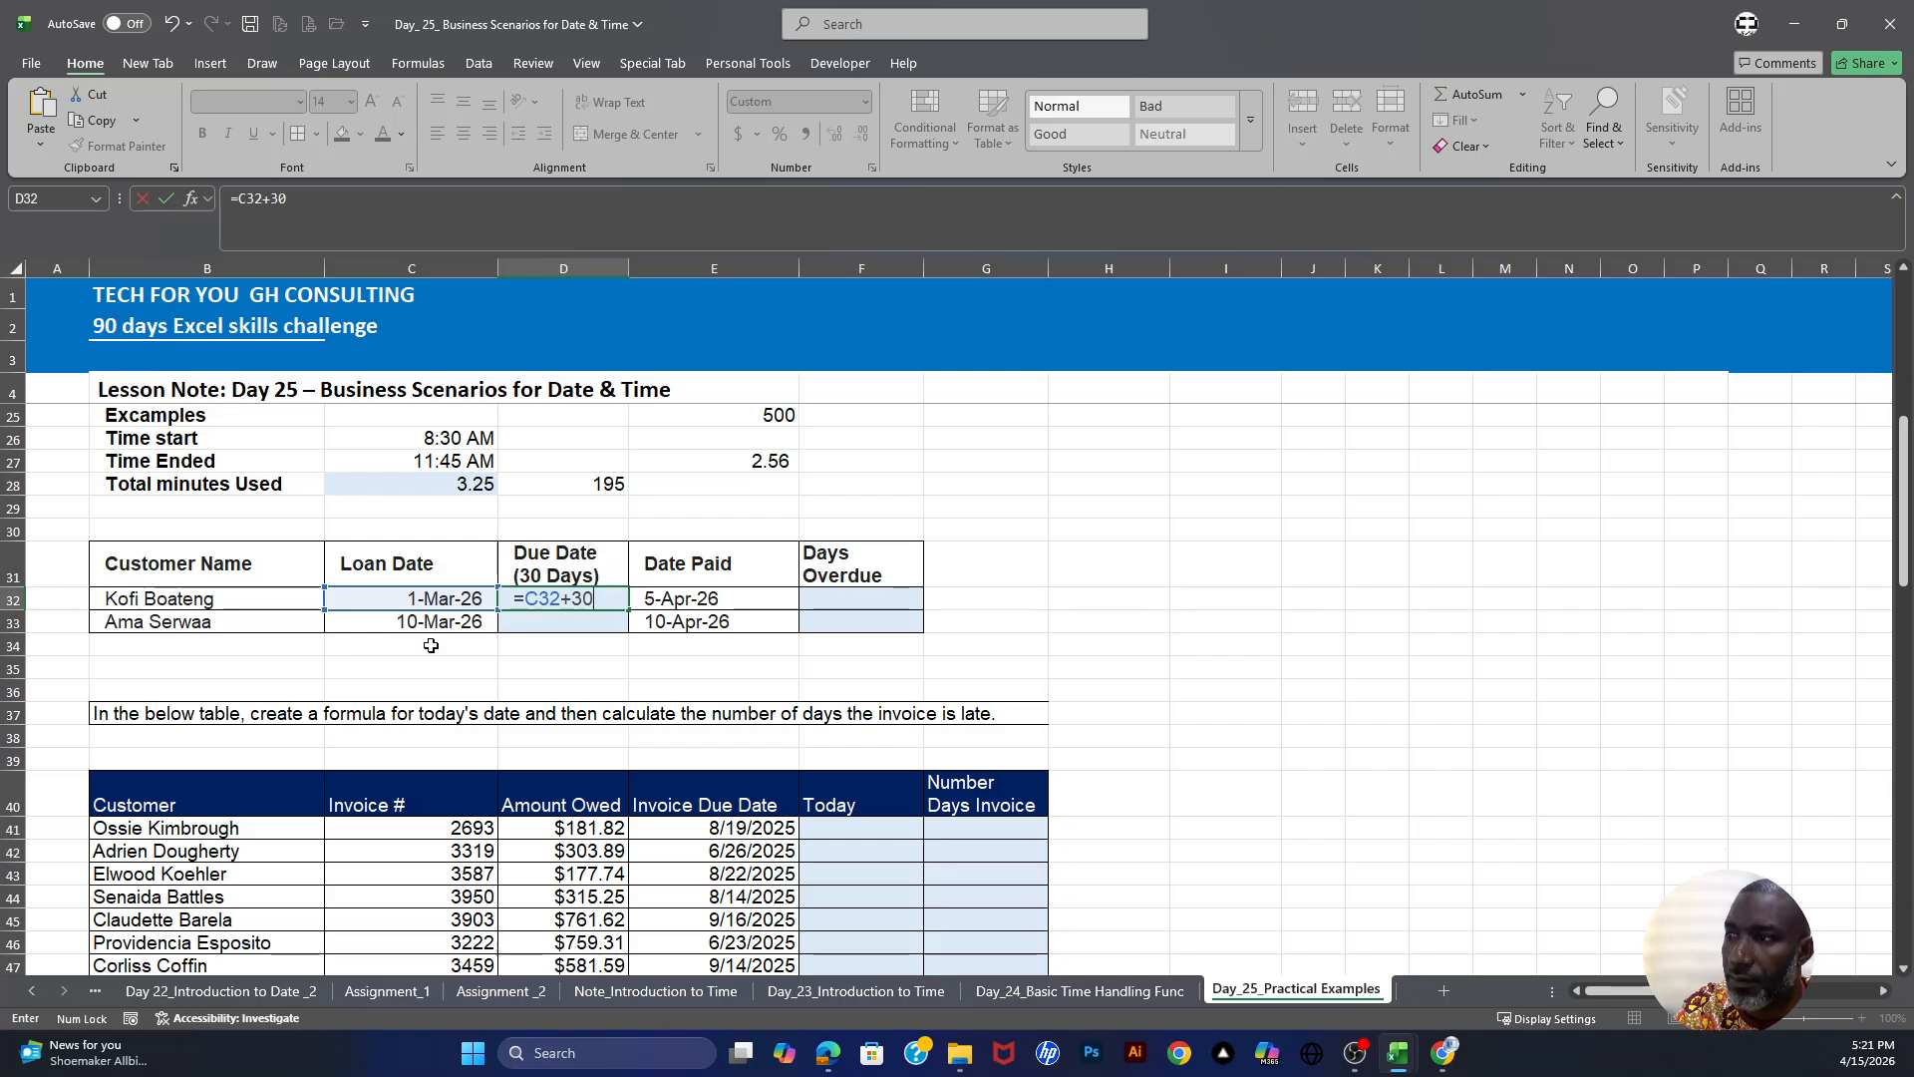
pyautogui.press('Return')
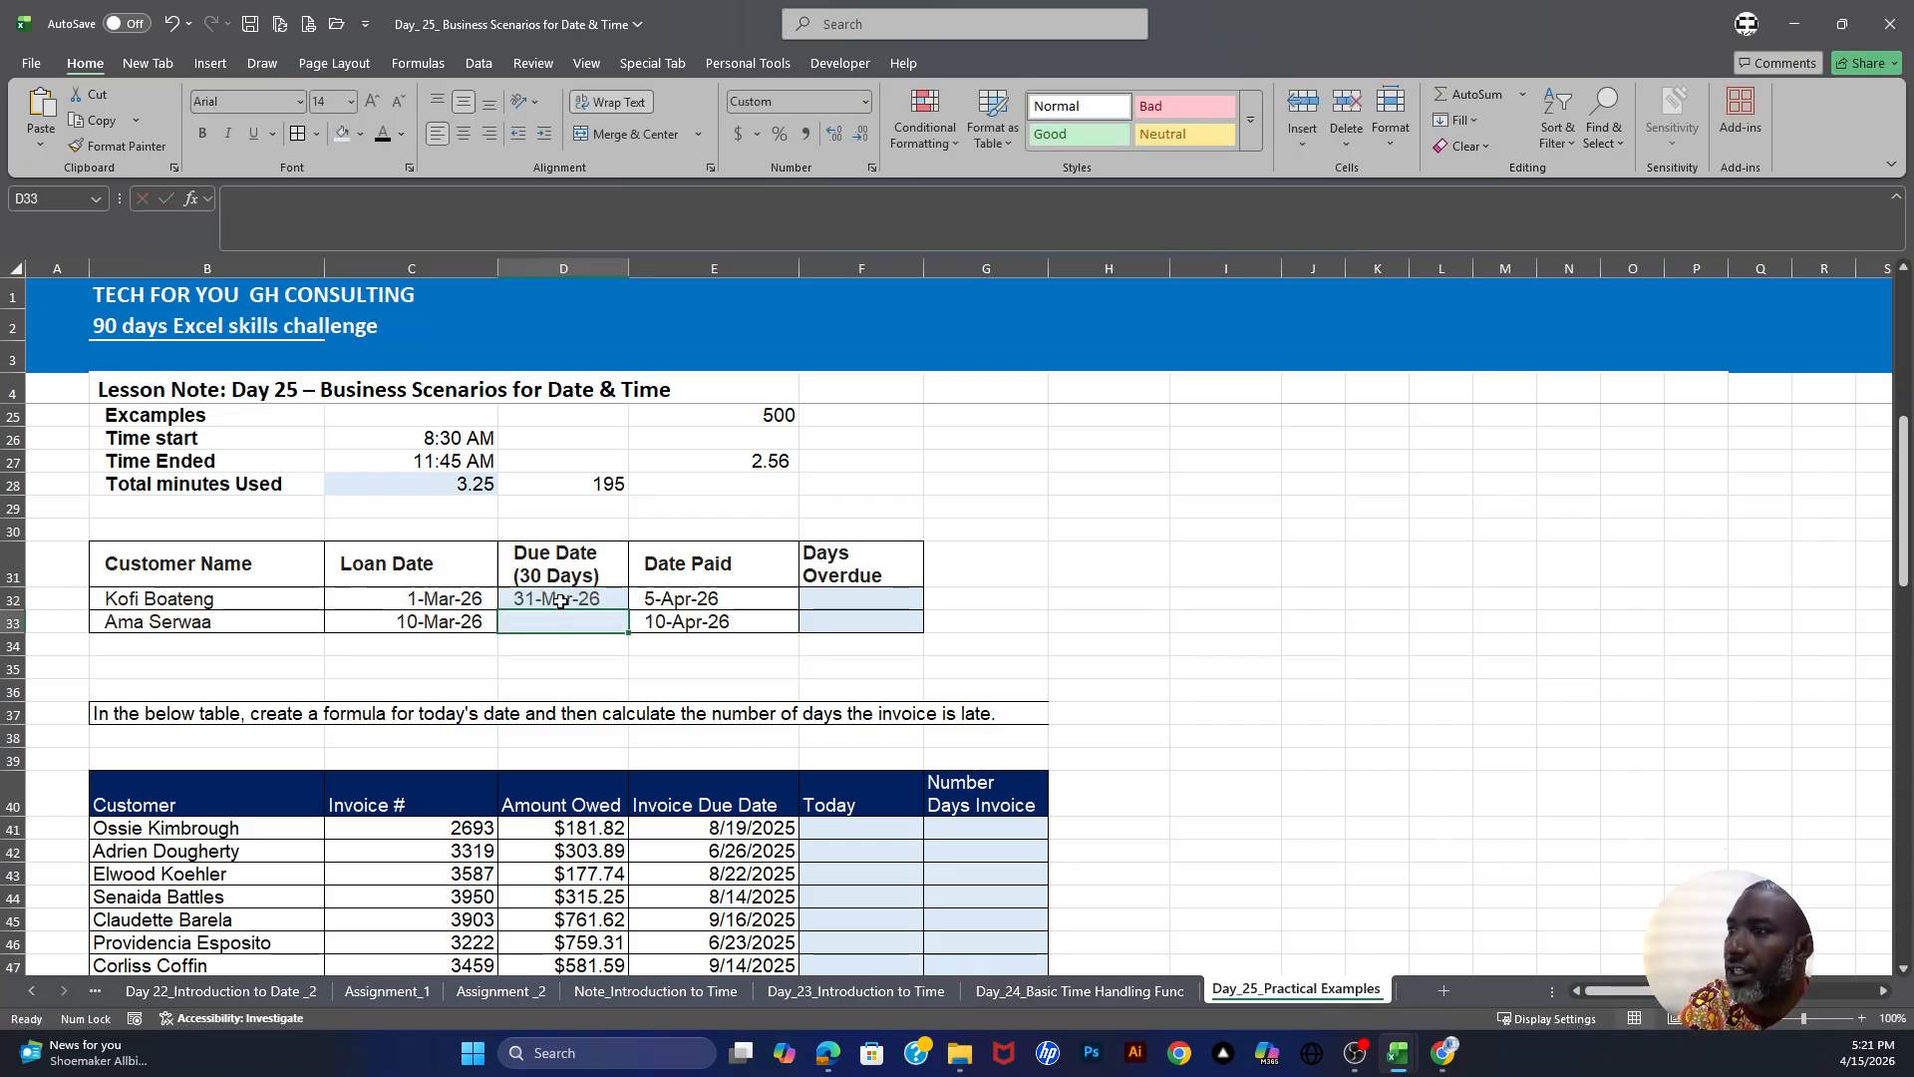
# - Enter =E32-D32 in F32 to calculate the first customer's days overdue
pyautogui.click(900, 601)
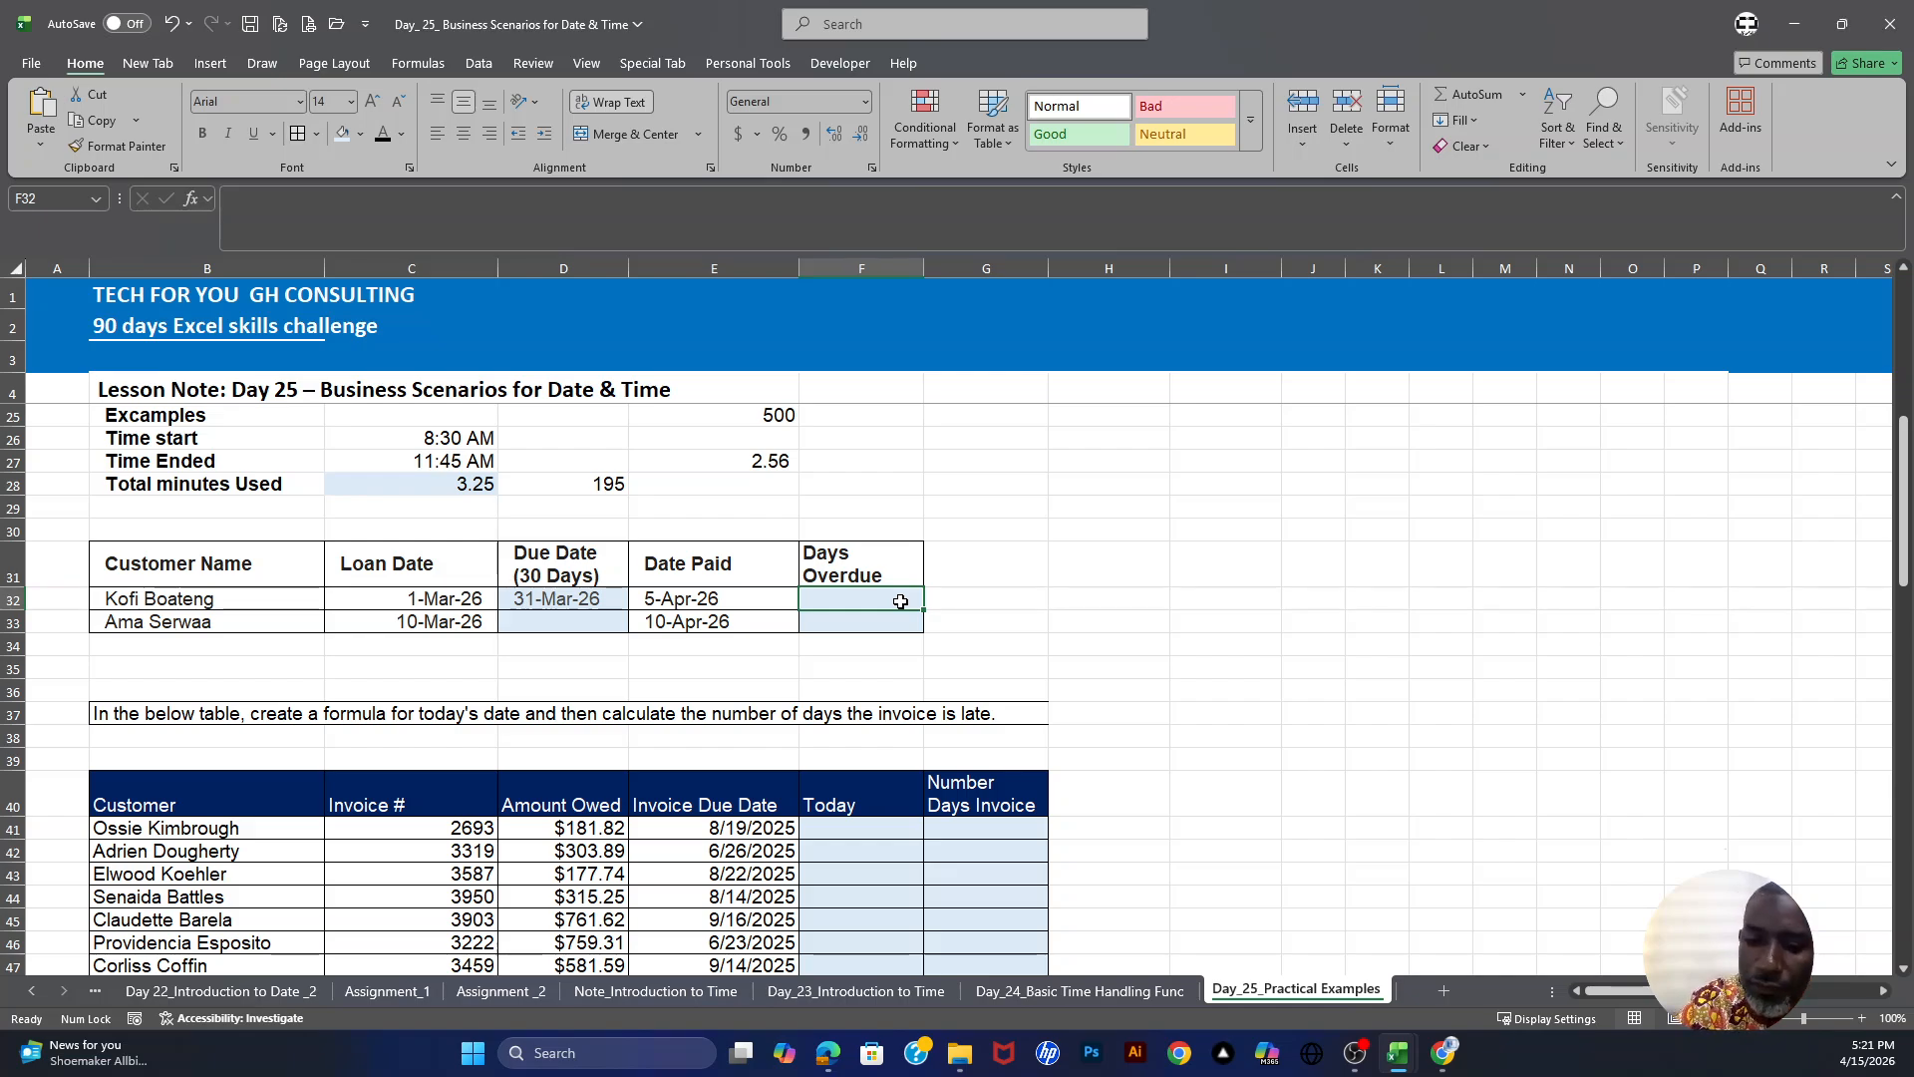
pyautogui.write('=')
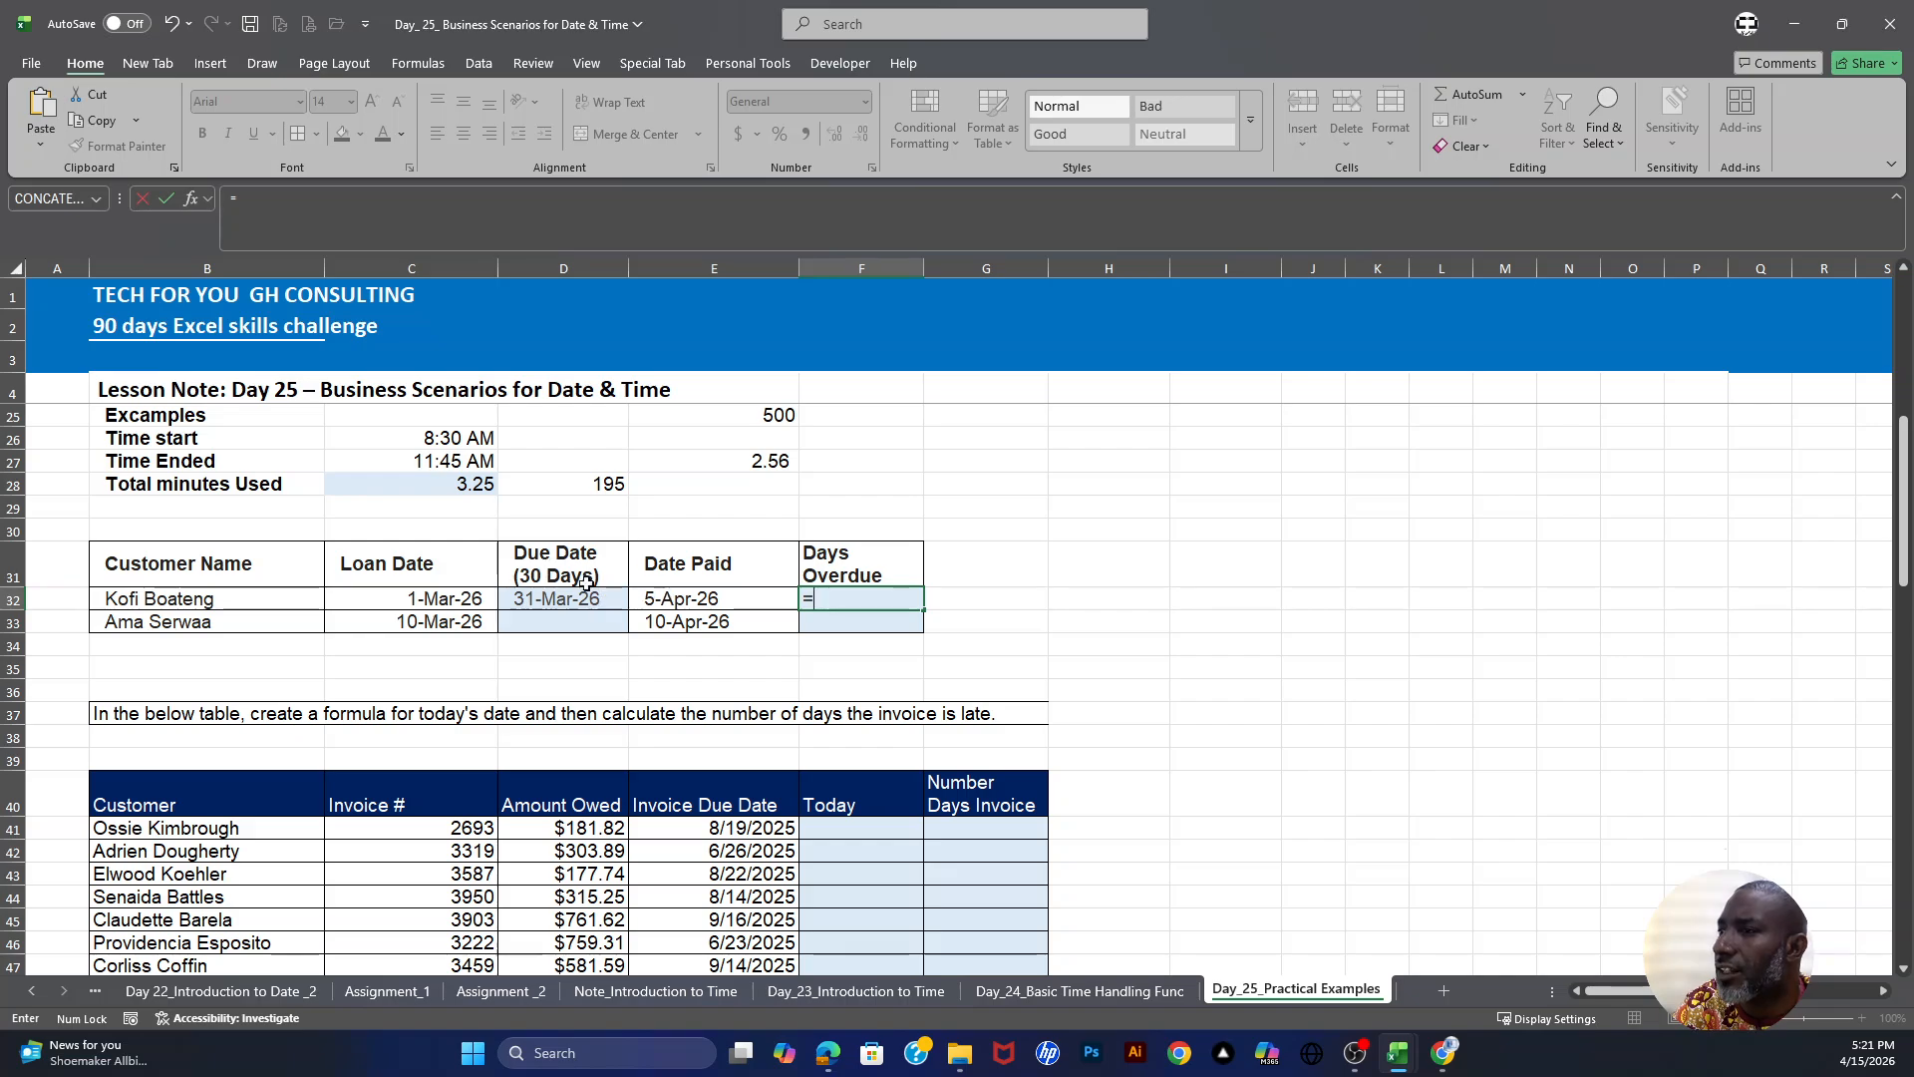
pyautogui.click(708, 600)
pyautogui.write('-')
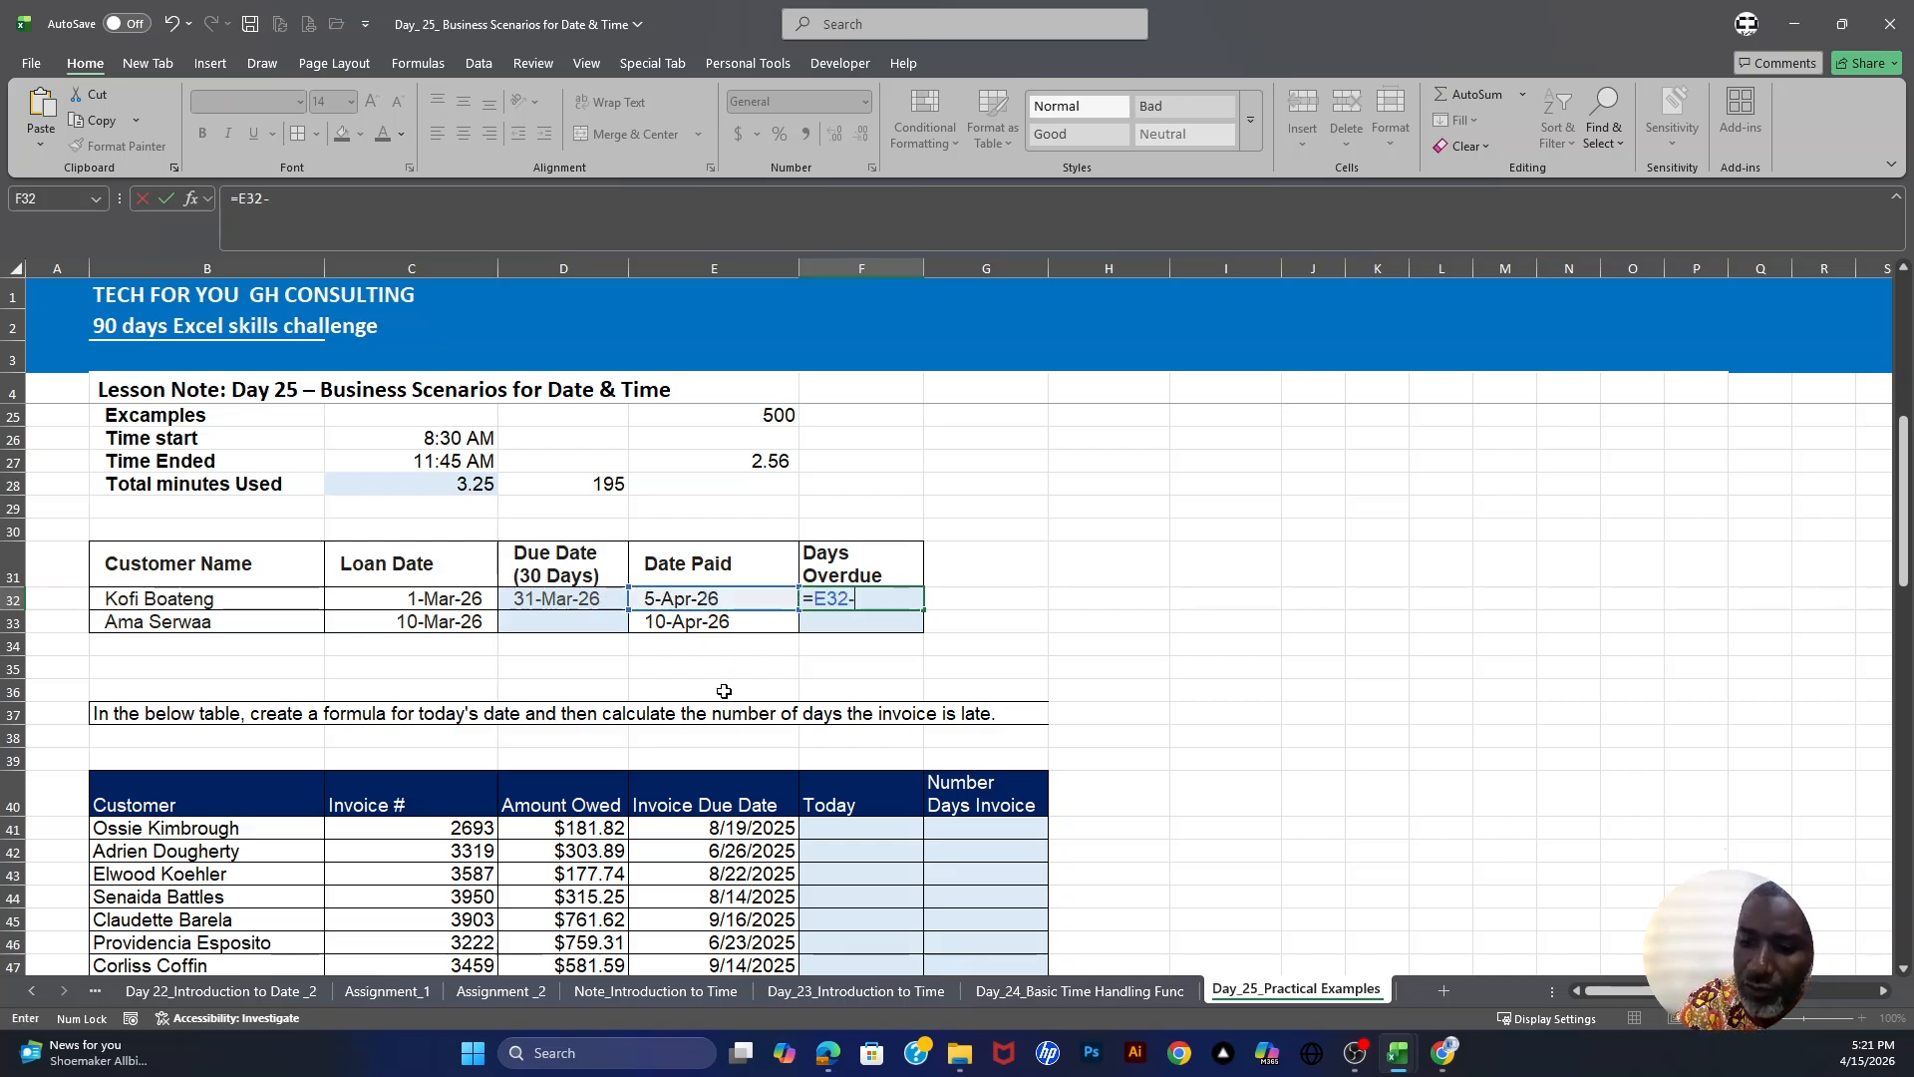
pyautogui.click(596, 601)
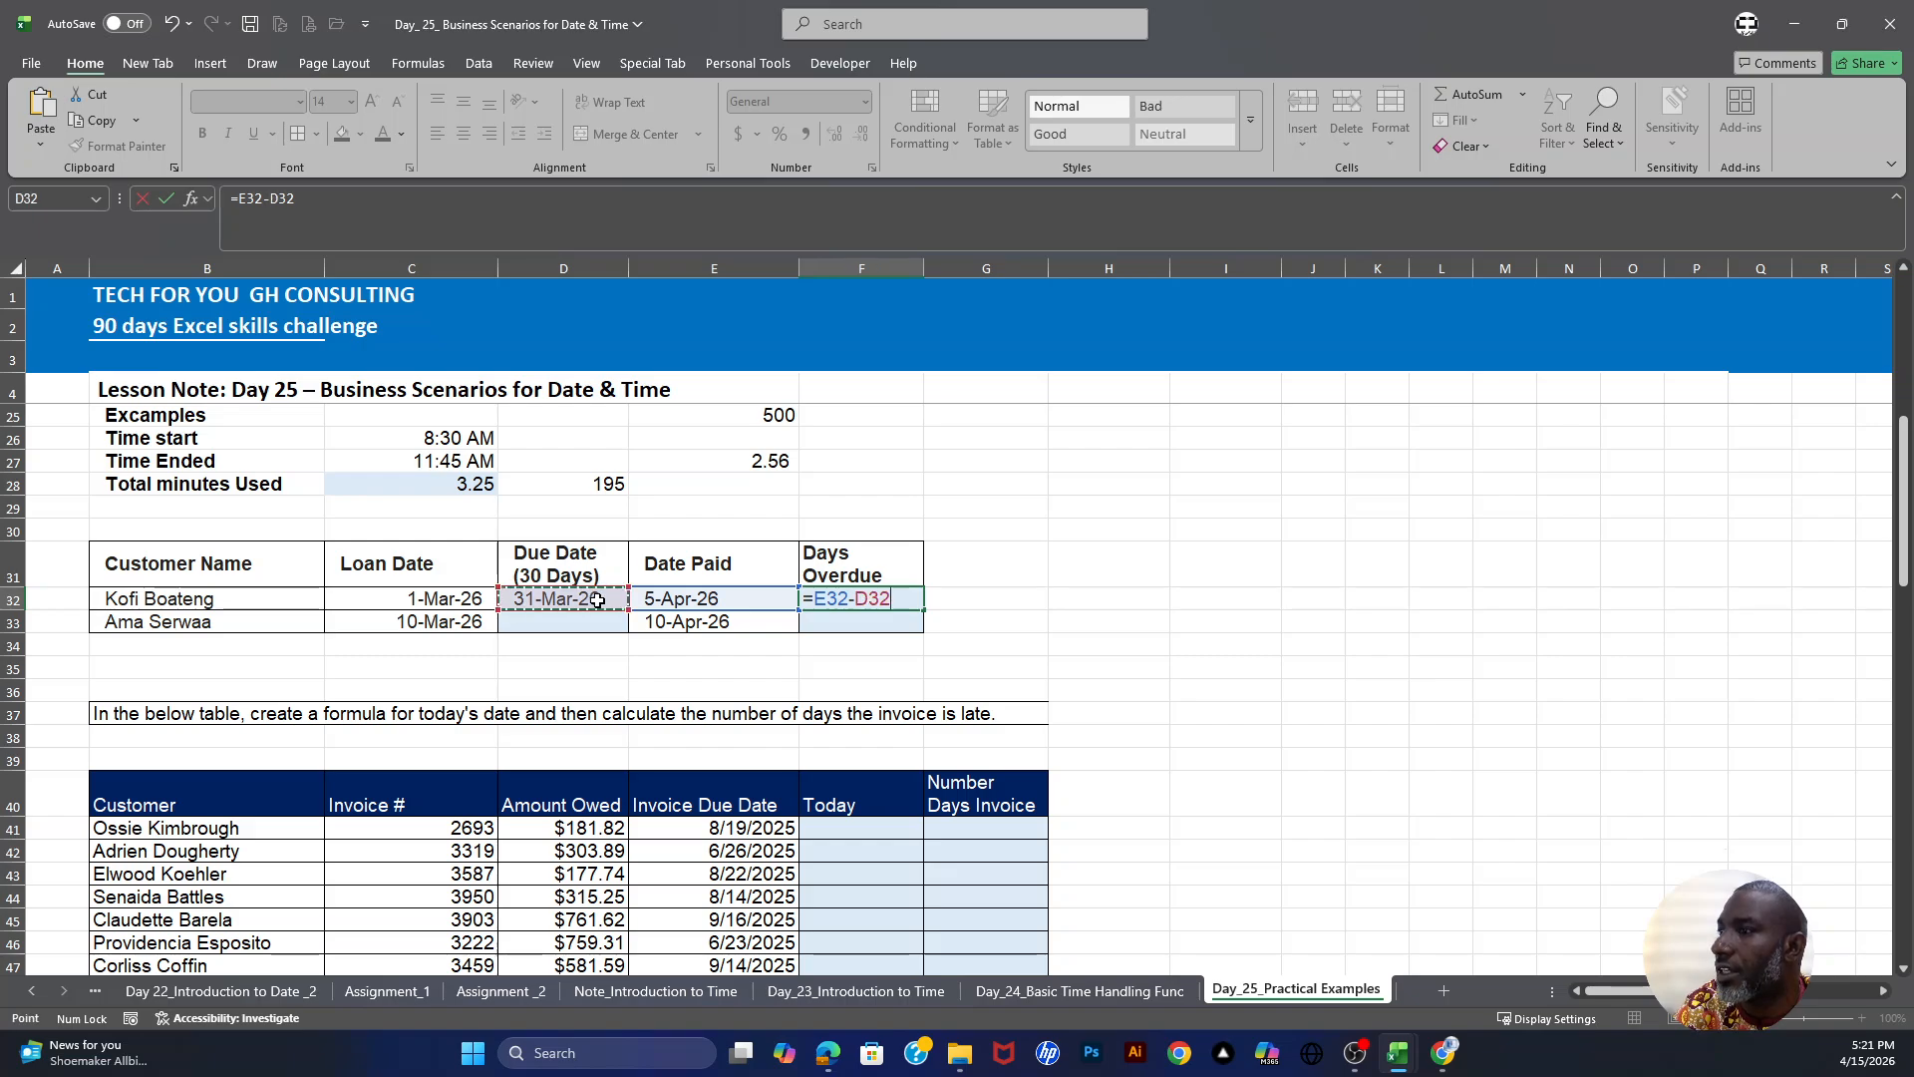
pyautogui.press('Return')
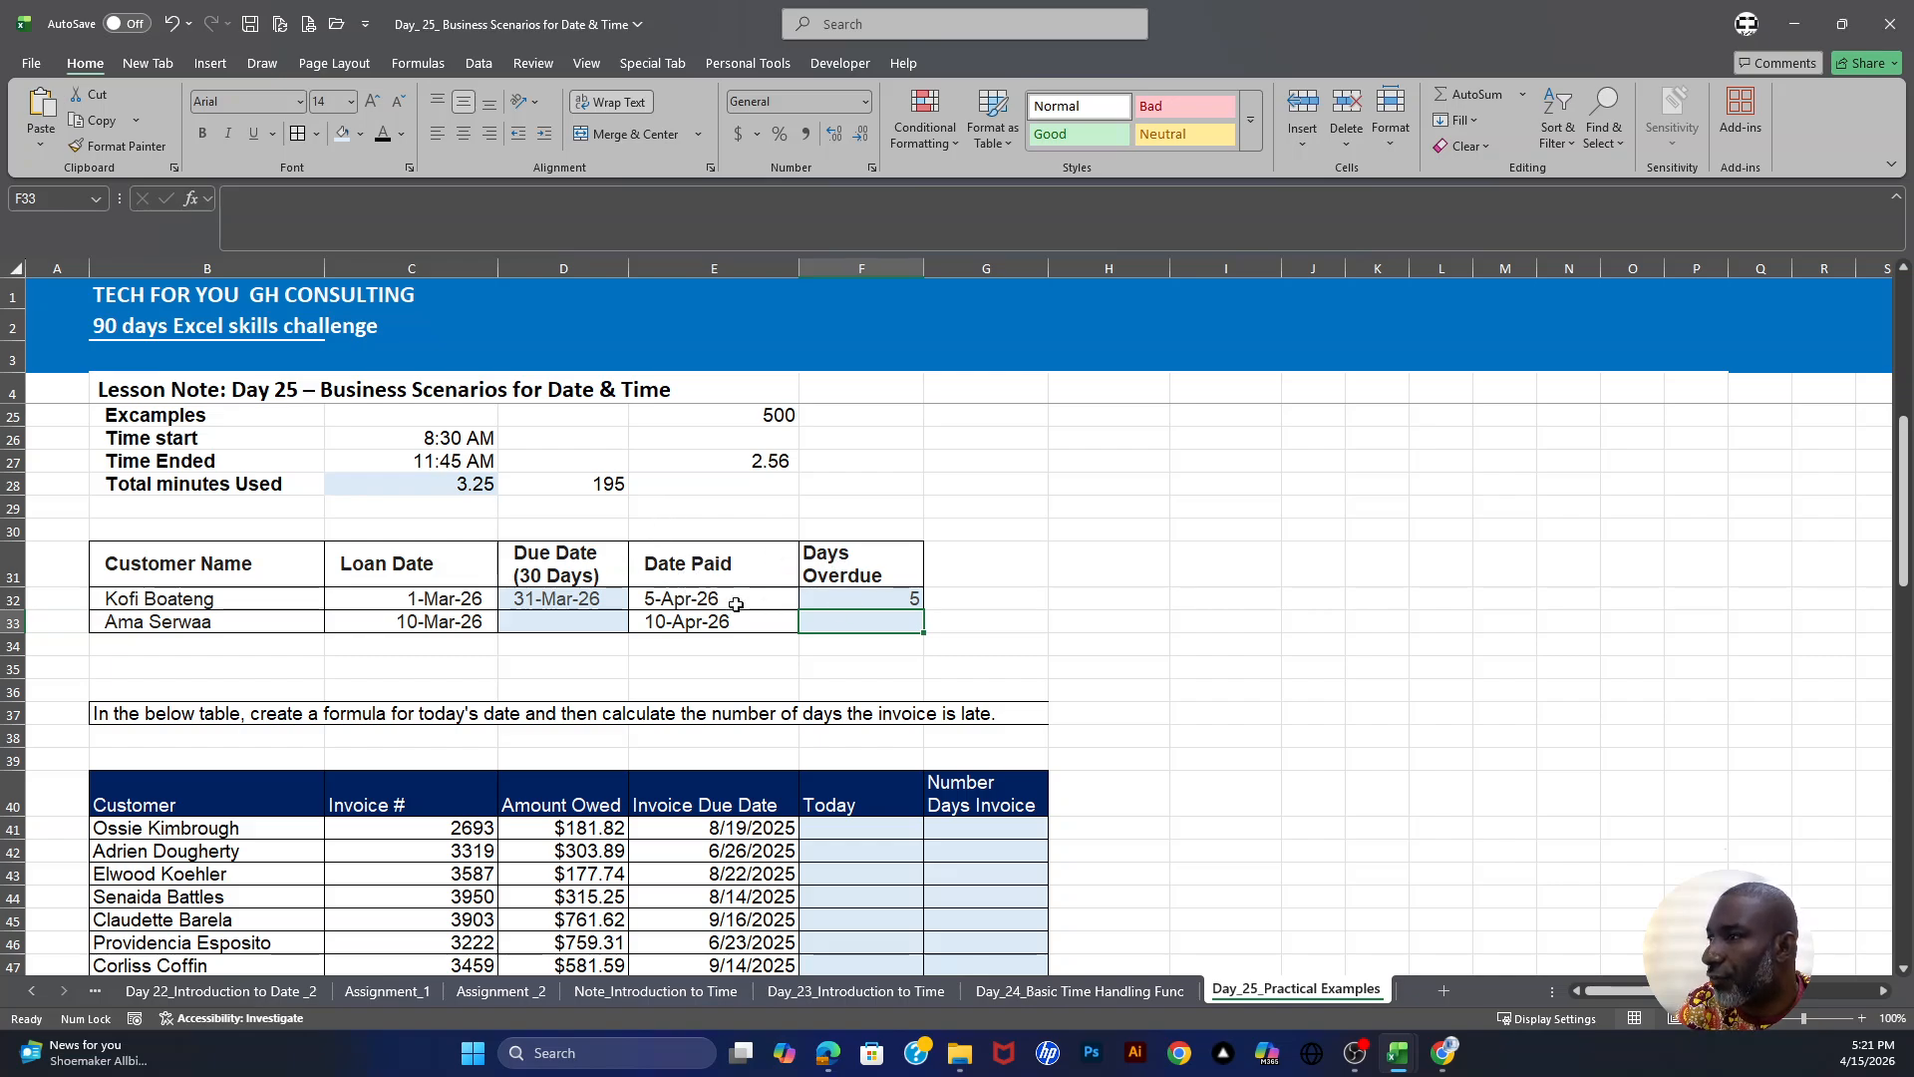
# - Enter =C33+30 in D33 to calculate the second customer's 30-day due date
pyautogui.click(877, 598)
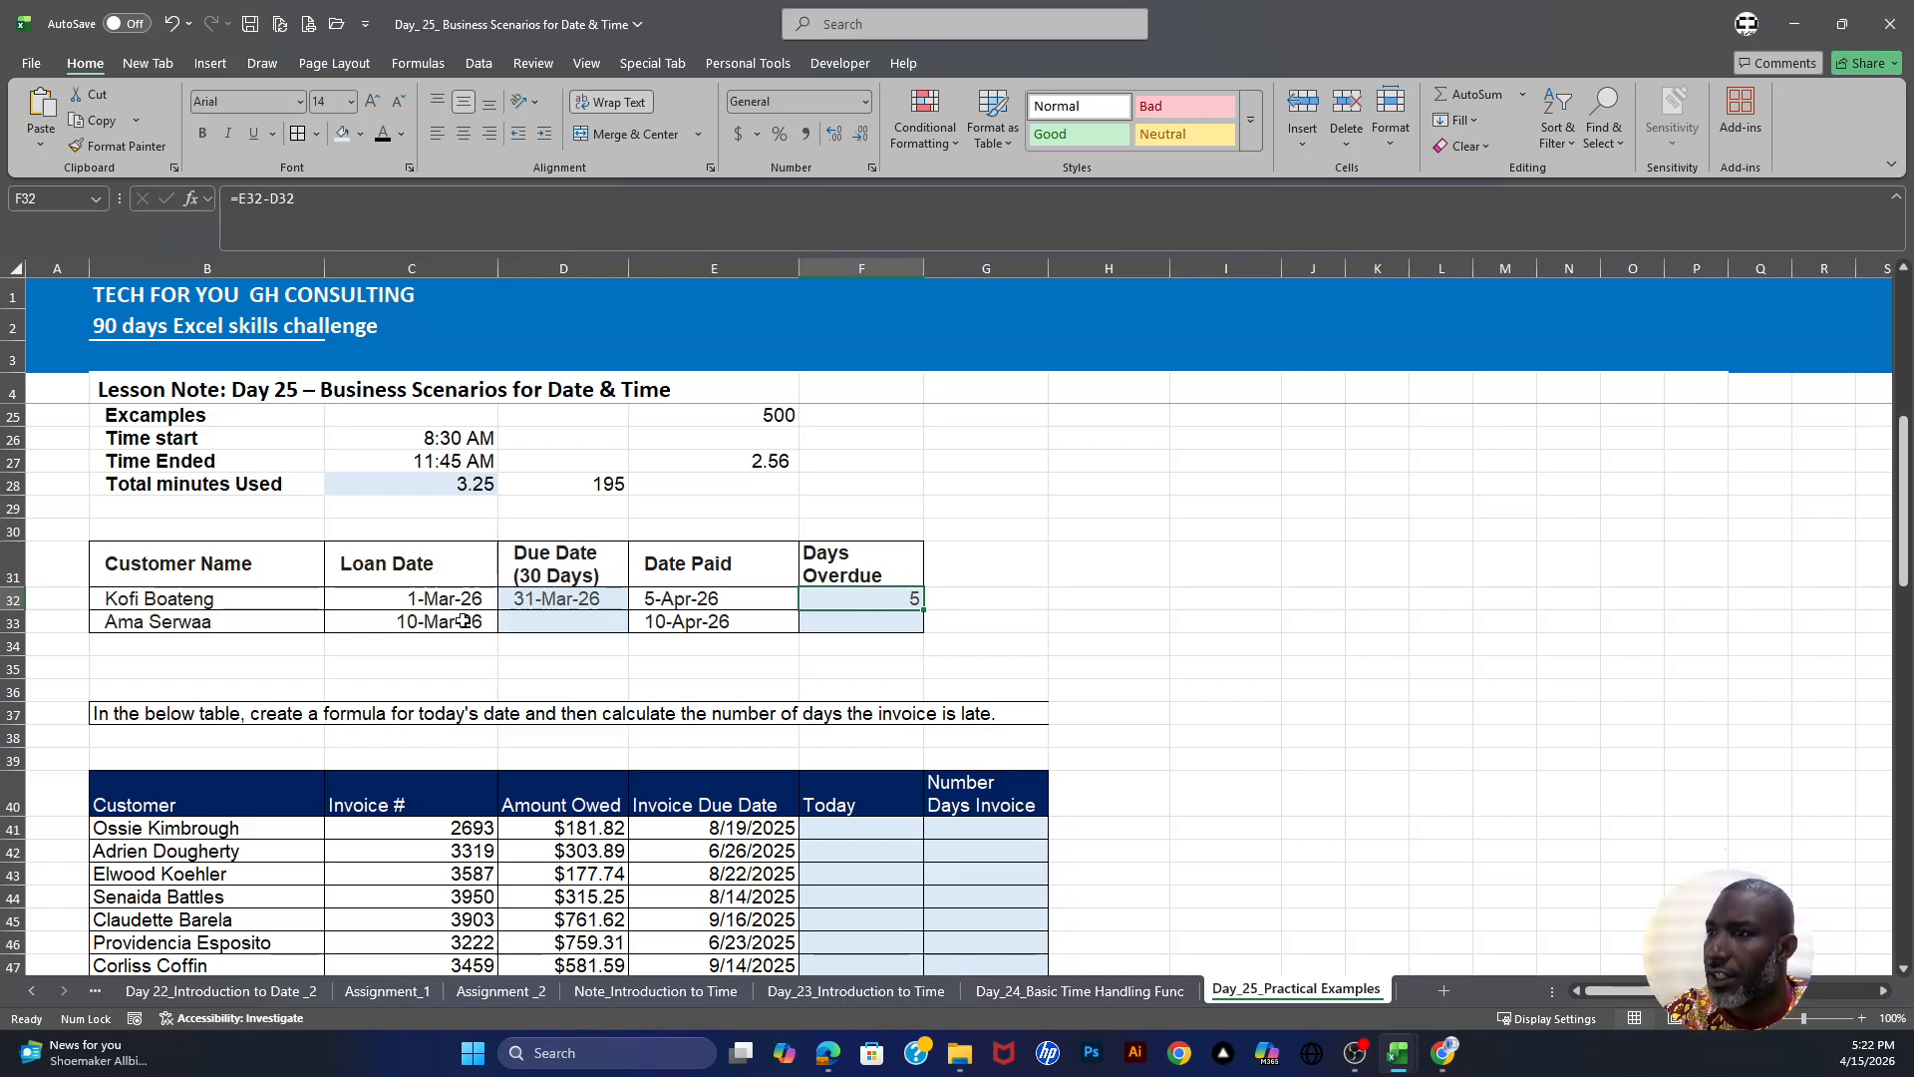
pyautogui.click(534, 623)
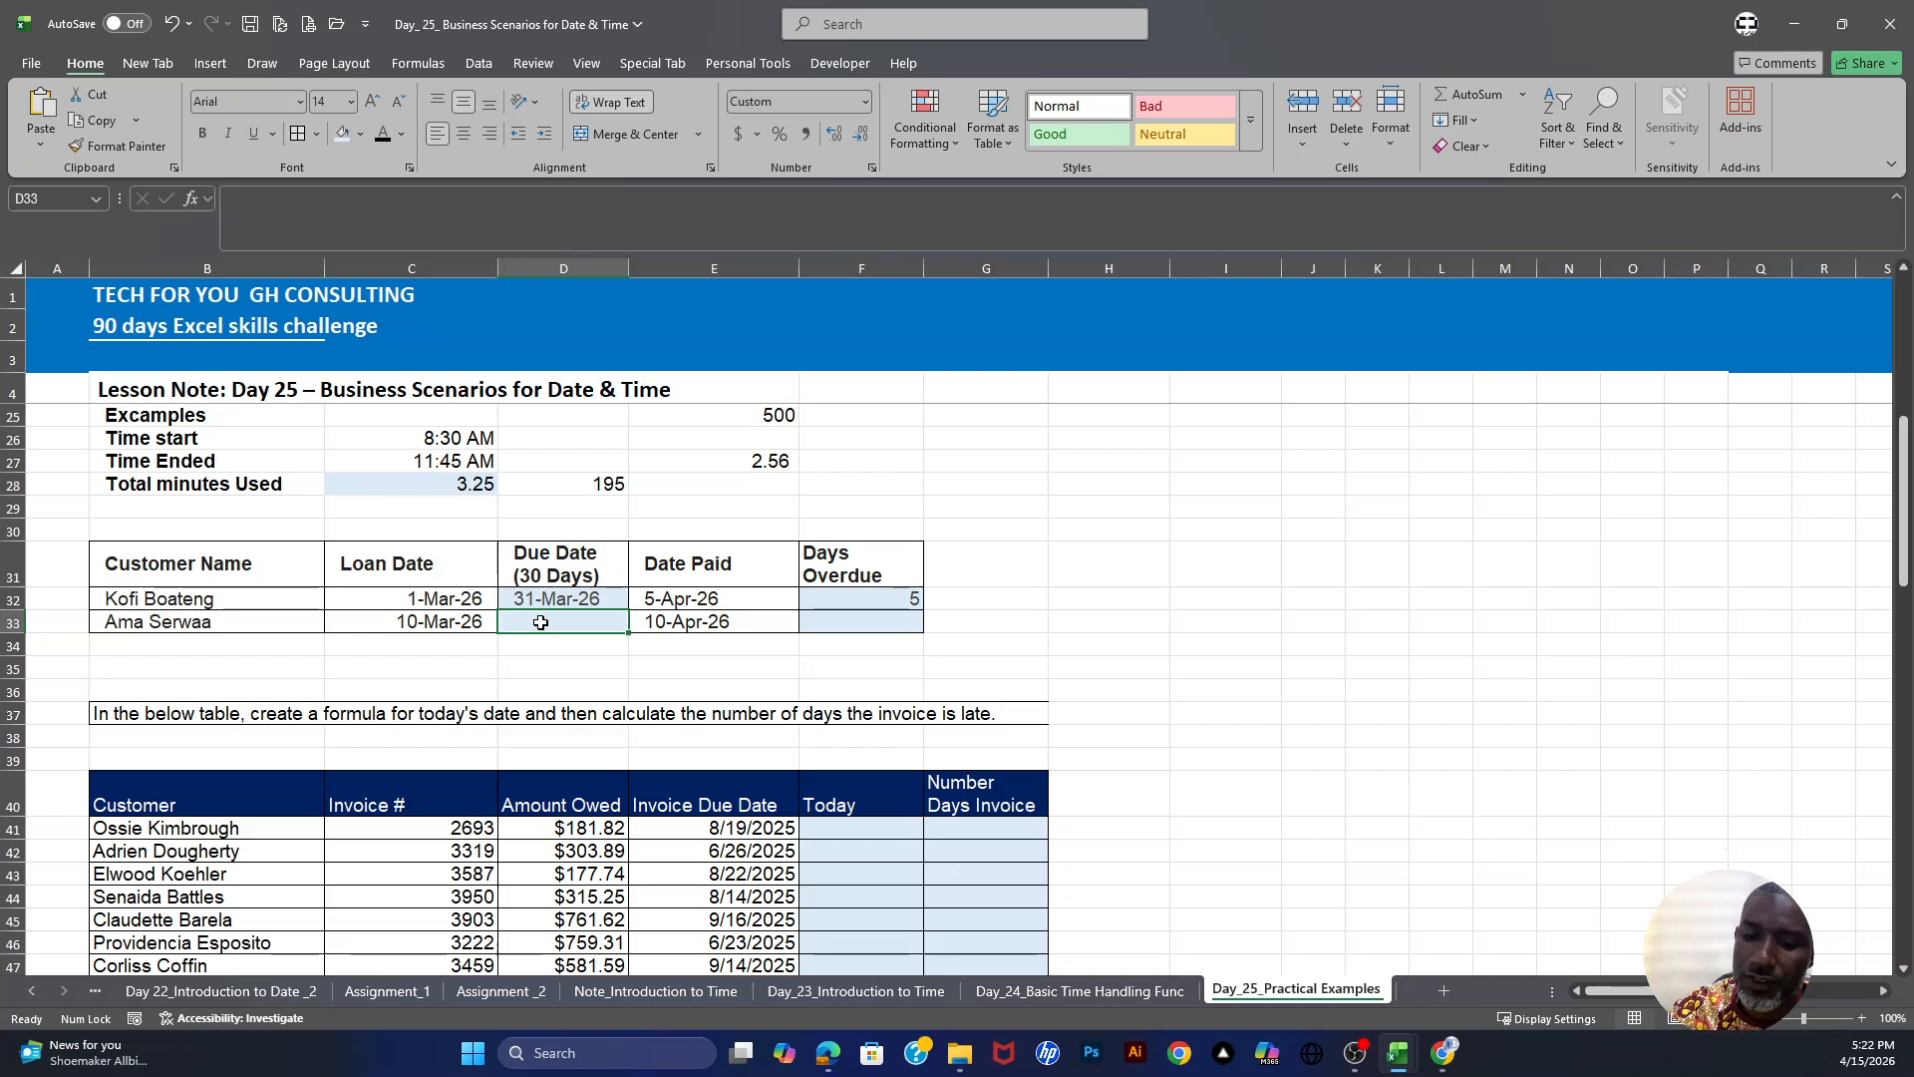
pyautogui.write('=')
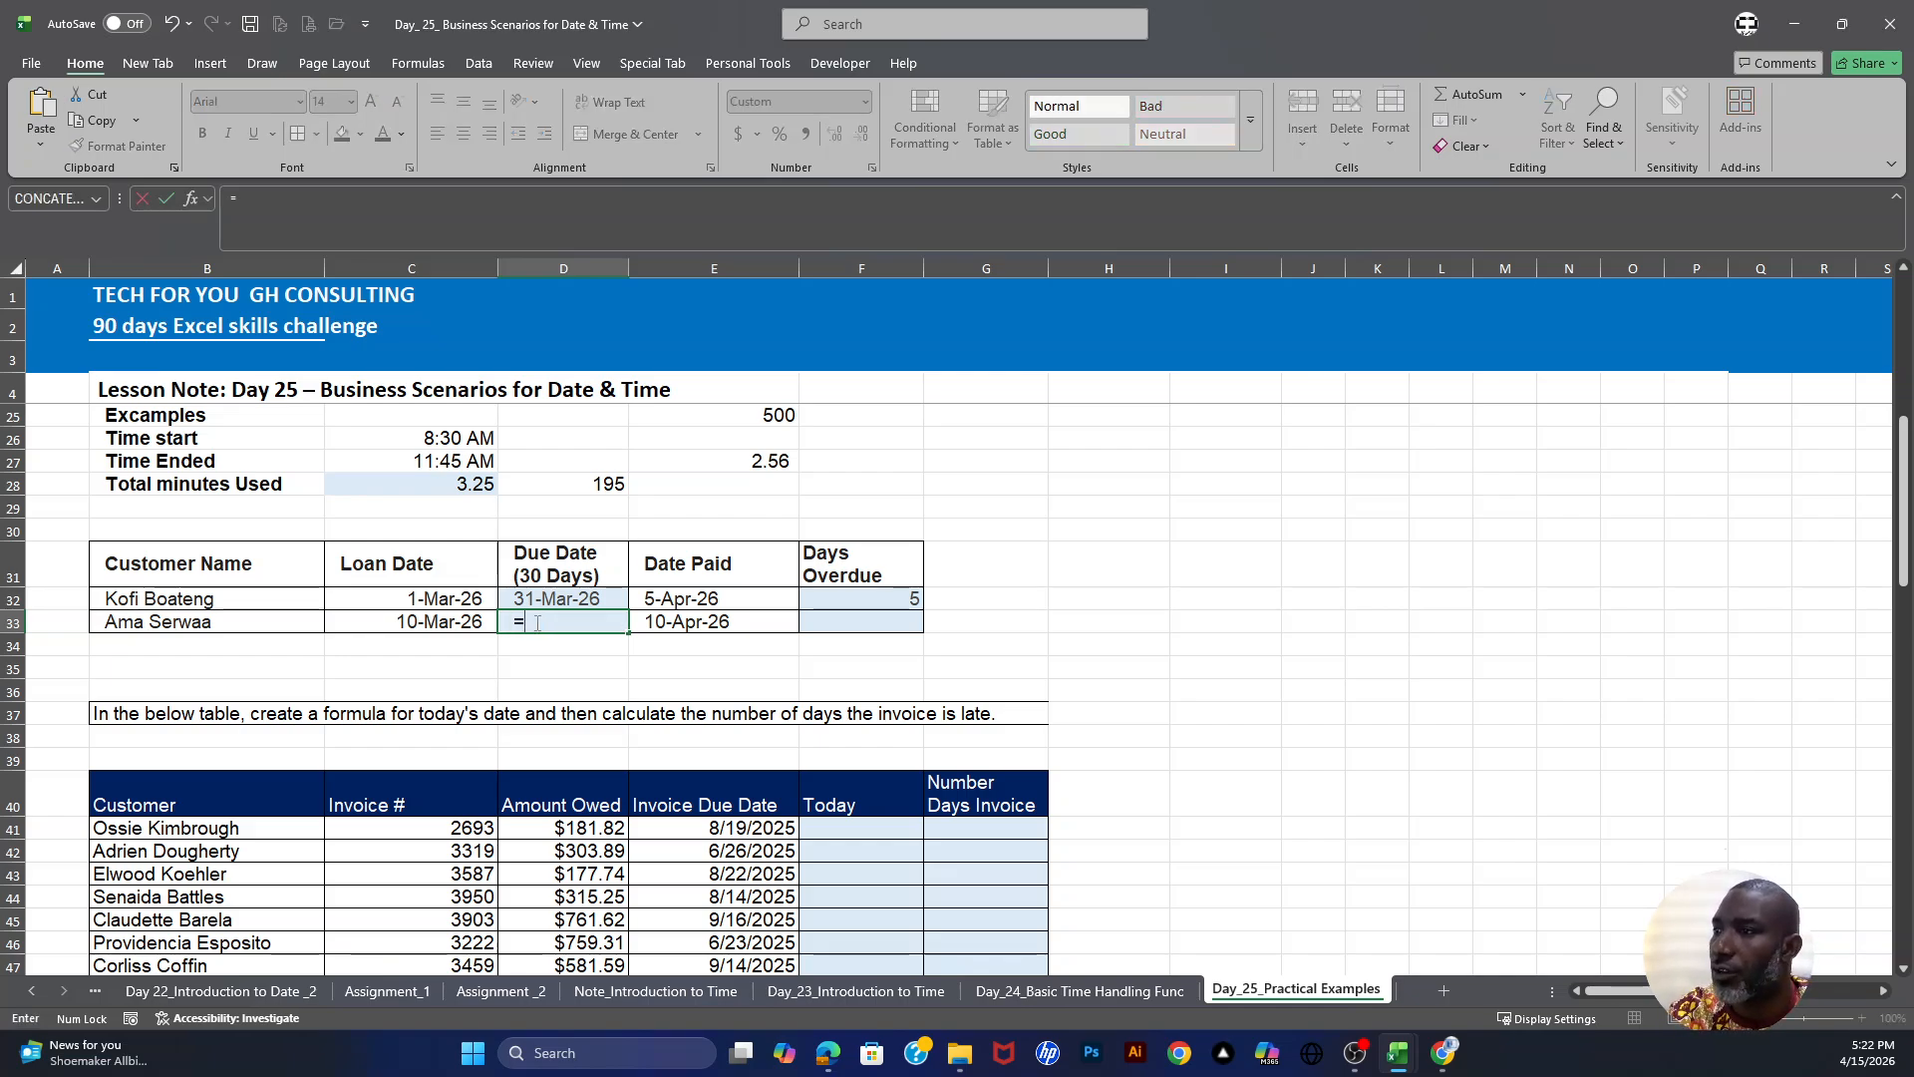
pyautogui.click(430, 622)
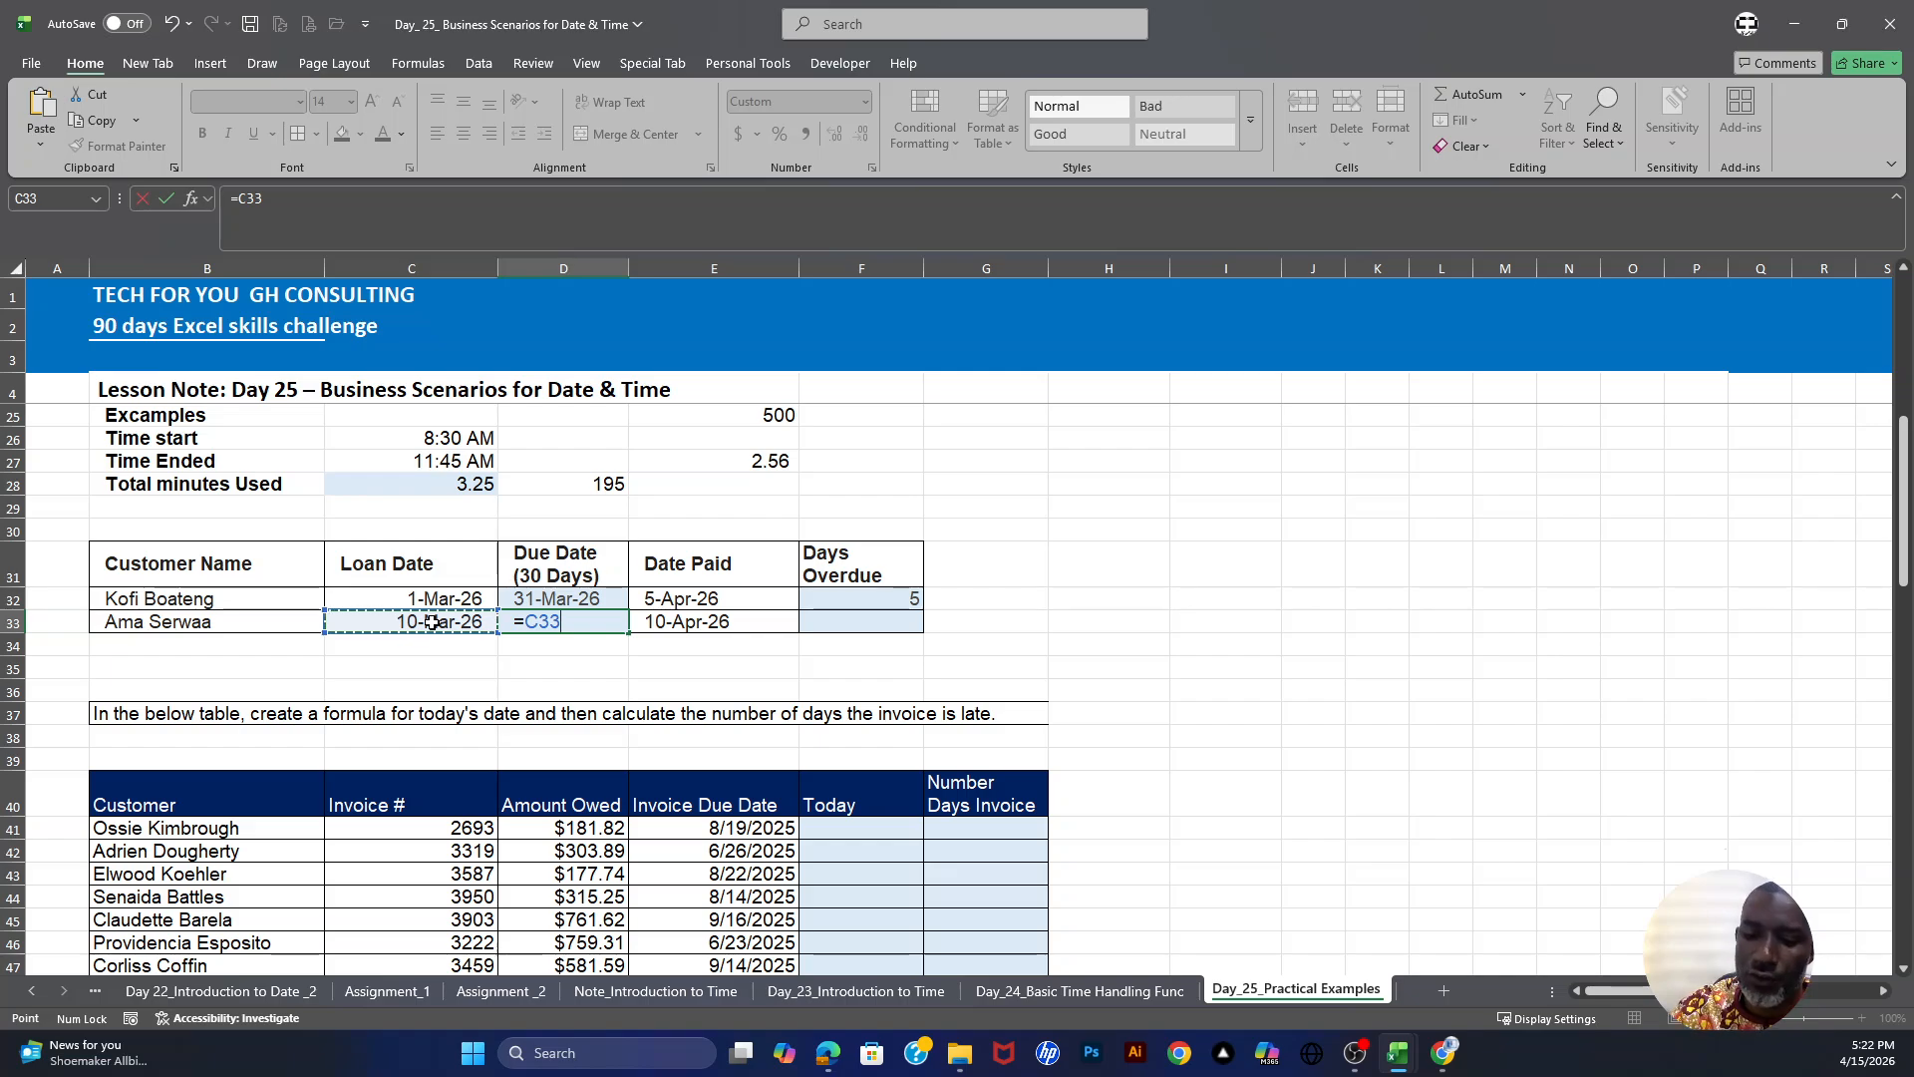
pyautogui.write('+30')
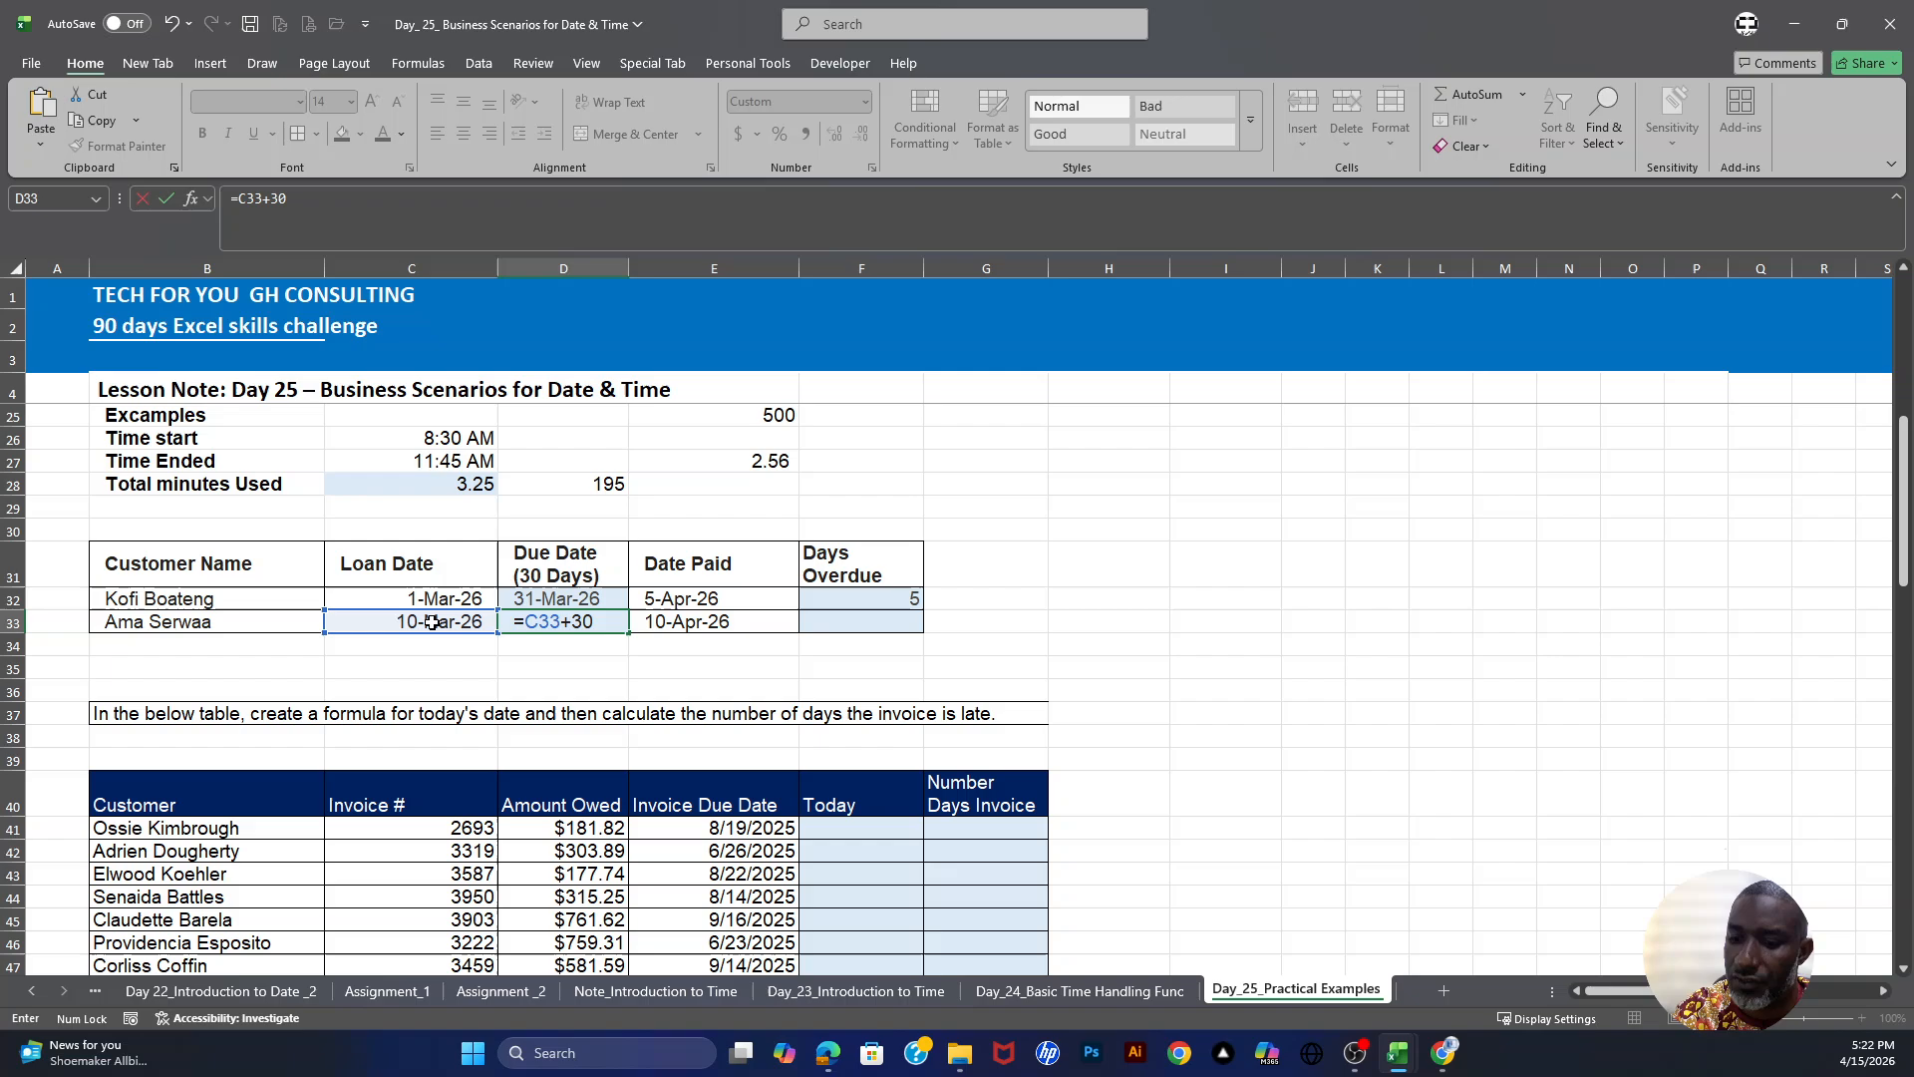
pyautogui.press('Return')
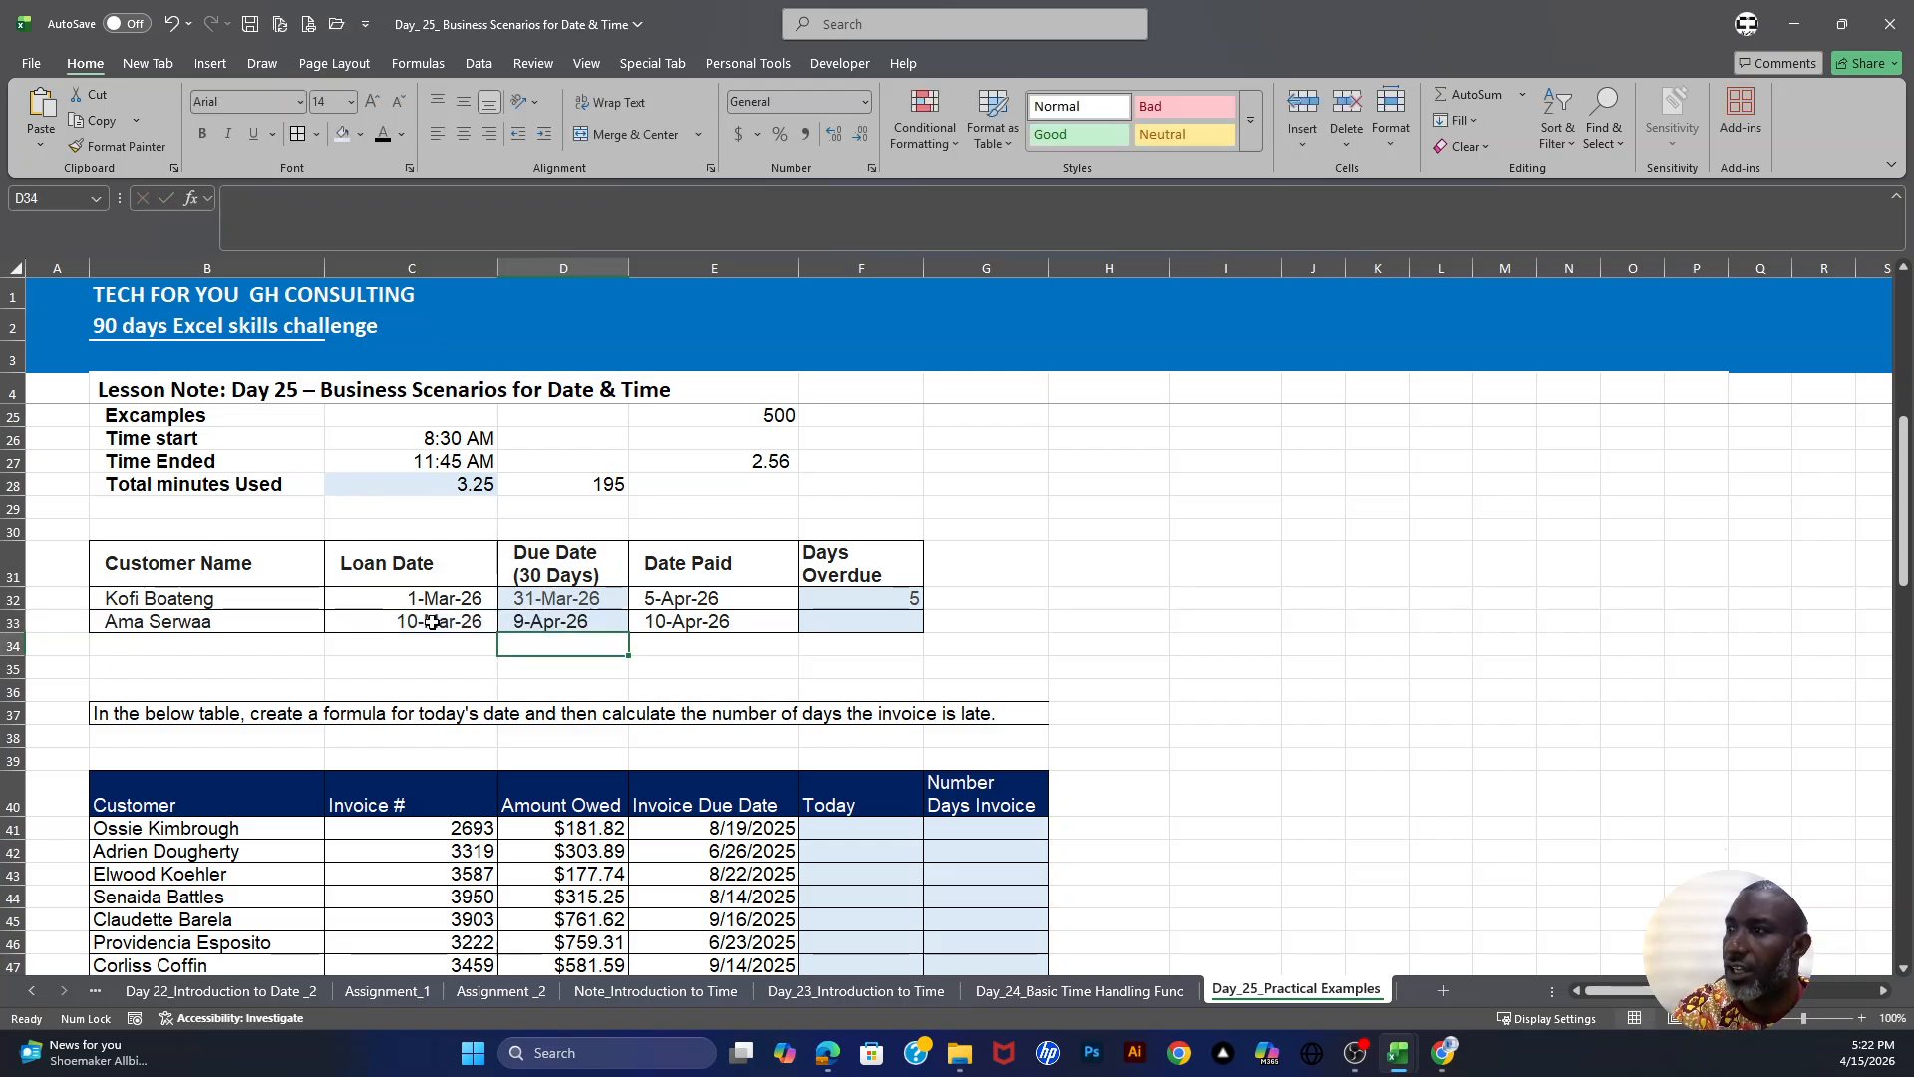
# - Enter =E33-D33 in F33 to calculate the second customer's days overdue
pyautogui.click(539, 619)
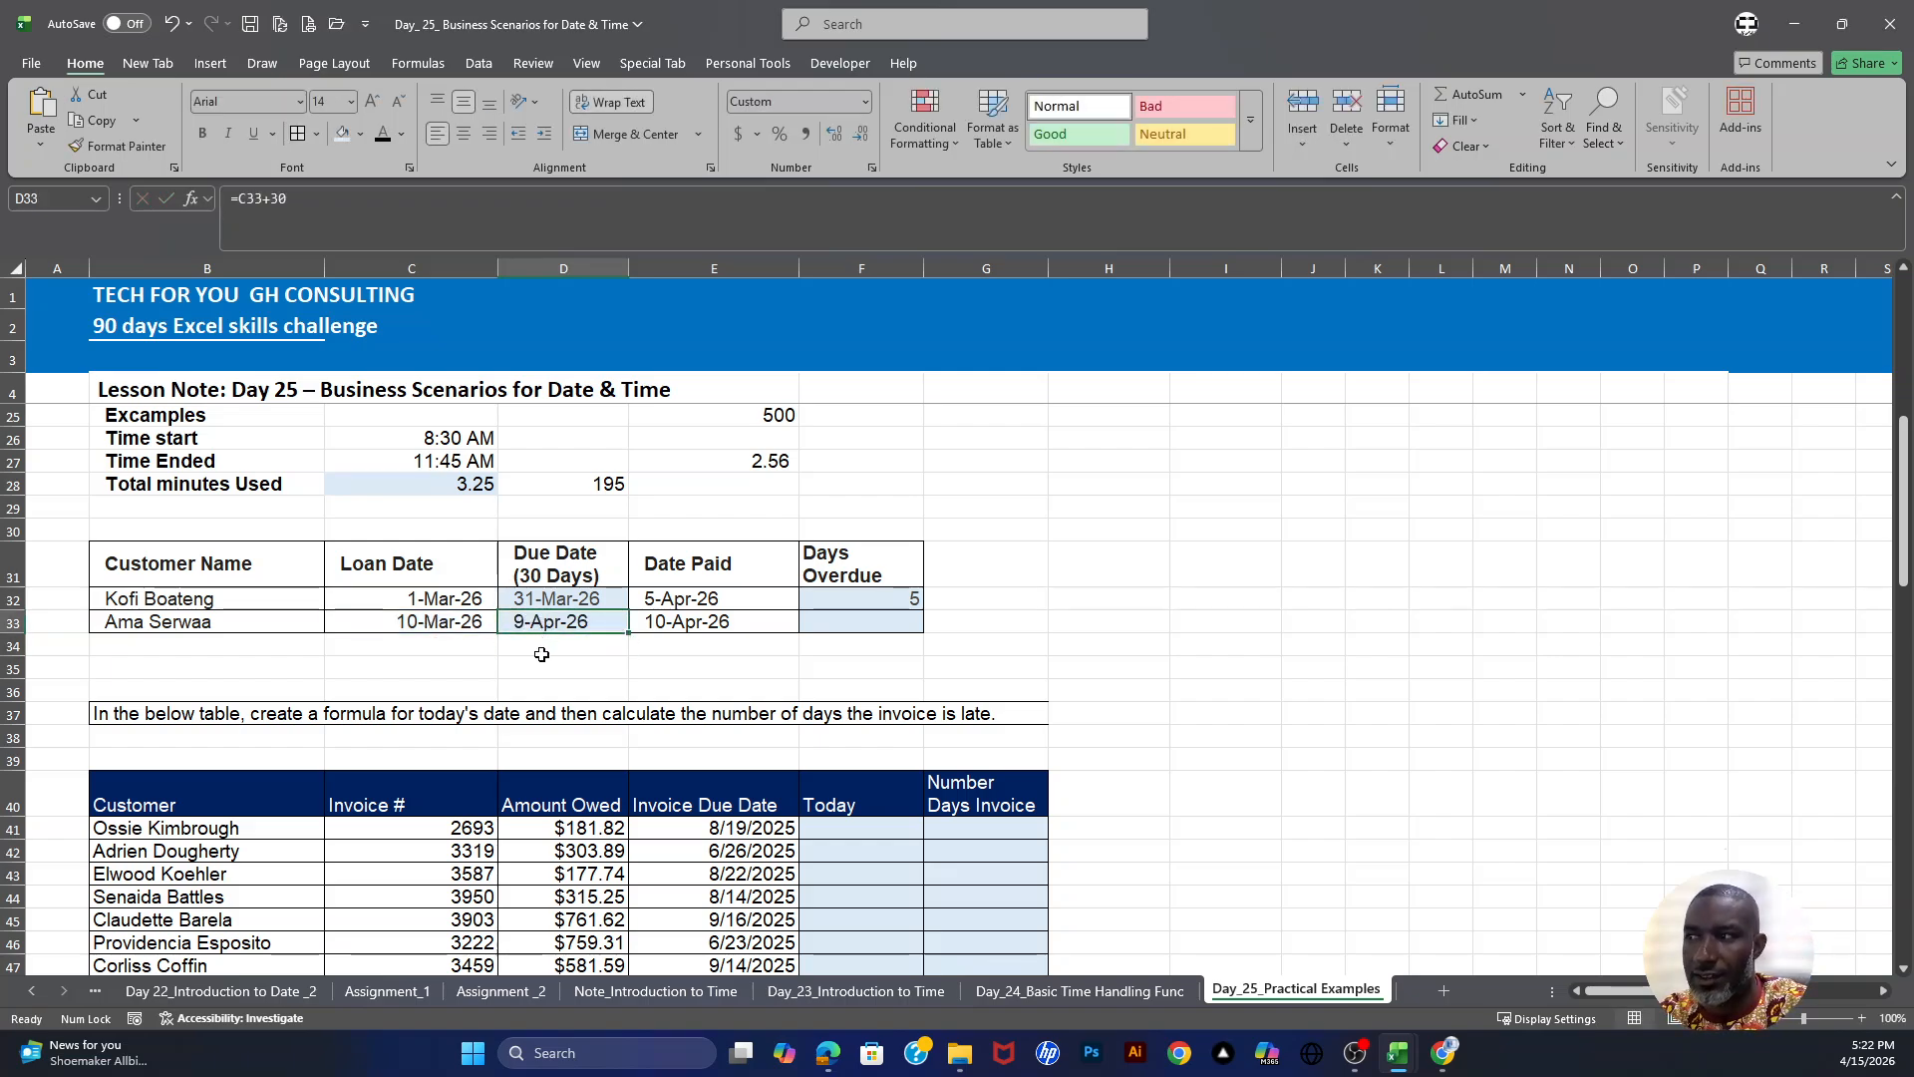
pyautogui.click(714, 618)
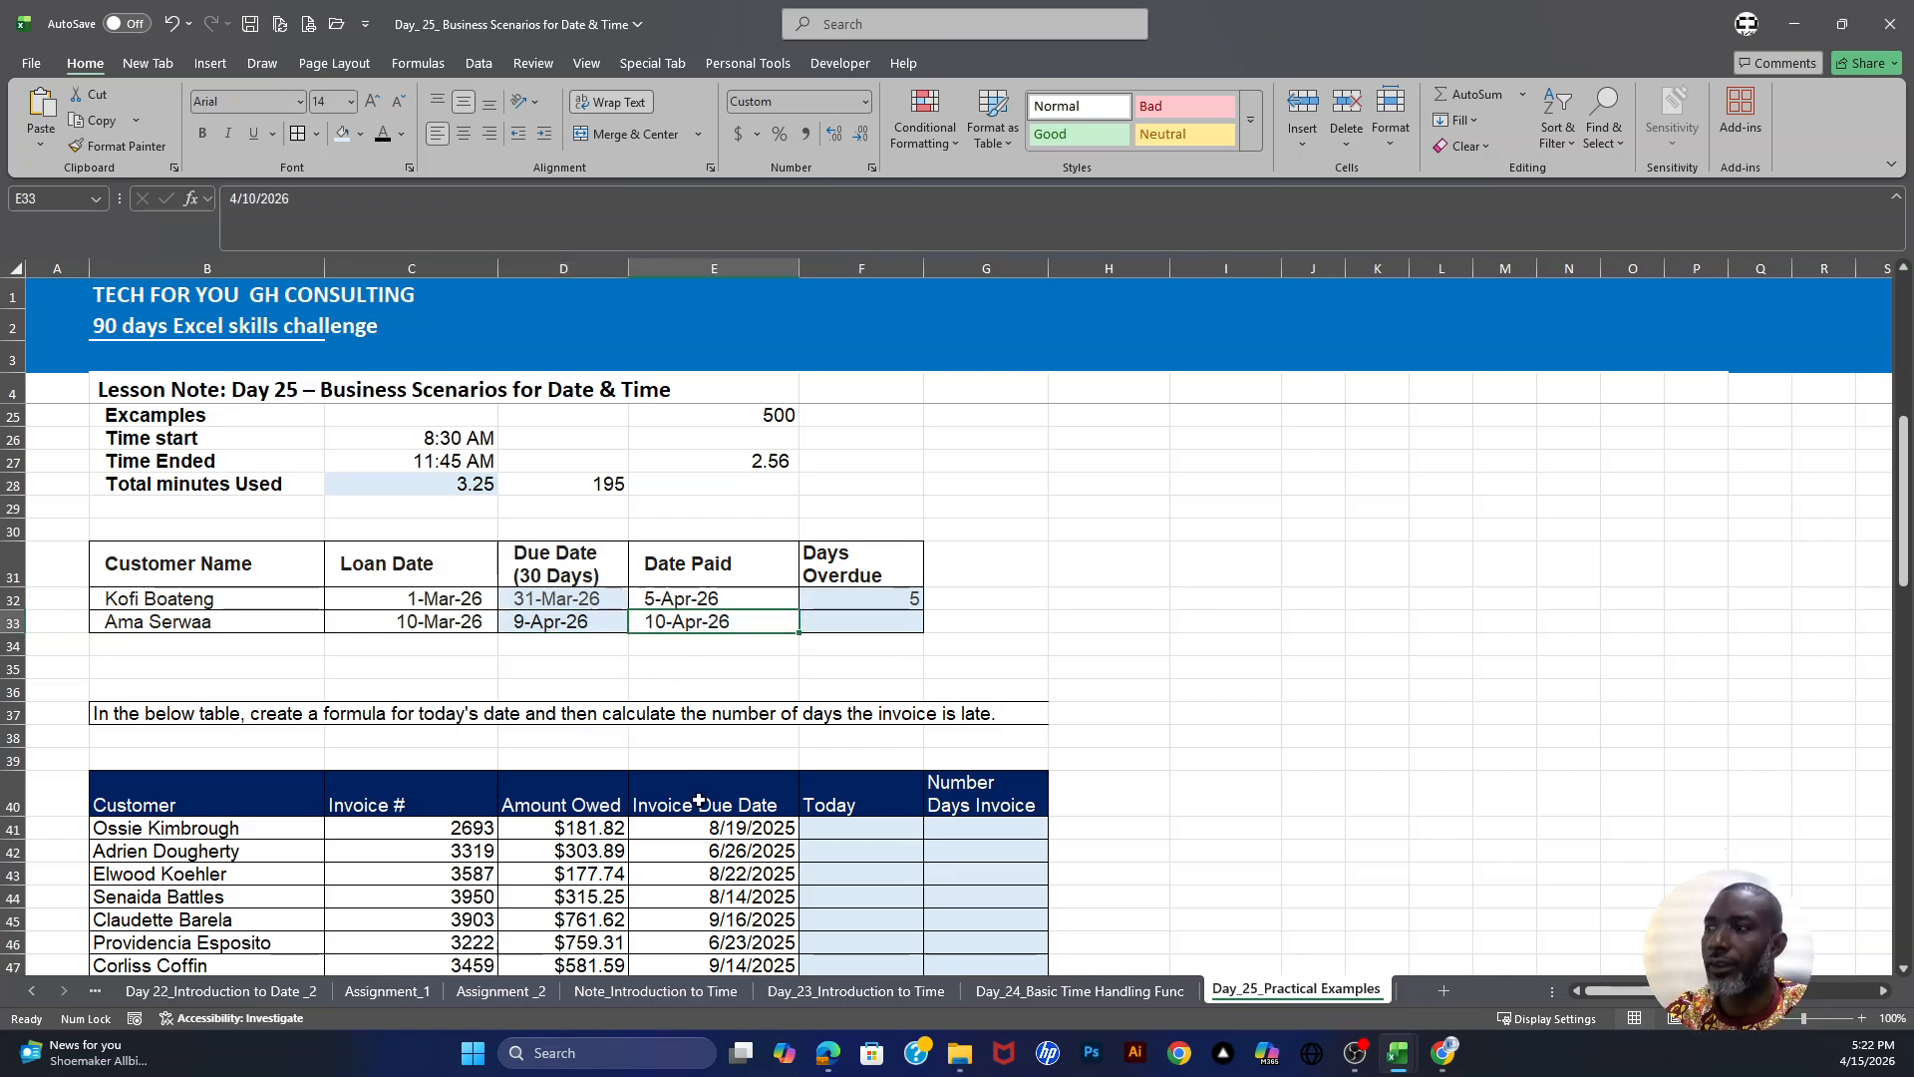
pyautogui.click(862, 620)
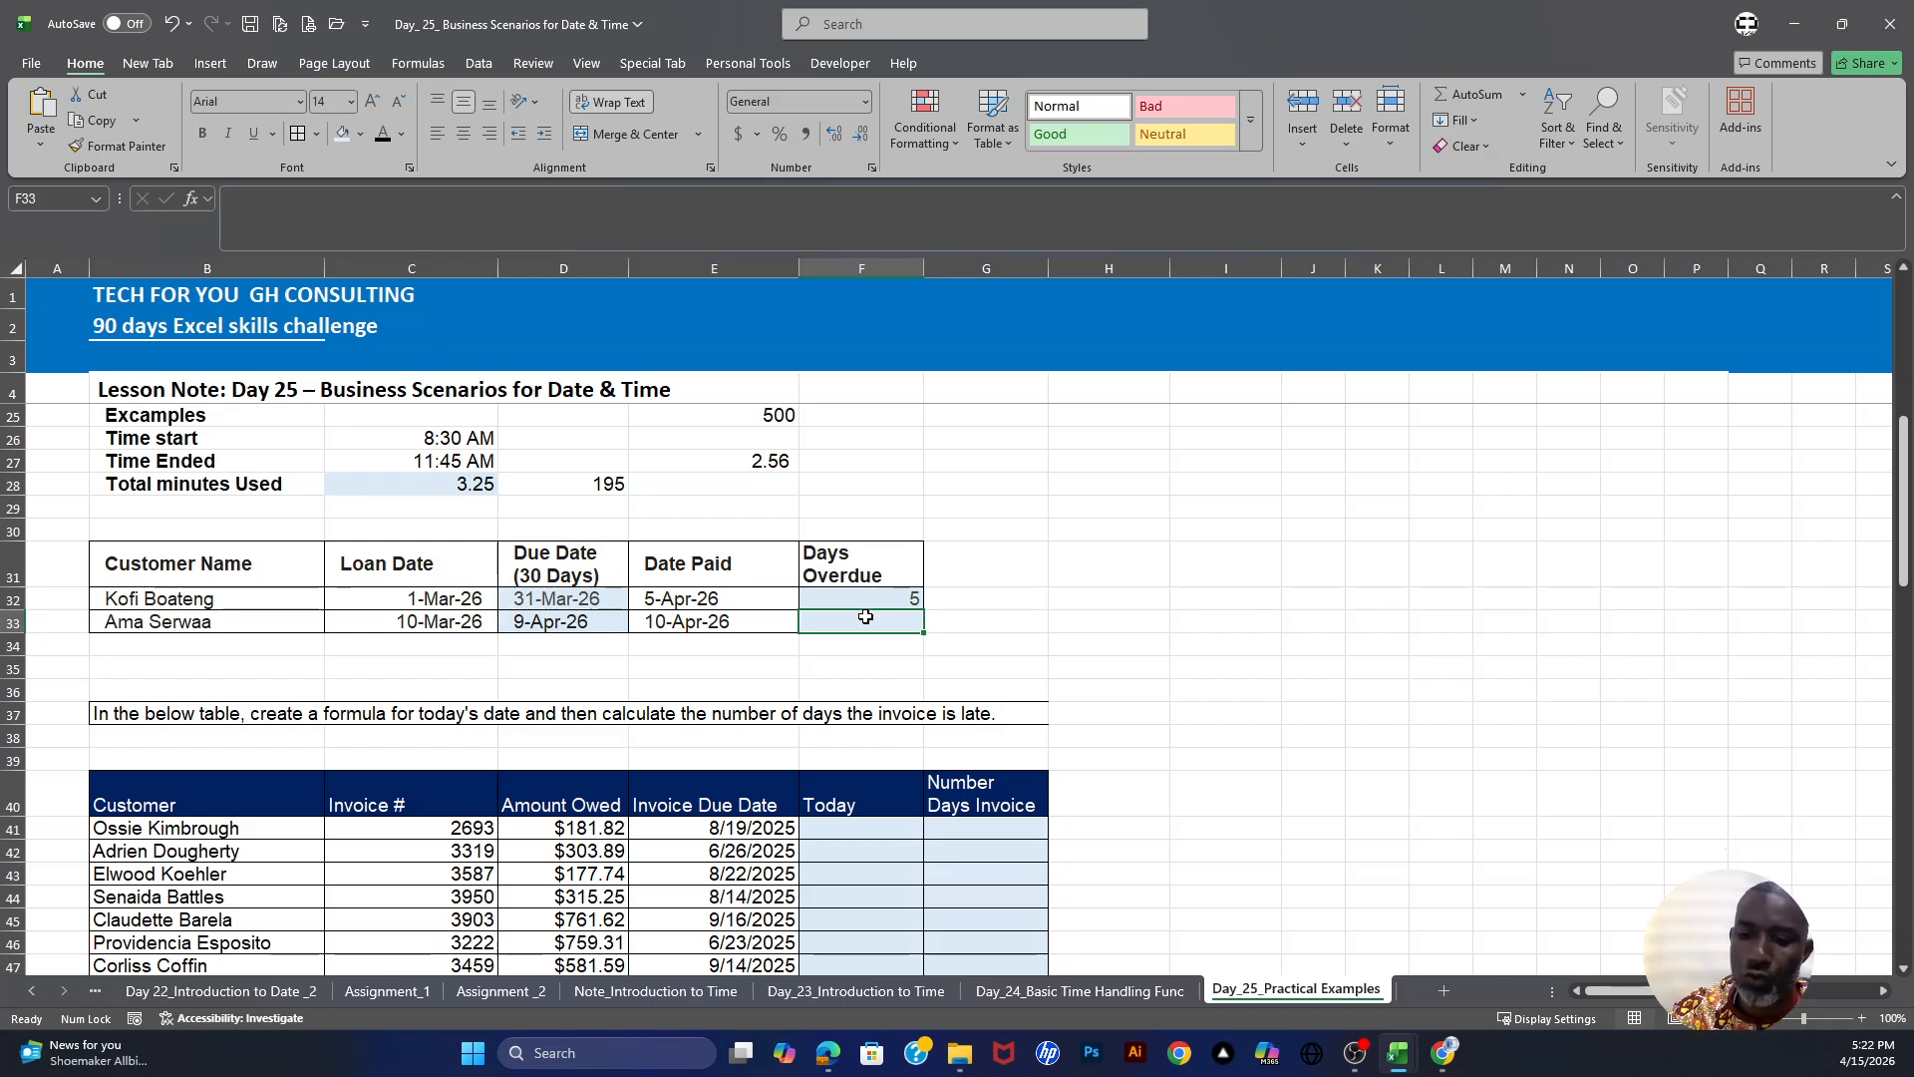
pyautogui.write('=')
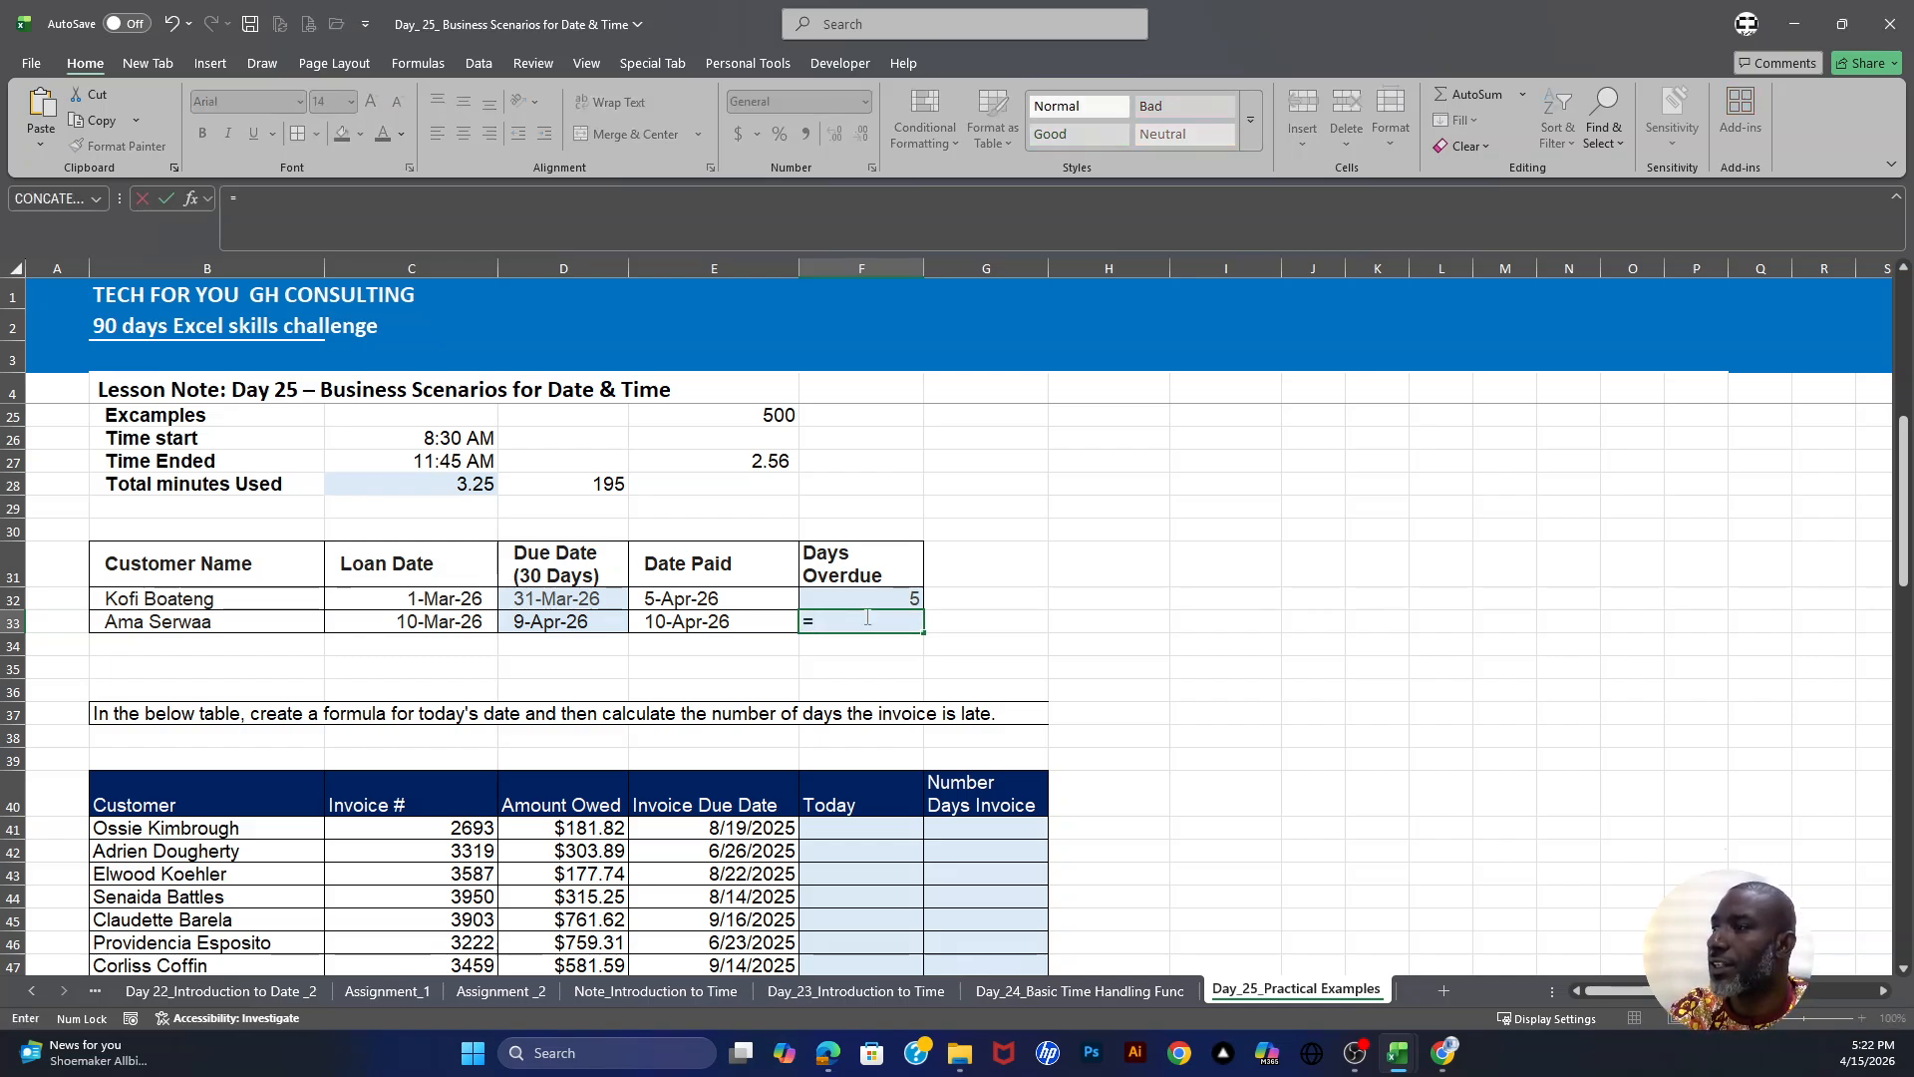
pyautogui.click(697, 623)
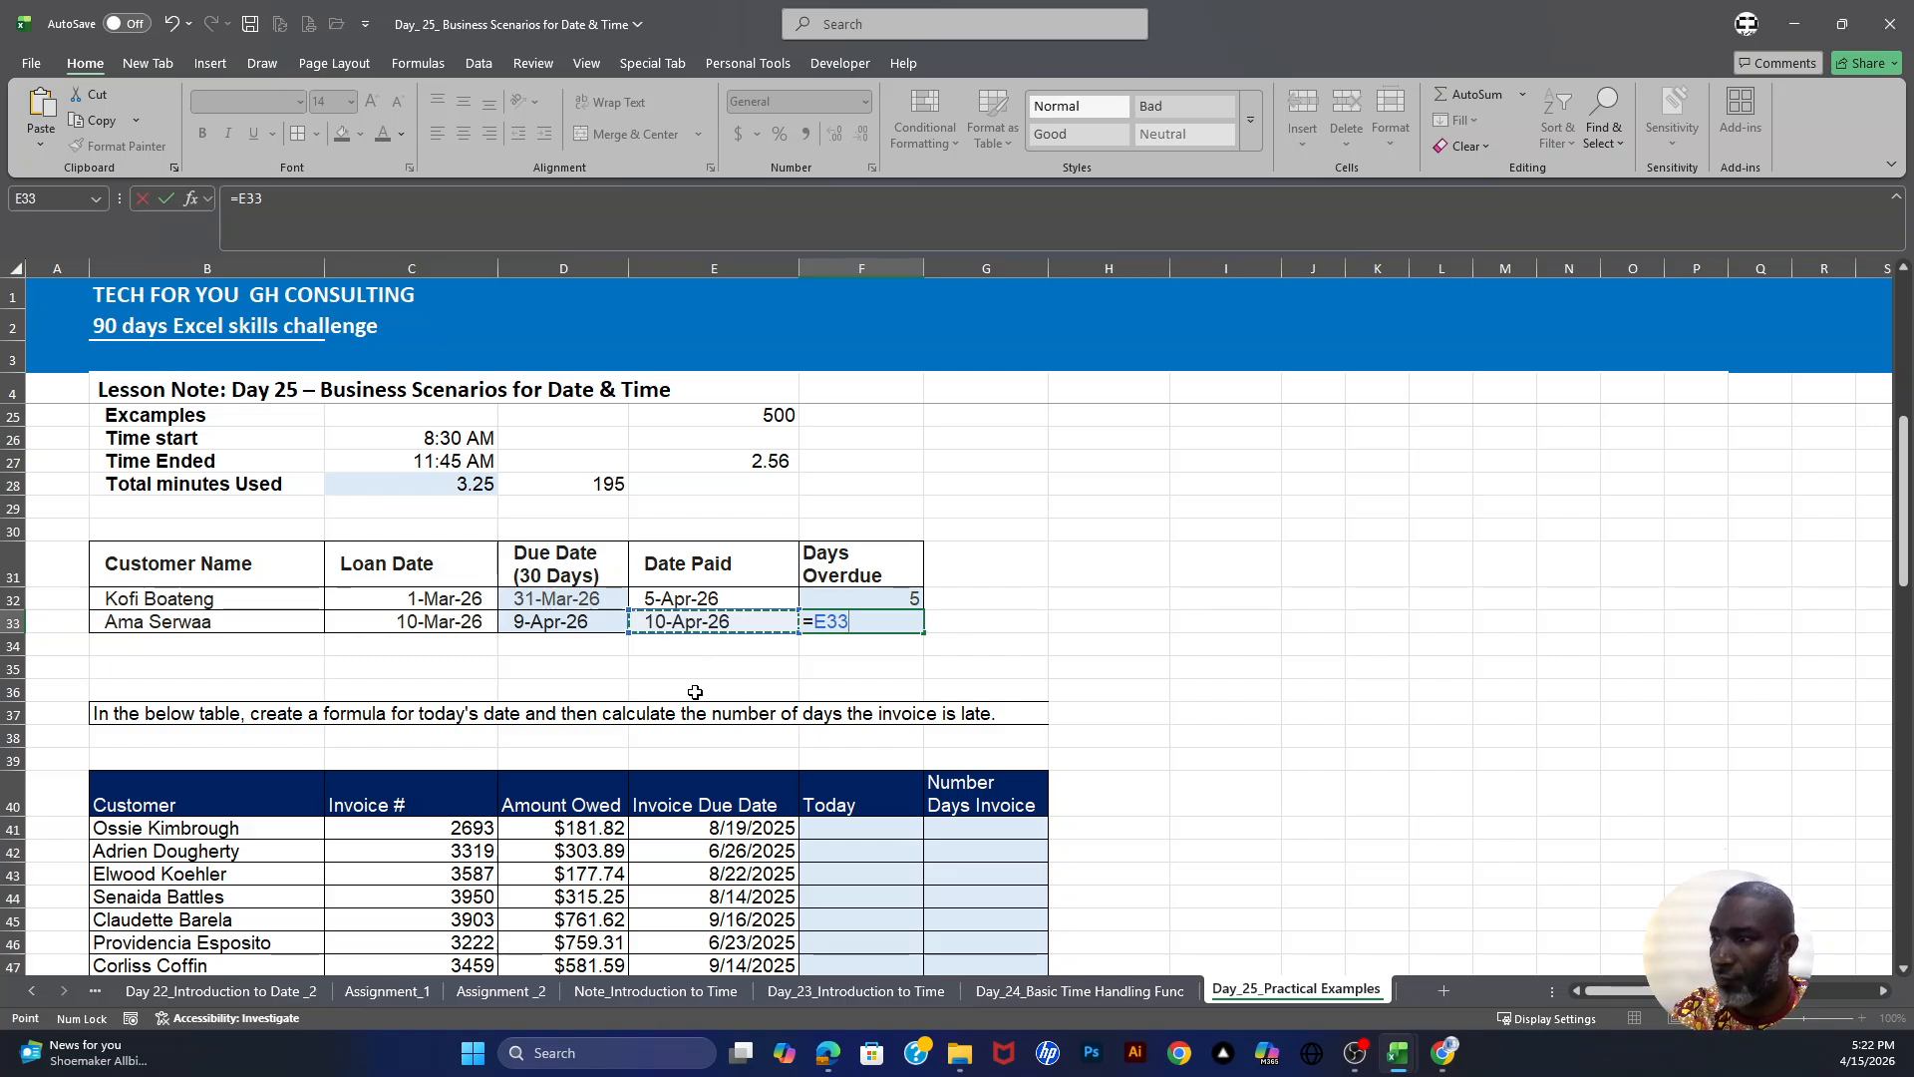
pyautogui.write('-')
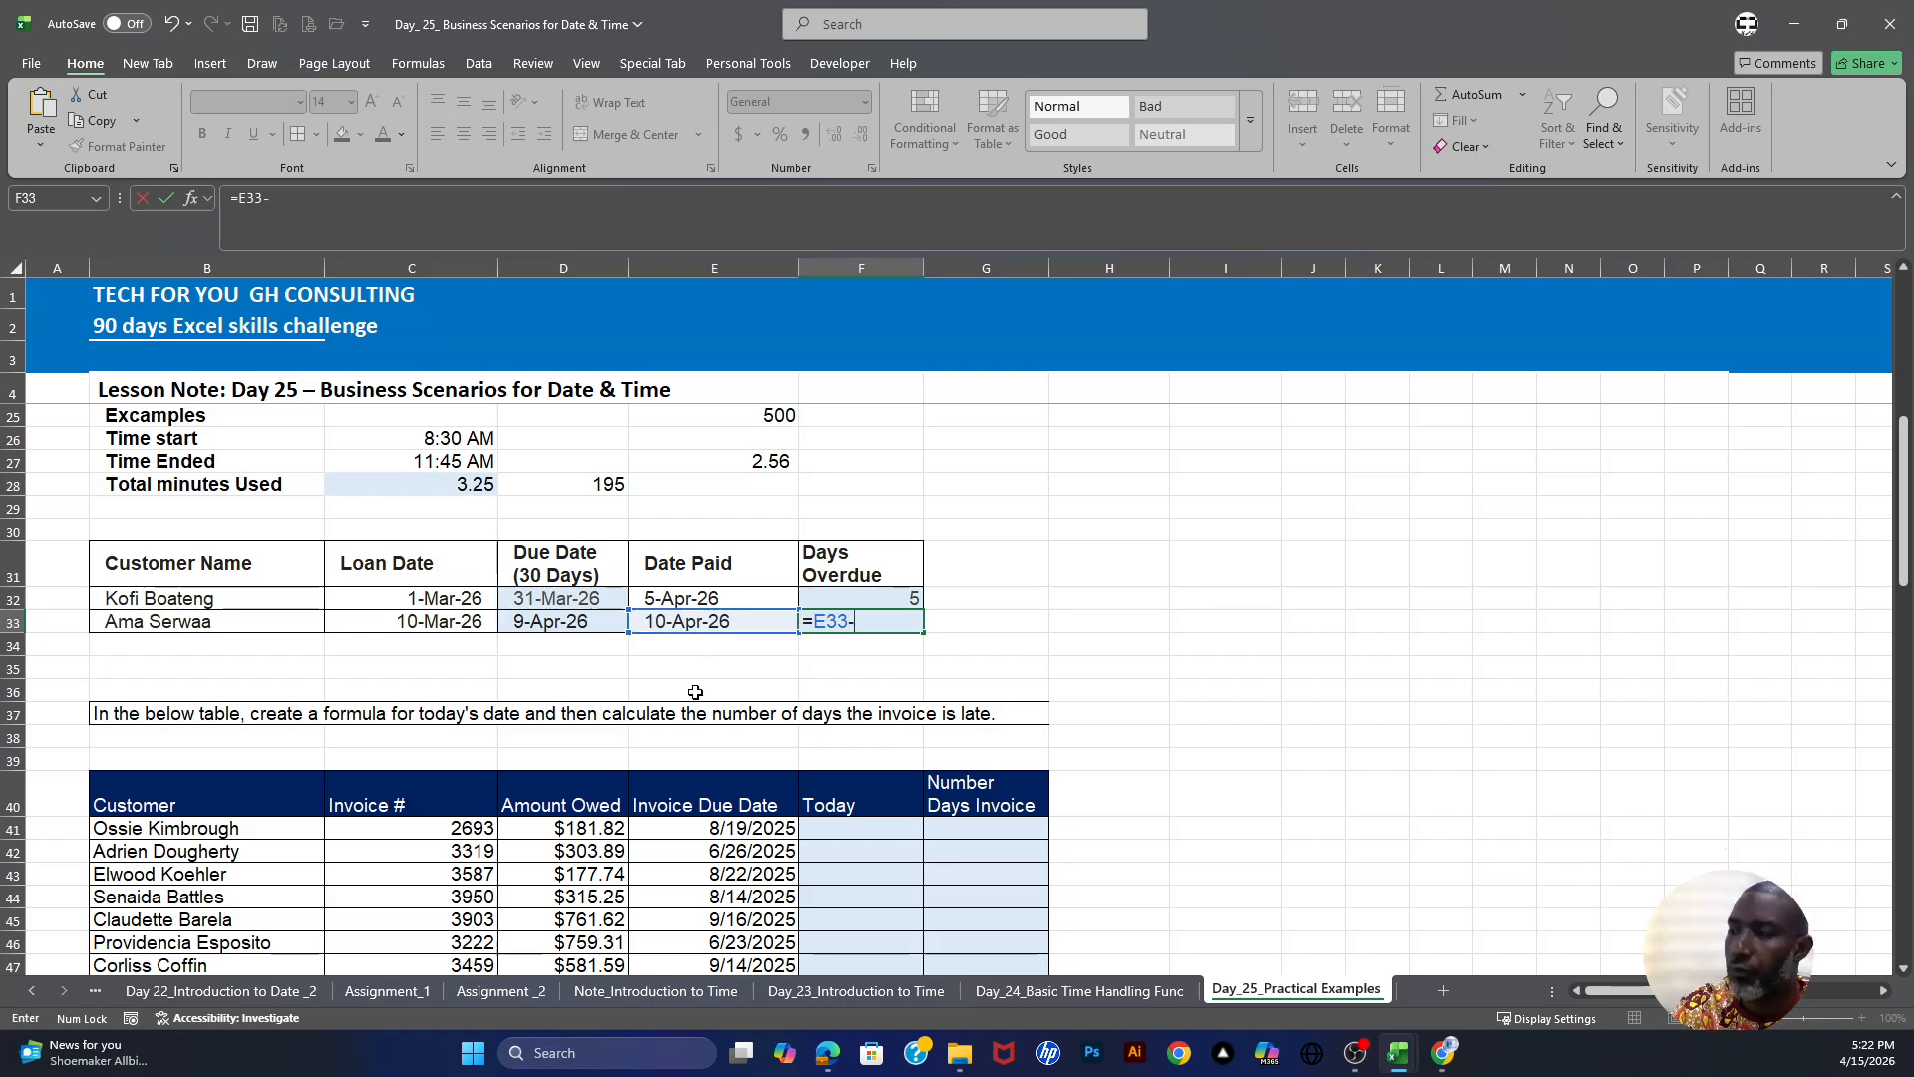
pyautogui.click(572, 622)
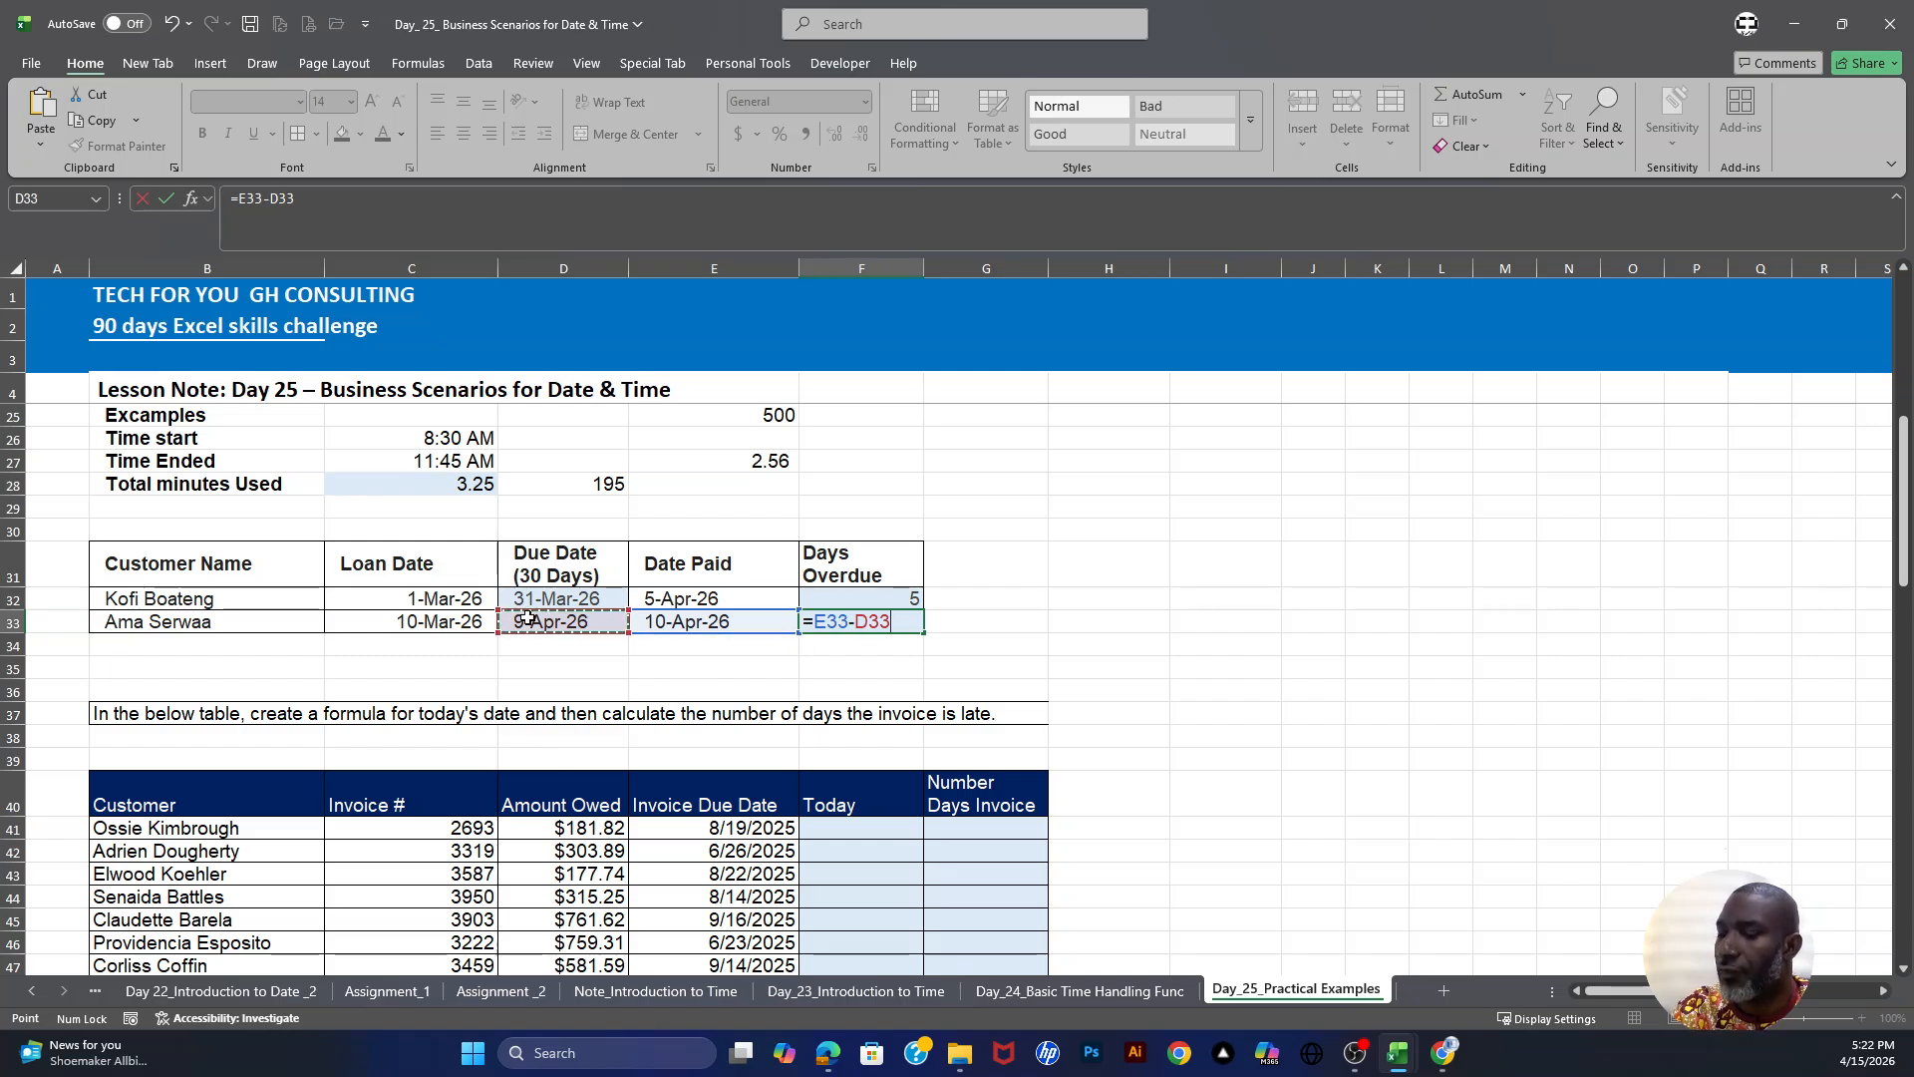
pyautogui.press('Return')
pyautogui.press('Up')
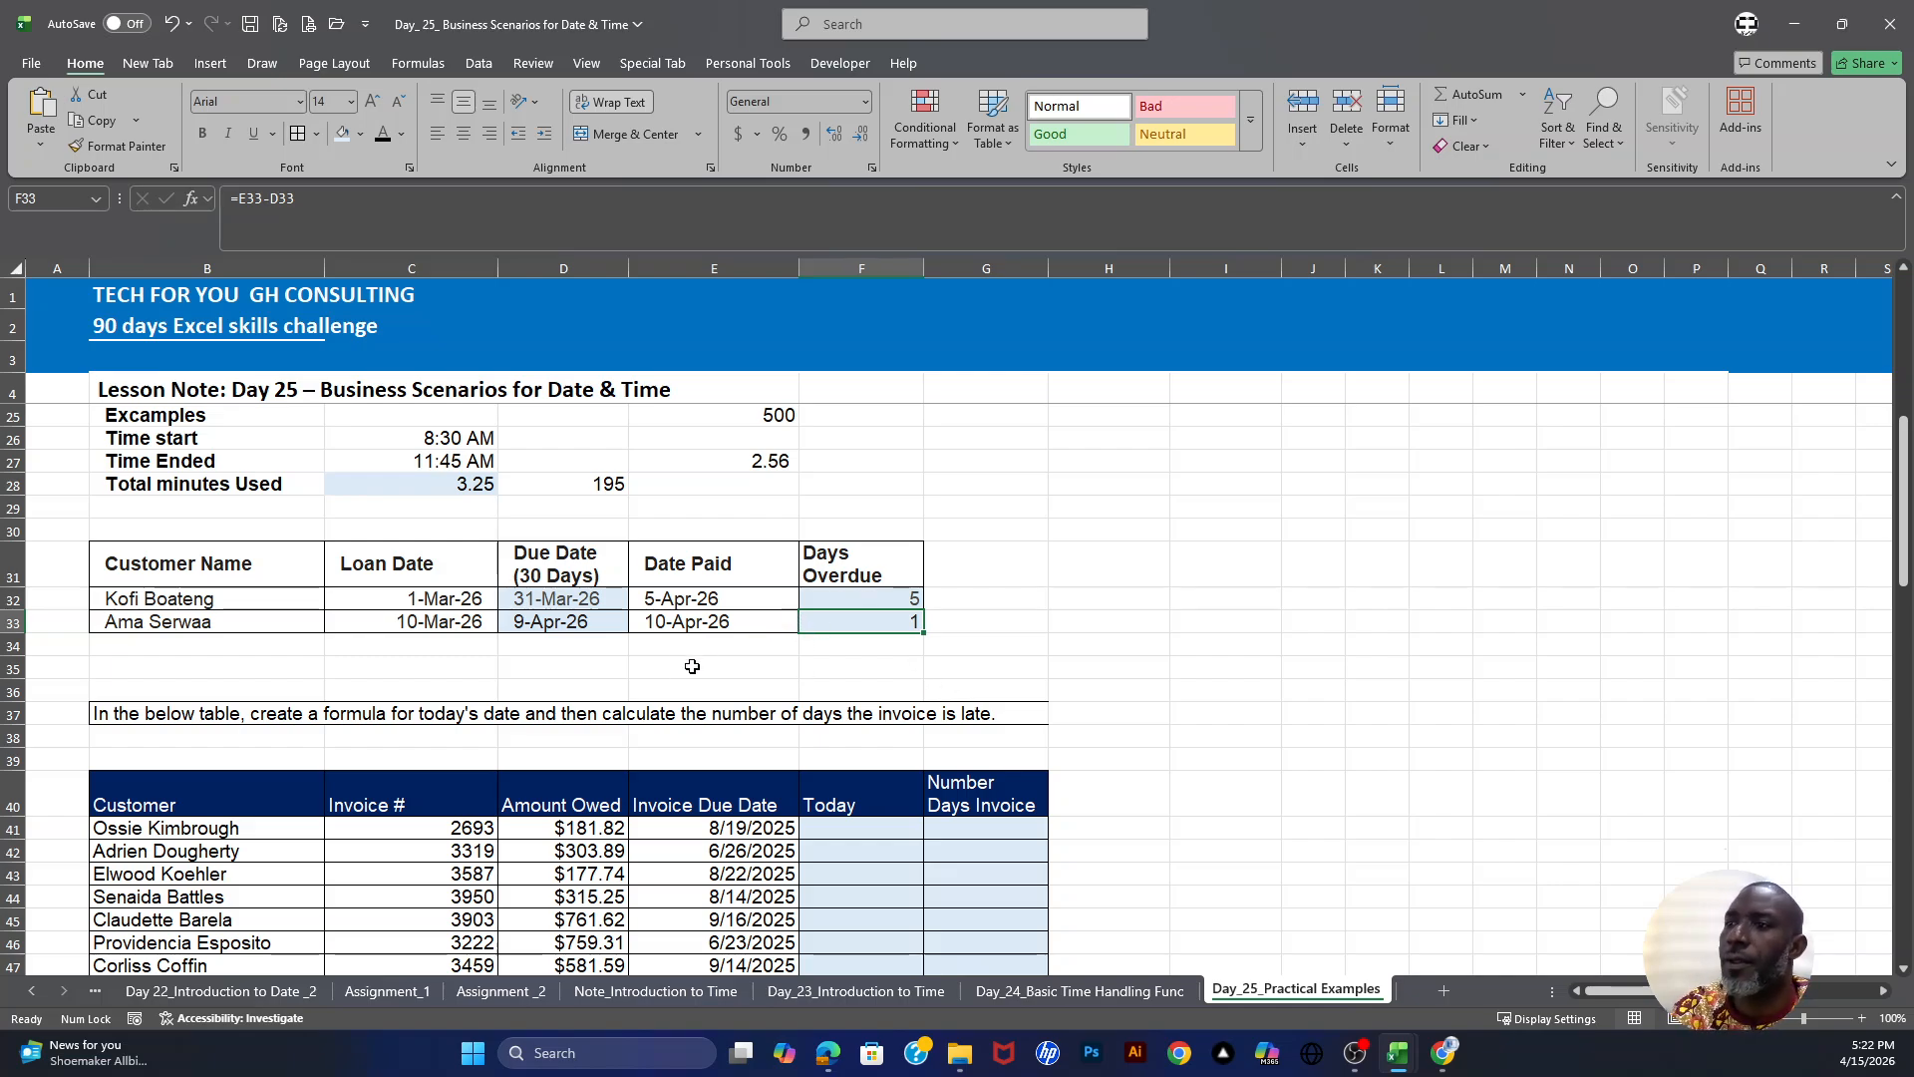
# - Examine the invoice table's instruction and its invoice number, amount owed and invoice due date columns
pyautogui.scroll(-2, 486, 668)
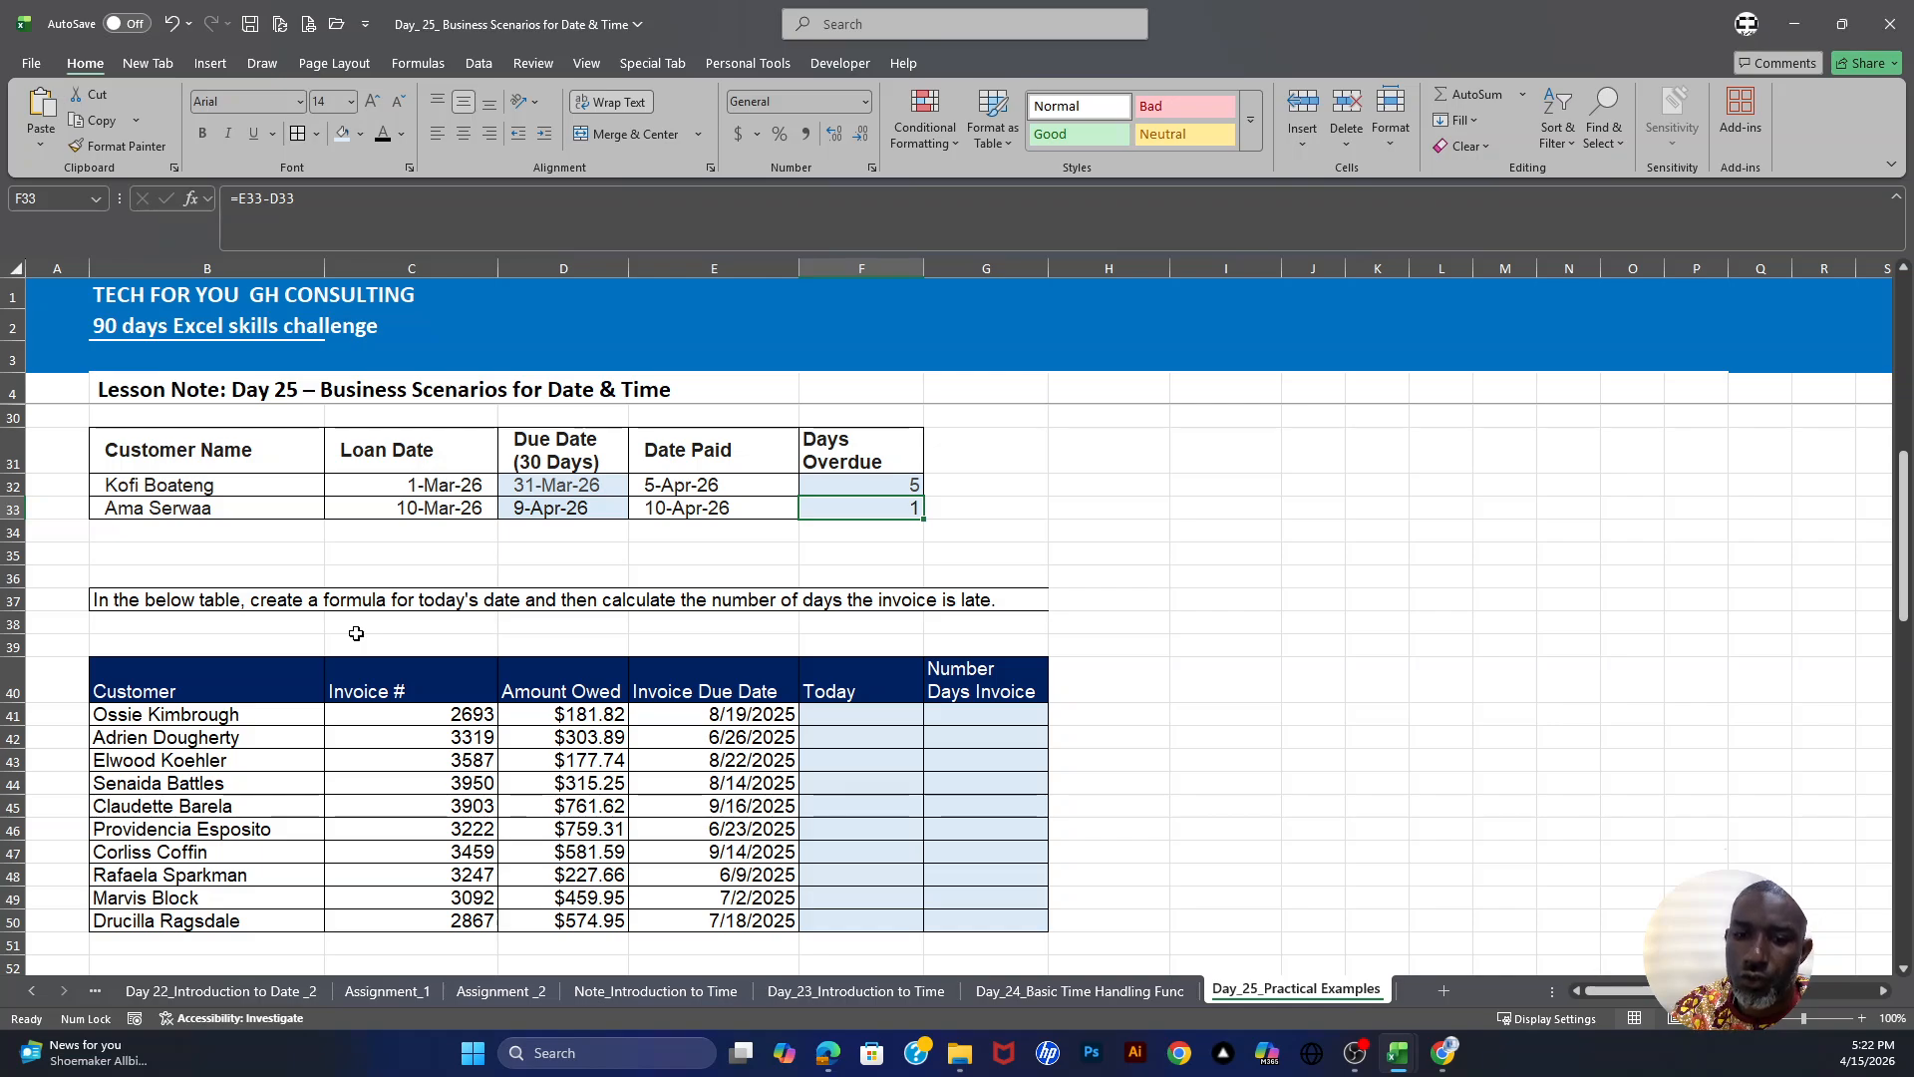
pyautogui.click(113, 600)
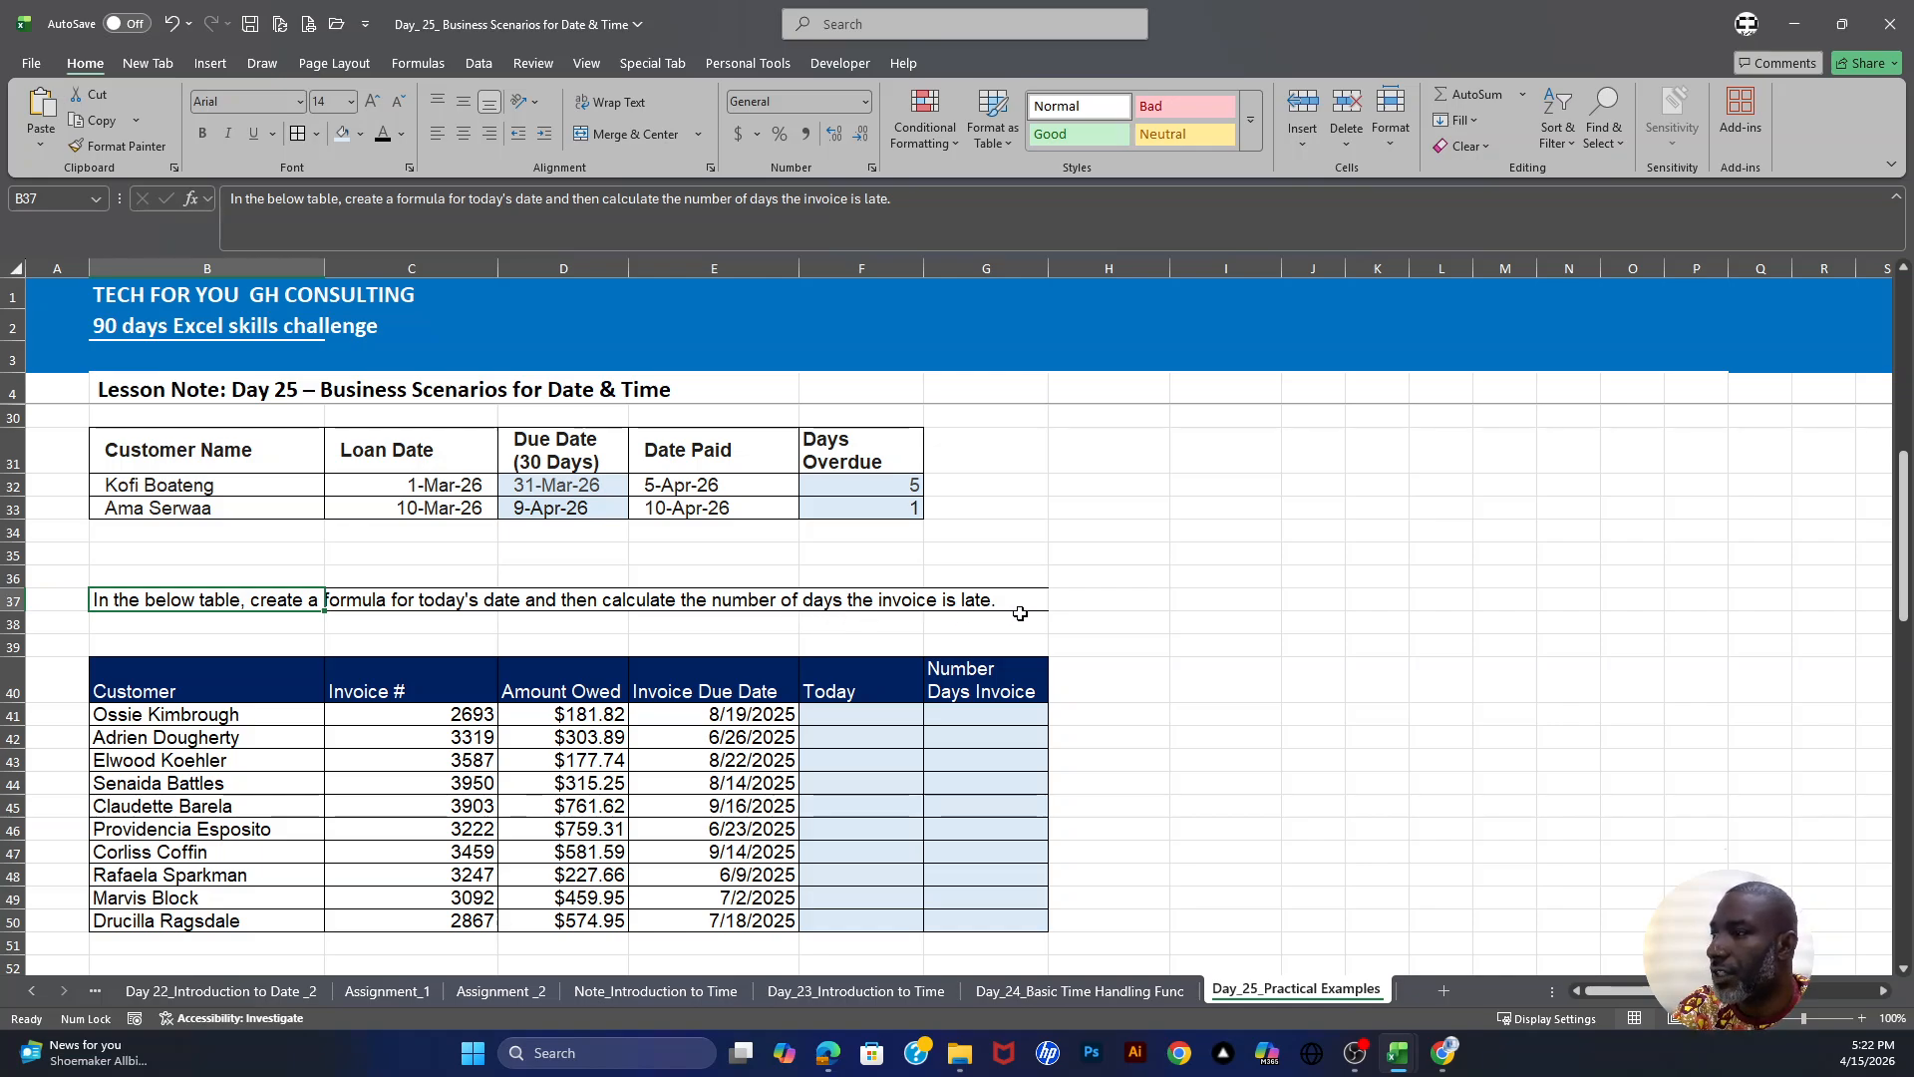
pyautogui.scroll(-2, 966, 612)
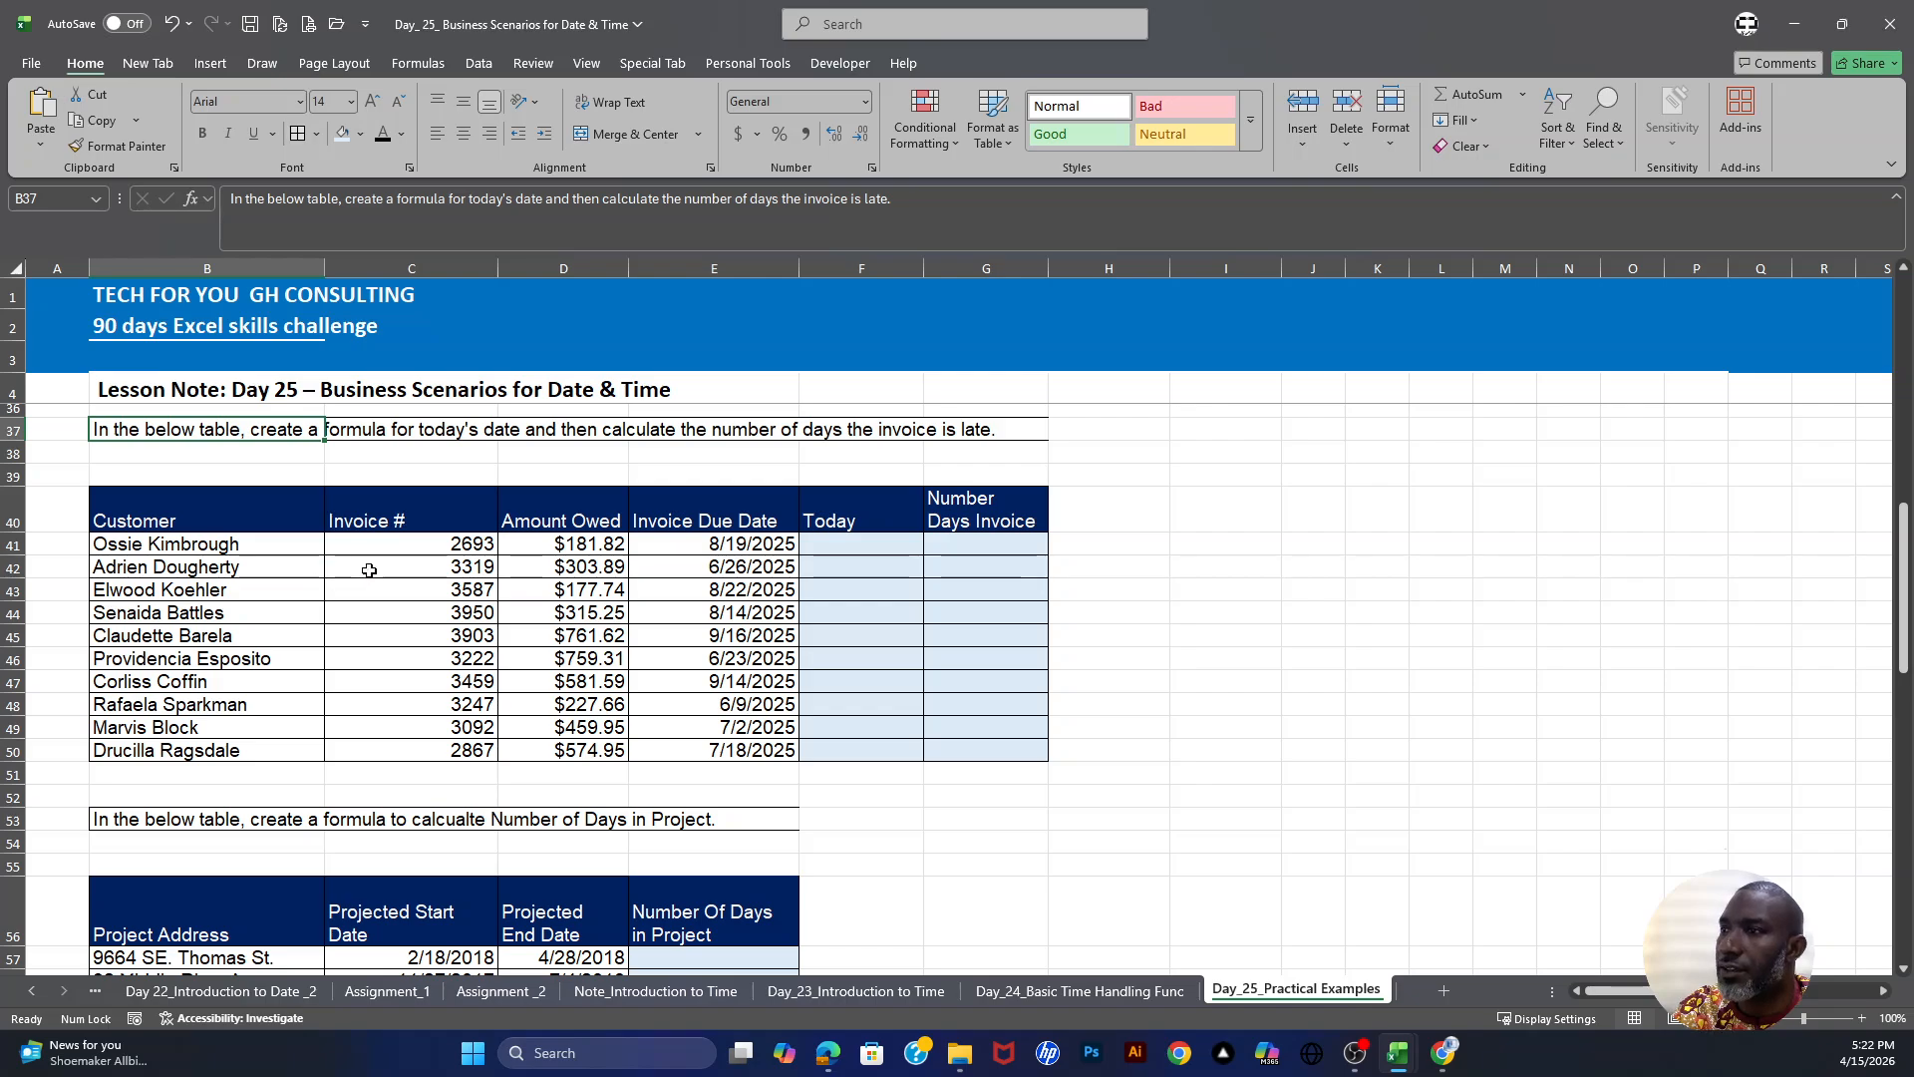
pyautogui.moveTo(439, 543); pyautogui.dragTo(464, 686)
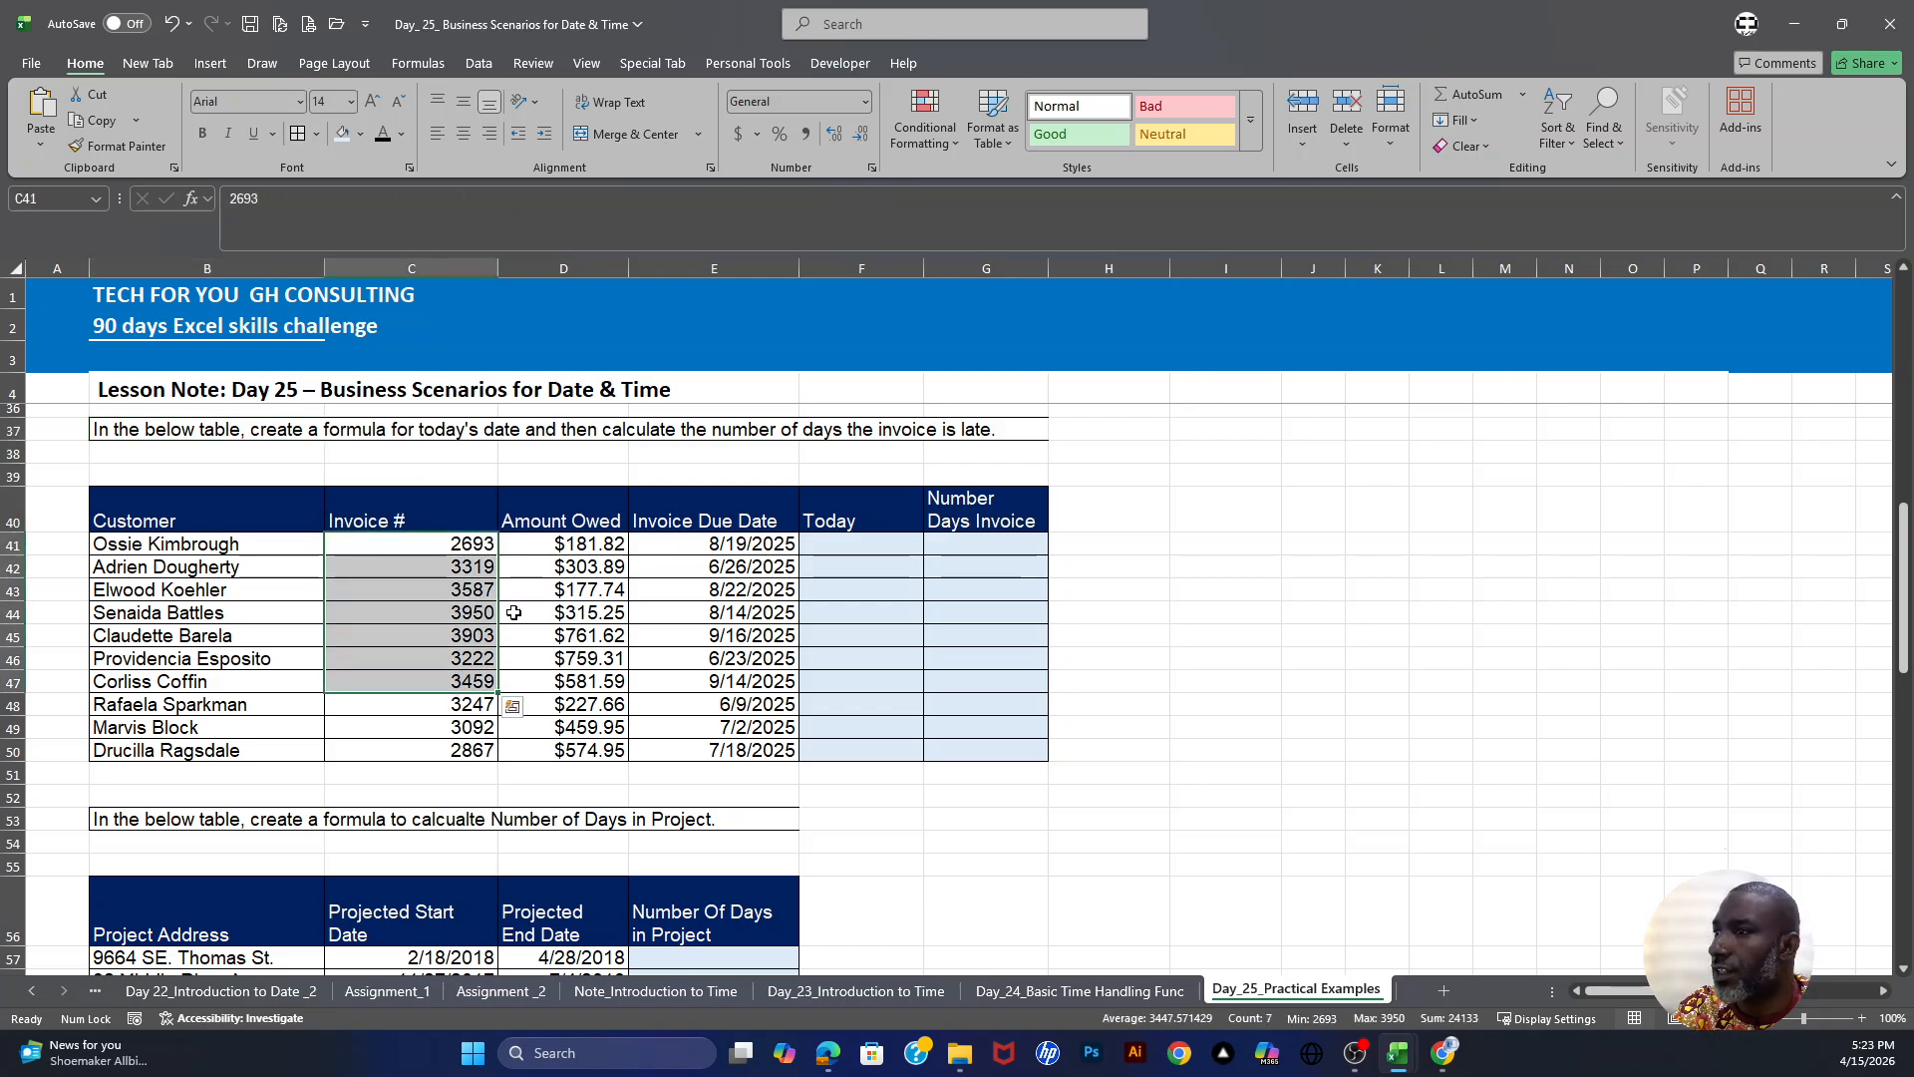
pyautogui.moveTo(578, 554); pyautogui.dragTo(581, 750)
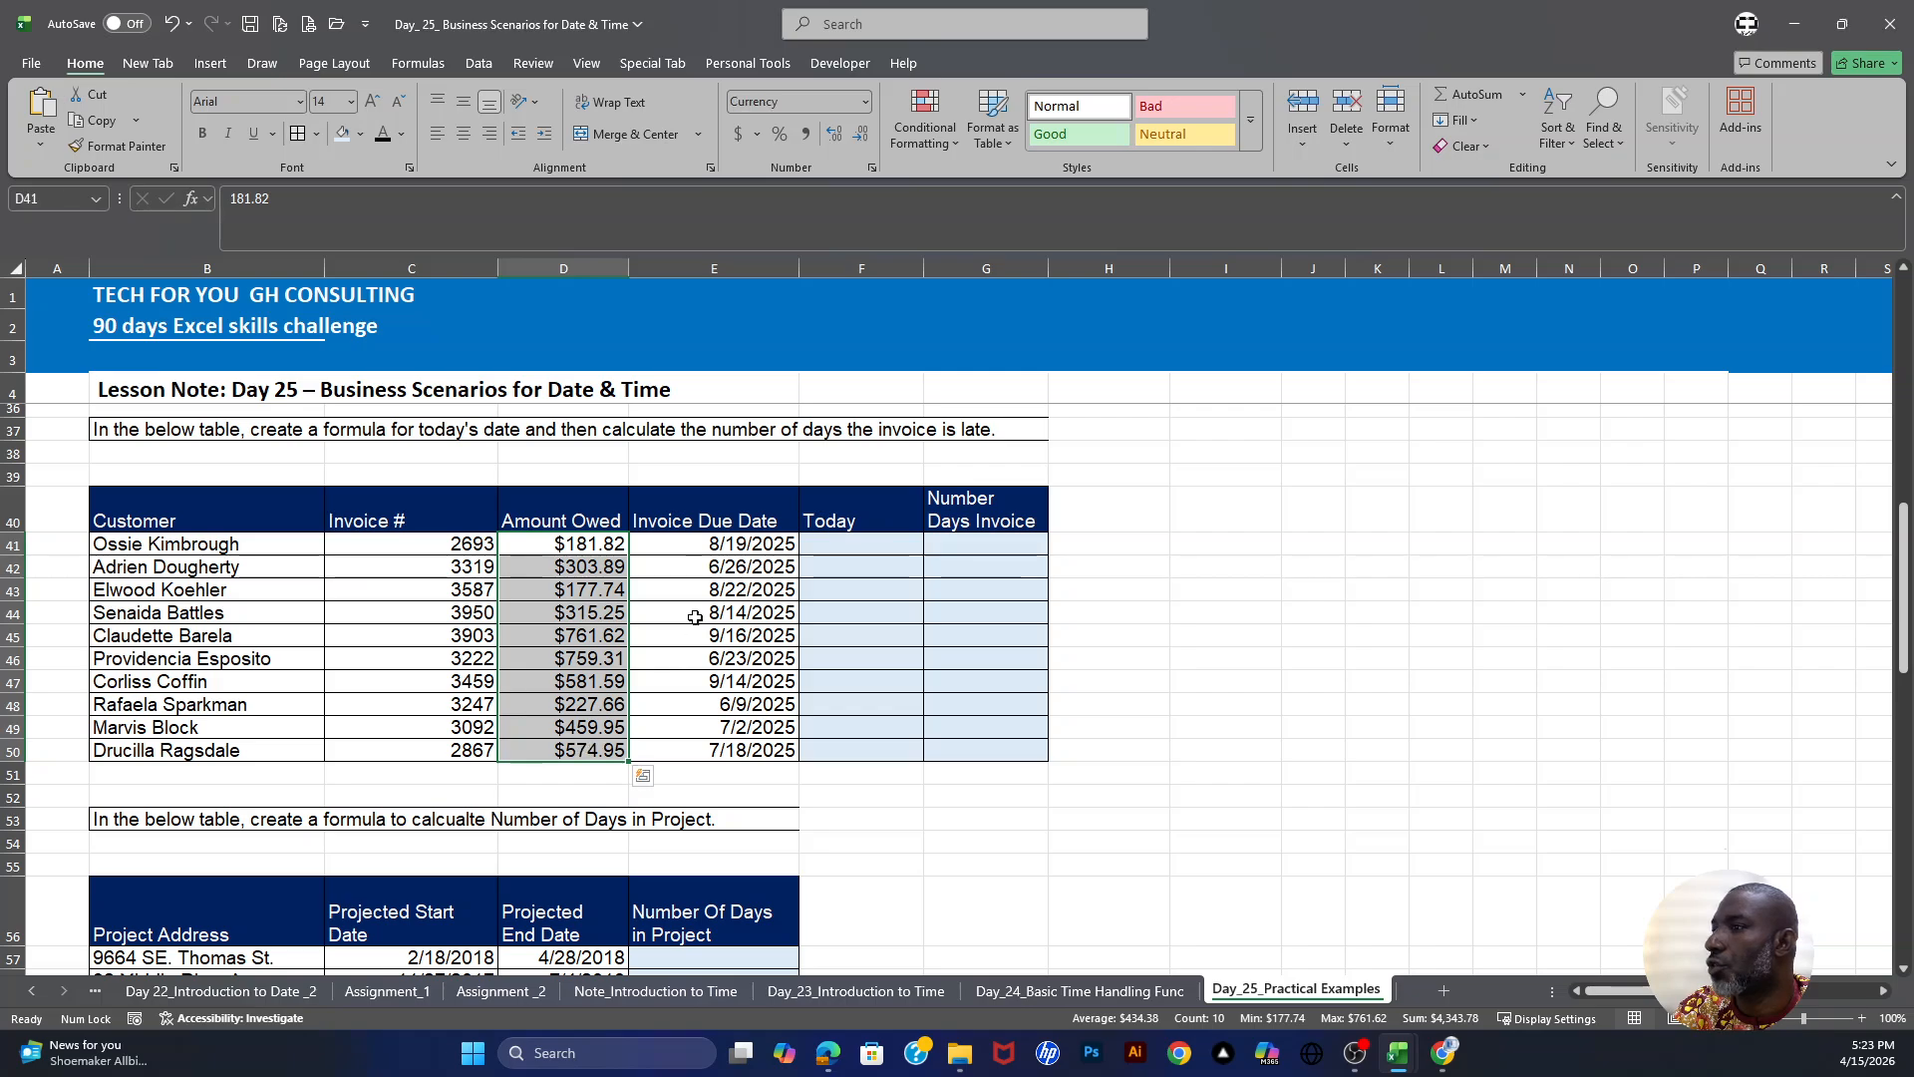
pyautogui.moveTo(718, 545); pyautogui.dragTo(734, 758)
# - Enter =TODAY() in F41 and fill it down through F50 for today's date
pyautogui.click(854, 542)
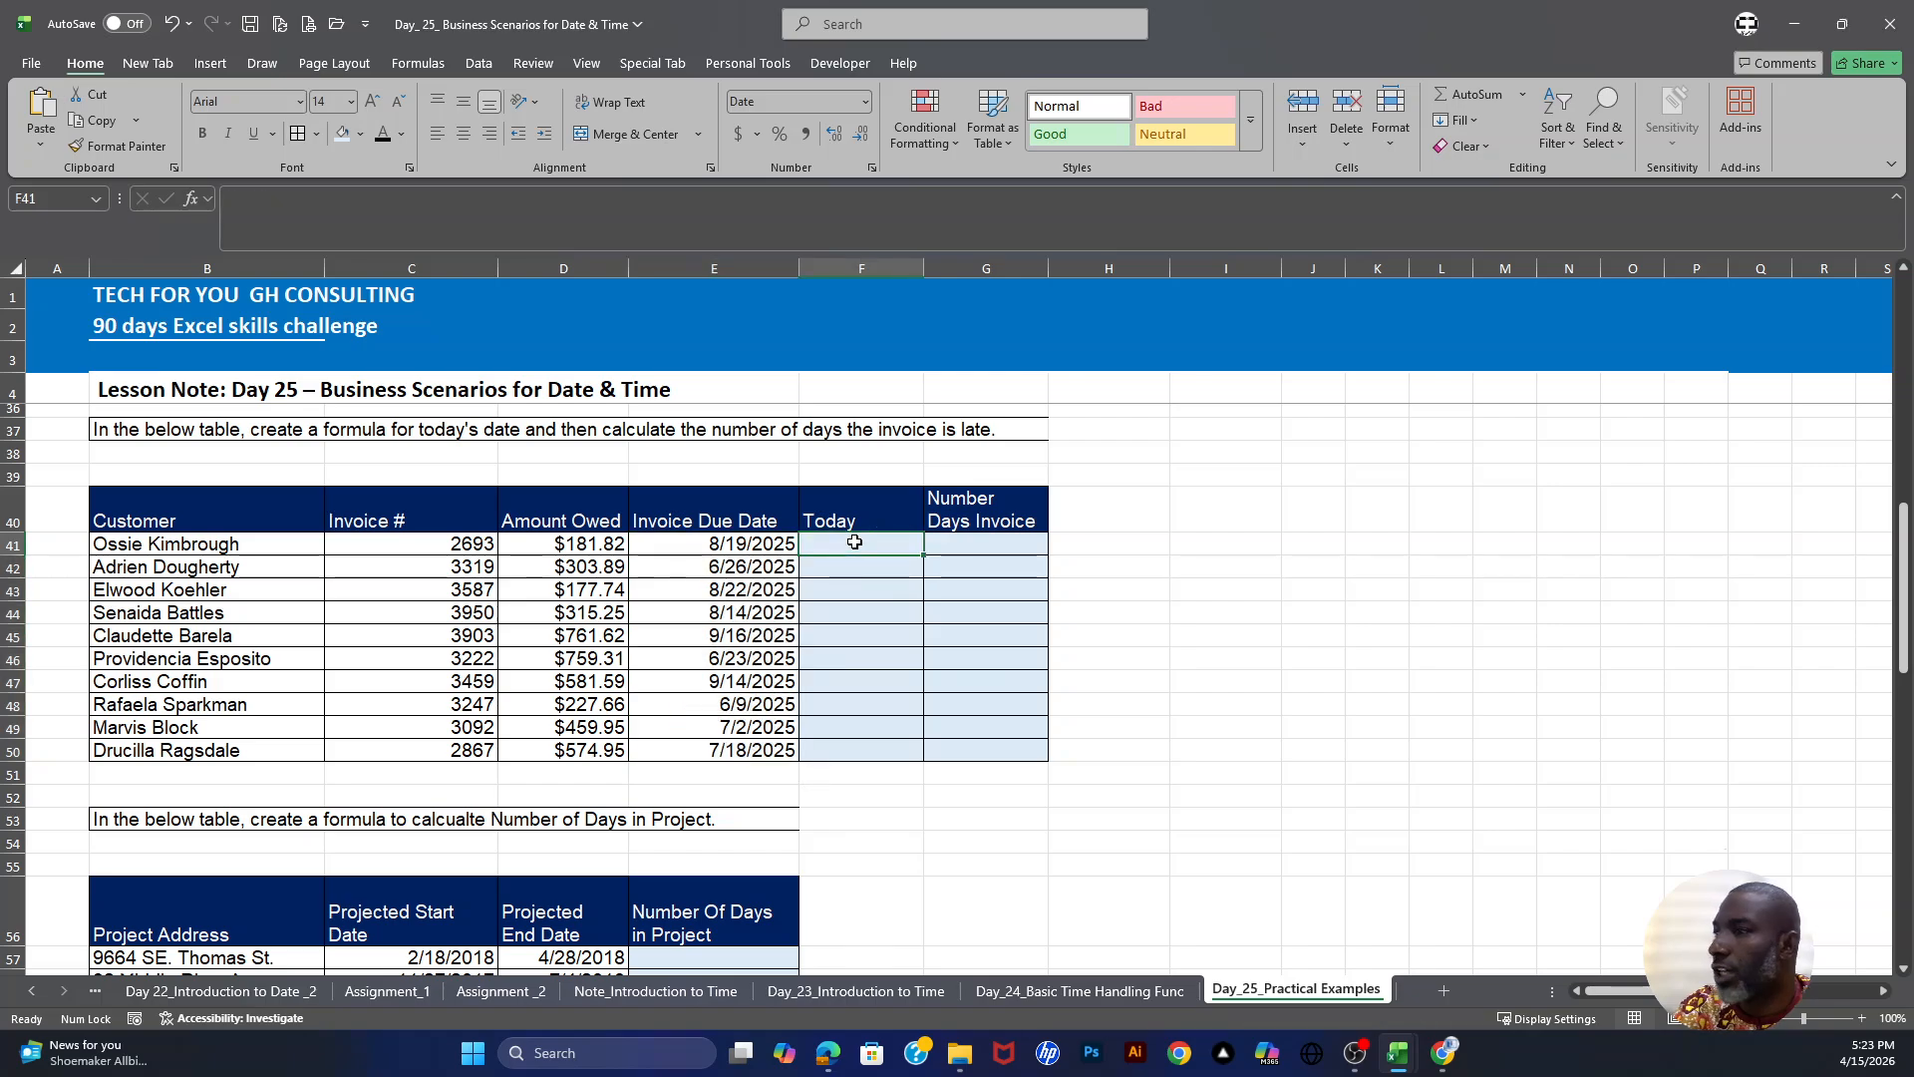
pyautogui.write('=')
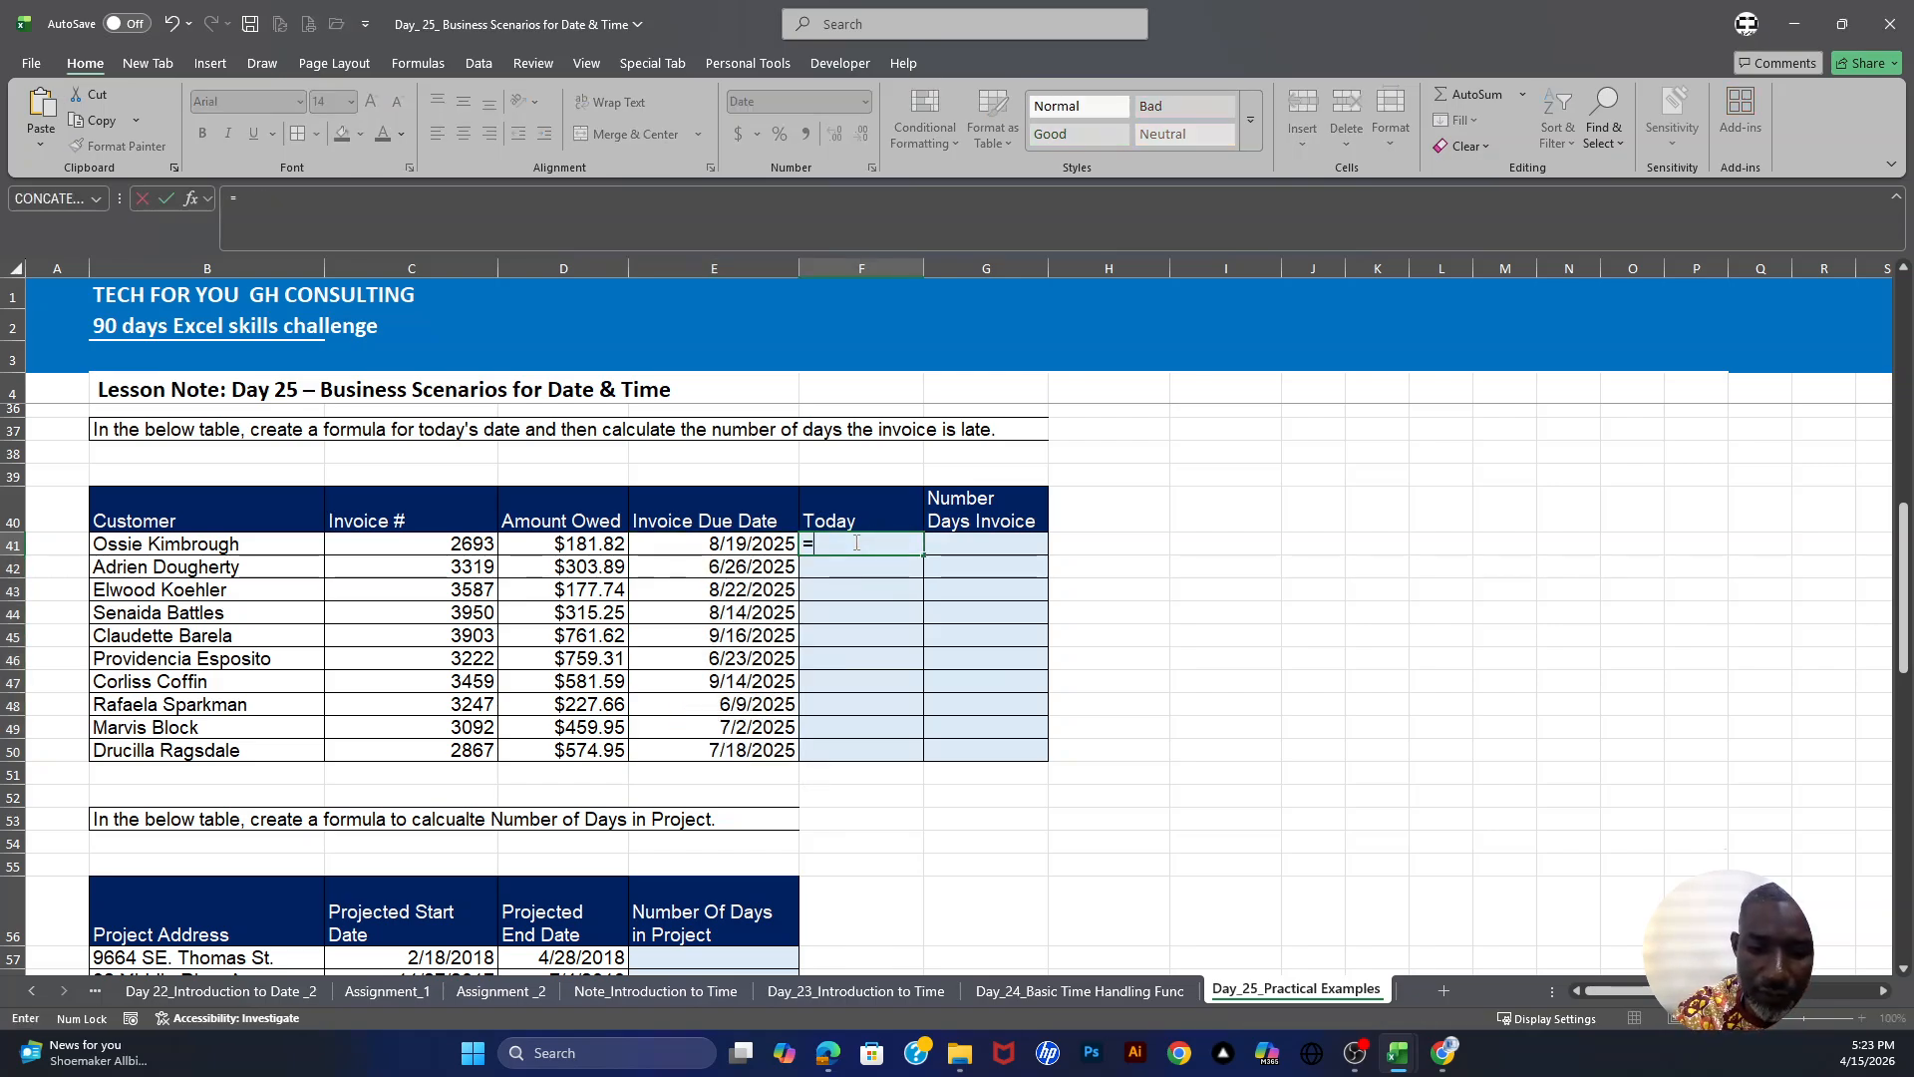
pyautogui.write('to')
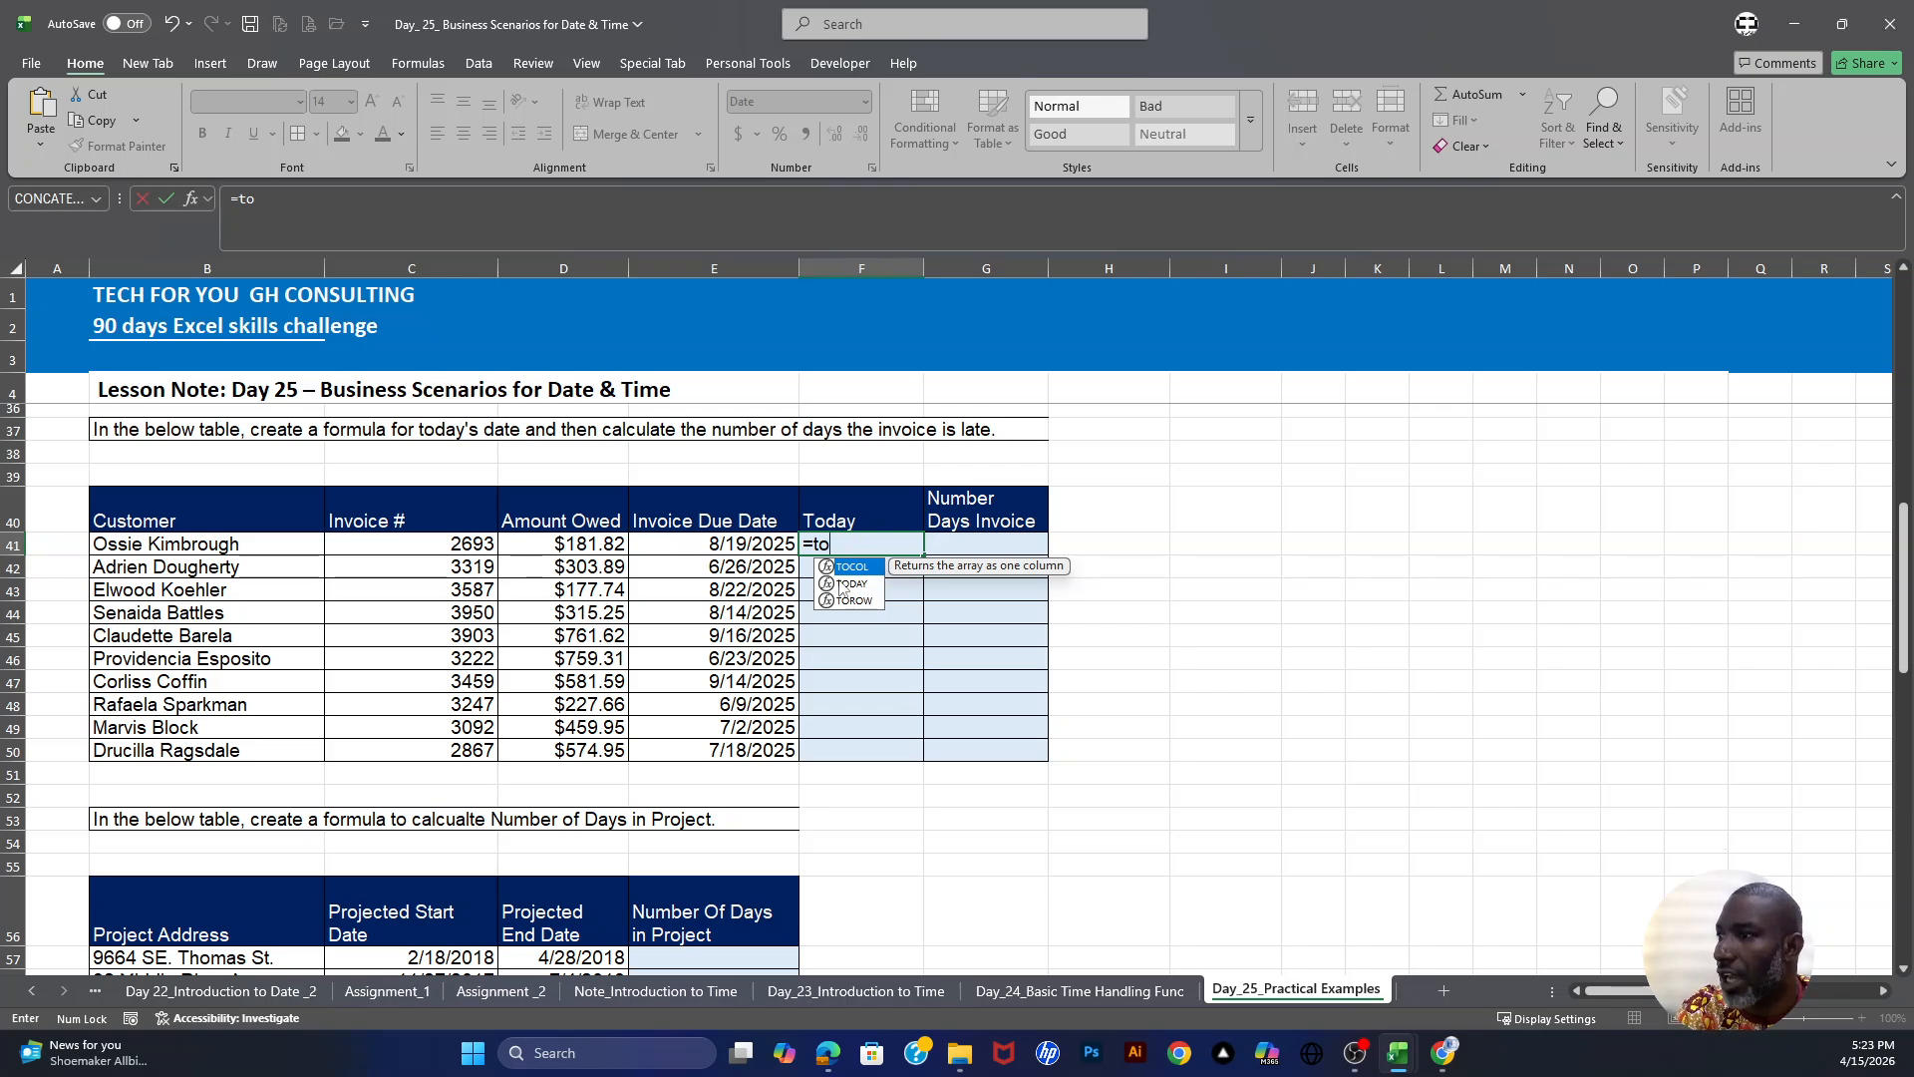
pyautogui.click(841, 585)
pyautogui.doubleClick(841, 585)
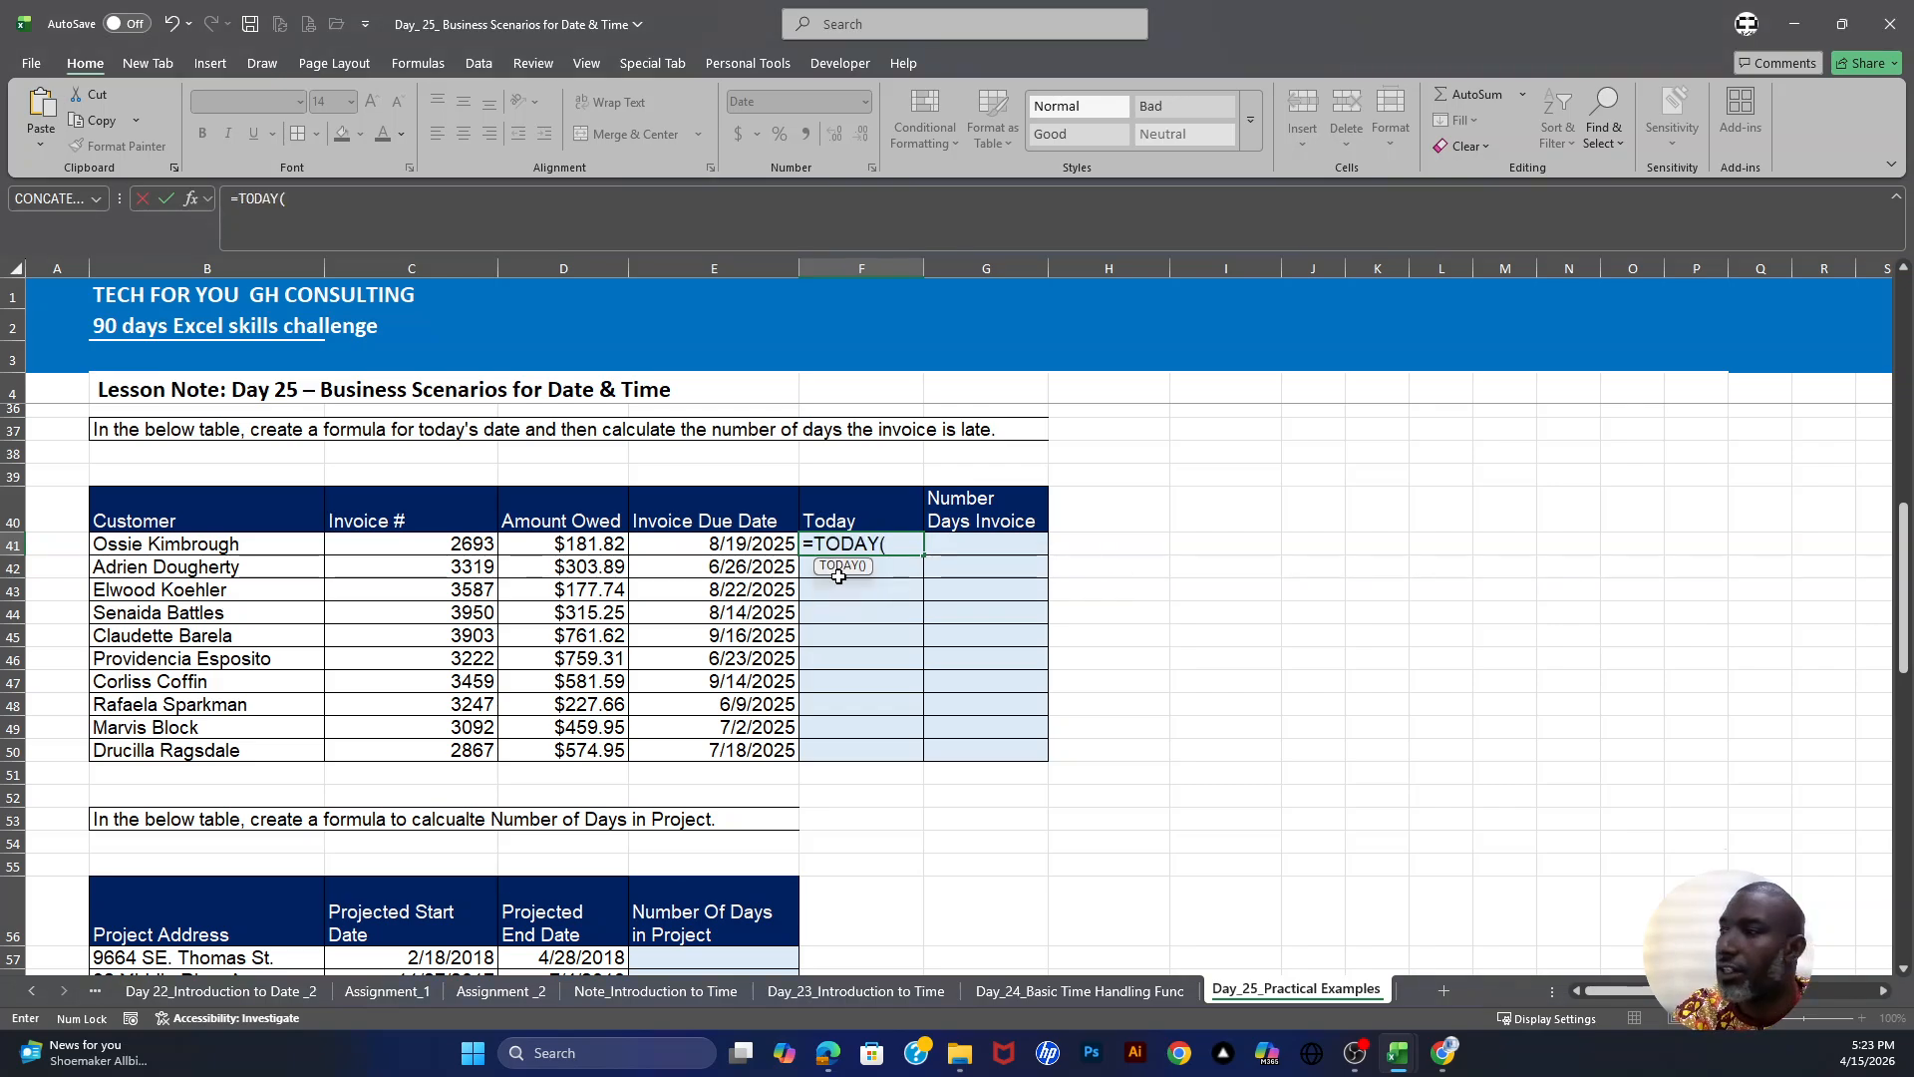
pyautogui.press('Return')
pyautogui.click(909, 545)
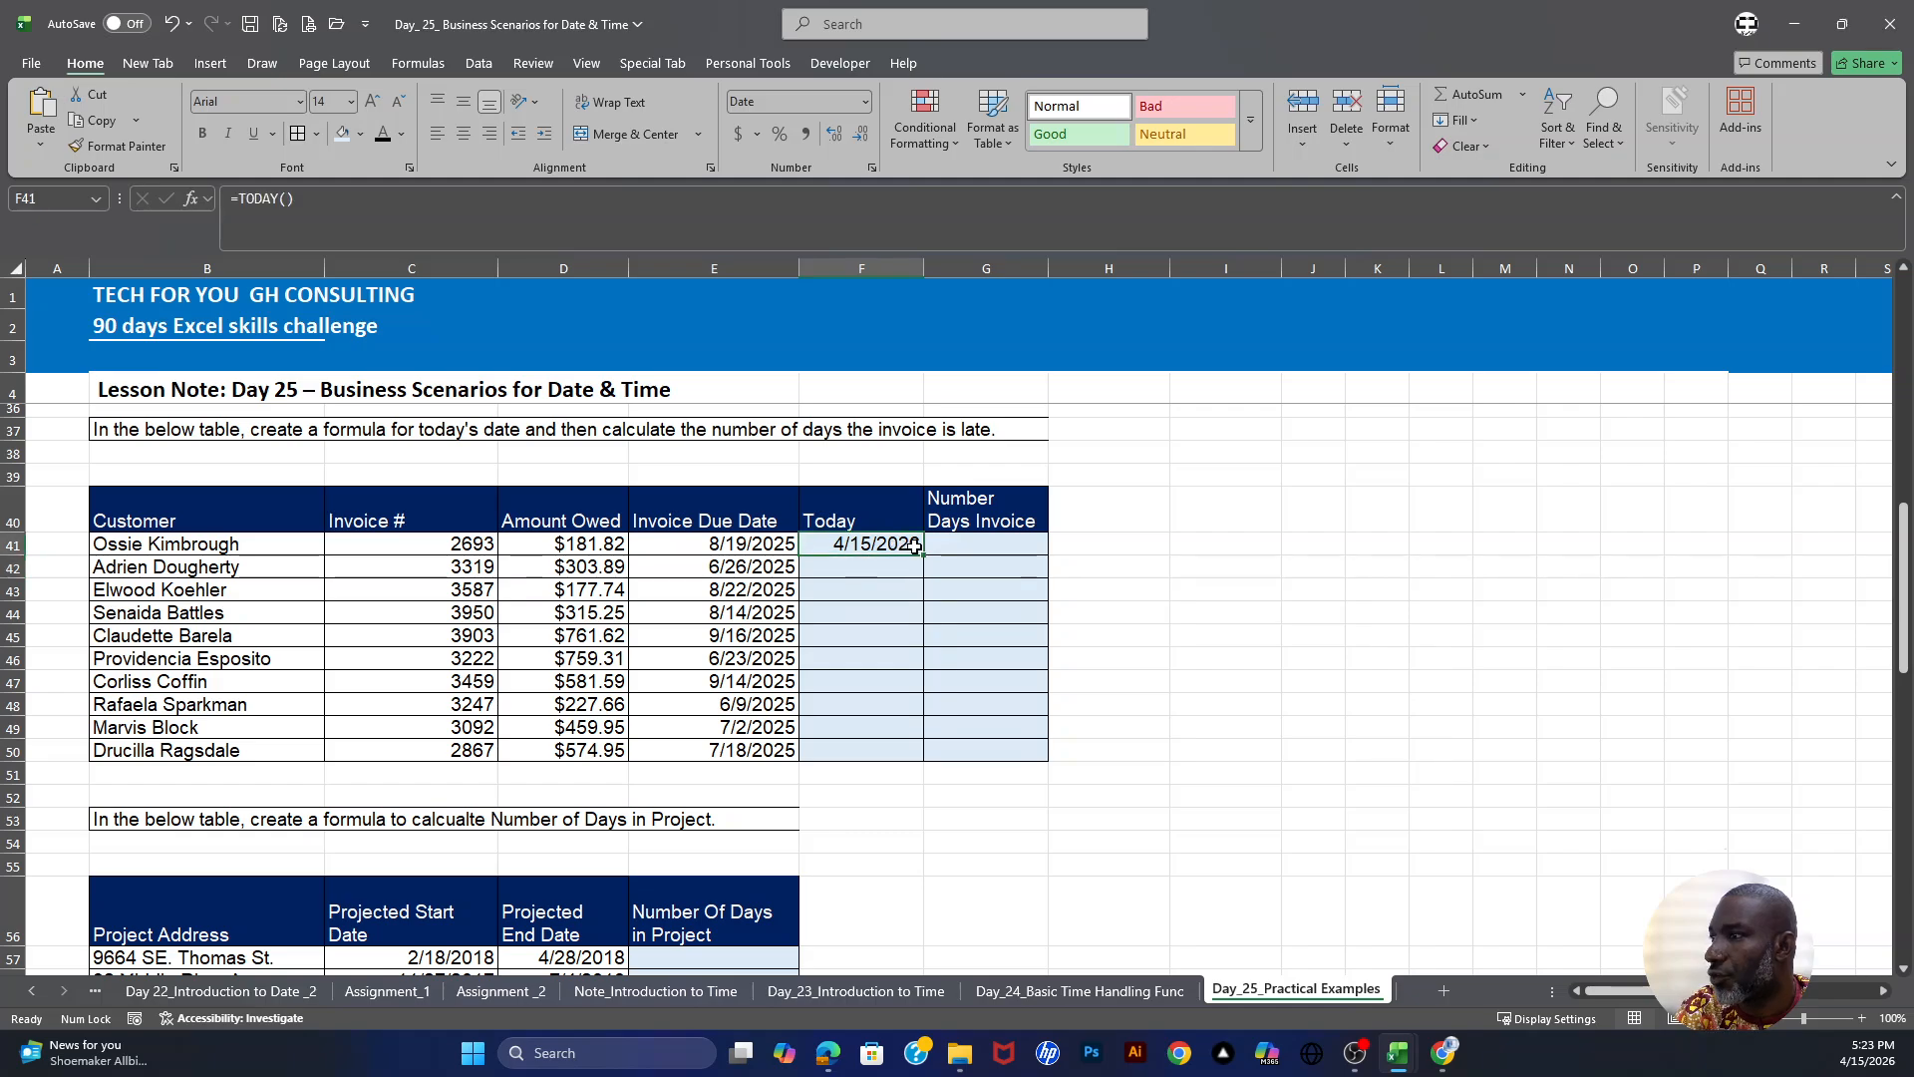
pyautogui.moveTo(922, 556); pyautogui.dragTo(923, 754)
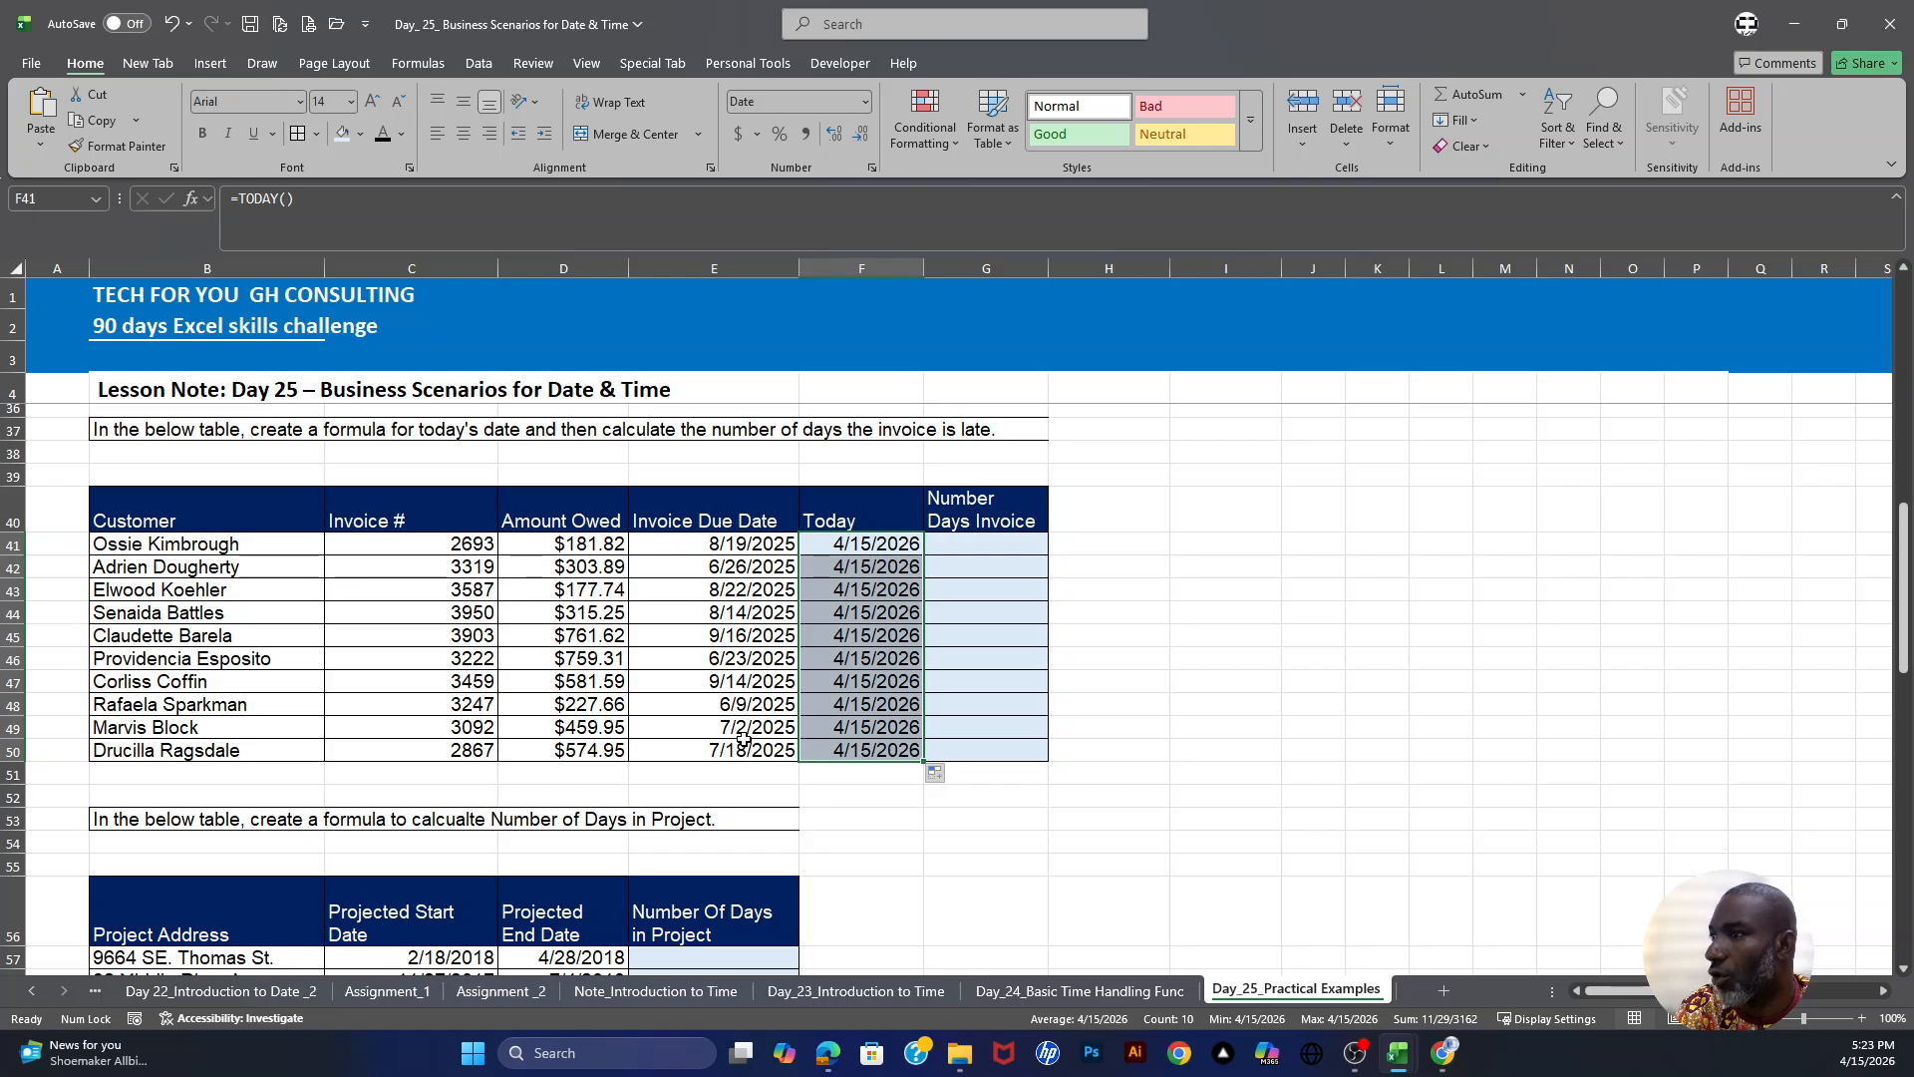
# - Enter =F41-E41 in G41 to calculate how many days the first invoice is late
pyautogui.click(1005, 547)
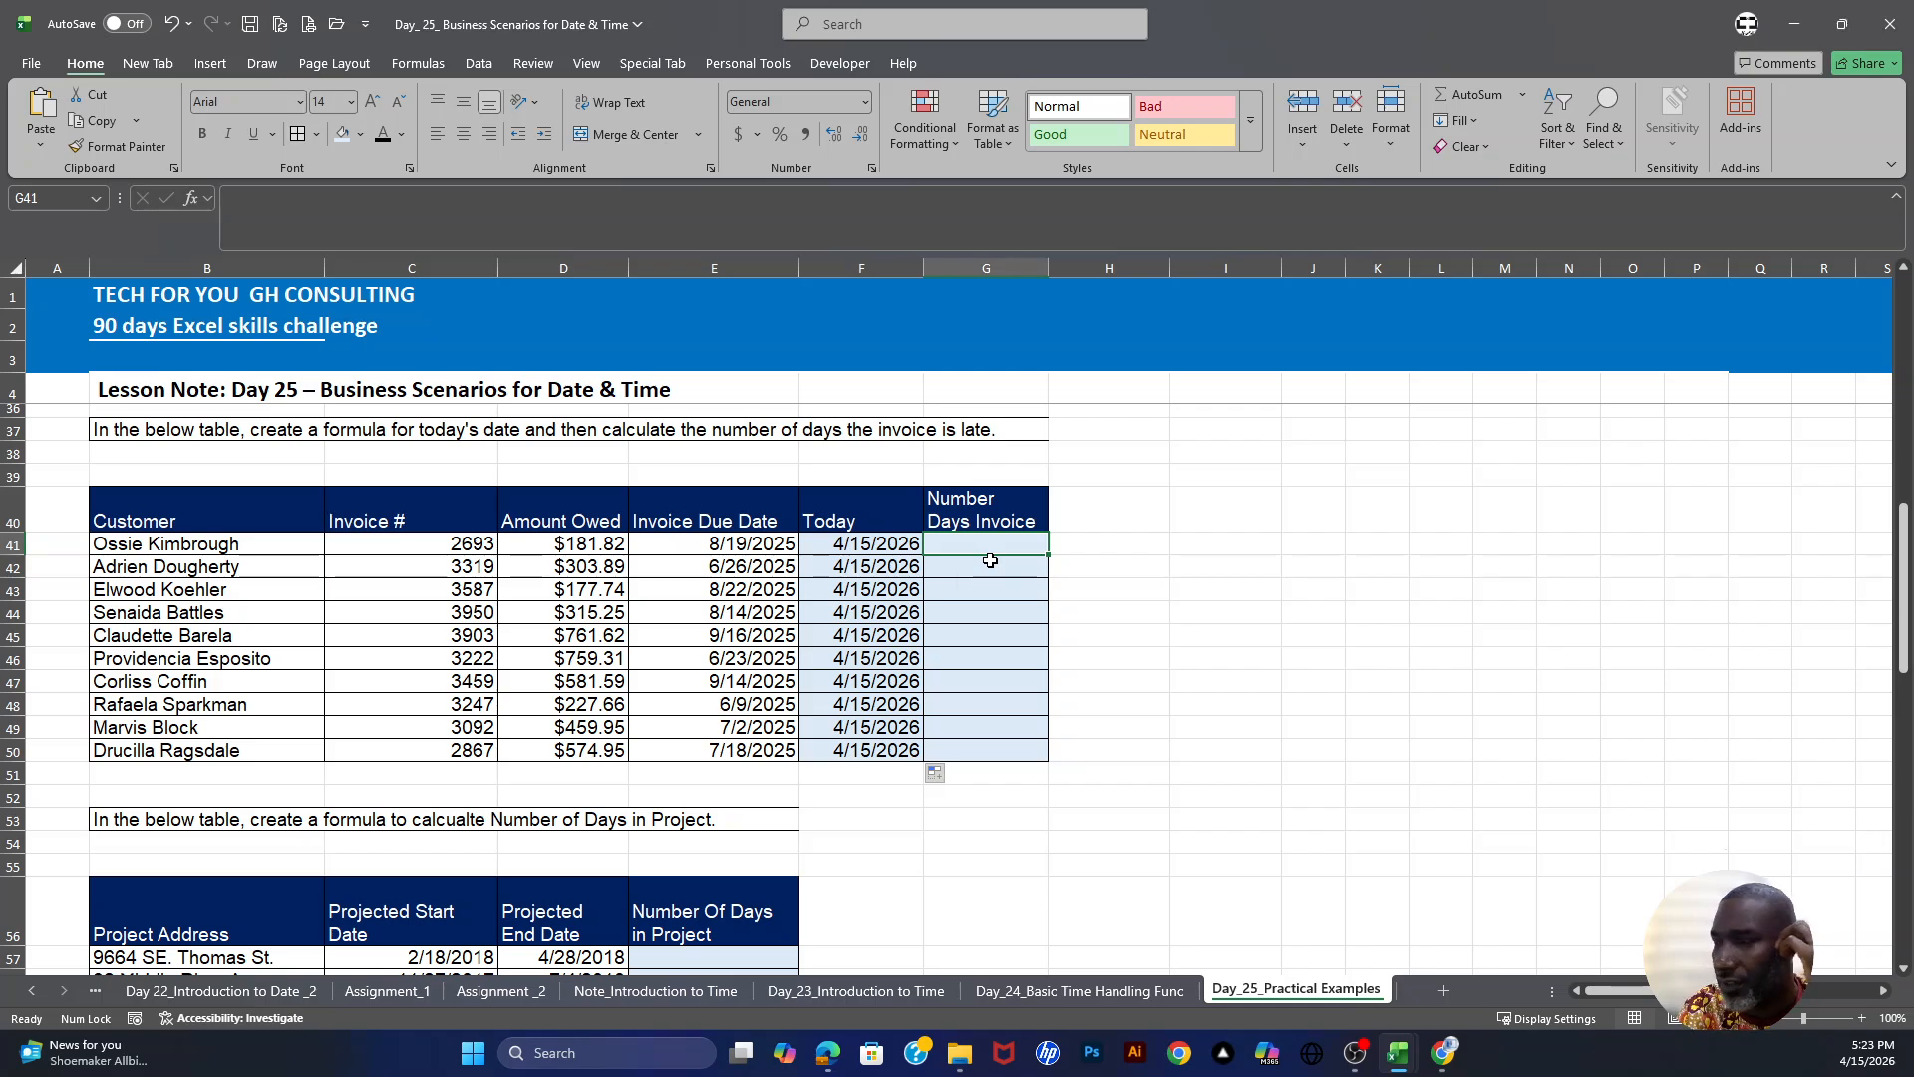
pyautogui.write('=')
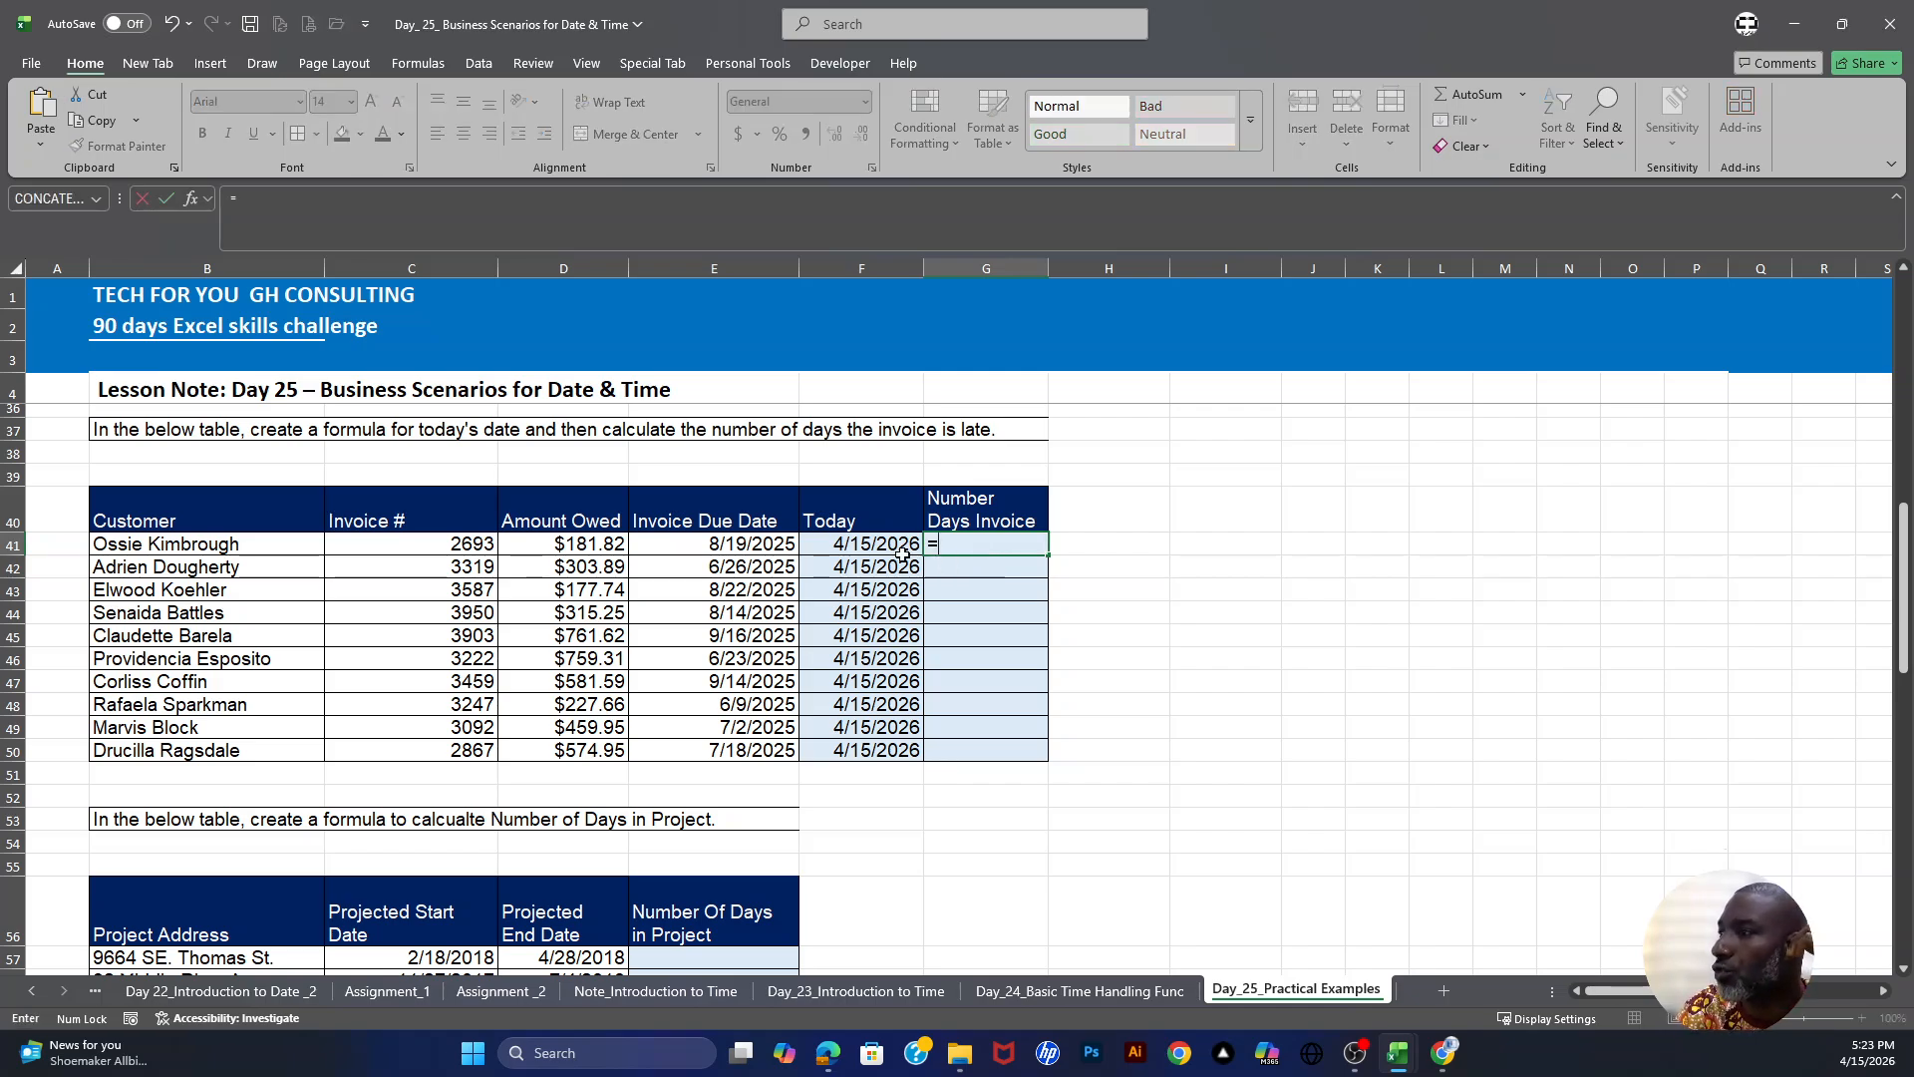
pyautogui.click(895, 545)
pyautogui.write('-')
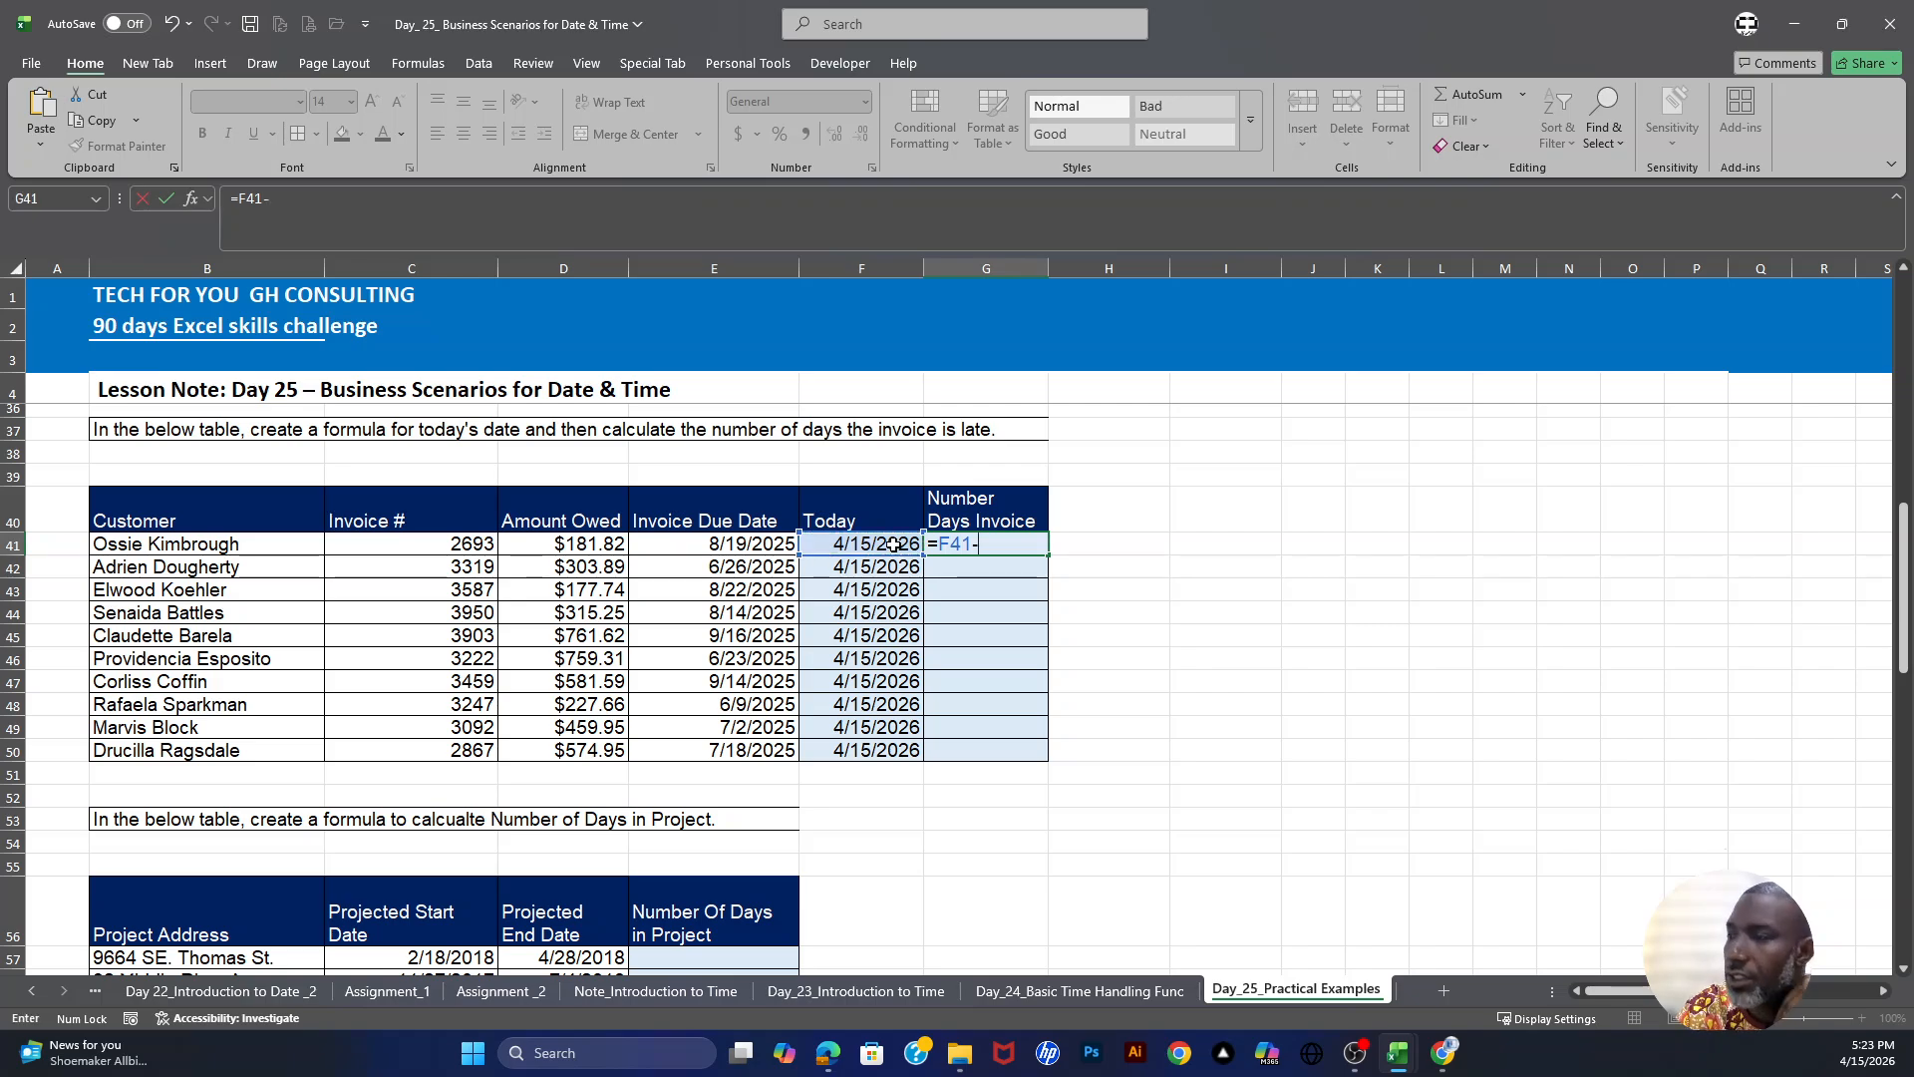
pyautogui.click(735, 547)
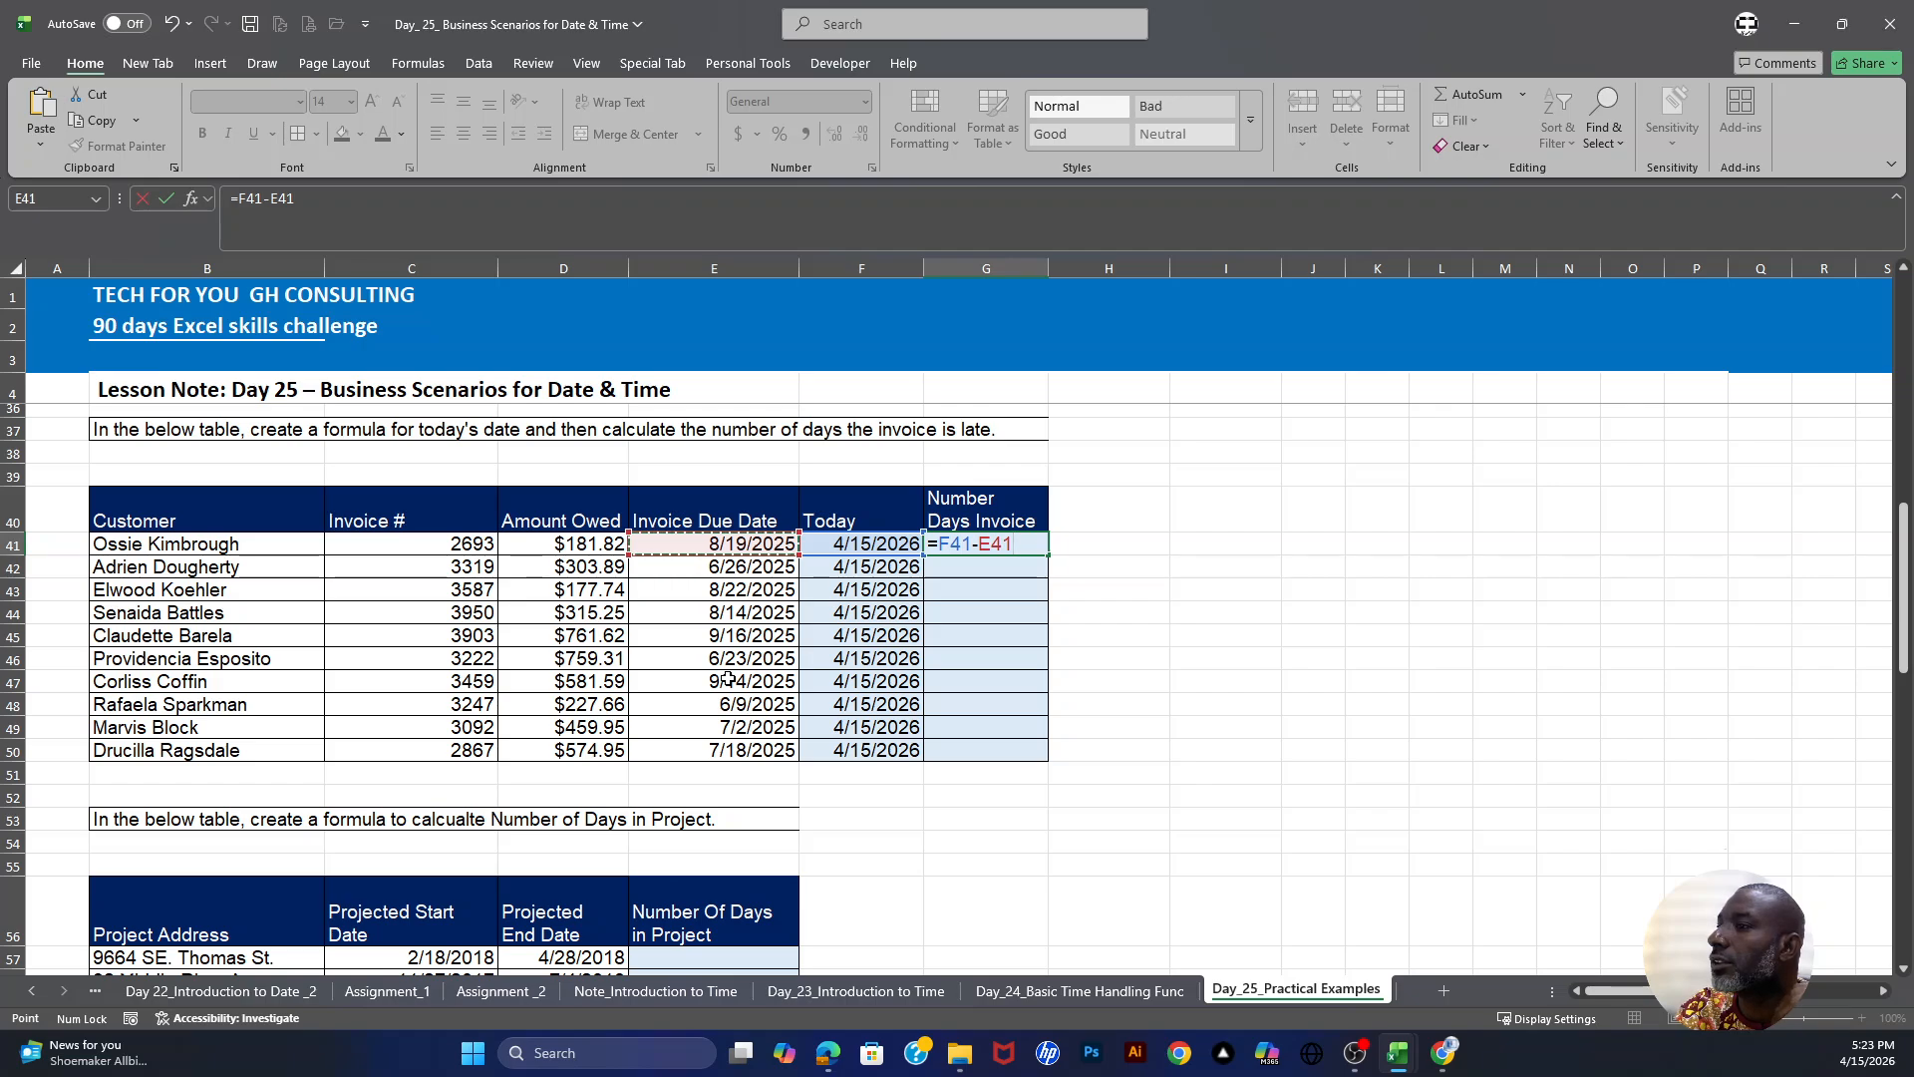
pyautogui.press('Return')
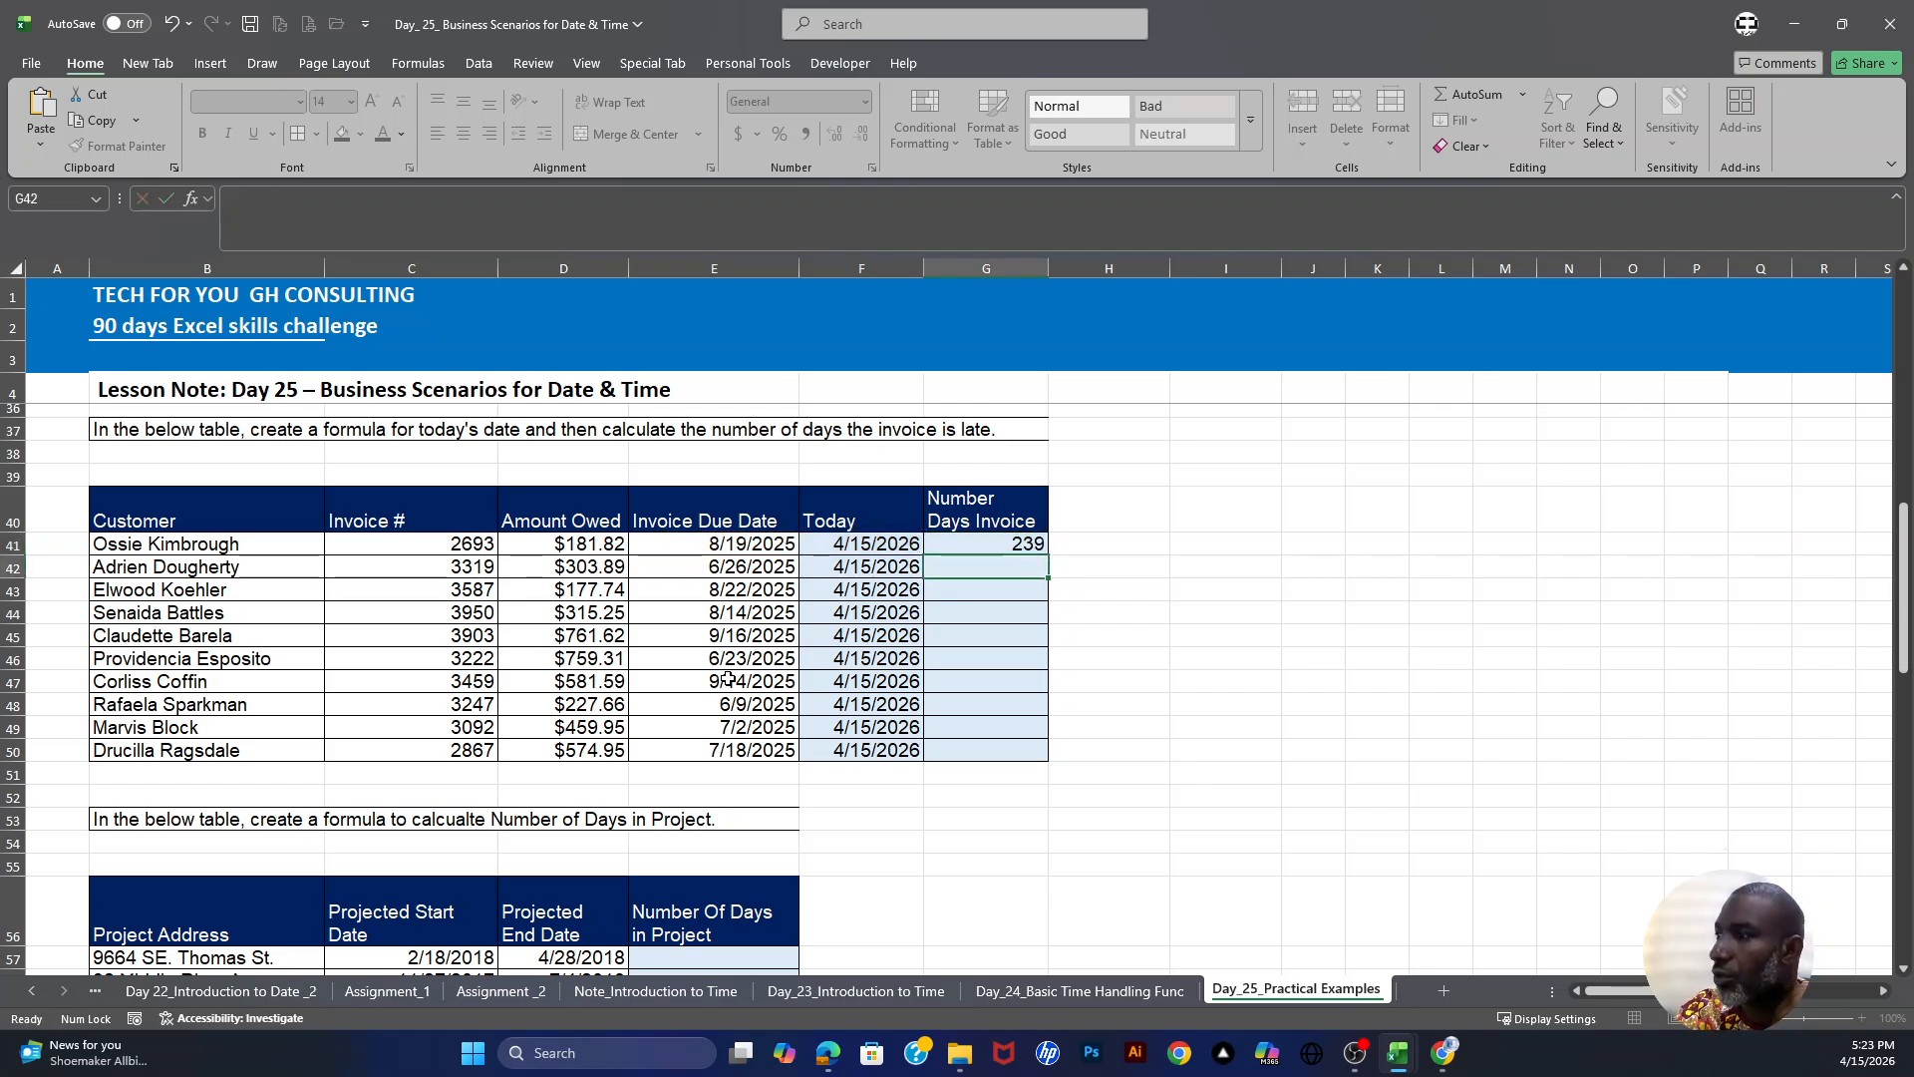
# - Fill the days-late formula from G41 down through G50
pyautogui.click(1013, 542)
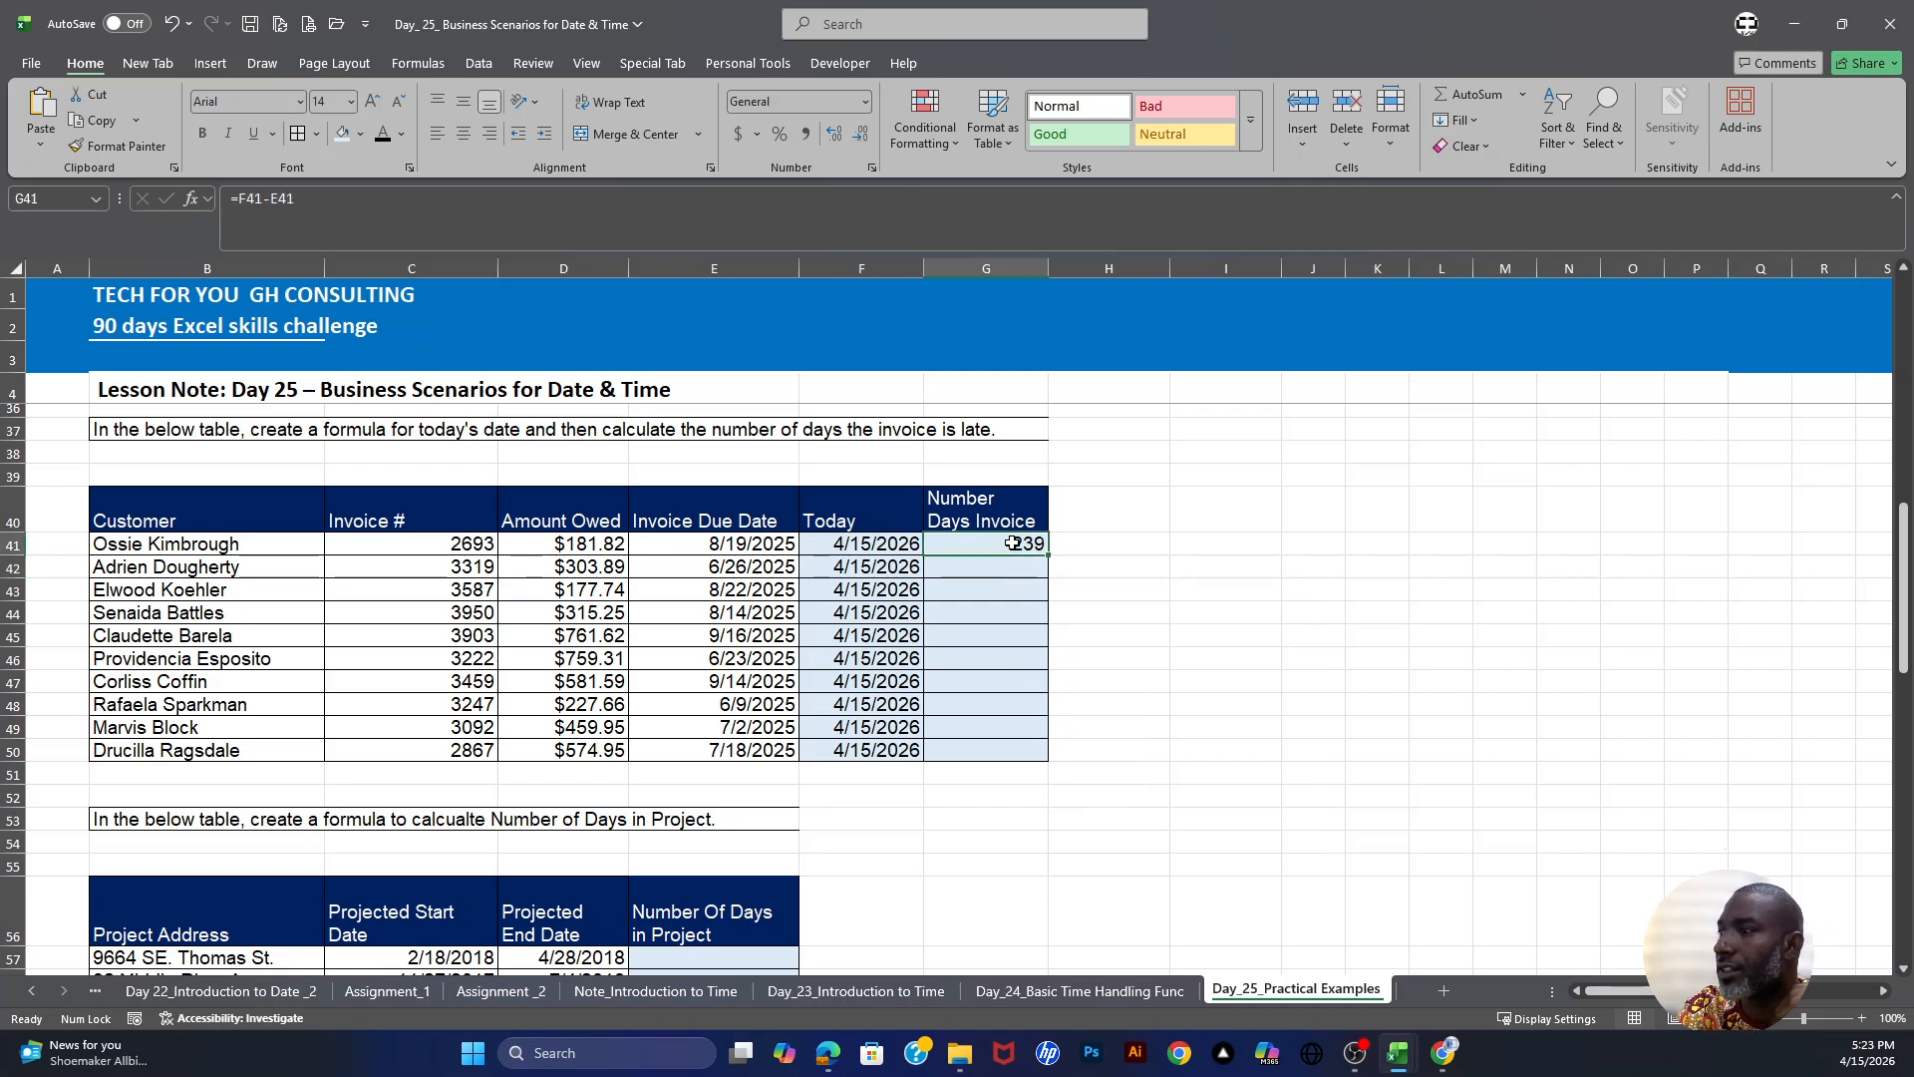
pyautogui.moveTo(739, 547); pyautogui.dragTo(740, 752)
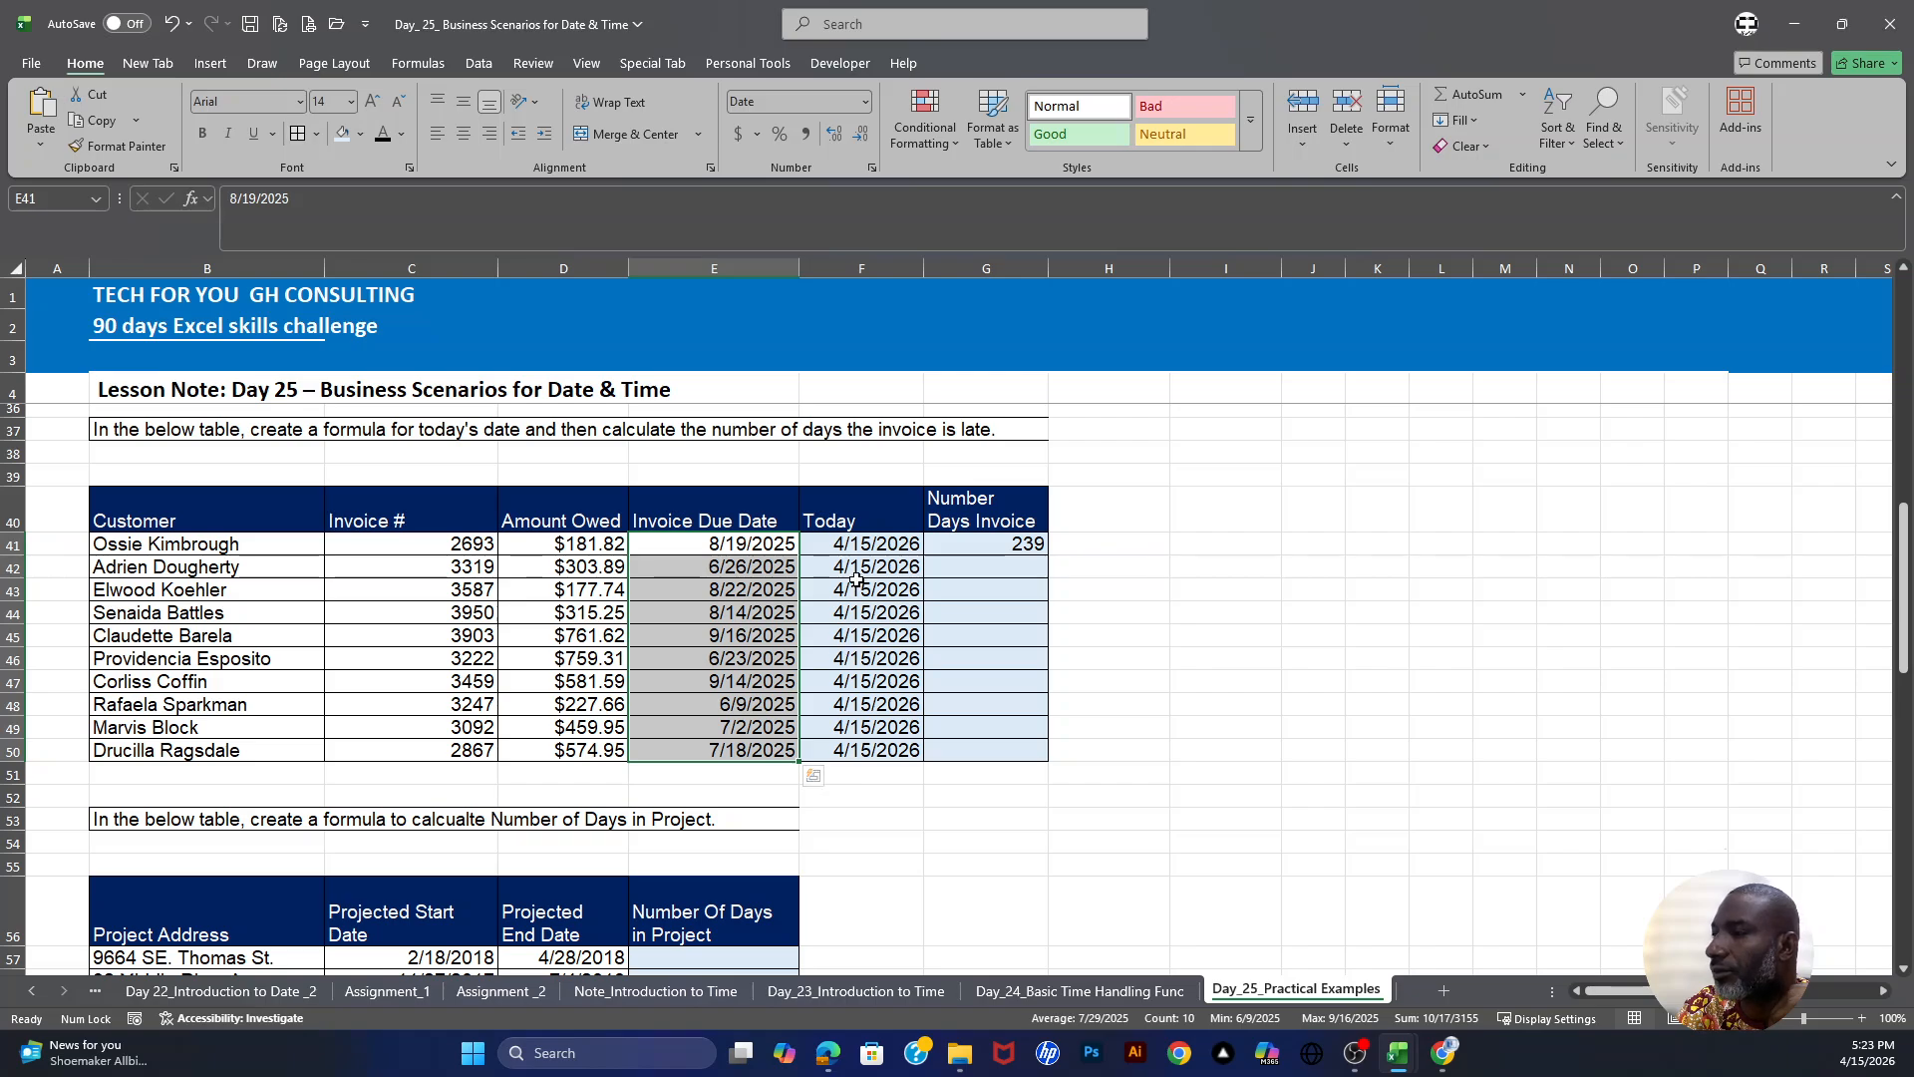
pyautogui.click(890, 544)
pyautogui.click(1017, 544)
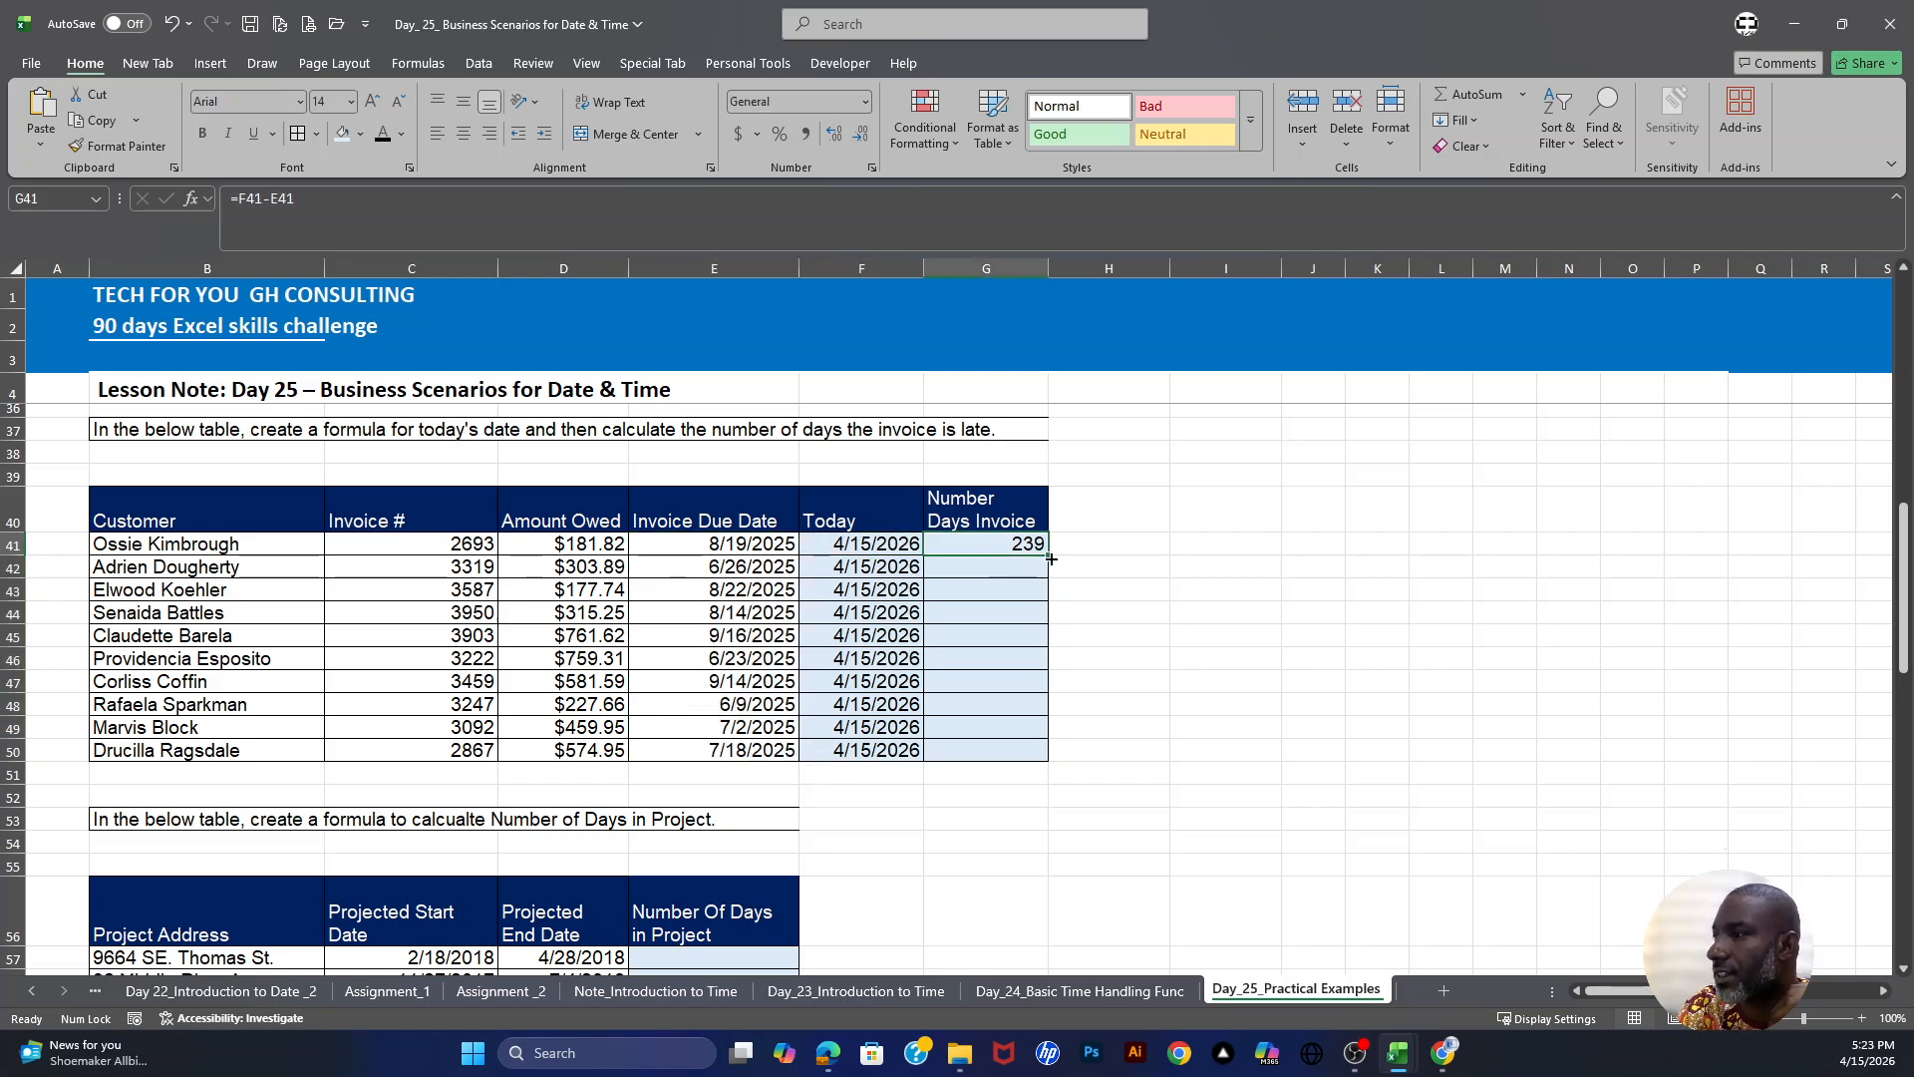
pyautogui.moveTo(1051, 557); pyautogui.dragTo(1053, 763)
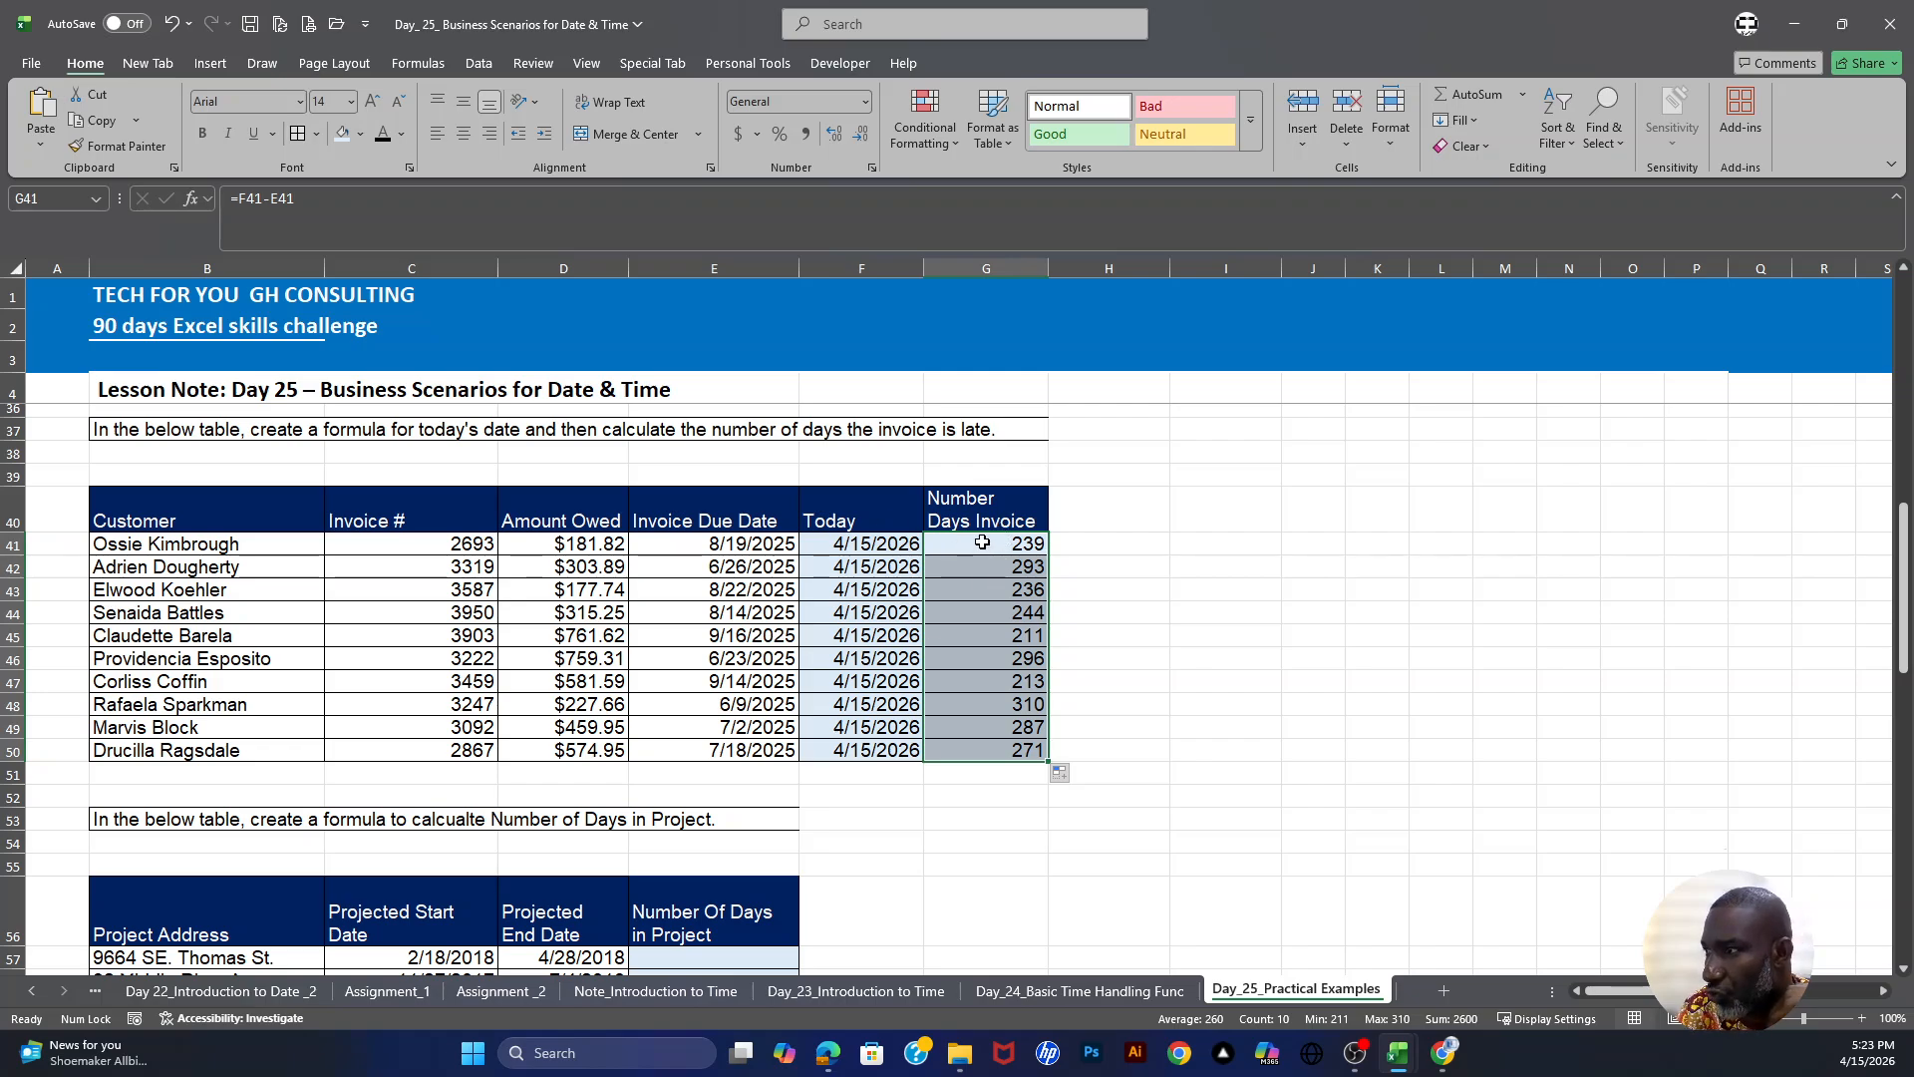
# - Examine the project table's addresses and projected start and end dates row by row
pyautogui.scroll(-4, 957, 639)
pyautogui.scroll(1, 141, 577)
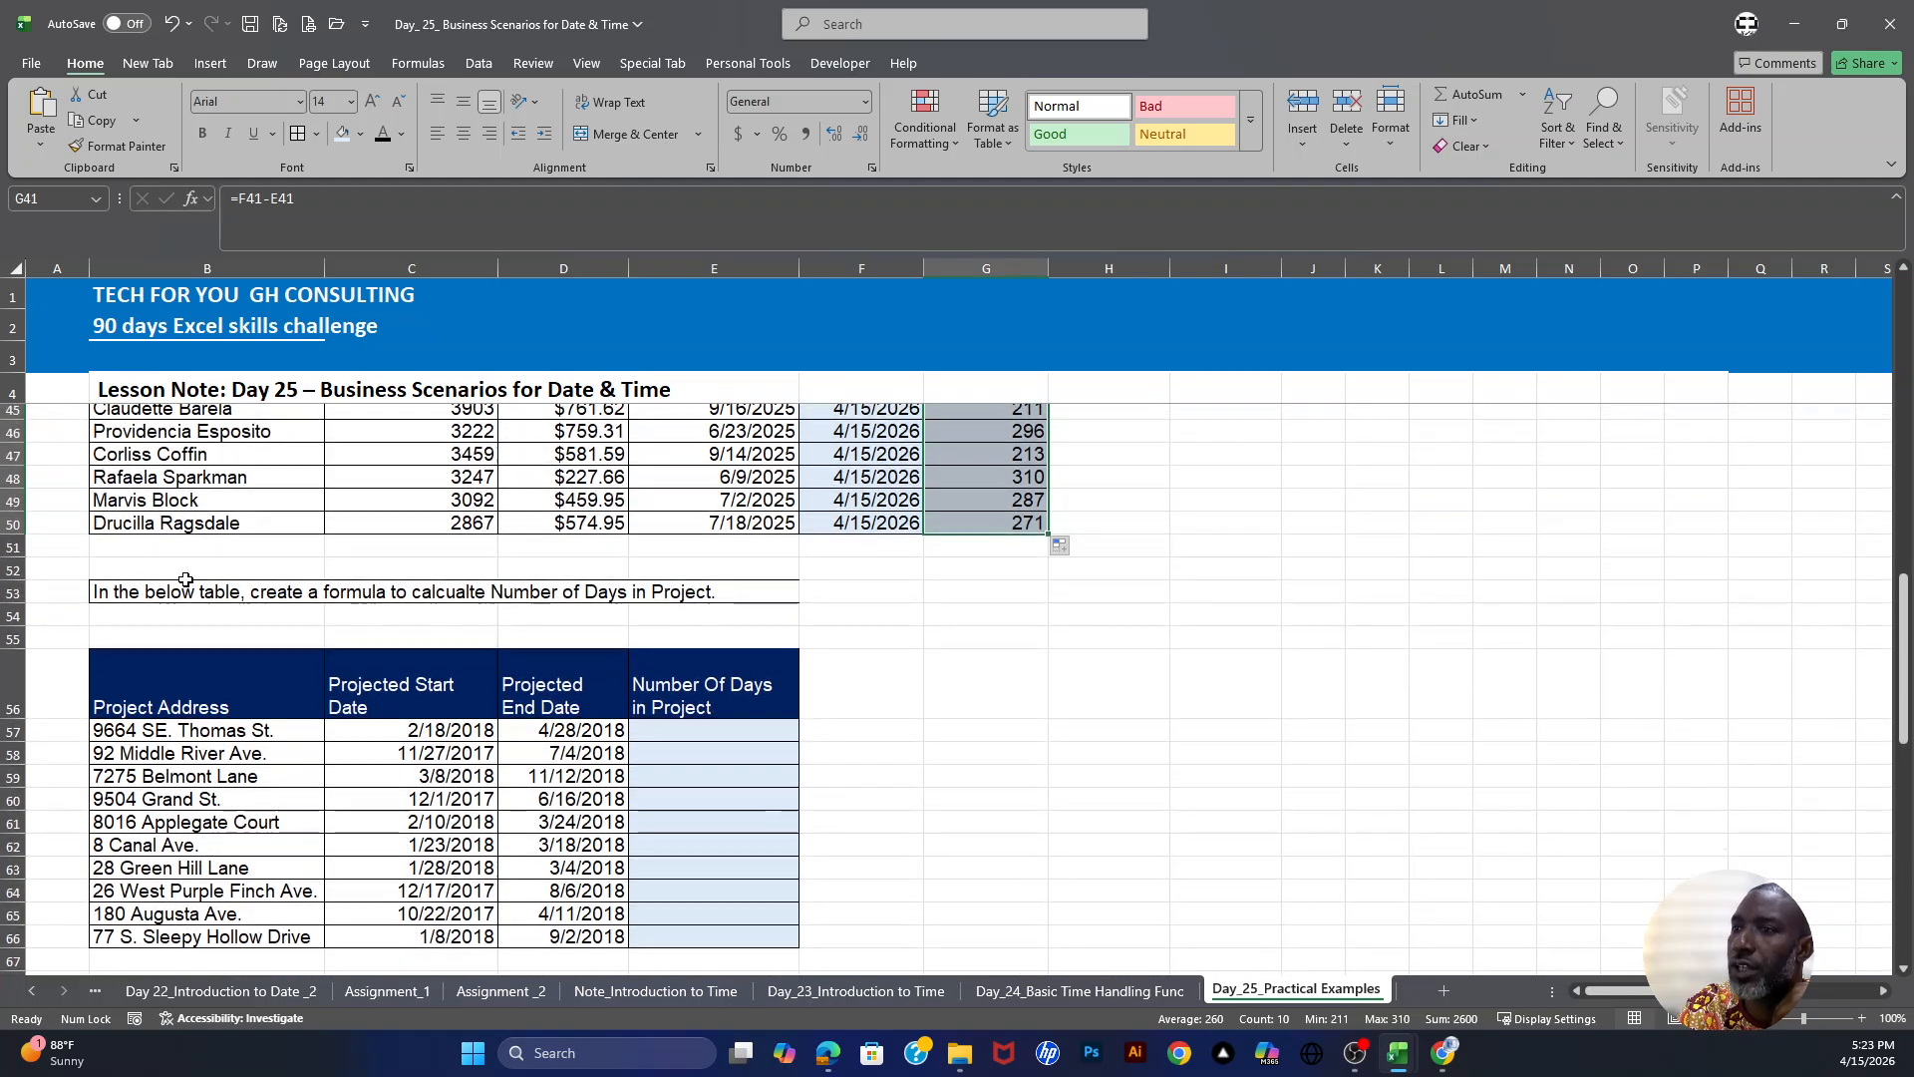
pyautogui.scroll(-1, 124, 563)
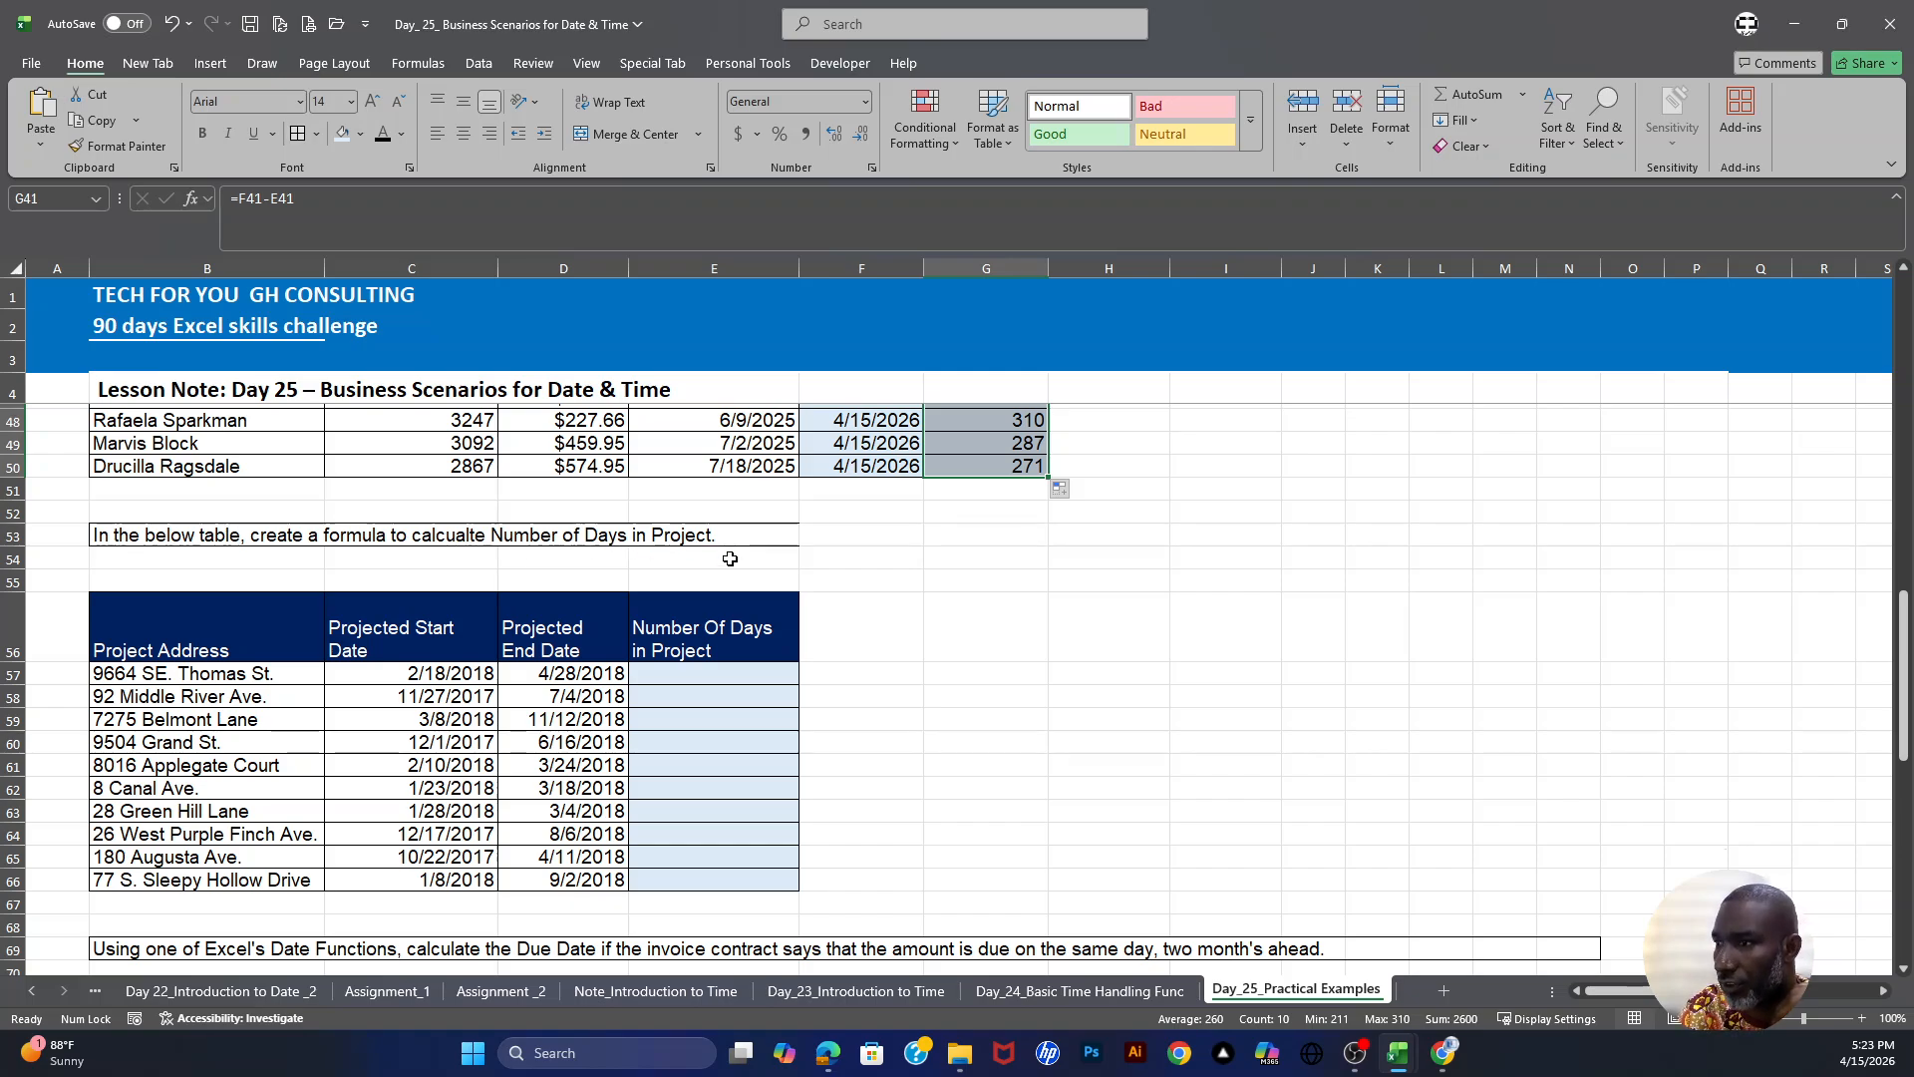
pyautogui.scroll(-2, 730, 560)
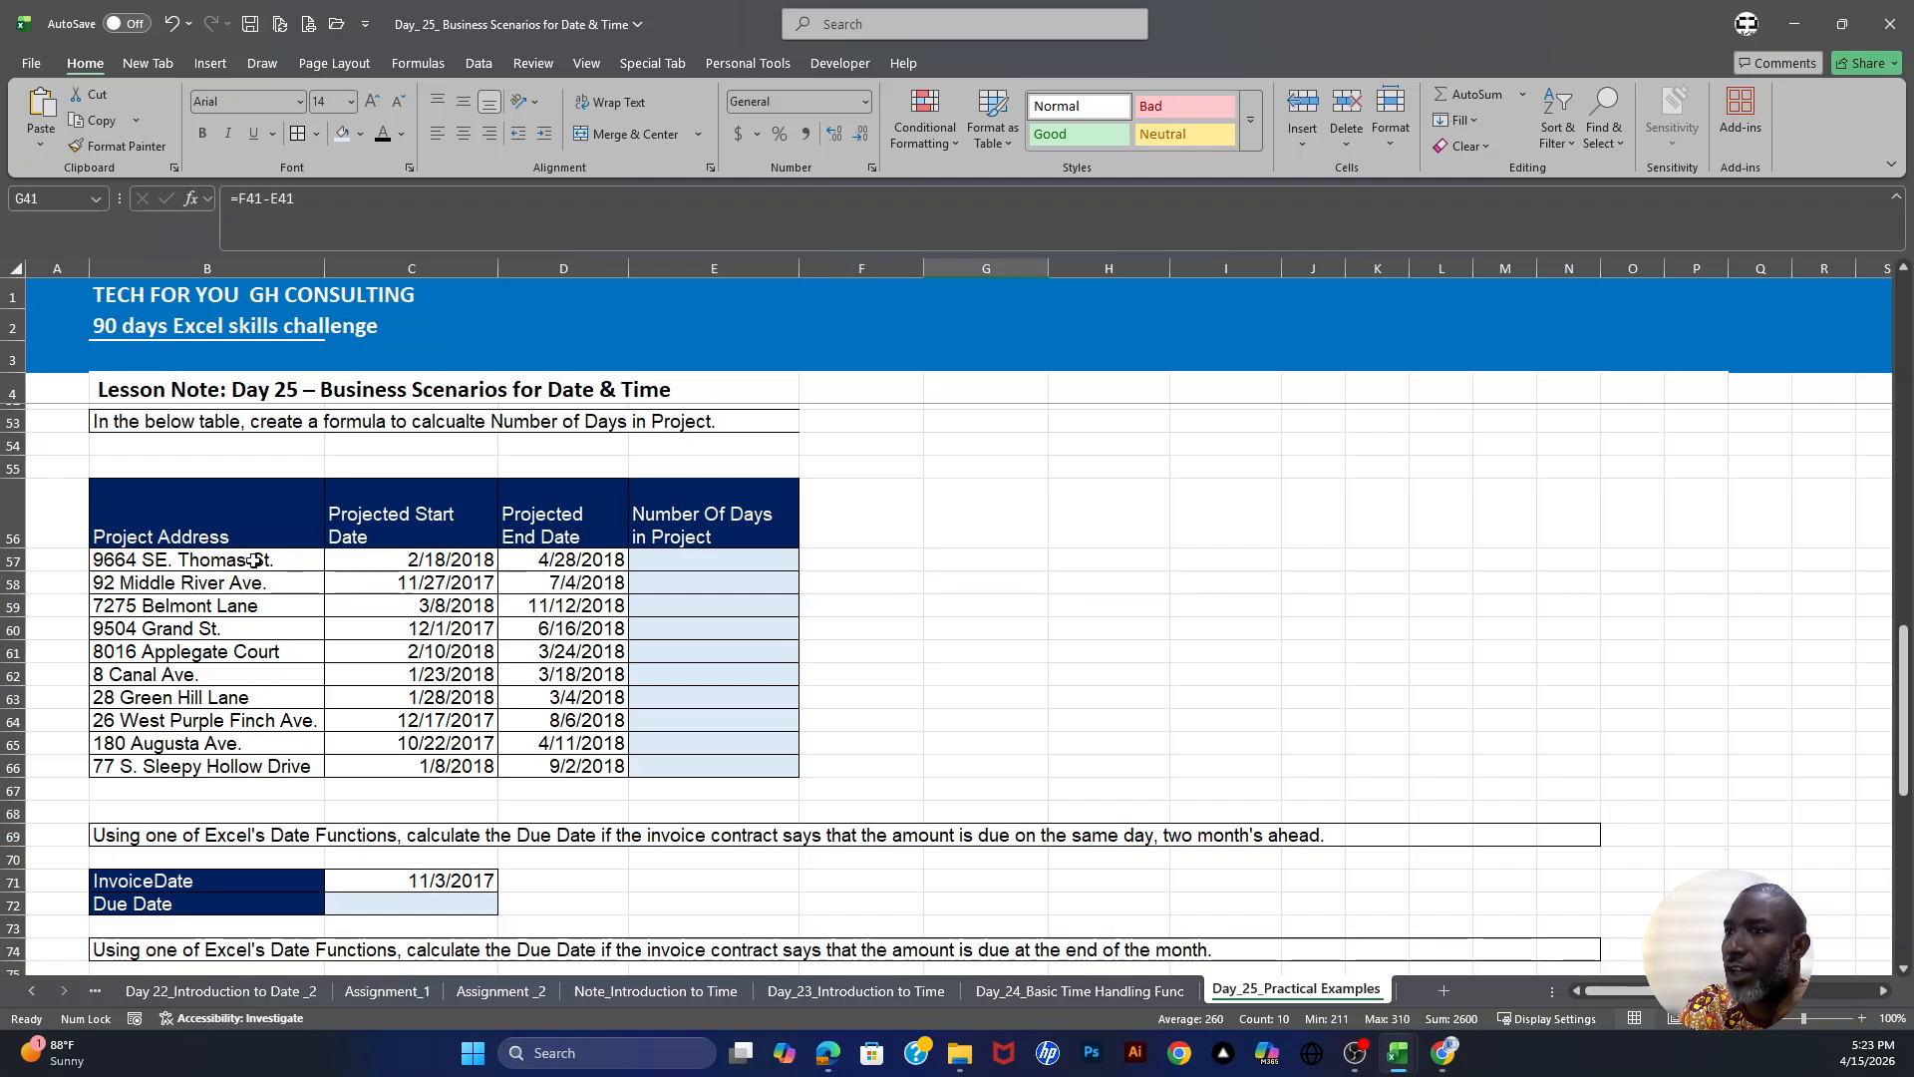
pyautogui.moveTo(219, 559); pyautogui.dragTo(227, 776)
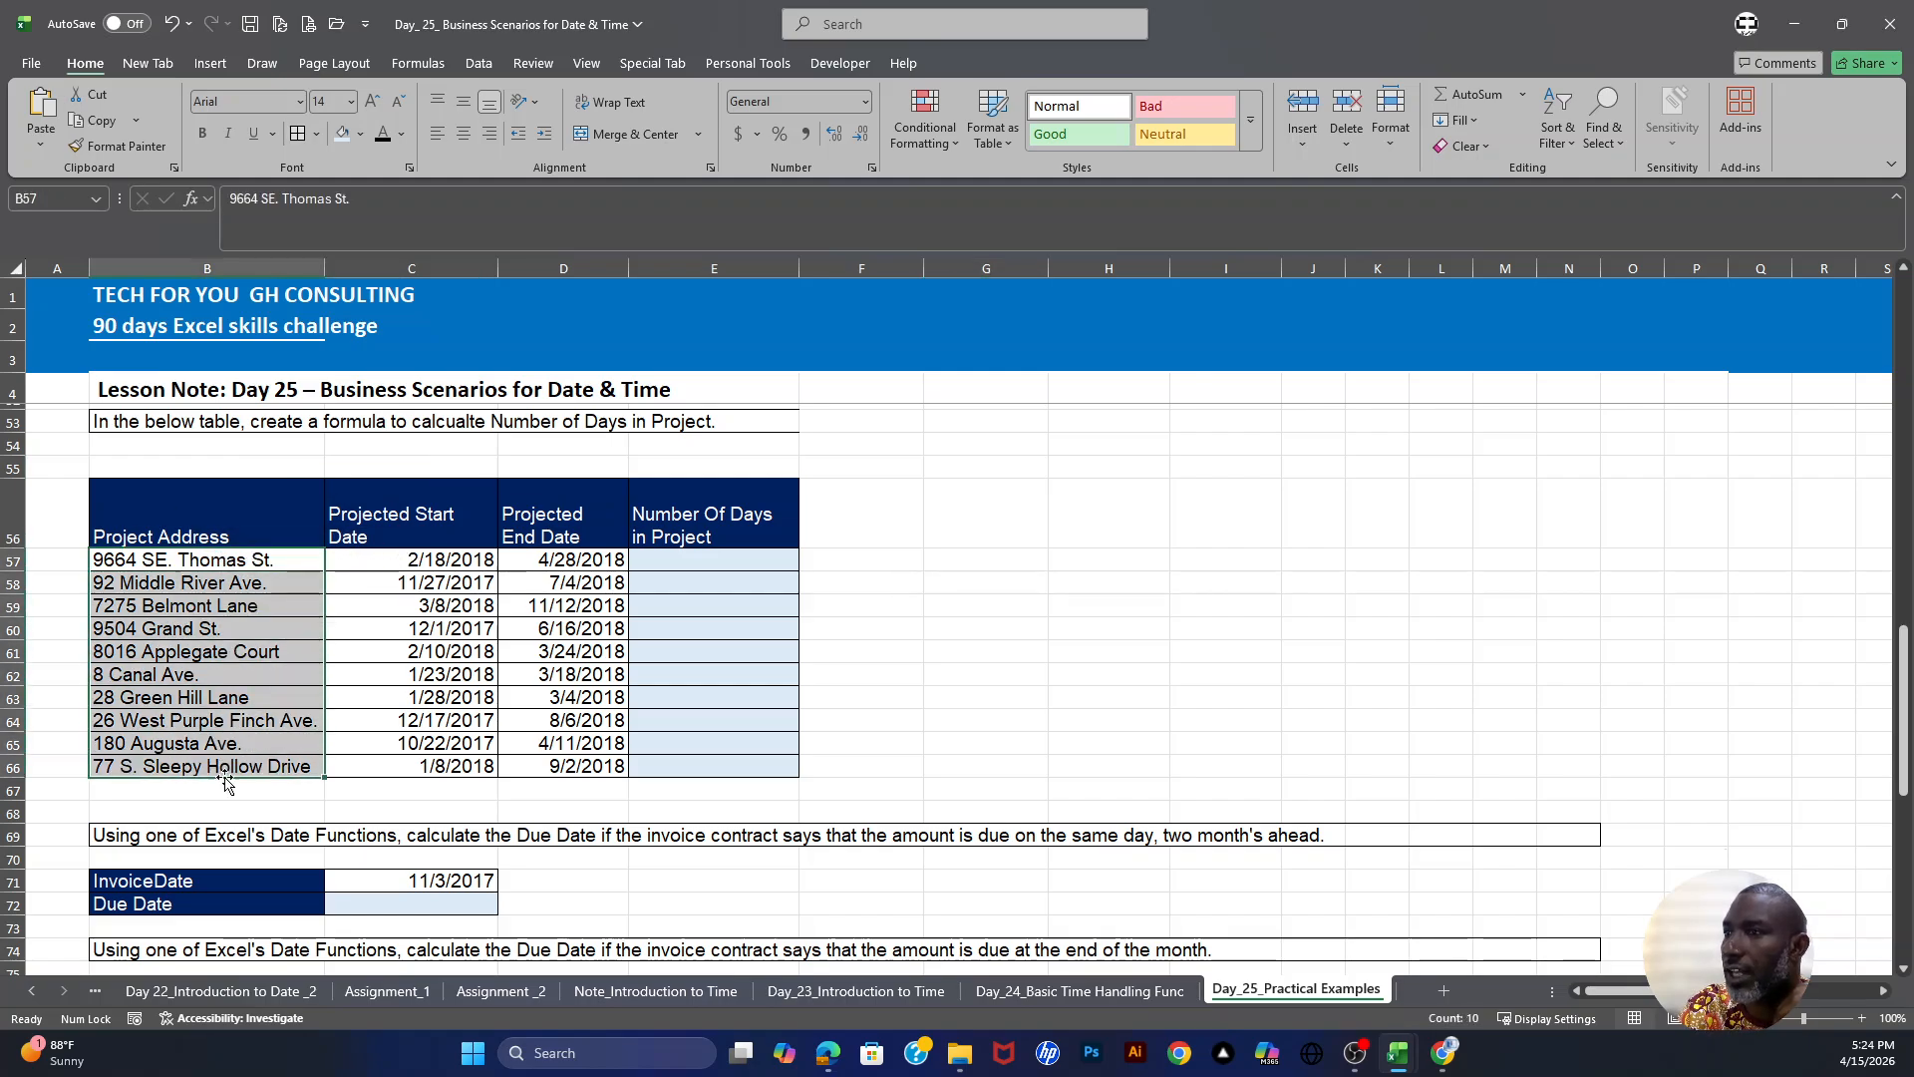
pyautogui.moveTo(445, 561); pyautogui.dragTo(447, 773)
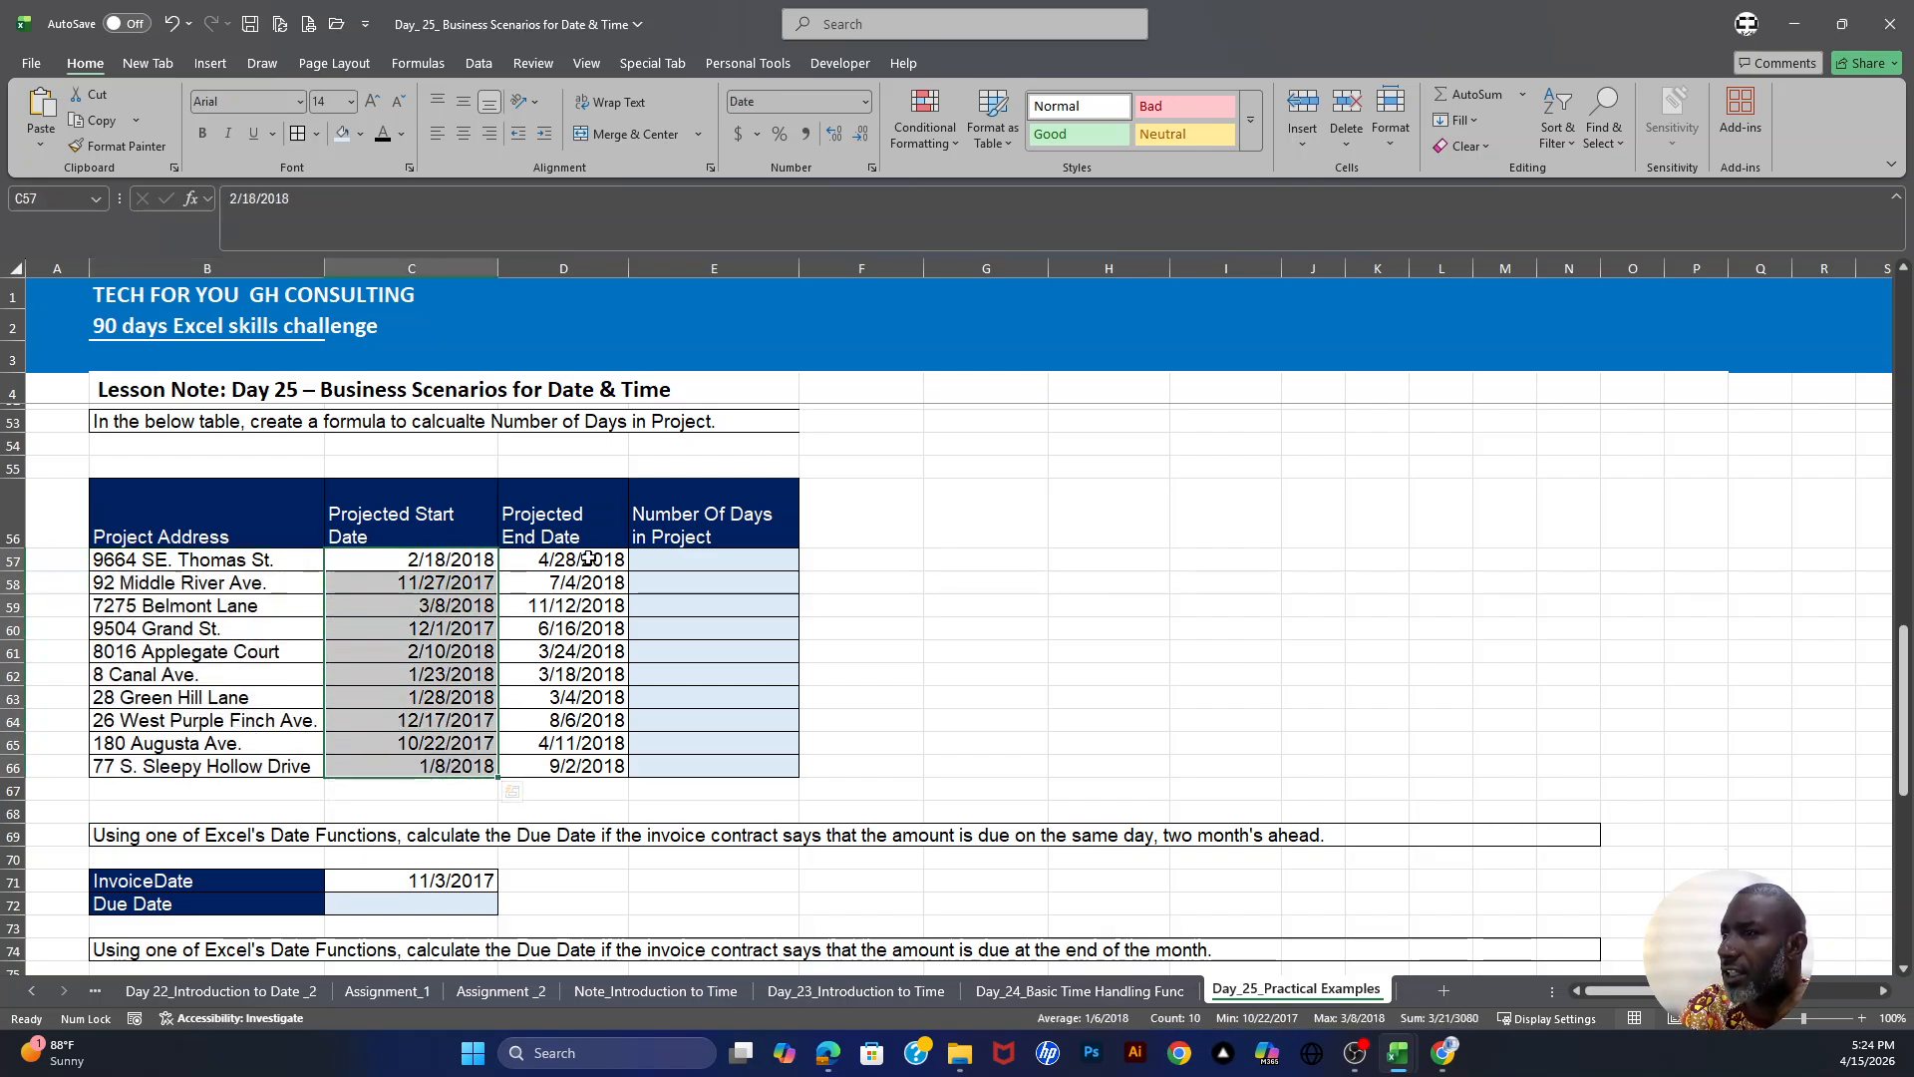
pyautogui.moveTo(588, 560); pyautogui.dragTo(586, 769)
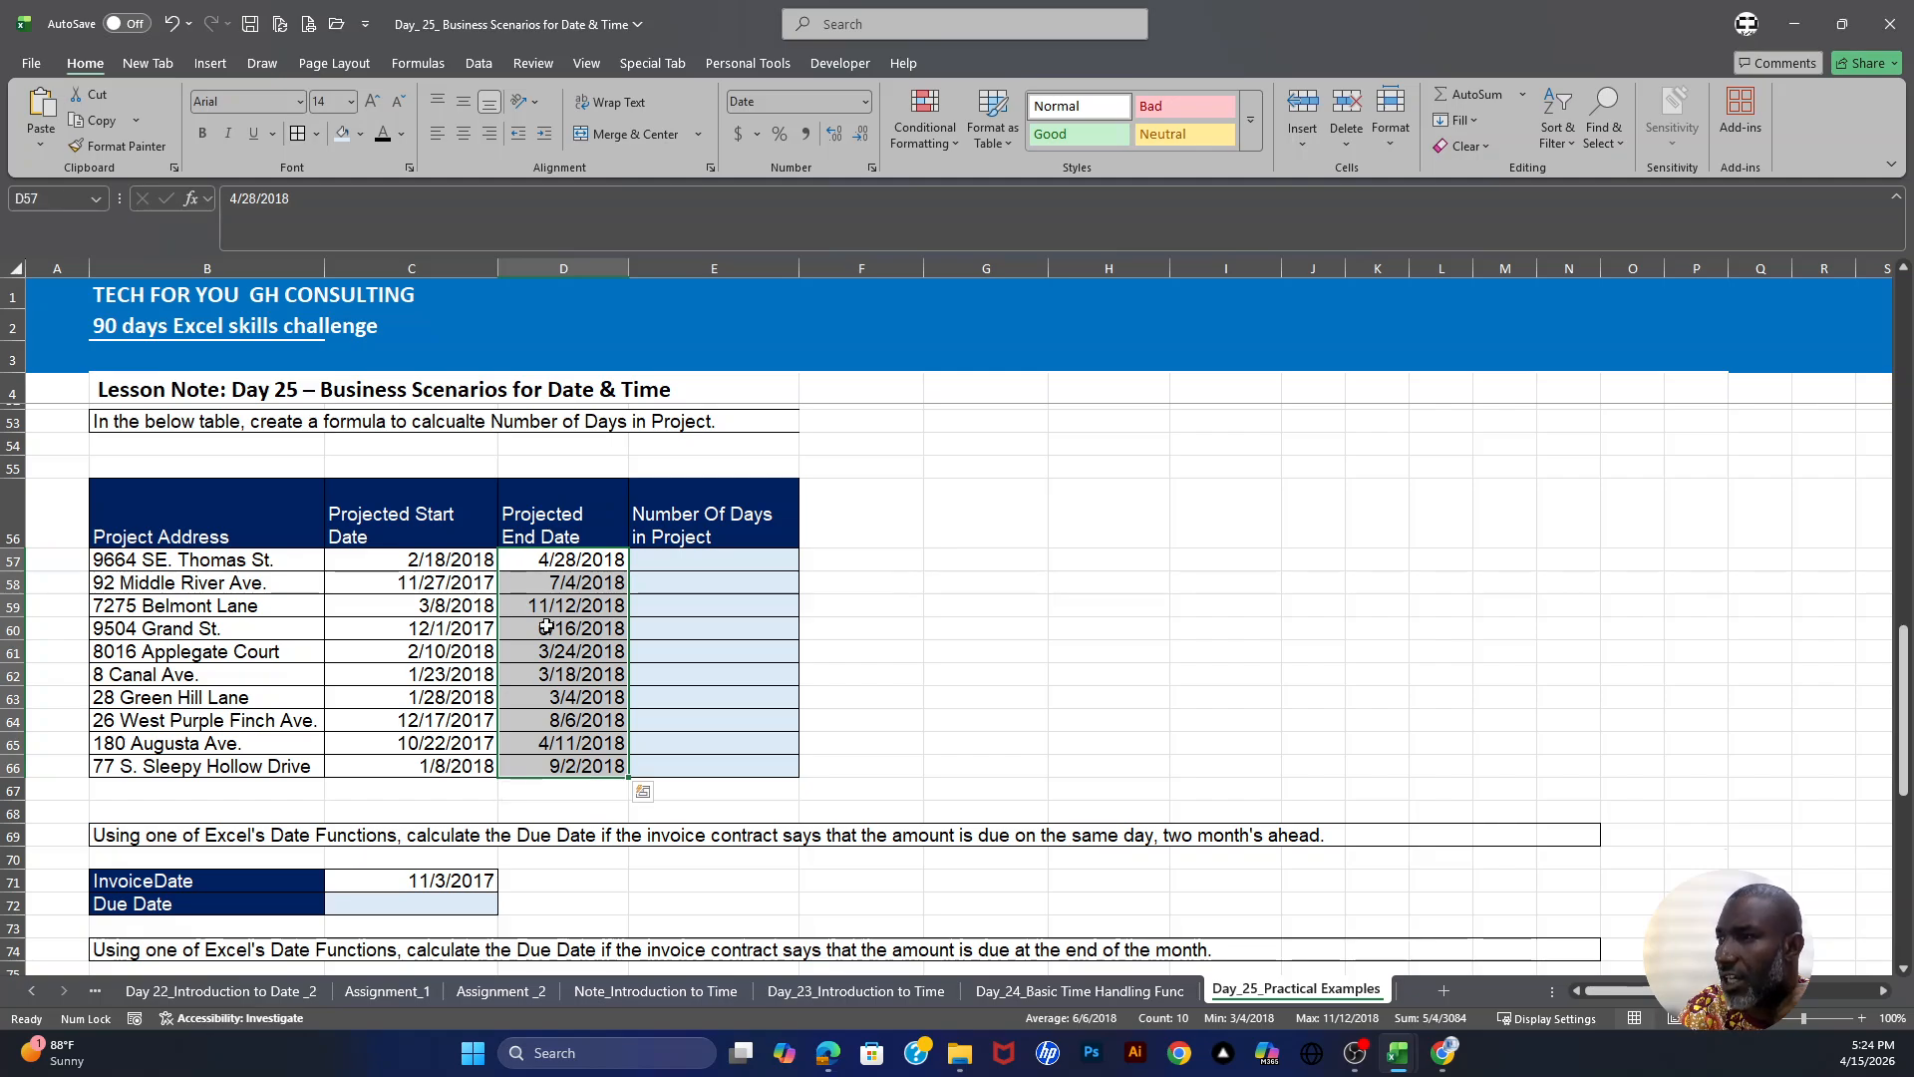
pyautogui.moveTo(441, 564); pyautogui.dragTo(578, 584)
pyautogui.moveTo(461, 607); pyautogui.dragTo(579, 627)
pyautogui.moveTo(448, 652); pyautogui.dragTo(584, 653)
pyautogui.moveTo(445, 676); pyautogui.dragTo(583, 675)
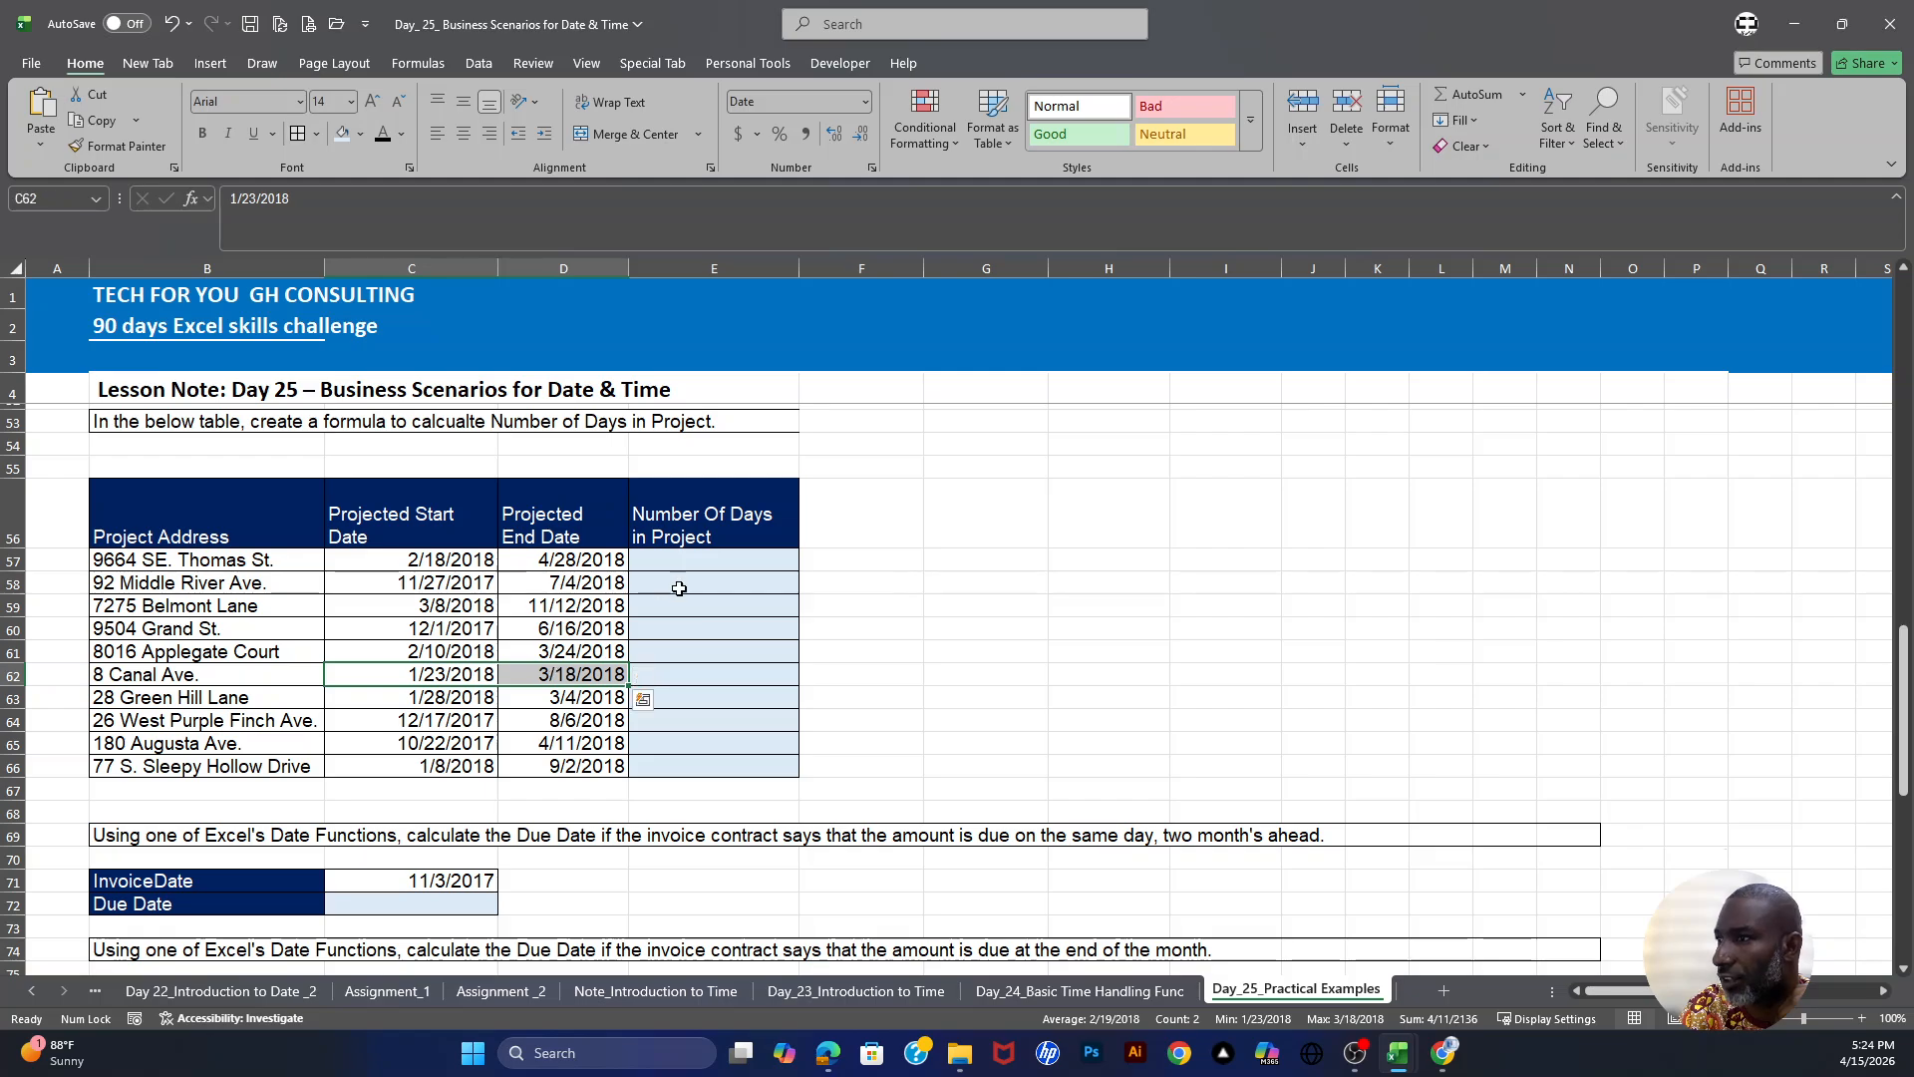
# - Enter =D57-C57 in E57 for the project's number of days and fill it down through E66
pyautogui.click(706, 561)
pyautogui.write('=')
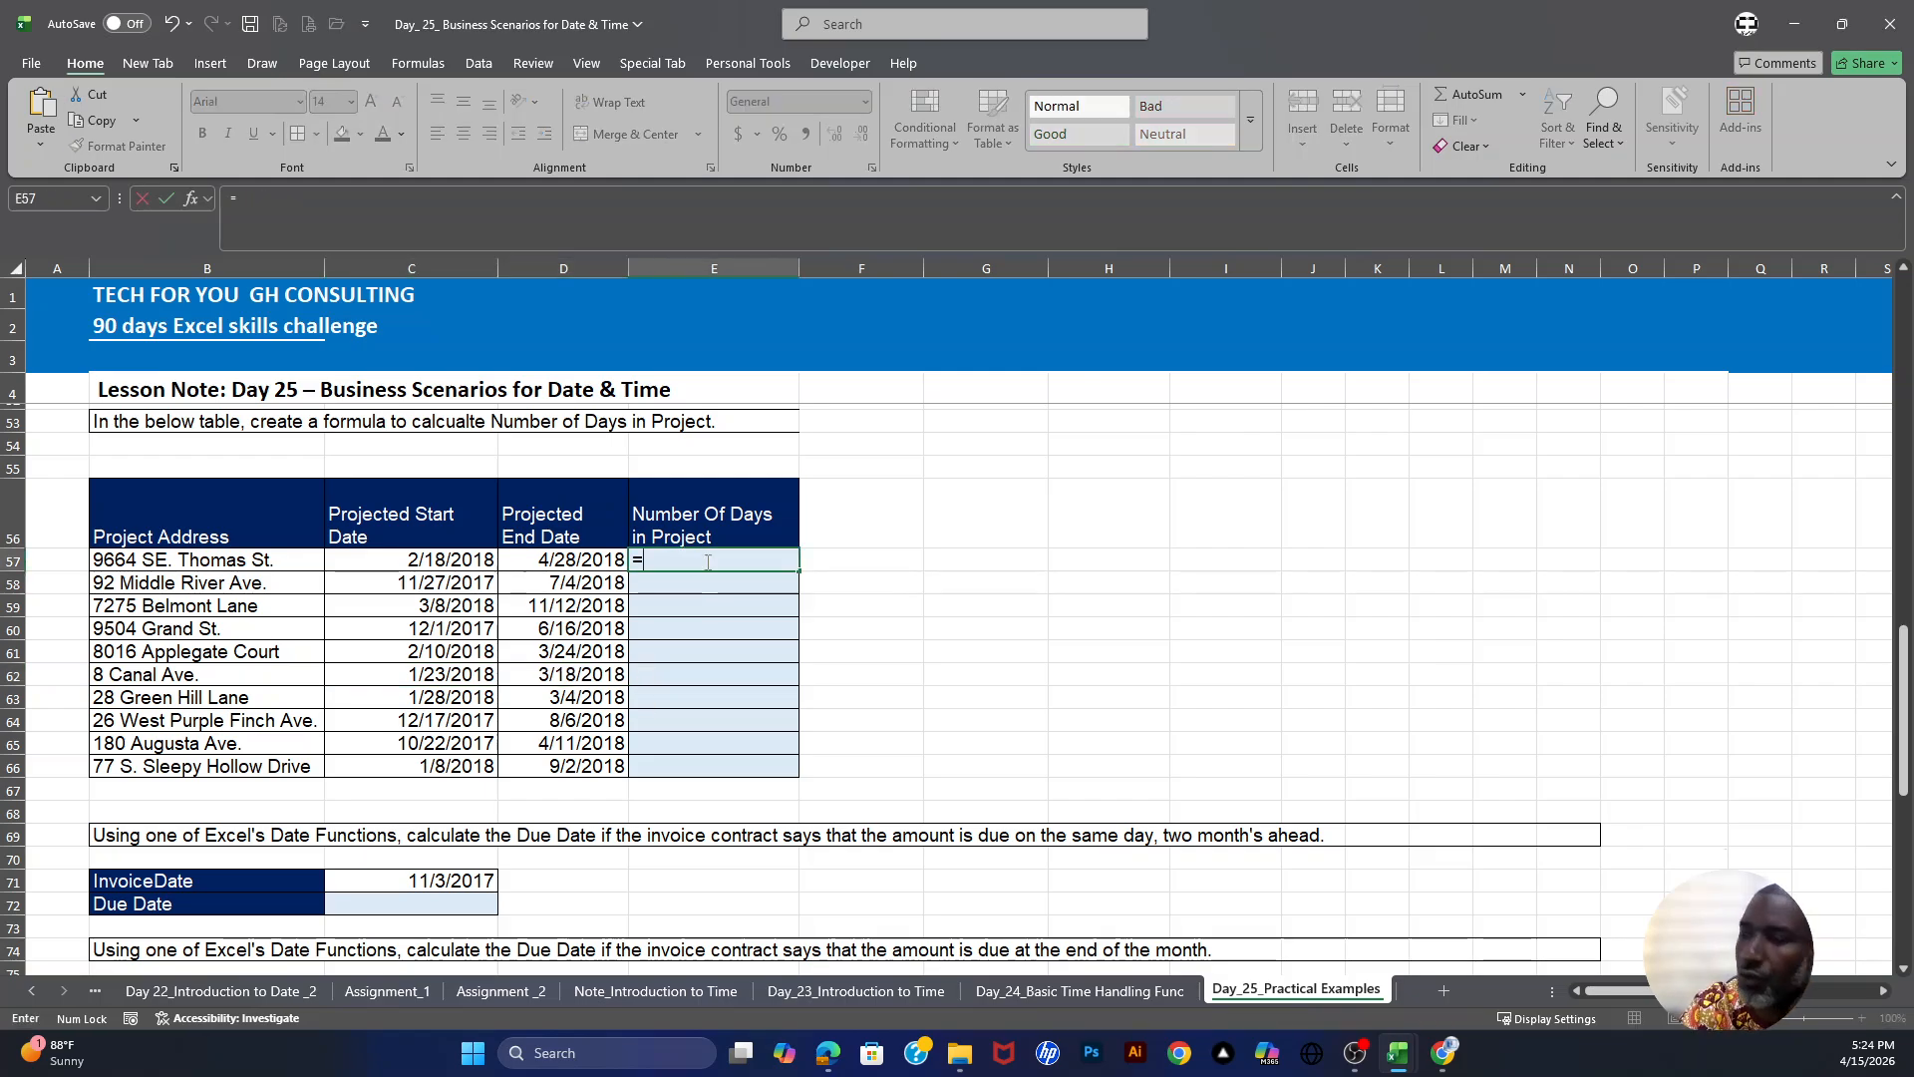
pyautogui.click(581, 559)
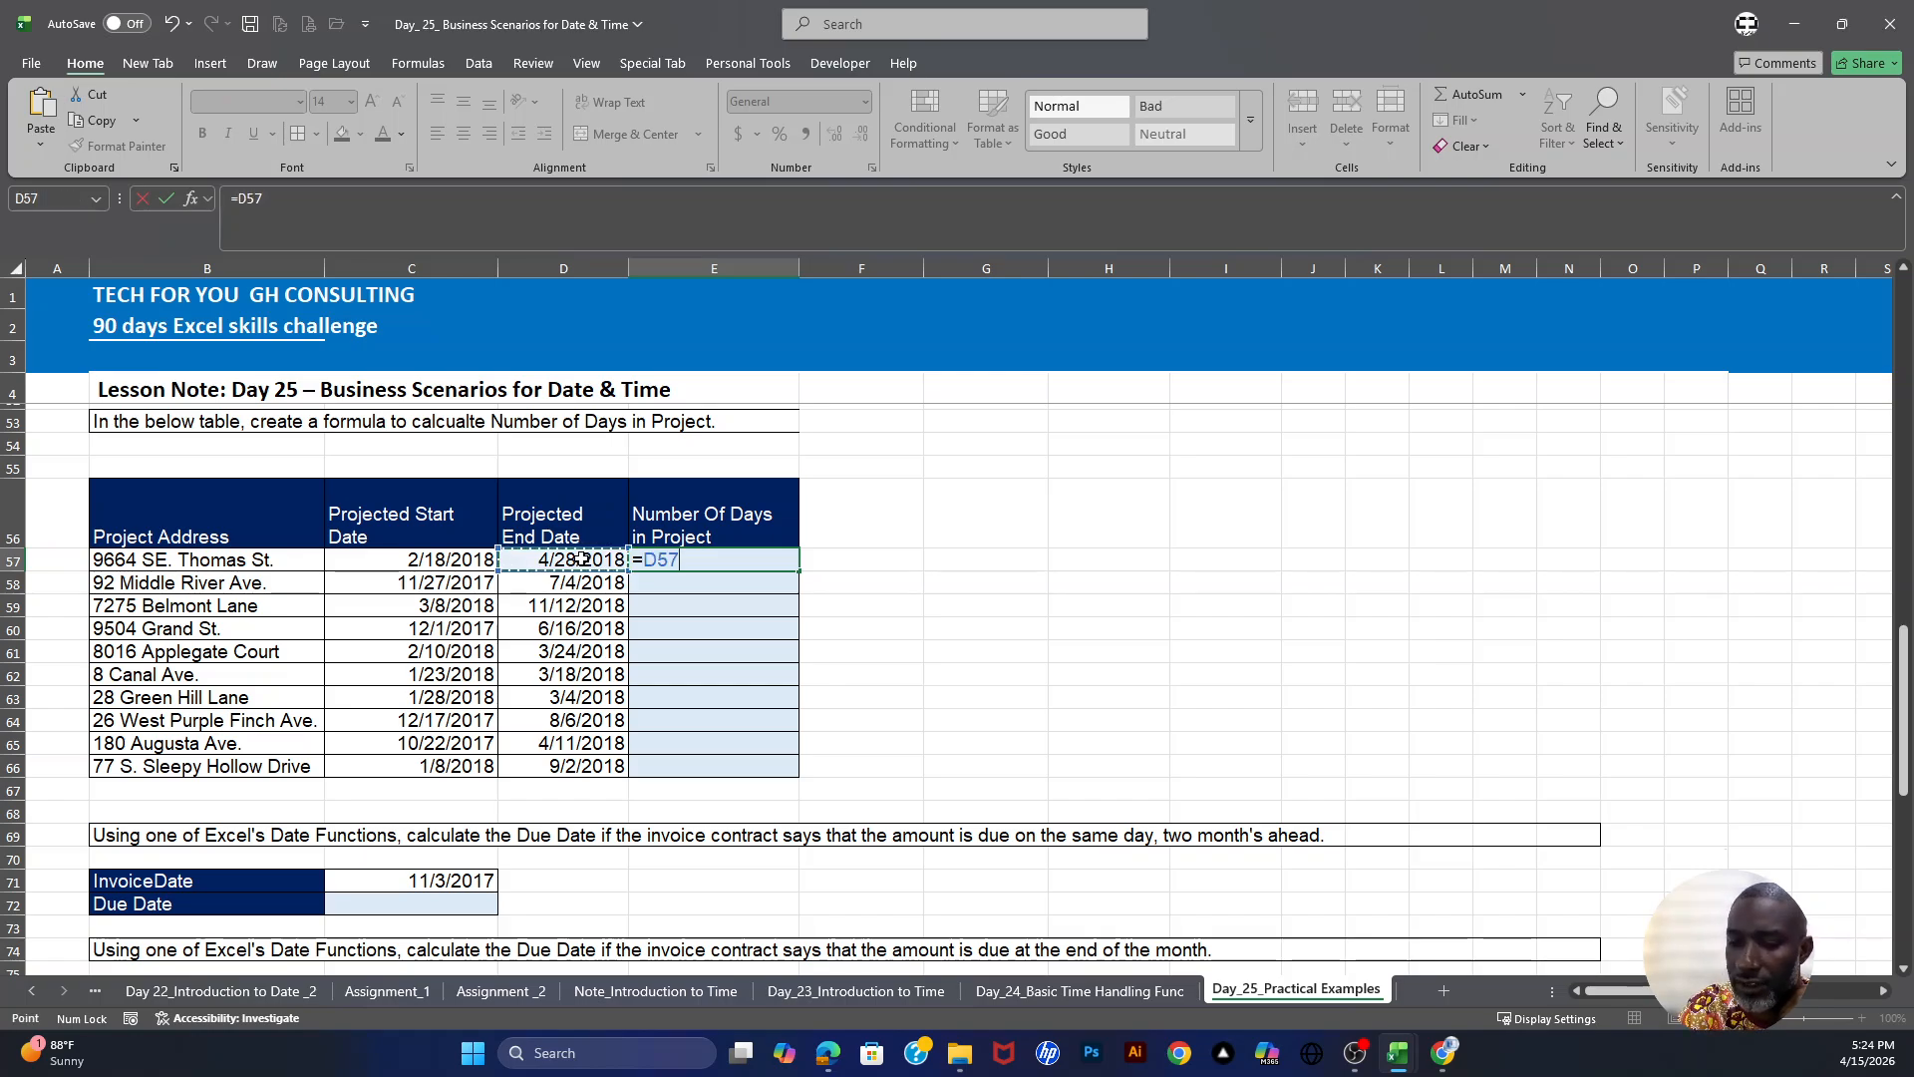
pyautogui.write('-')
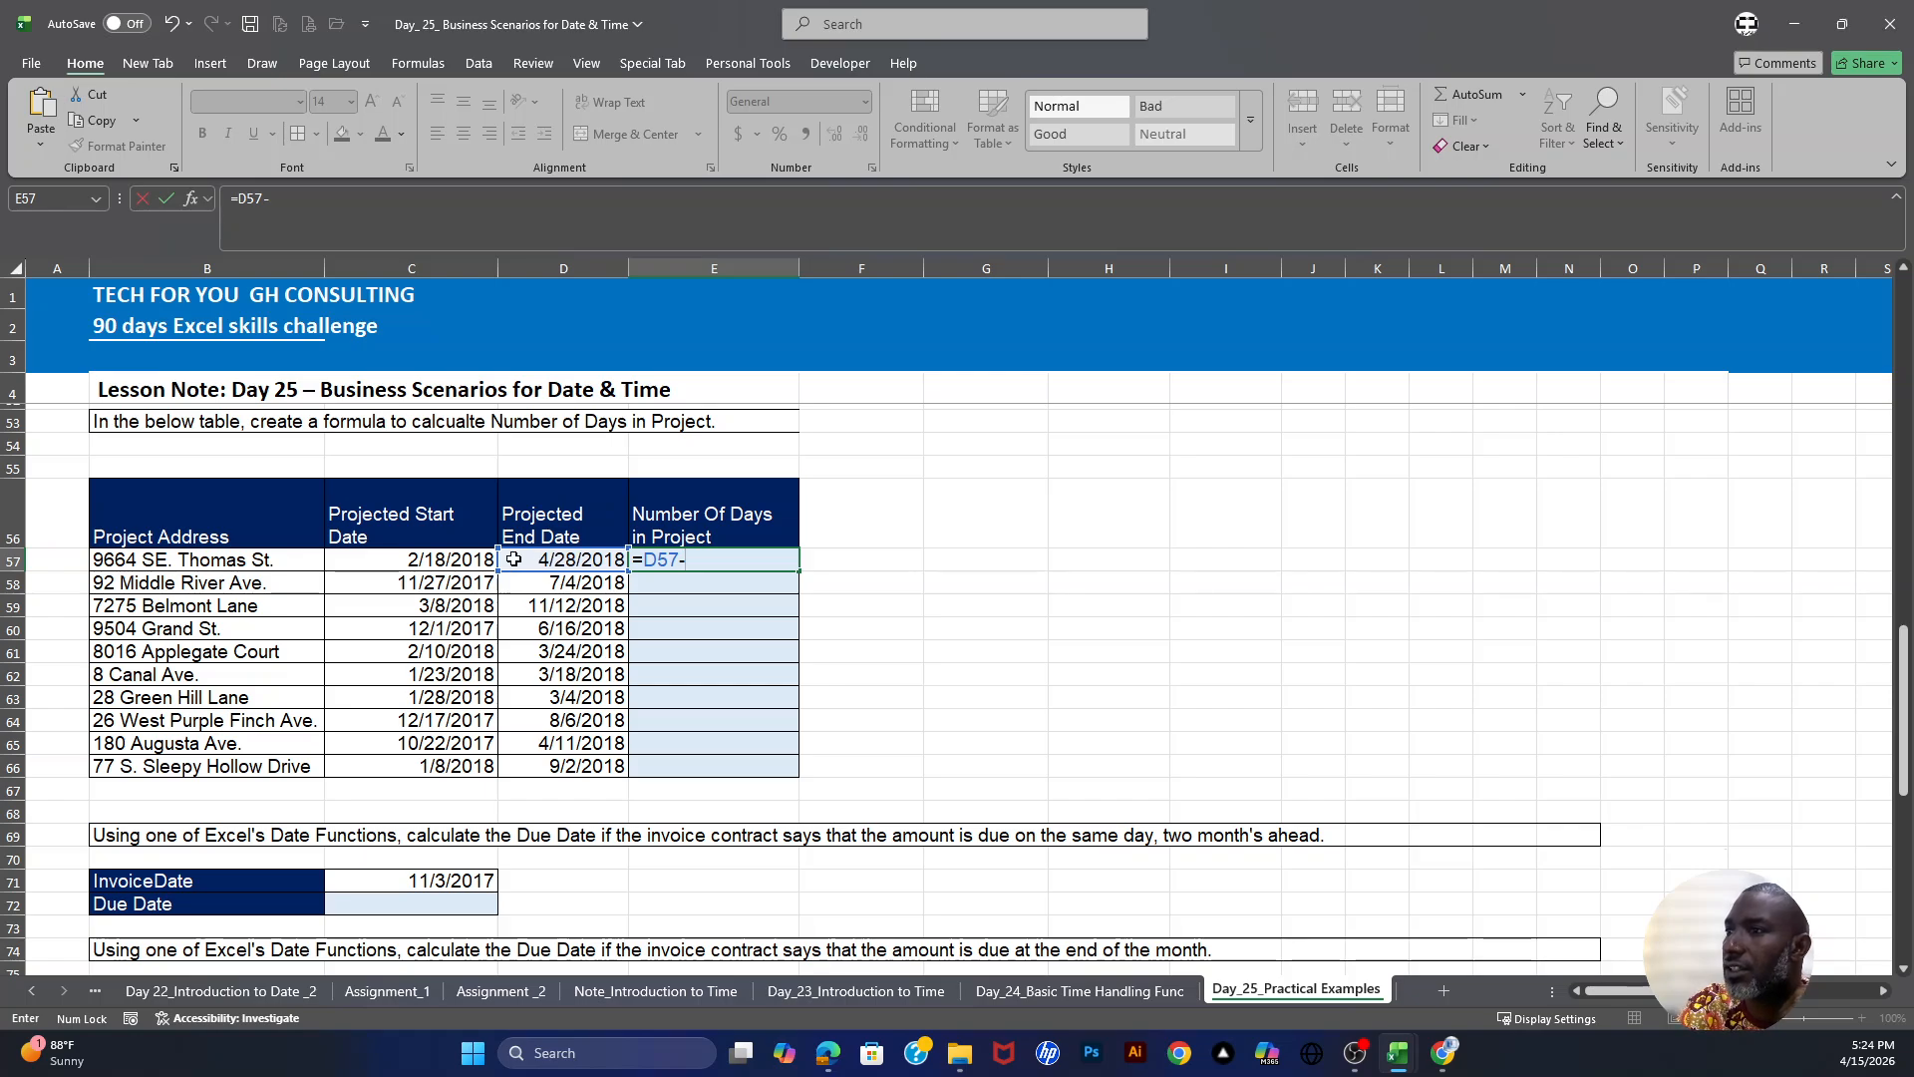
pyautogui.click(445, 562)
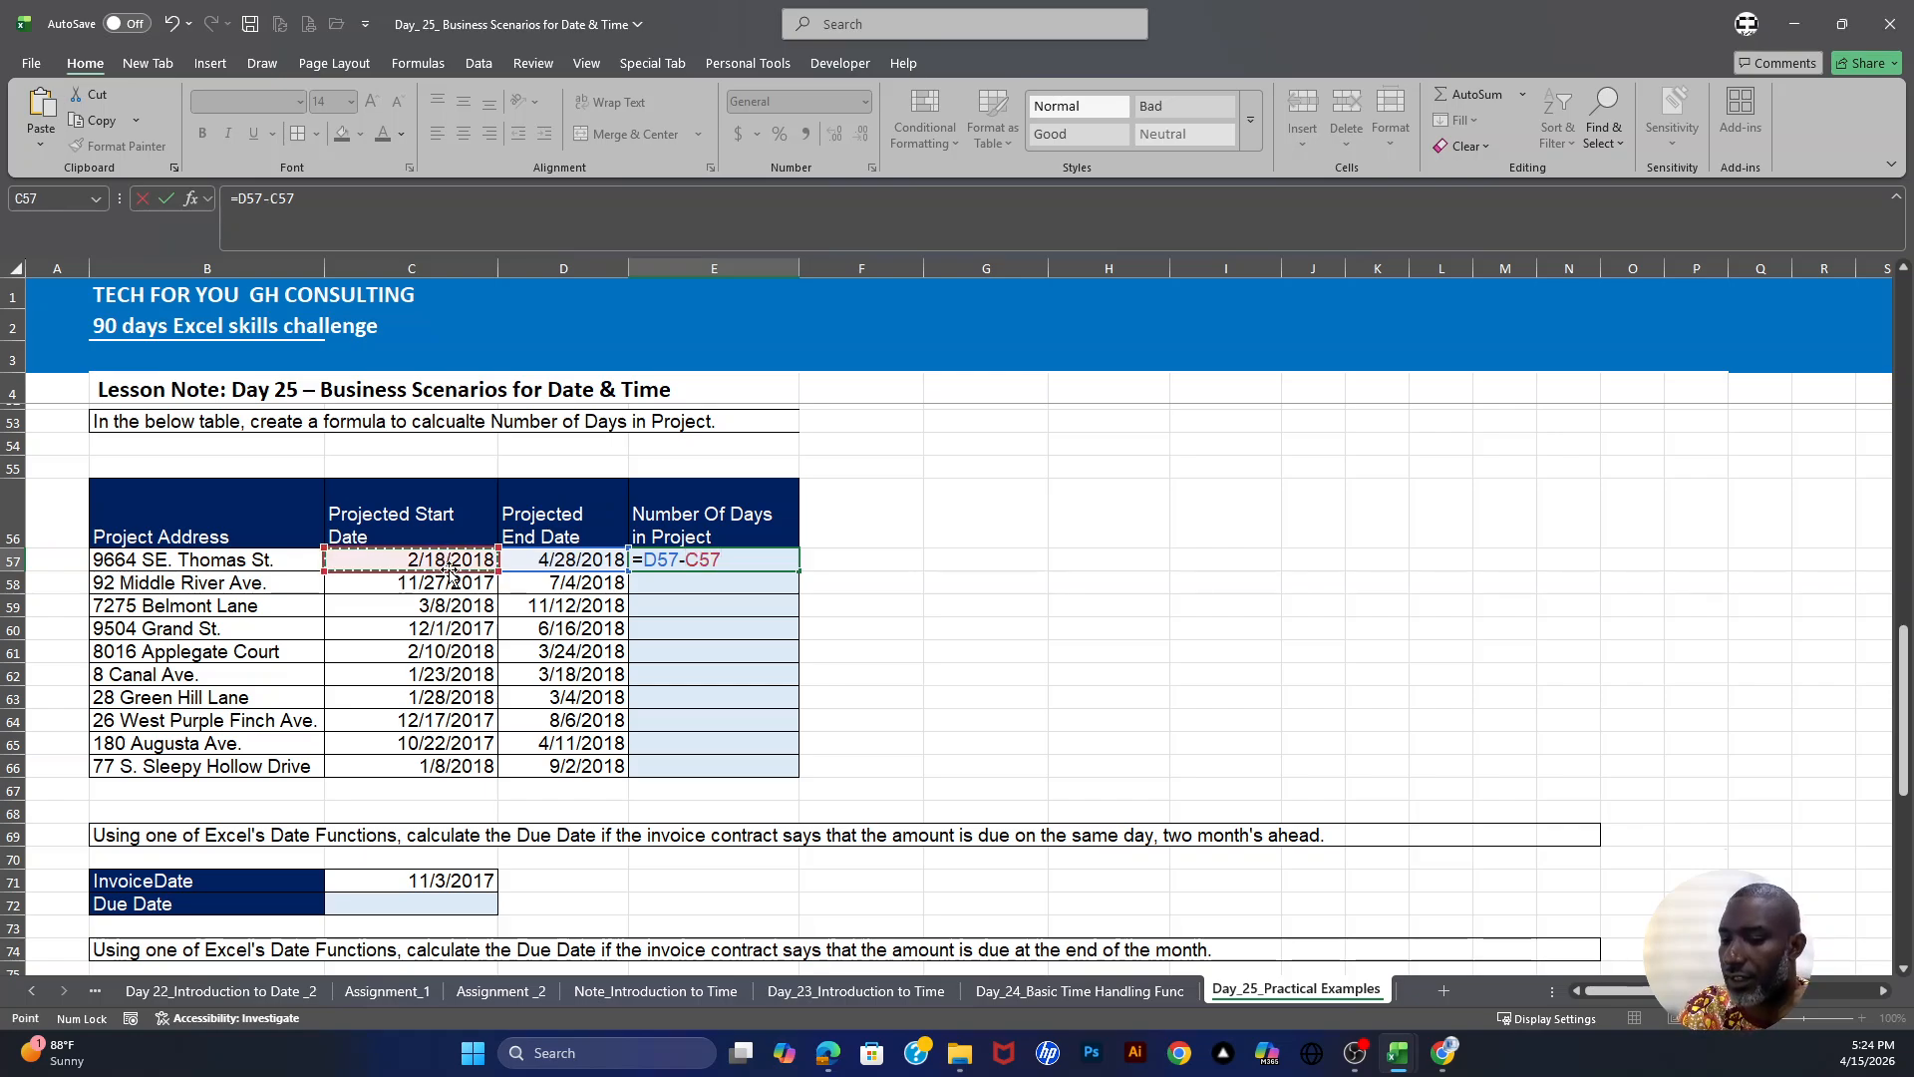
pyautogui.press('Return')
pyautogui.click(755, 562)
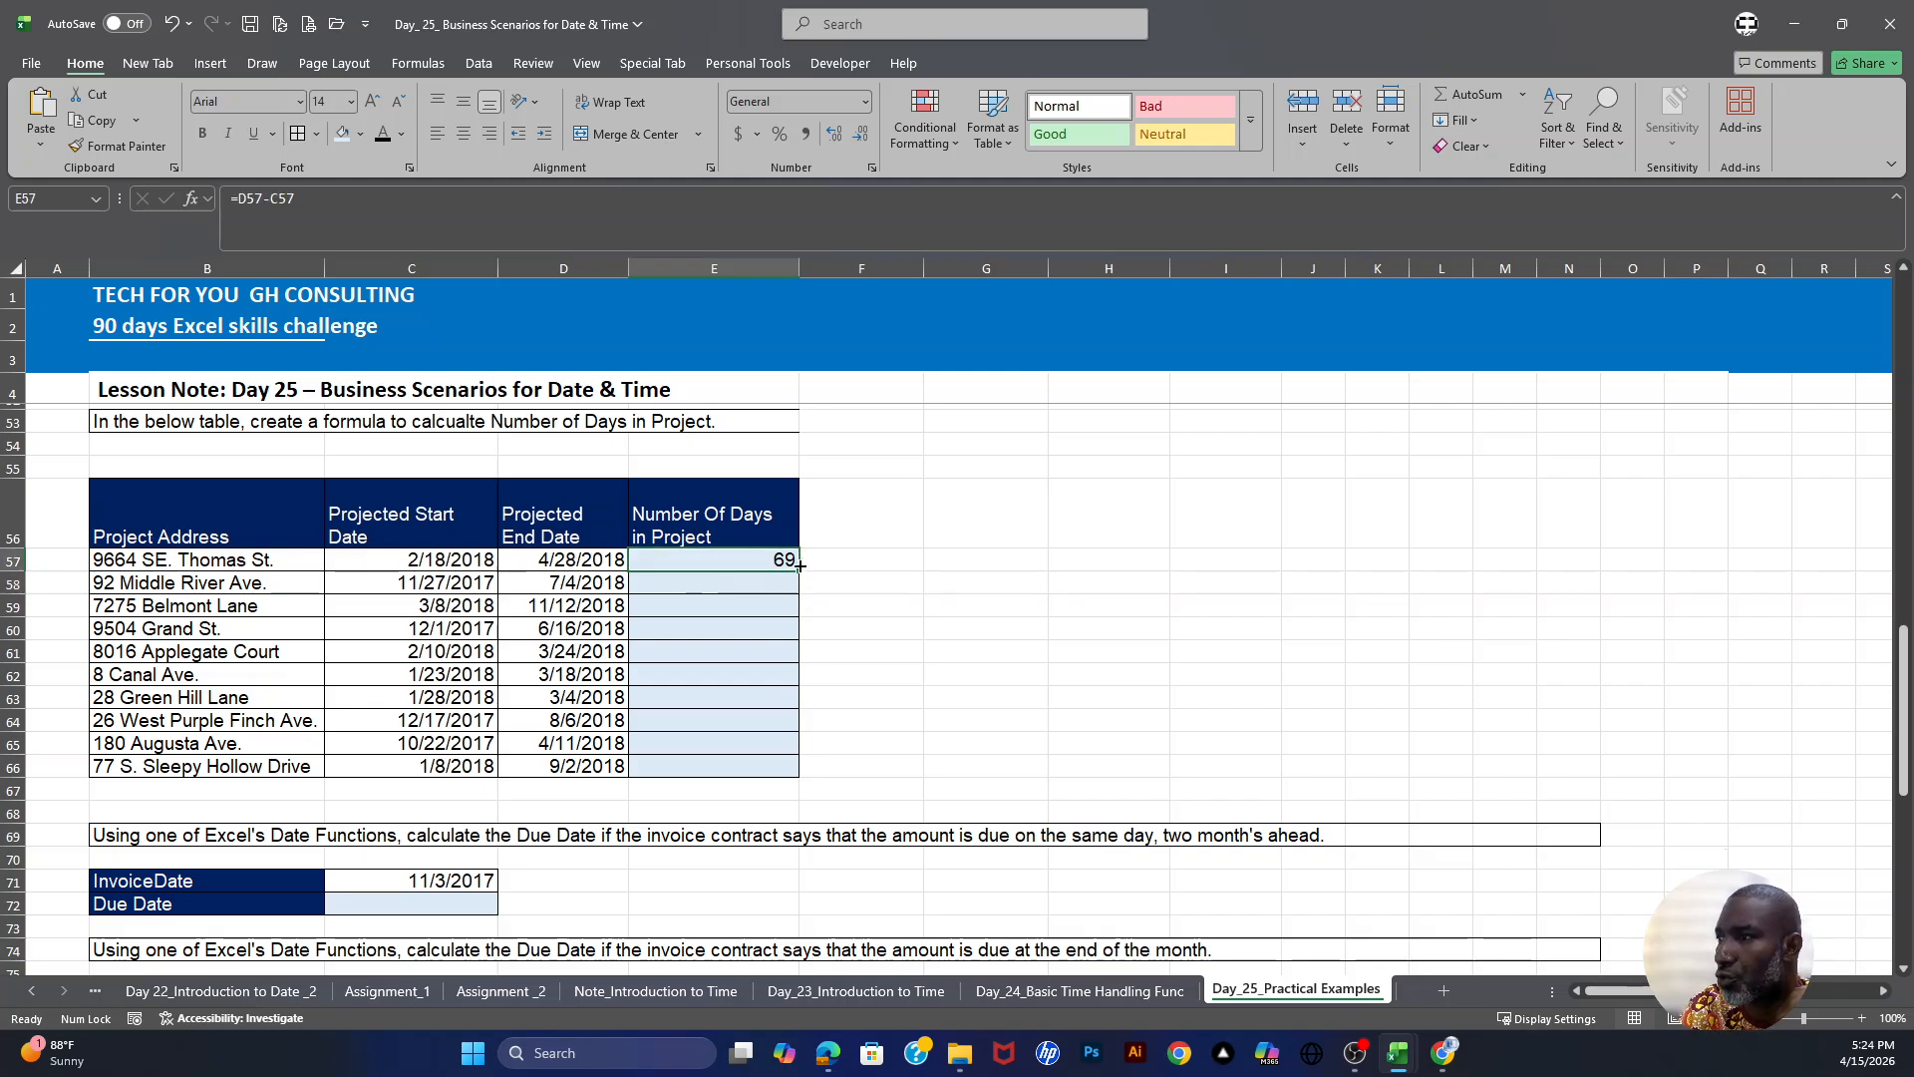
pyautogui.moveTo(800, 567); pyautogui.dragTo(798, 785)
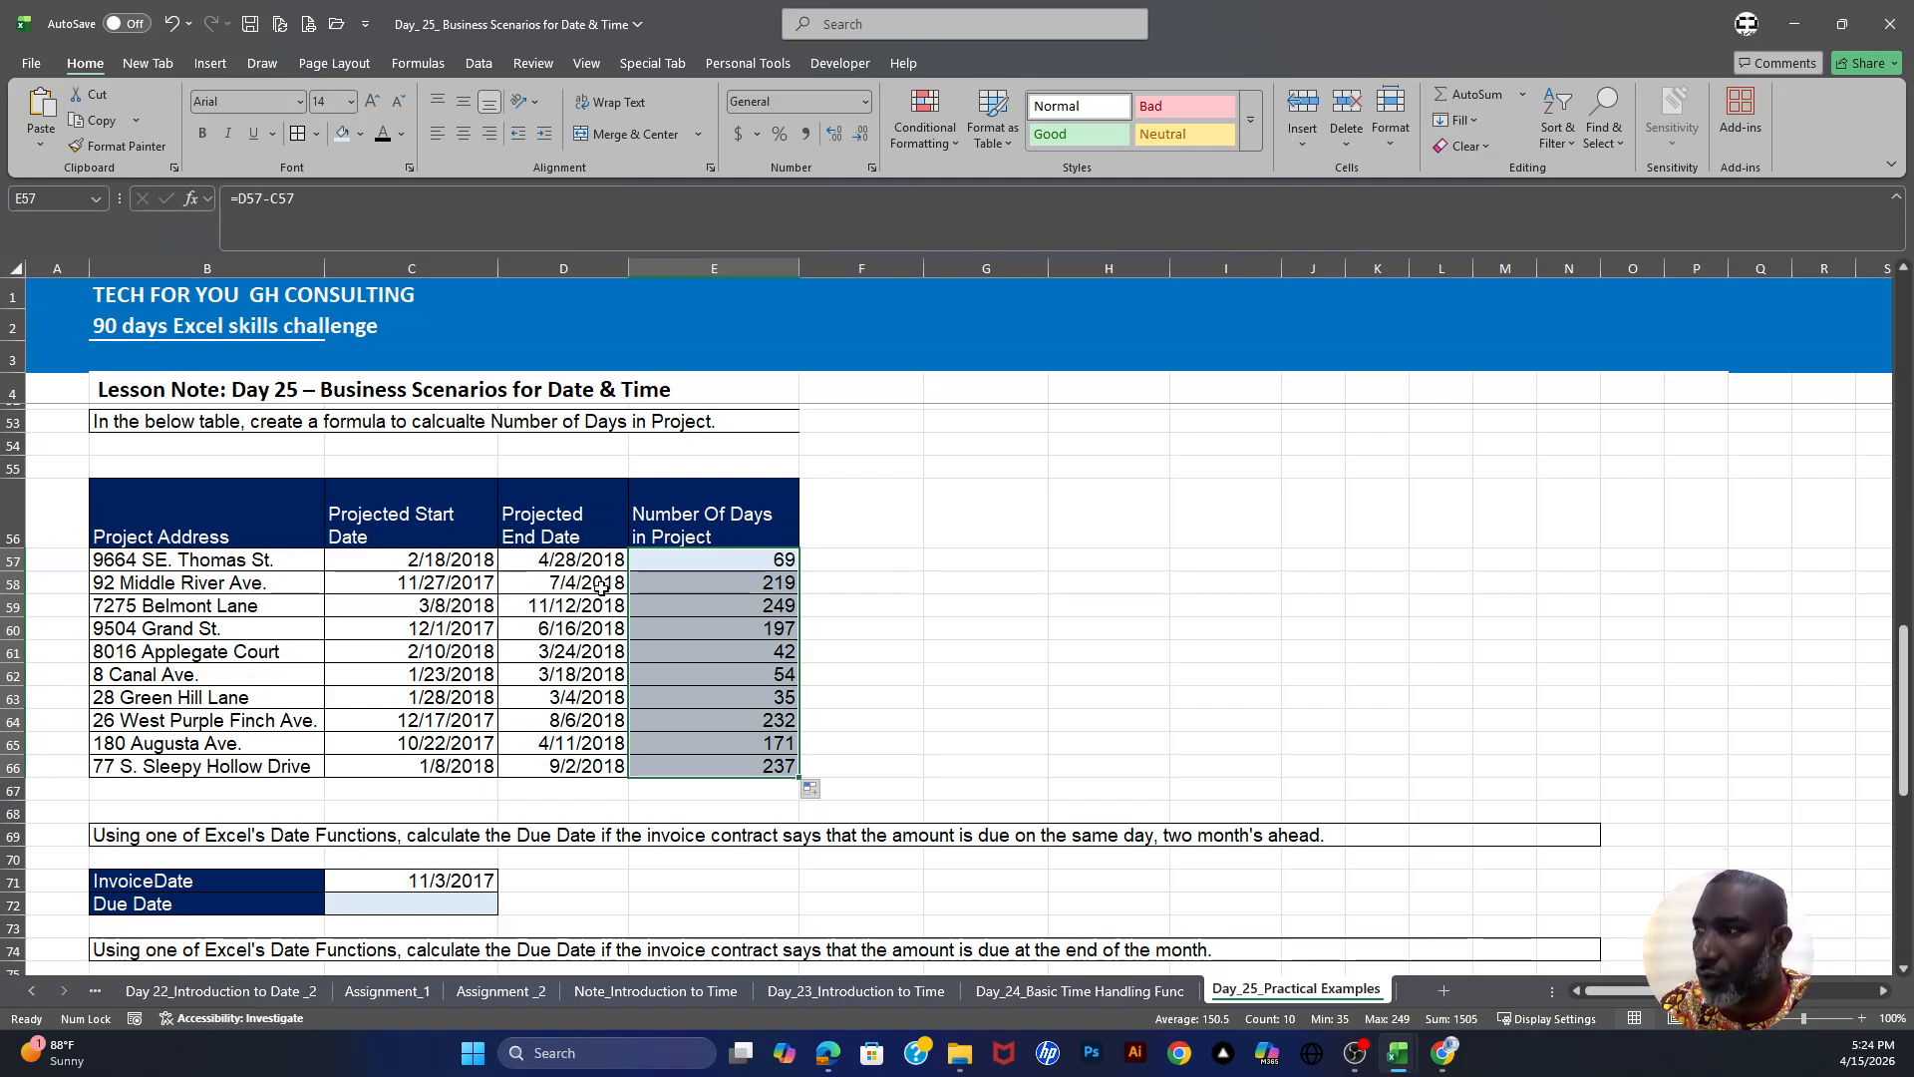
# - Examine the project start dates, end dates and calculated day counts
pyautogui.click(717, 608)
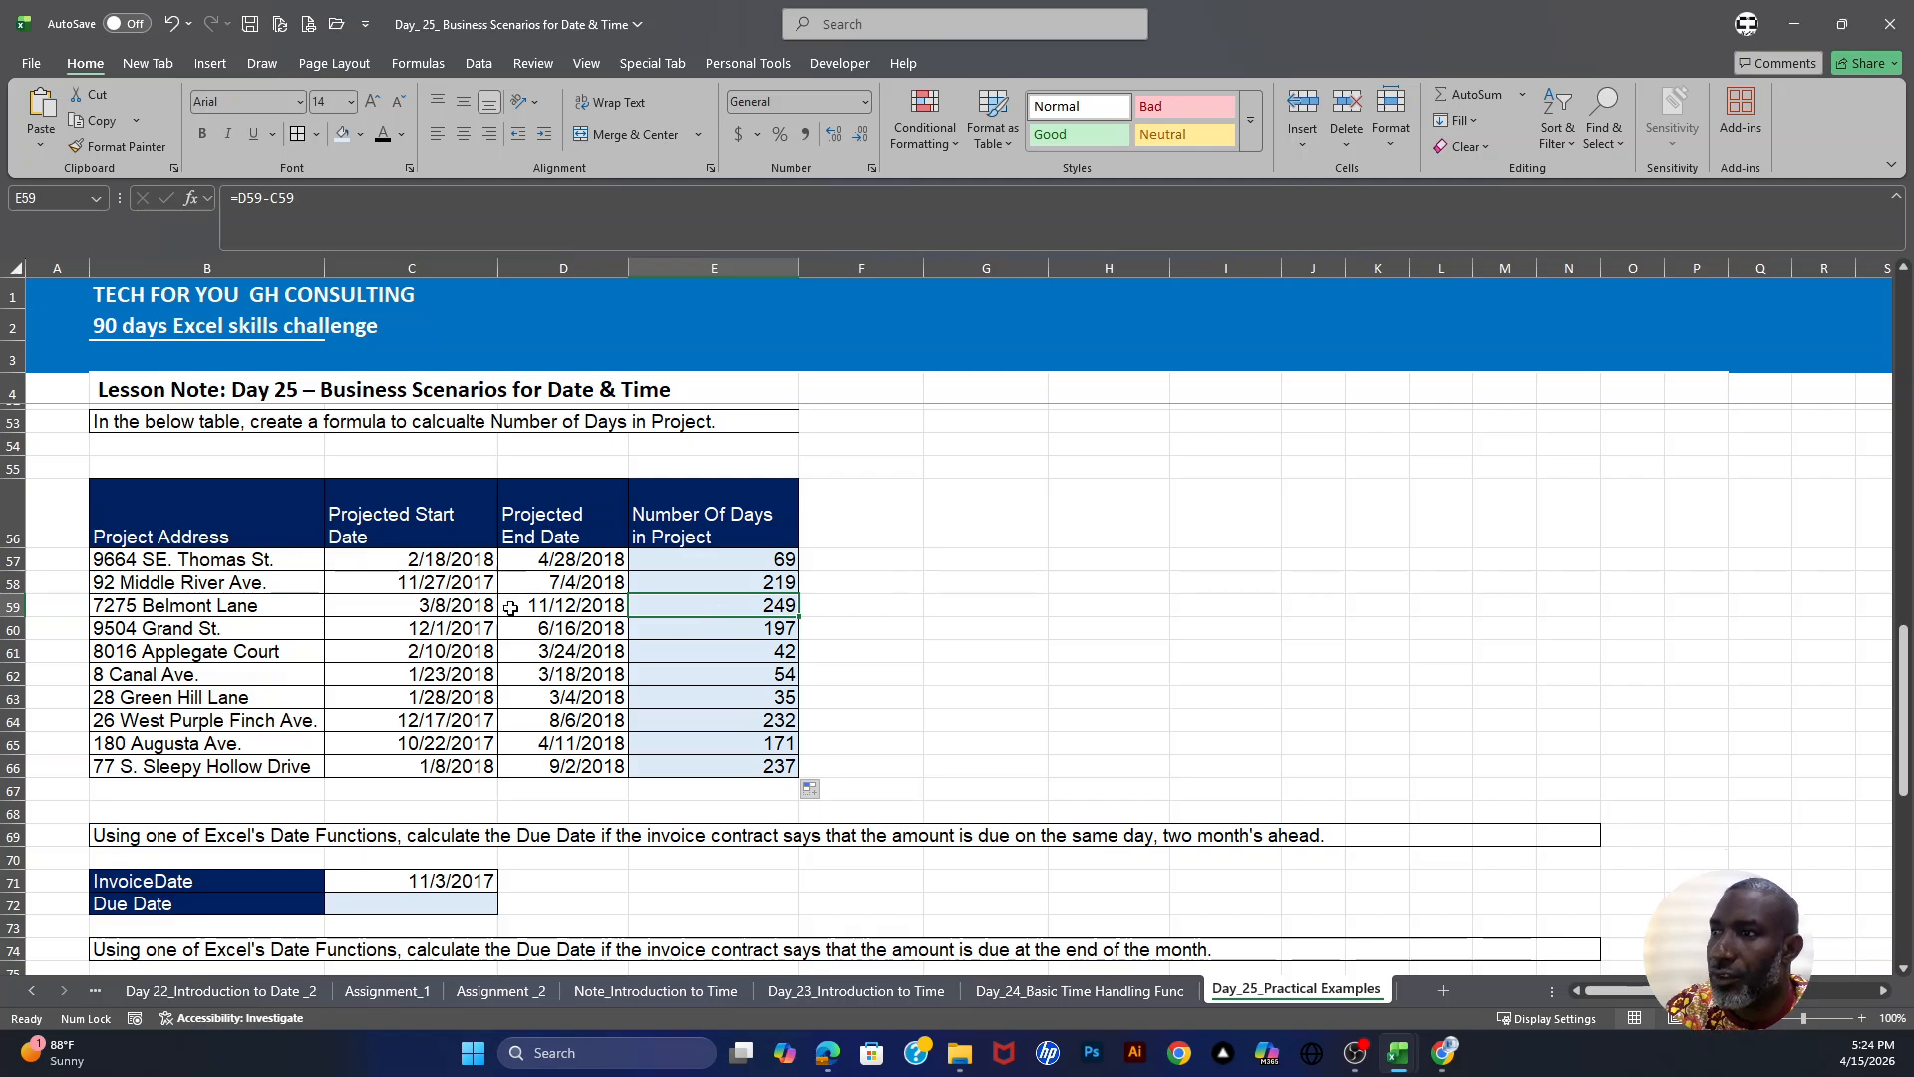
pyautogui.moveTo(430, 562); pyautogui.dragTo(443, 768)
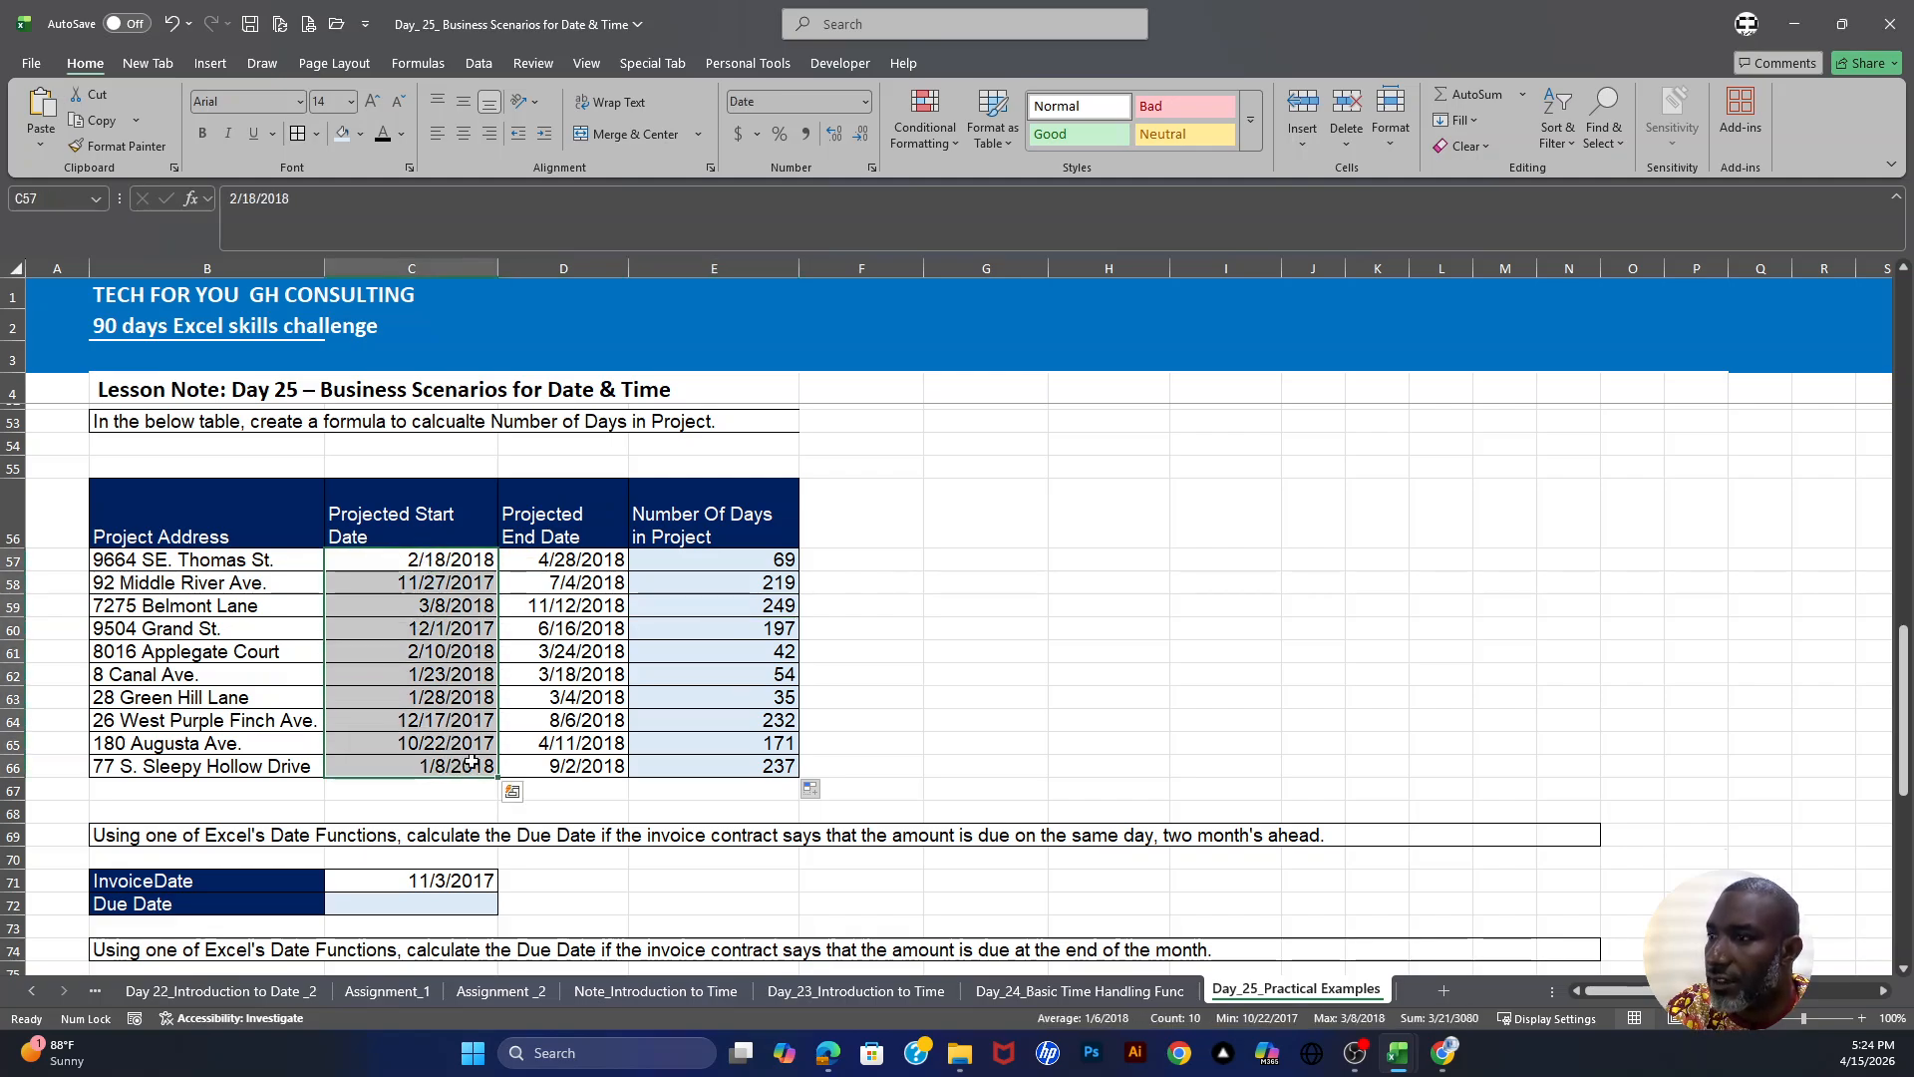
pyautogui.moveTo(568, 562); pyautogui.dragTo(564, 768)
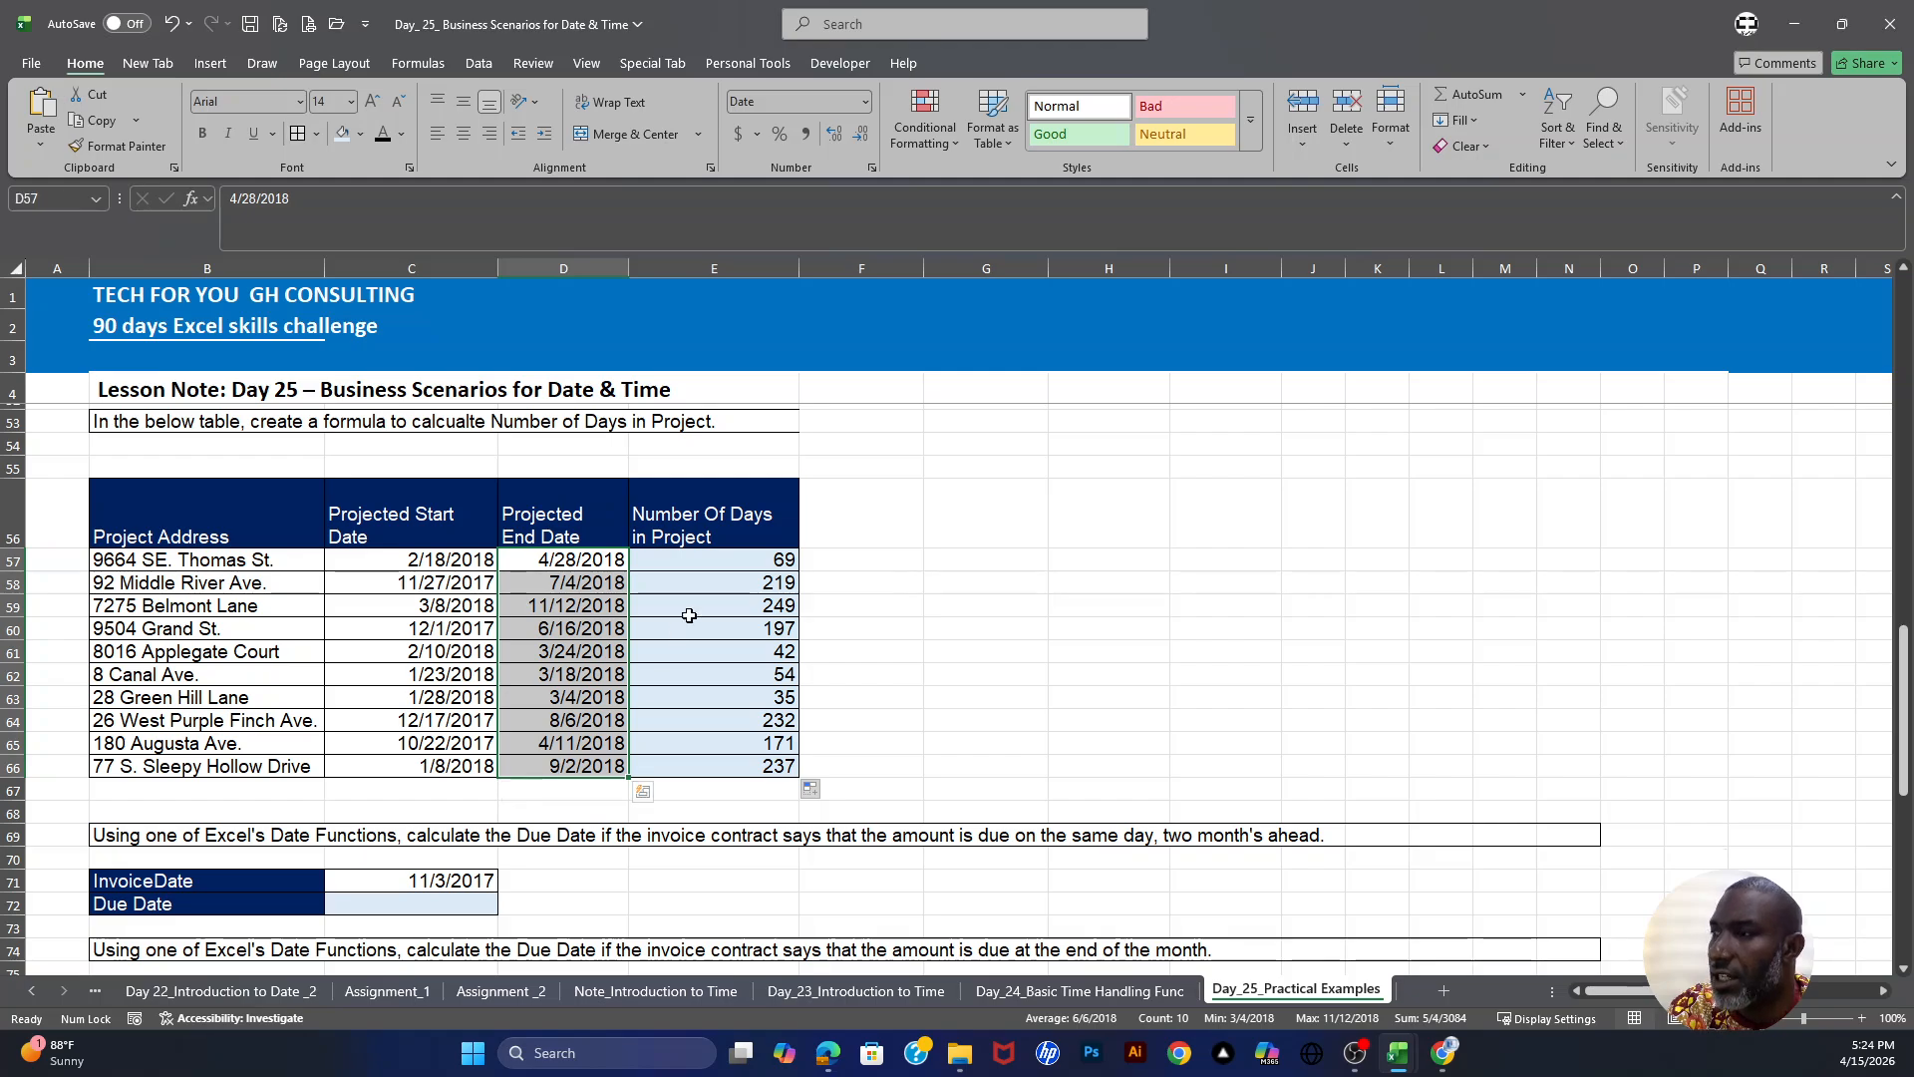
pyautogui.click(569, 565)
pyautogui.click(673, 564)
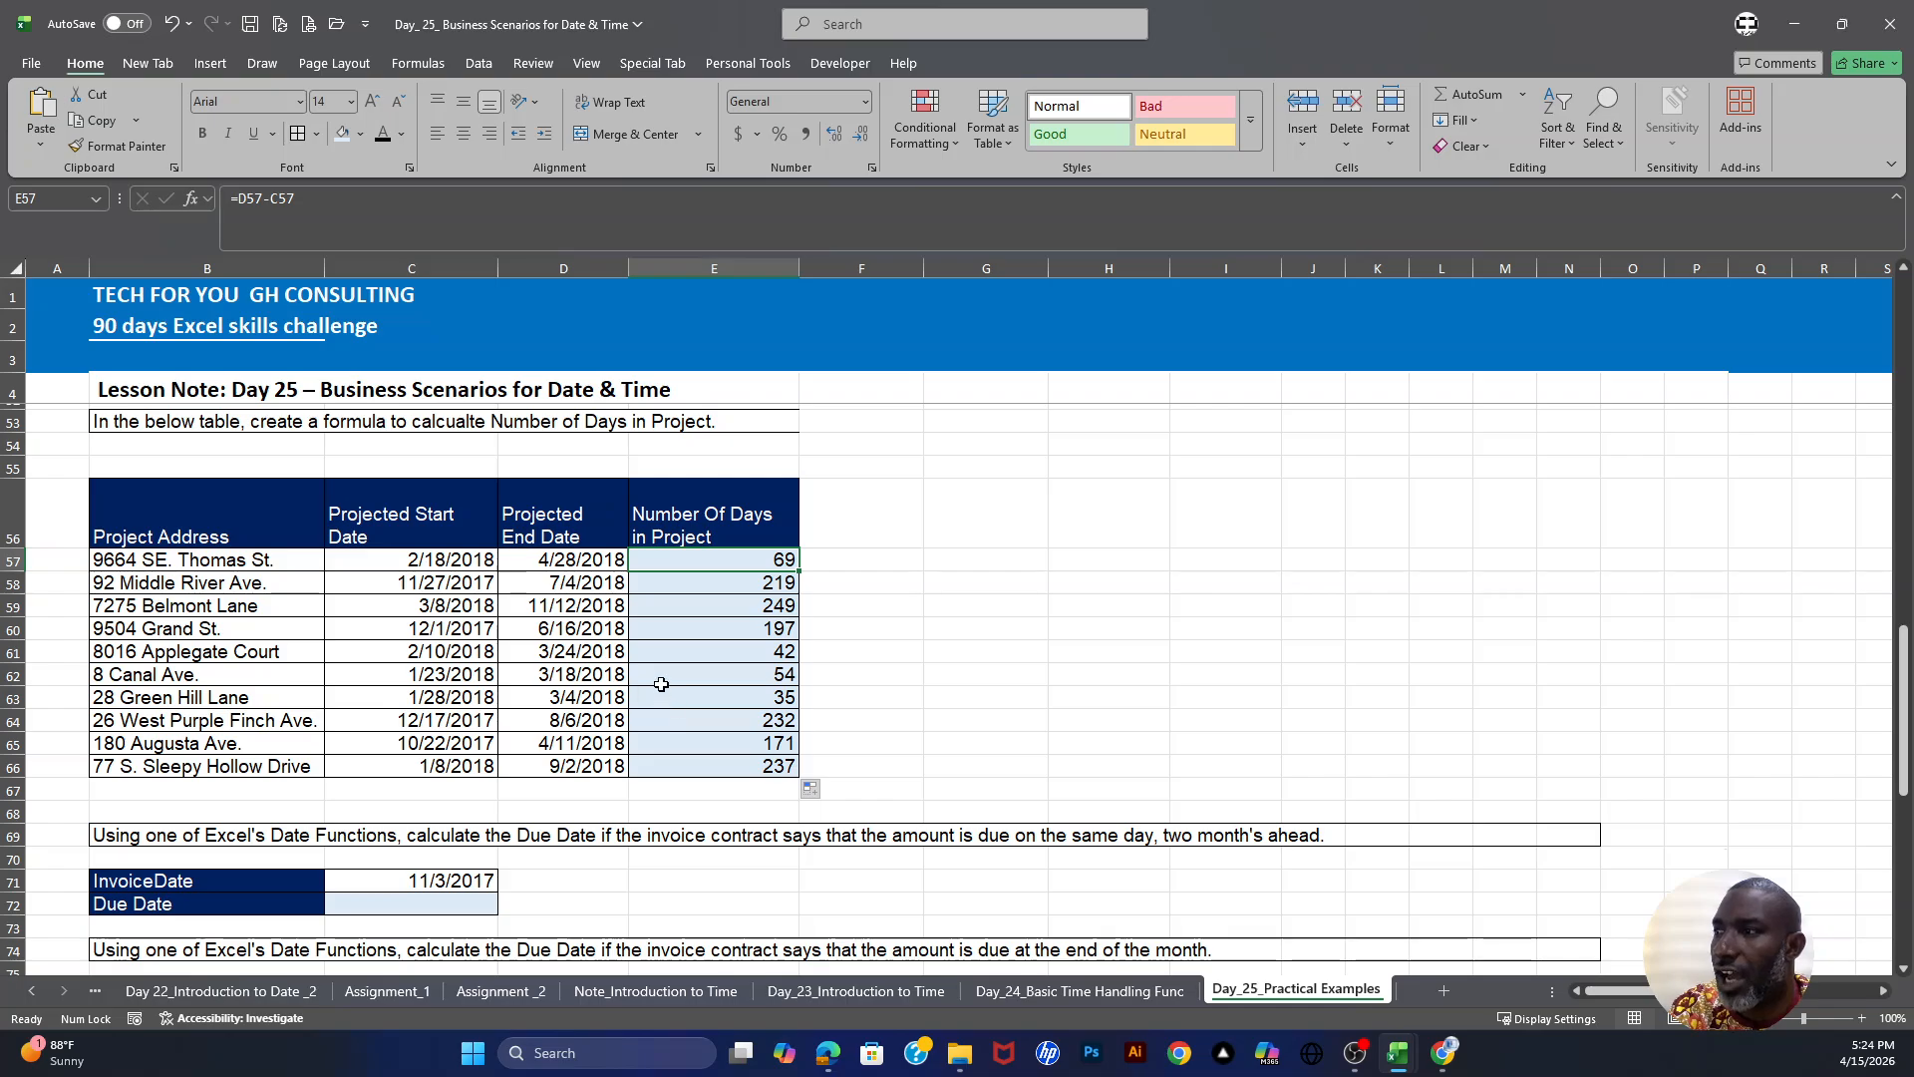
pyautogui.scroll(-1, 664, 677)
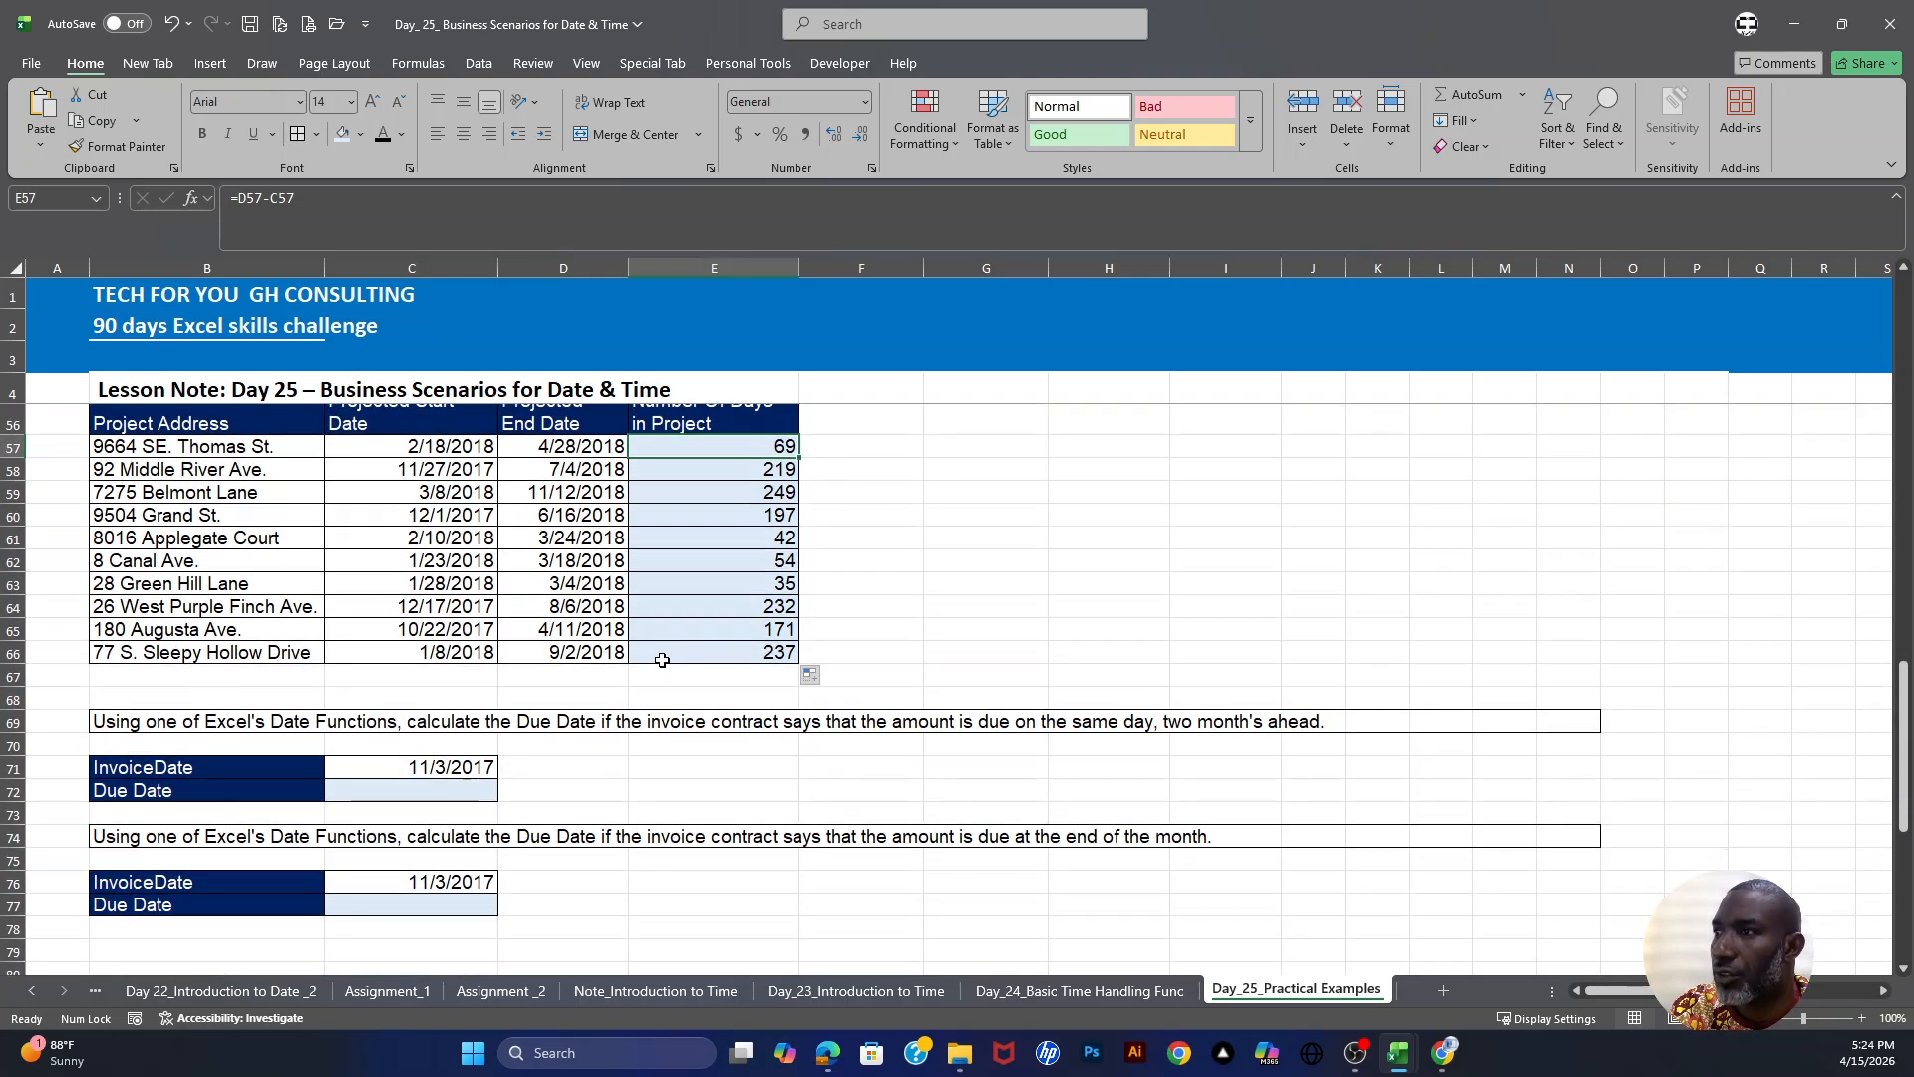
pyautogui.scroll(1, 663, 648)
pyautogui.scroll(-3, 668, 628)
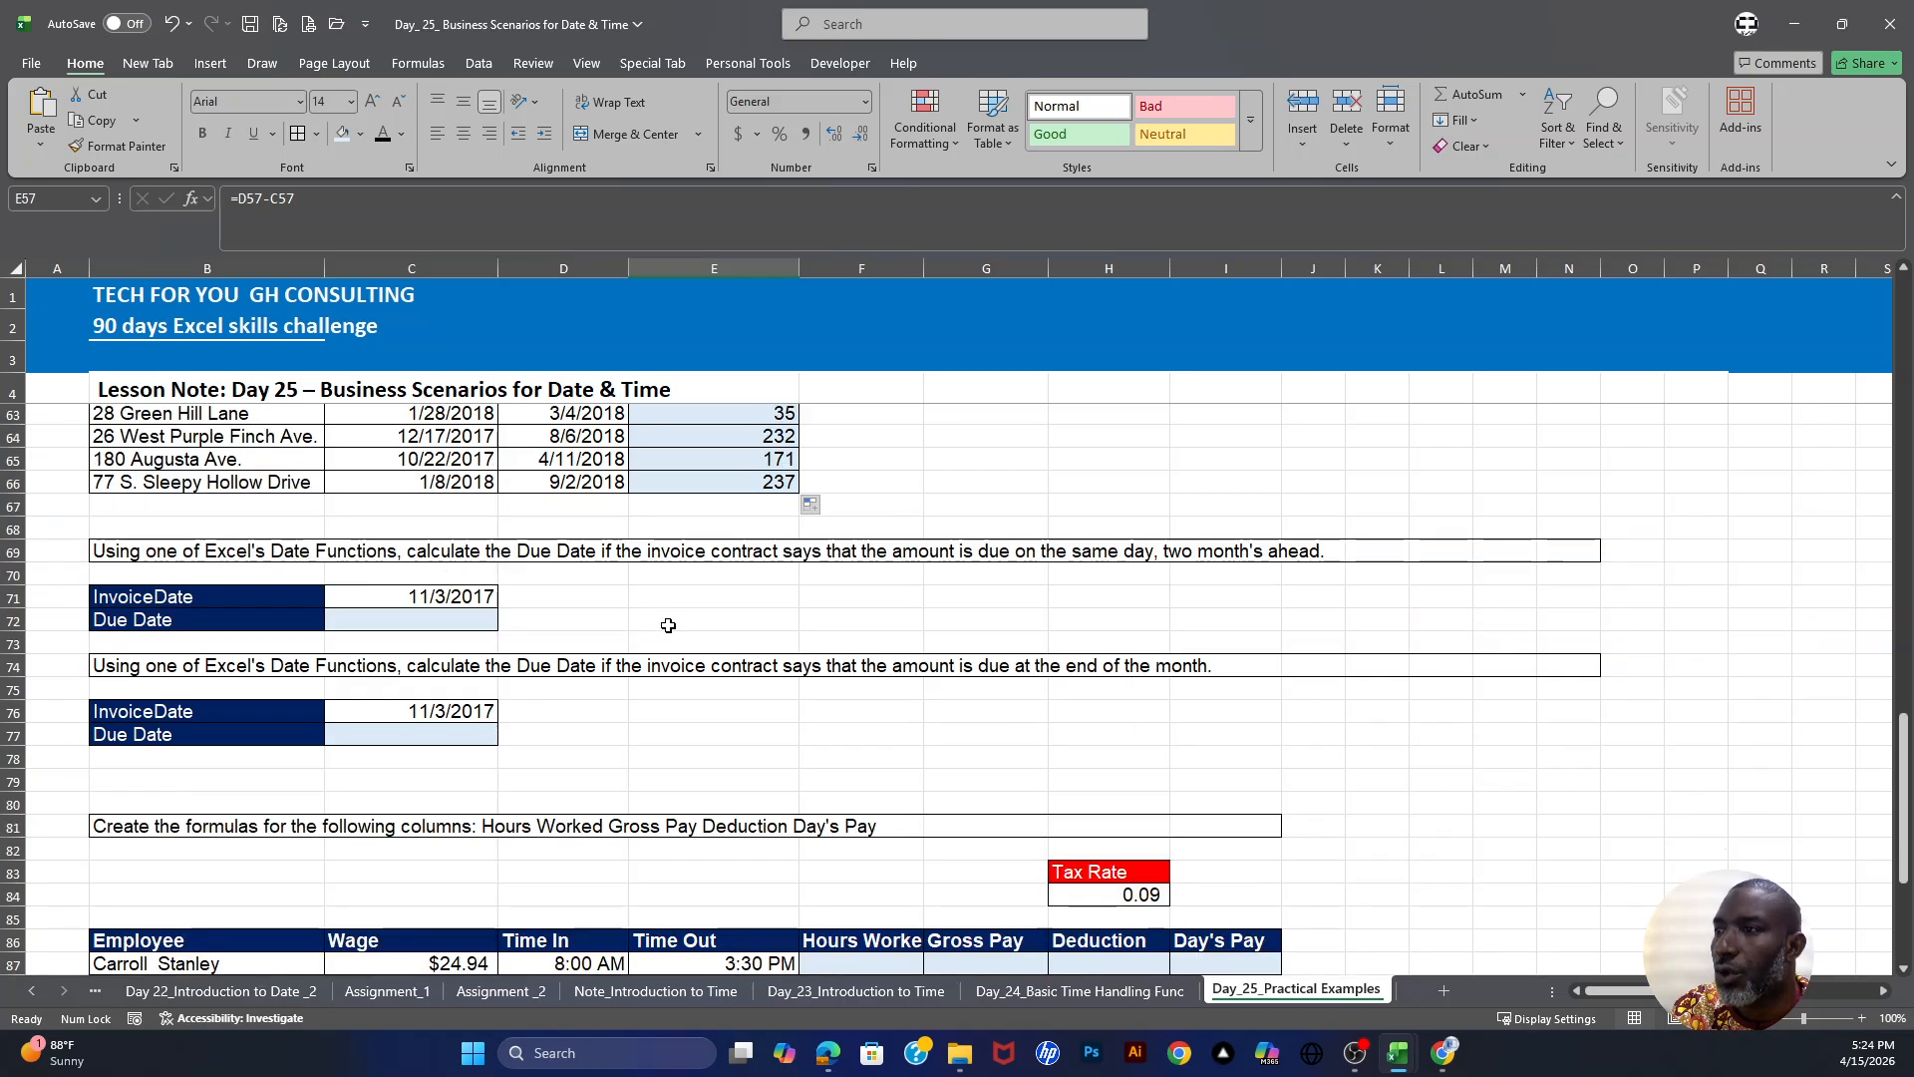
pyautogui.scroll(-1, 657, 628)
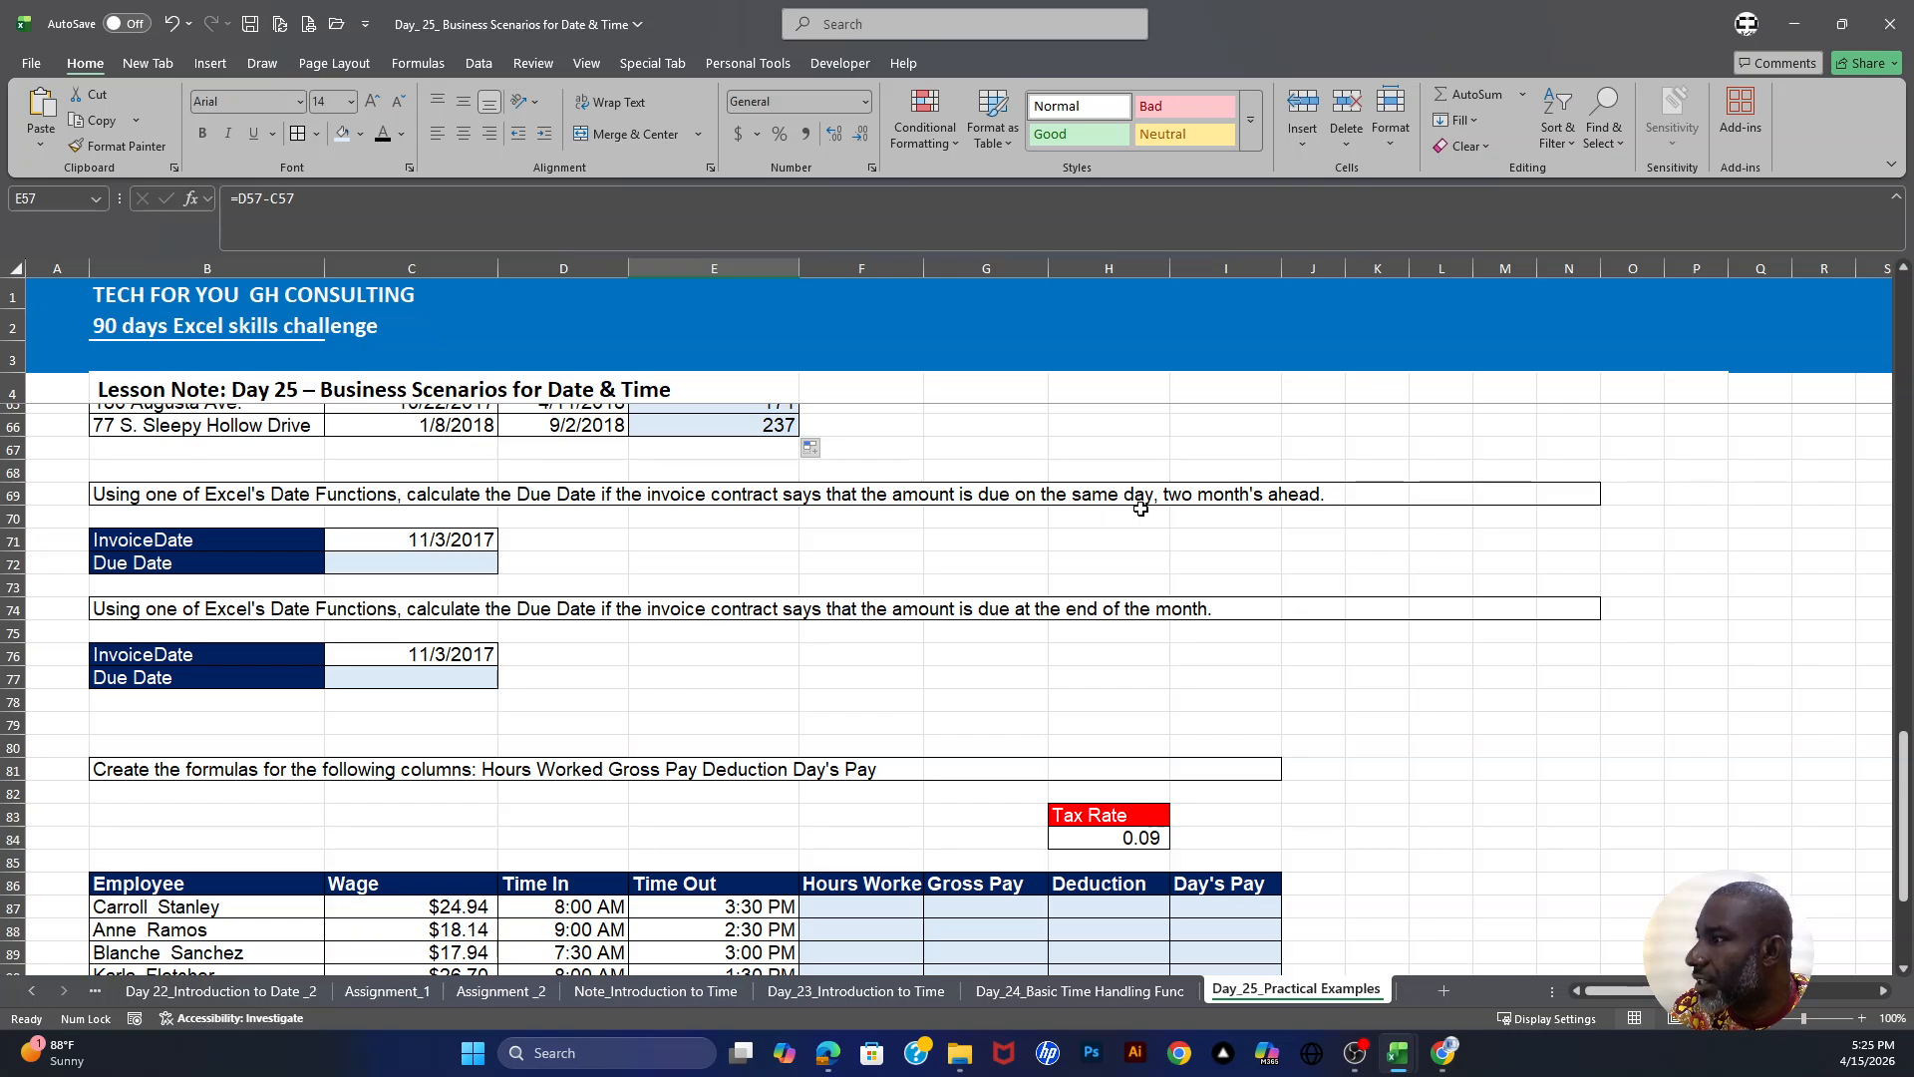
# - Enter =EDATE(C71,2) in C72 for the due date two months ahead and format it as a short date
pyautogui.click(452, 566)
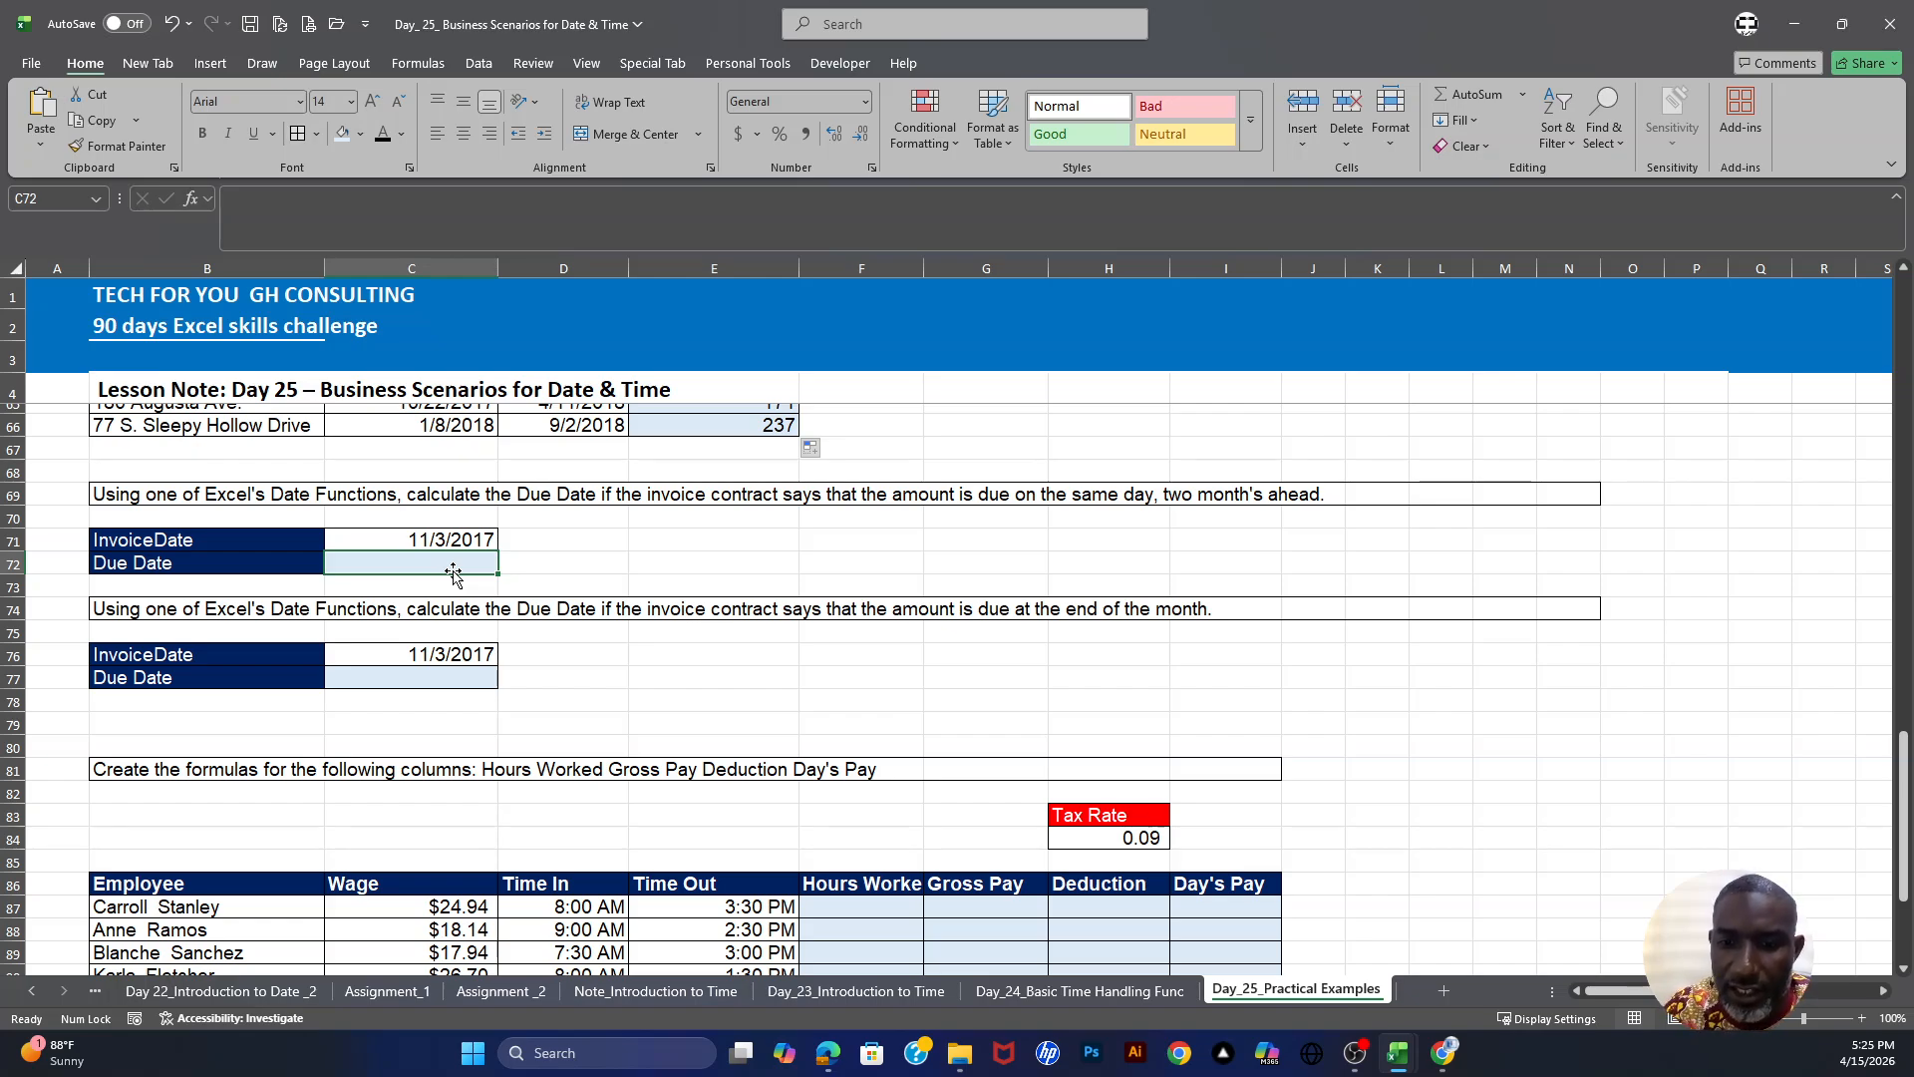
pyautogui.write('=ed')
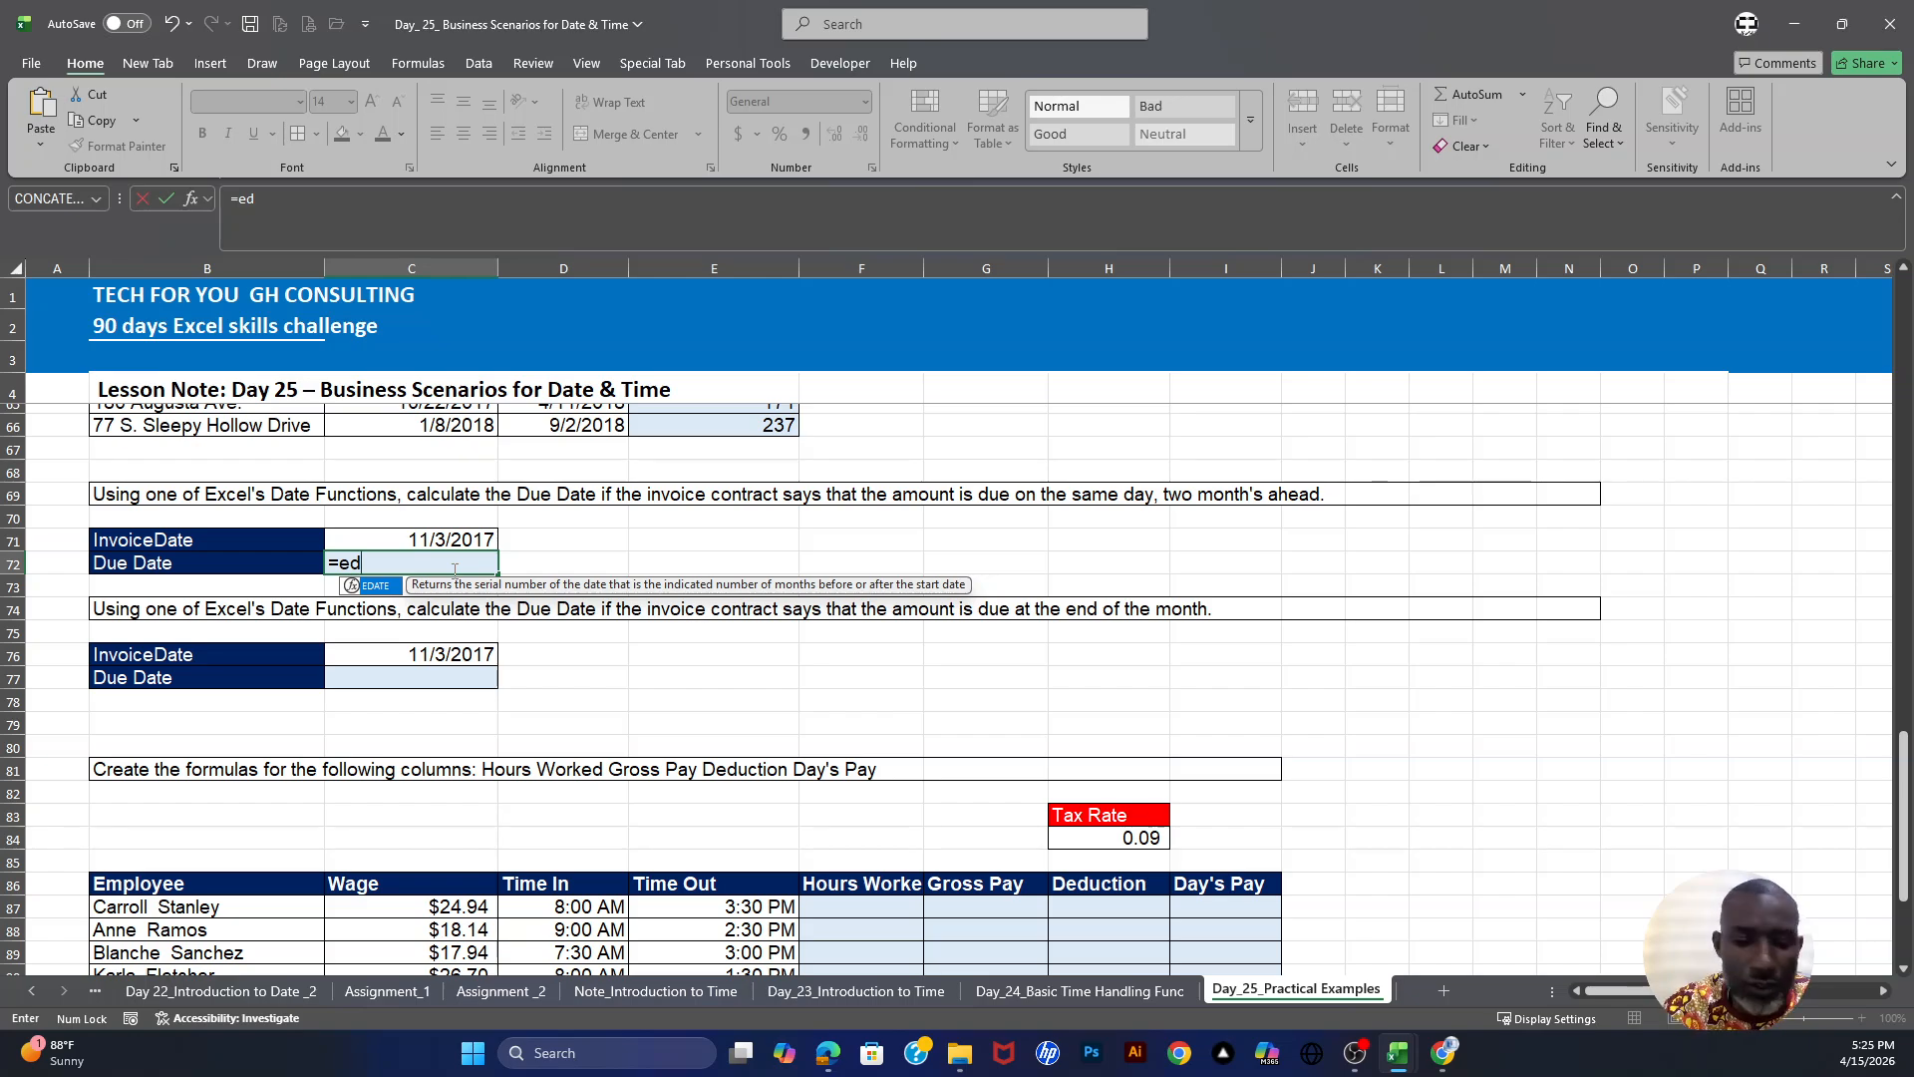
pyautogui.press('Tab')
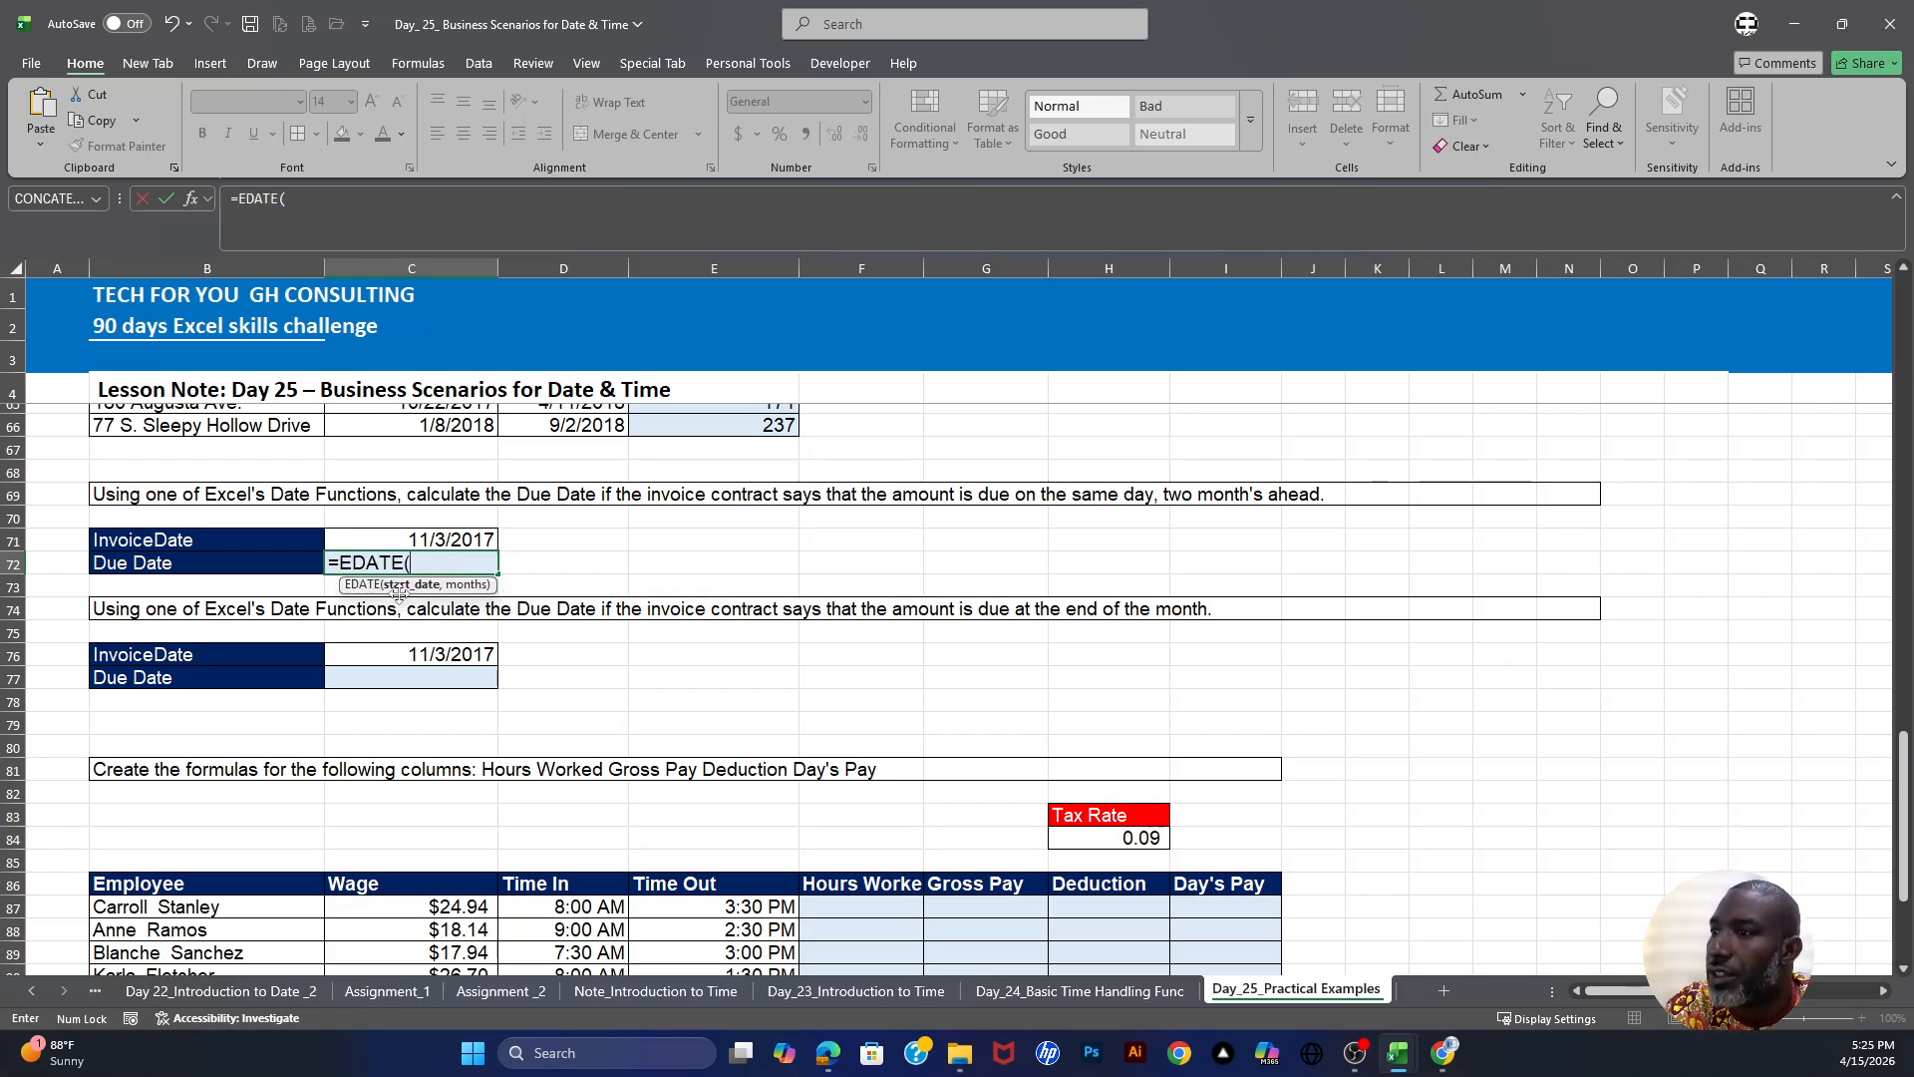
pyautogui.click(449, 540)
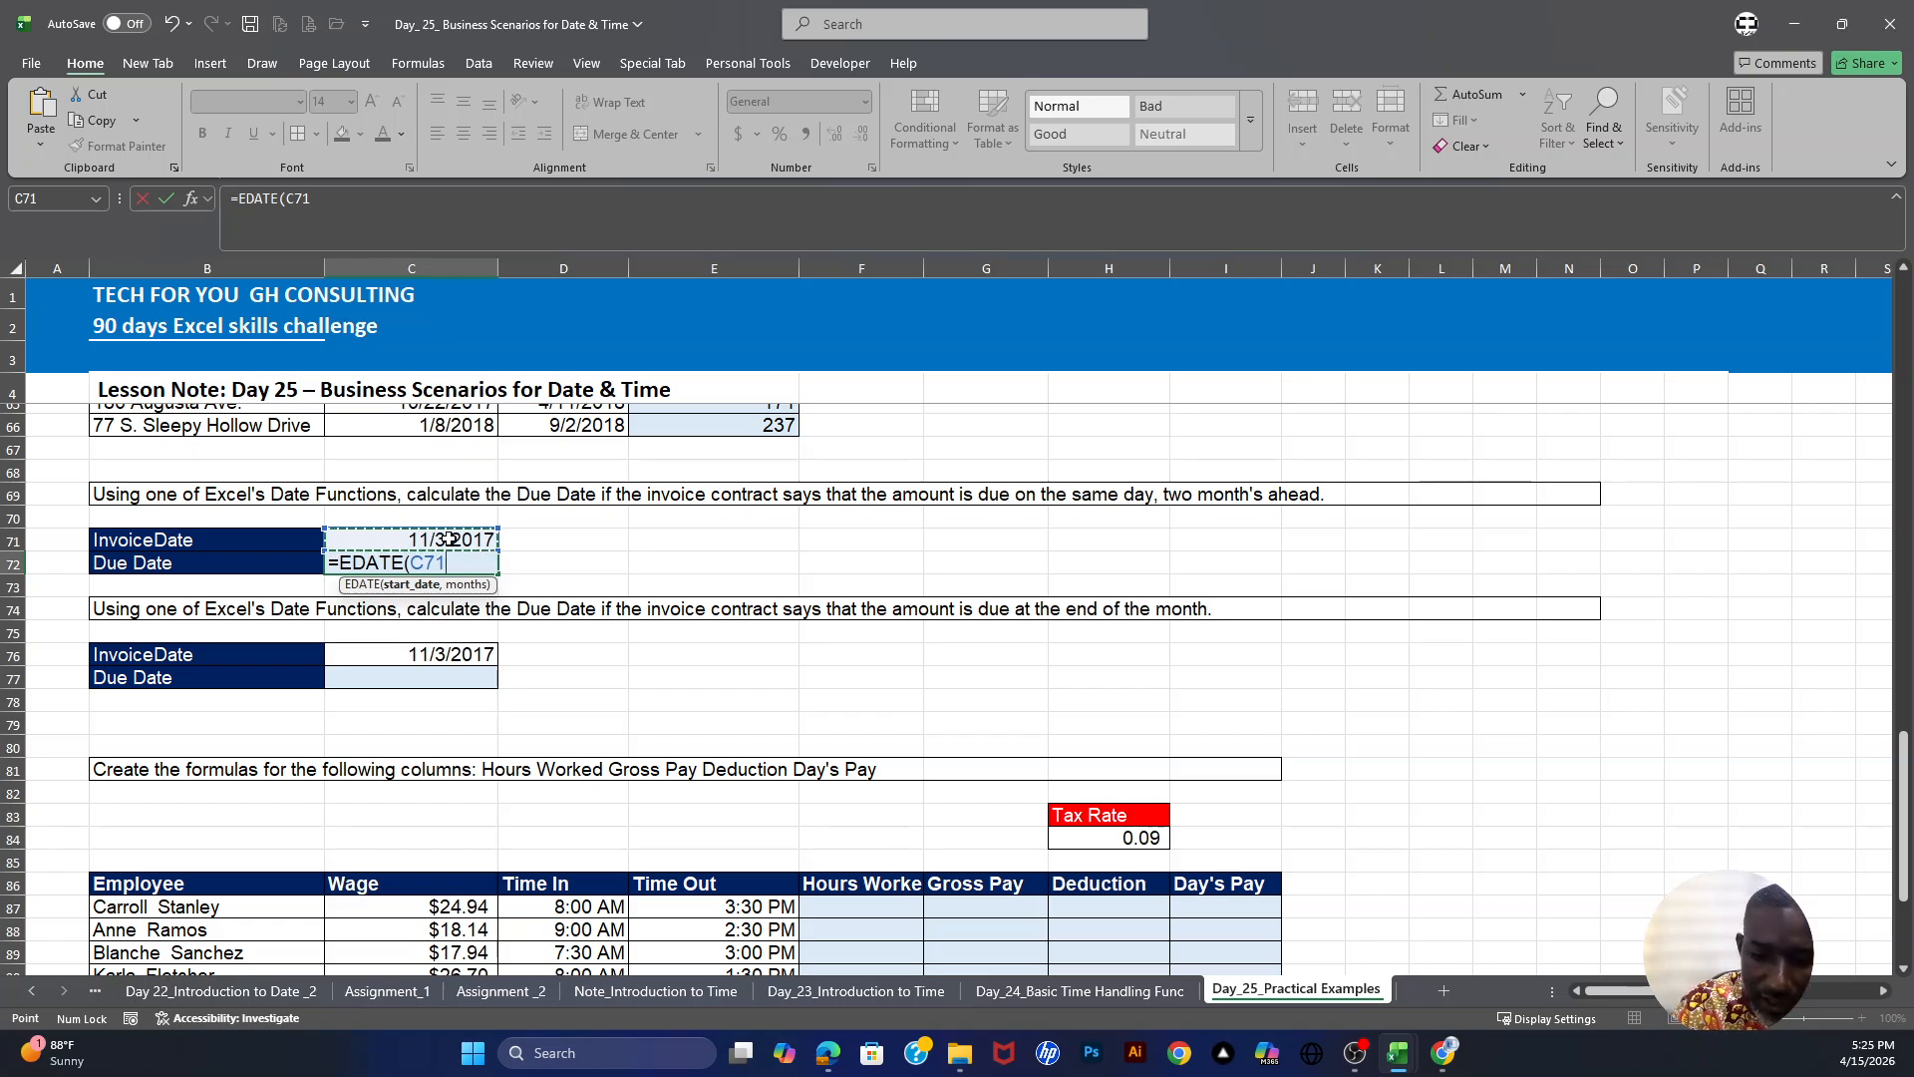
pyautogui.write(',')
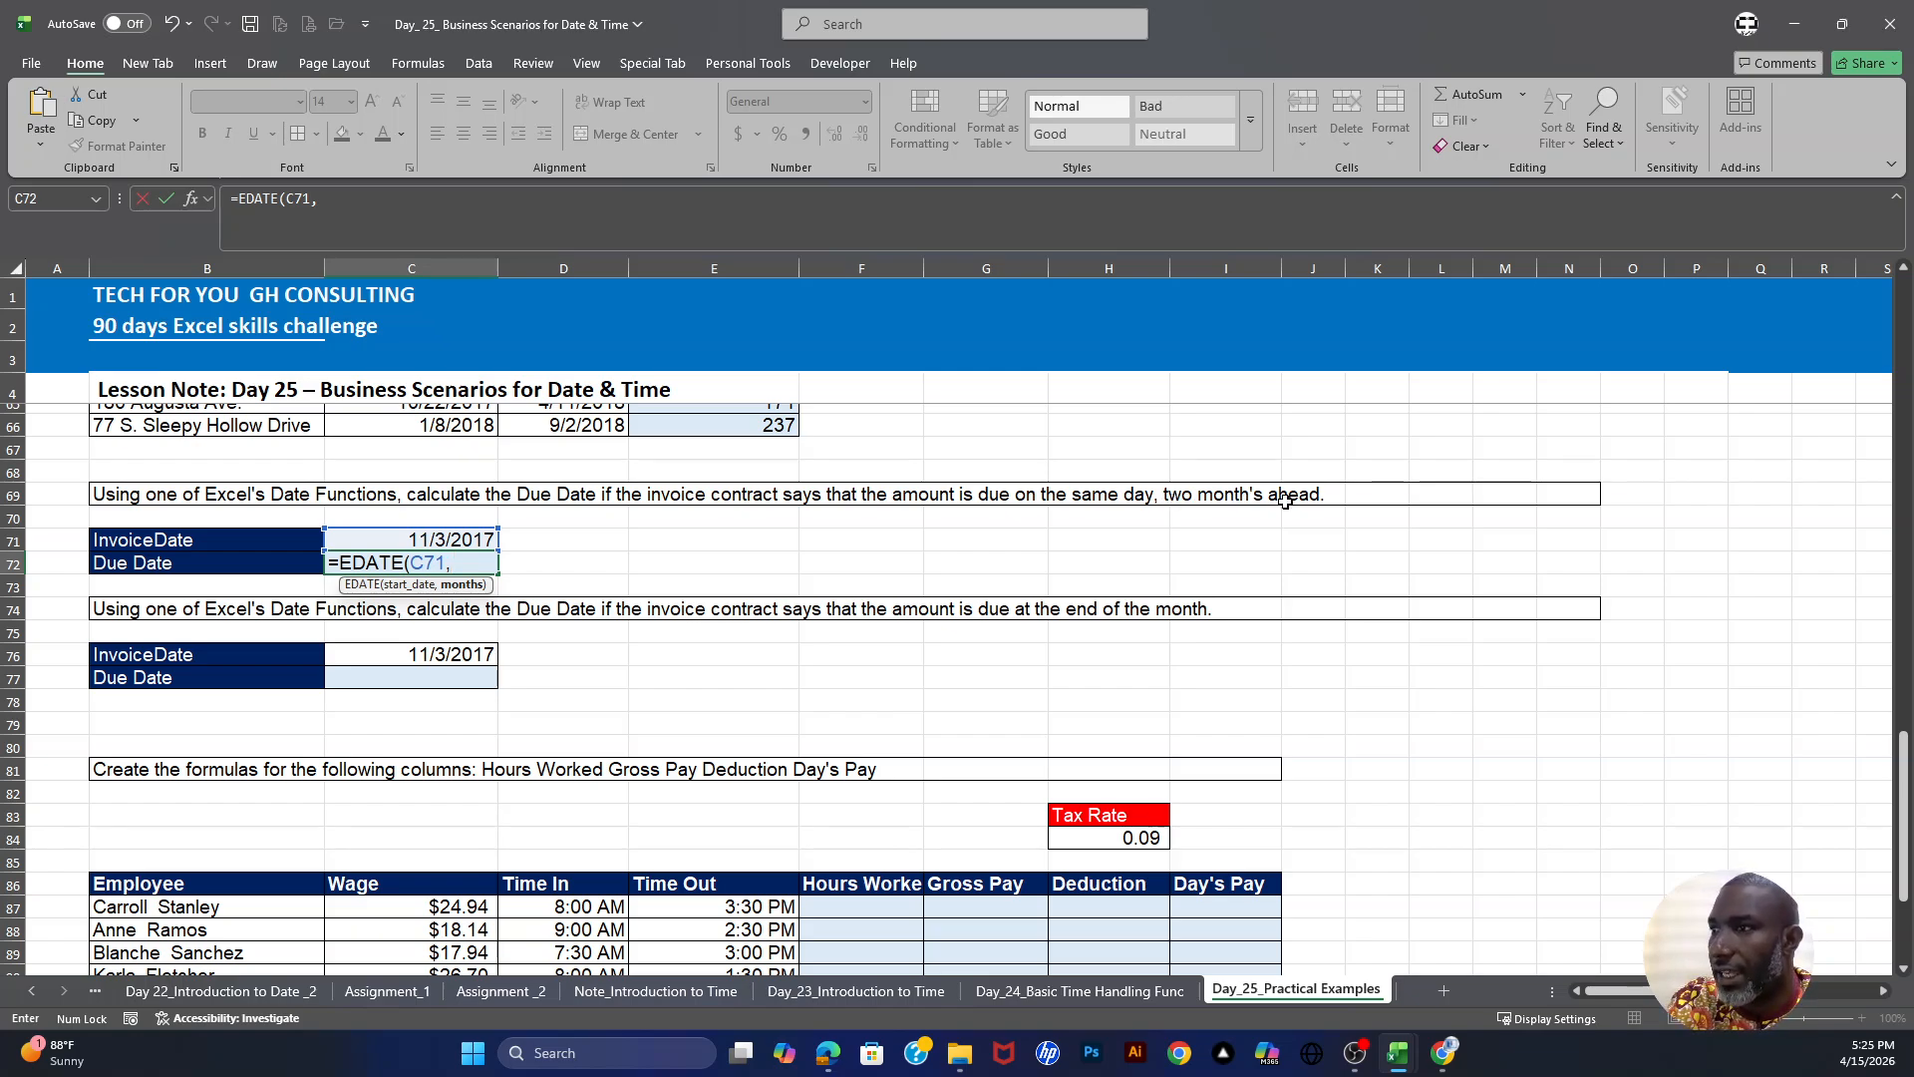
pyautogui.write('2')
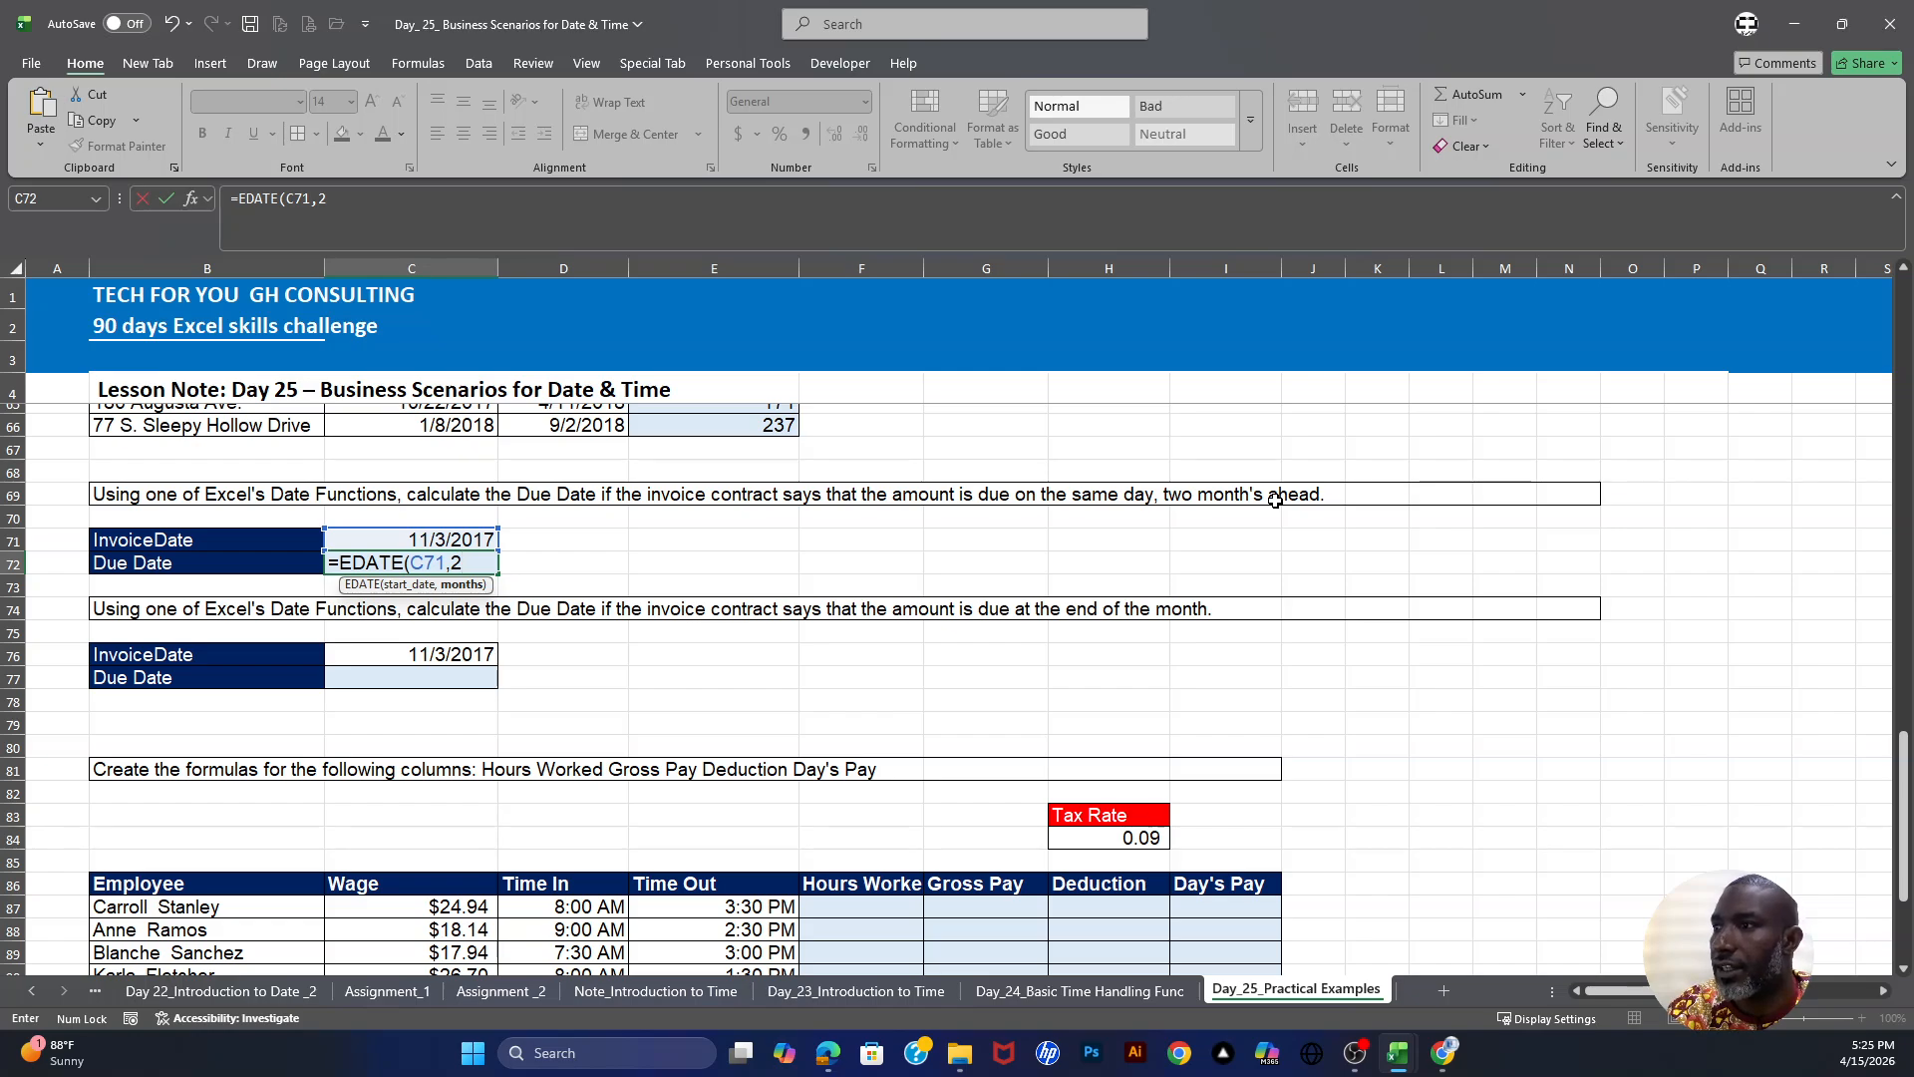
pyautogui.press('Return')
pyautogui.click(399, 564)
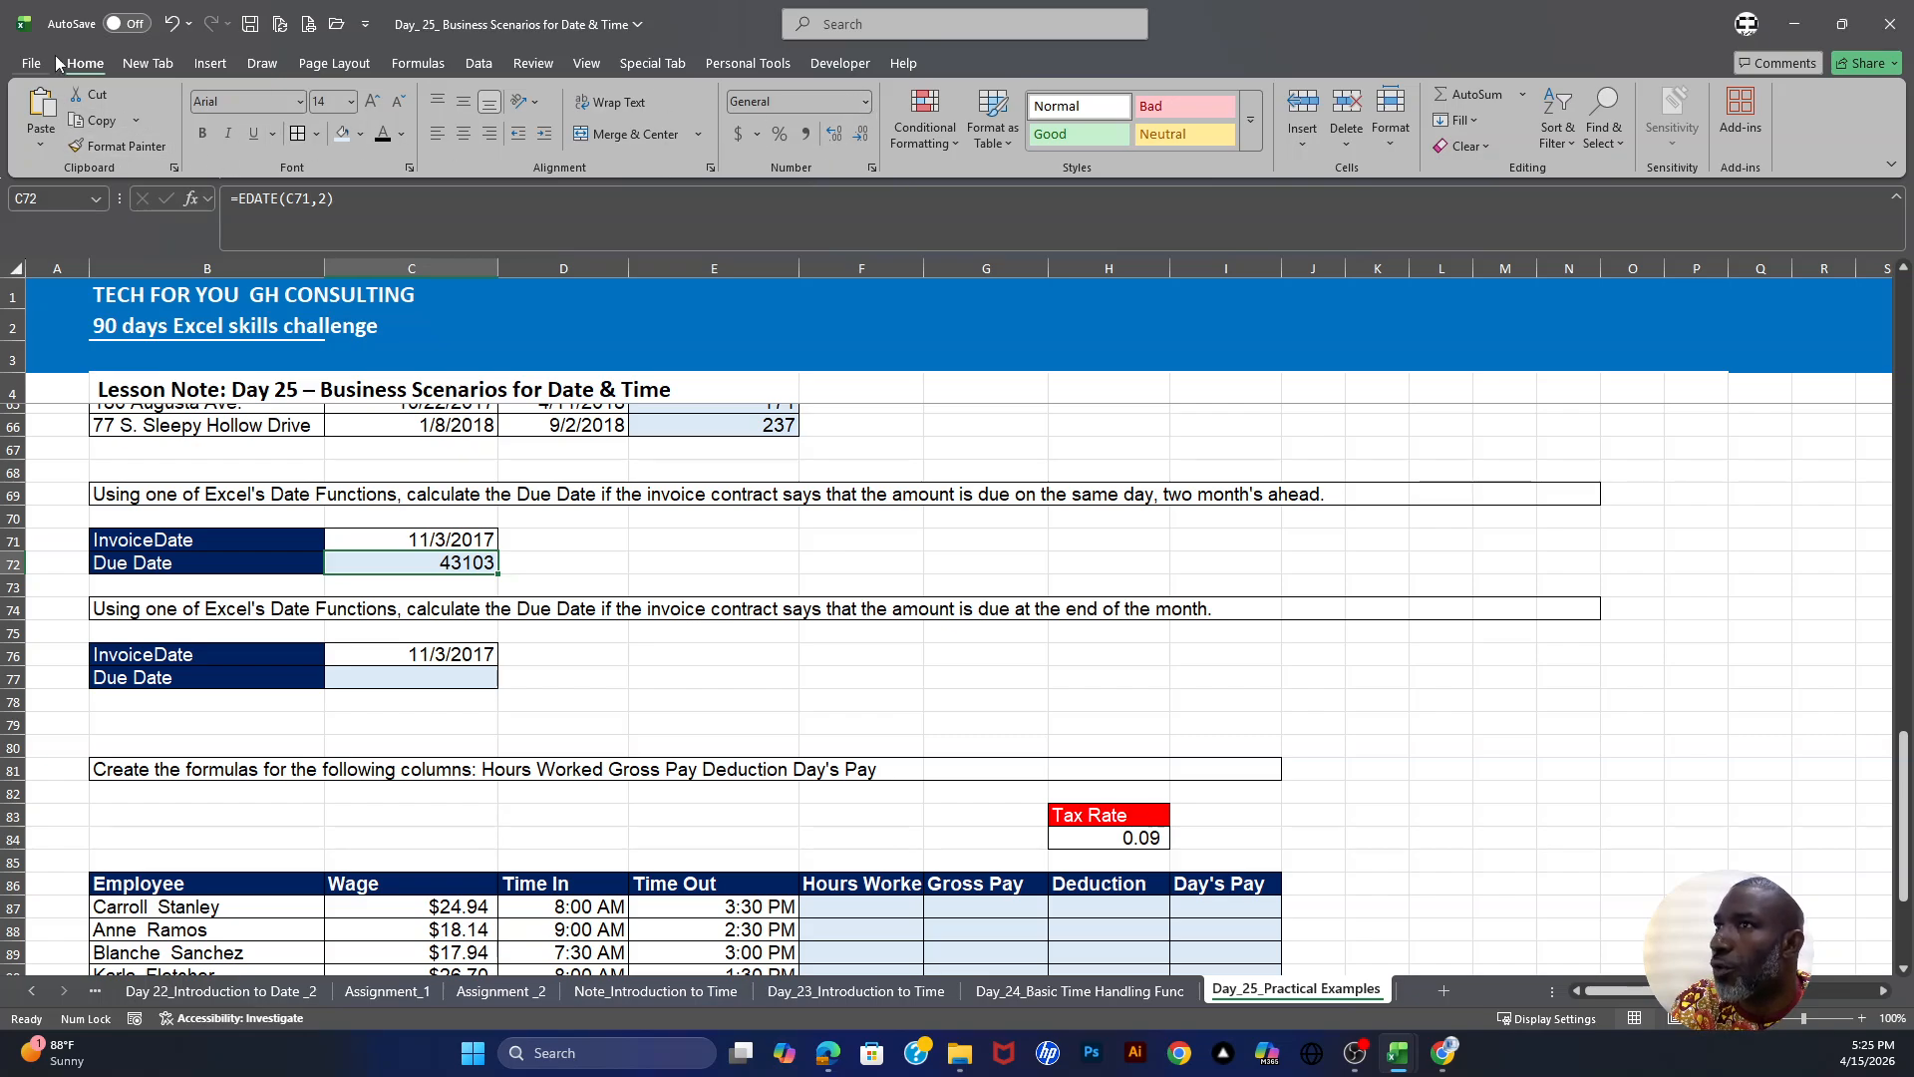
pyautogui.click(866, 102)
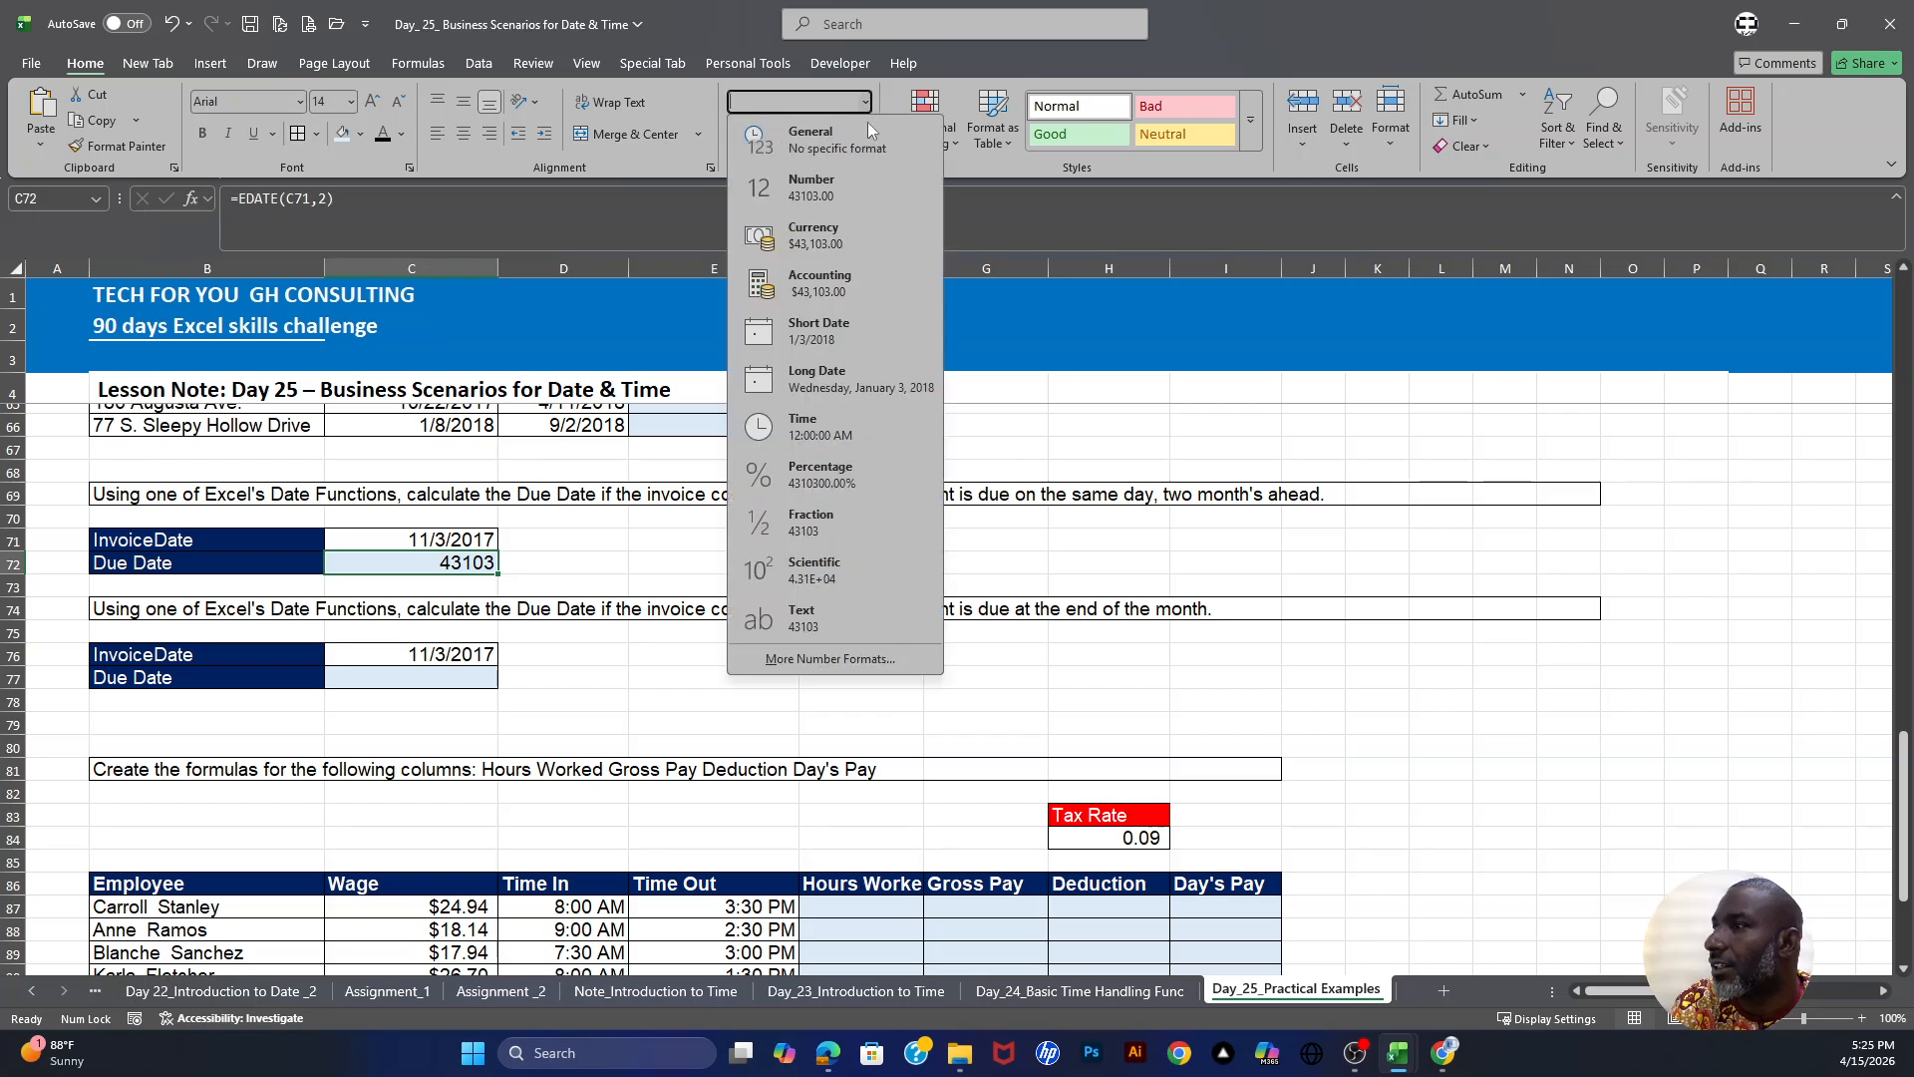
pyautogui.click(817, 335)
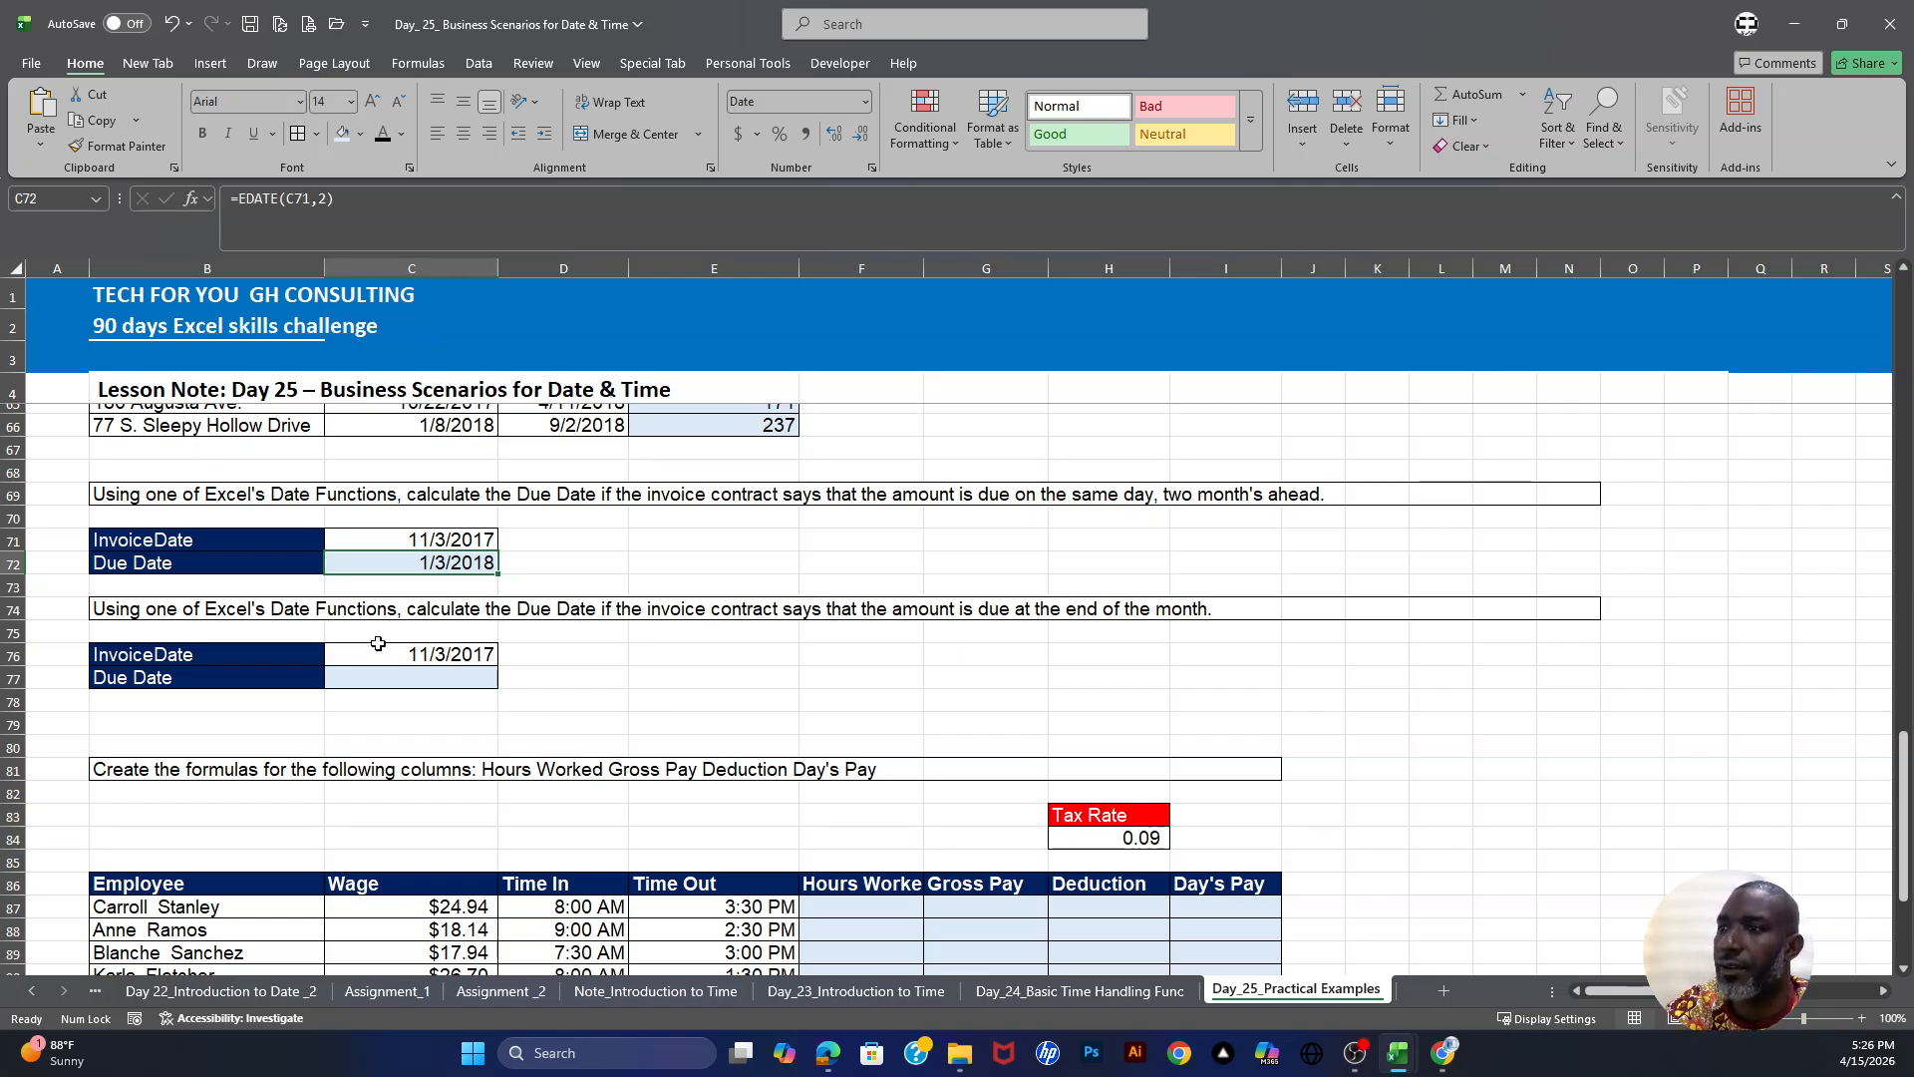
# - Enter =EOMONTH(C76,0) in C77 for the end-of-month due date and format it as a short date
pyautogui.scroll(-1, 206, 620)
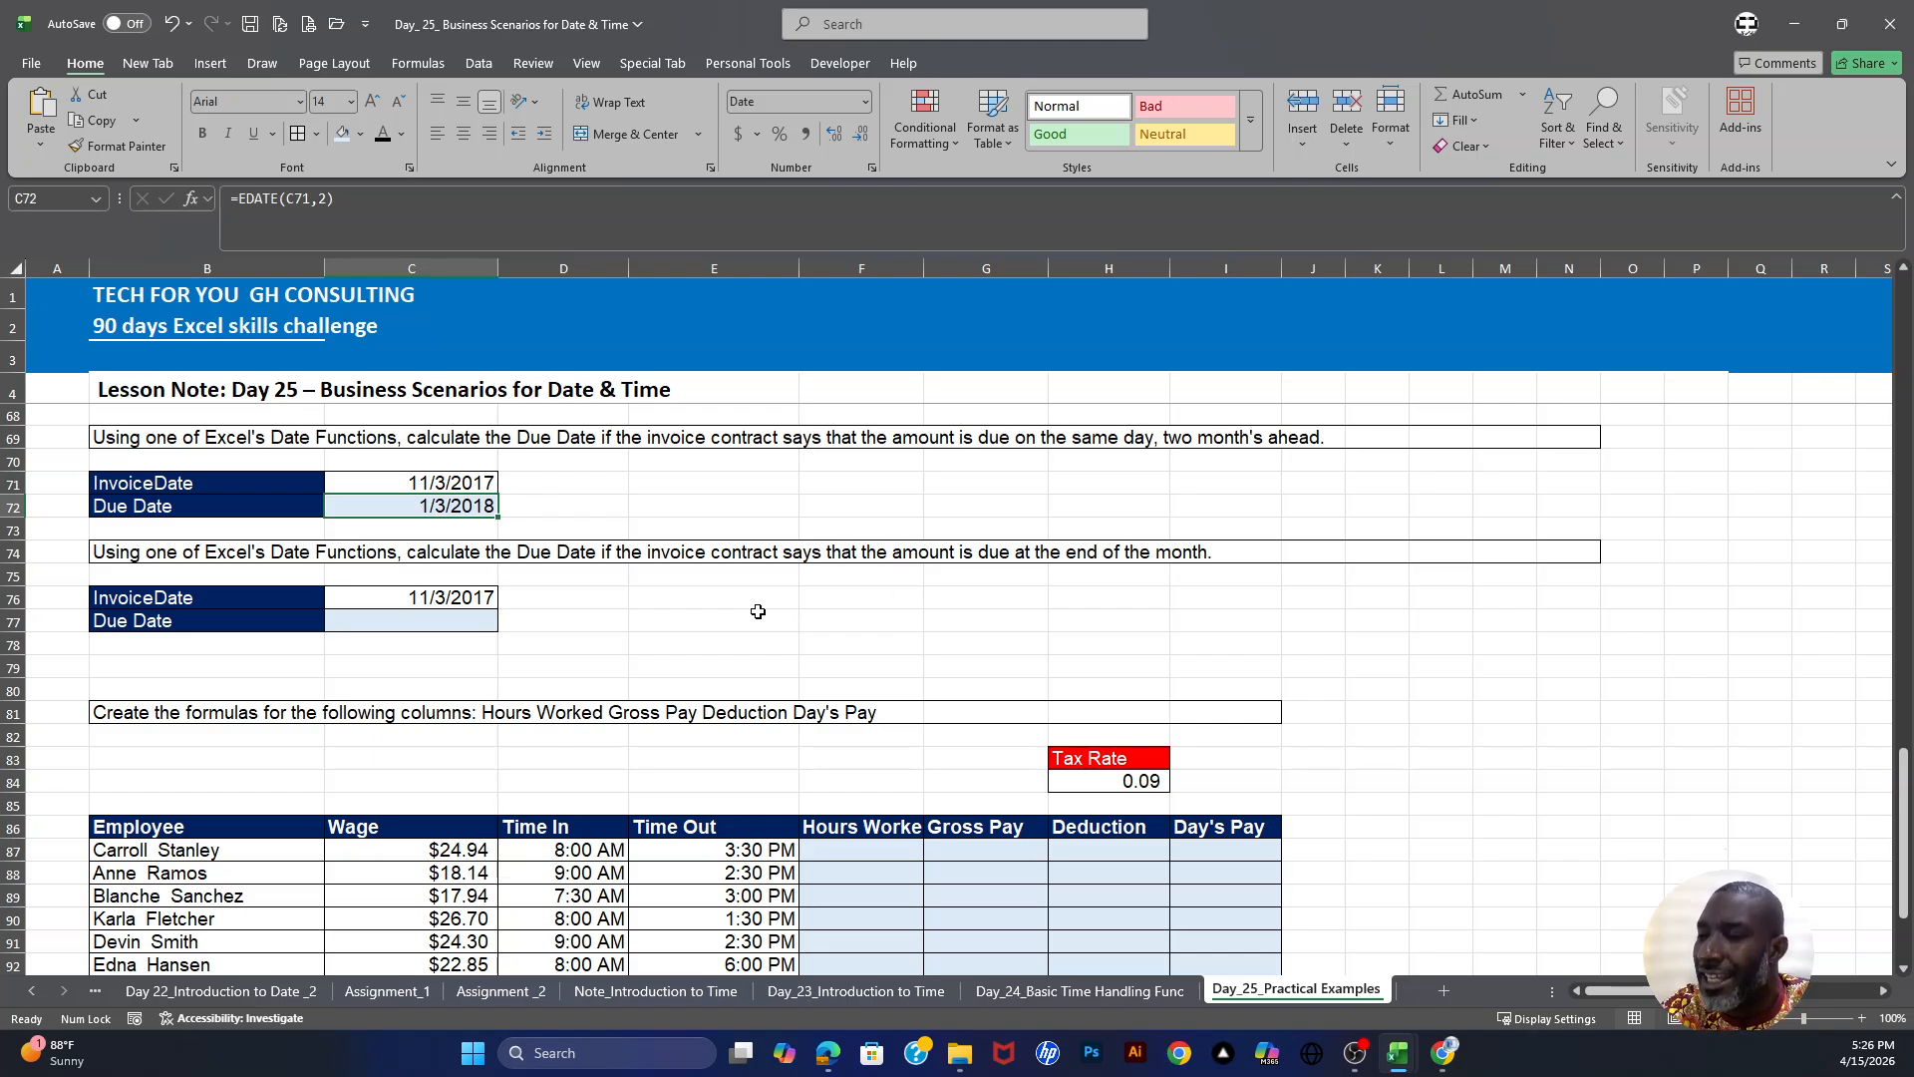
pyautogui.click(443, 594)
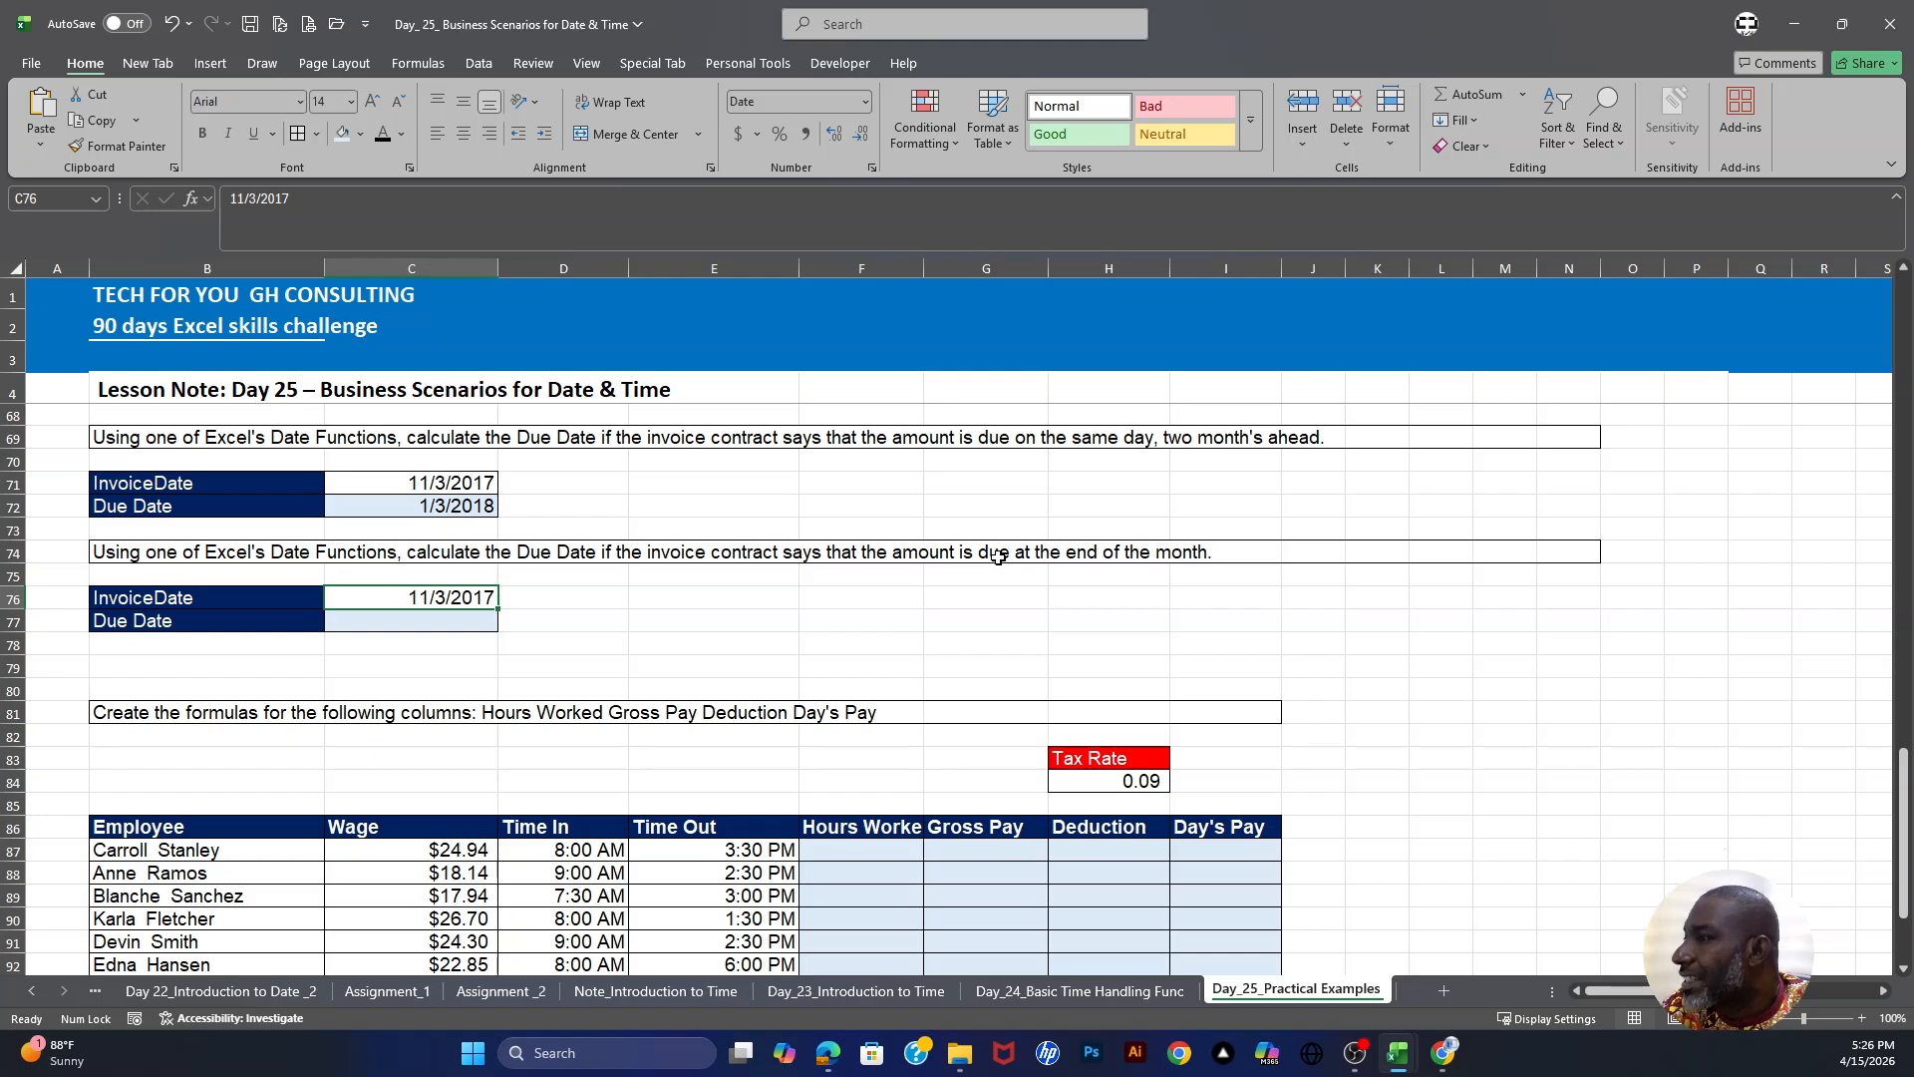
pyautogui.click(463, 630)
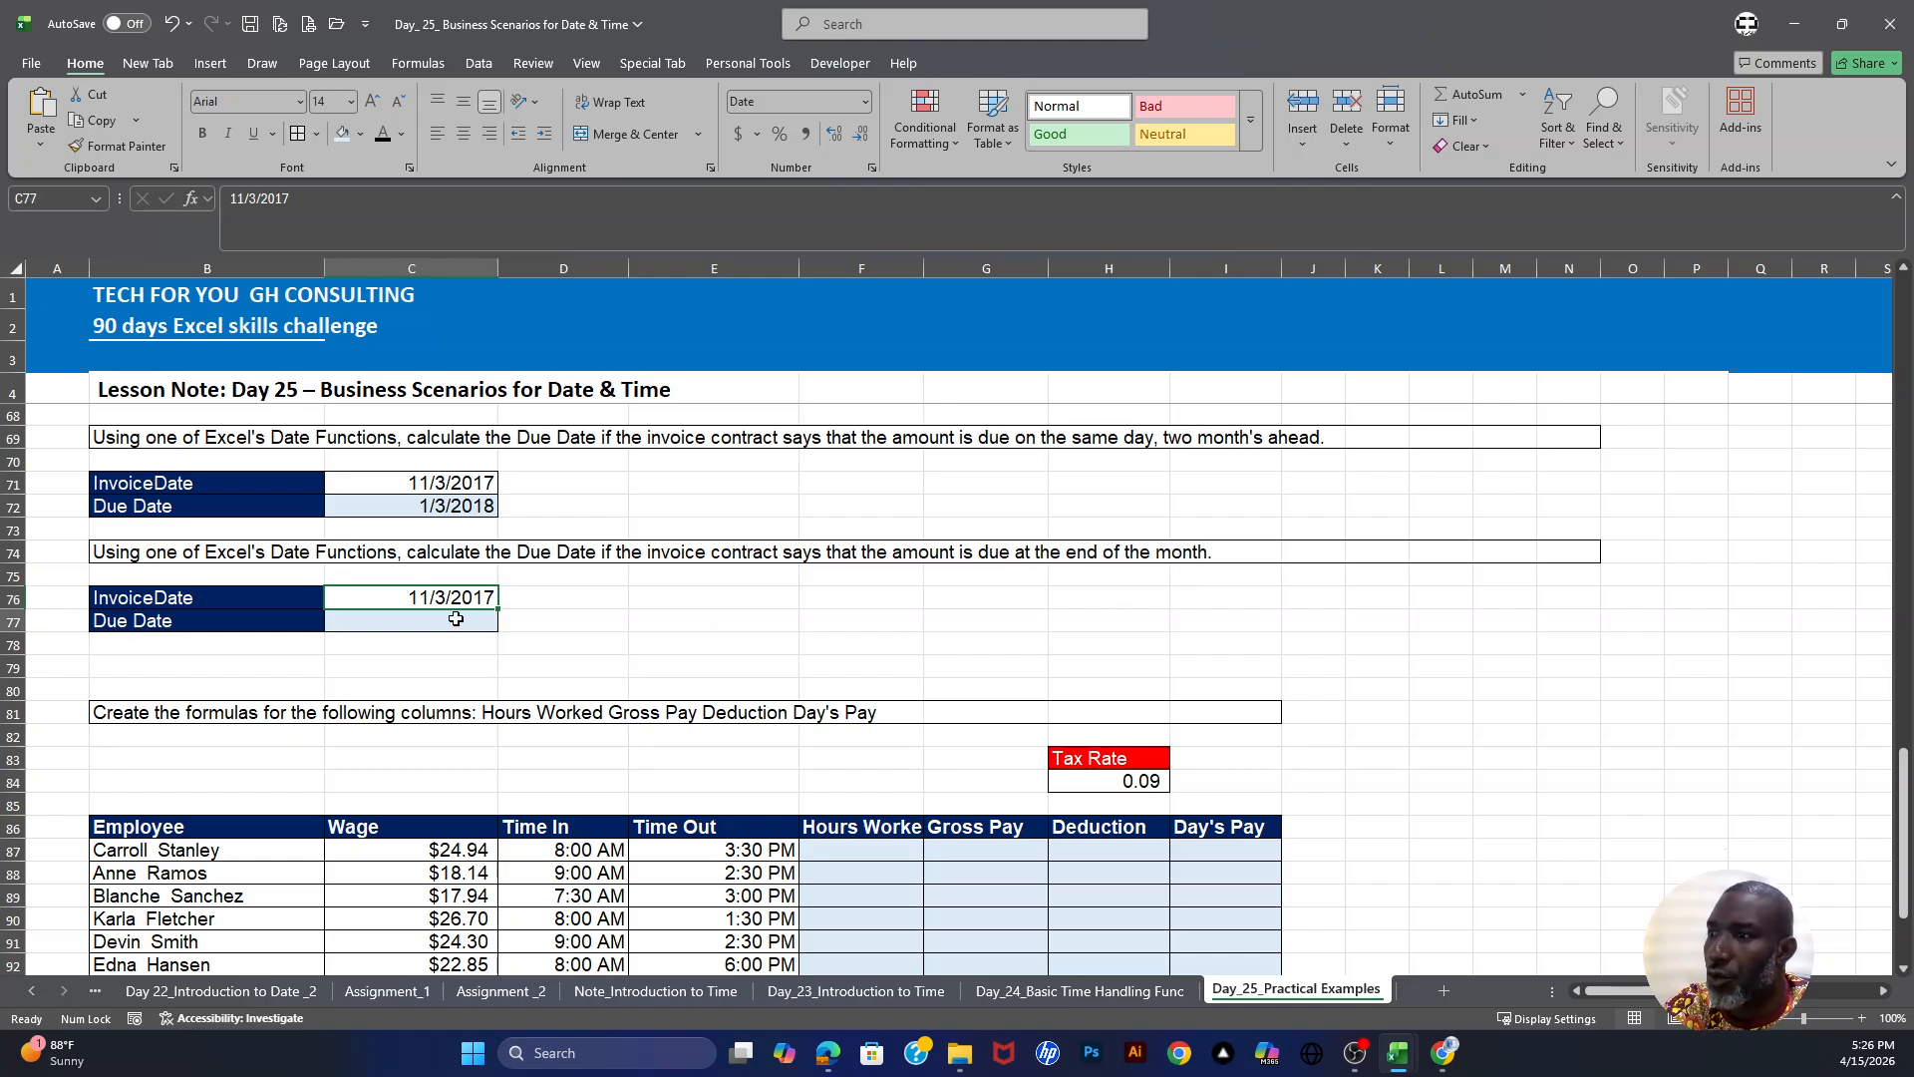
pyautogui.write('=')
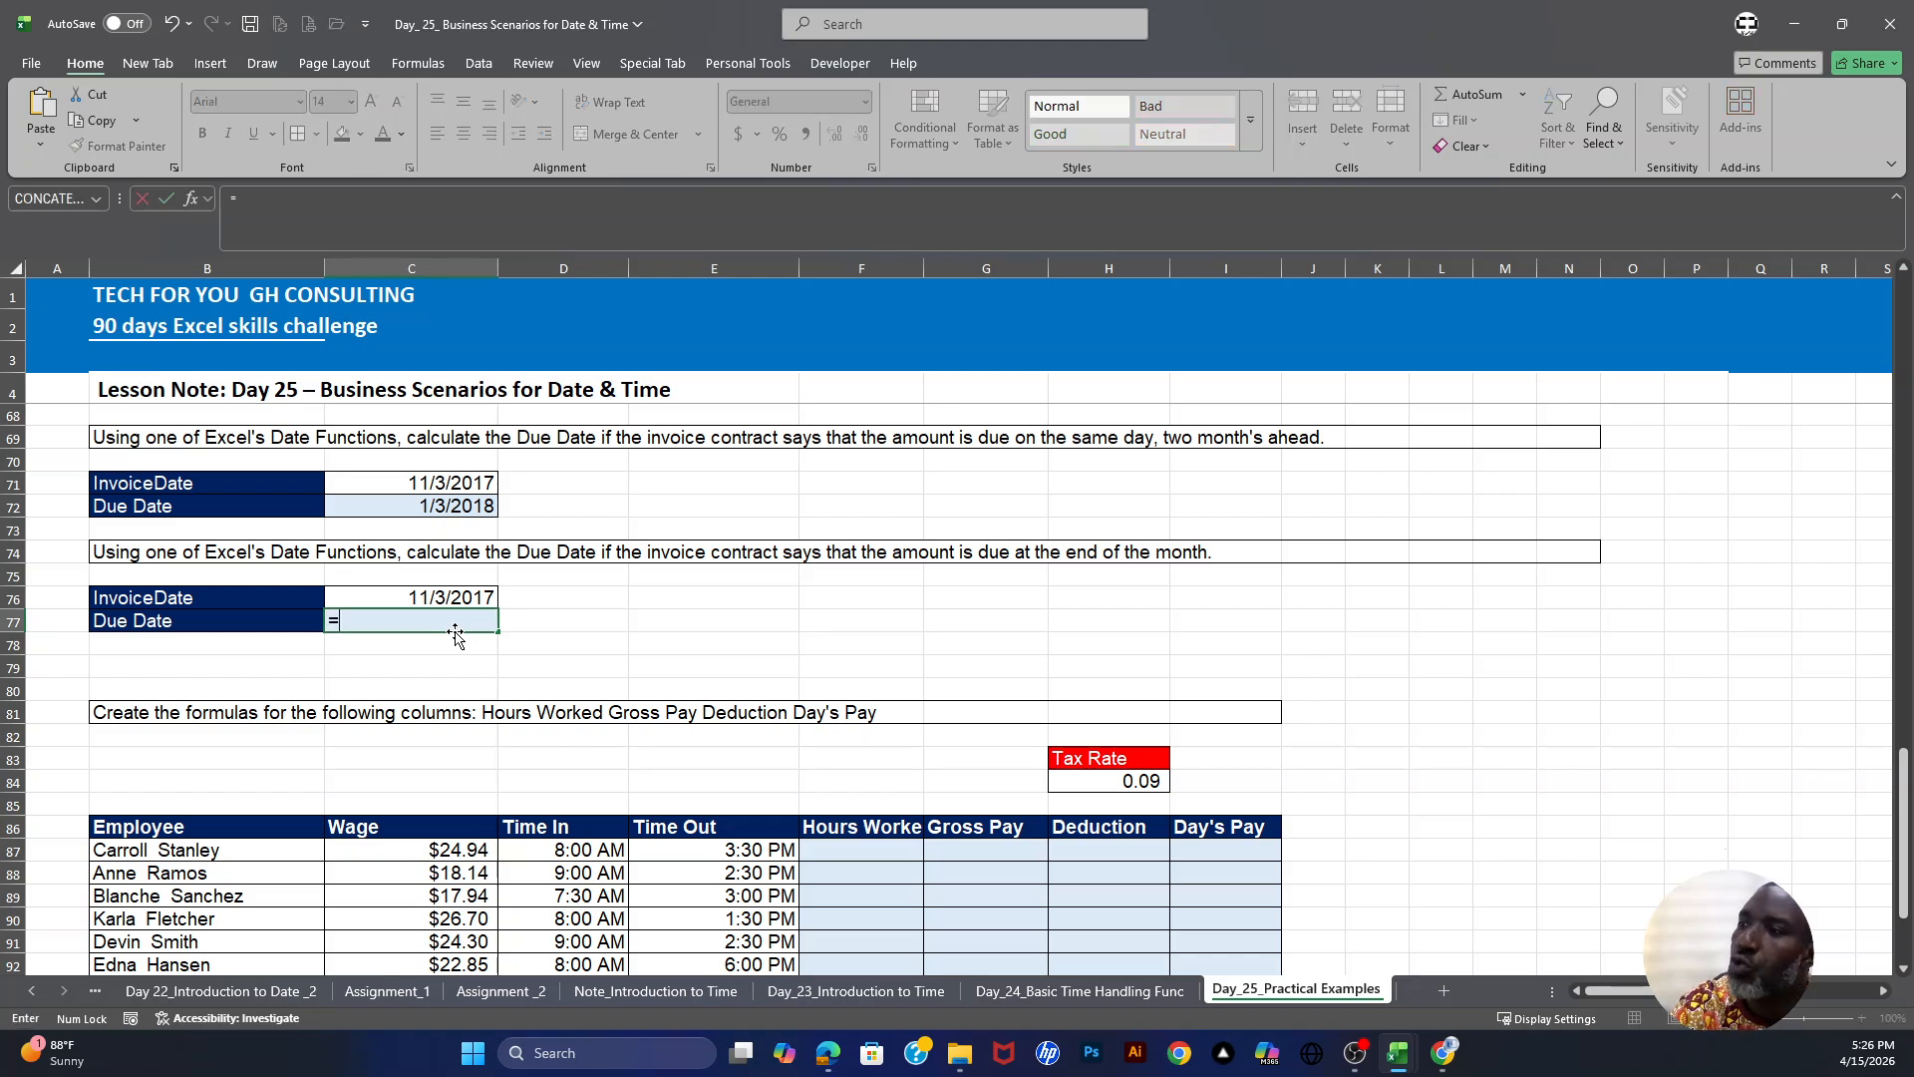
pyautogui.write('eom')
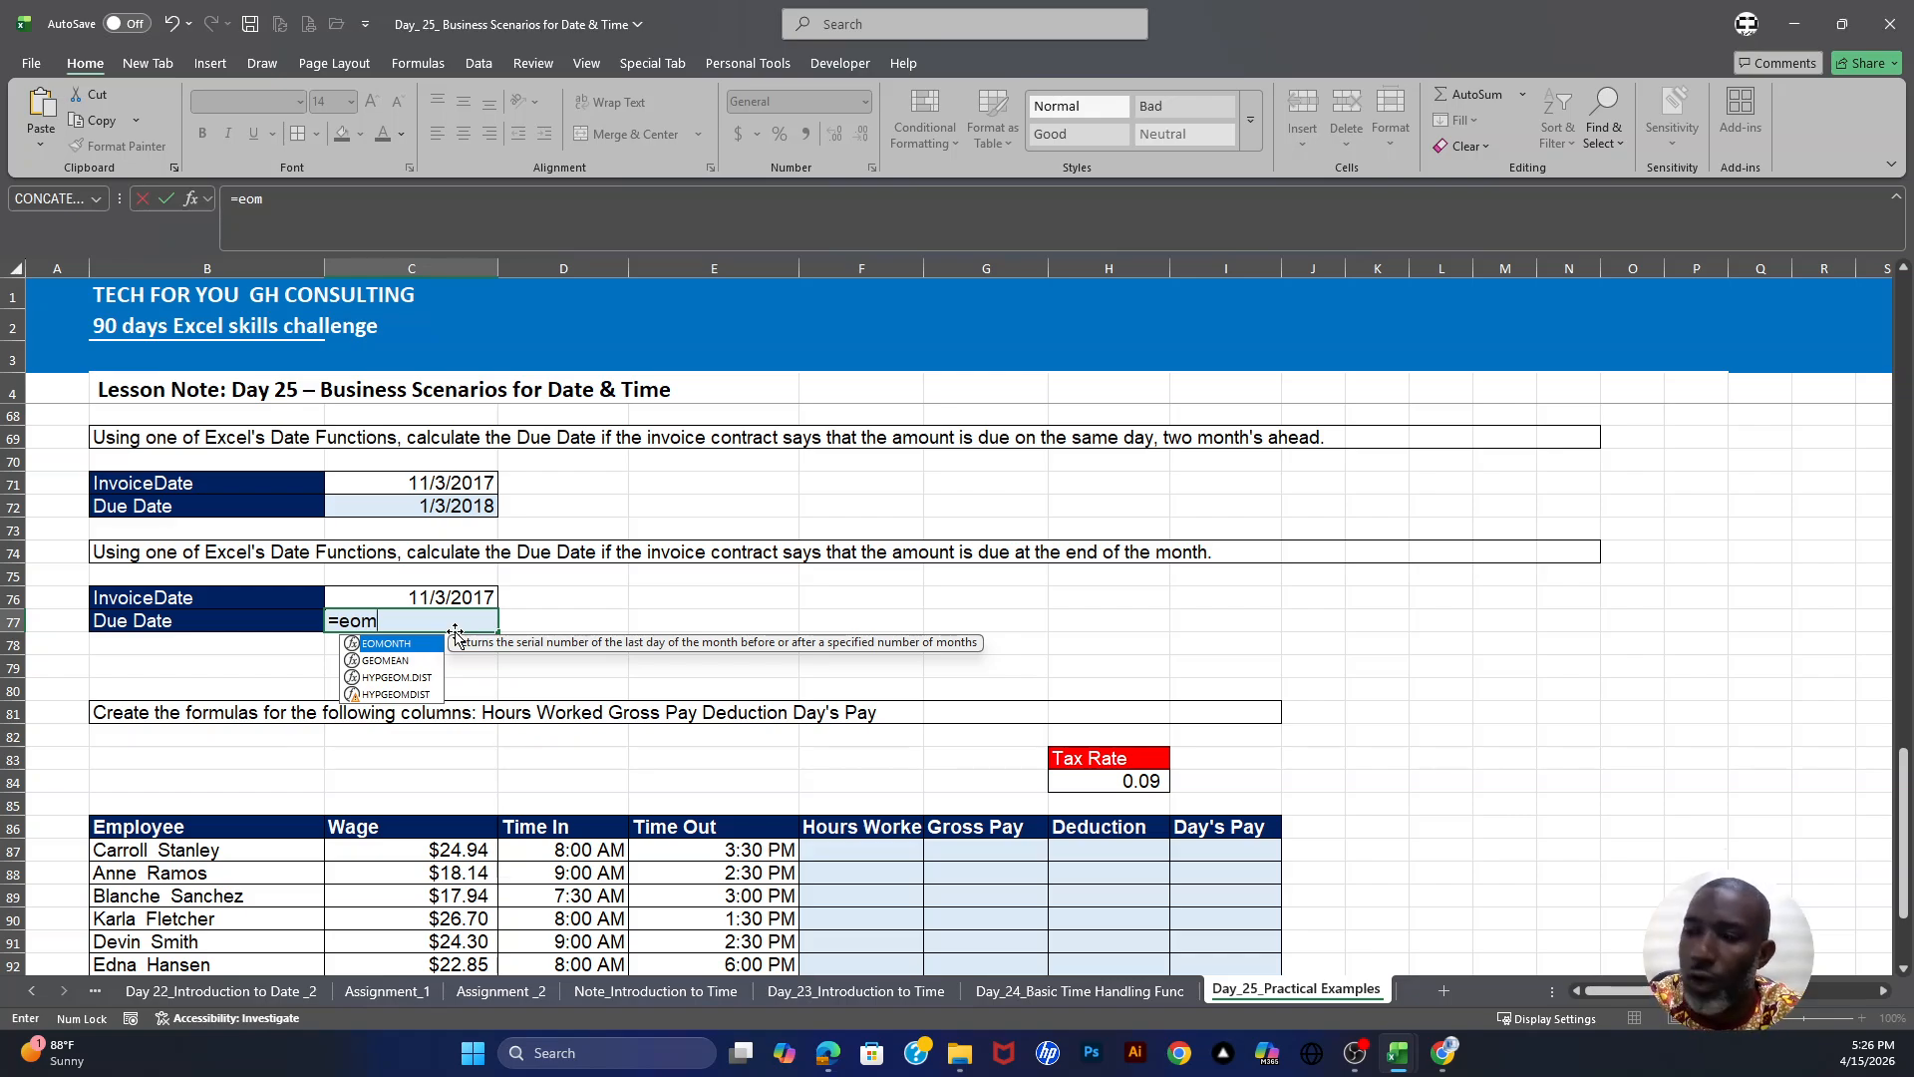
pyautogui.press('Tab')
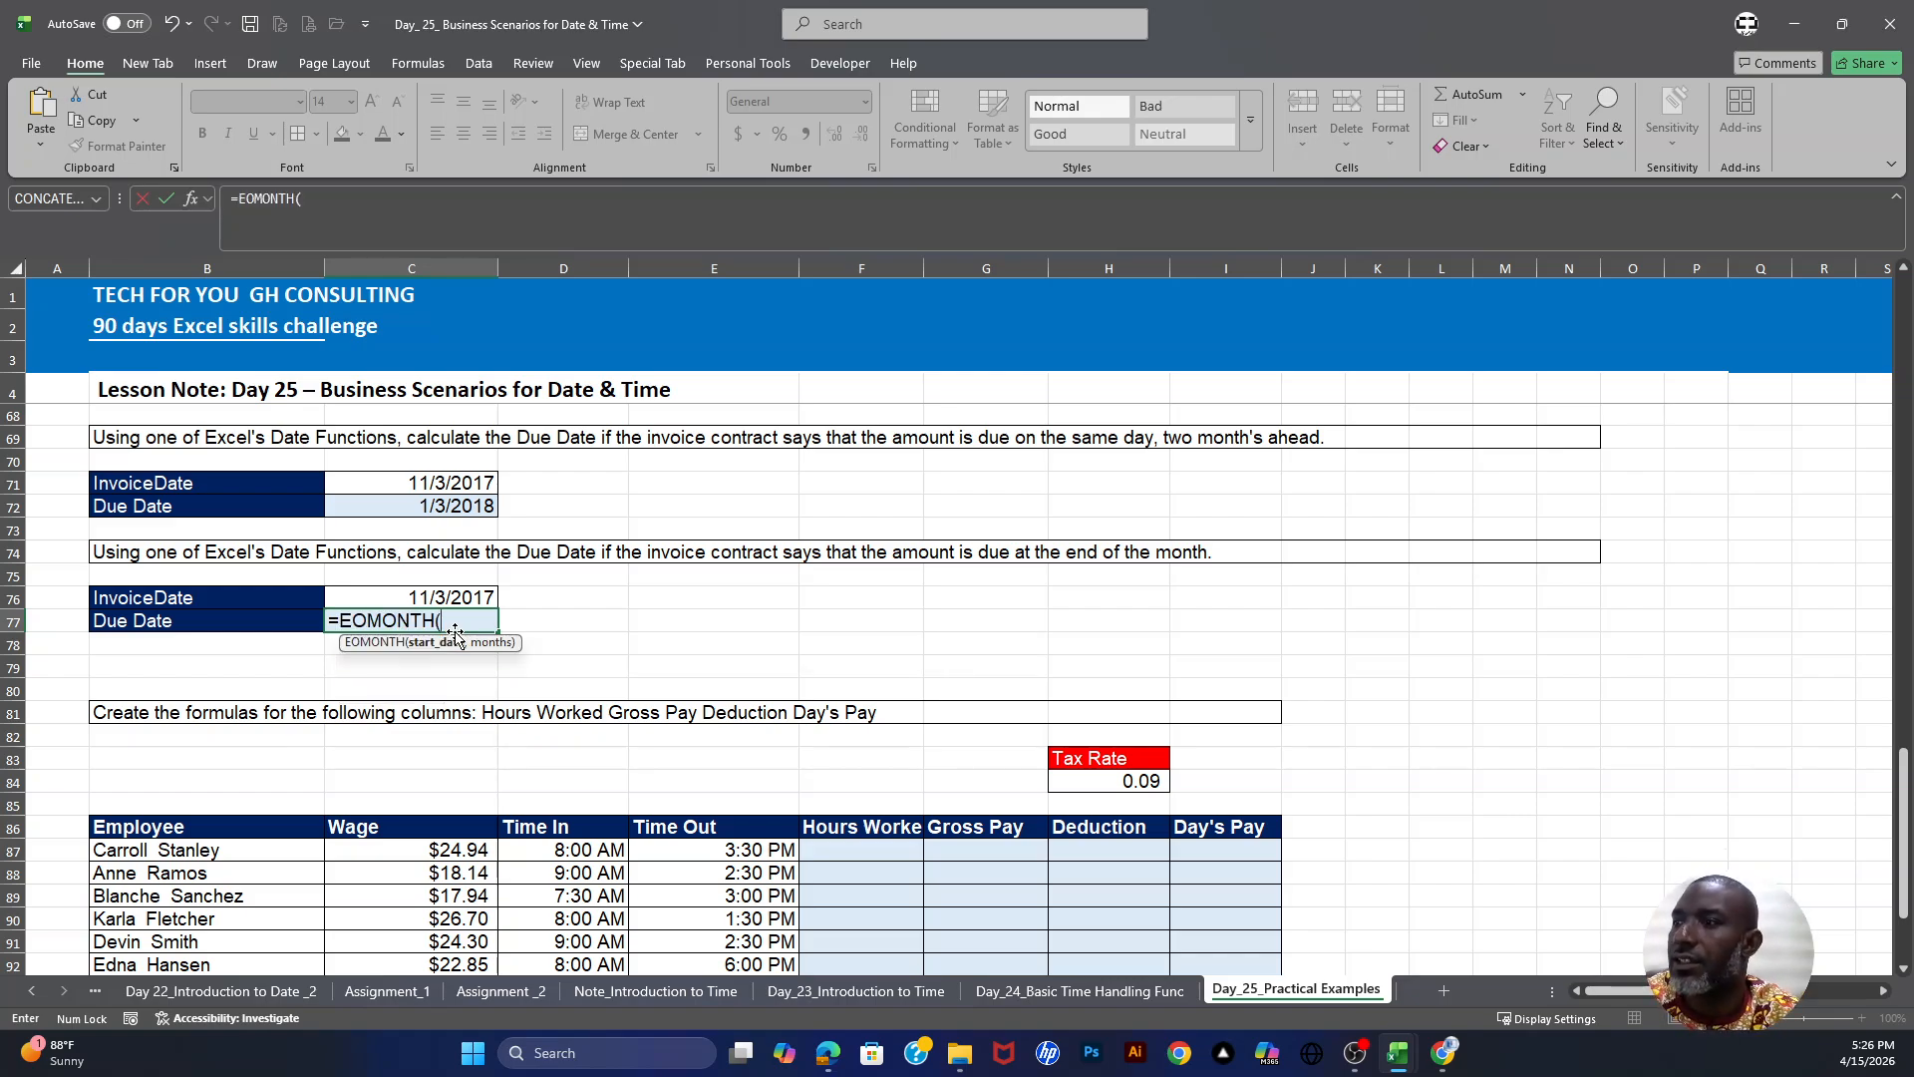
pyautogui.click(465, 597)
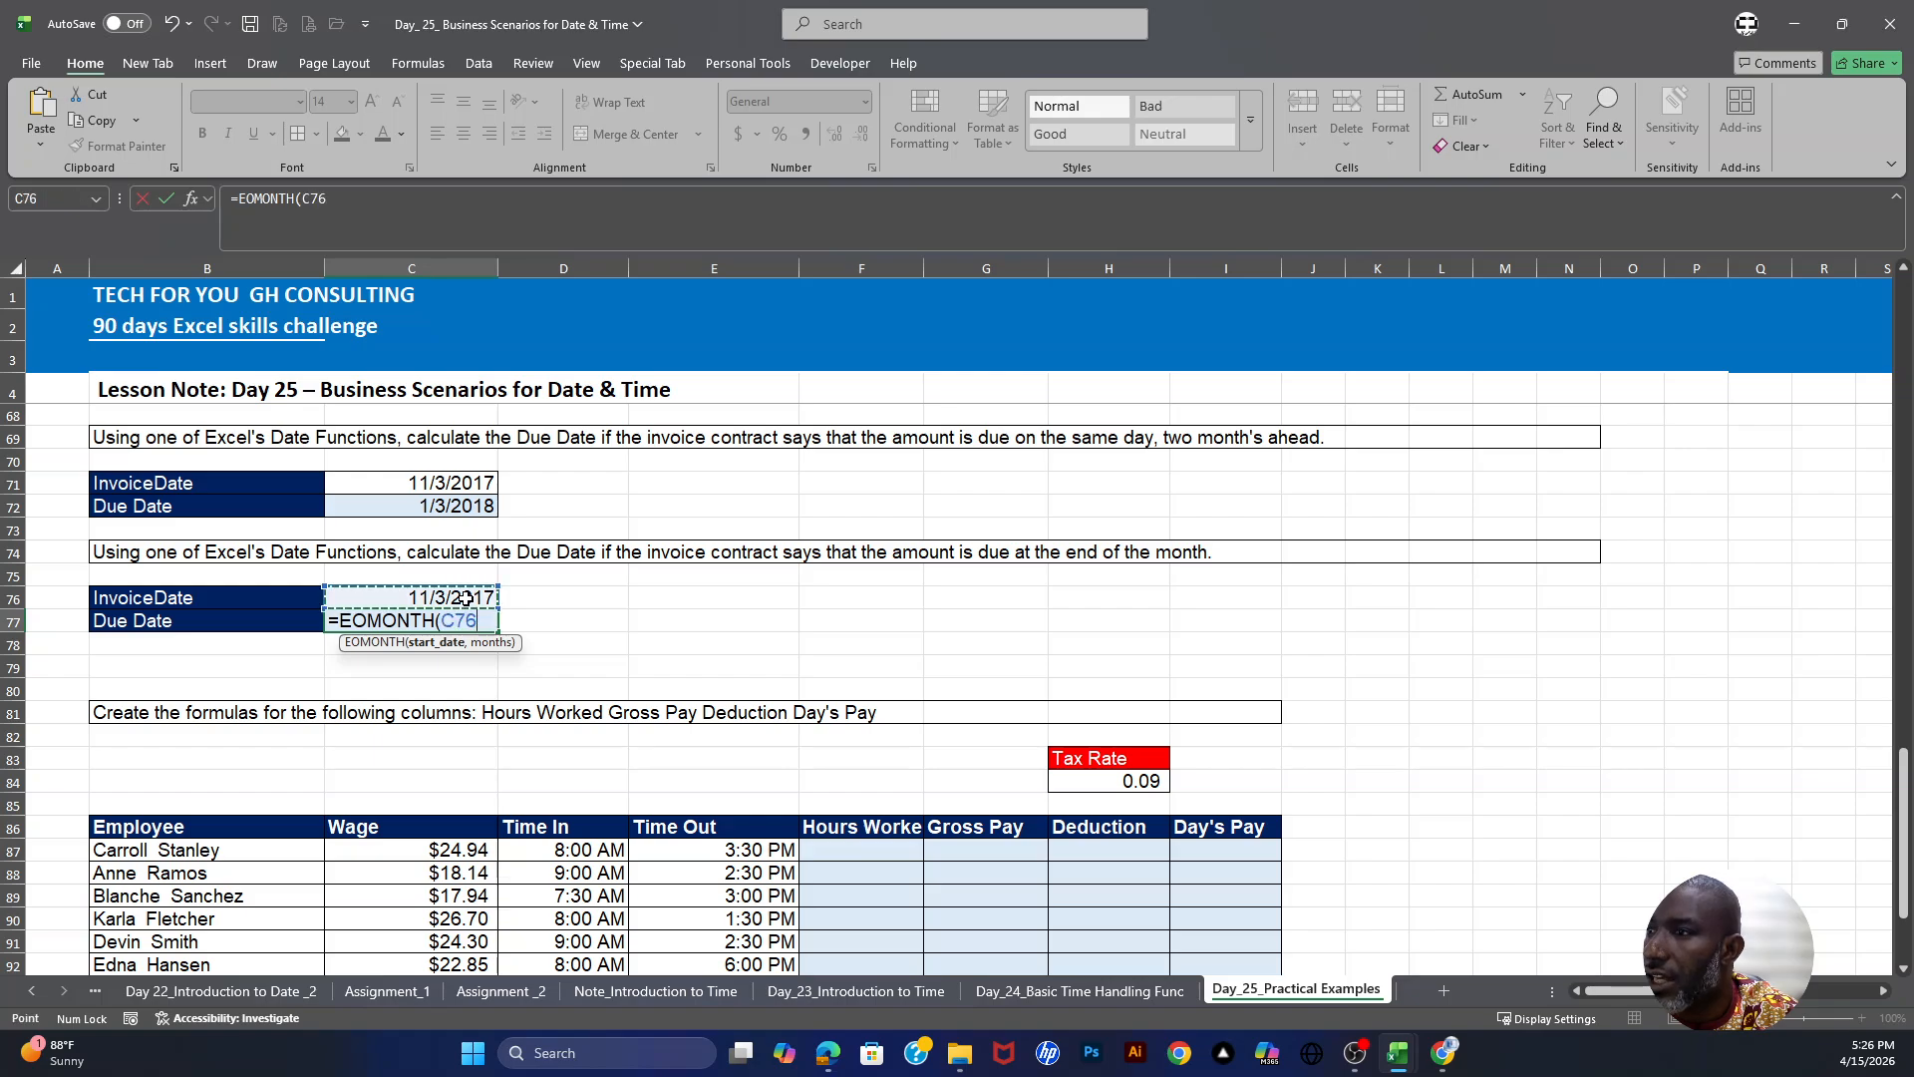
pyautogui.write(',0')
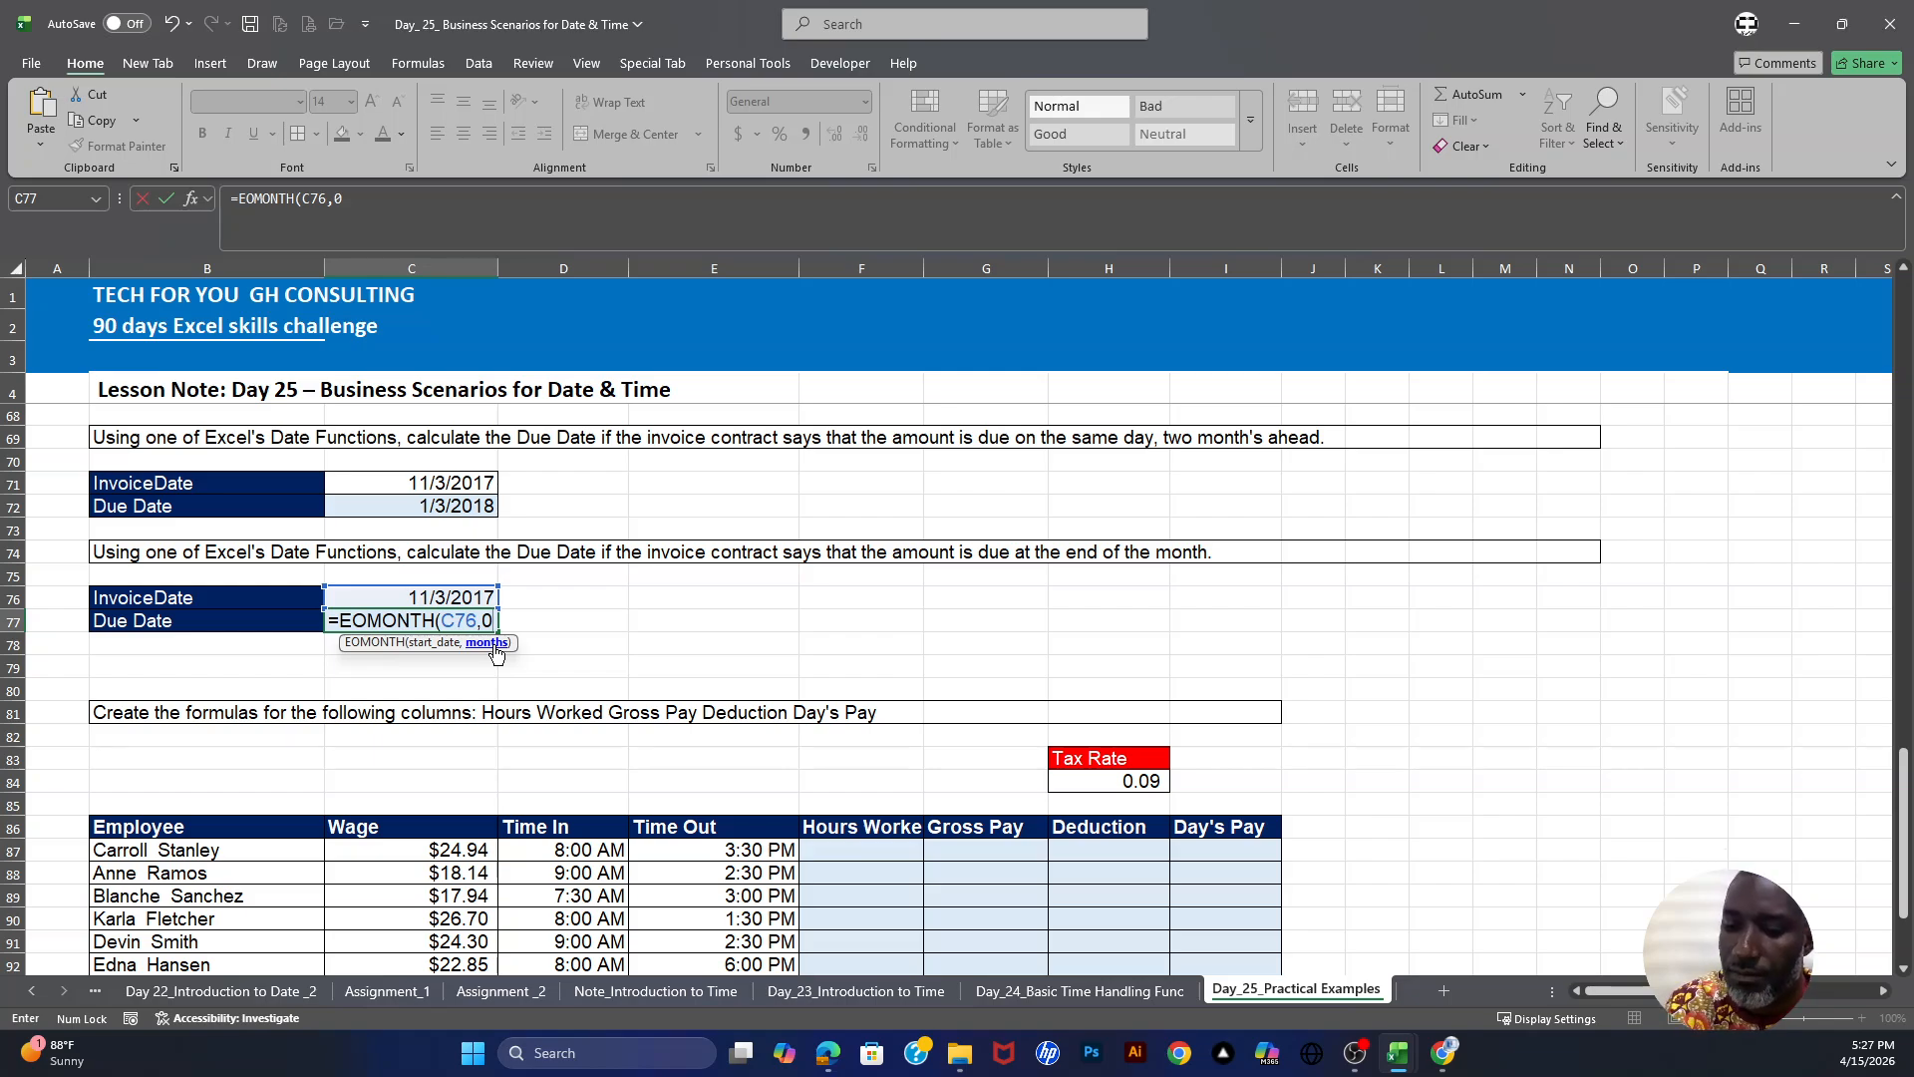
pyautogui.press('Return')
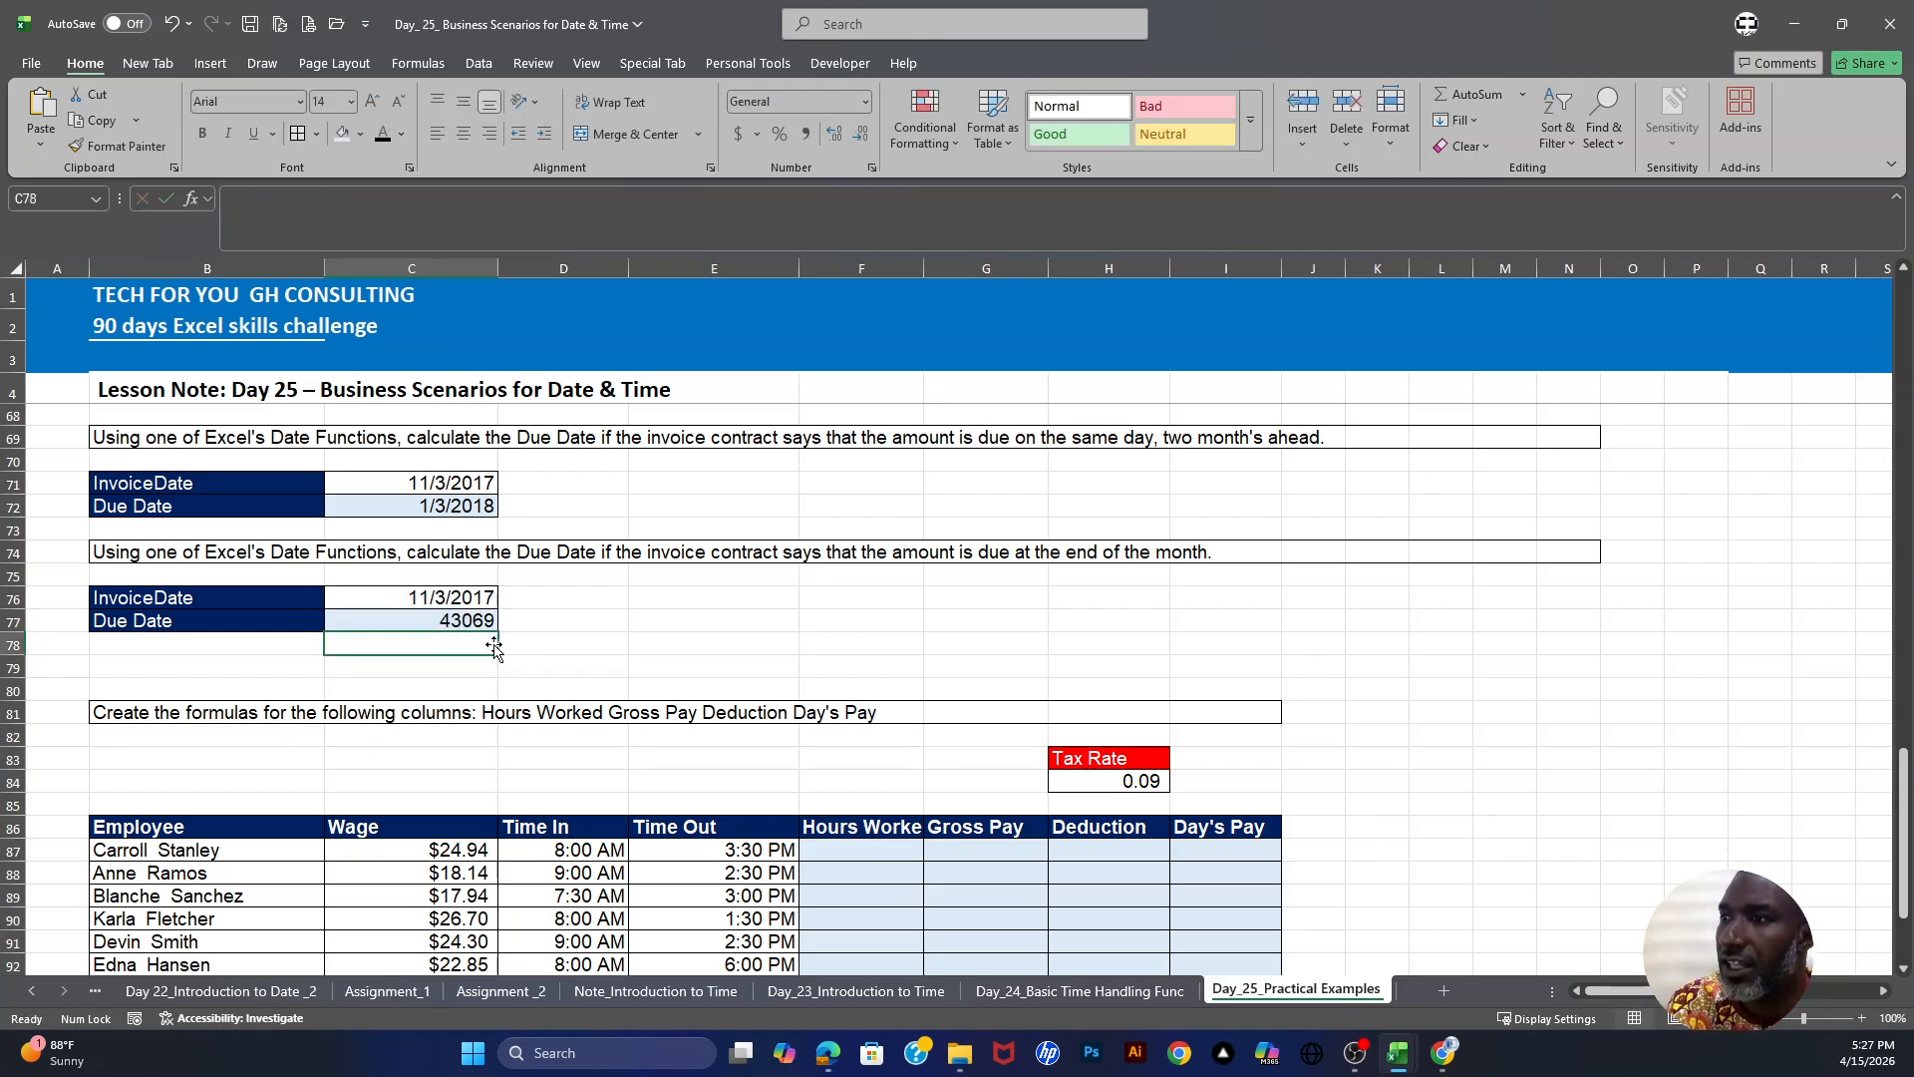
pyautogui.click(484, 619)
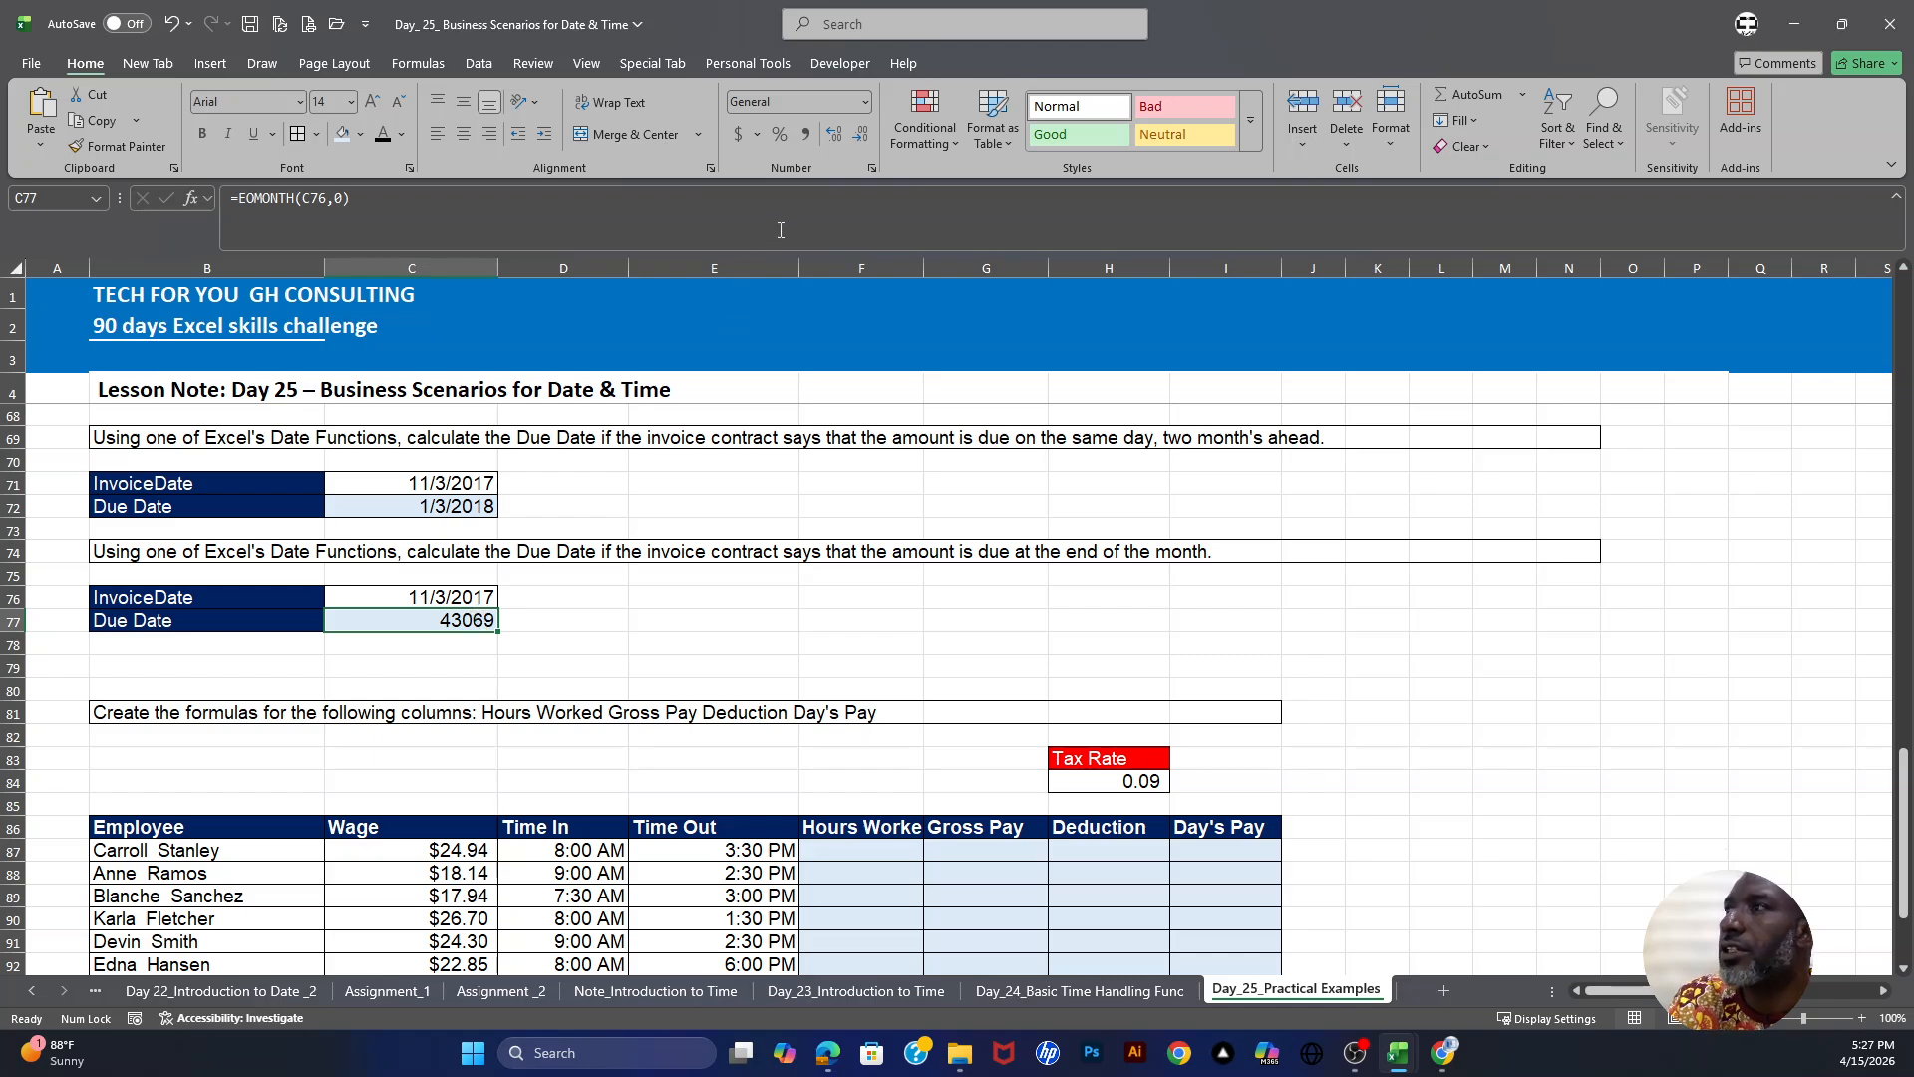
pyautogui.click(867, 104)
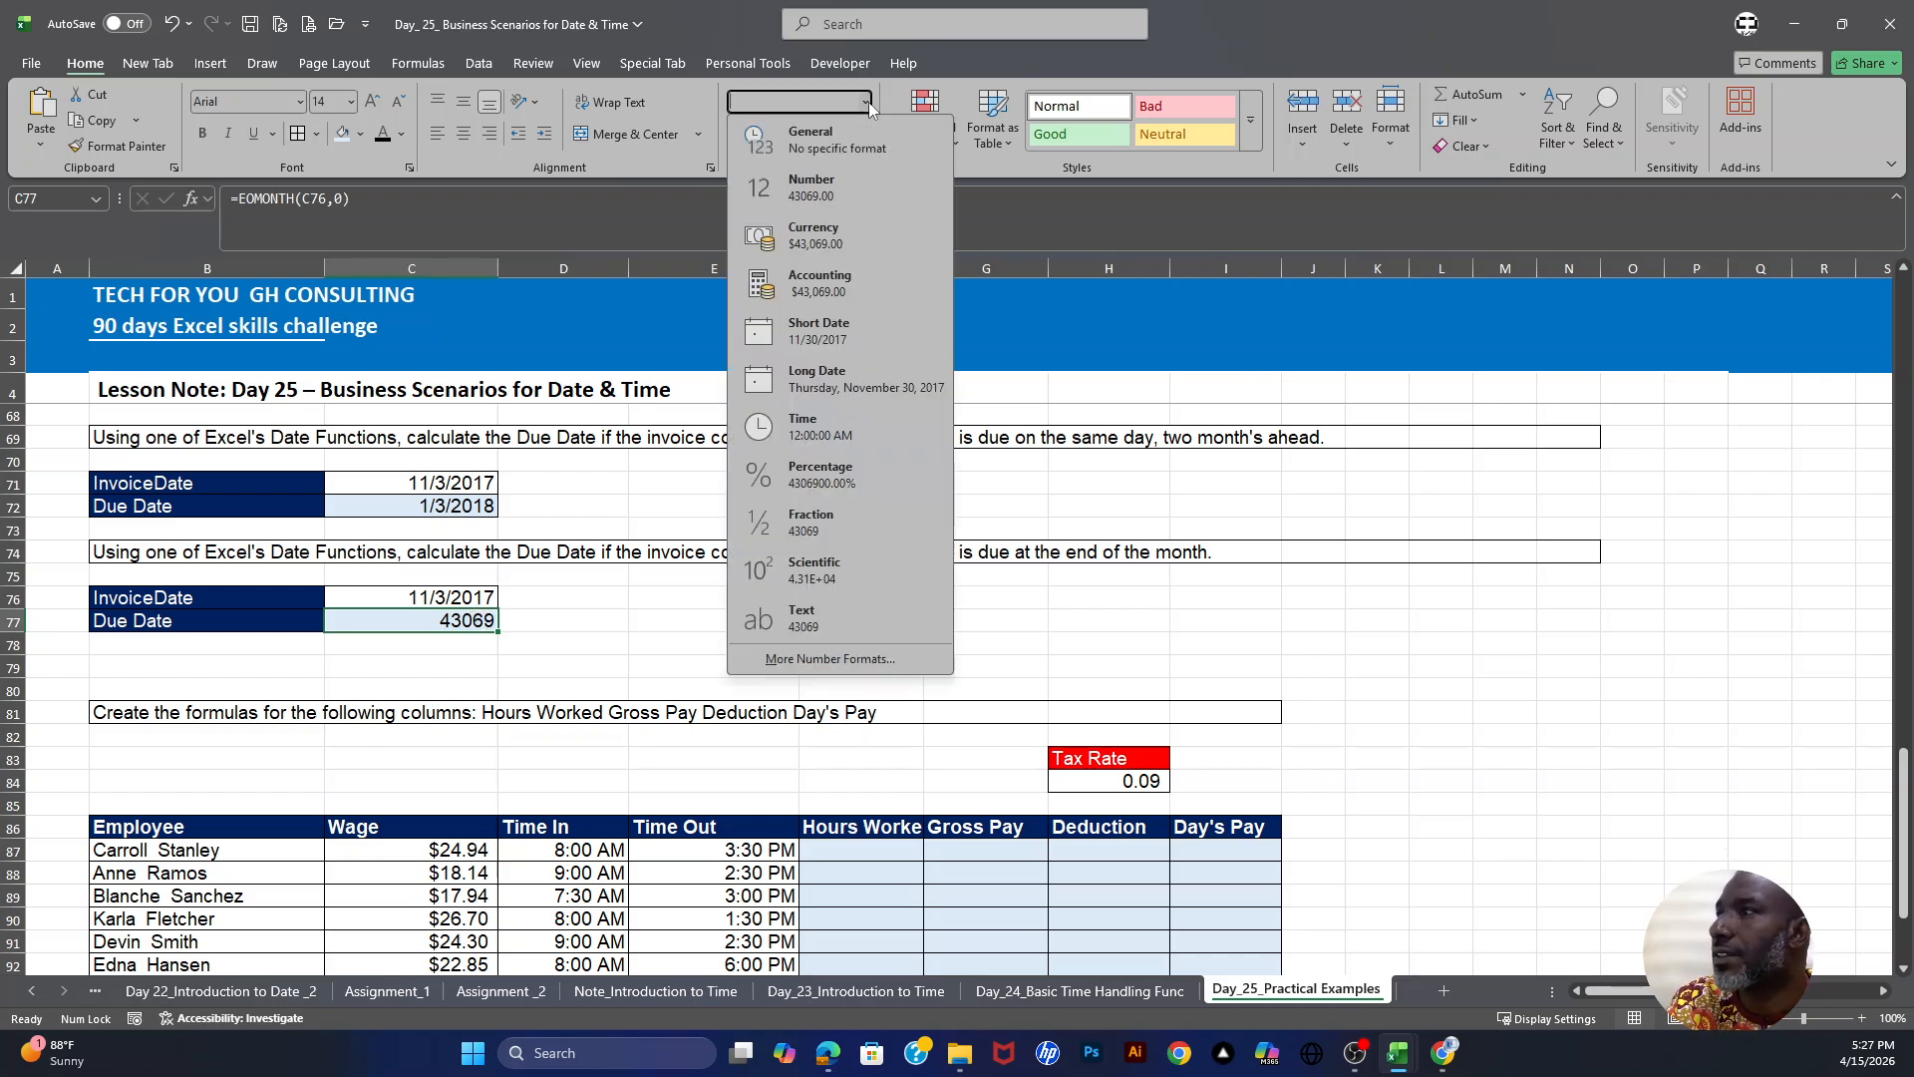
pyautogui.click(821, 337)
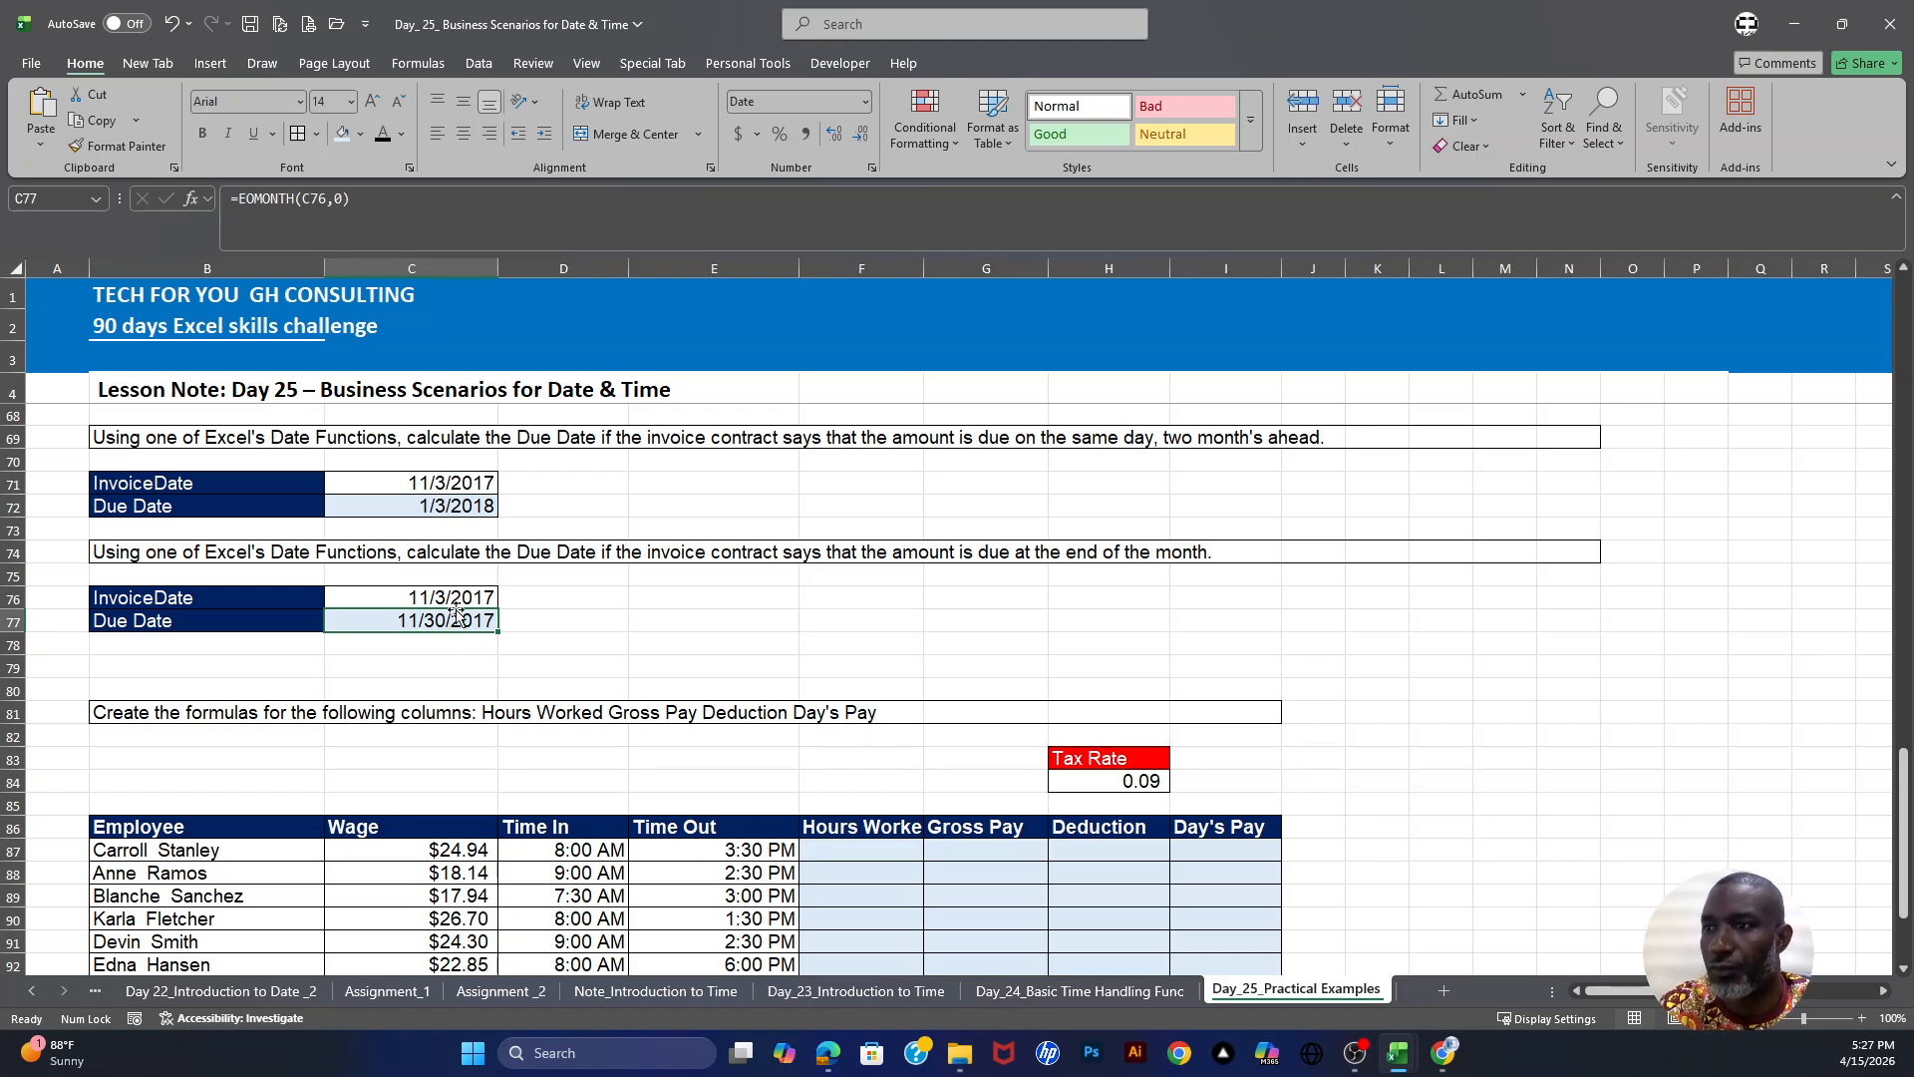
pyautogui.scroll(-1, 451, 609)
pyautogui.scroll(-2, 419, 648)
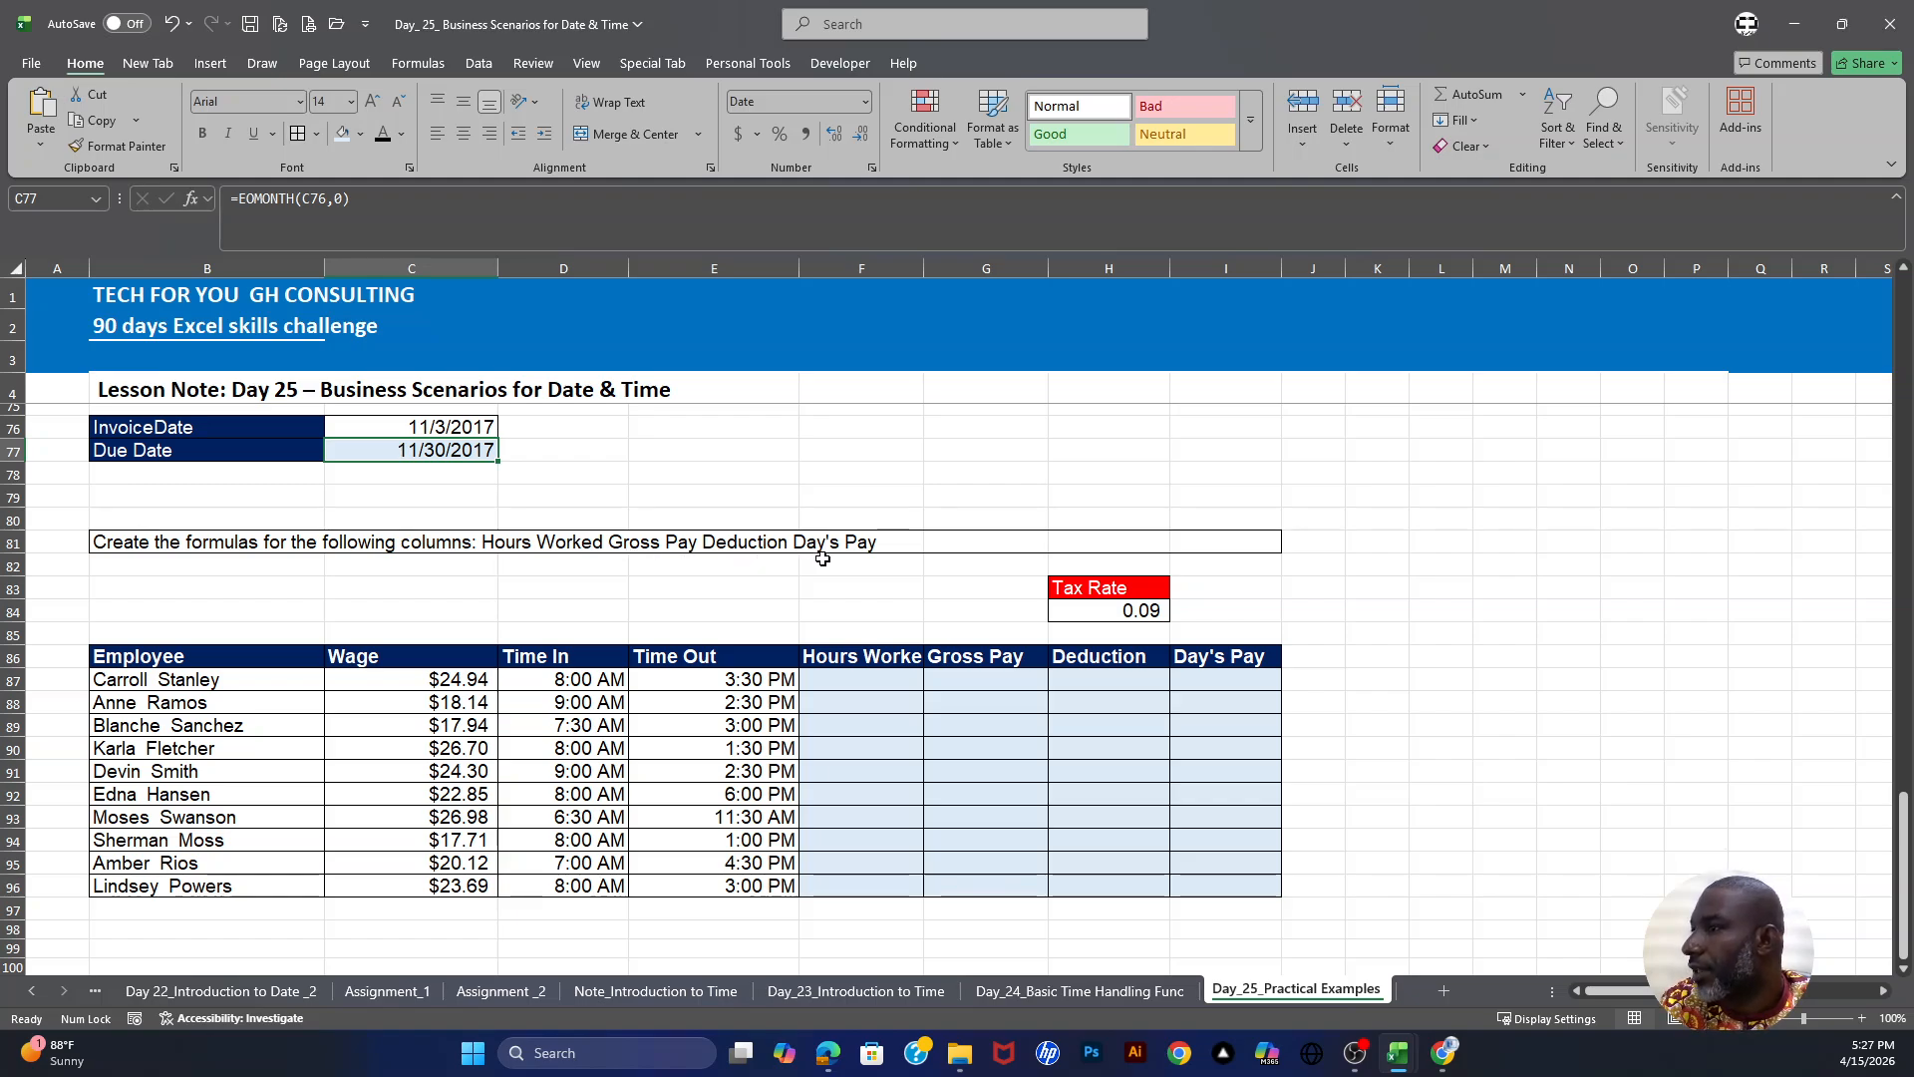
# - Widen the Hours Worked and Gross Pay columns so their headers fit
pyautogui.click(876, 680)
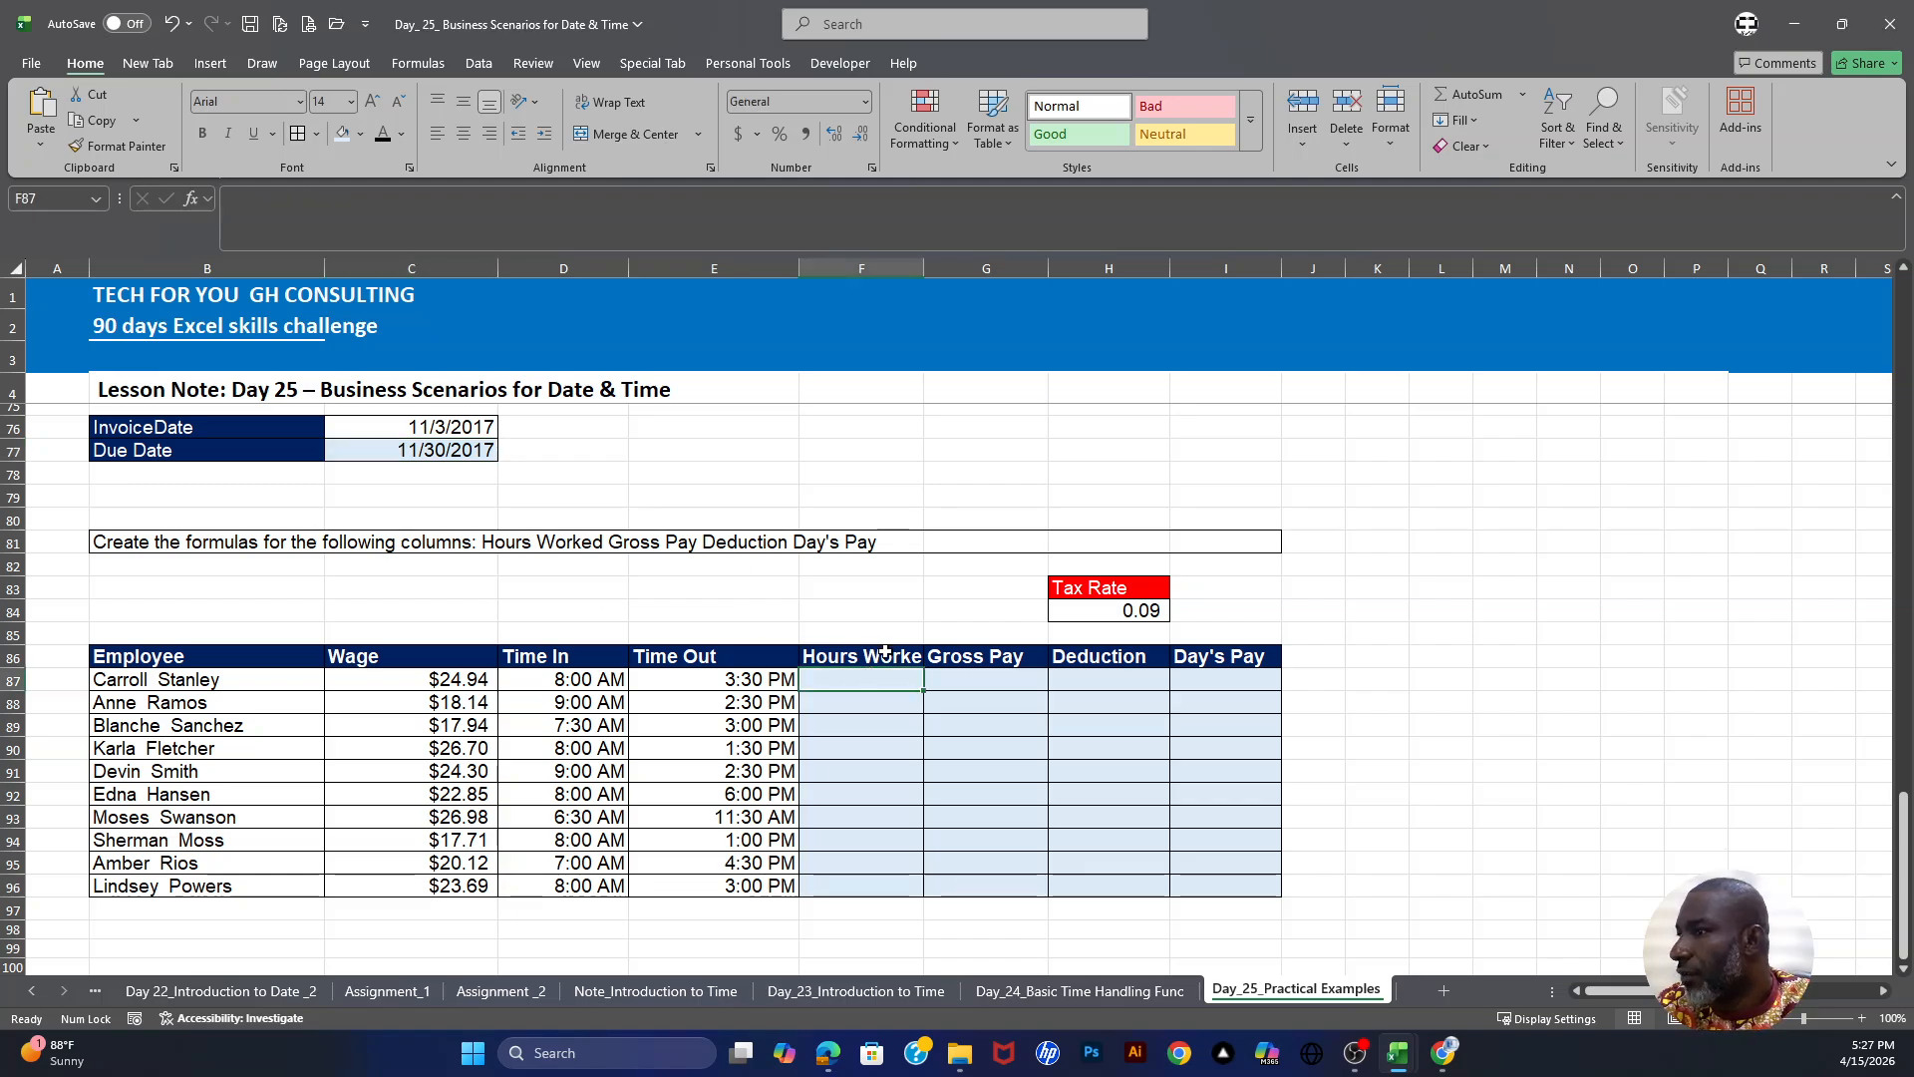
pyautogui.moveTo(925, 269); pyautogui.dragTo(959, 268)
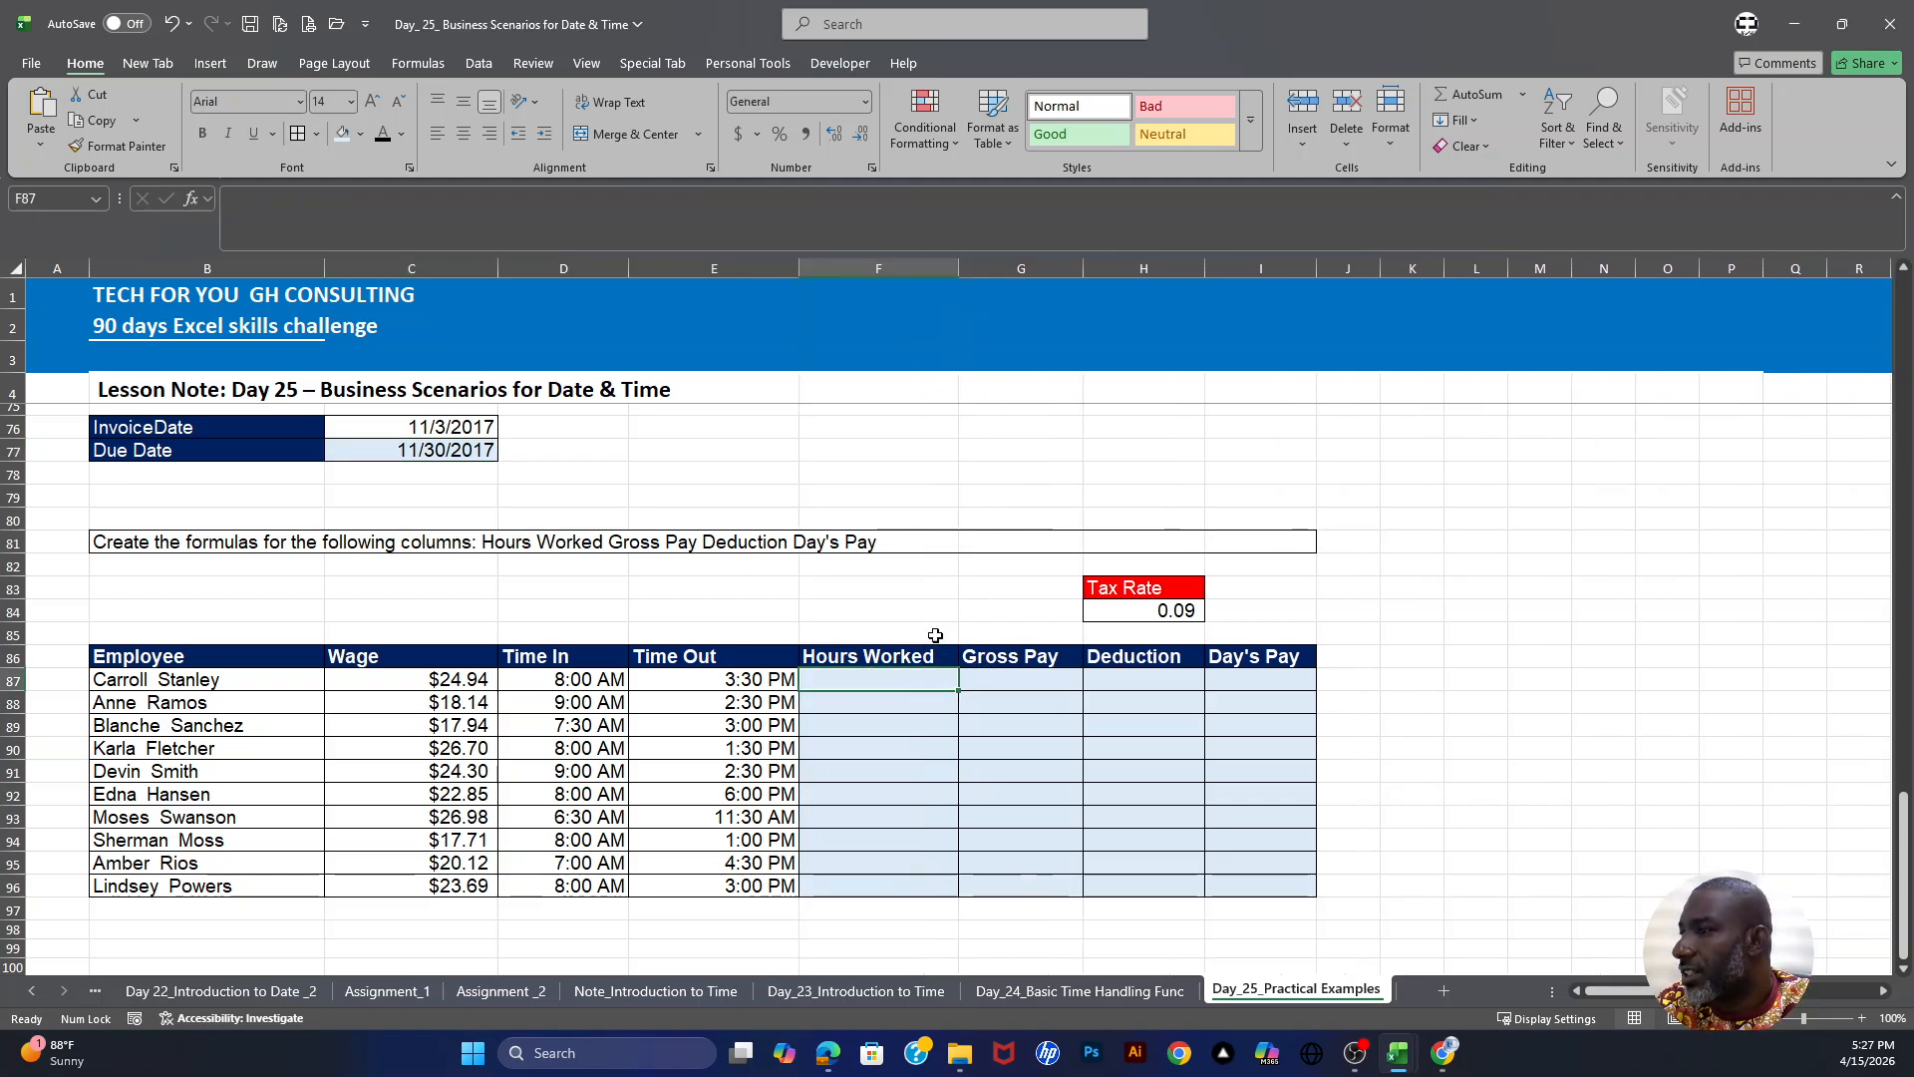
pyautogui.moveTo(1083, 268); pyautogui.dragTo(1099, 268)
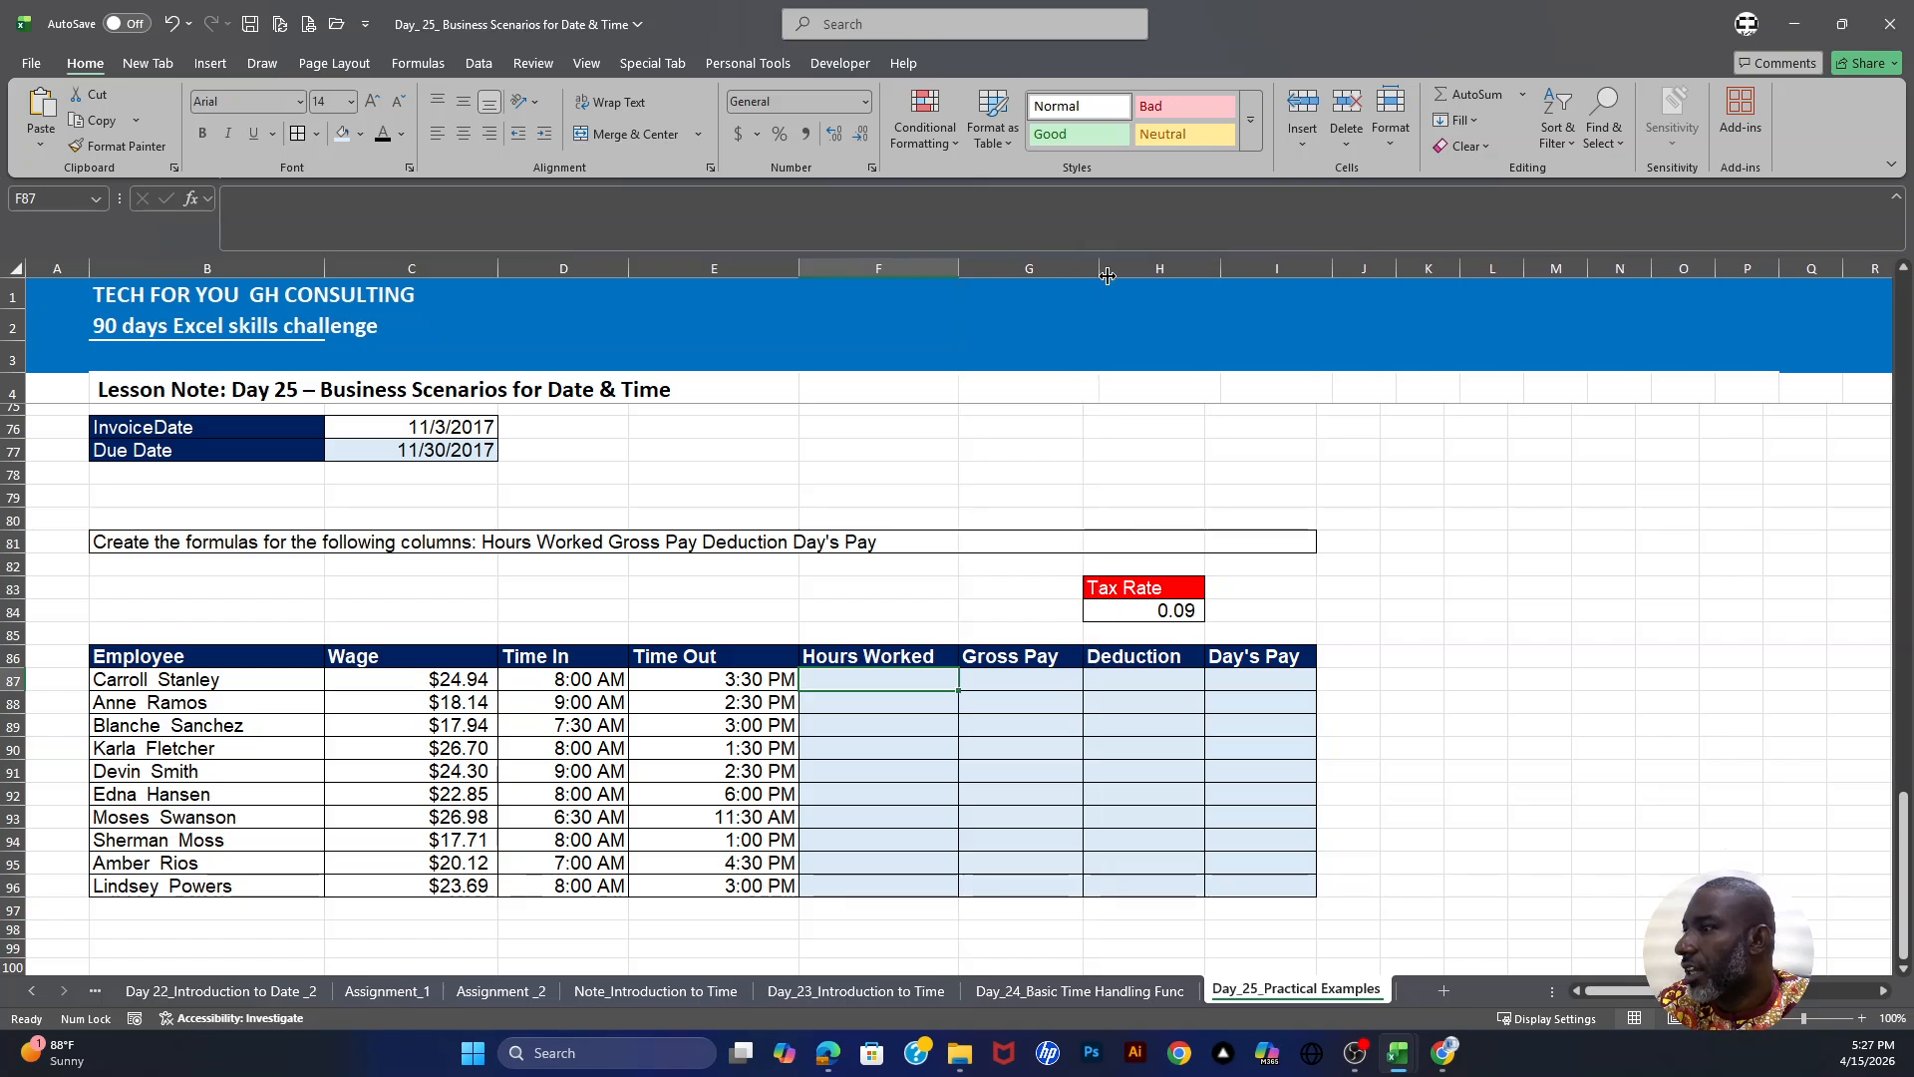
# - Examine the employee wage, time in, time out, pay columns and the tax rate cell
pyautogui.moveTo(1030, 680); pyautogui.dragTo(1042, 884)
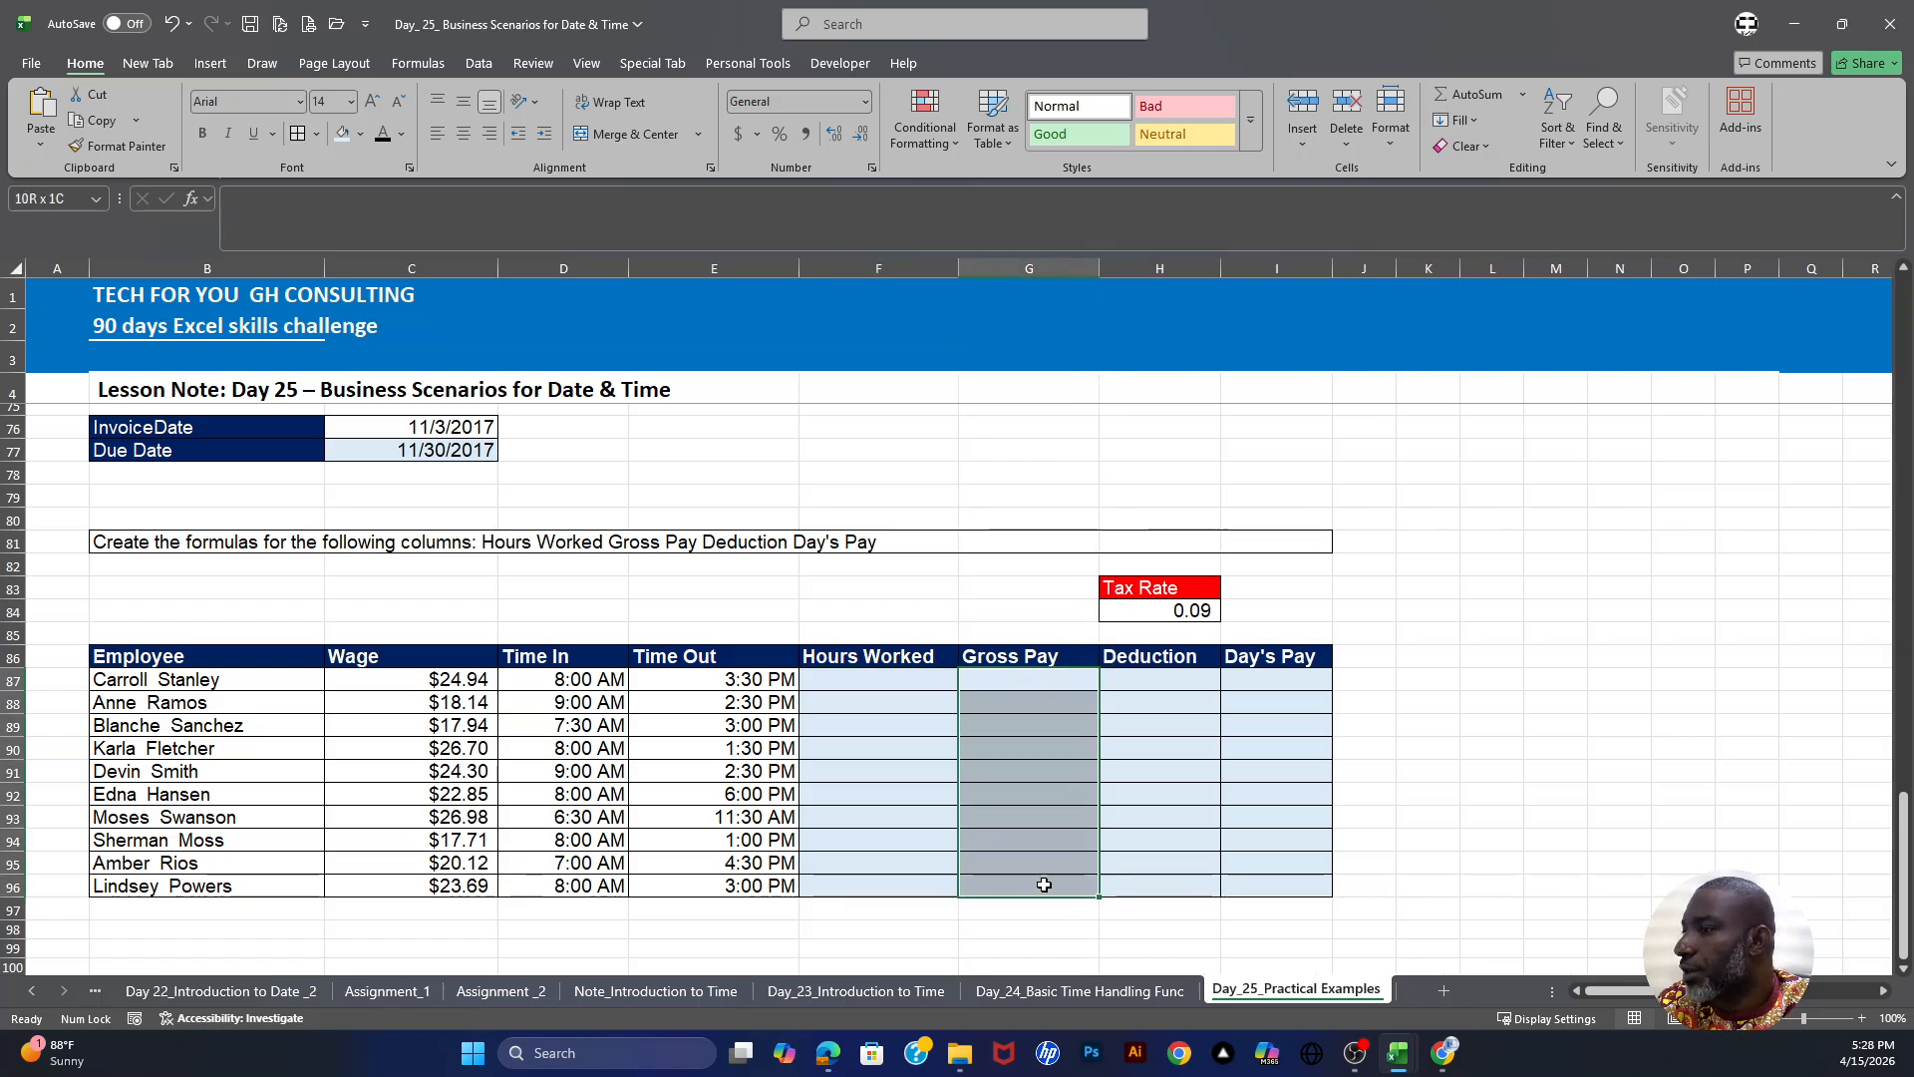
pyautogui.click(1173, 676)
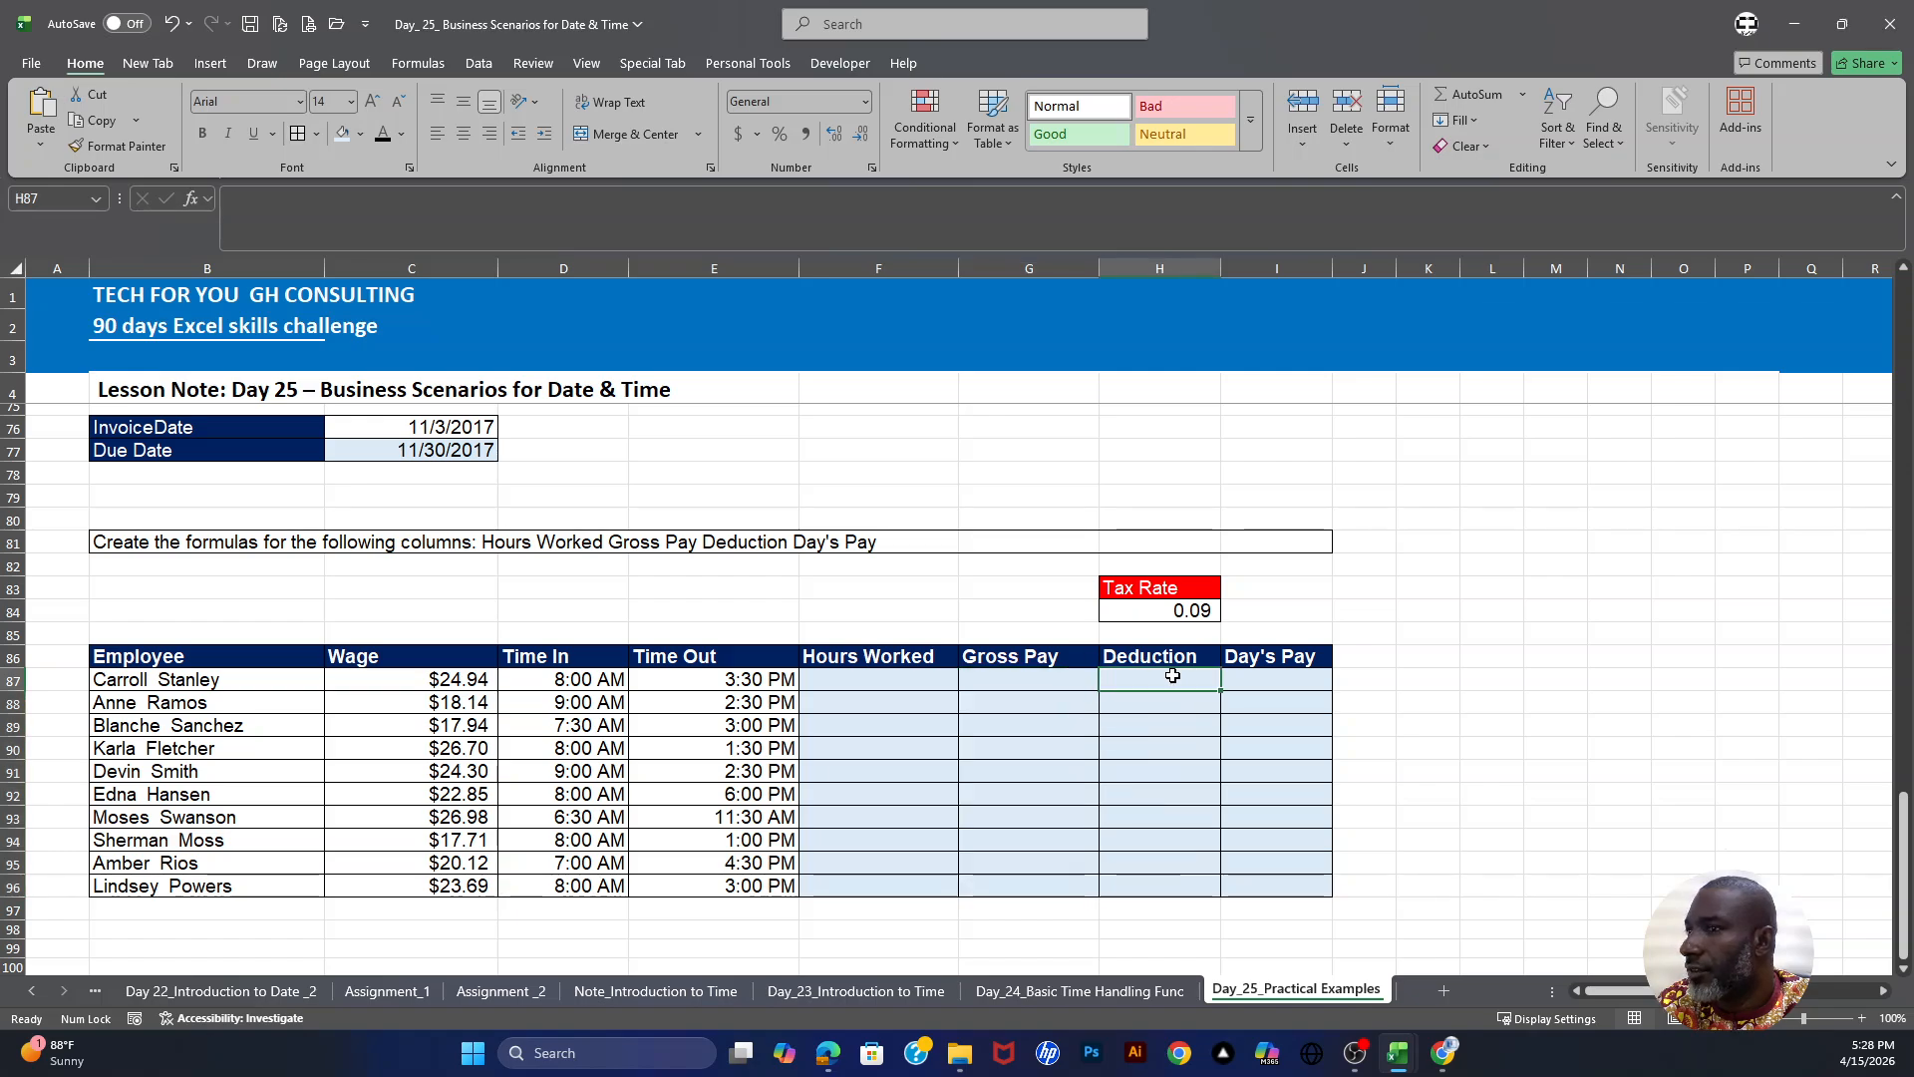
pyautogui.moveTo(1173, 676); pyautogui.dragTo(1175, 888)
pyautogui.click(1171, 608)
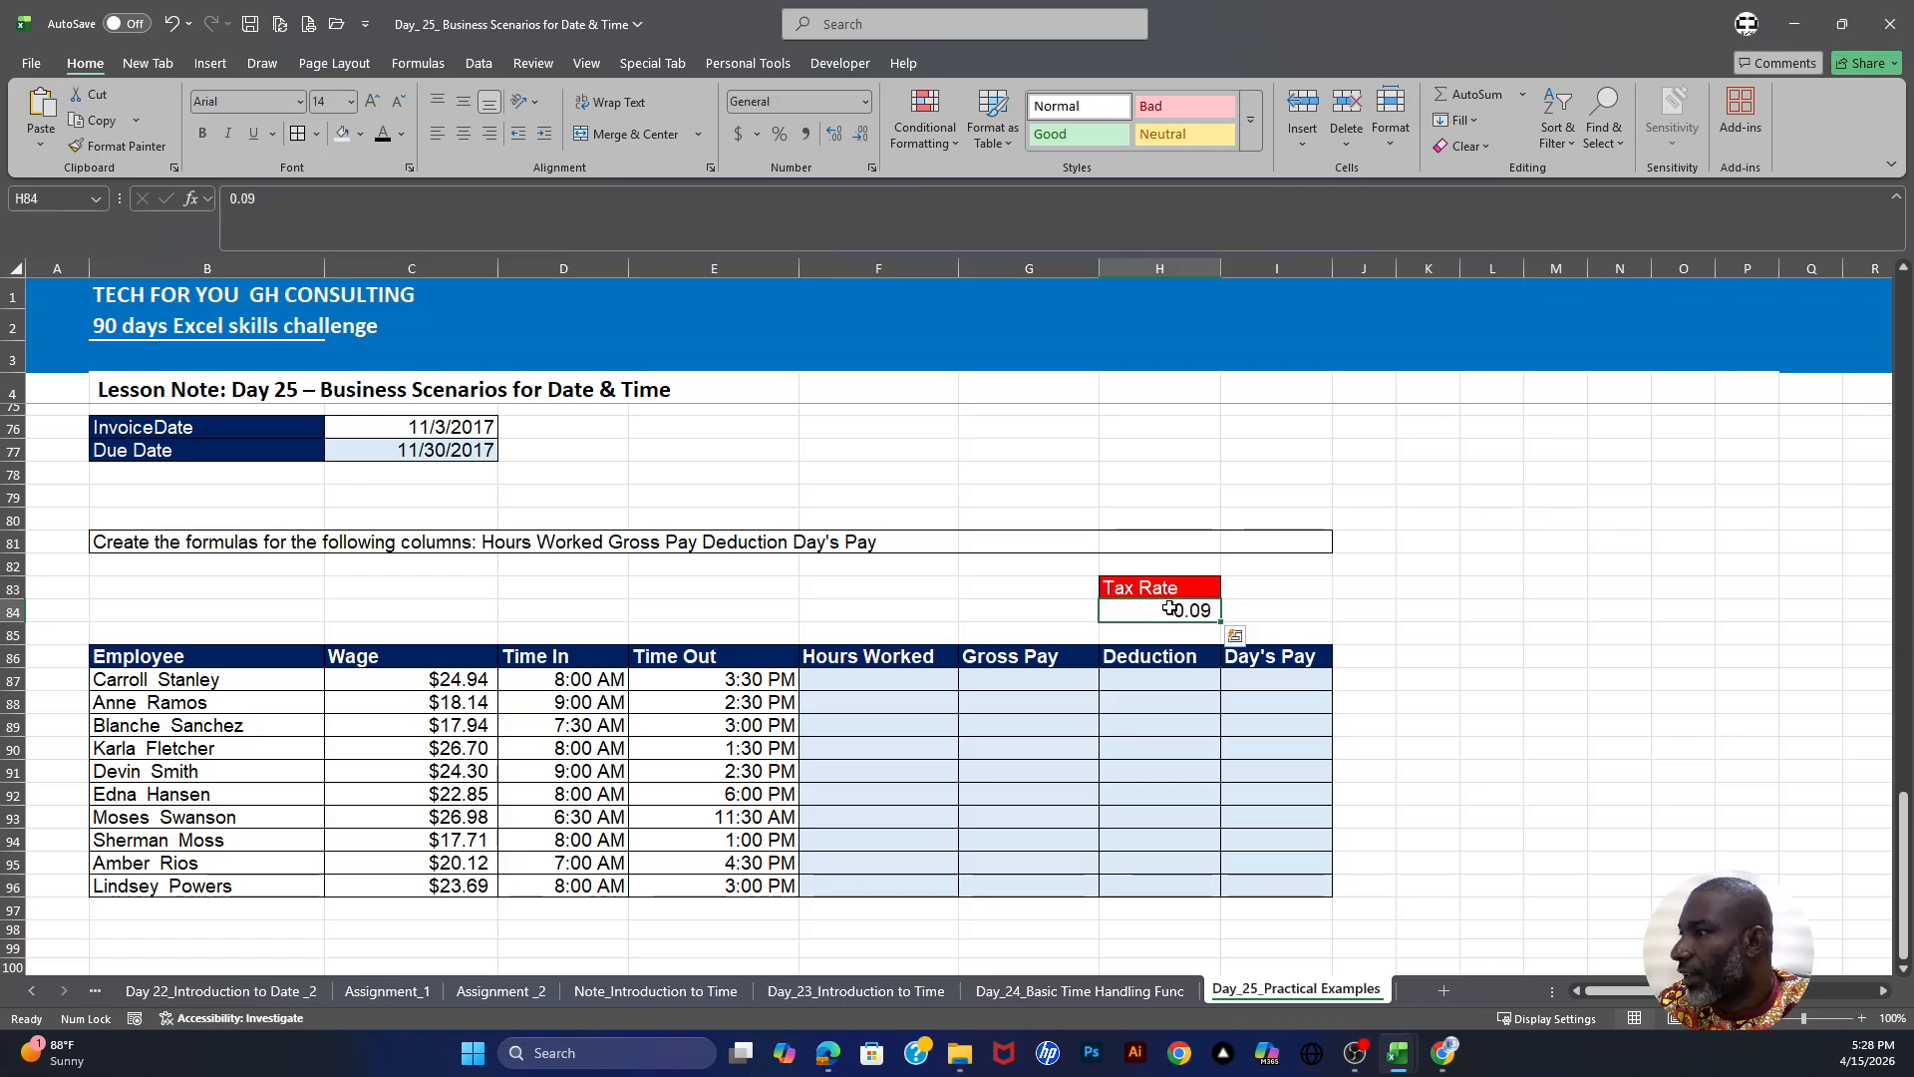
pyautogui.moveTo(1264, 676); pyautogui.dragTo(1269, 885)
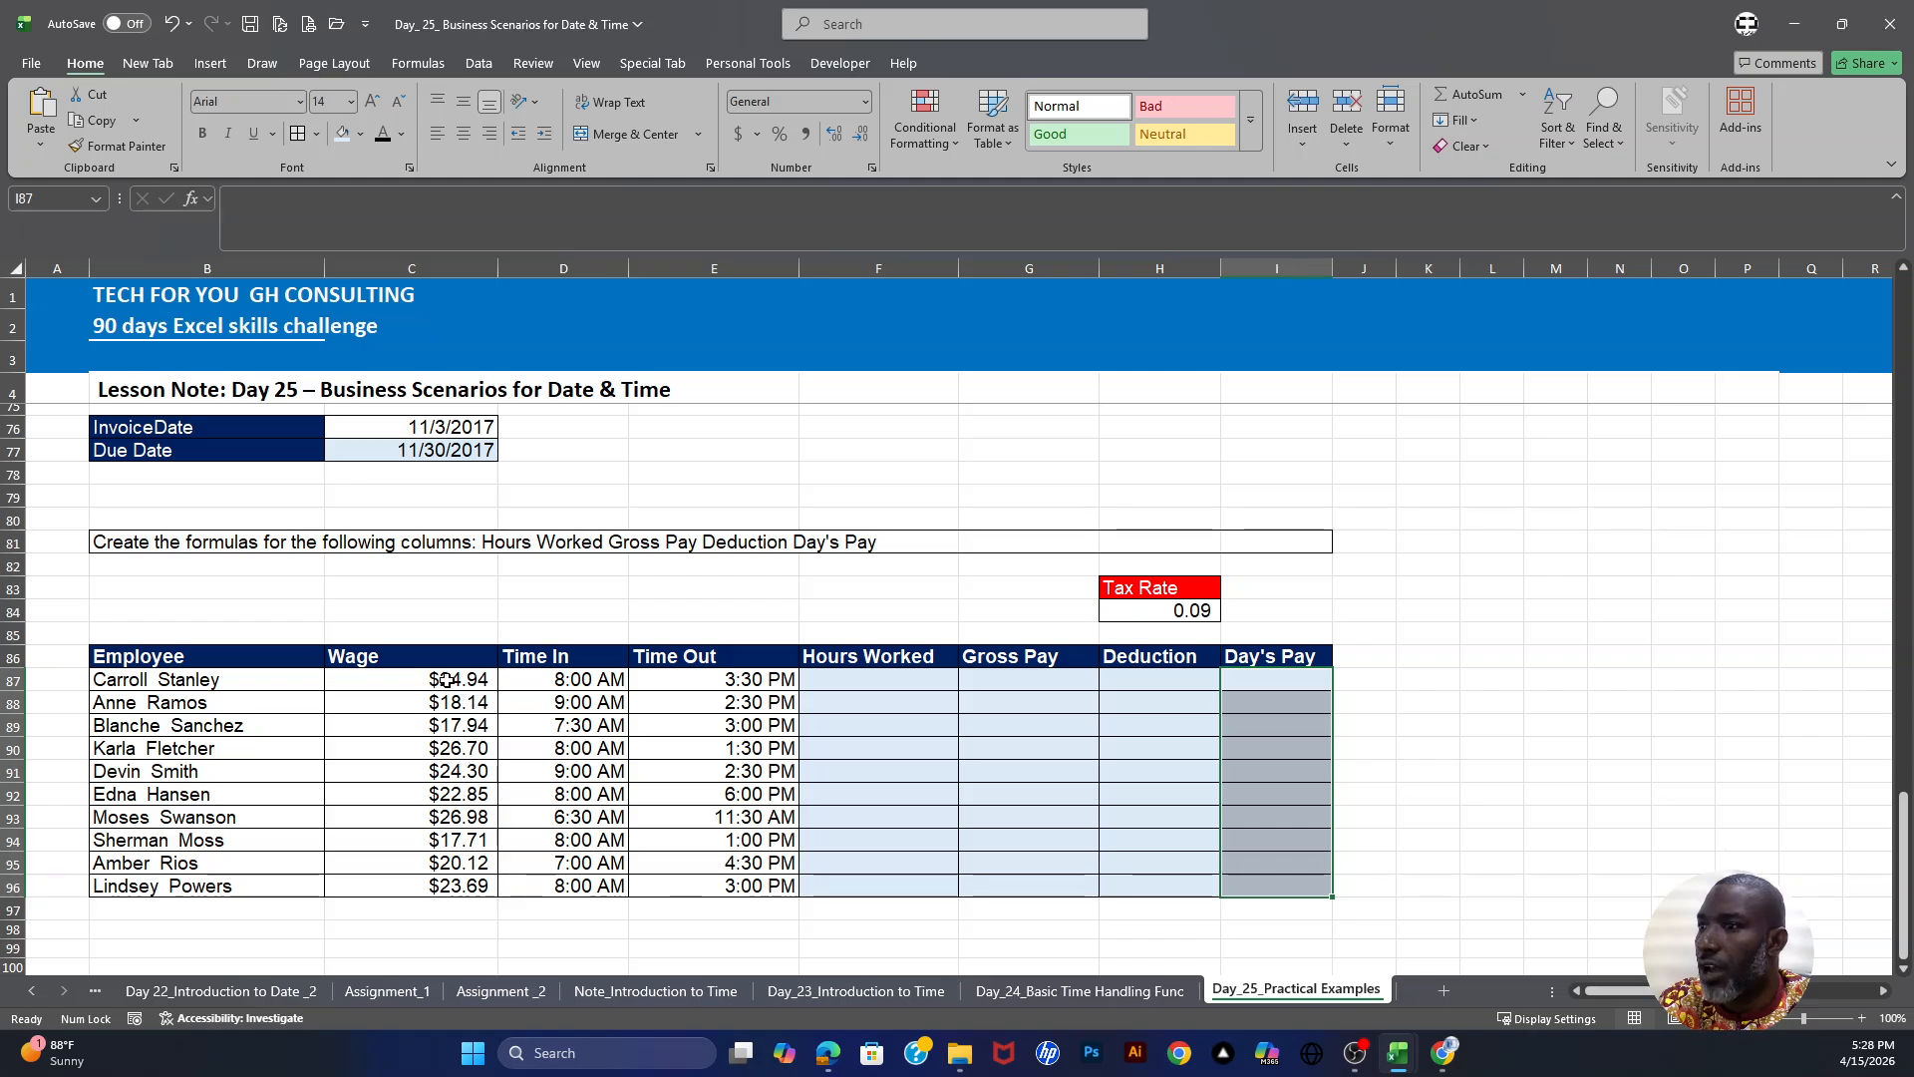
pyautogui.moveTo(445, 679); pyautogui.dragTo(445, 863)
pyautogui.moveTo(154, 679); pyautogui.dragTo(170, 885)
pyautogui.moveTo(414, 679); pyautogui.dragTo(458, 885)
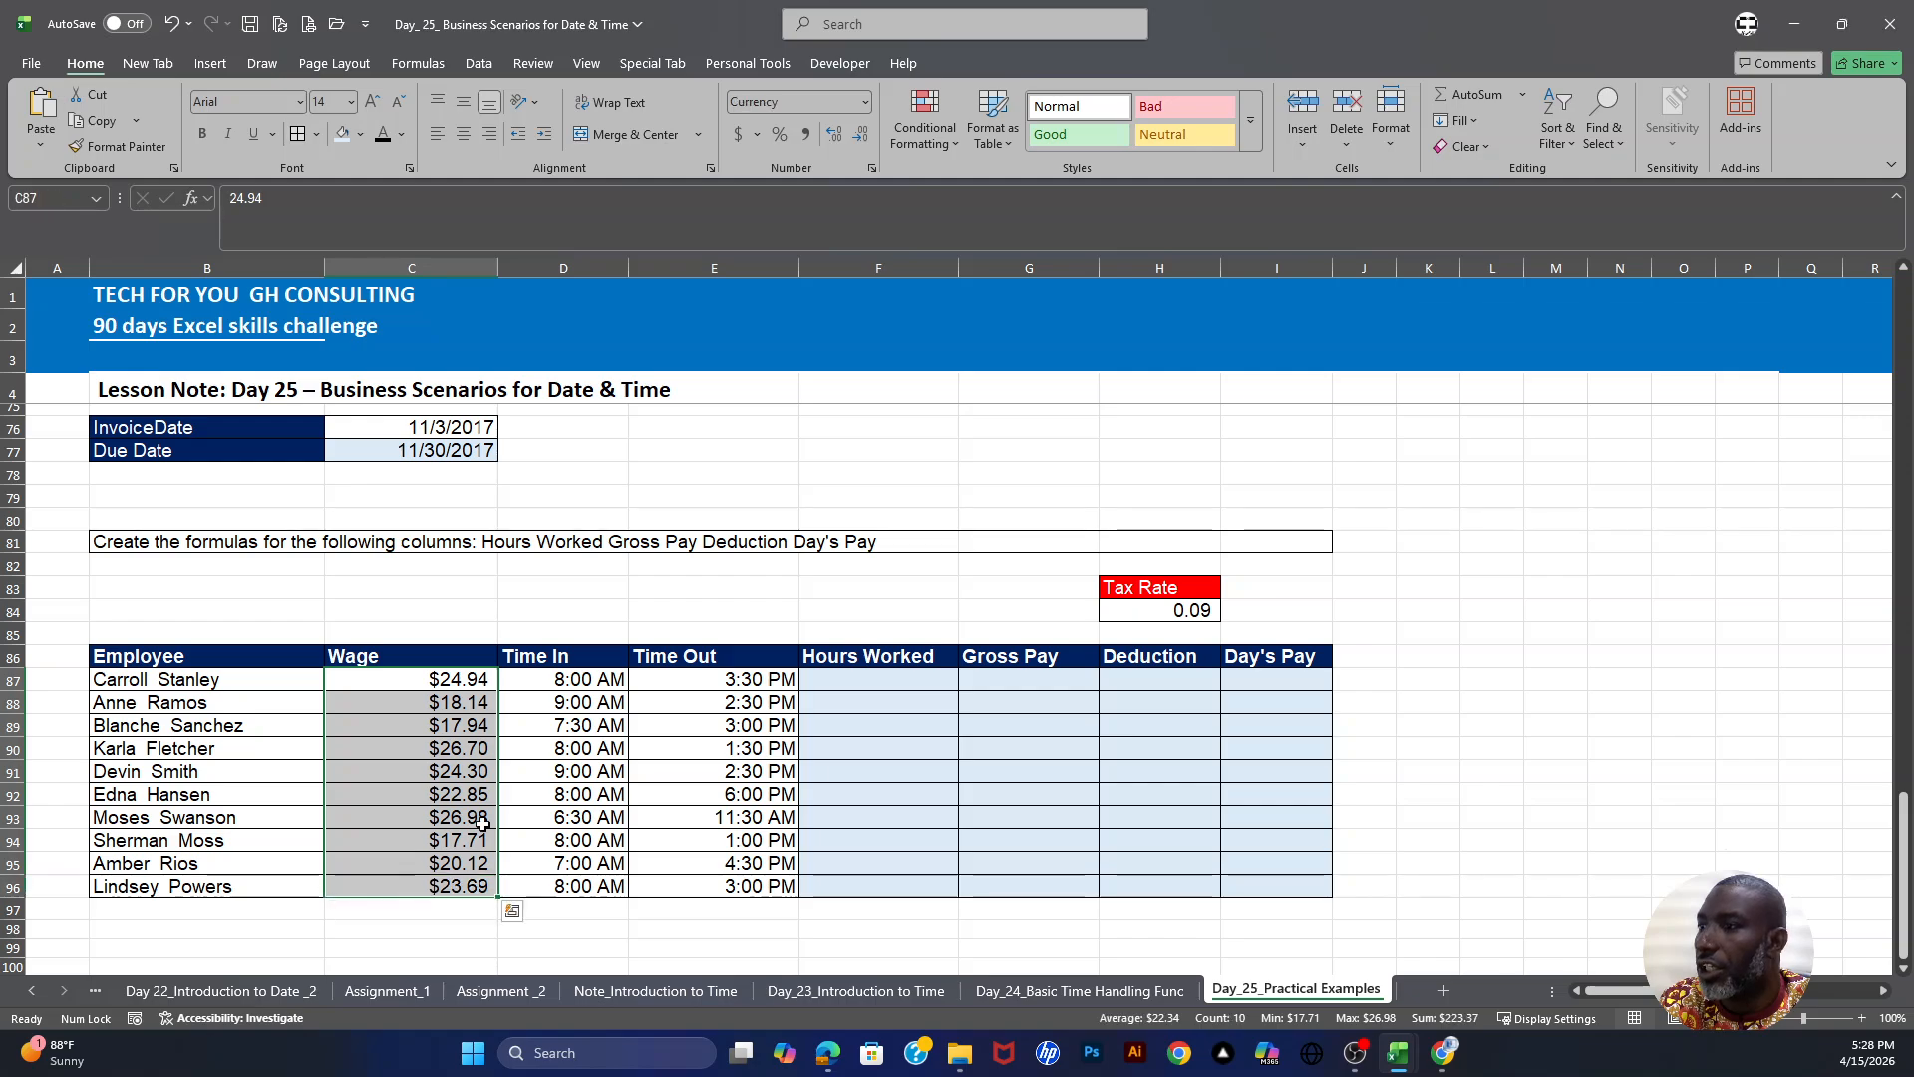
pyautogui.moveTo(576, 679); pyautogui.dragTo(590, 886)
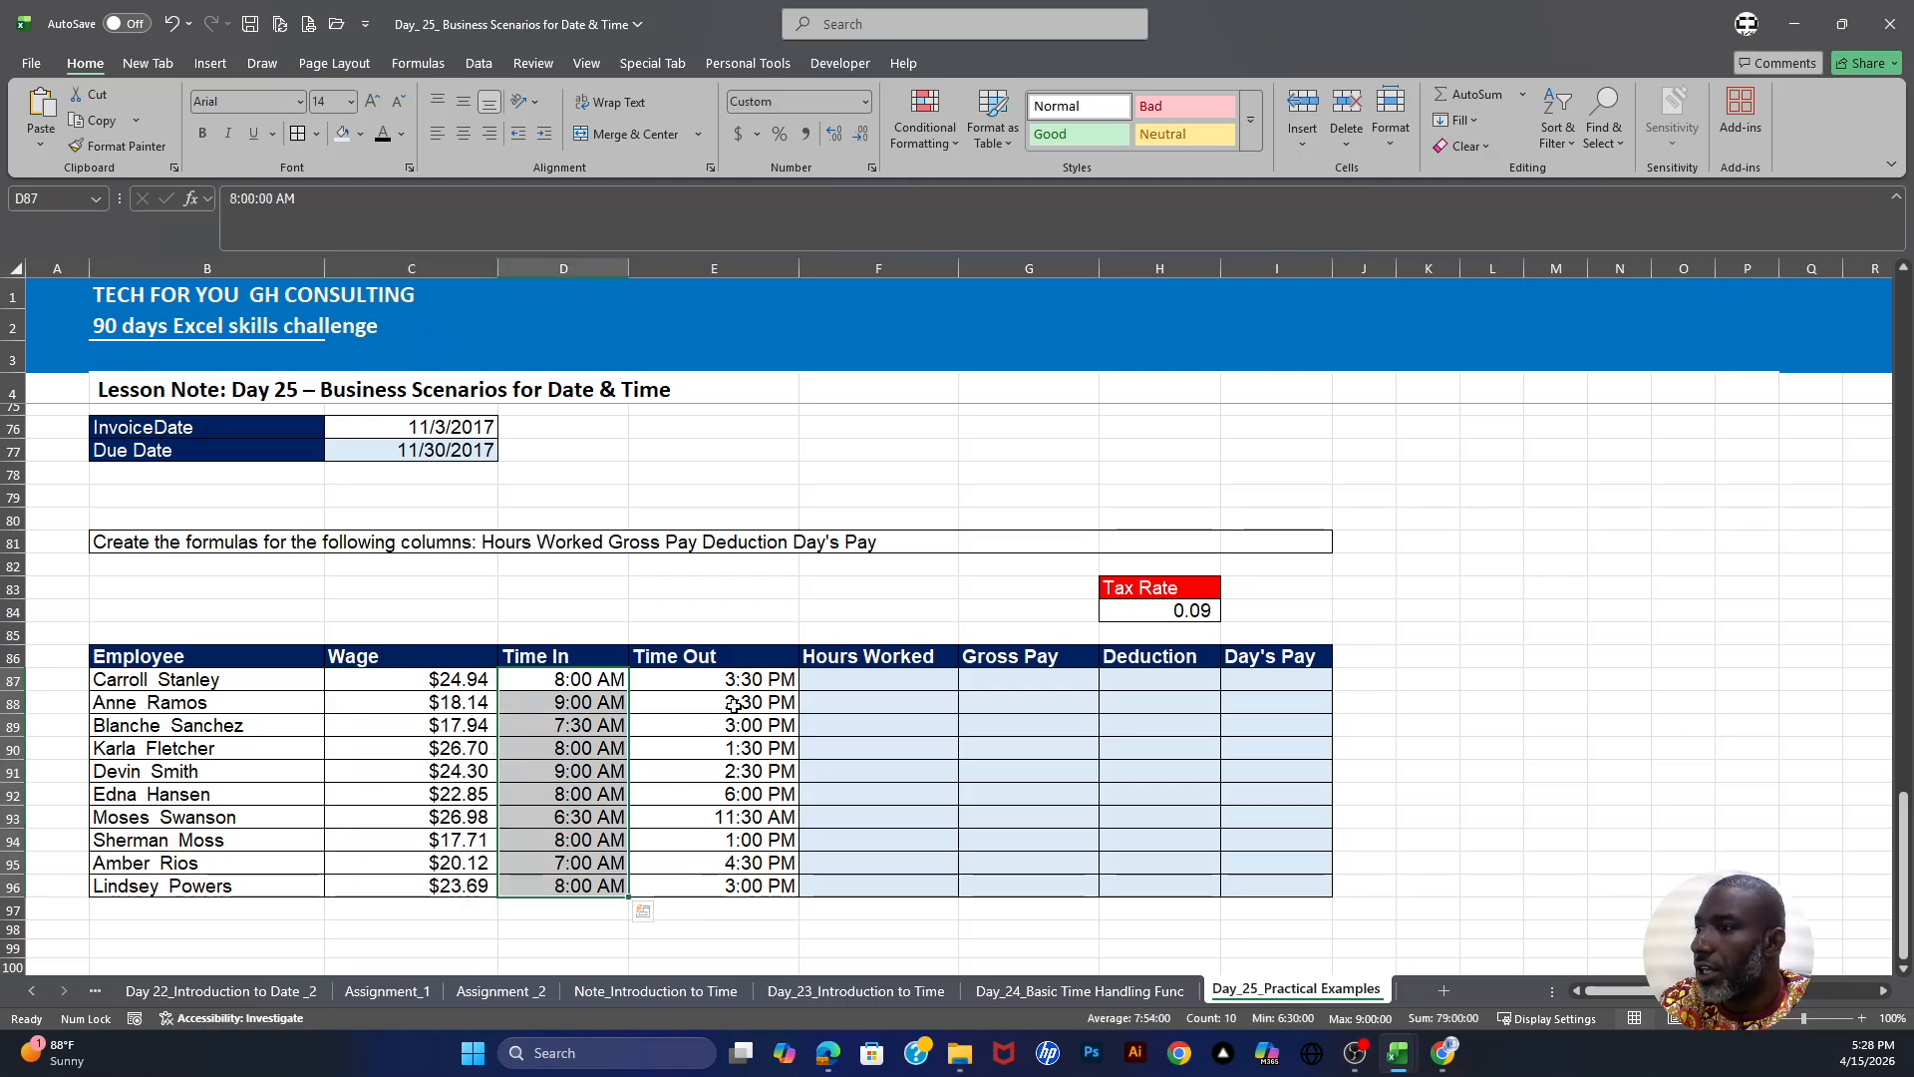
pyautogui.moveTo(740, 679); pyautogui.dragTo(738, 885)
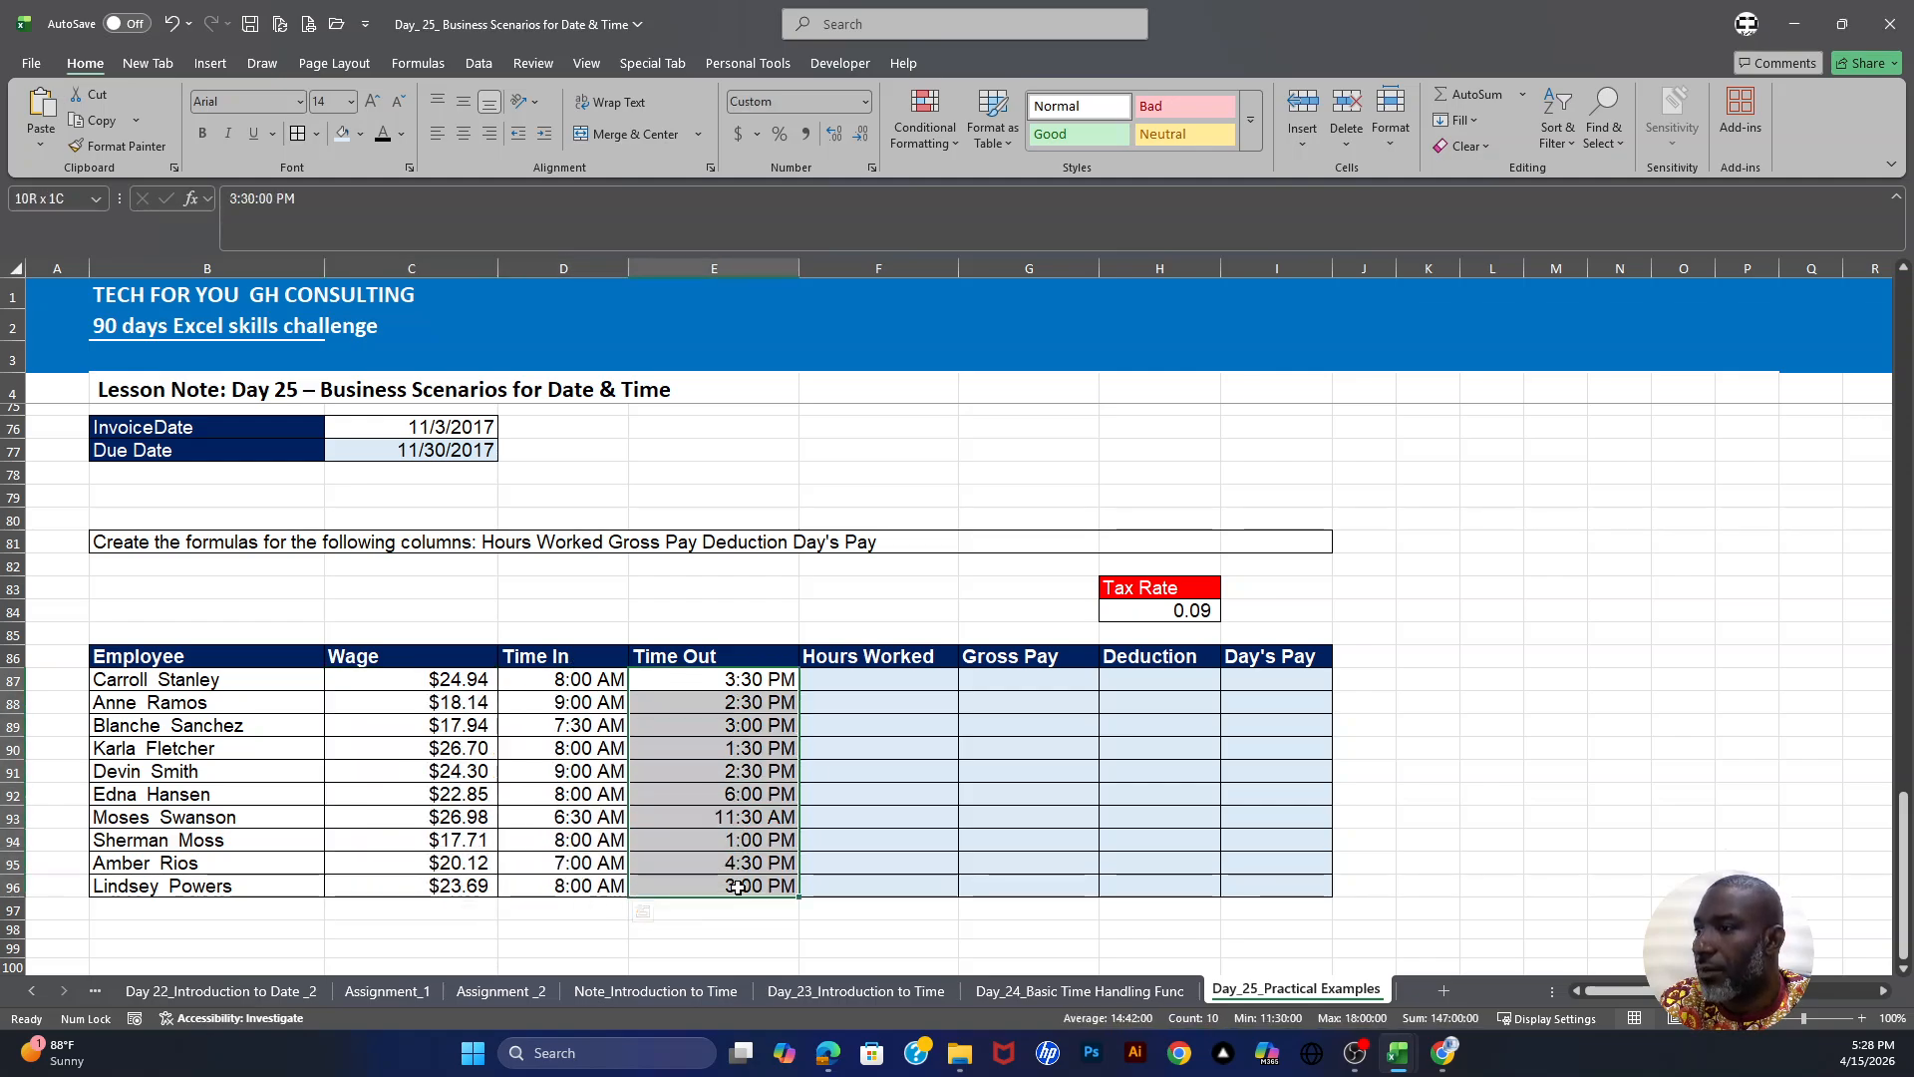
pyautogui.click(878, 678)
pyautogui.moveTo(558, 682); pyautogui.dragTo(714, 682)
pyautogui.click(718, 681)
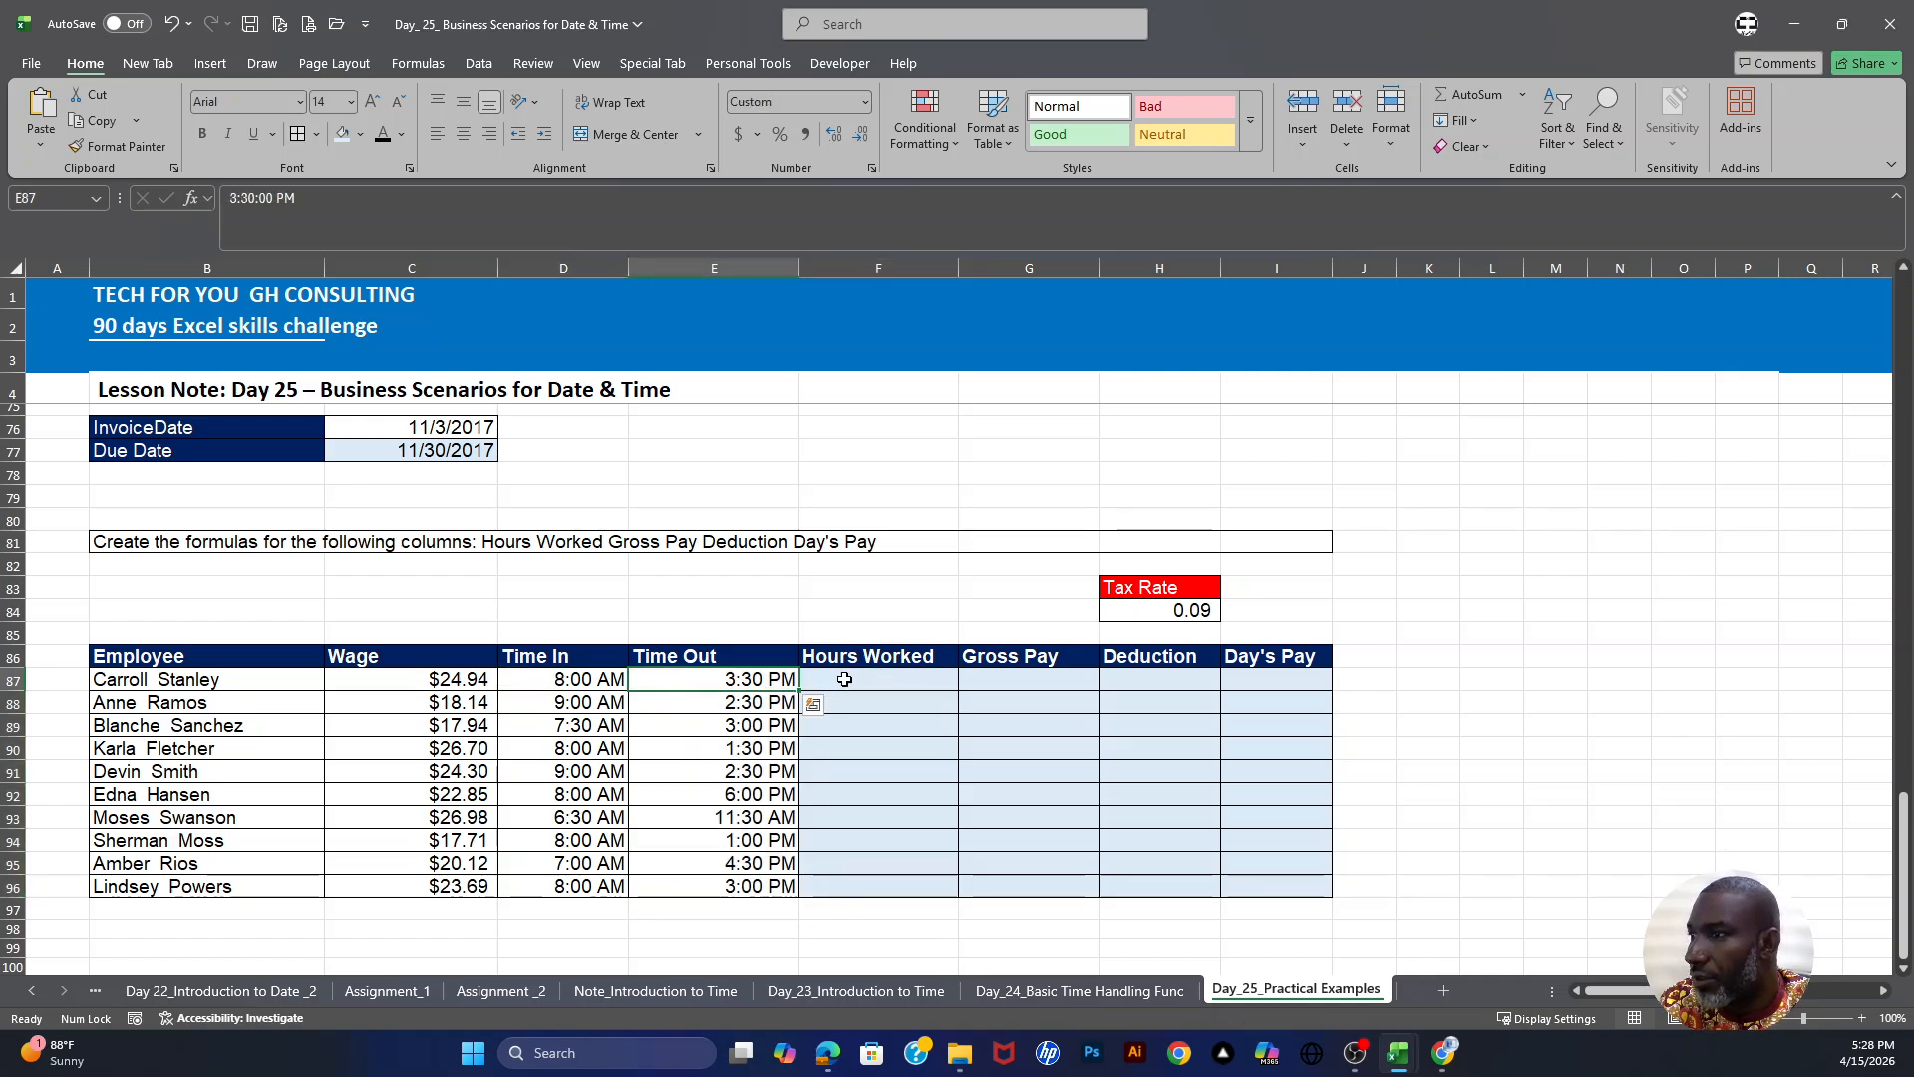
# - Enter =(E87-D87)*24 in F87 to calculate the hours worked
pyautogui.click(867, 679)
pyautogui.write('=')
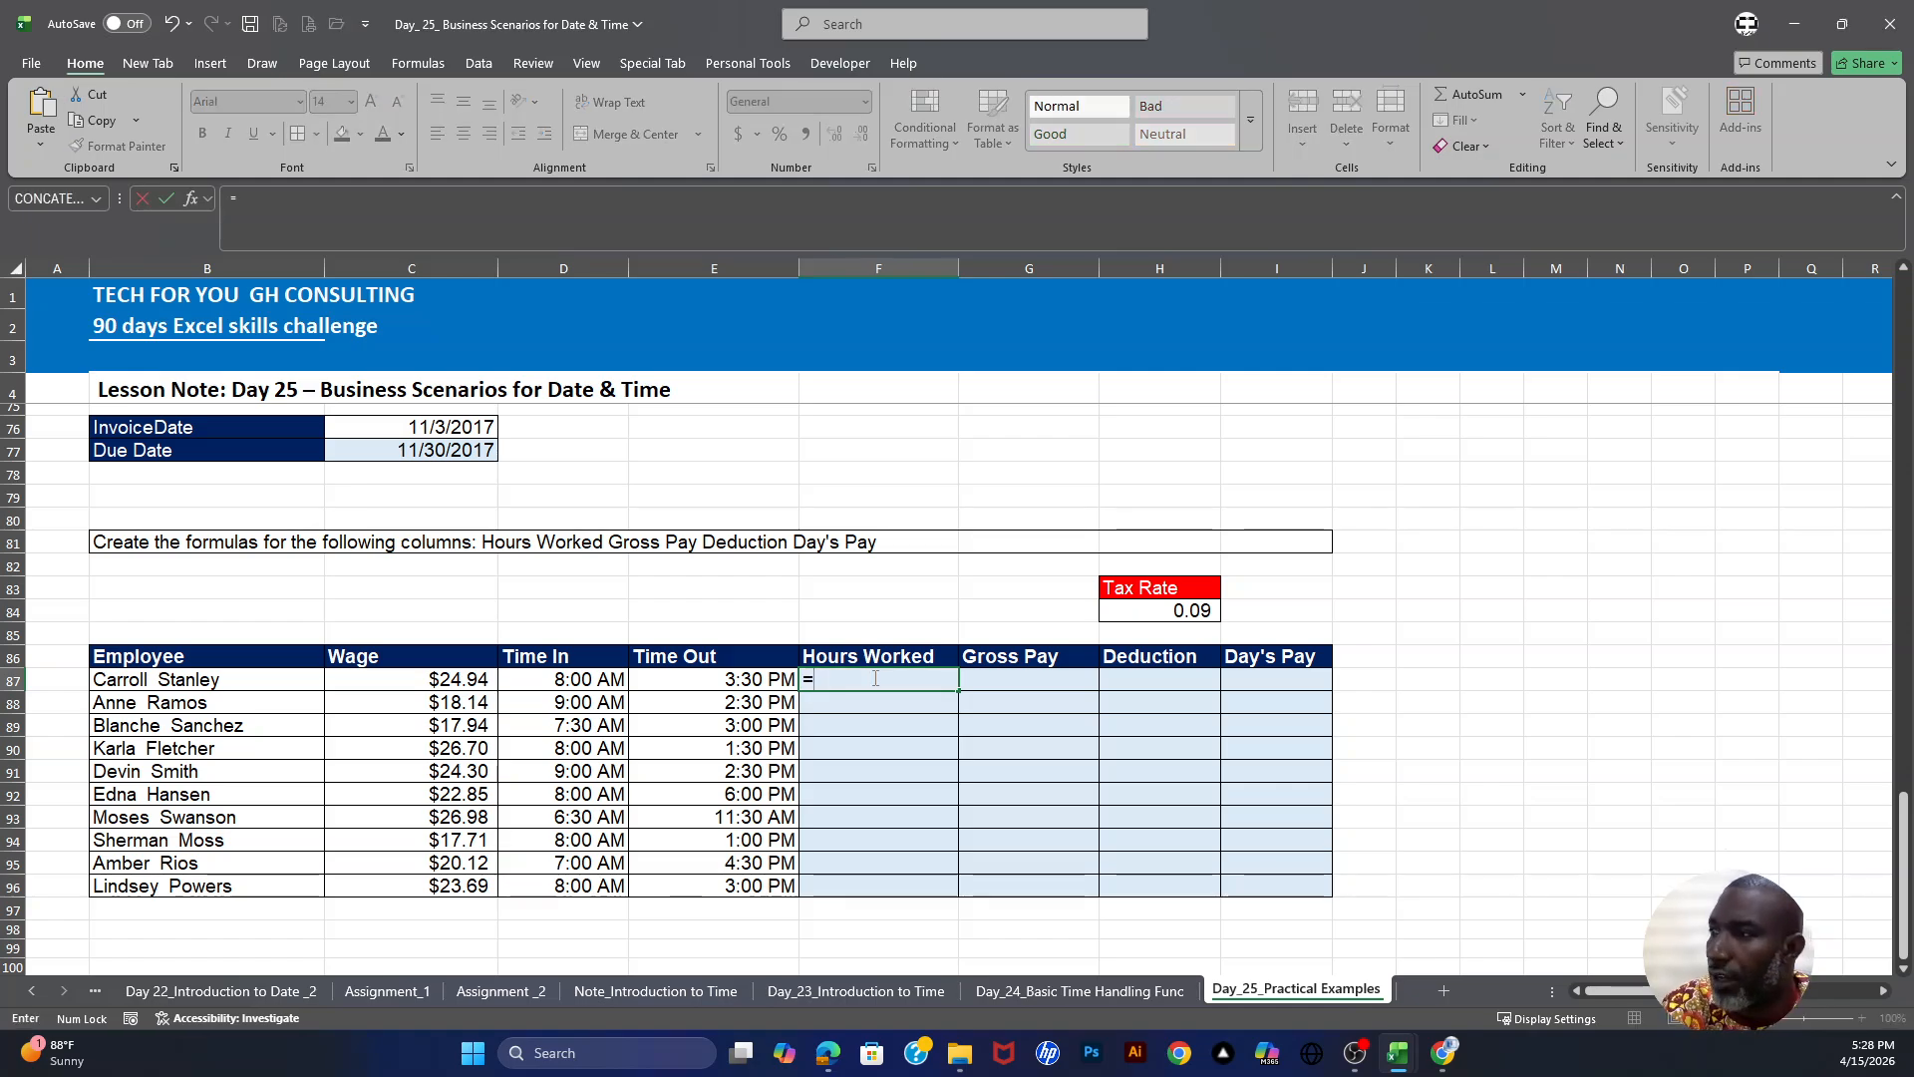
pyautogui.click(733, 679)
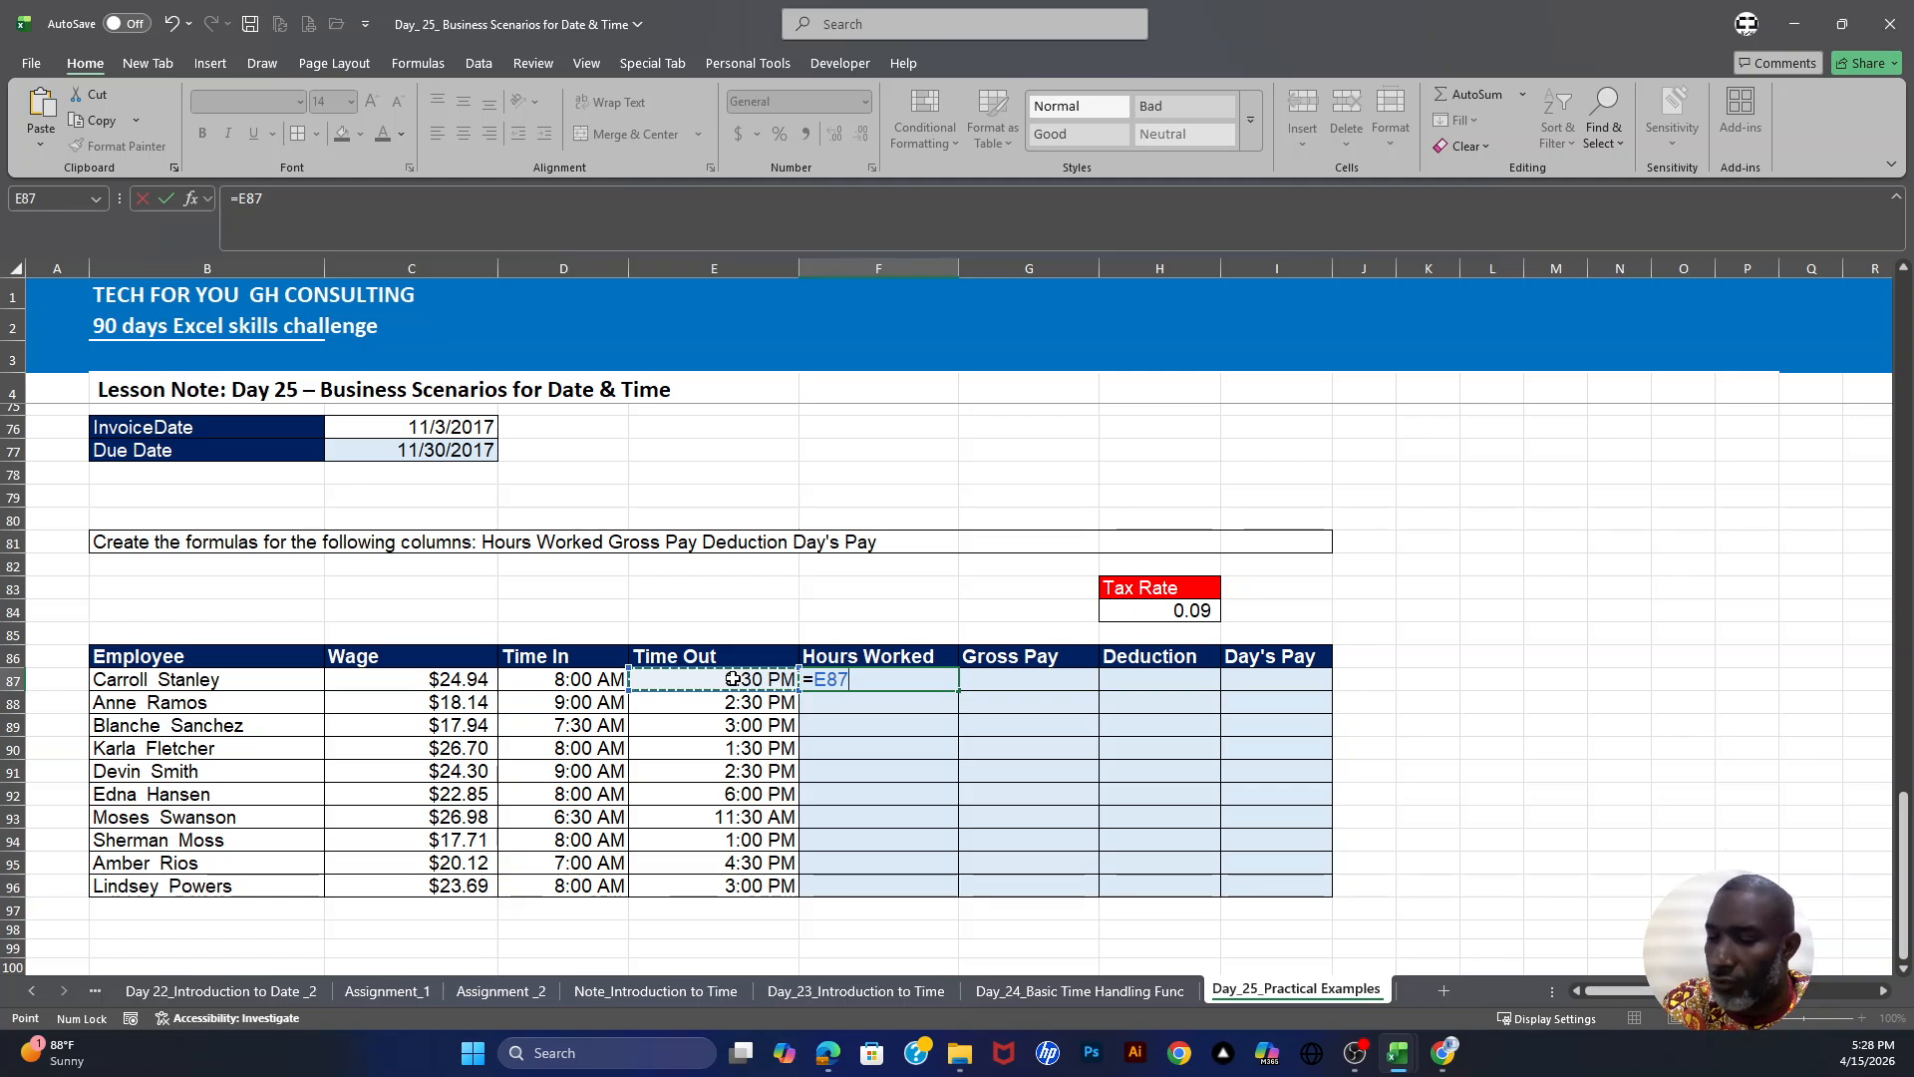
pyautogui.write('-')
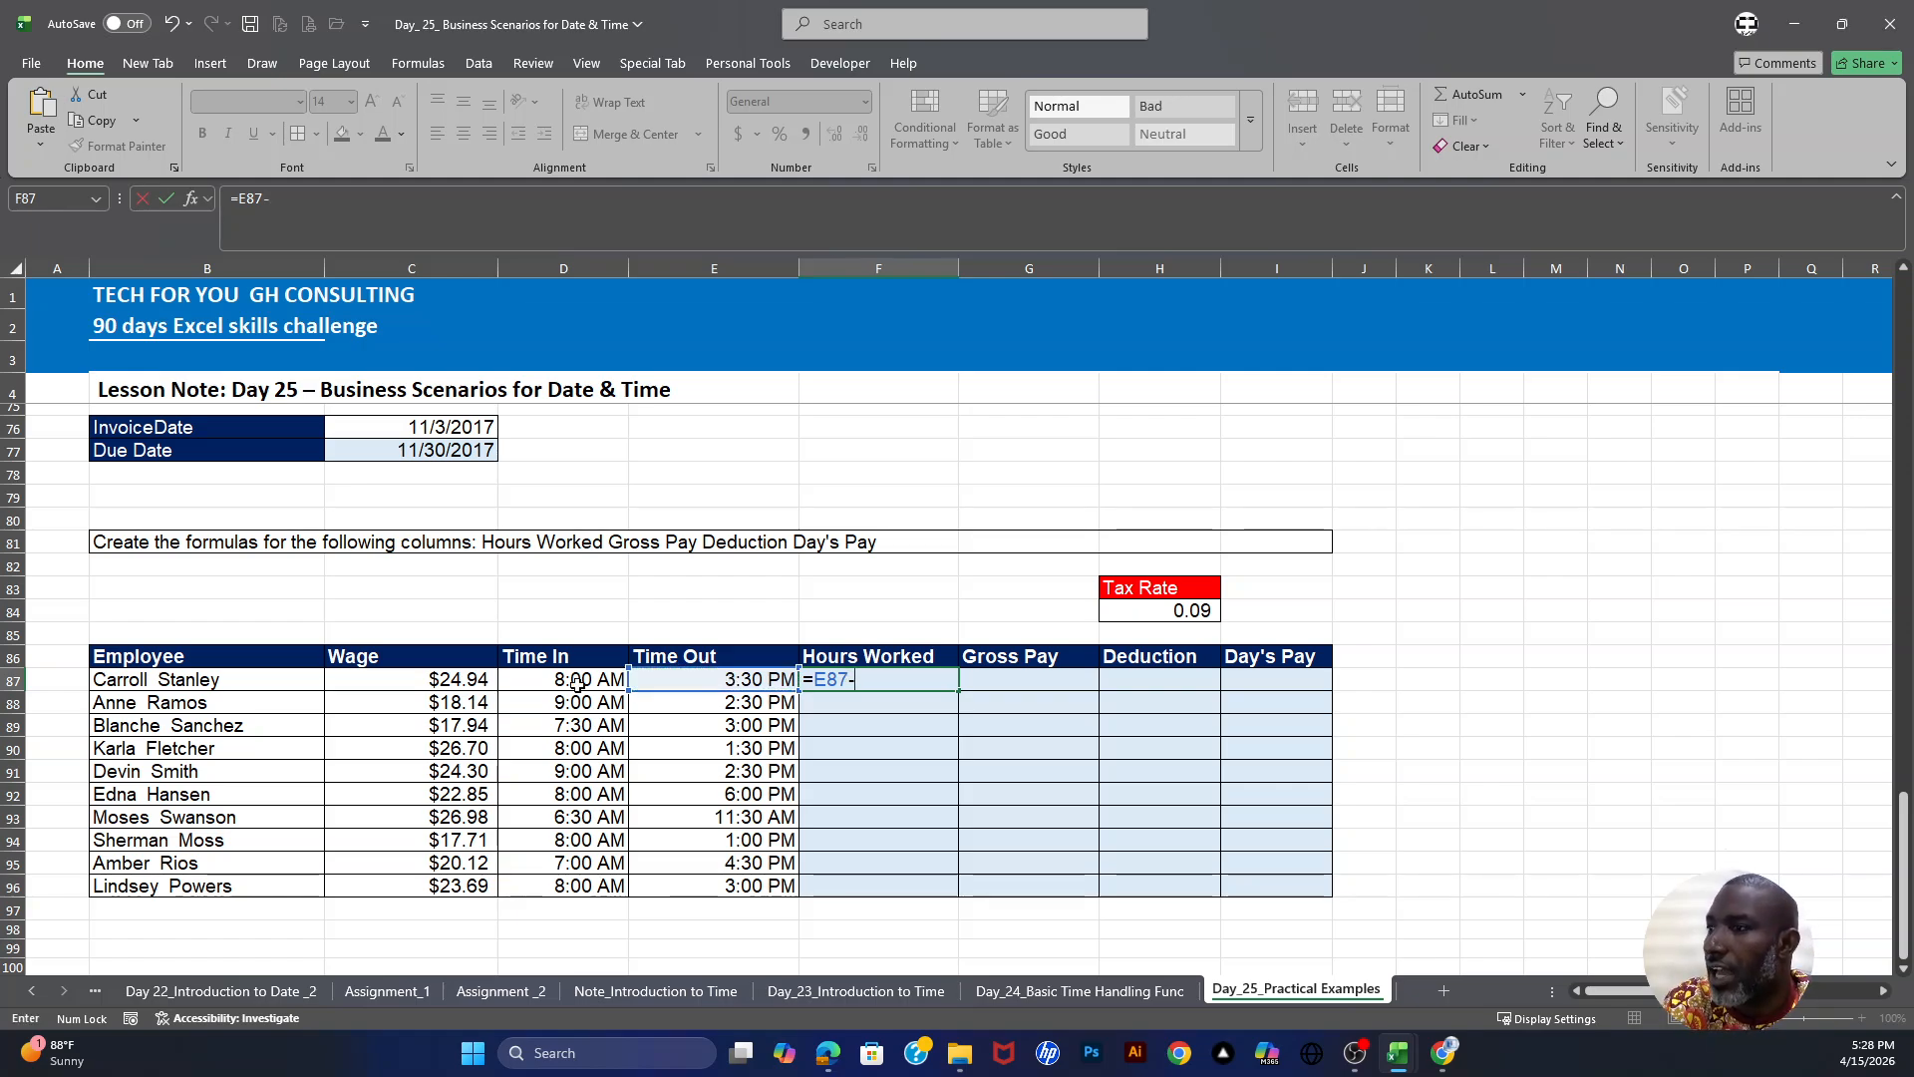
pyautogui.click(531, 679)
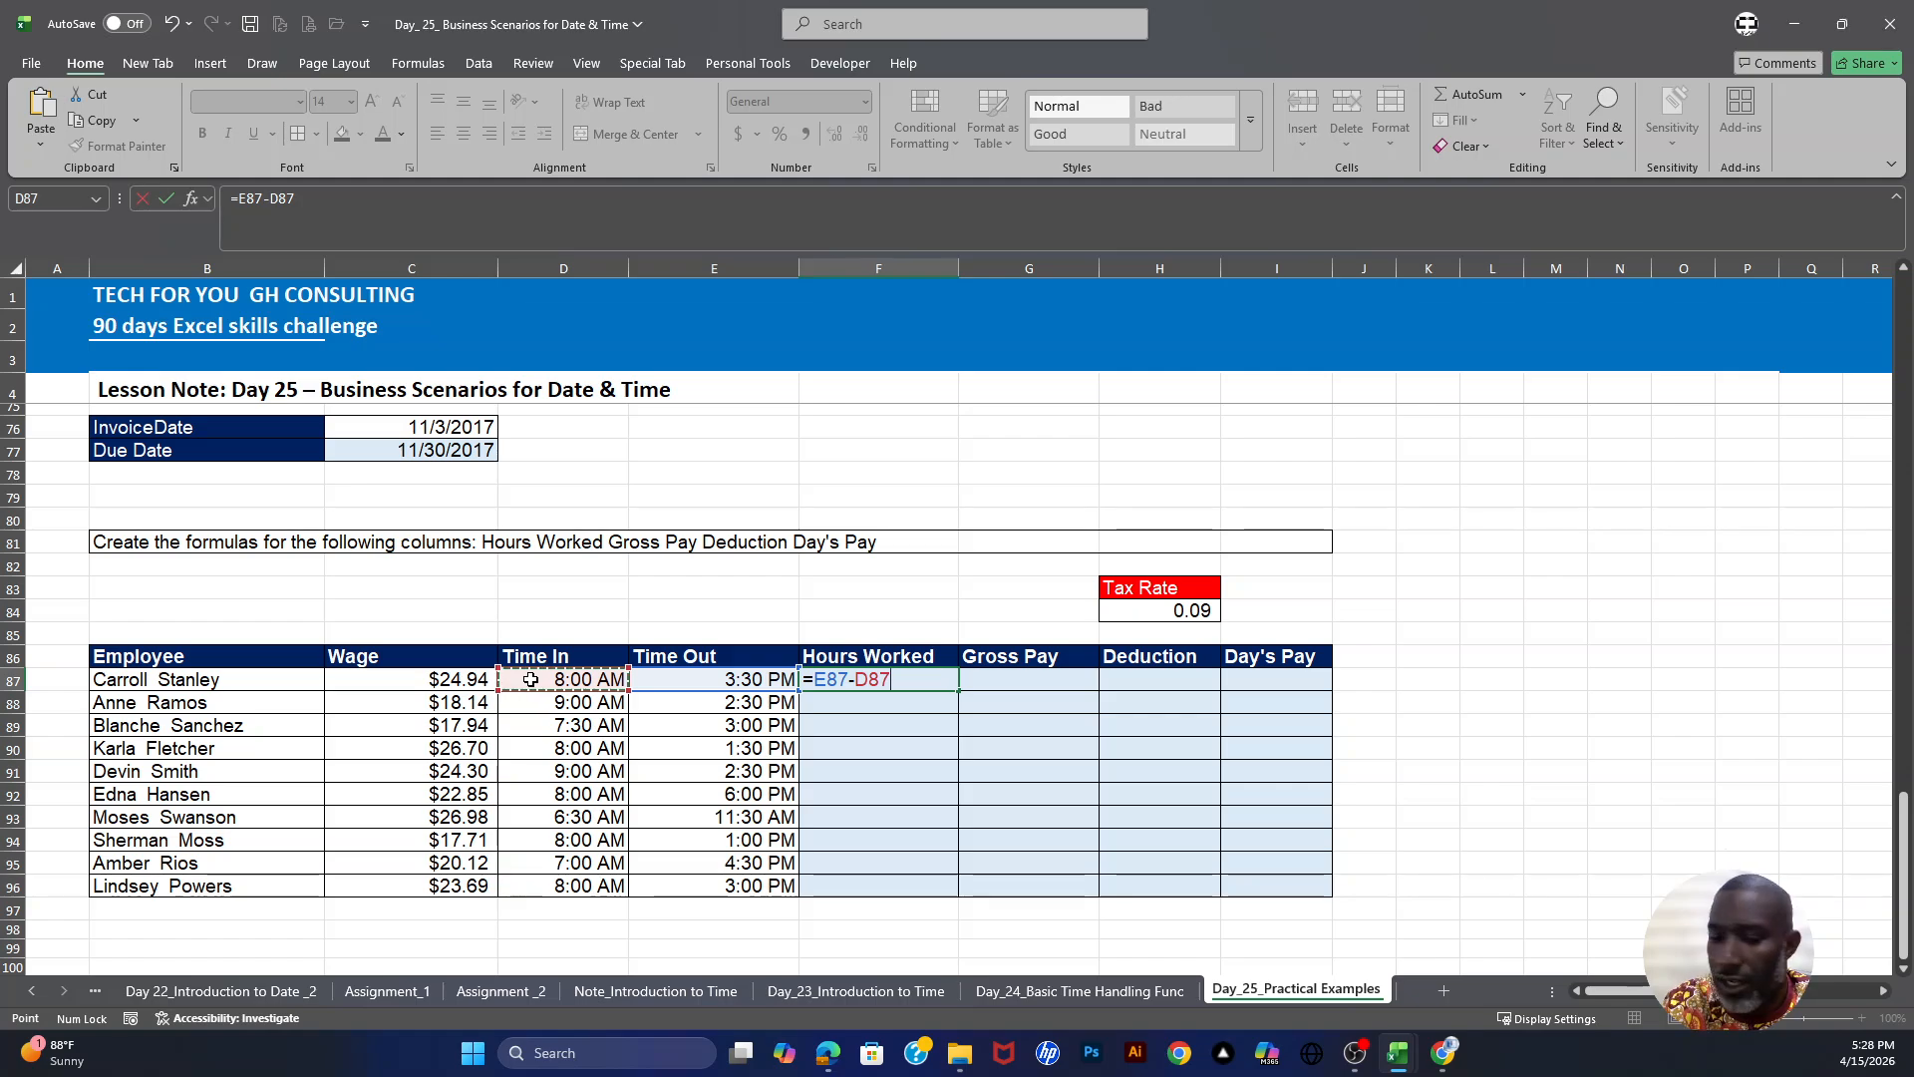
pyautogui.write(')')
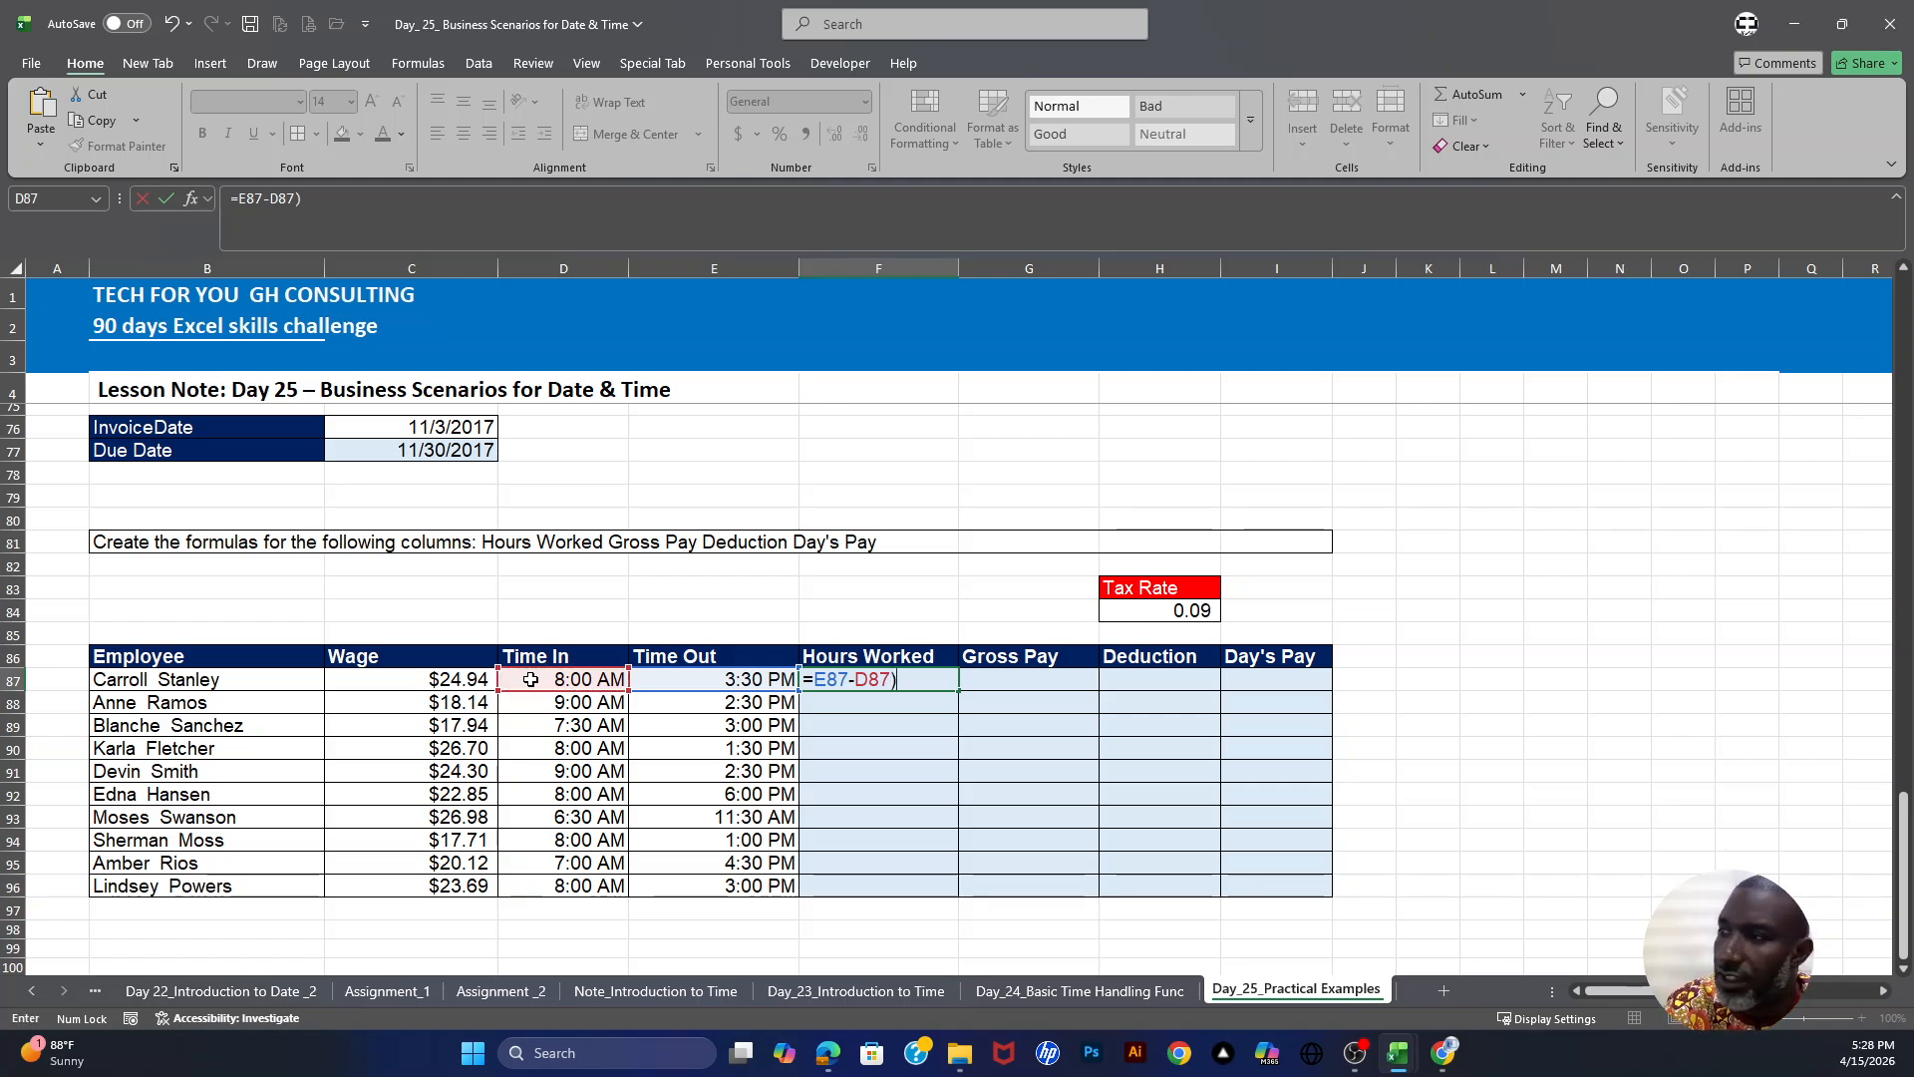
pyautogui.write('*')
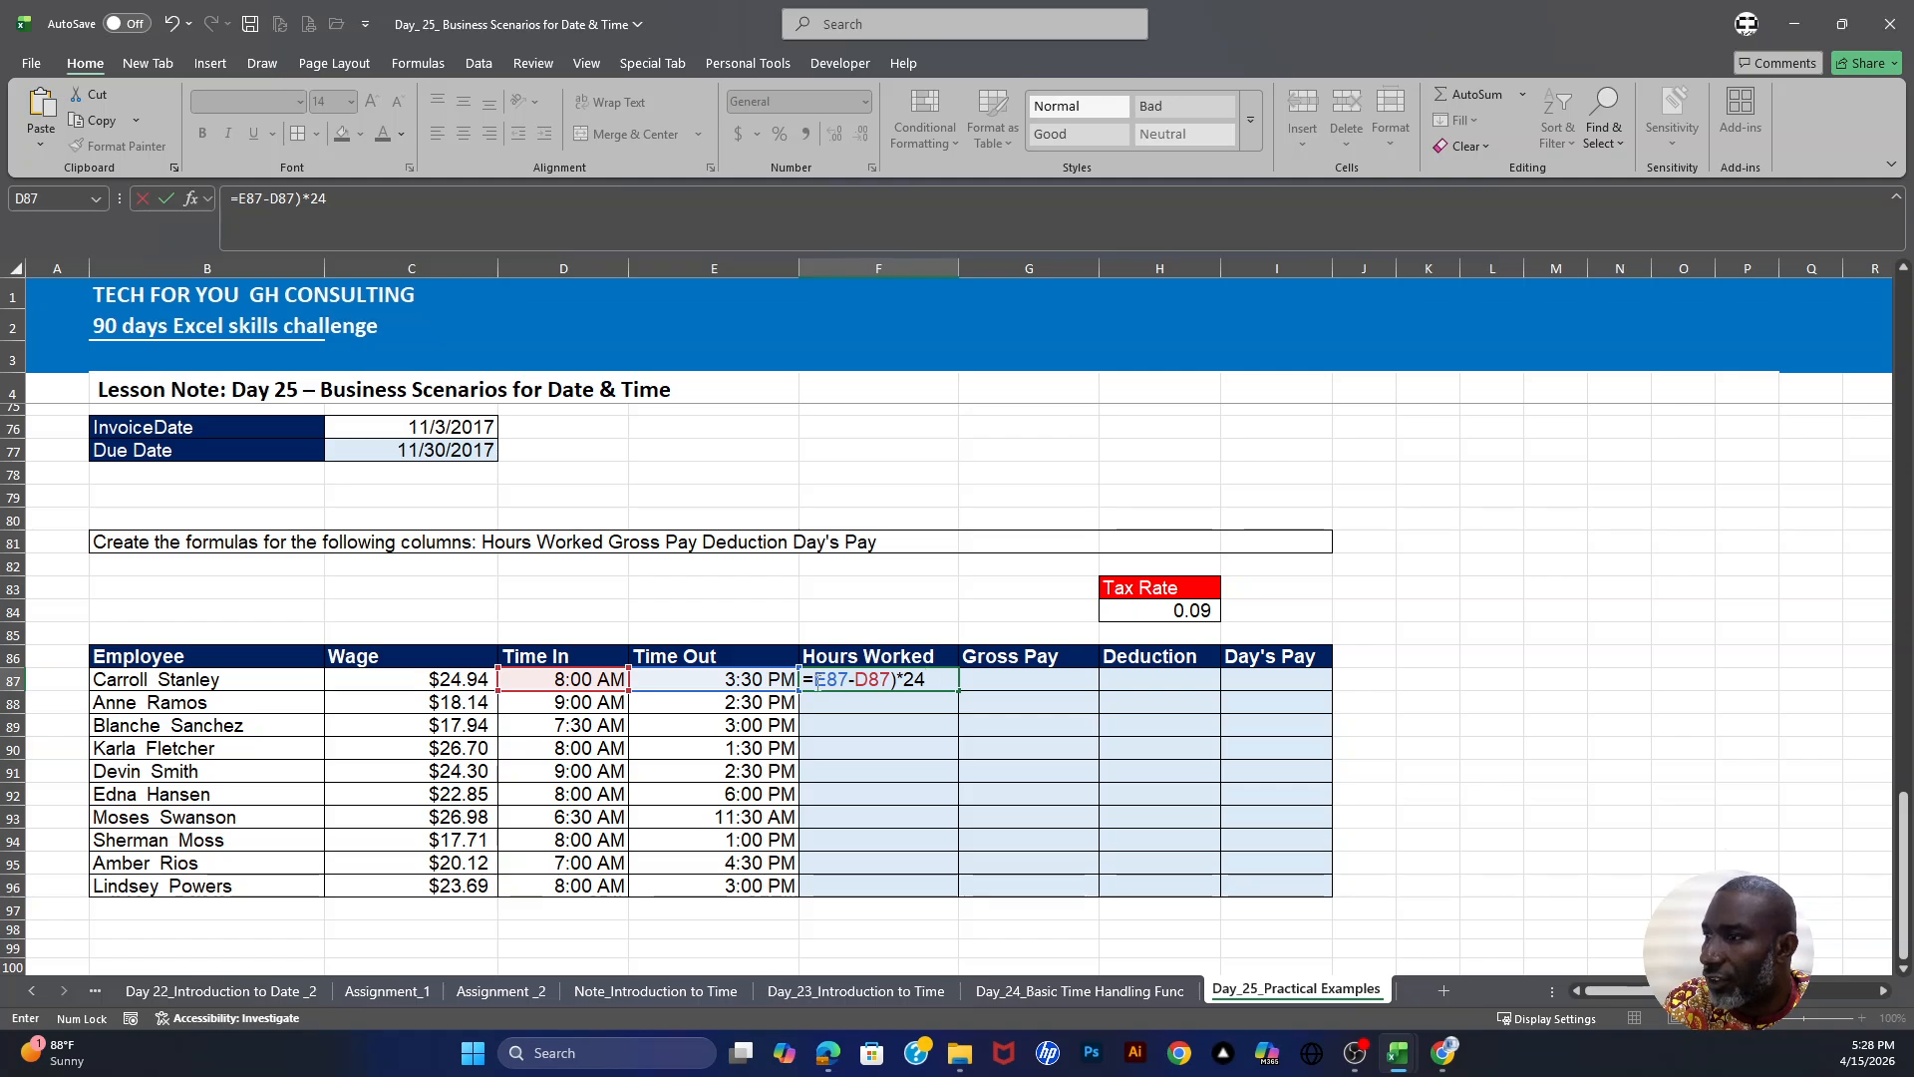
pyautogui.write('(')
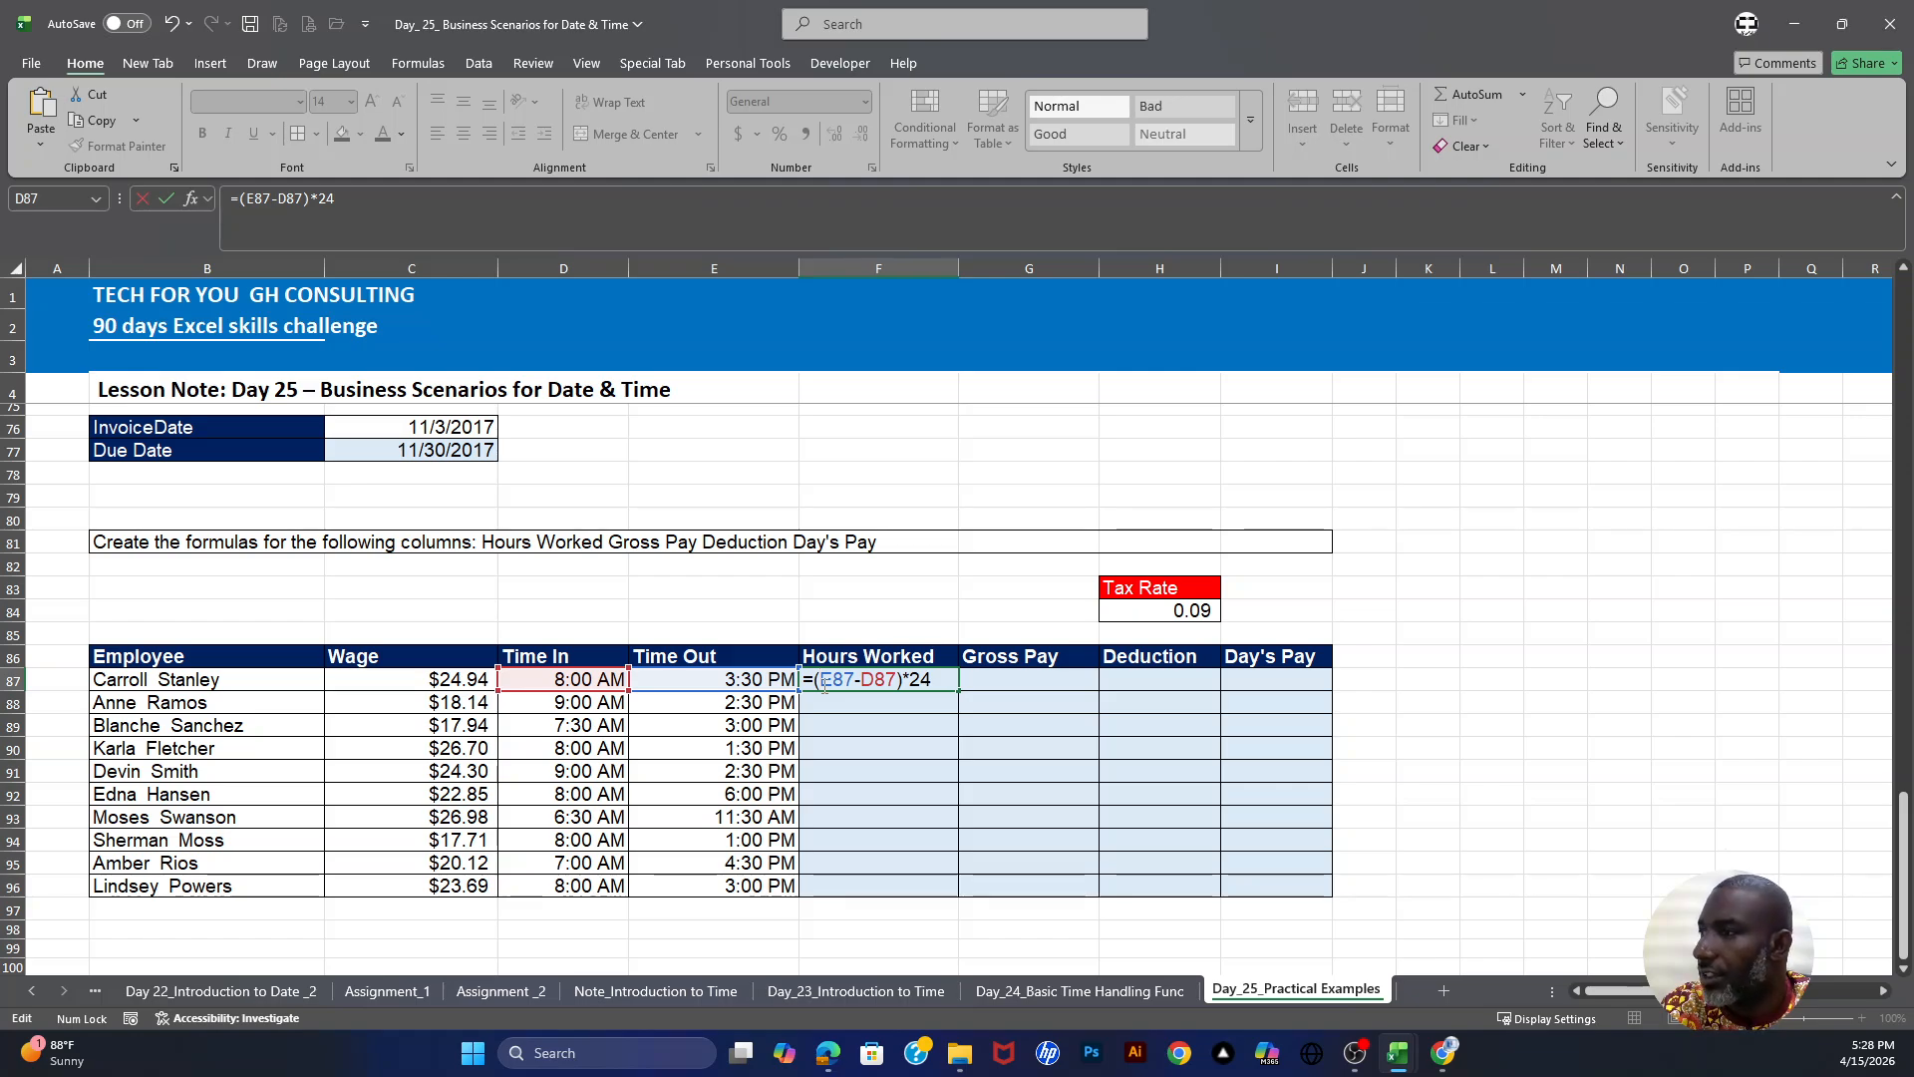
pyautogui.press('Return')
# - Format the Hours Worked cells F87:F96 with the Number format
pyautogui.moveTo(881, 678); pyautogui.dragTo(871, 895)
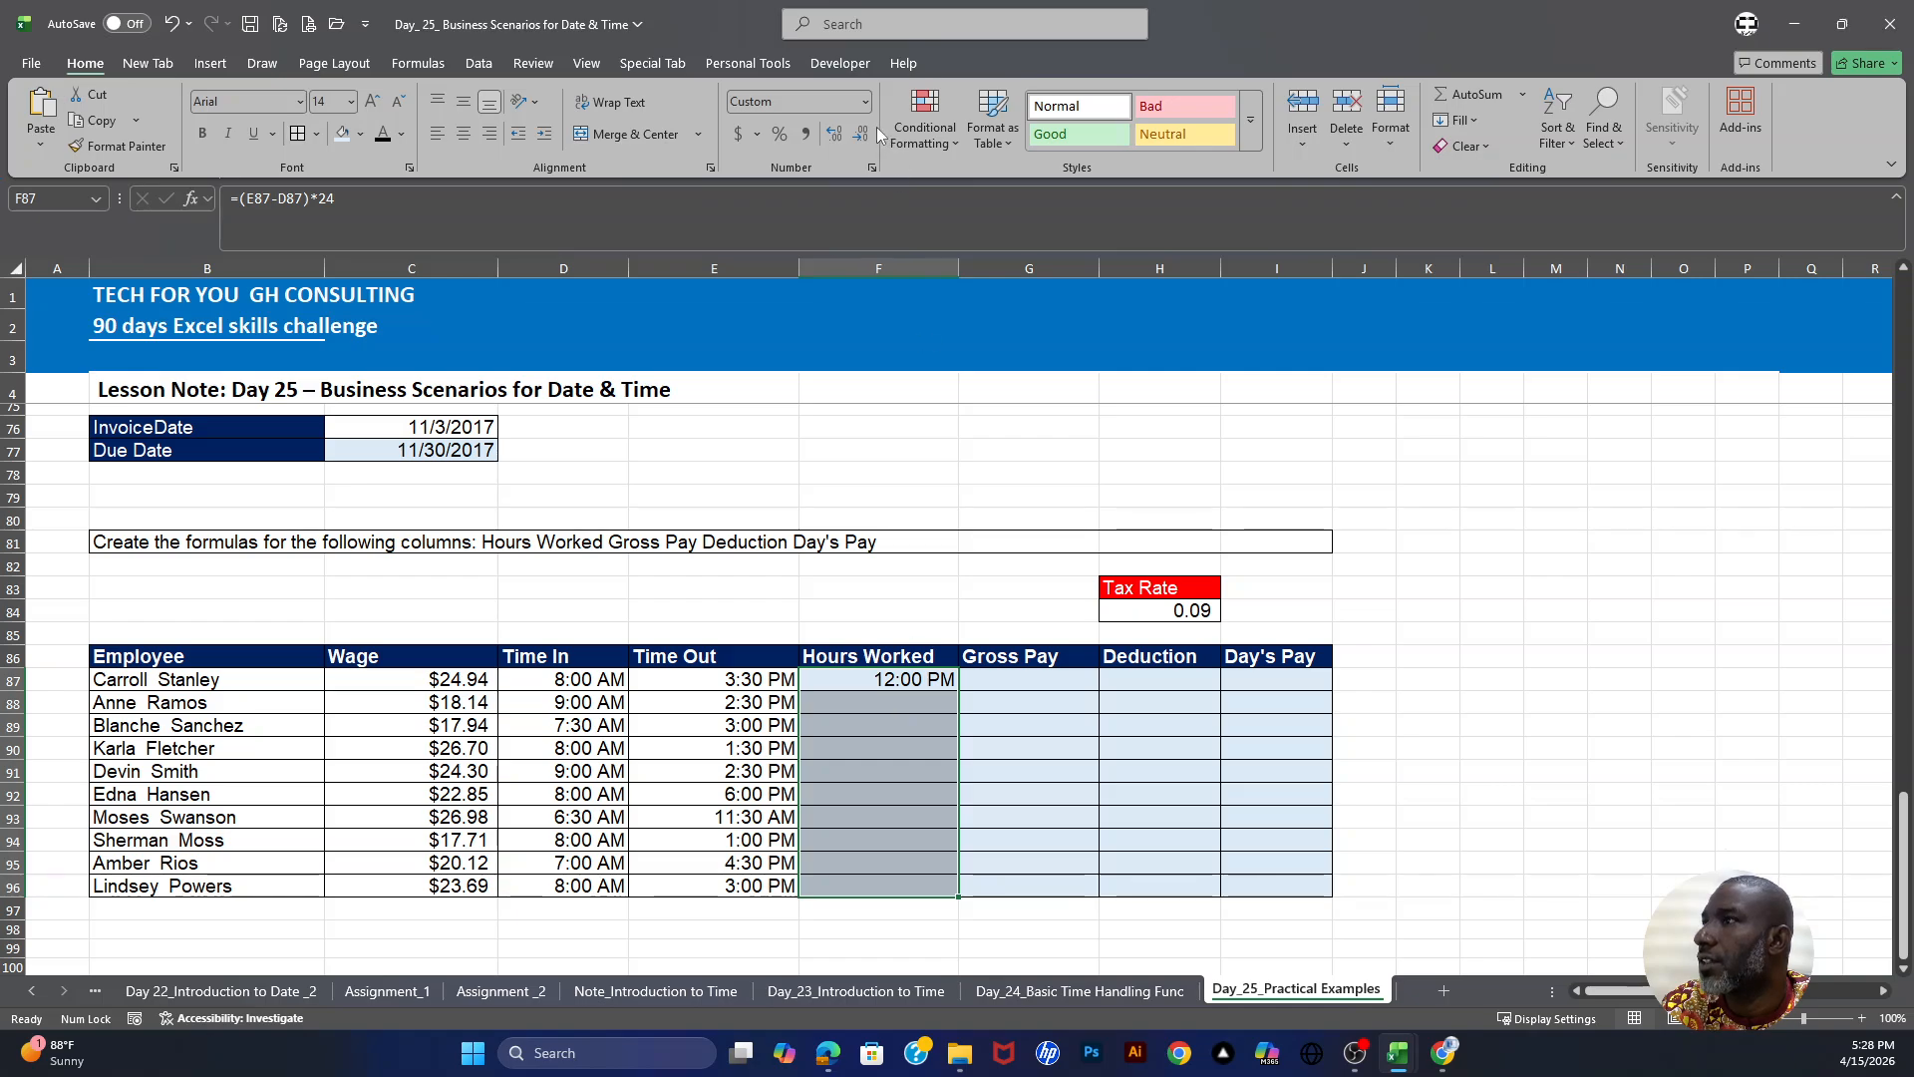
pyautogui.click(864, 103)
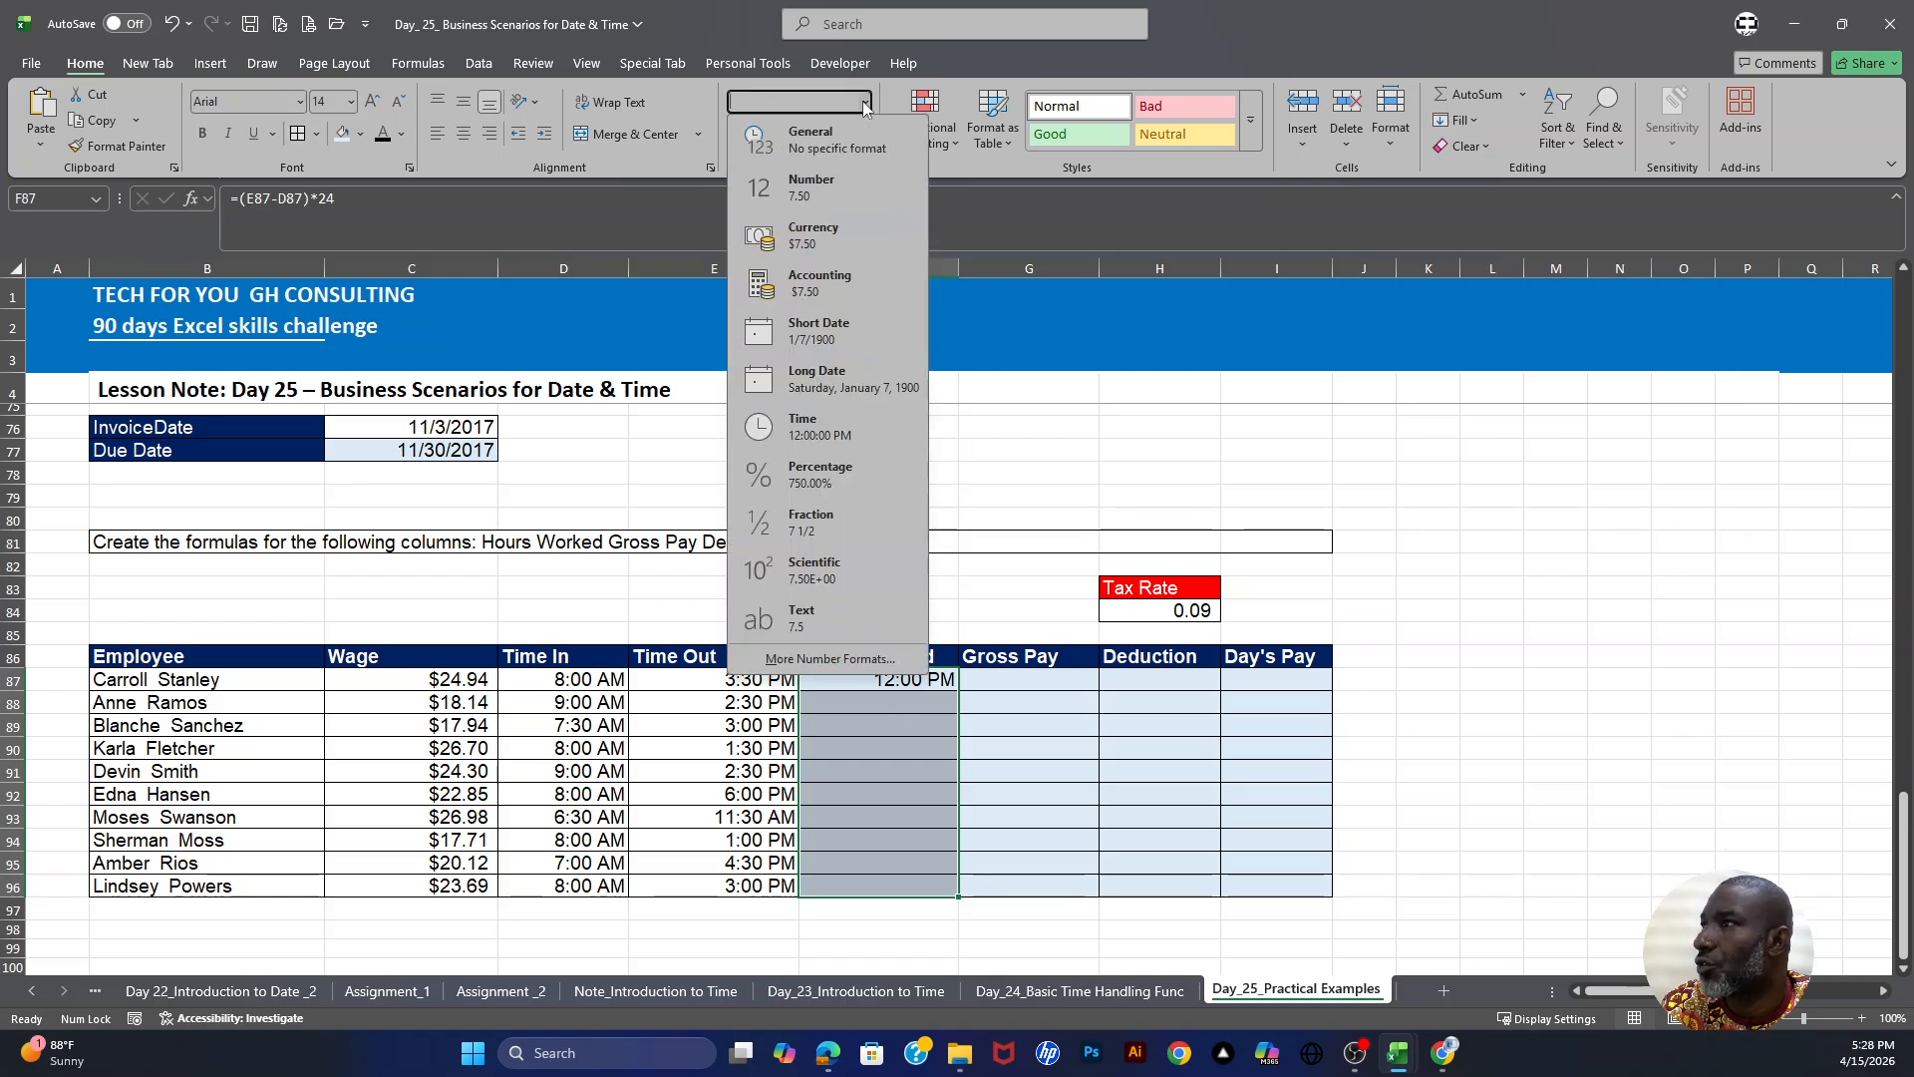
pyautogui.click(817, 185)
# - Fill the hours worked formula down from F87 through F96
pyautogui.click(924, 678)
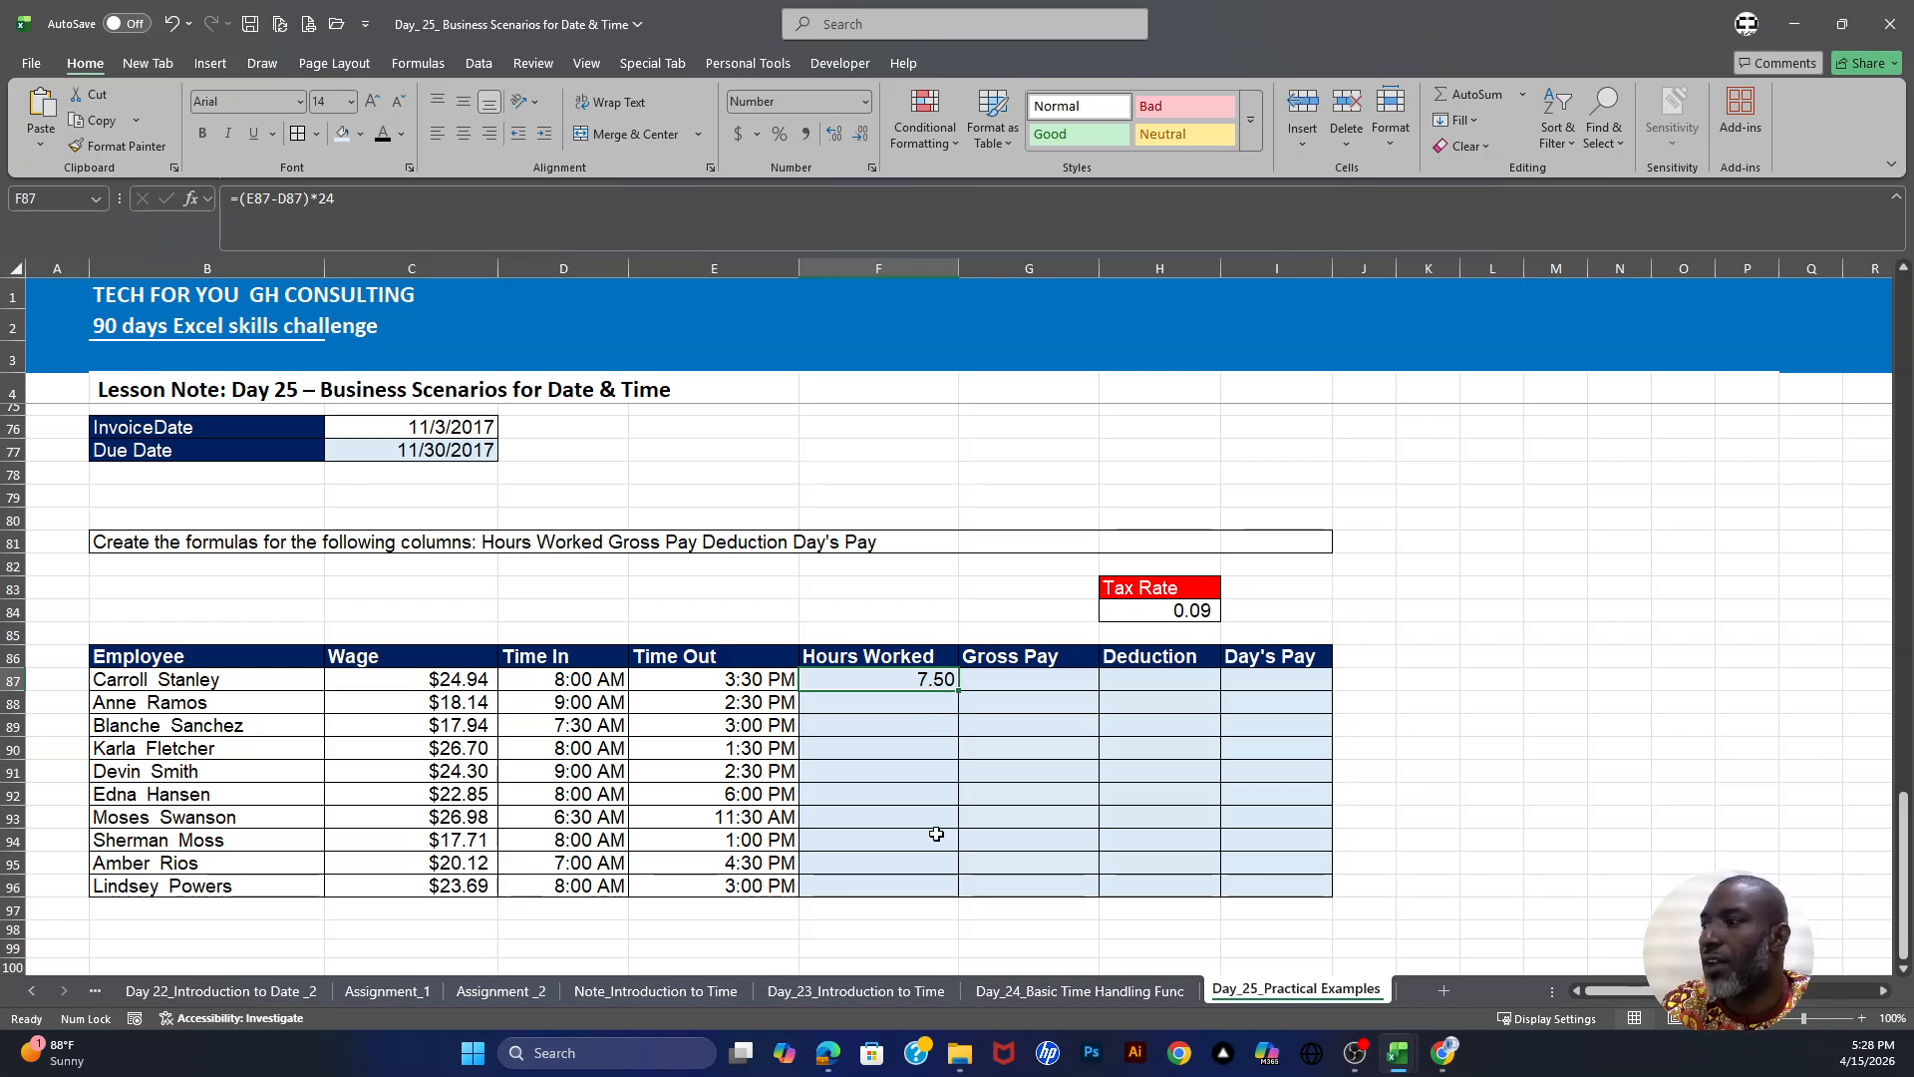
pyautogui.click(922, 700)
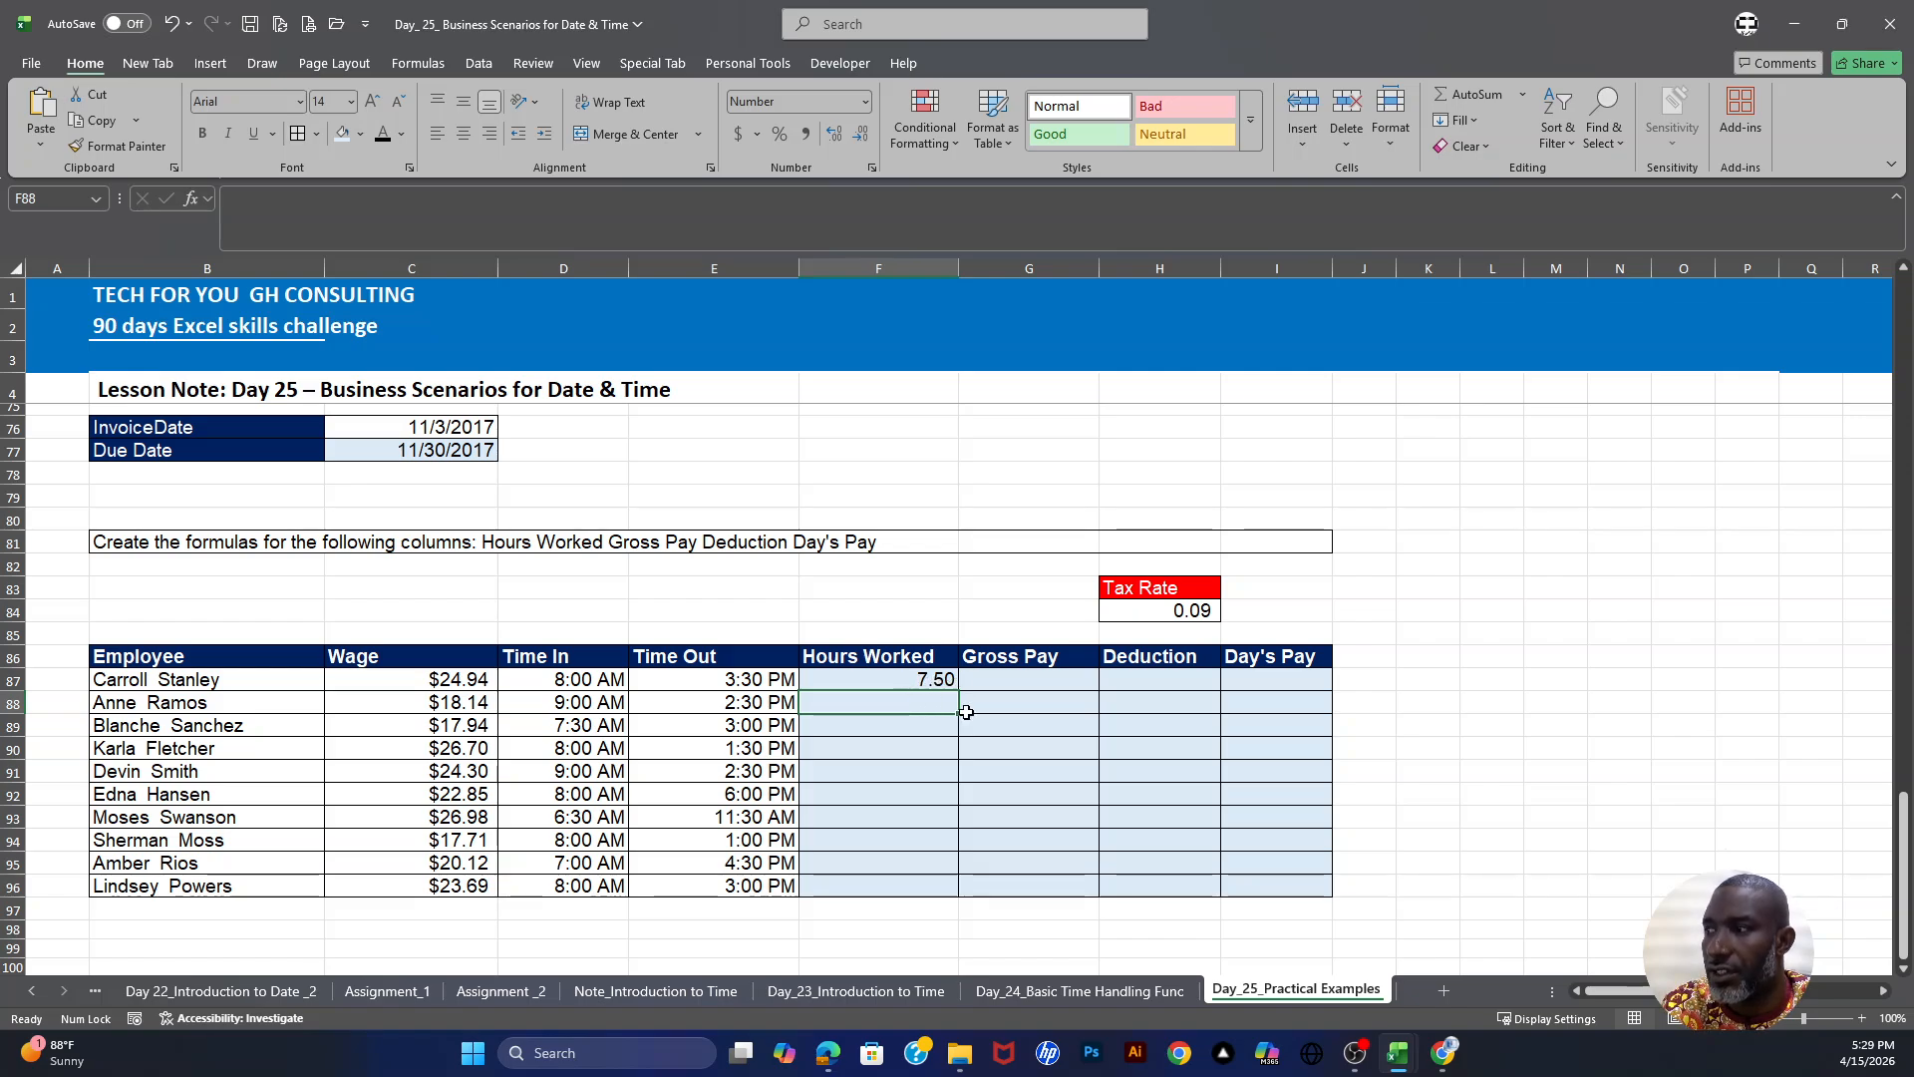
pyautogui.click(922, 681)
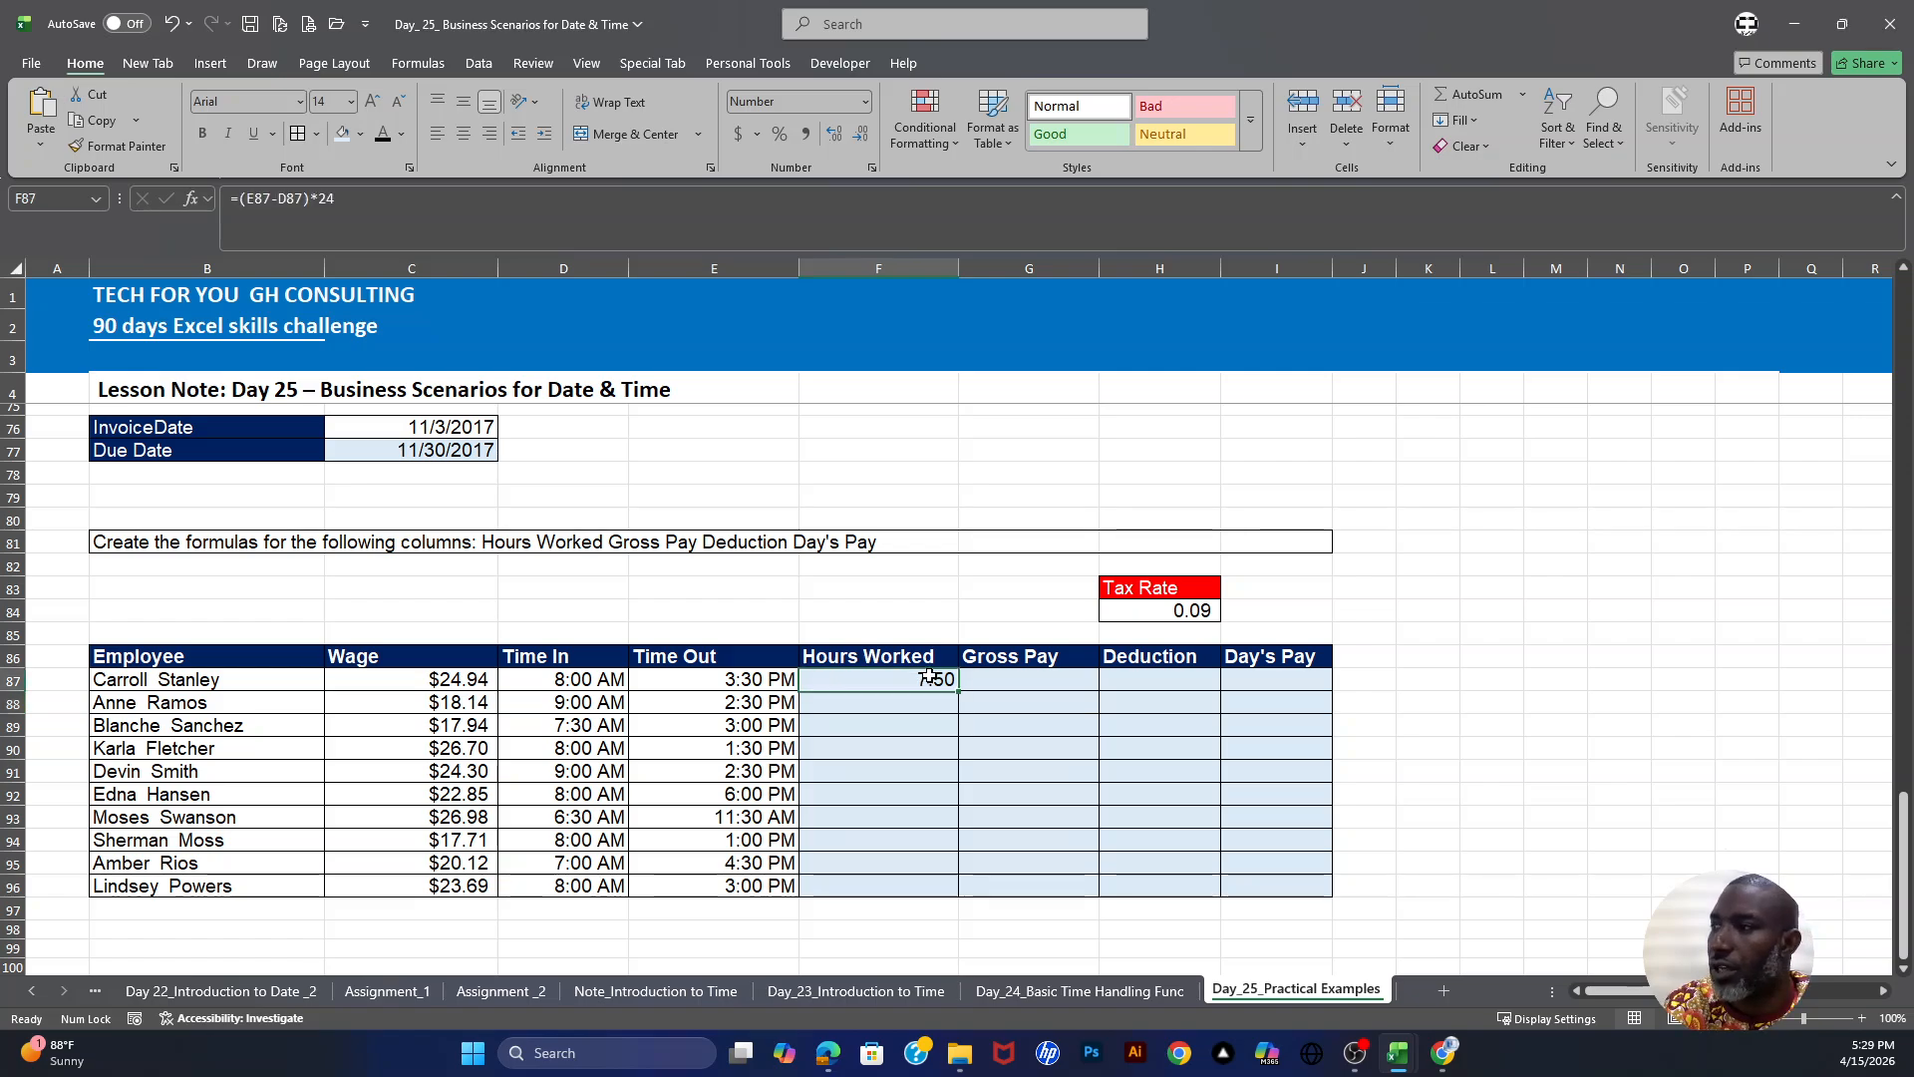
pyautogui.moveTo(958, 691); pyautogui.dragTo(972, 894)
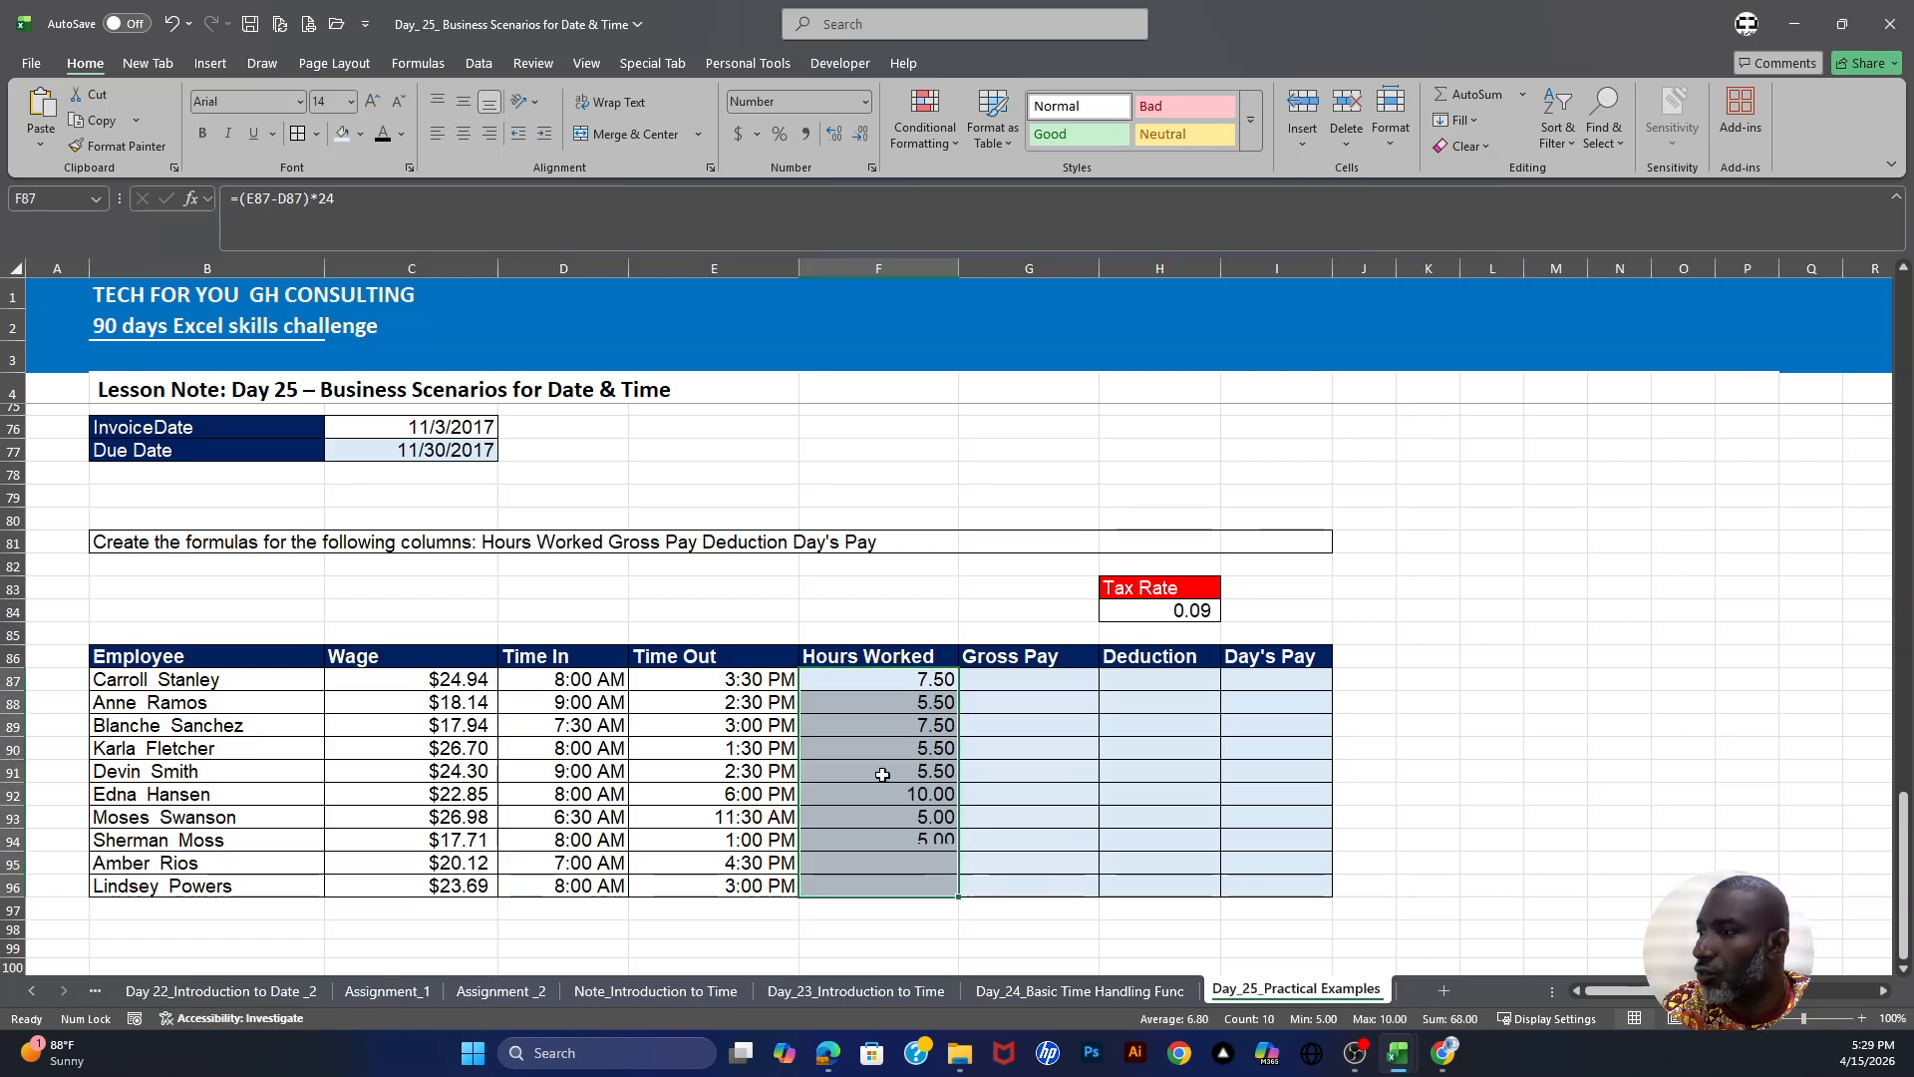
pyautogui.click(933, 808)
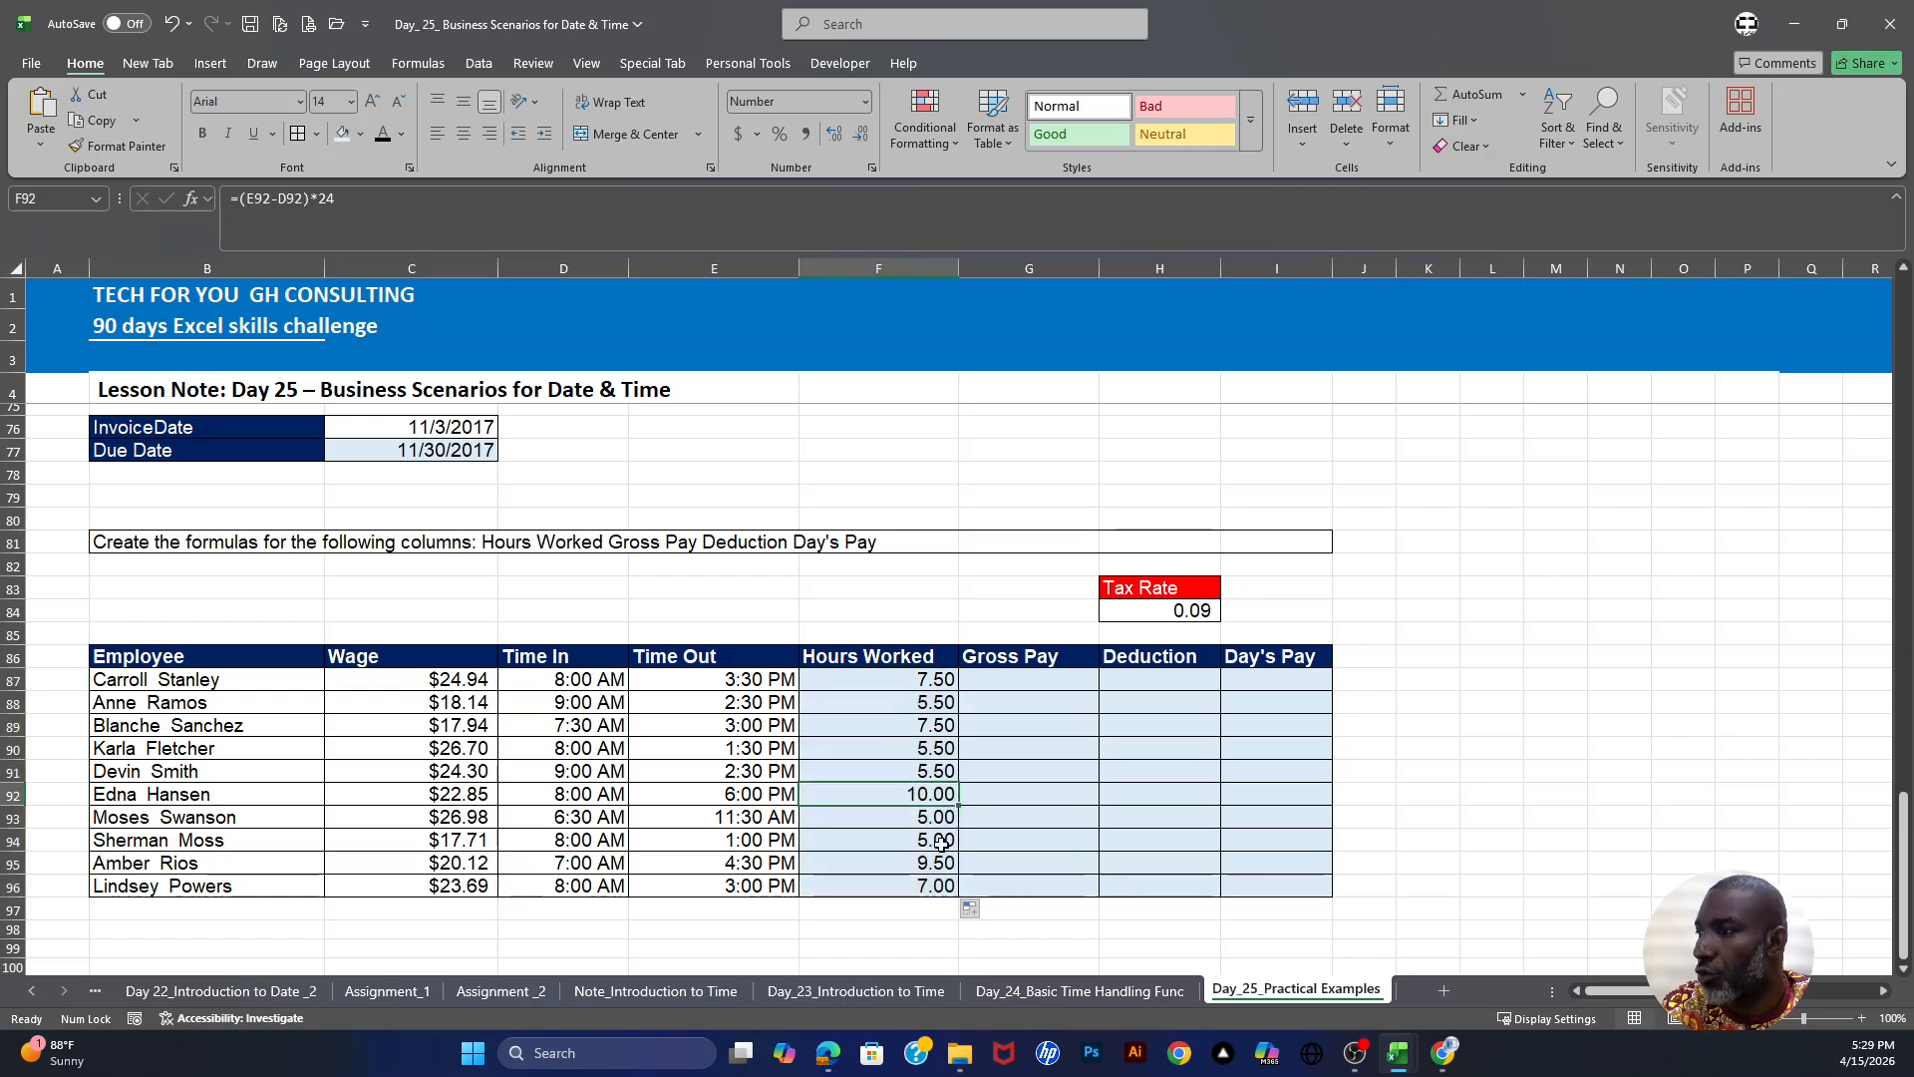
# - Enter =F87*C87 in G87 for gross pay and fill it down through G96
pyautogui.click(1018, 688)
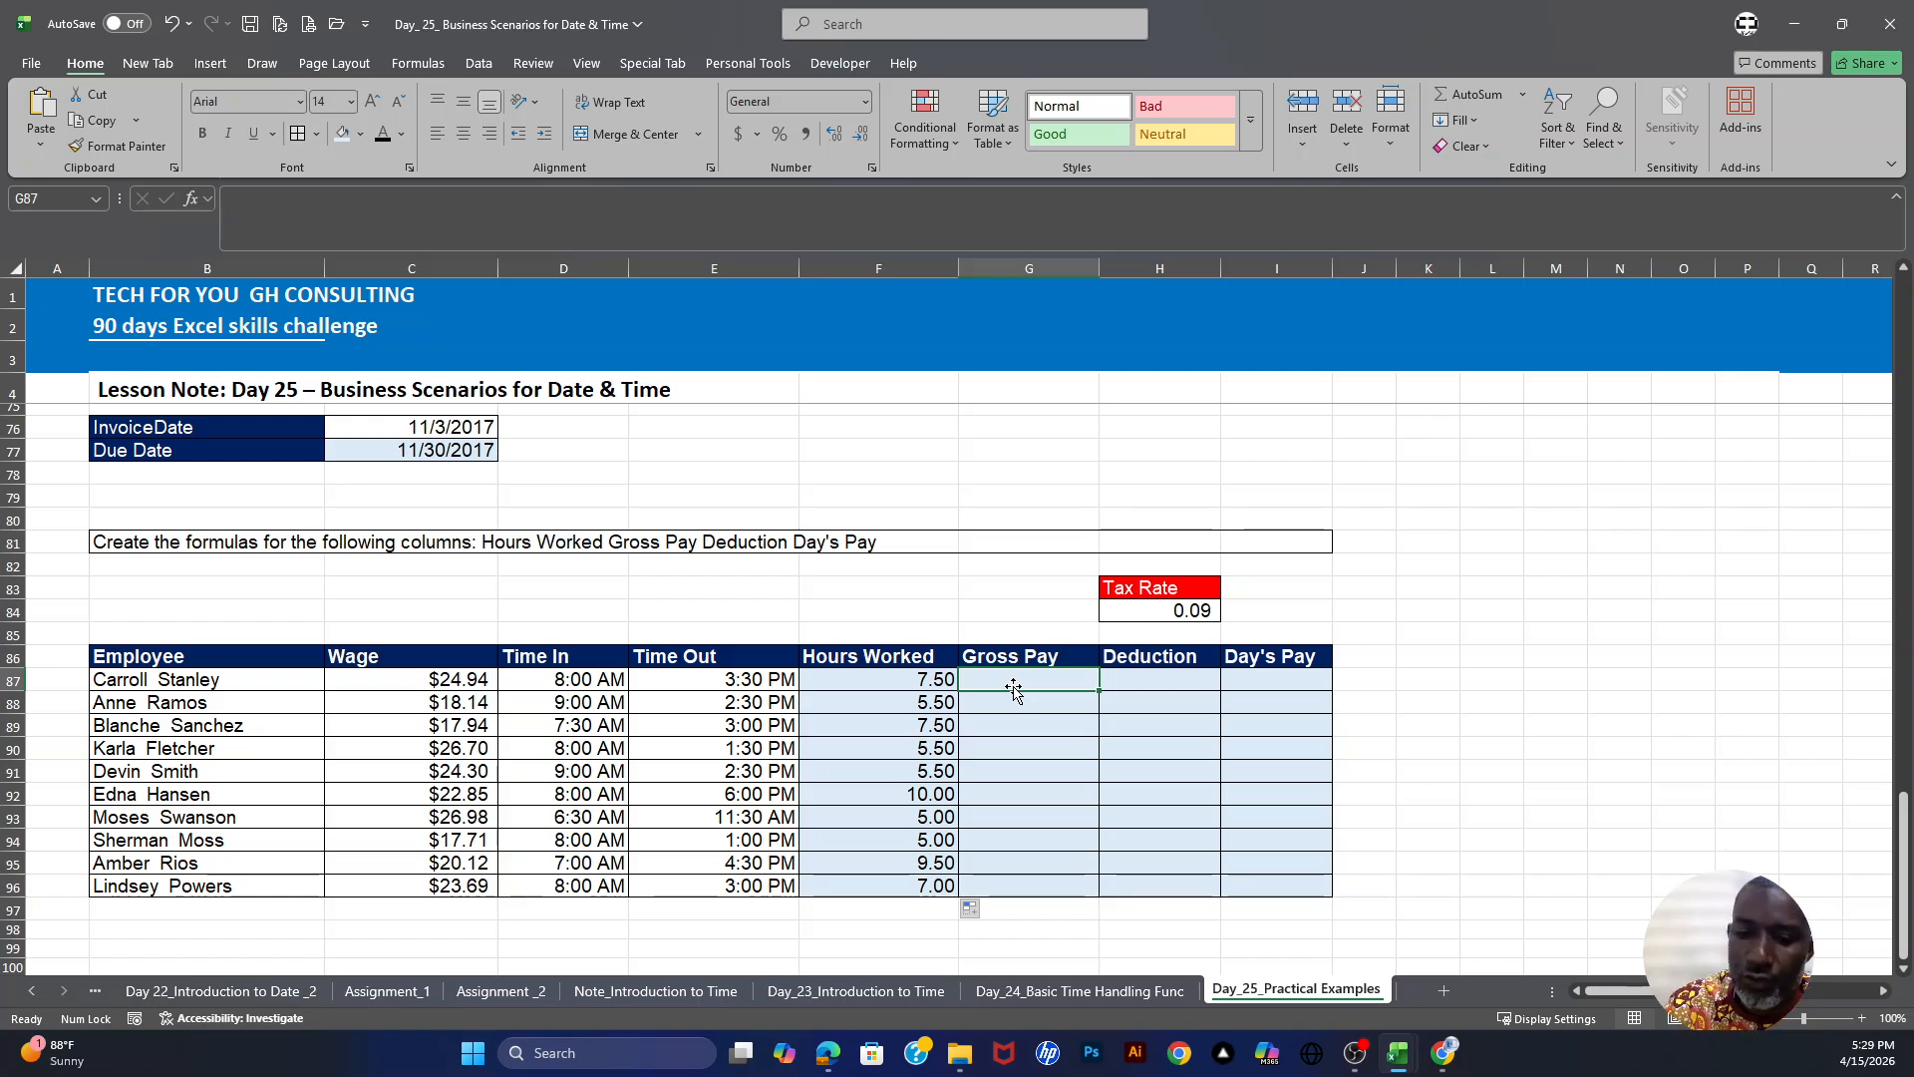
pyautogui.write('=')
pyautogui.click(892, 678)
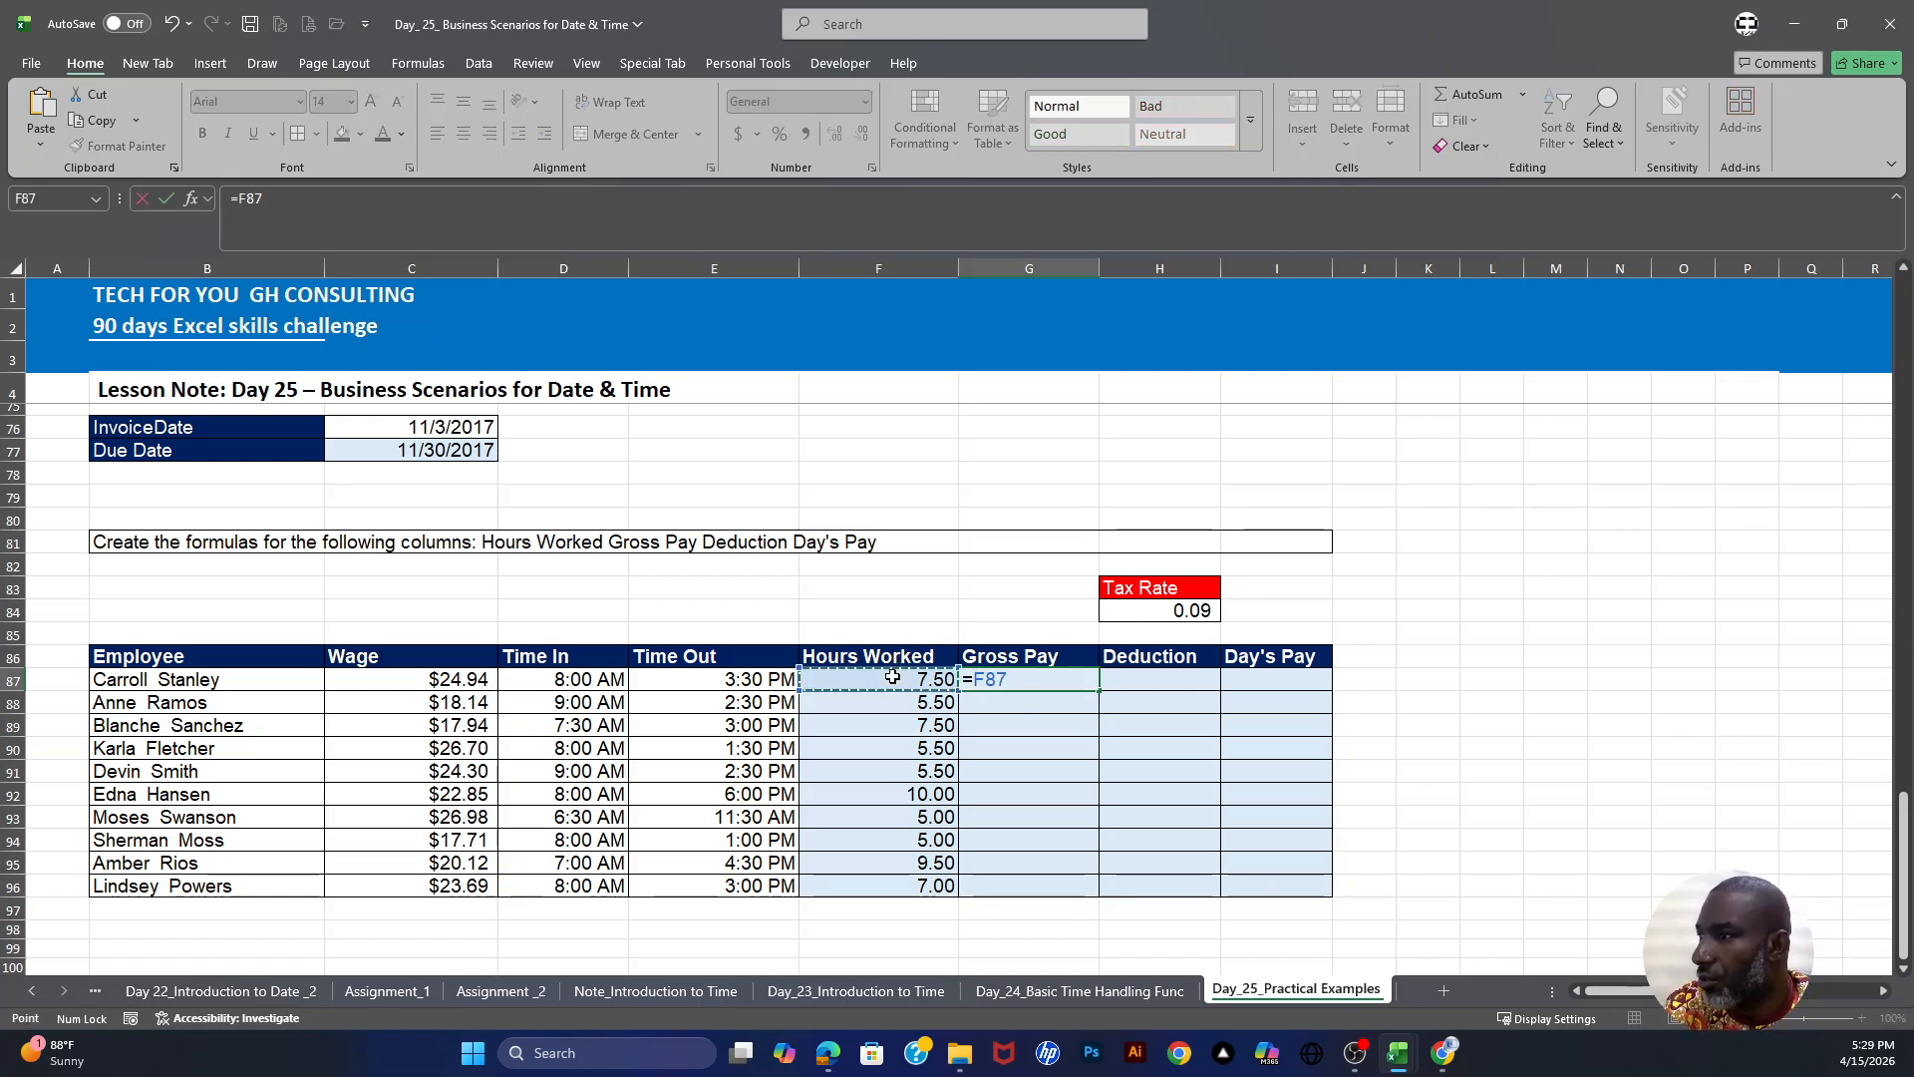
pyautogui.write('*')
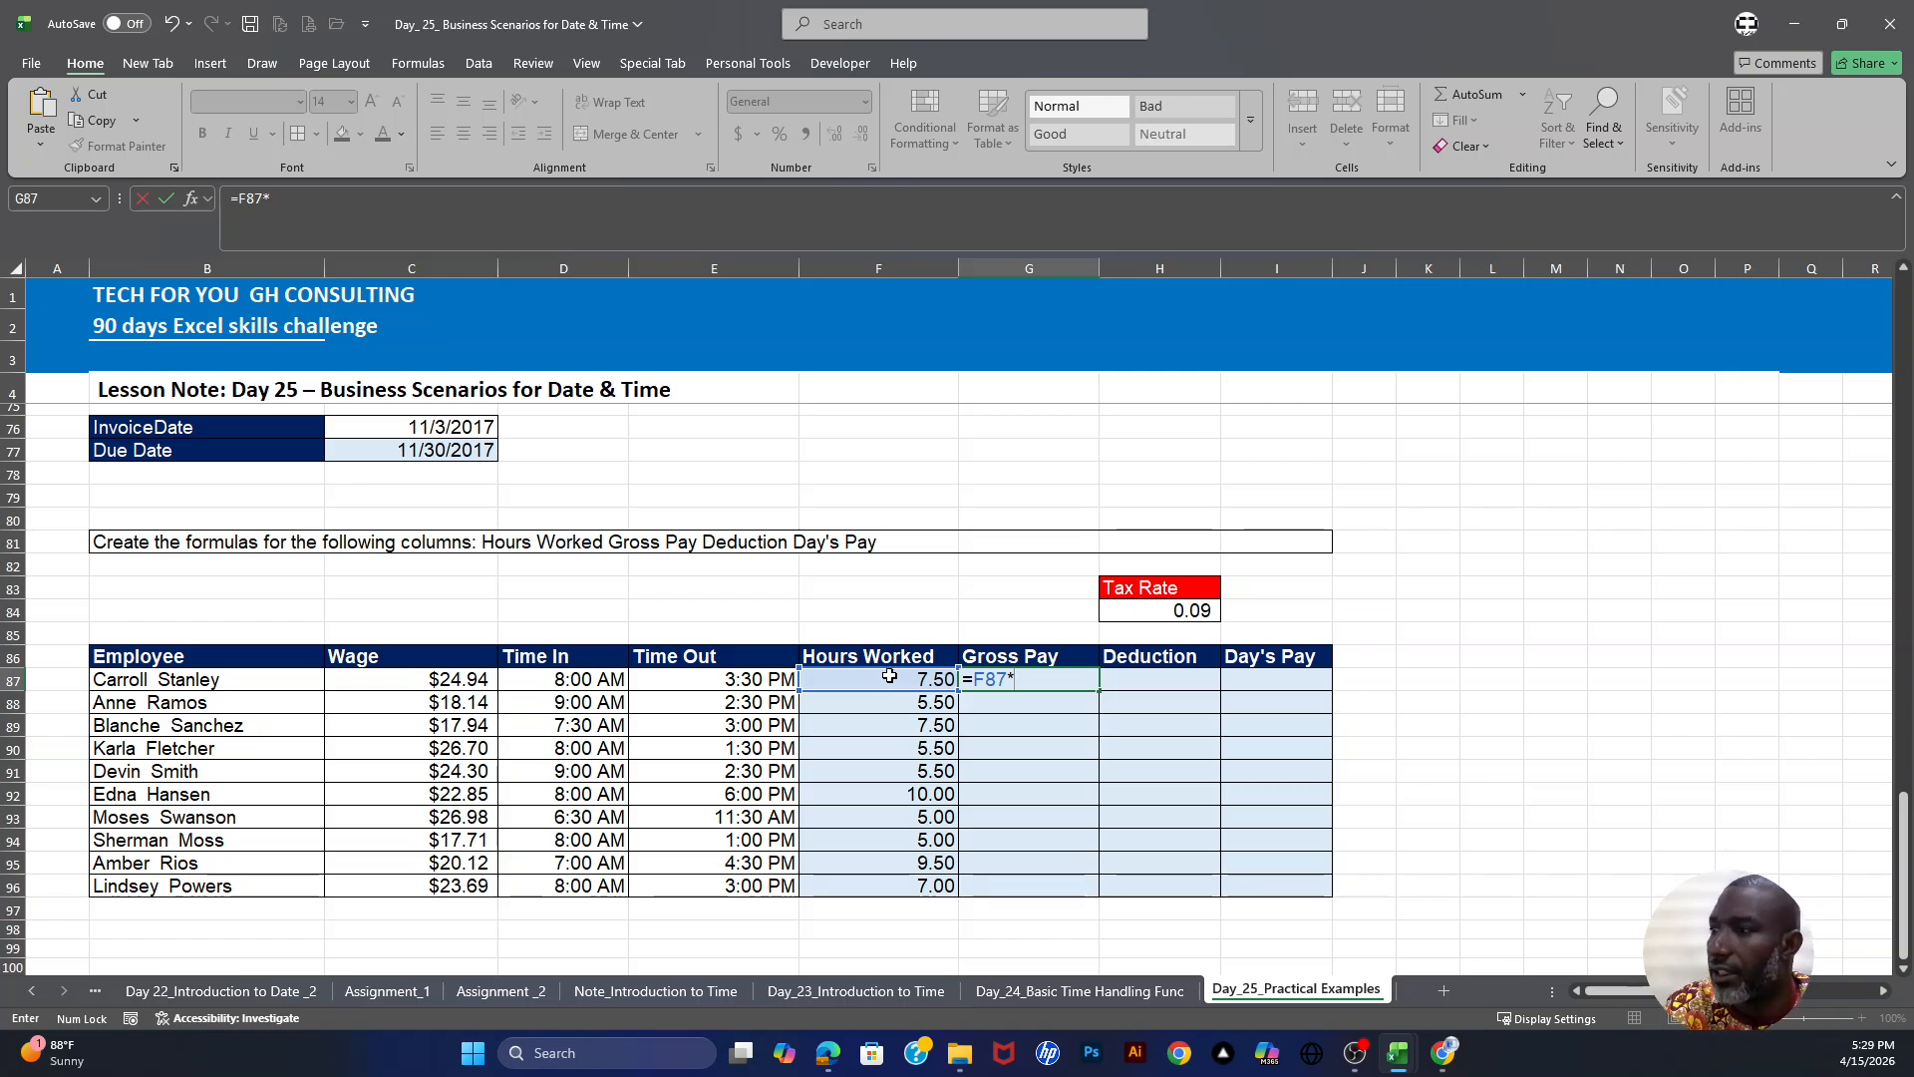
pyautogui.click(418, 678)
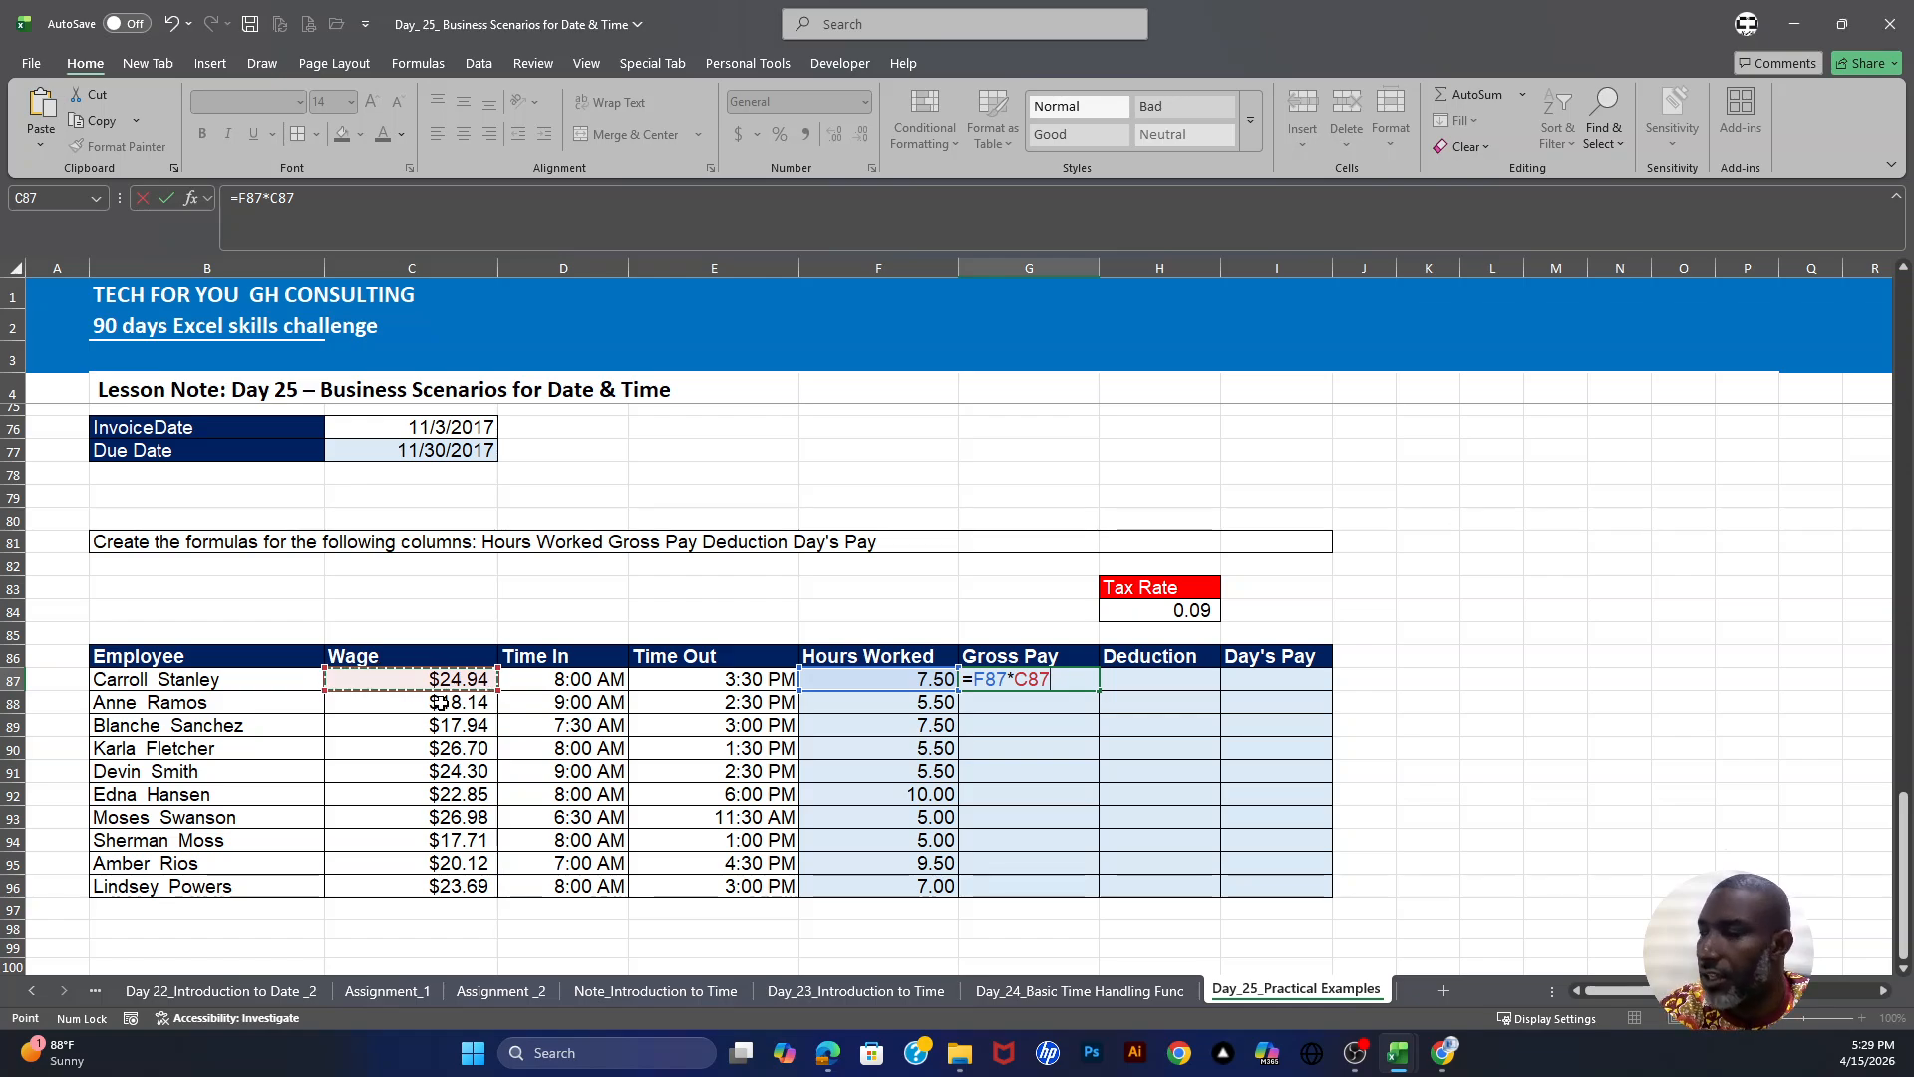
pyautogui.press('Return')
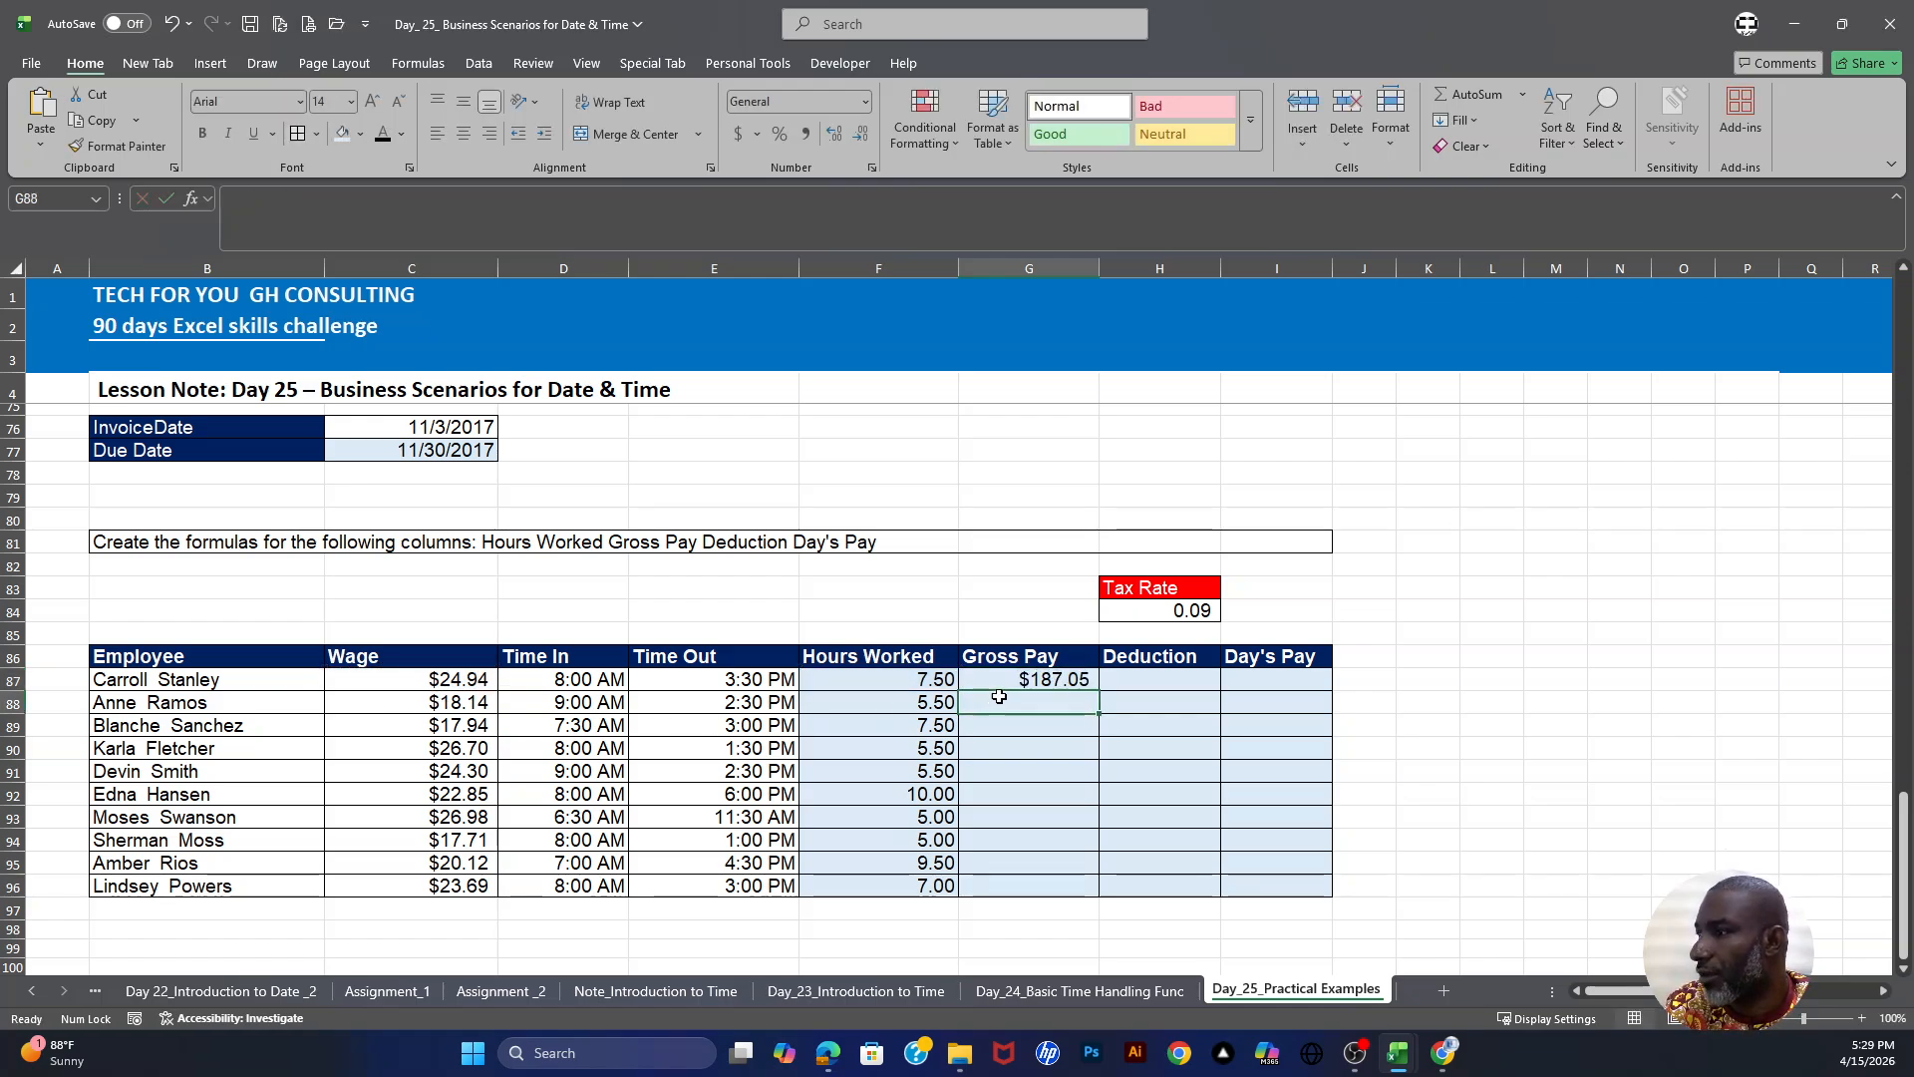
pyautogui.click(1047, 681)
pyautogui.moveTo(1098, 691); pyautogui.dragTo(1095, 890)
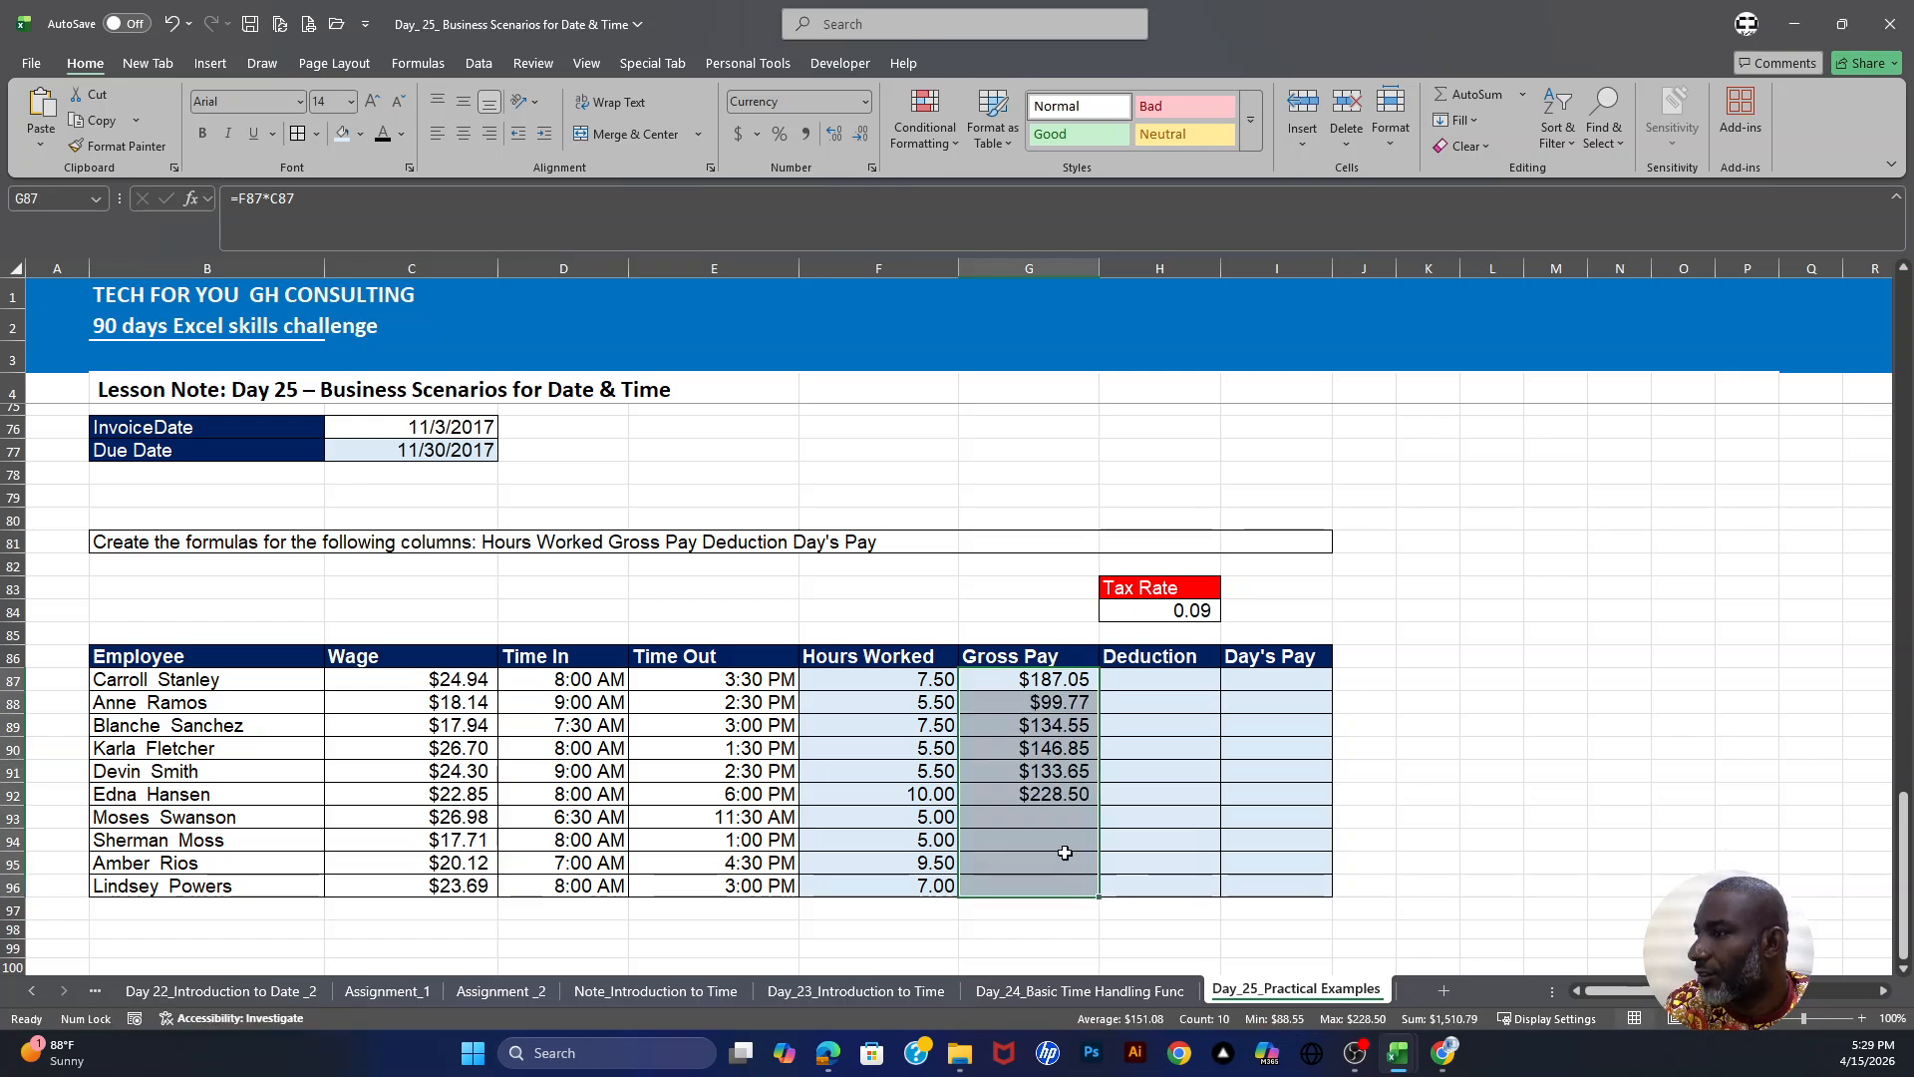
# - Format the tax rate in H84 as a percentage
pyautogui.click(1176, 683)
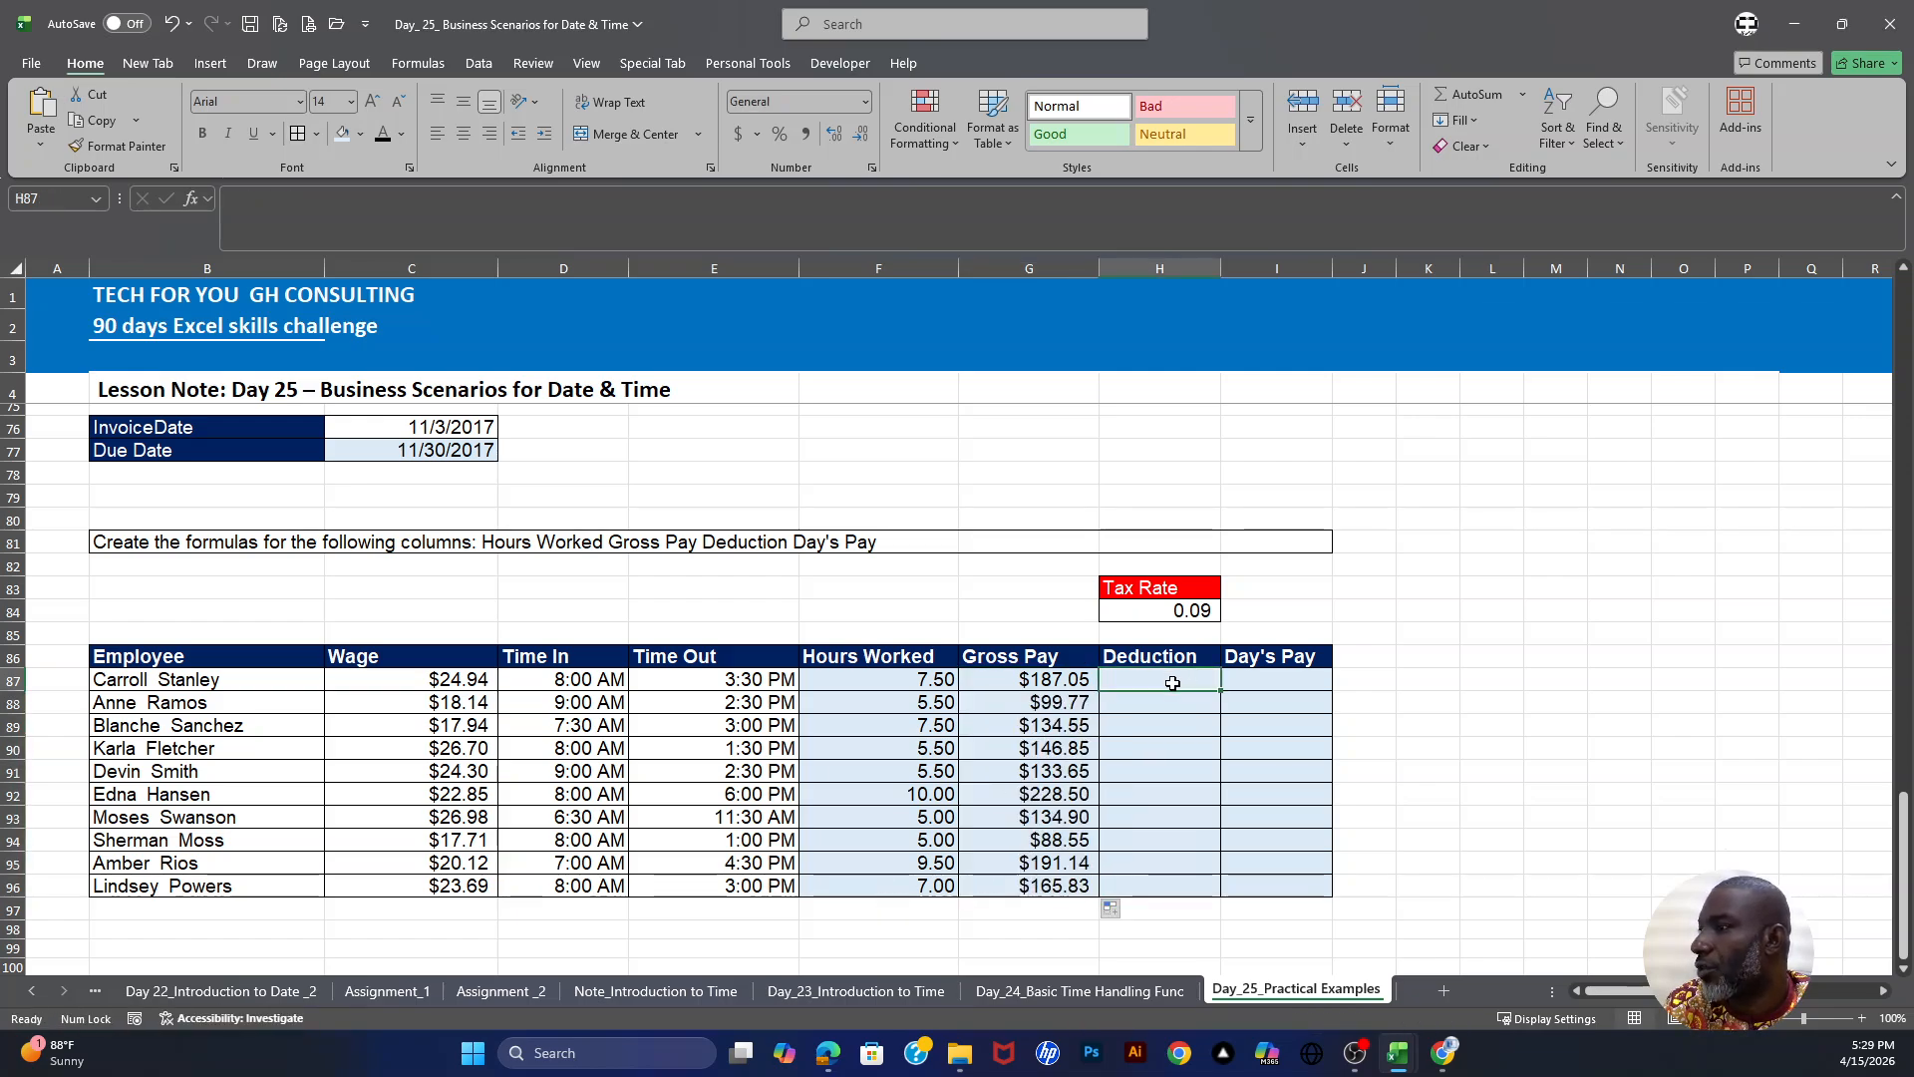
pyautogui.click(1195, 610)
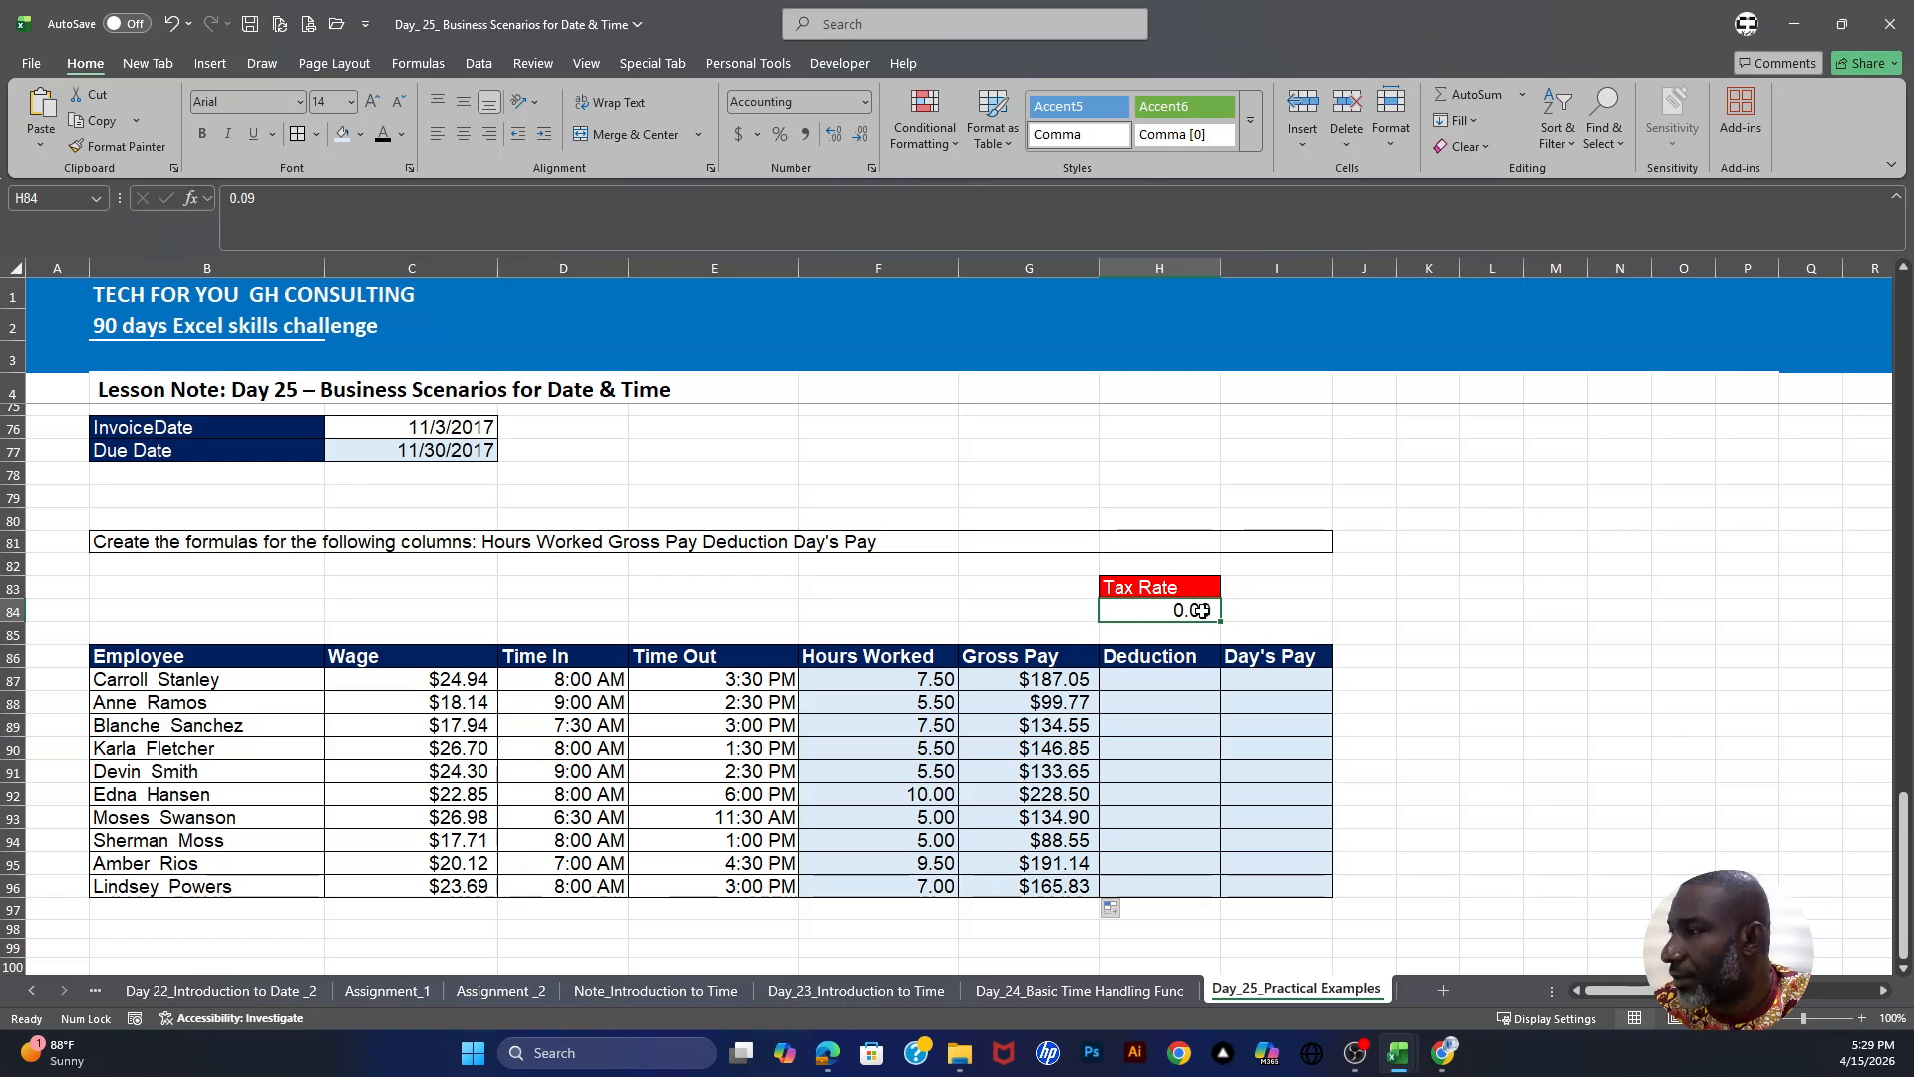
pyautogui.click(780, 134)
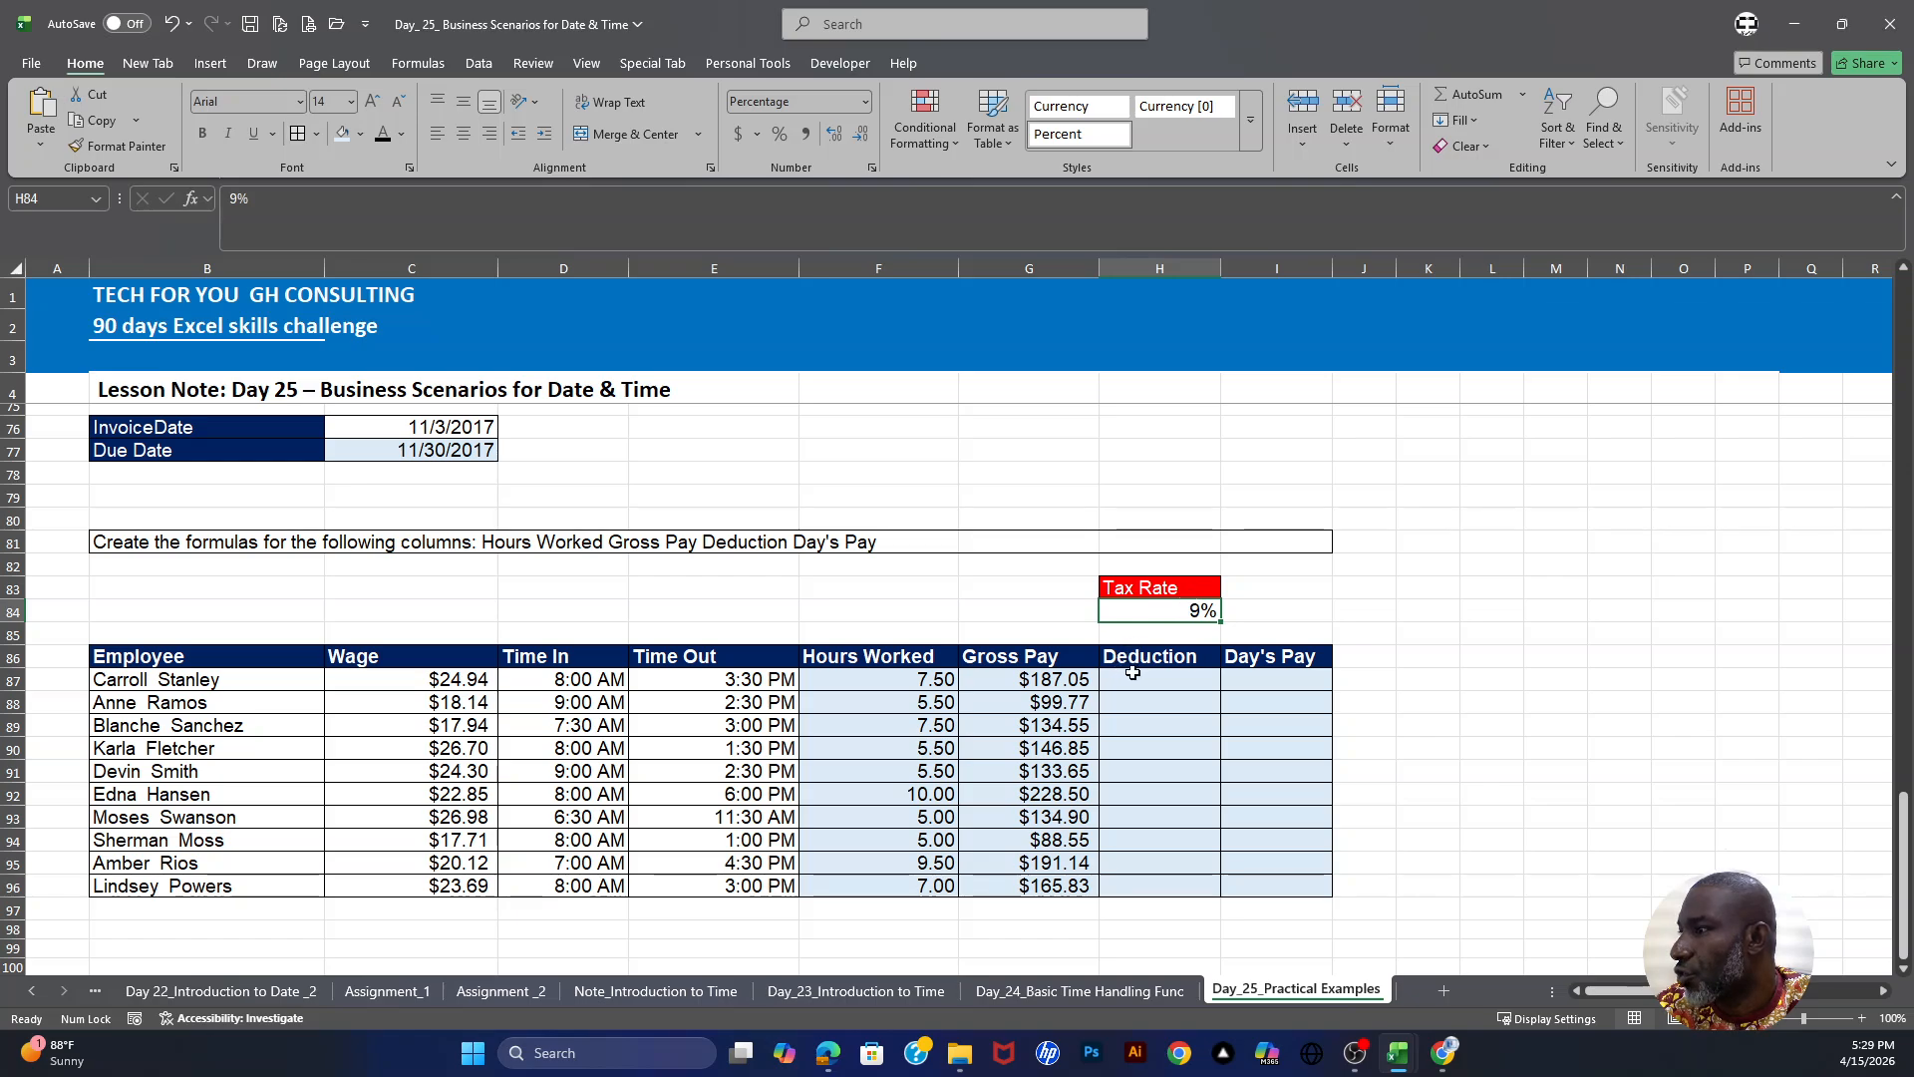
pyautogui.moveTo(1045, 686); pyautogui.dragTo(1029, 887)
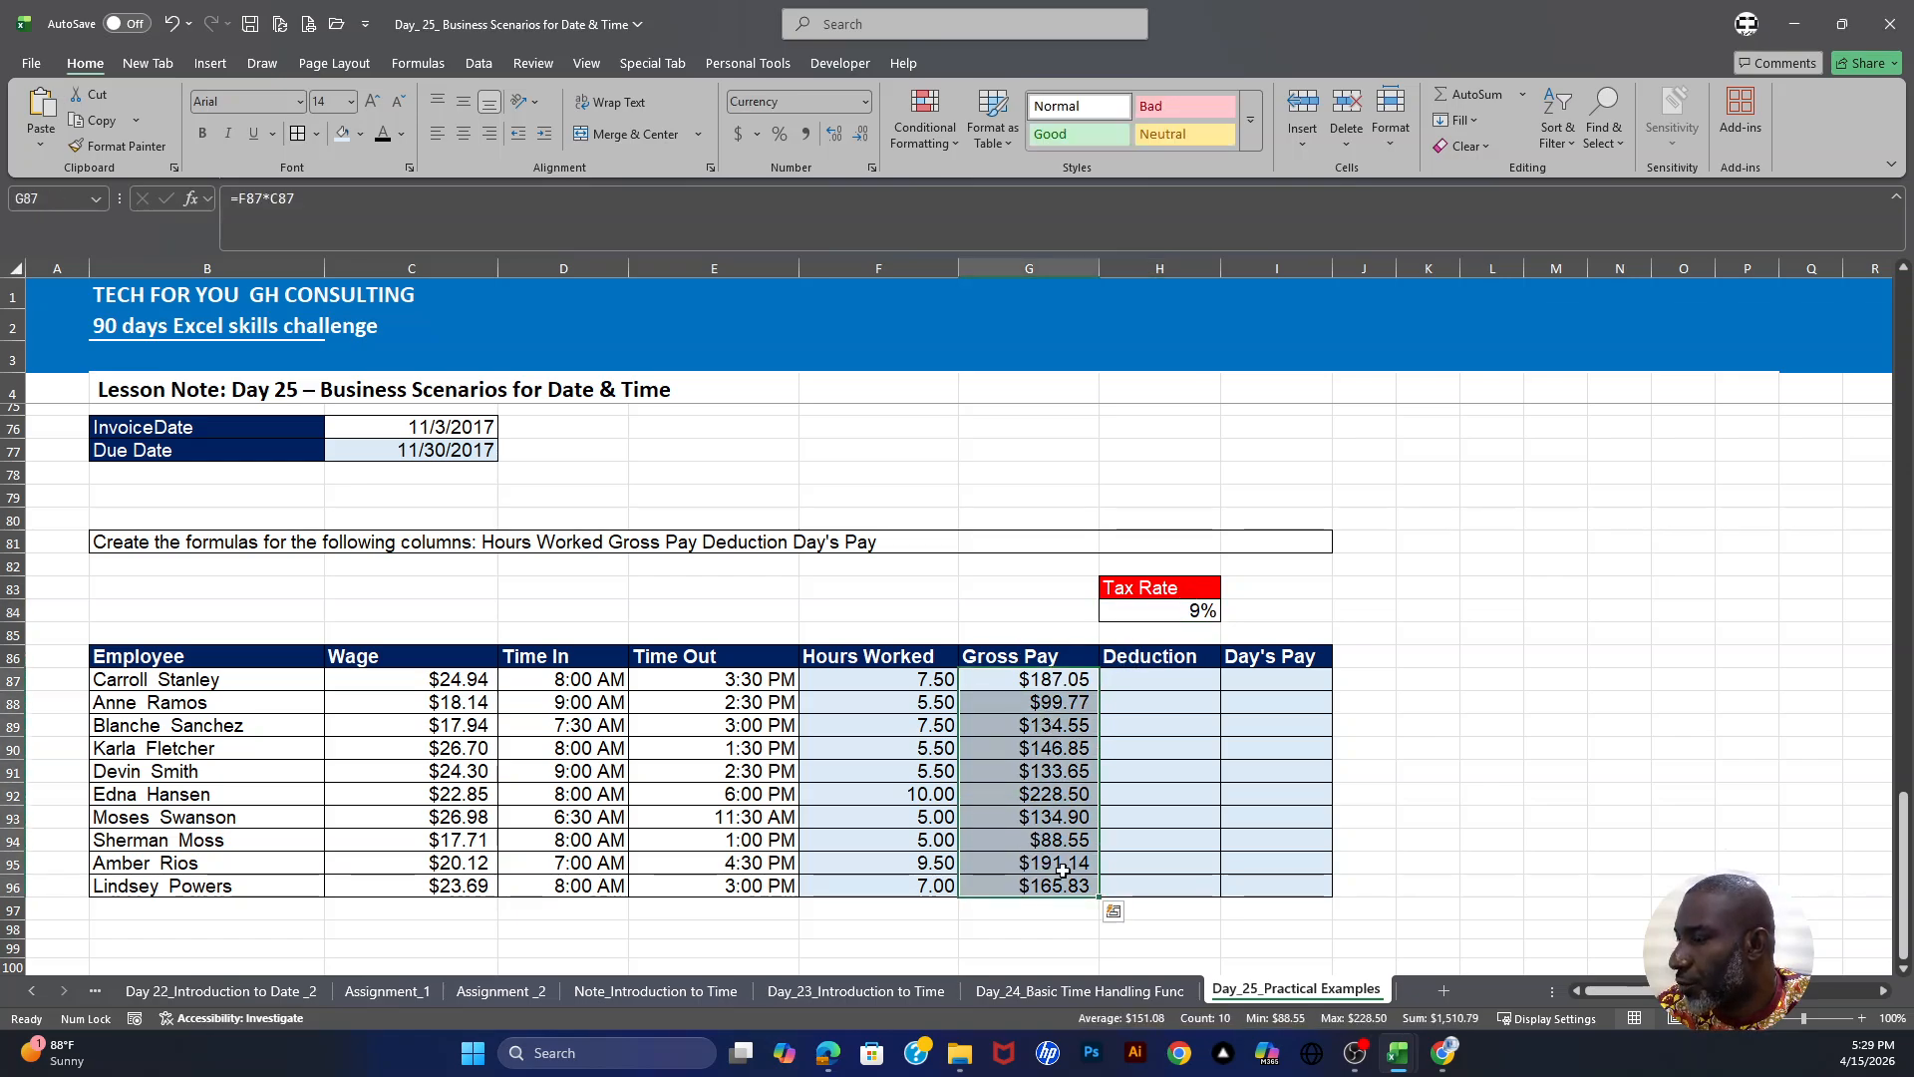
# - Enter =G87*$H$84 in H87 for the deduction and fill it down through H96
pyautogui.moveTo(1157, 679); pyautogui.dragTo(1161, 890)
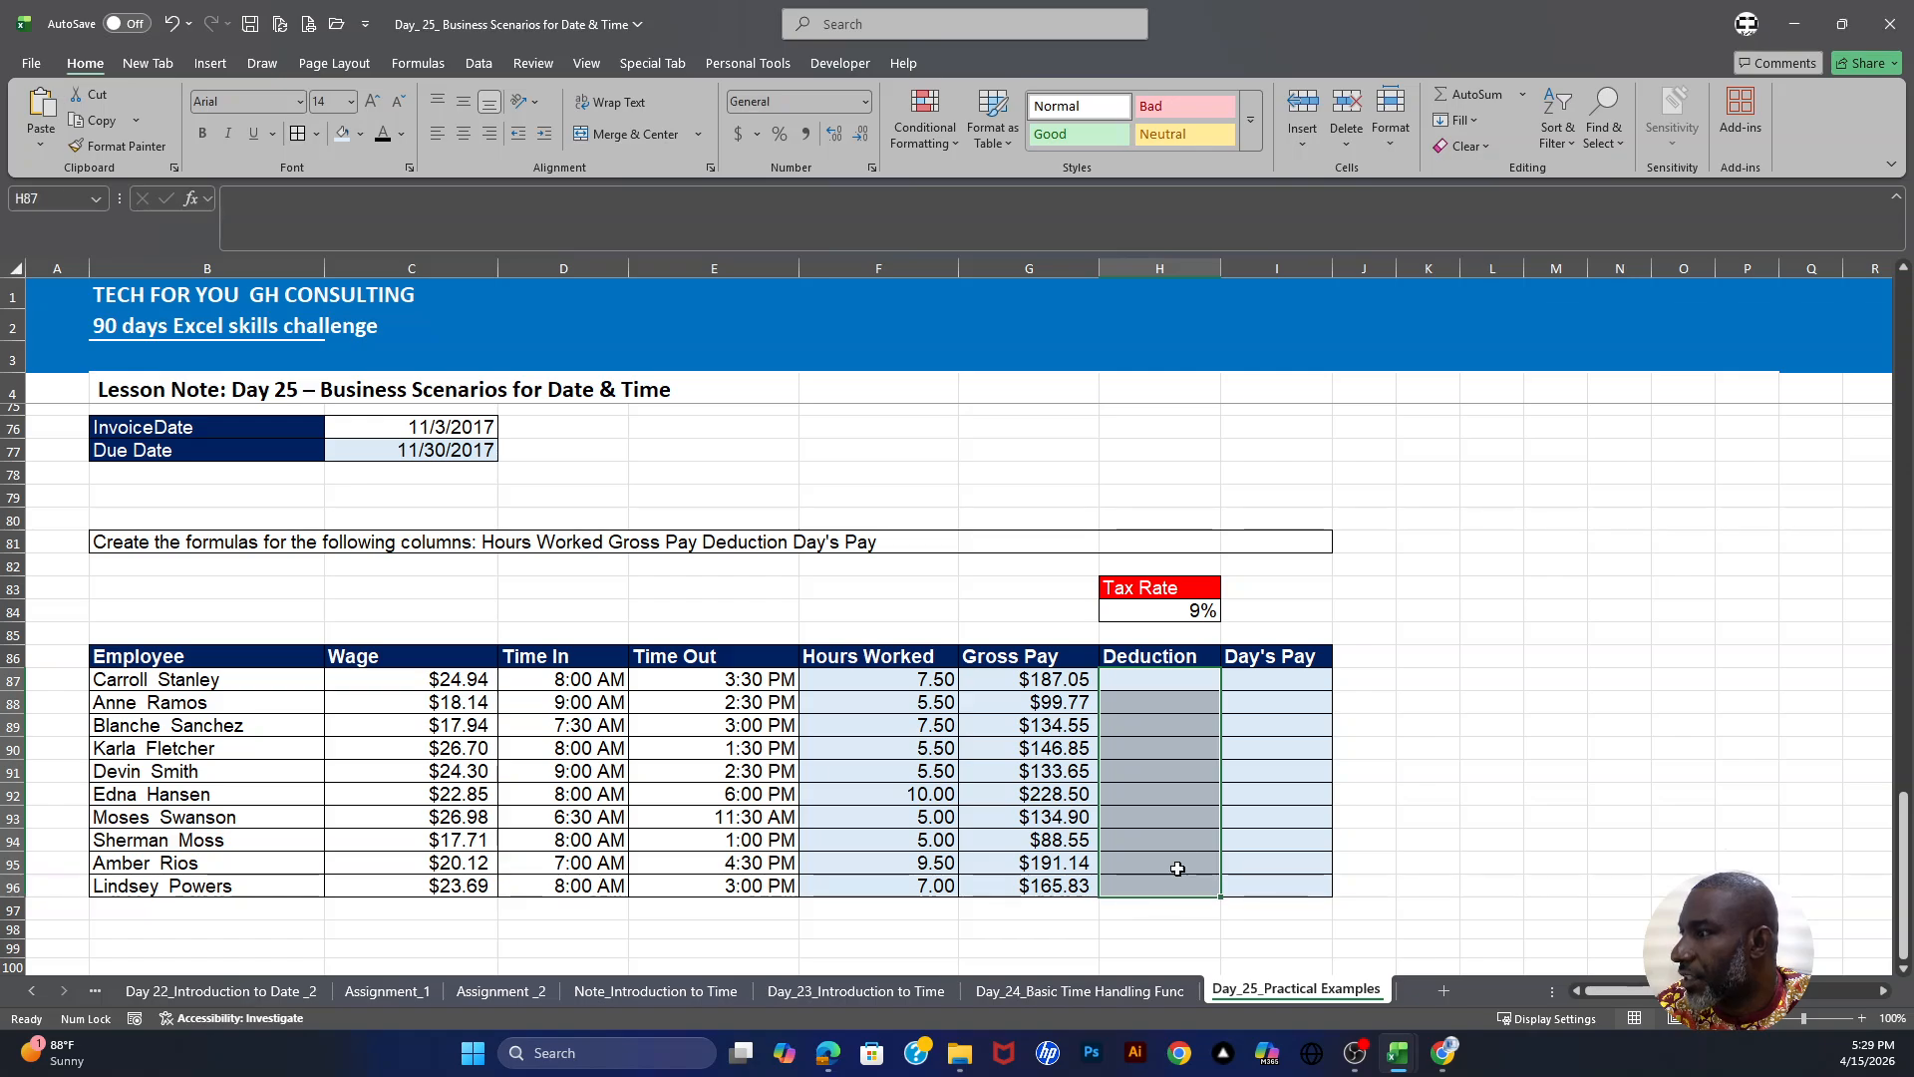
pyautogui.click(1164, 682)
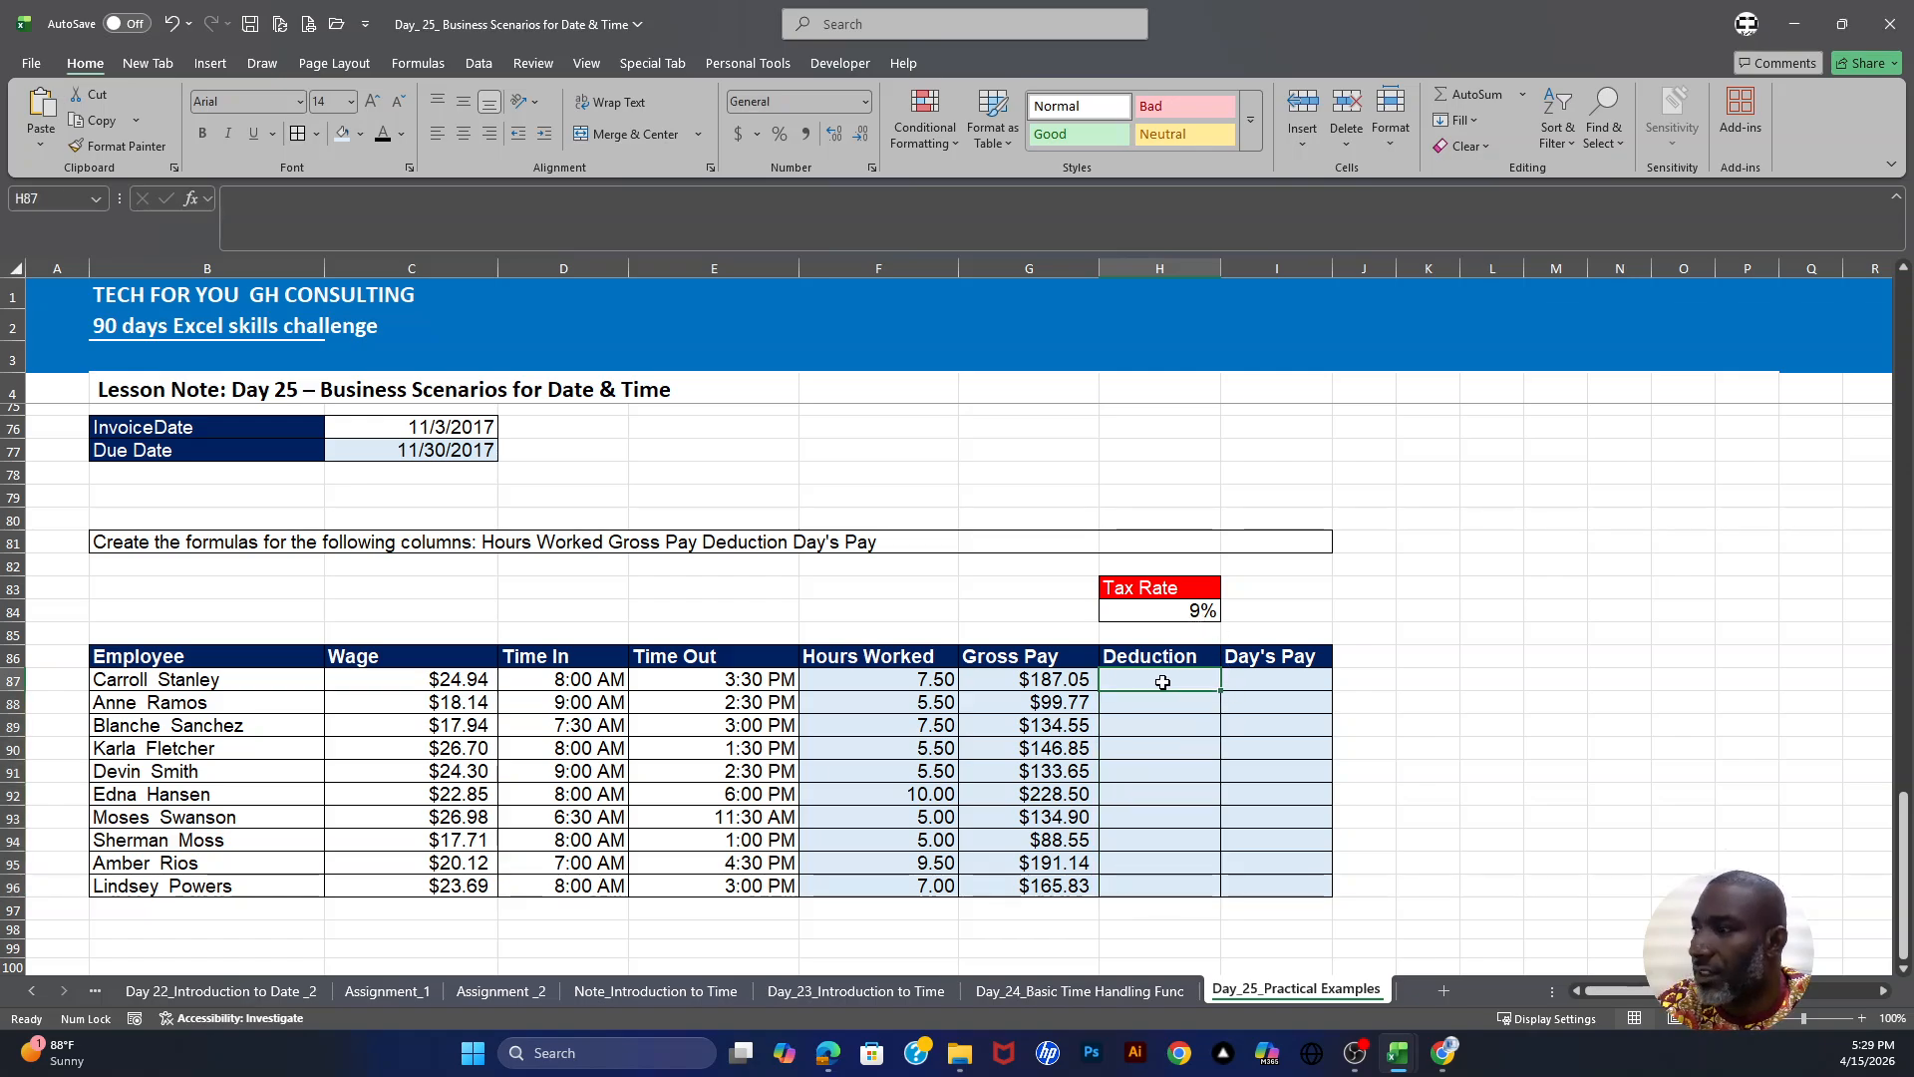
pyautogui.write('=')
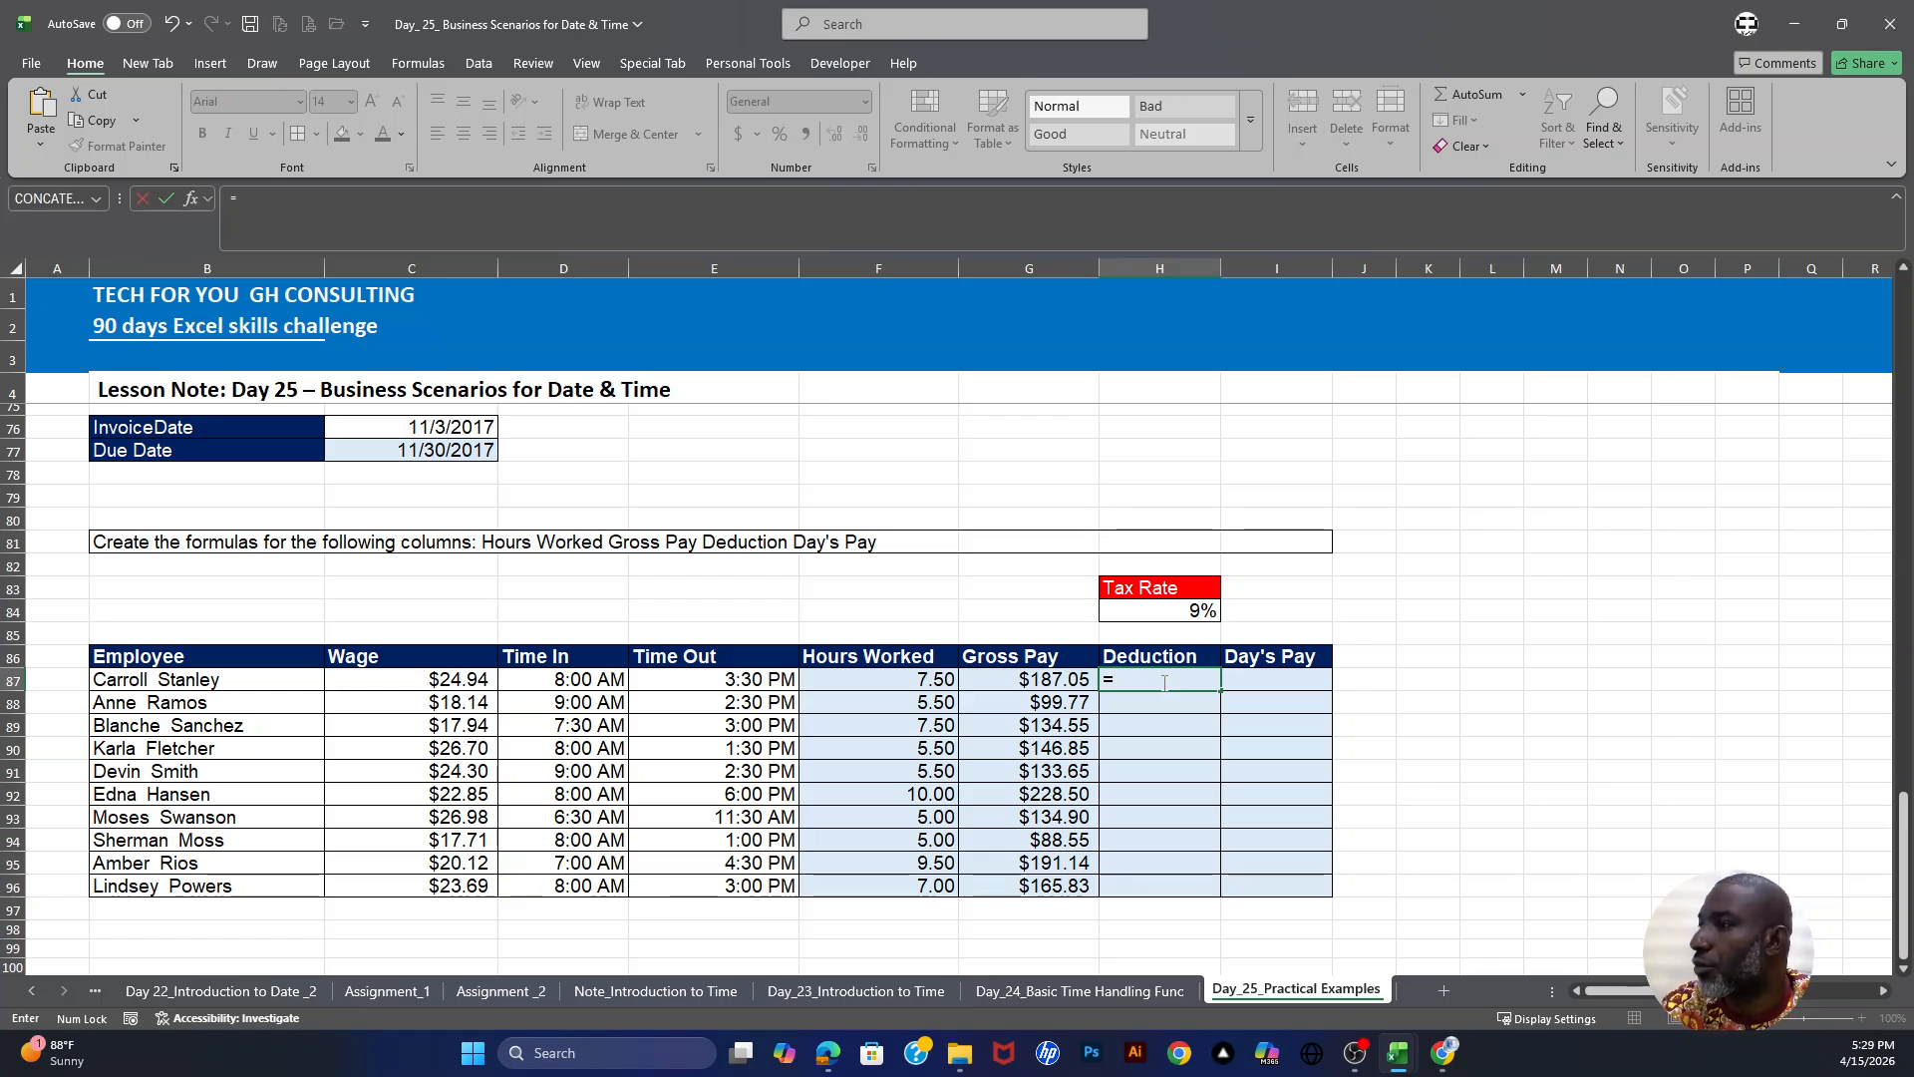
pyautogui.click(1050, 675)
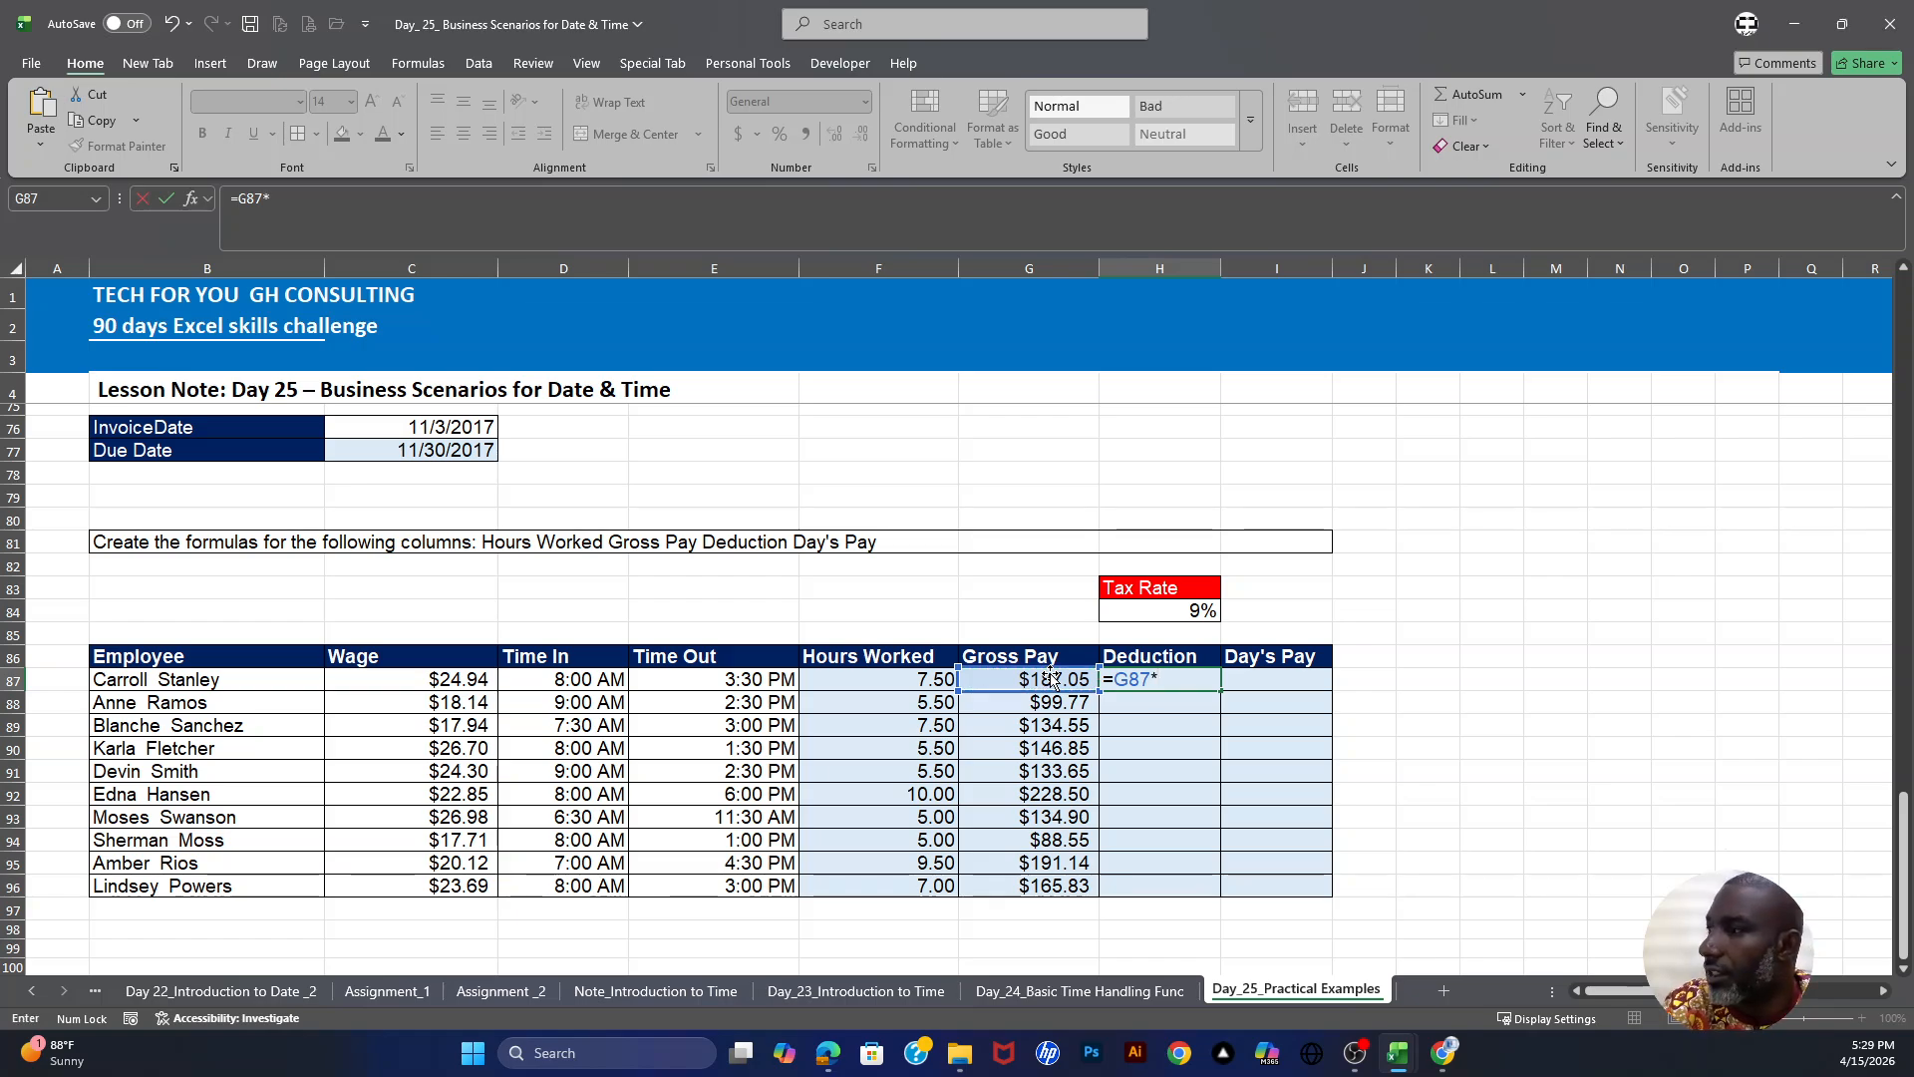
pyautogui.write('*')
pyautogui.click(1145, 607)
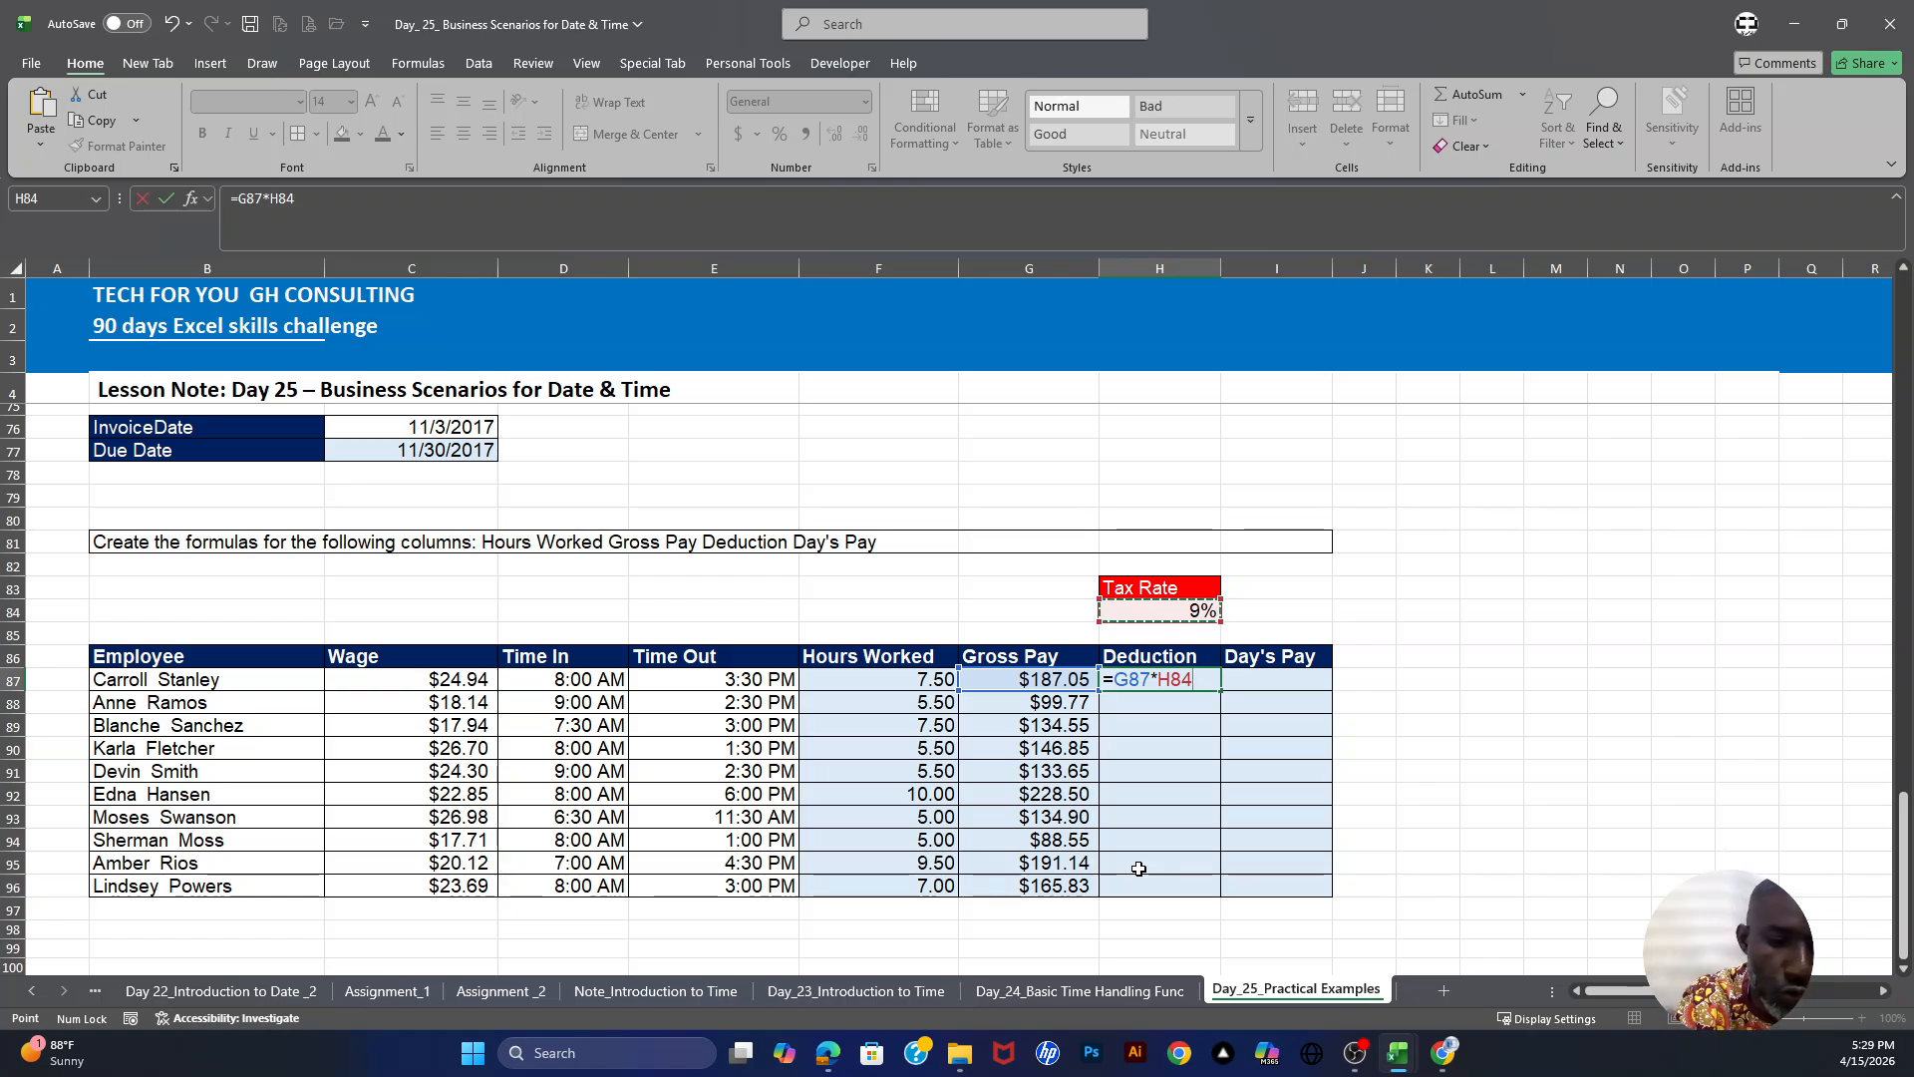
pyautogui.press('F4')
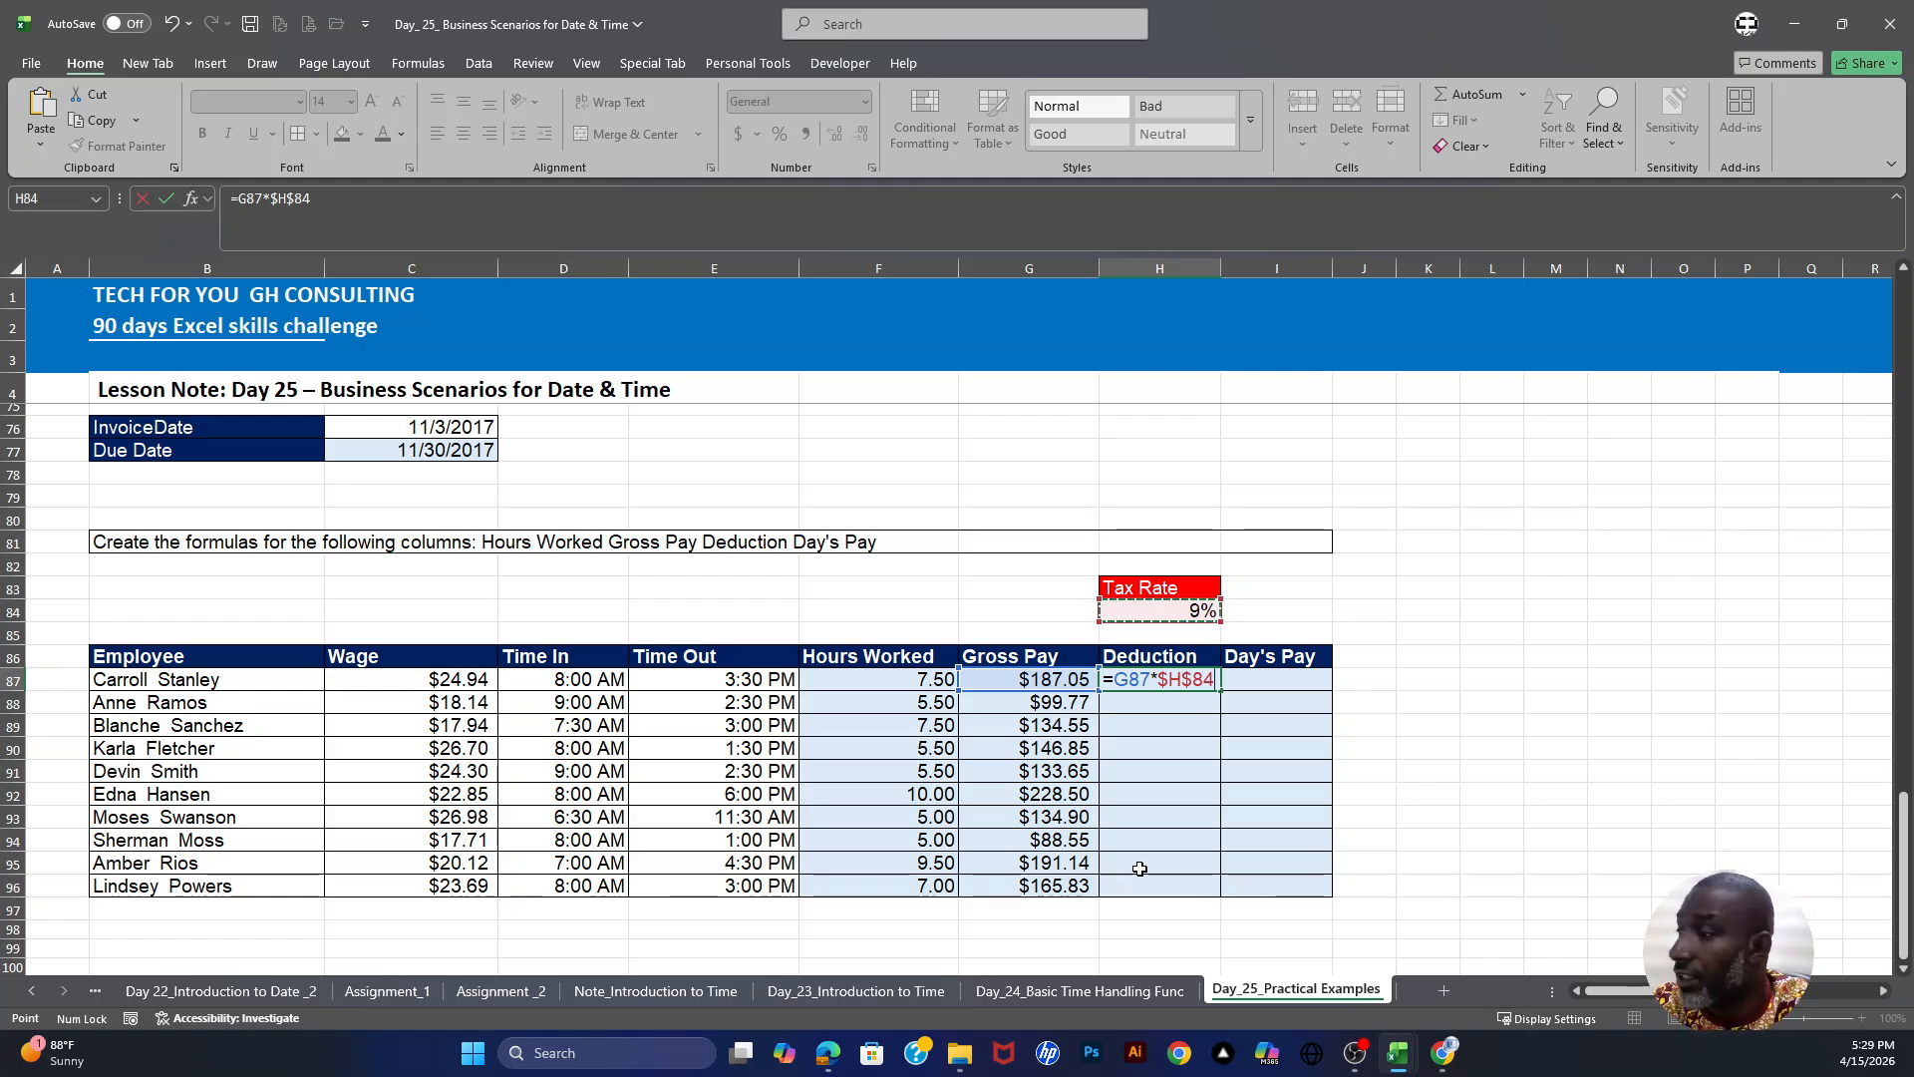
pyautogui.press('Return')
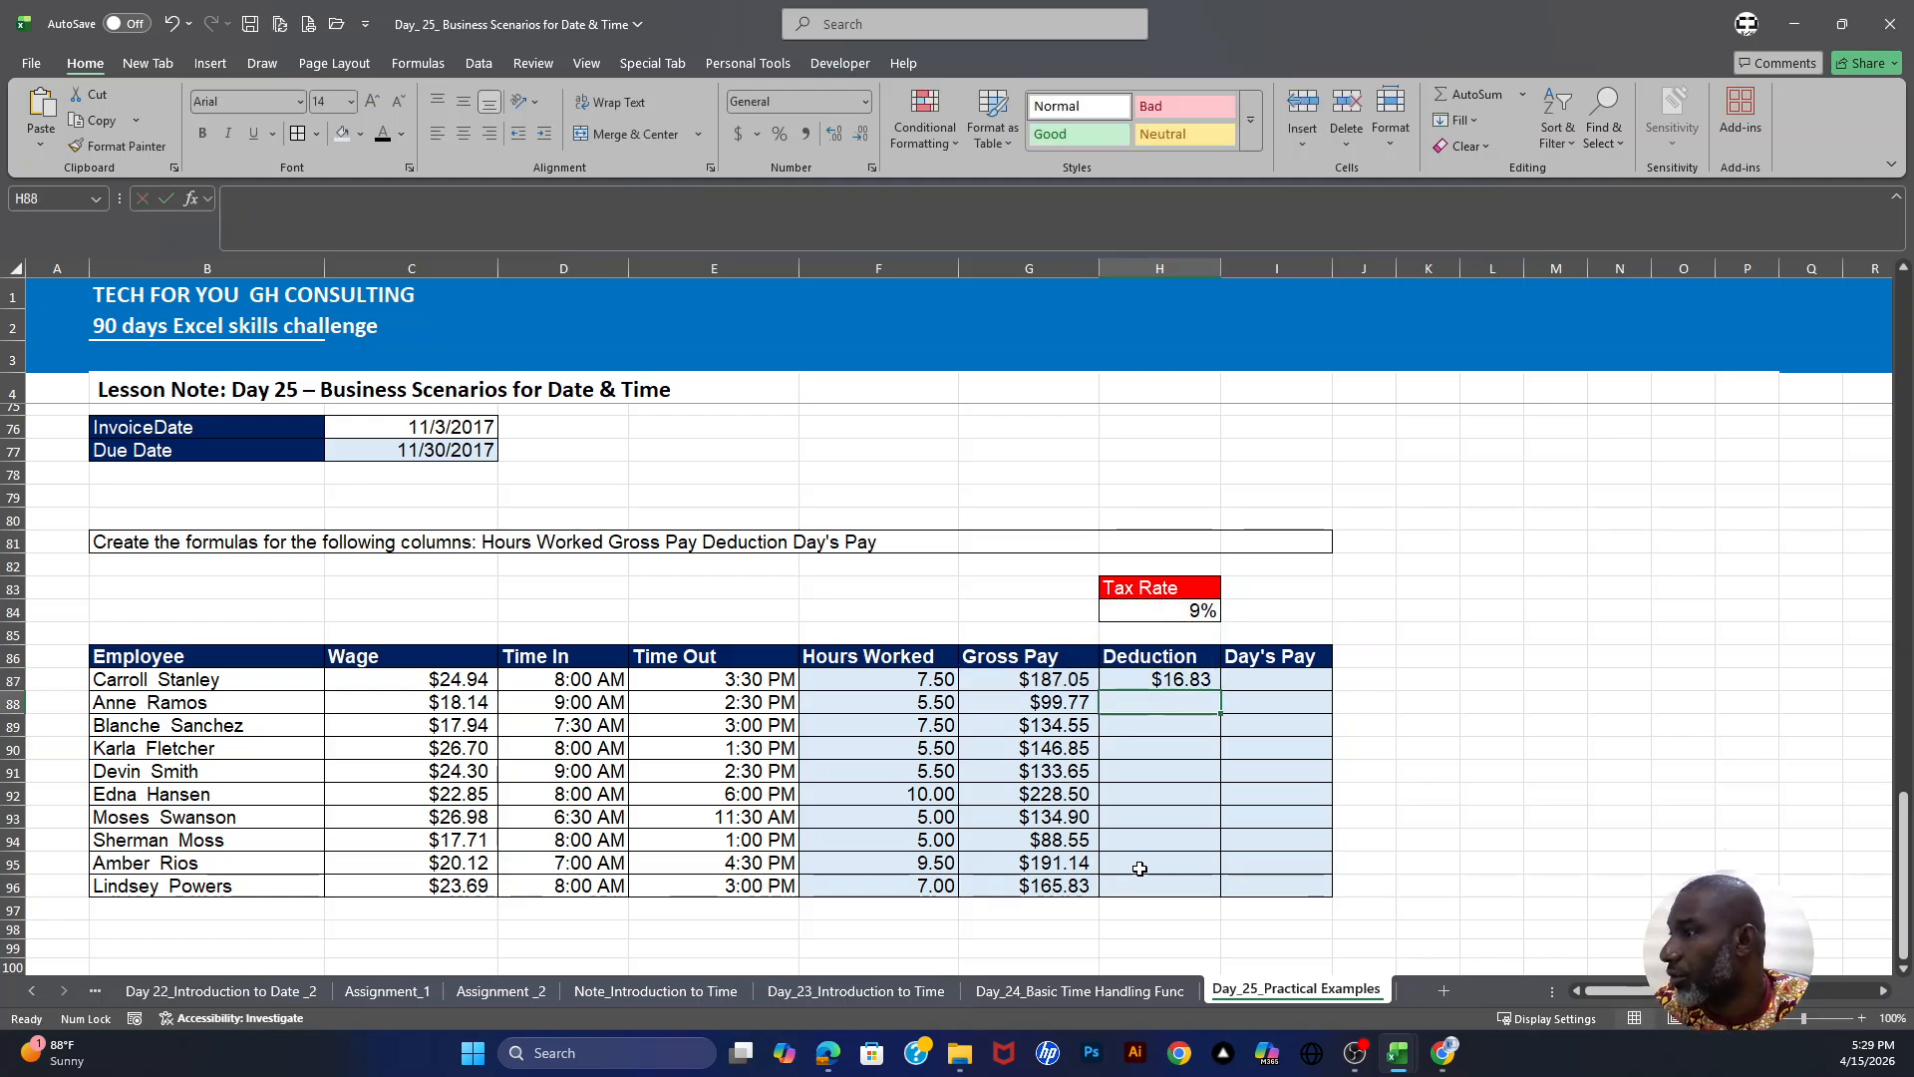
pyautogui.click(1186, 681)
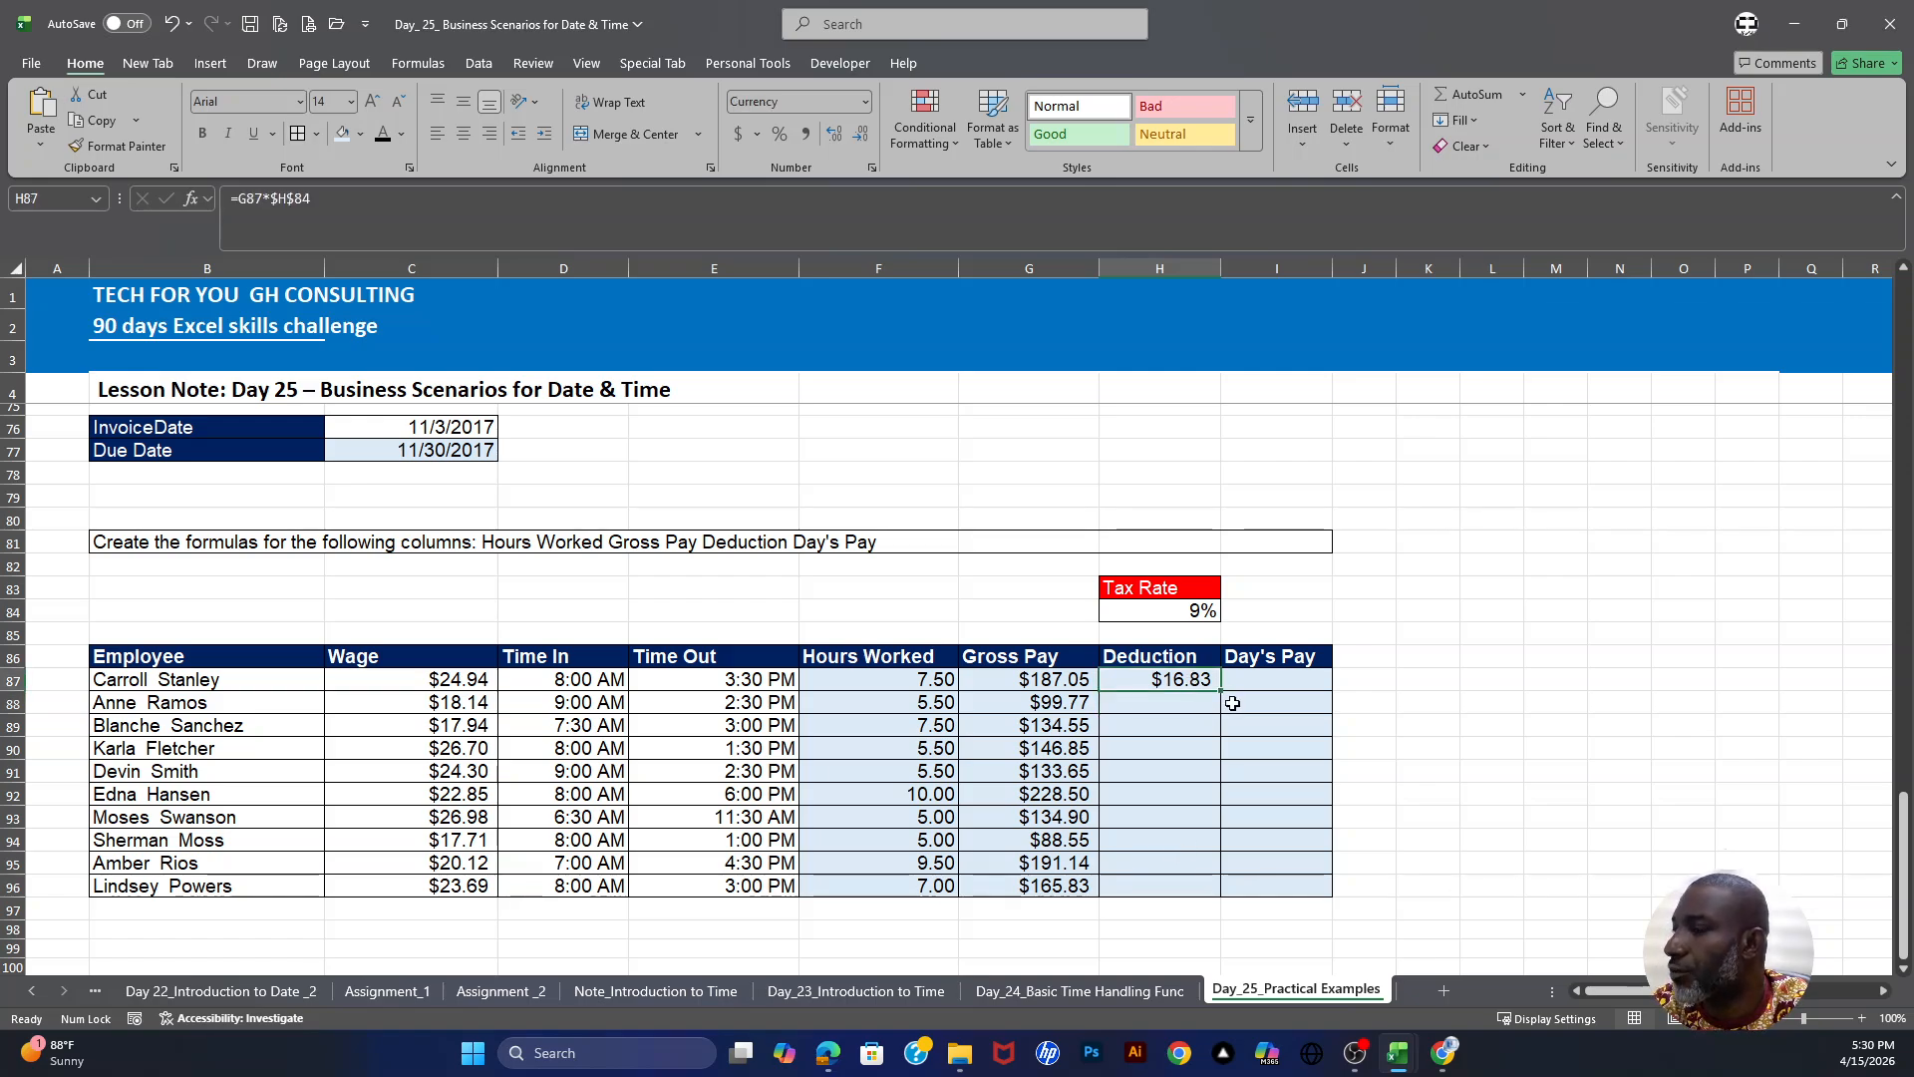
pyautogui.moveTo(1222, 693); pyautogui.dragTo(1220, 896)
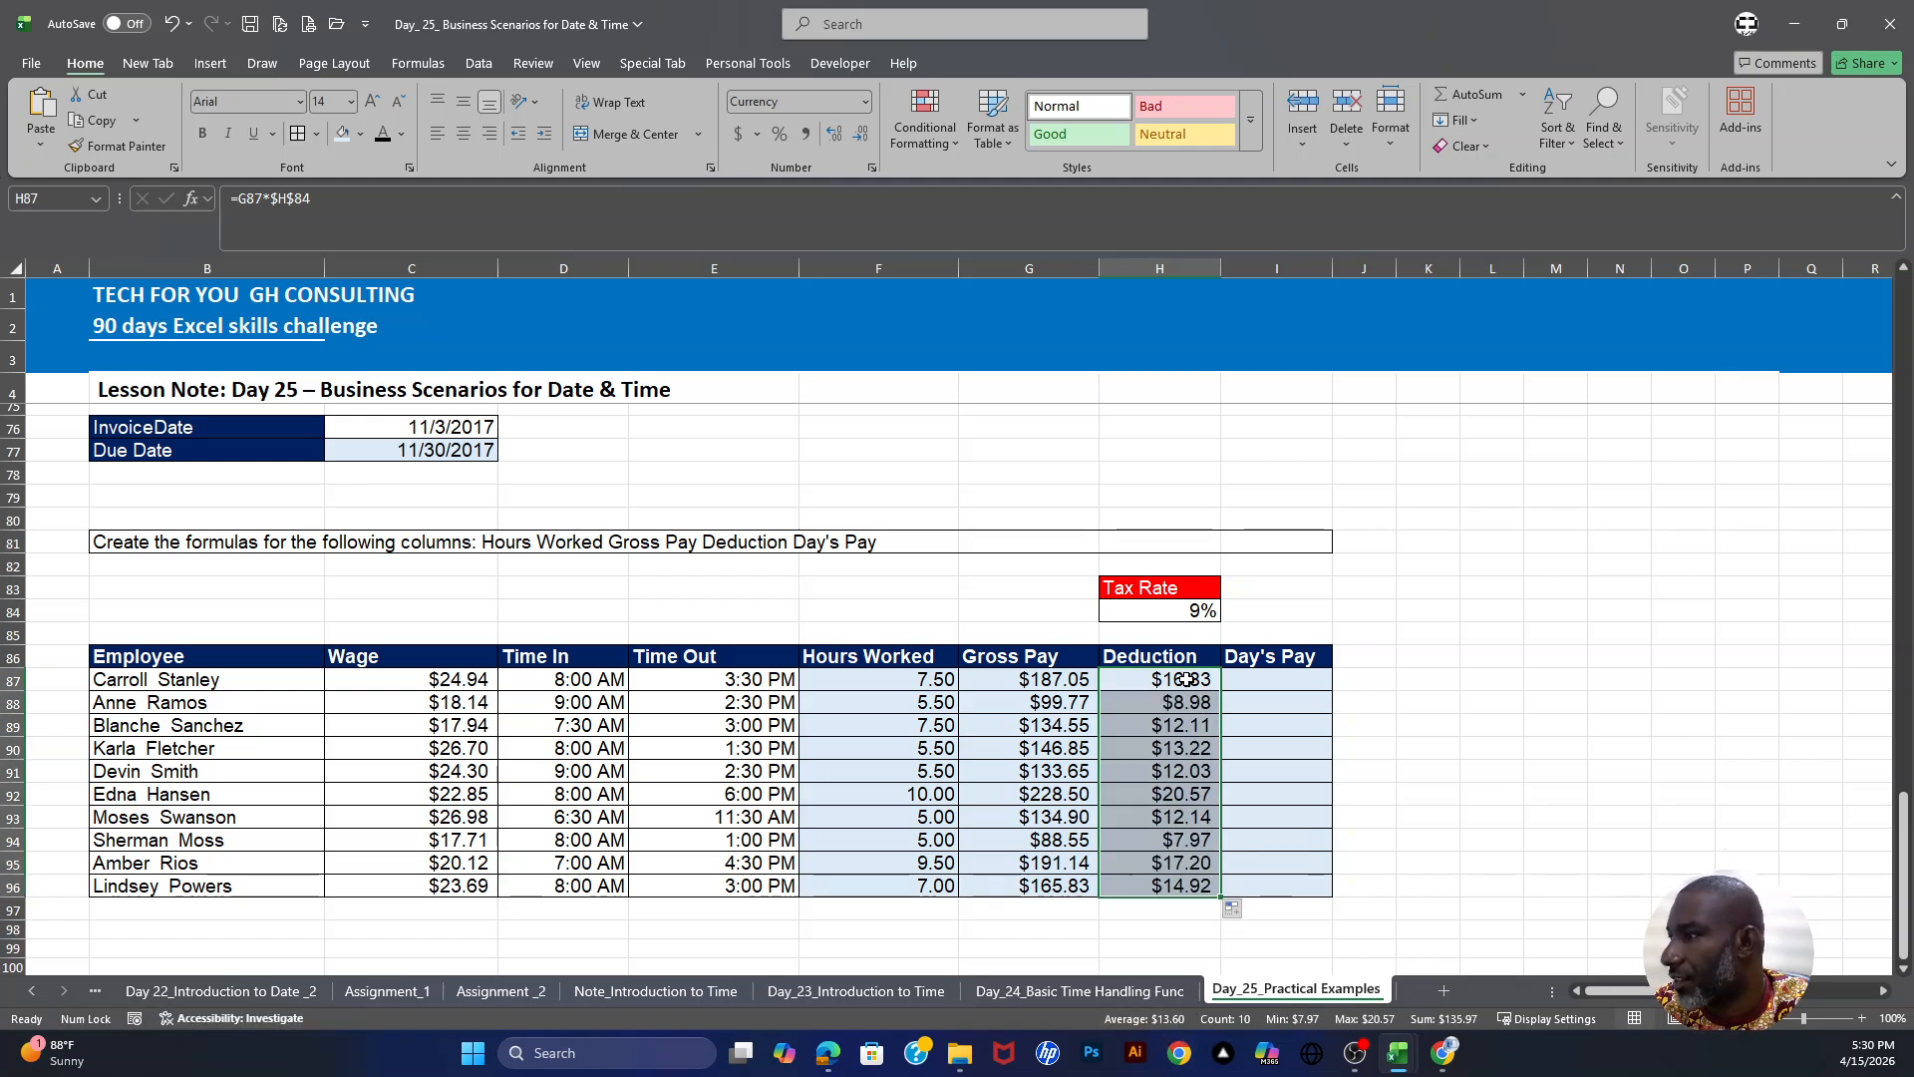
pyautogui.moveTo(1187, 684); pyautogui.dragTo(1189, 691)
# - Enter =G87-H87 in I87 for Day's Pay and fill it down through I96
pyautogui.click(1293, 679)
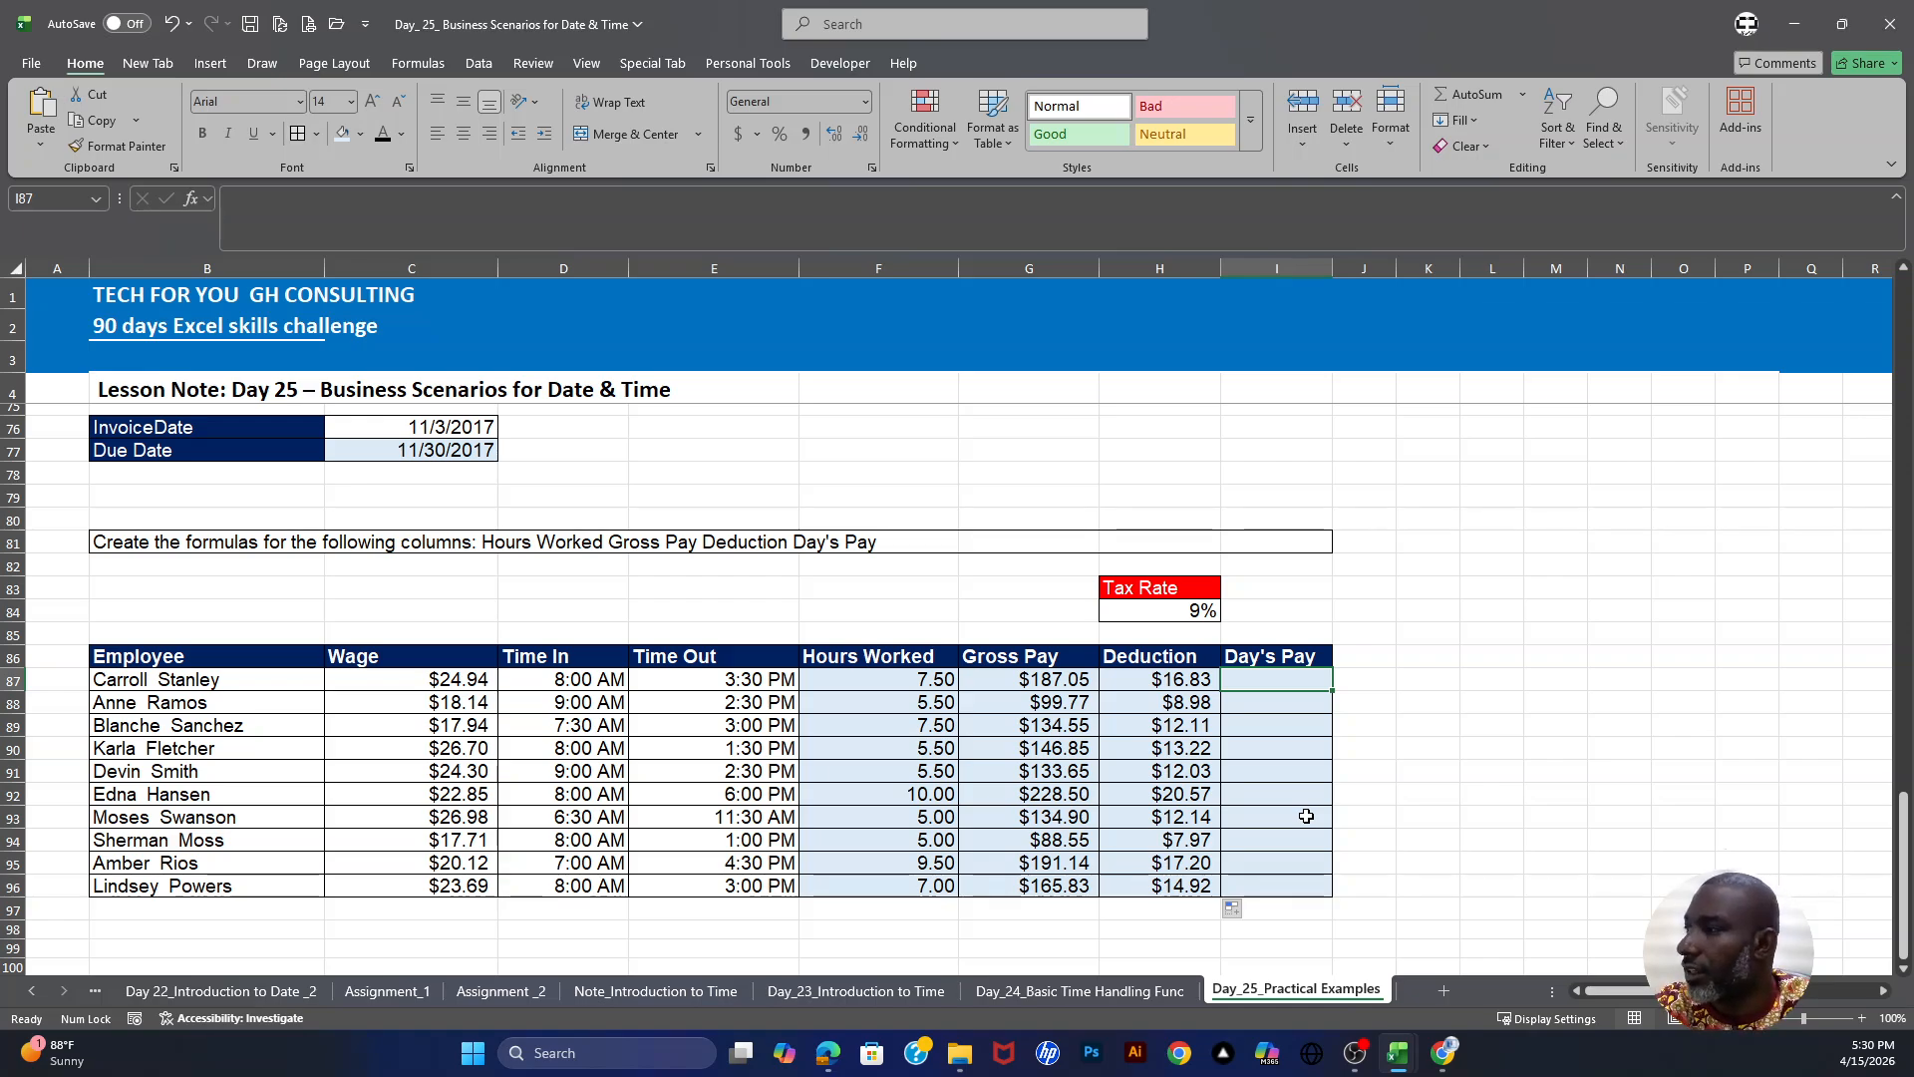
pyautogui.write('=')
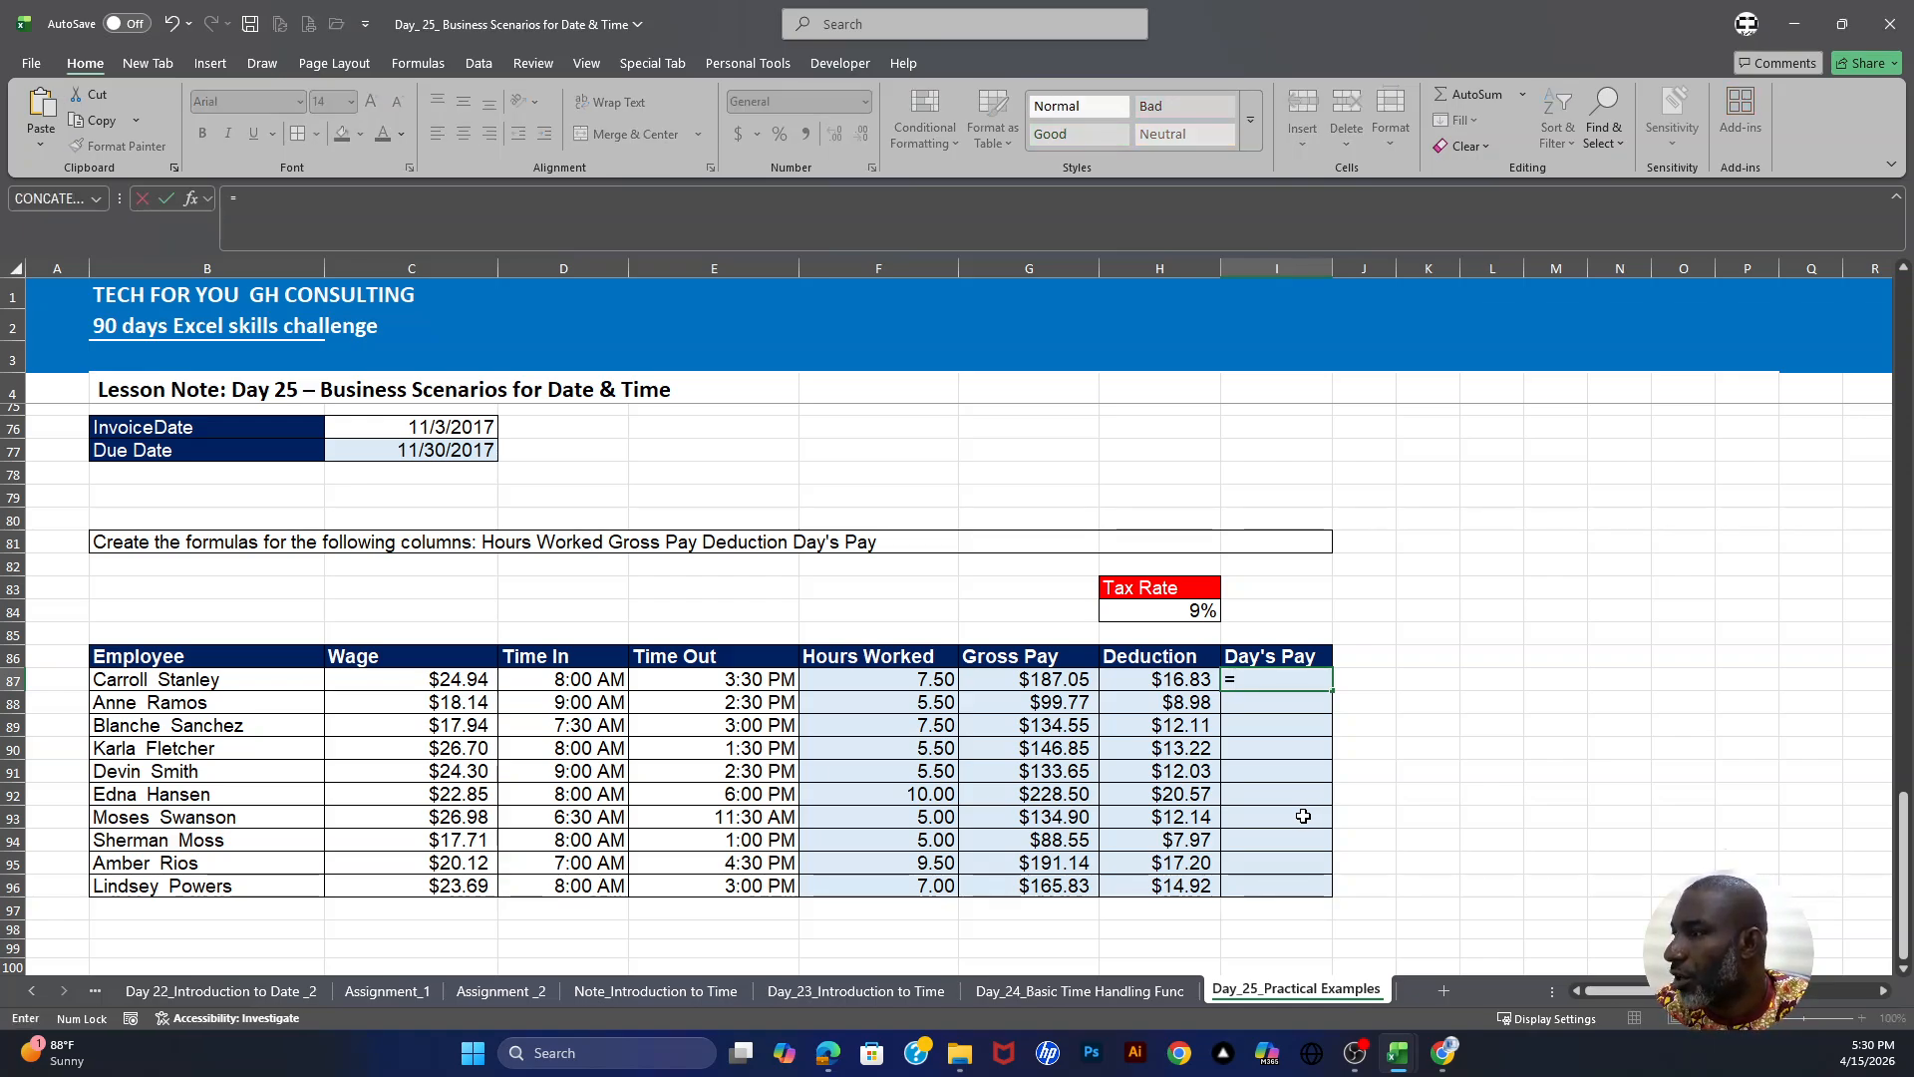
pyautogui.click(1304, 816)
pyautogui.click(1051, 679)
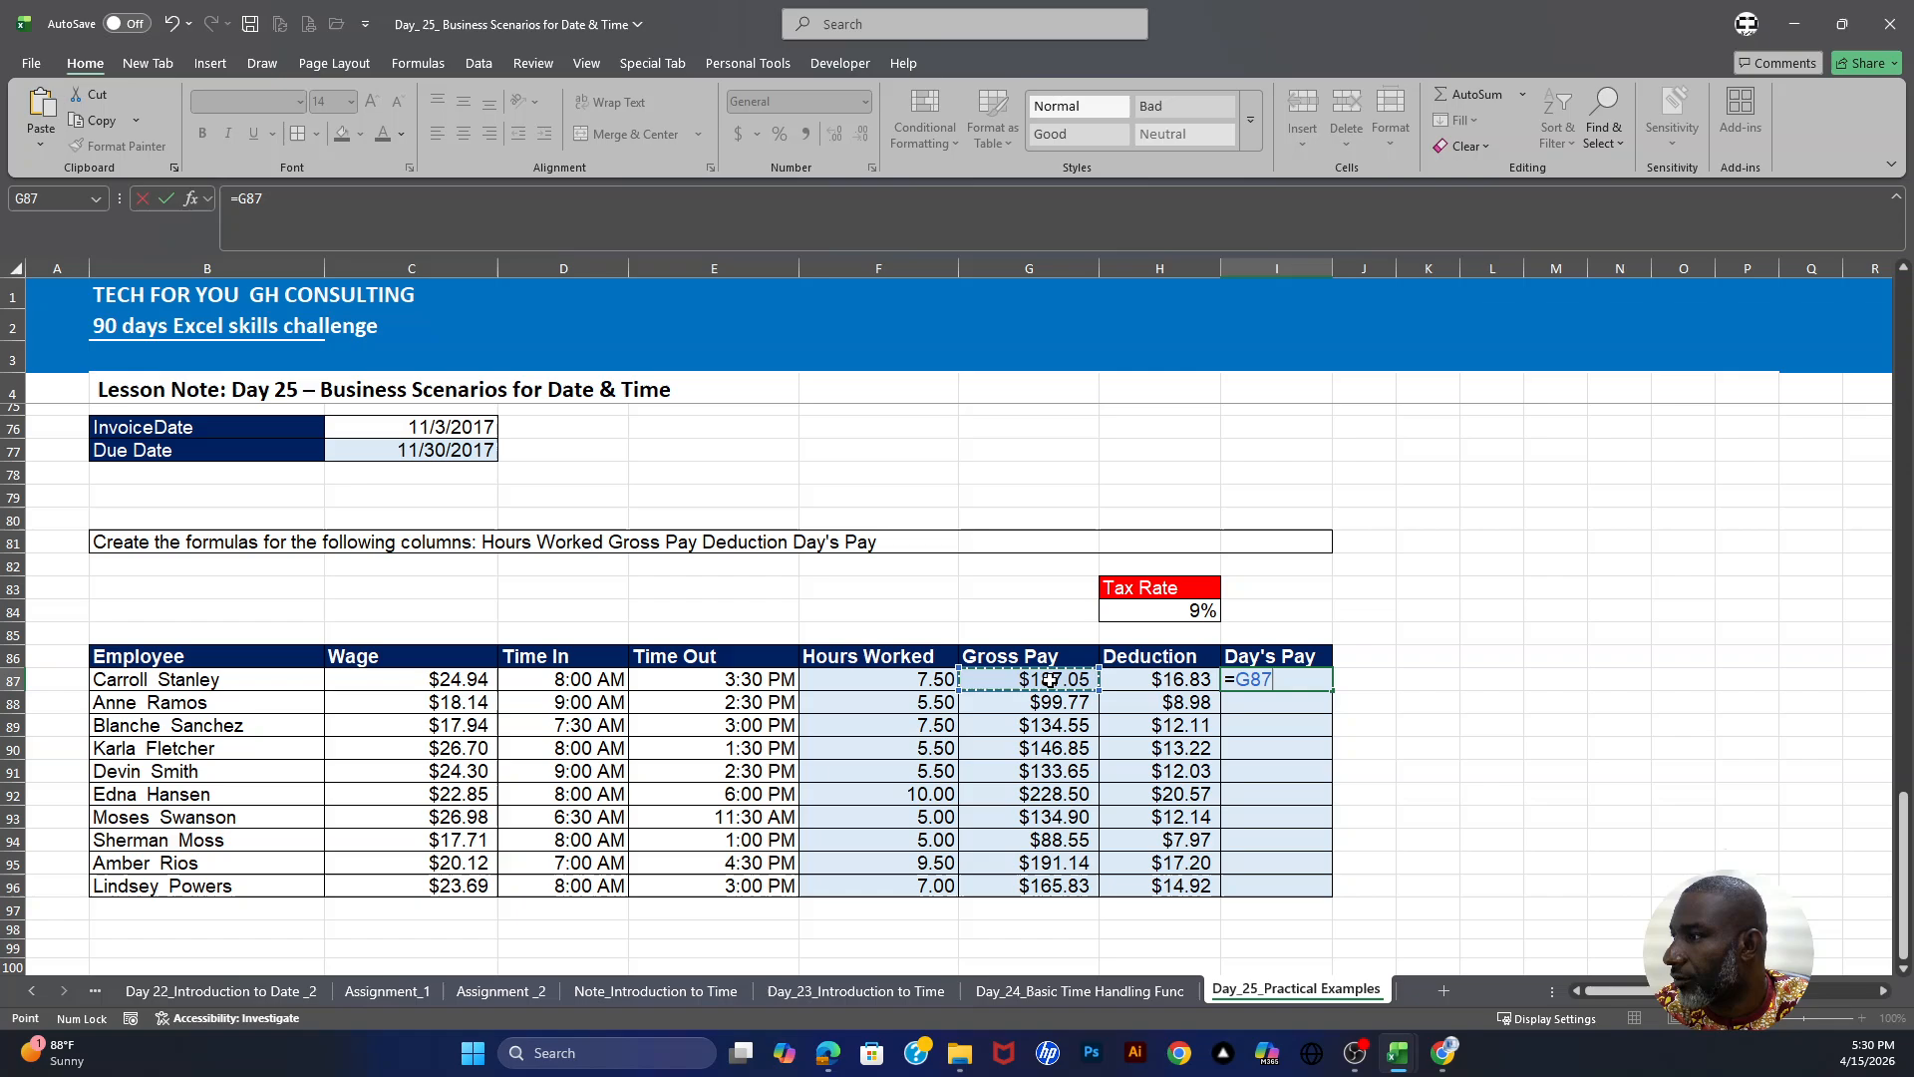
pyautogui.write('-')
pyautogui.click(1125, 675)
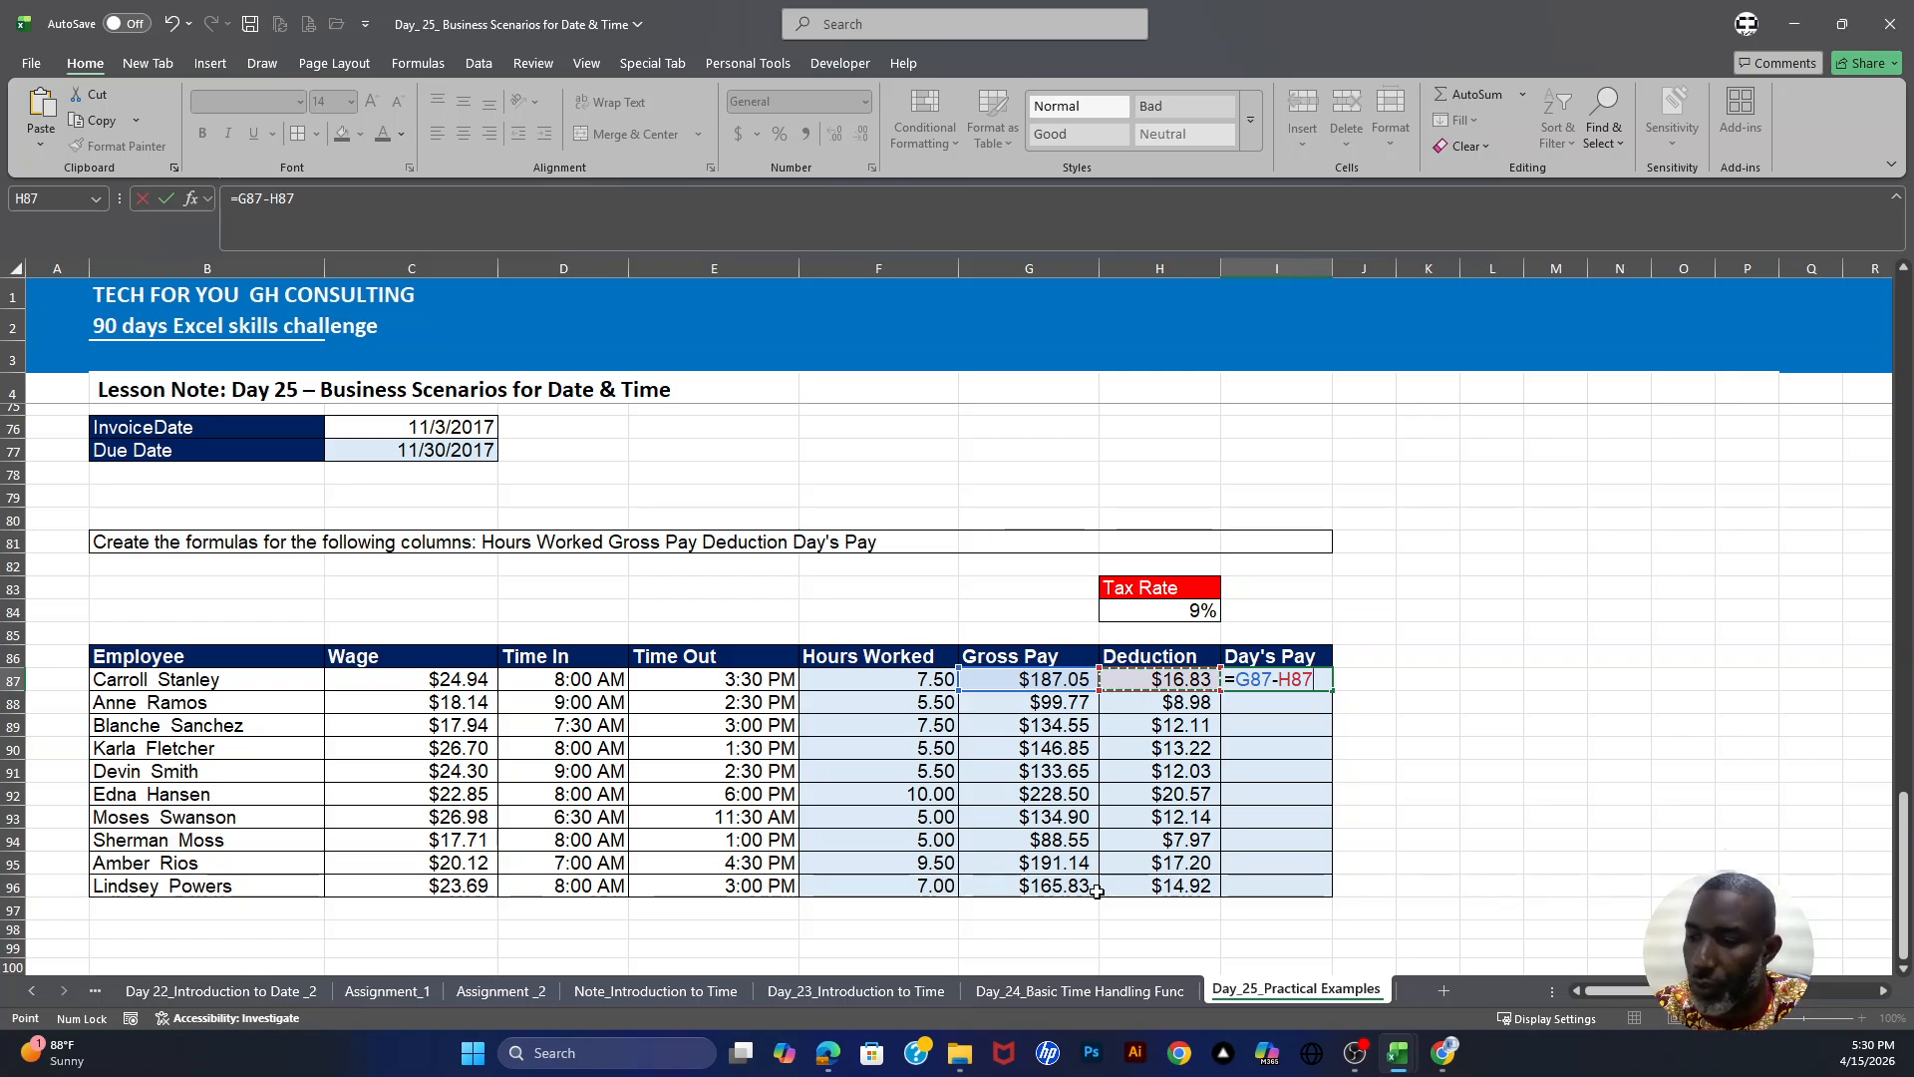
pyautogui.press('Return')
pyautogui.click(1306, 679)
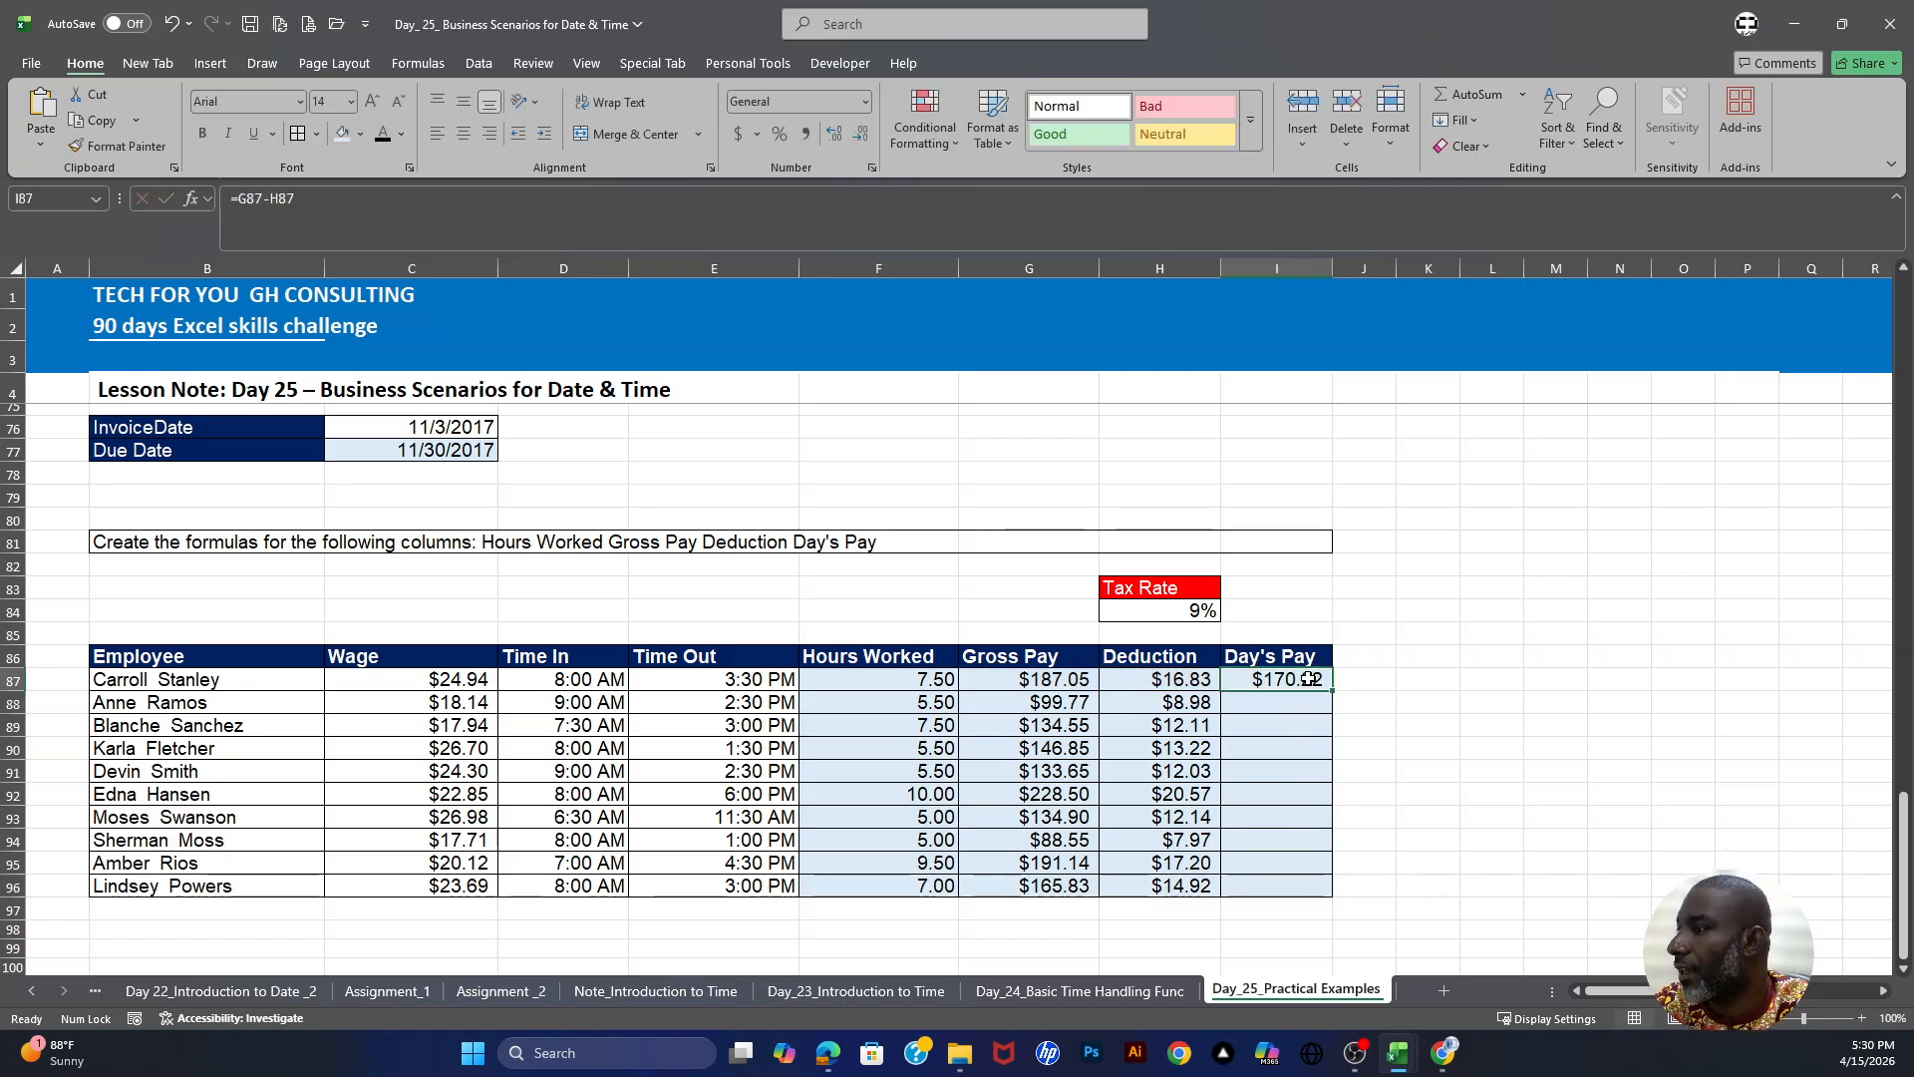
pyautogui.moveTo(1333, 694); pyautogui.dragTo(1333, 895)
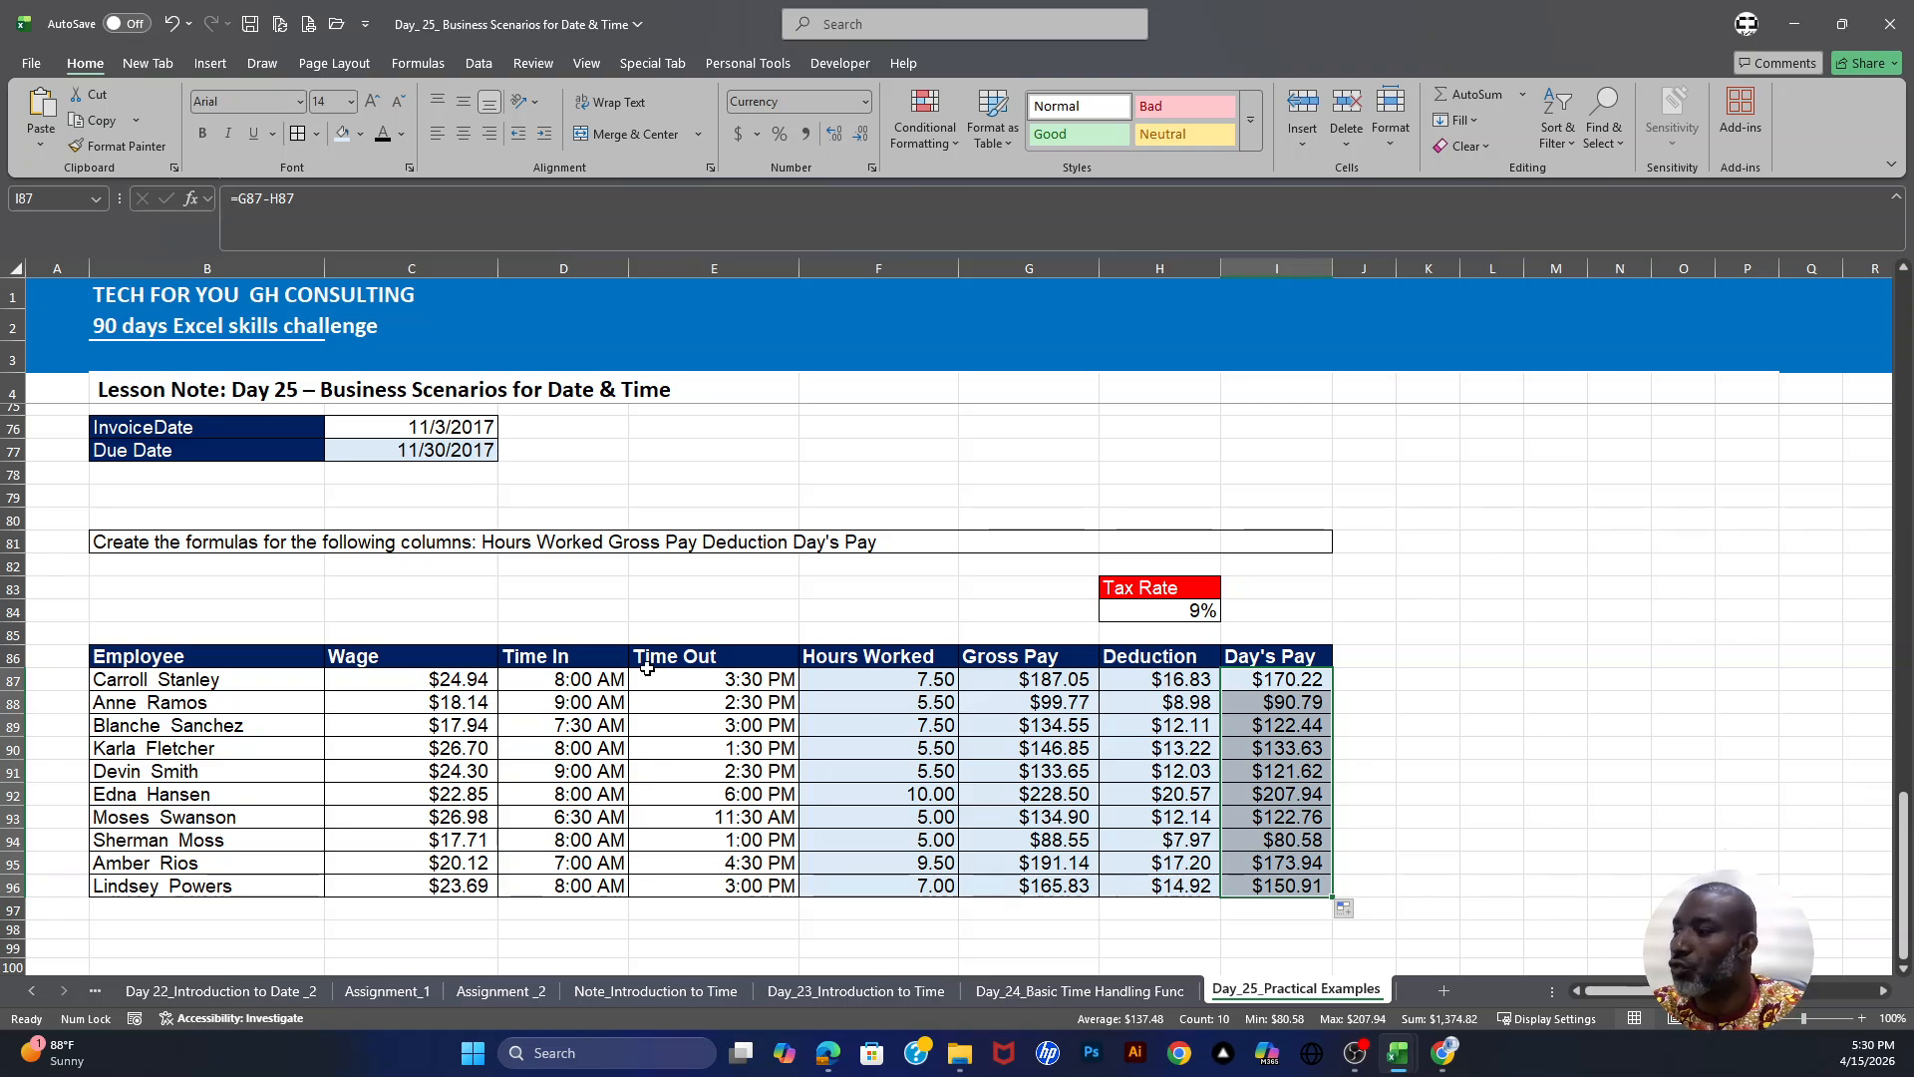
# - Review the completed scenario tables throughout the worksheet
pyautogui.scroll(6, 578, 660)
pyautogui.scroll(10, 561, 654)
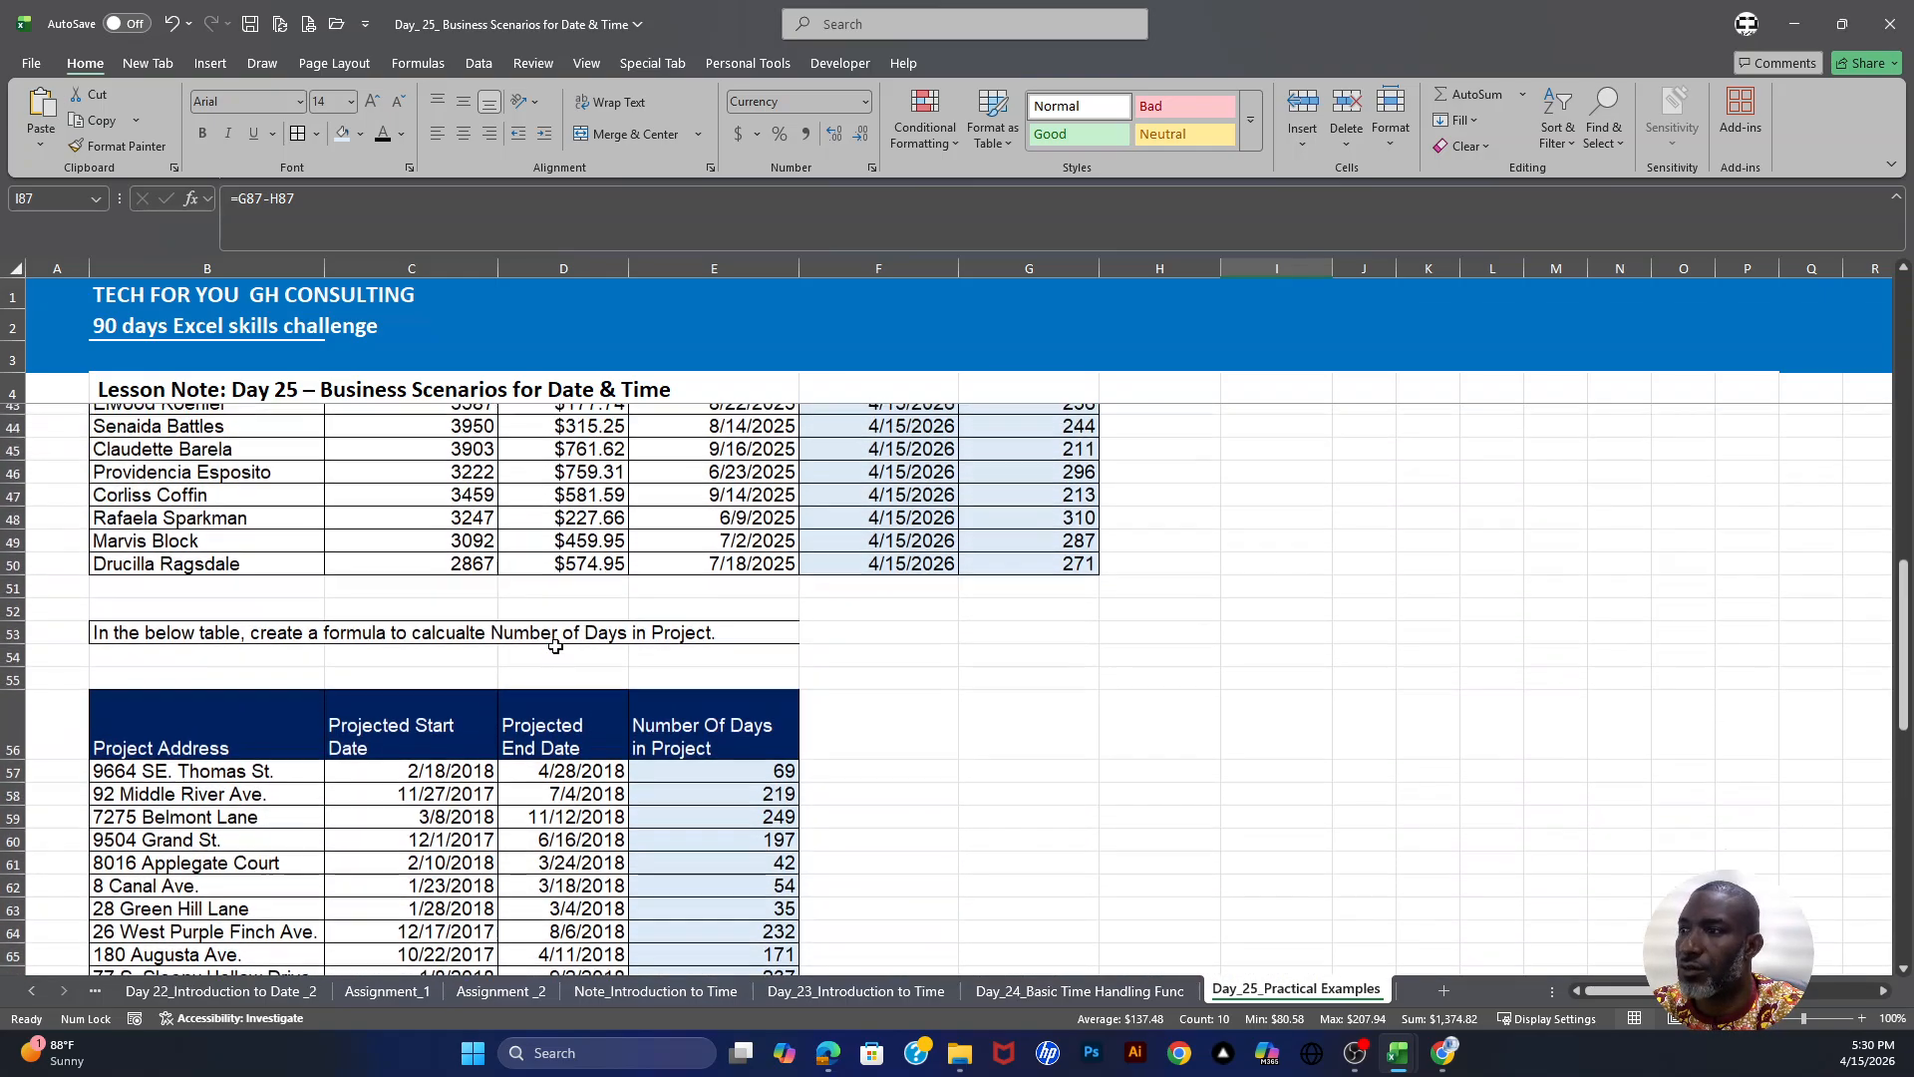
pyautogui.scroll(4, 649, 604)
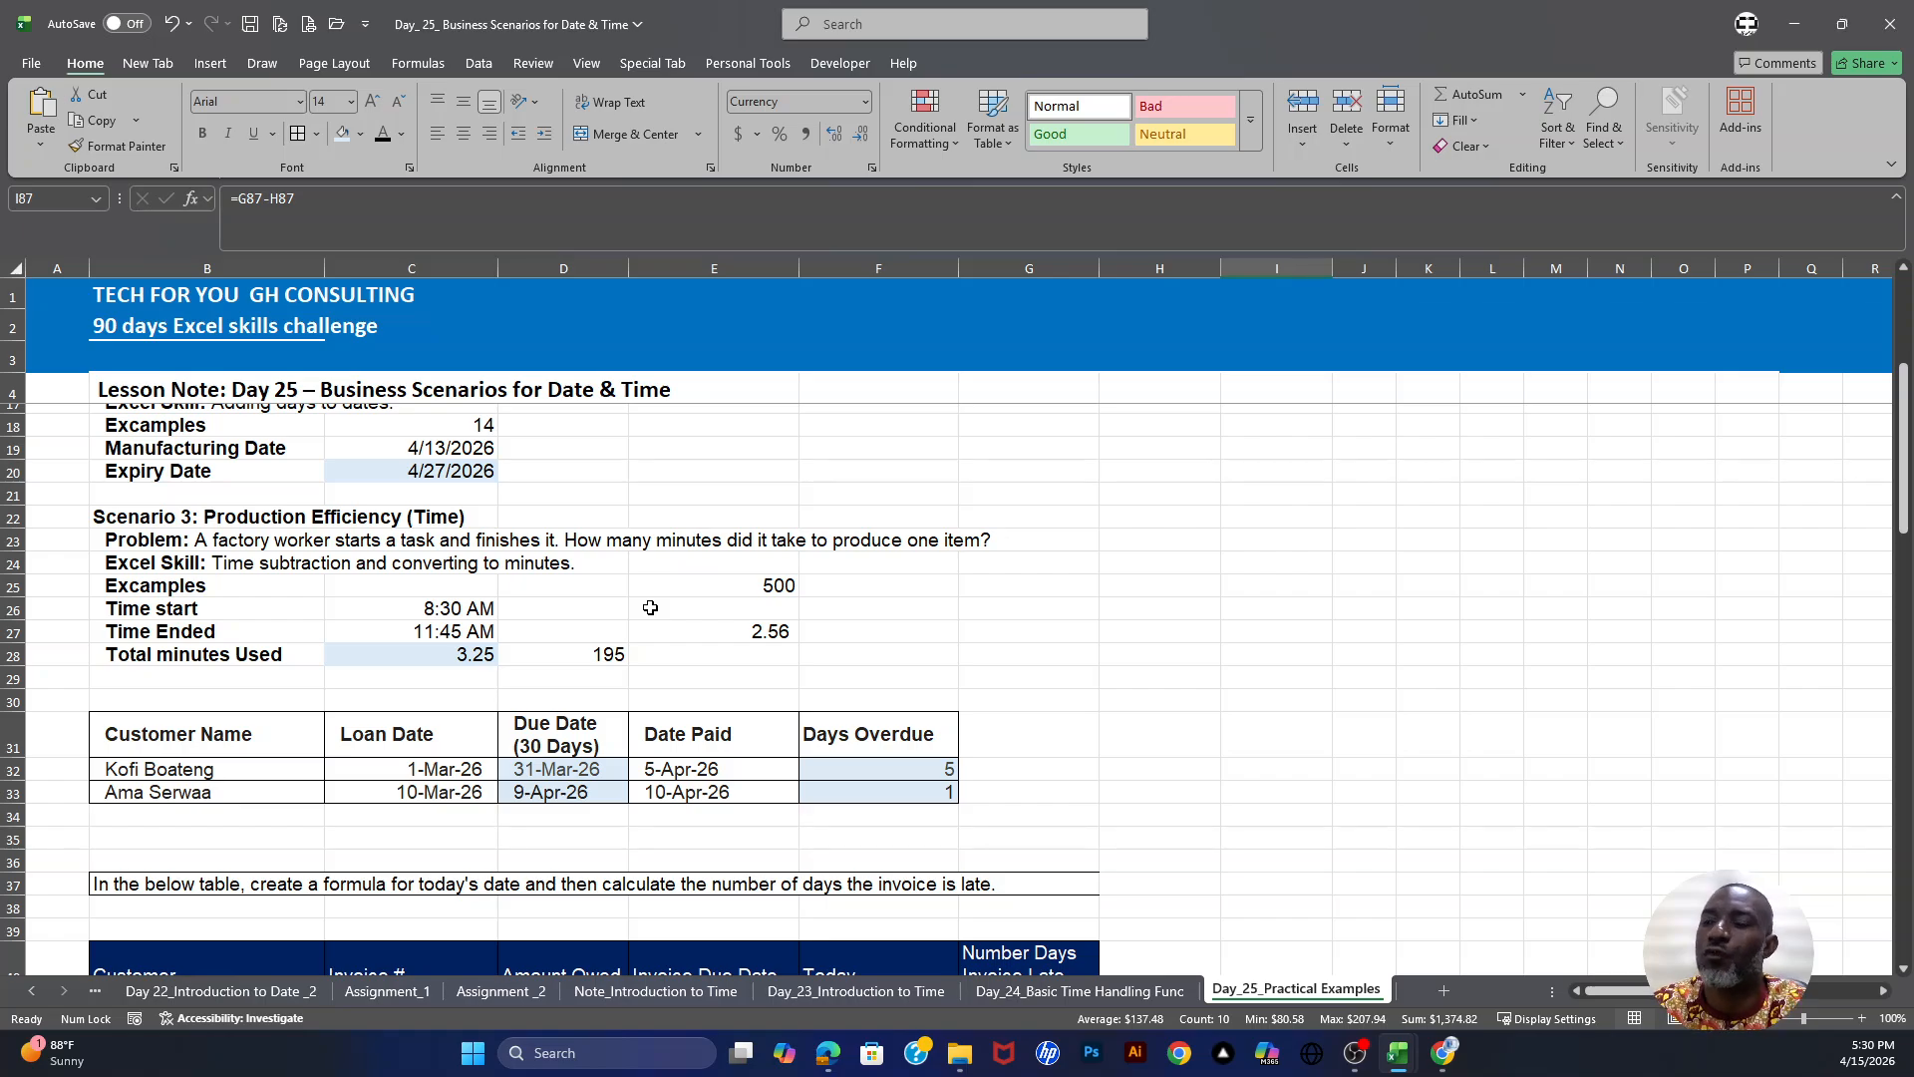
pyautogui.scroll(-3, 604, 658)
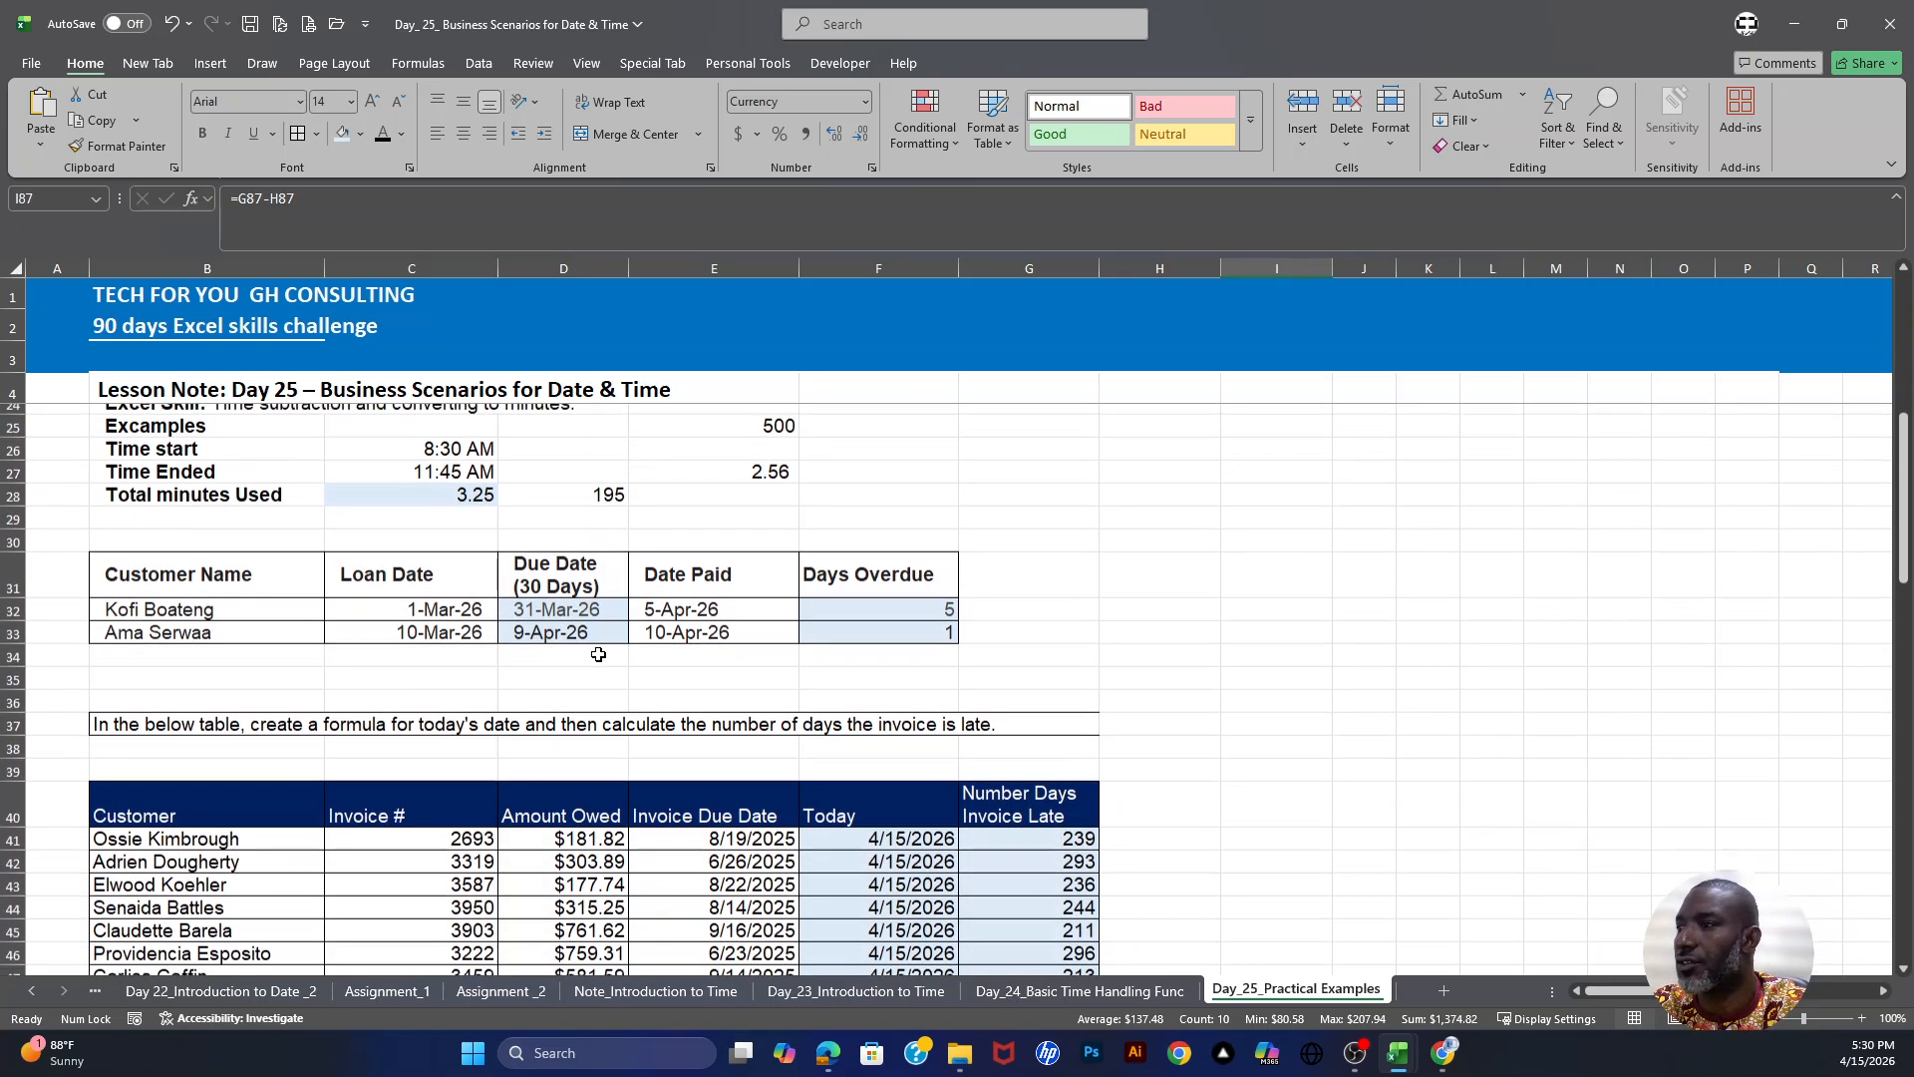
pyautogui.scroll(-7, 598, 655)
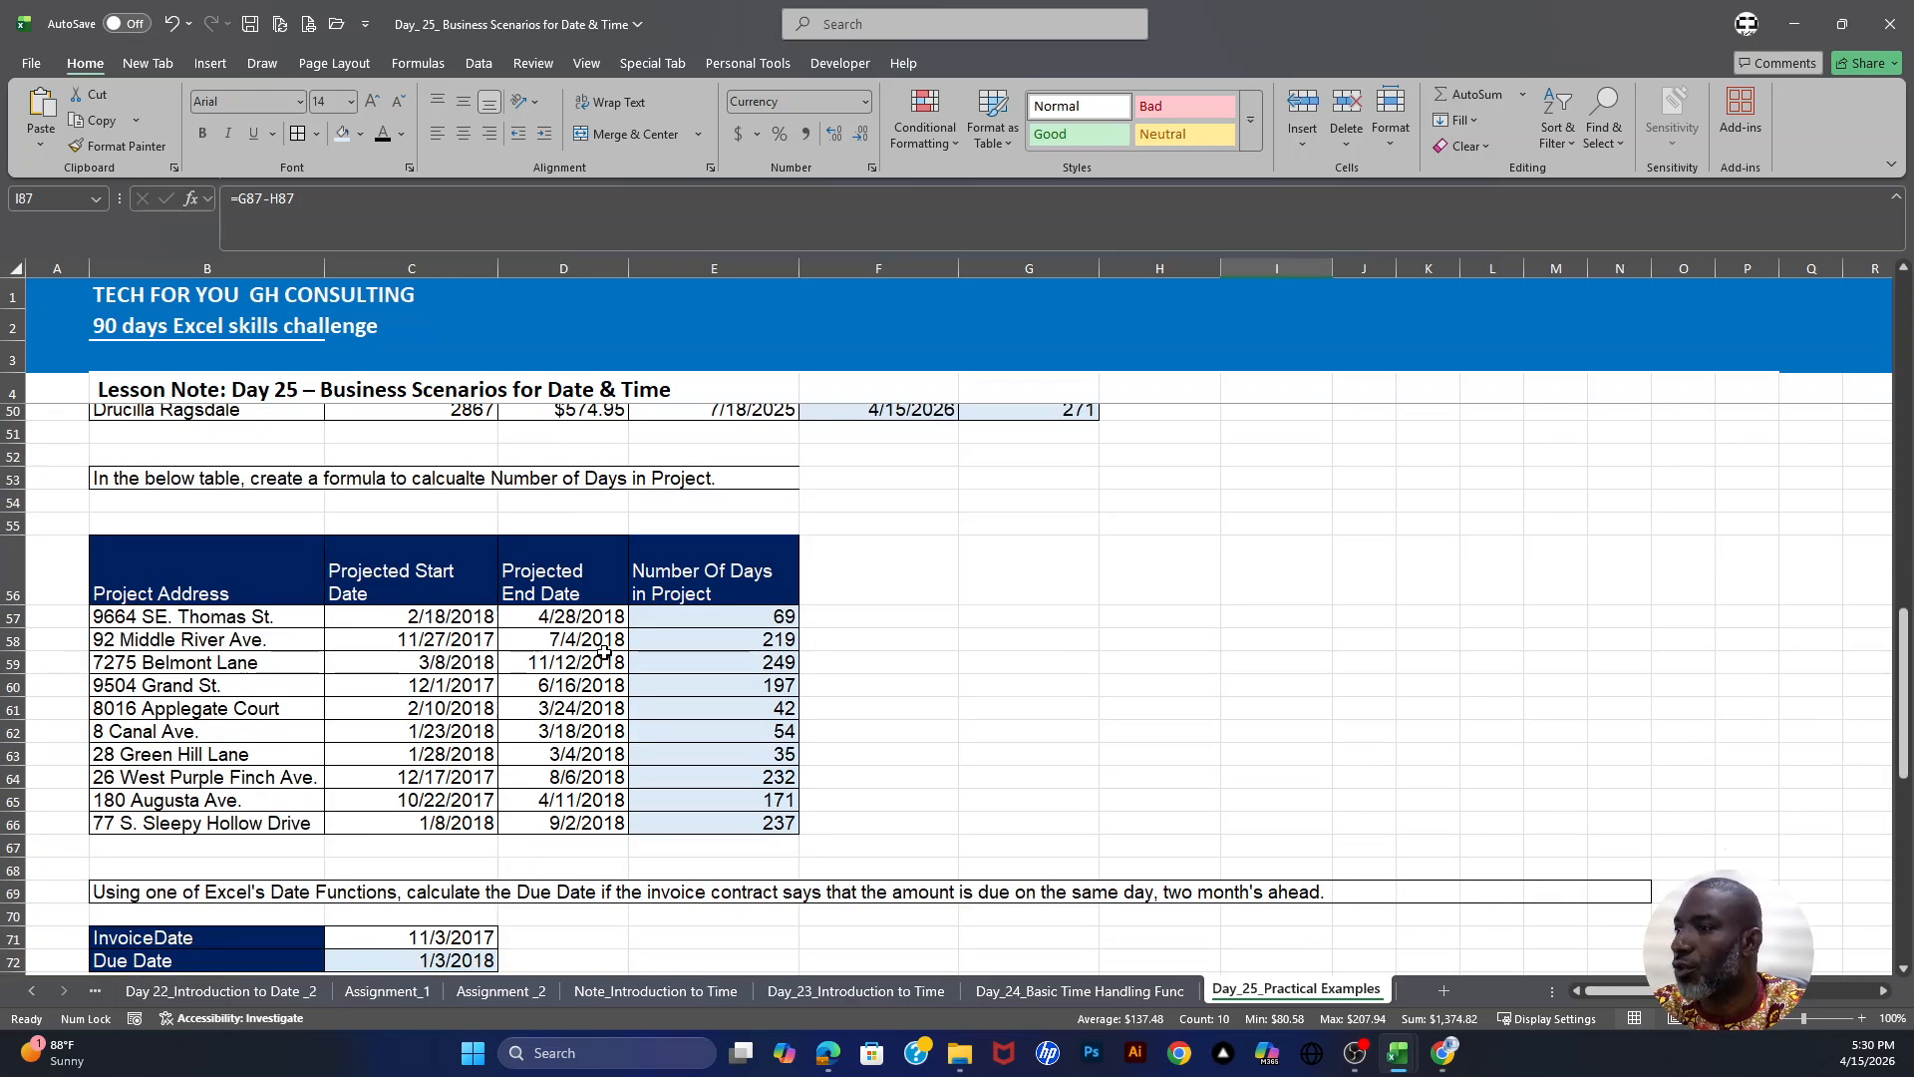
pyautogui.scroll(-9, 604, 653)
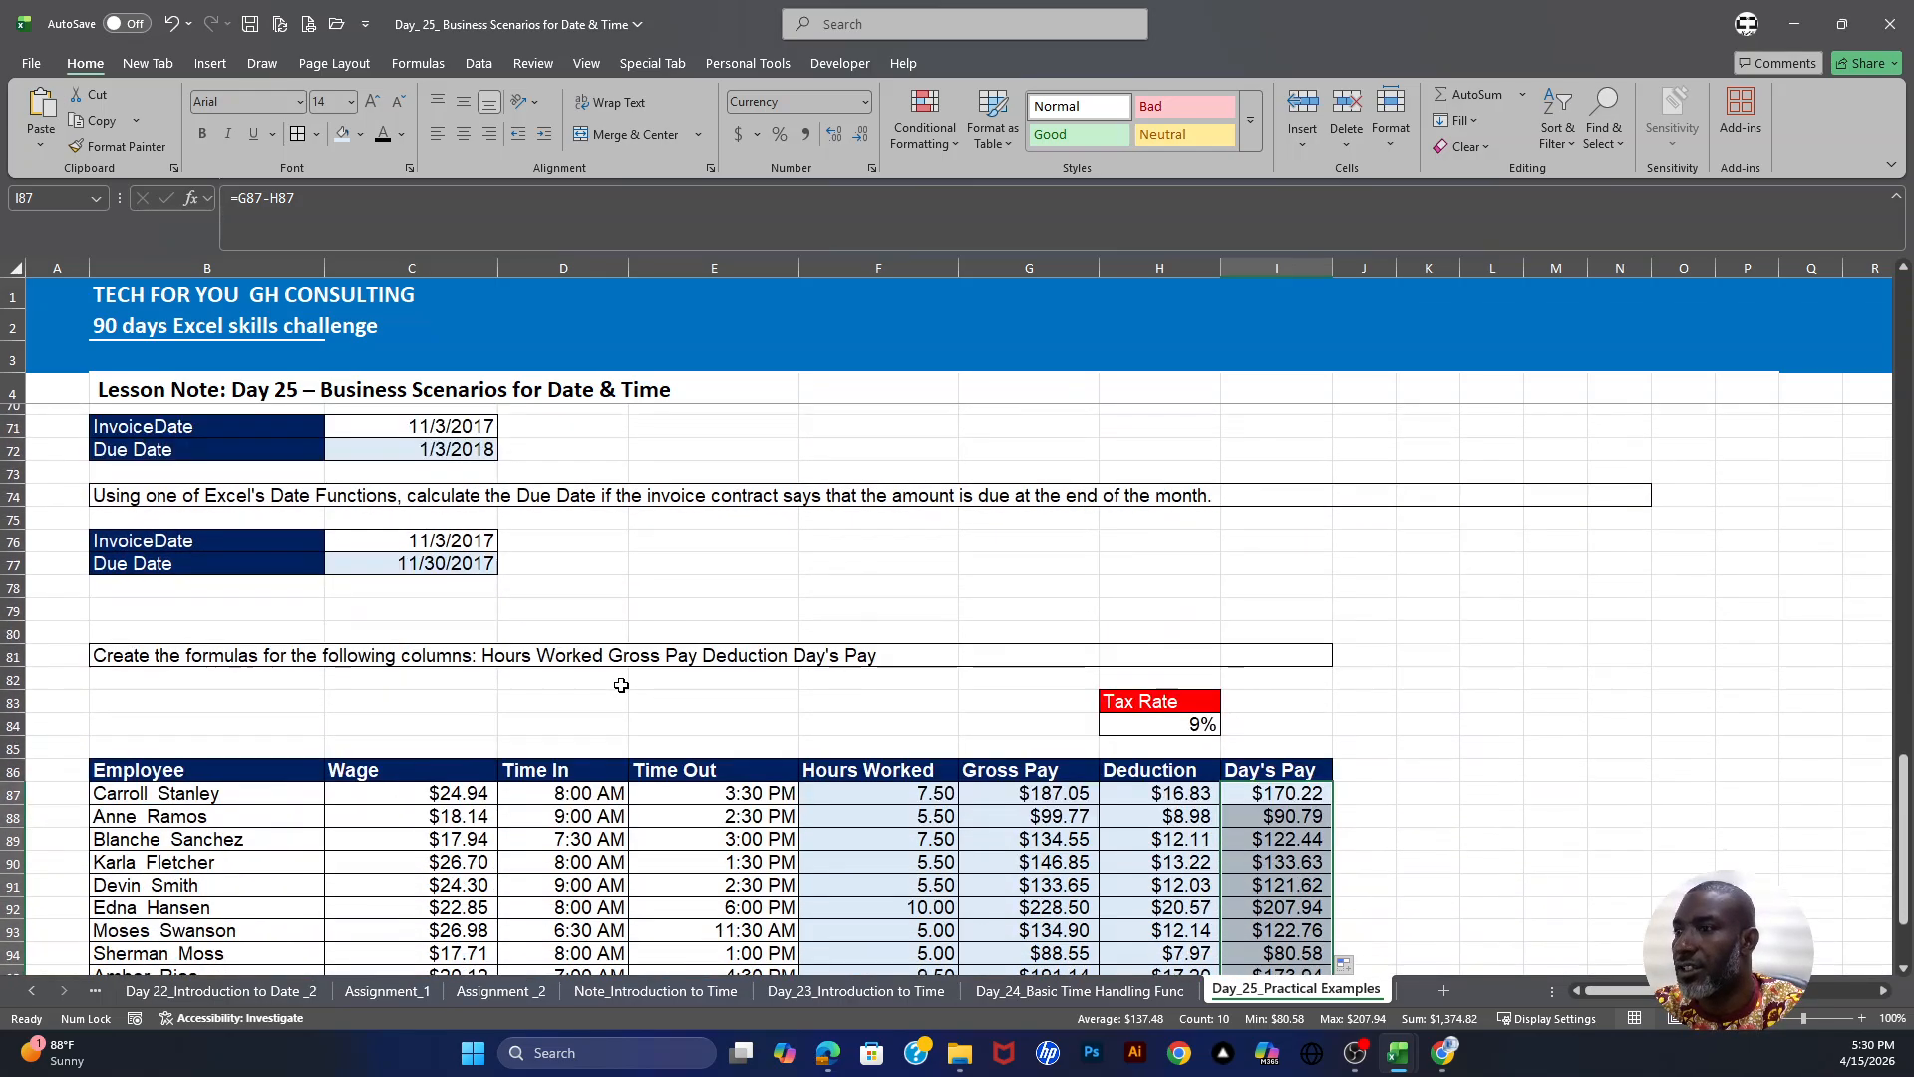
pyautogui.scroll(-1, 622, 690)
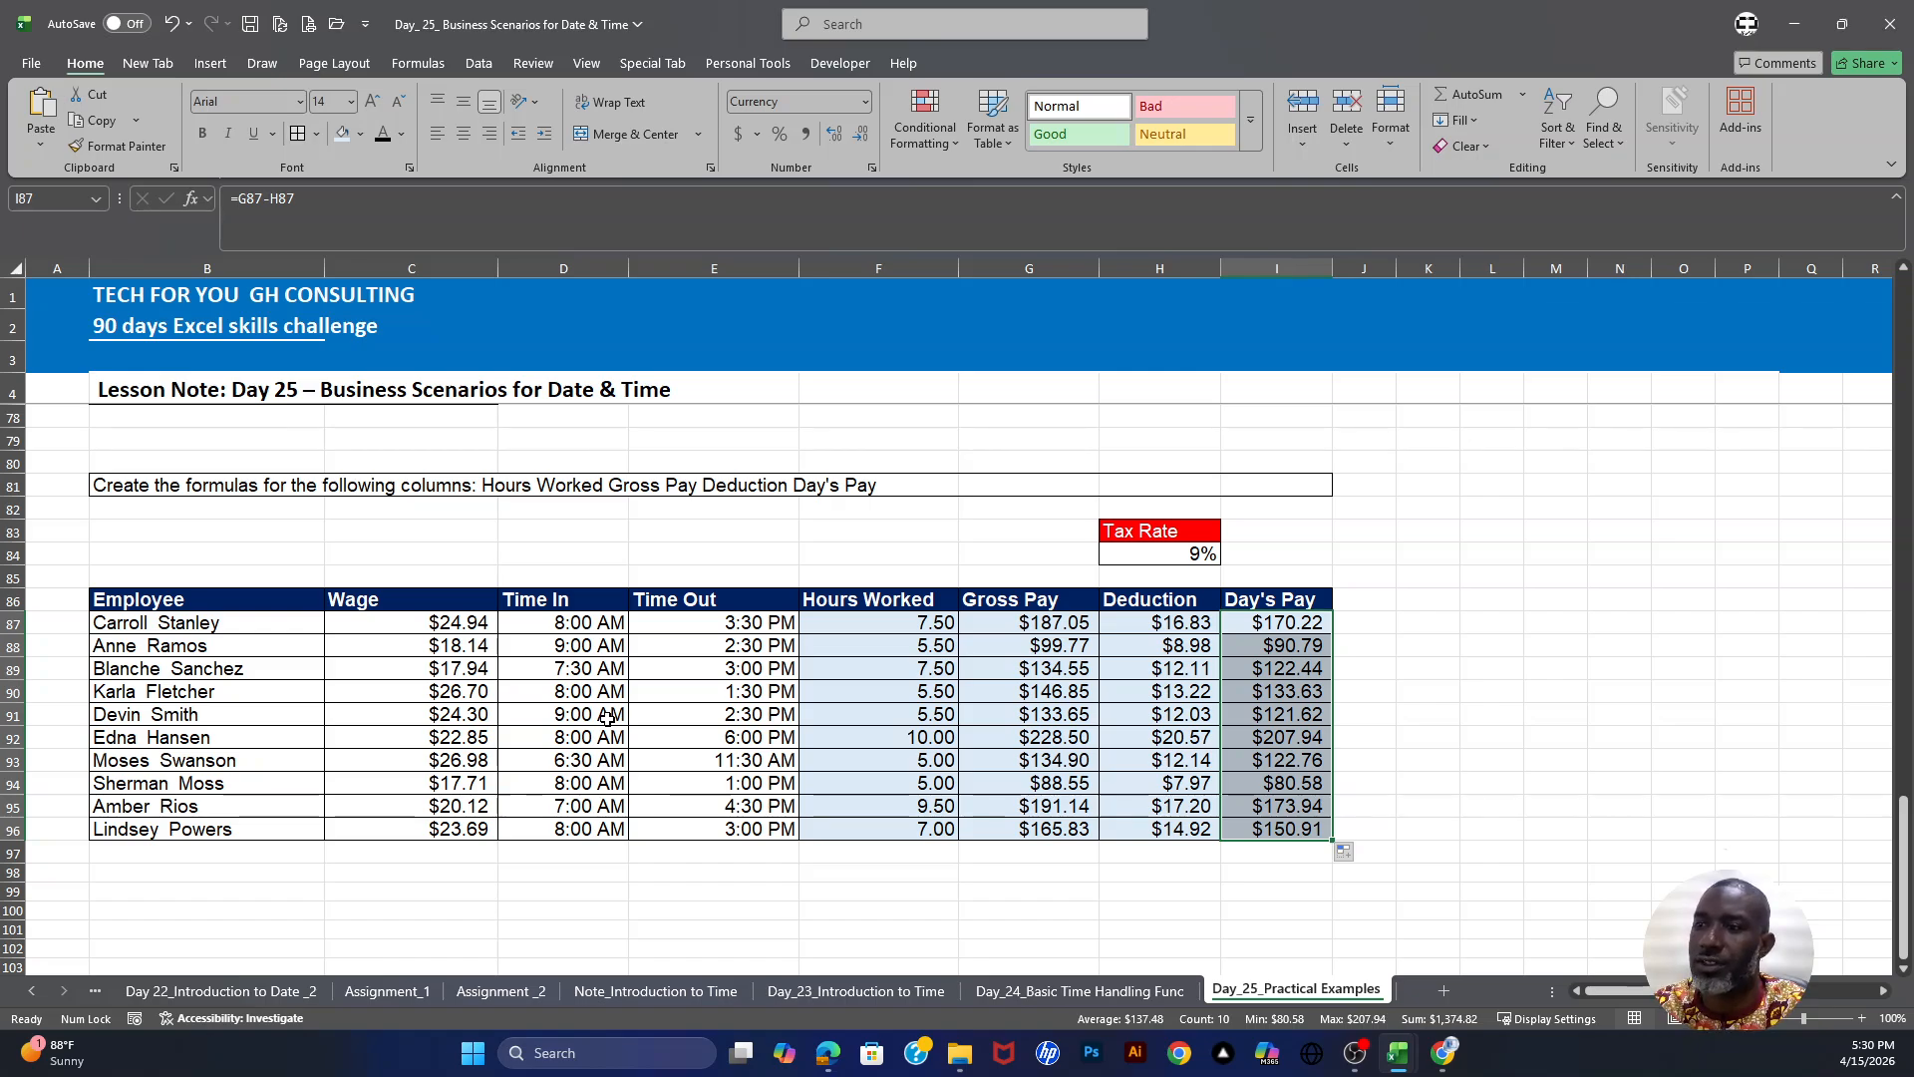